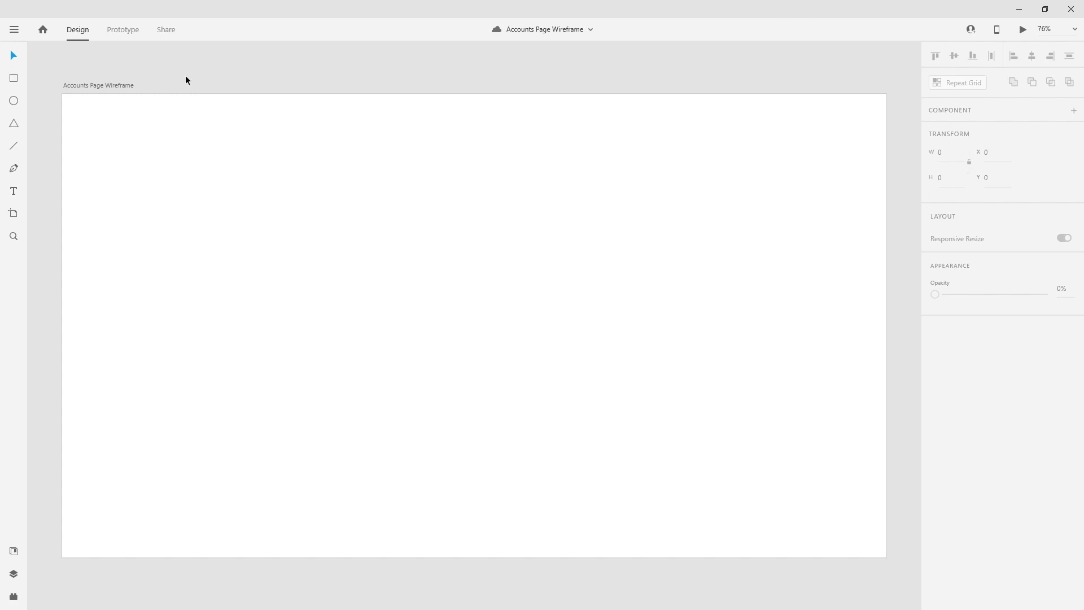
- Select the Accounts Page Wireframe artboard to confirm 1920 × 1080, then zoom out to about 20%
left_click(114, 85)
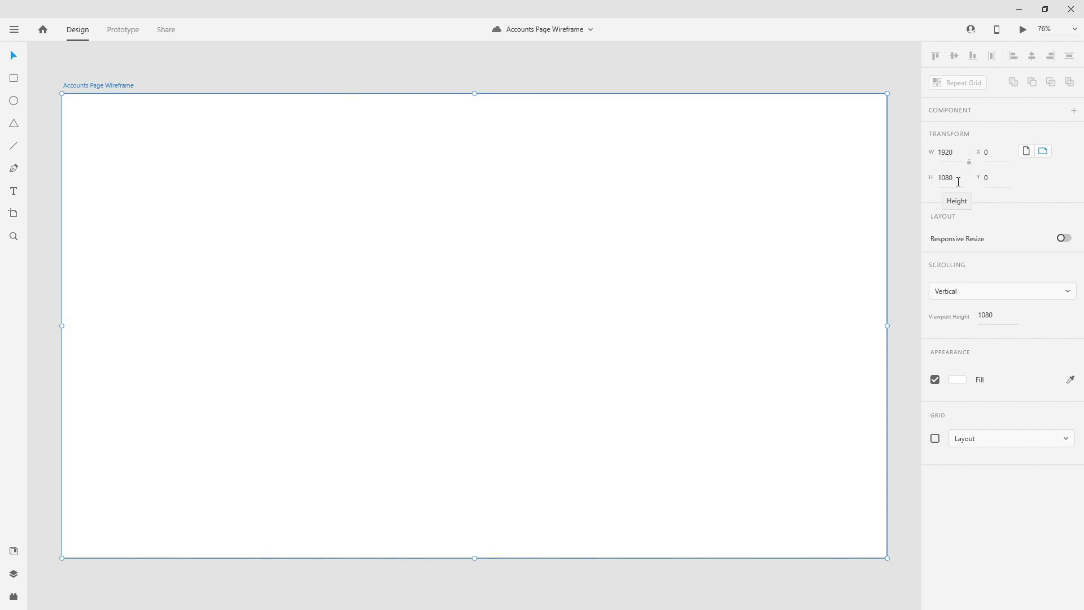
scroll(457, 202, "down", 5)
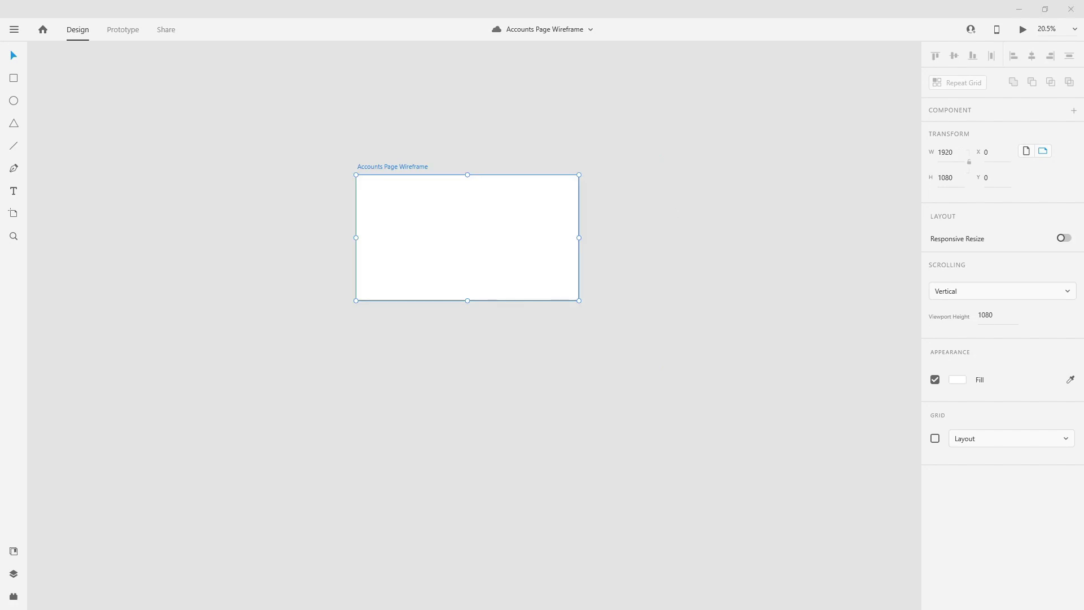
- Drop the 1240.5 × 1753.5 sketch image beside the artboard at X 2000, Y 0, then save
mouse_move(1078, 212)
left_mouse_down()
mouse_move(728, 207)
mouse_move(655, 193)
left_mouse_up()
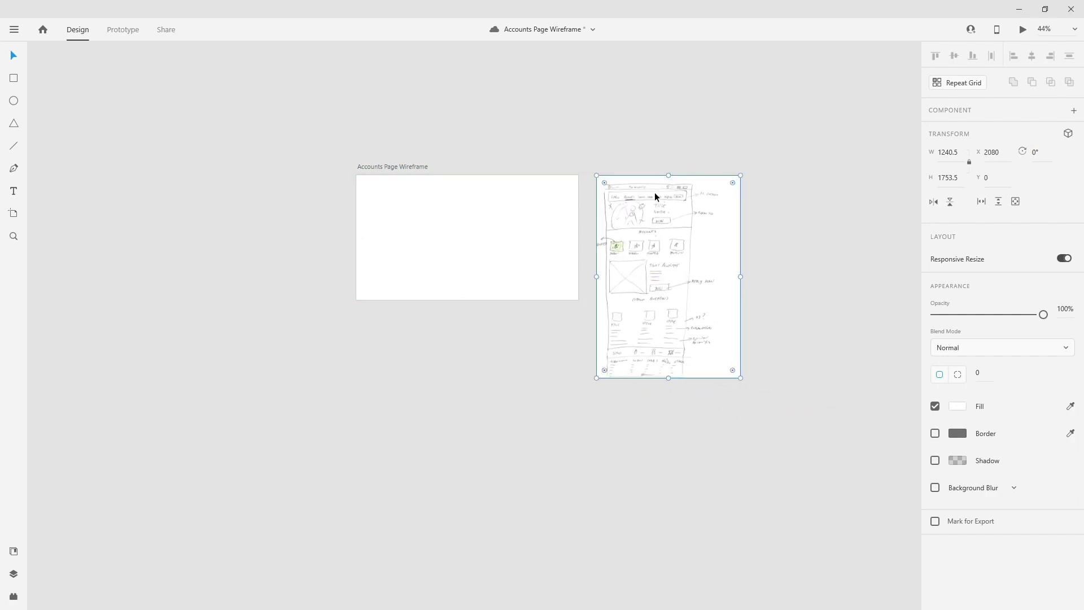
scroll(655, 196, "up", 4)
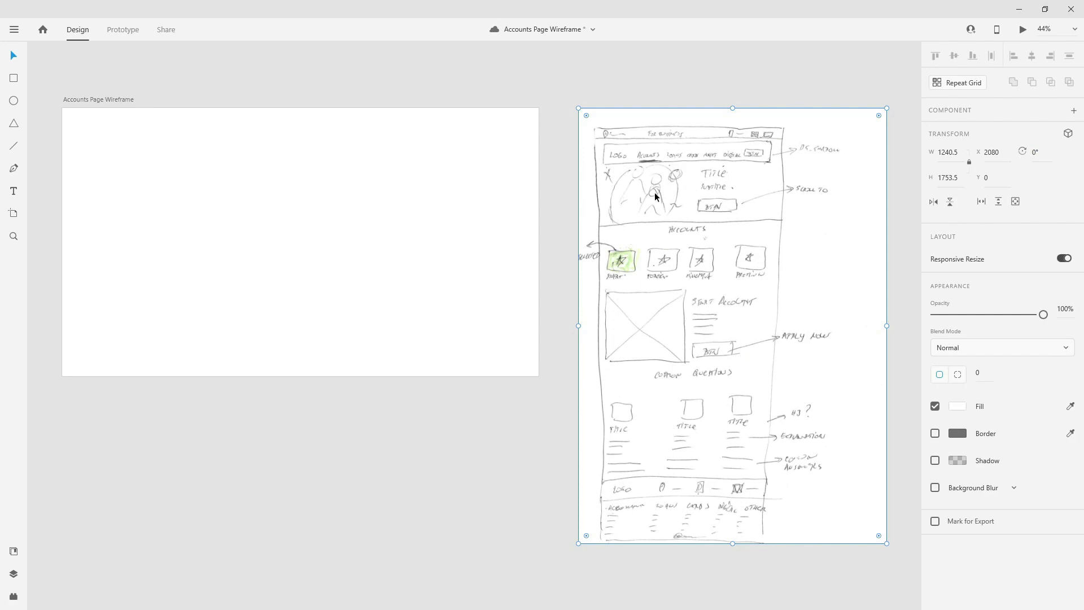
left_click_drag(720, 205, 698, 206)
scroll(699, 207, "up", 1)
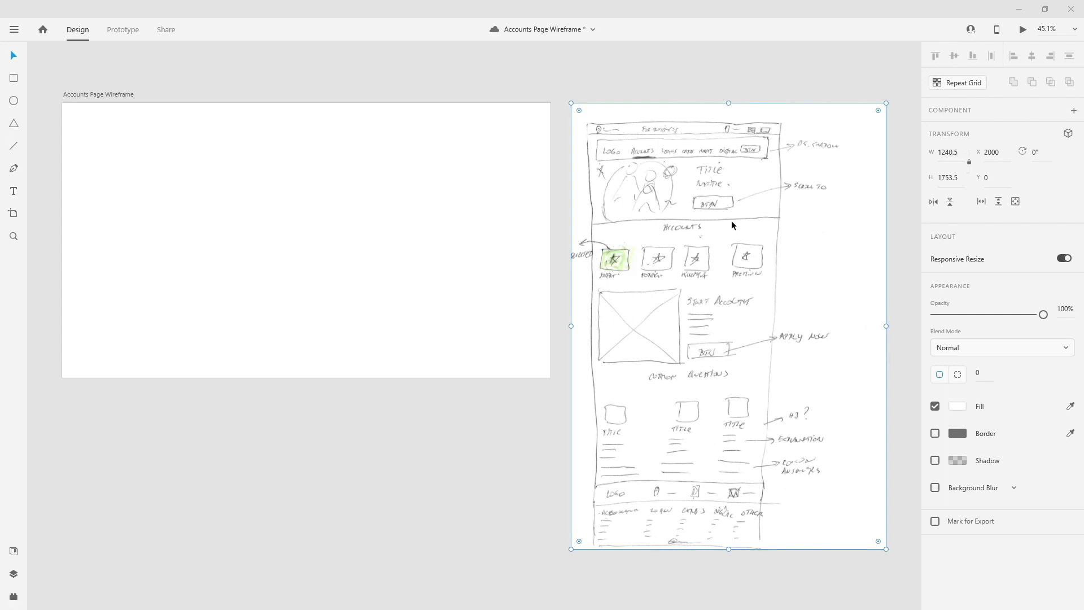
key("ctrl+s")
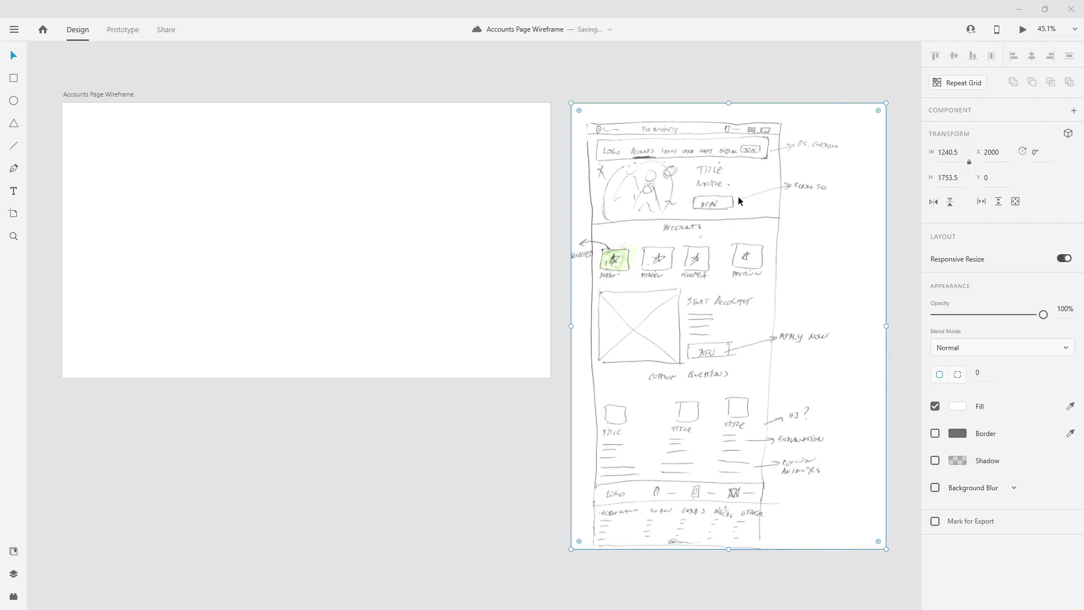
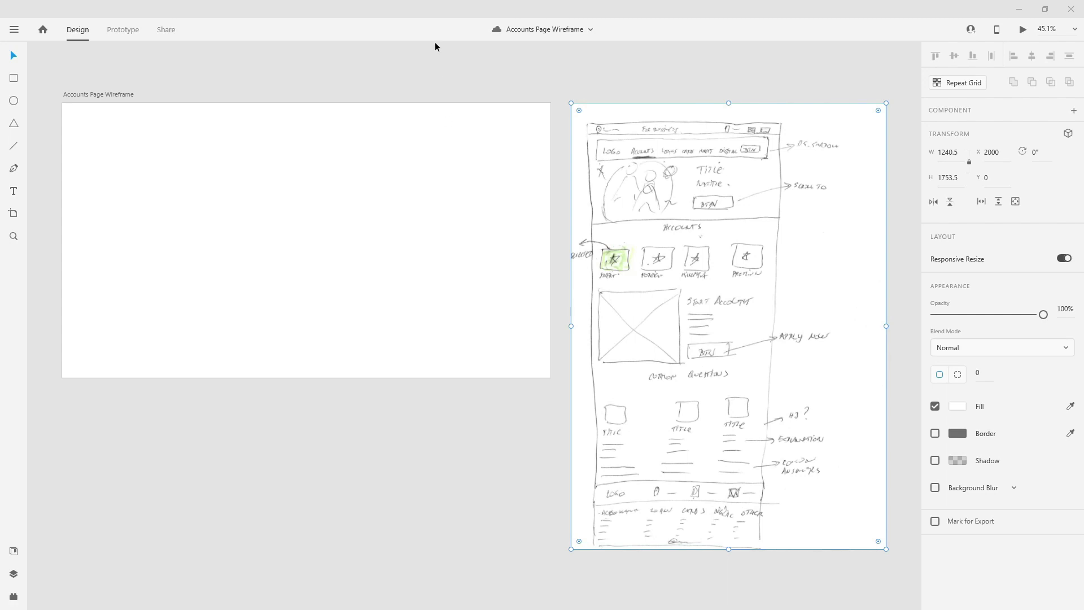
- Move the hand-drawn accounts sketch to the left of the blank artboard, at X -1275
left_click(445, 59)
scroll(527, 81, "down", 3)
mouse_move(640, 105)
left_mouse_down()
mouse_move(485, 120)
mouse_move(144, 103)
mouse_move(160, 112)
left_mouse_up()
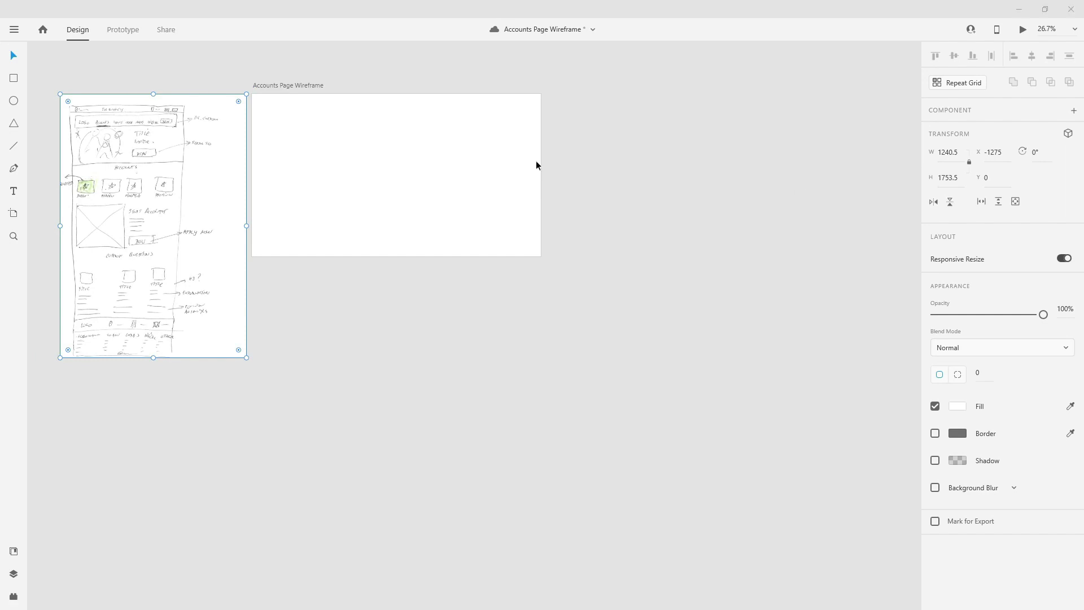
- Enable a 12-column layout grid (16 gutter, 122 column width) on the Accounts Page Wireframe artboard
left_click(314, 86)
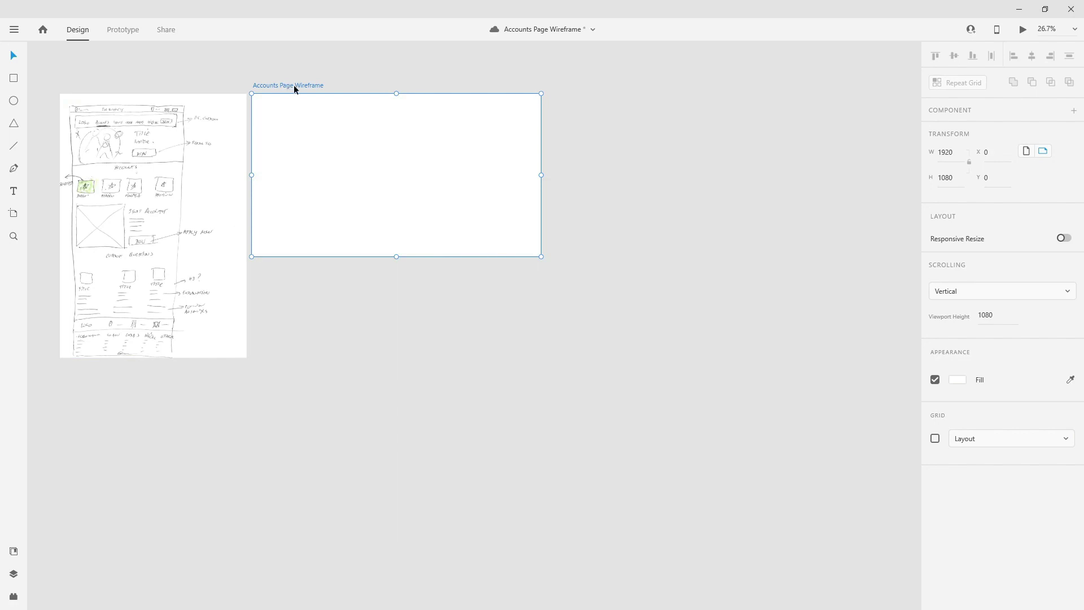
left_click(935, 439)
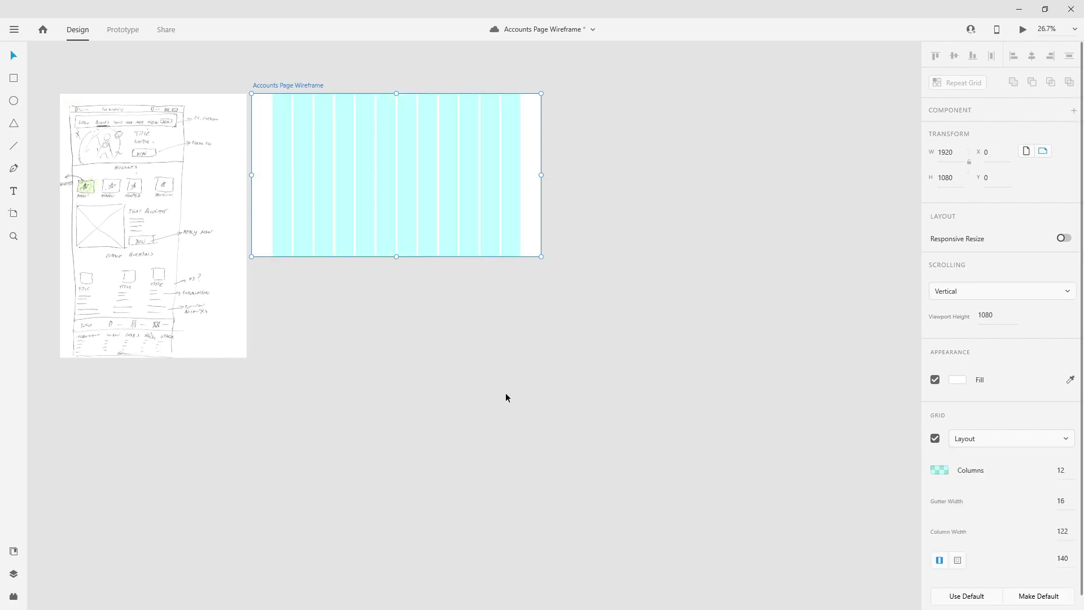
left_click(504, 363)
key("ctrl+0")
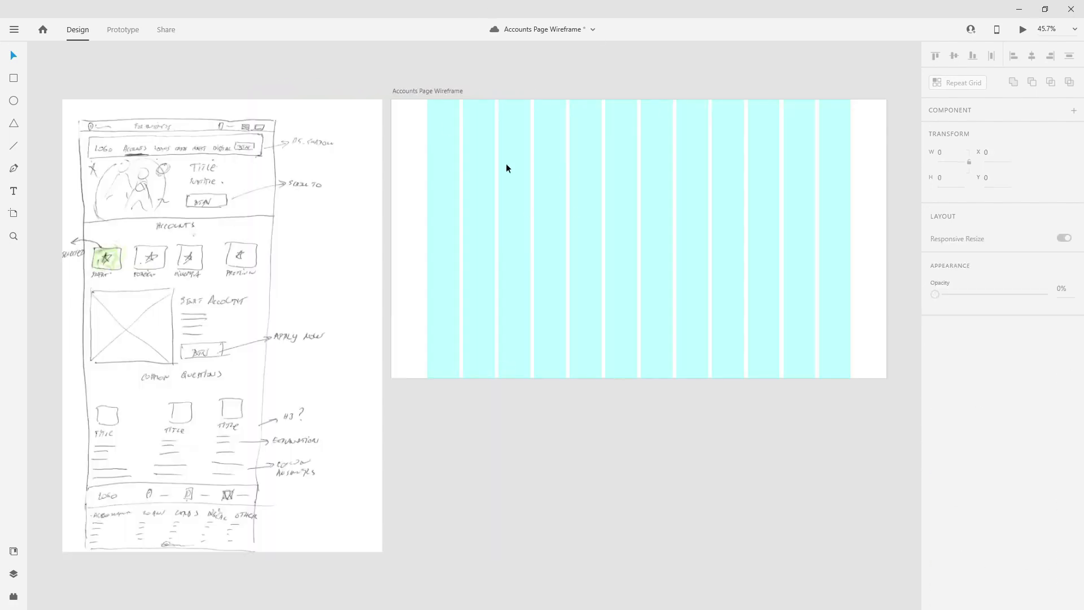
left_click(434, 92)
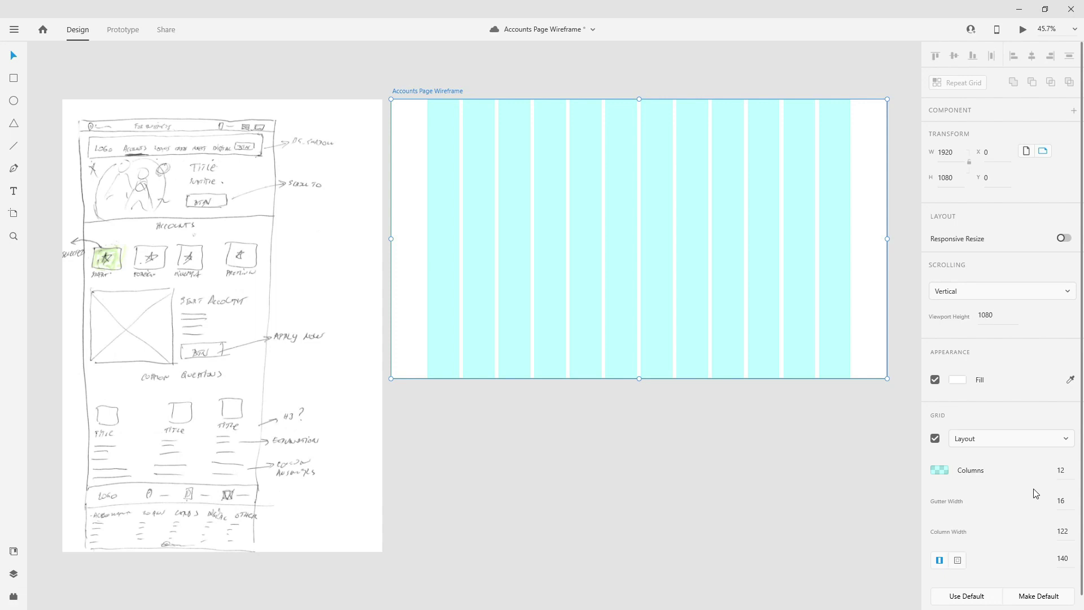
- Lower the grid columns' opacity and set the layout grid gutter width to 60
left_click(940, 472)
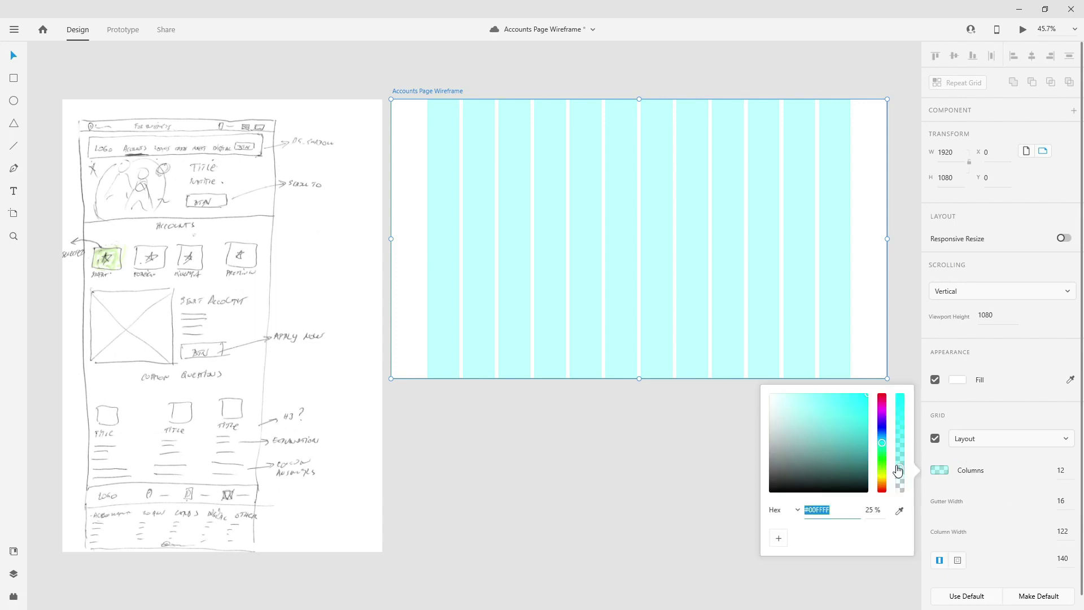
left_click_drag(900, 469, 899, 487)
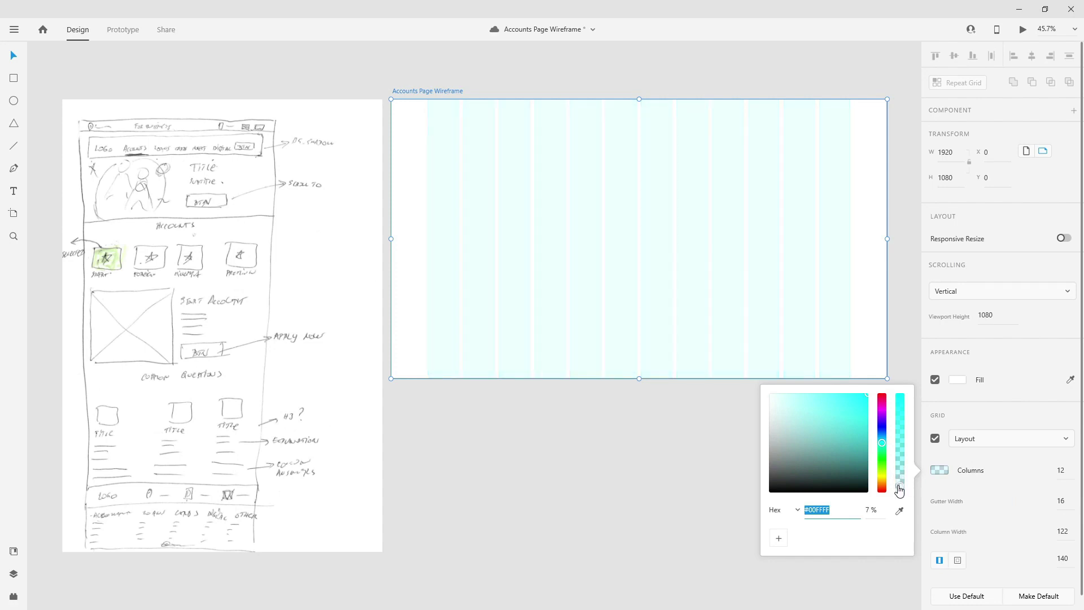
left_click(1067, 501)
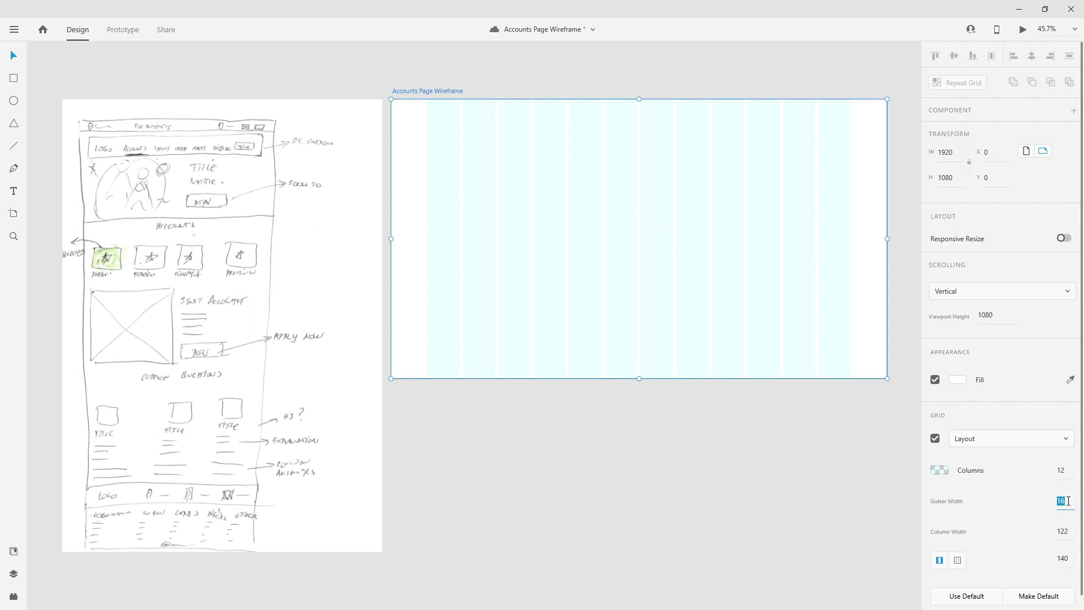
type("60")
key("Tab")
type("8")
left_click(778, 514)
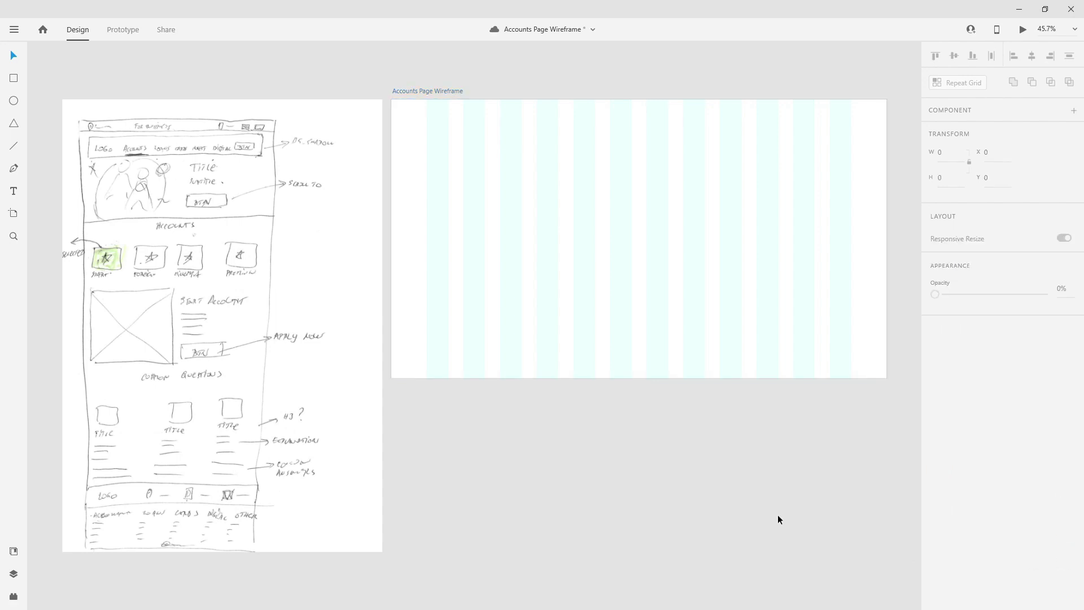
left_click(430, 92)
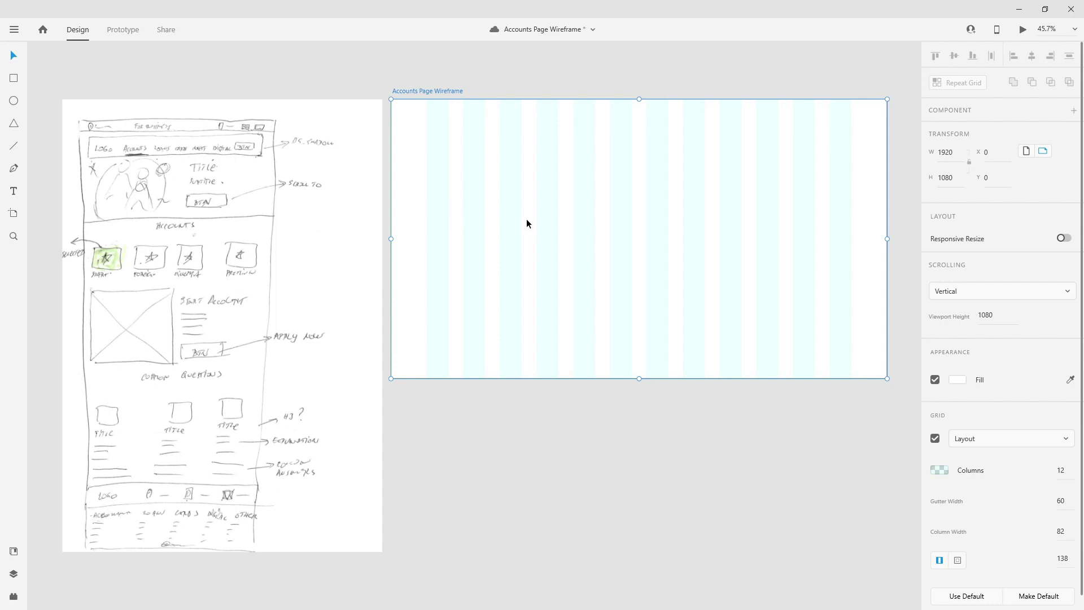
- Fade the cyan grid column colour to 7% opacity
left_click(940, 473)
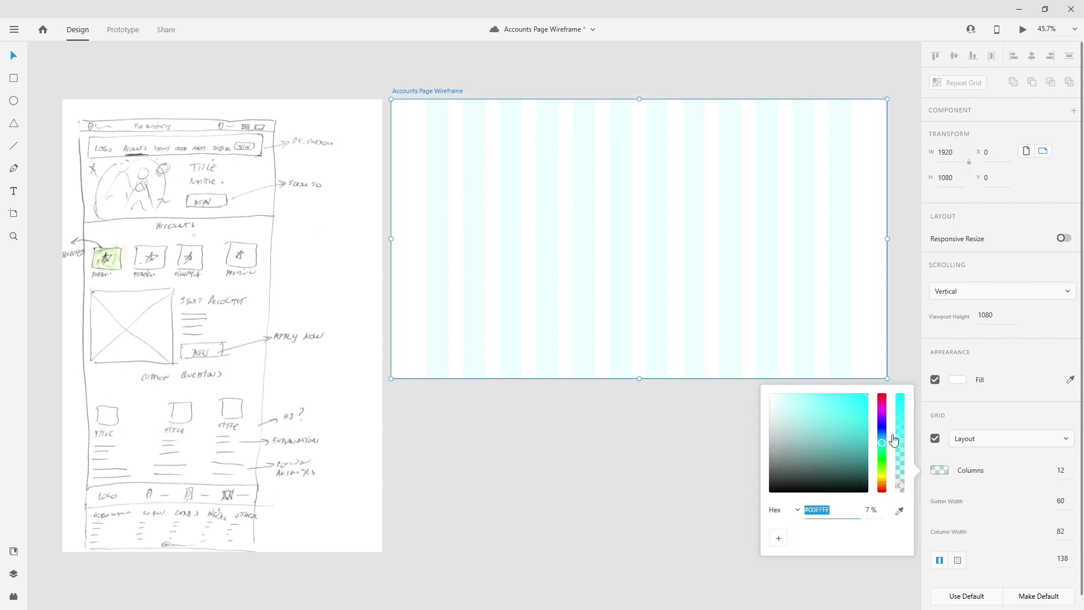
left_click_drag(900, 484, 900, 451)
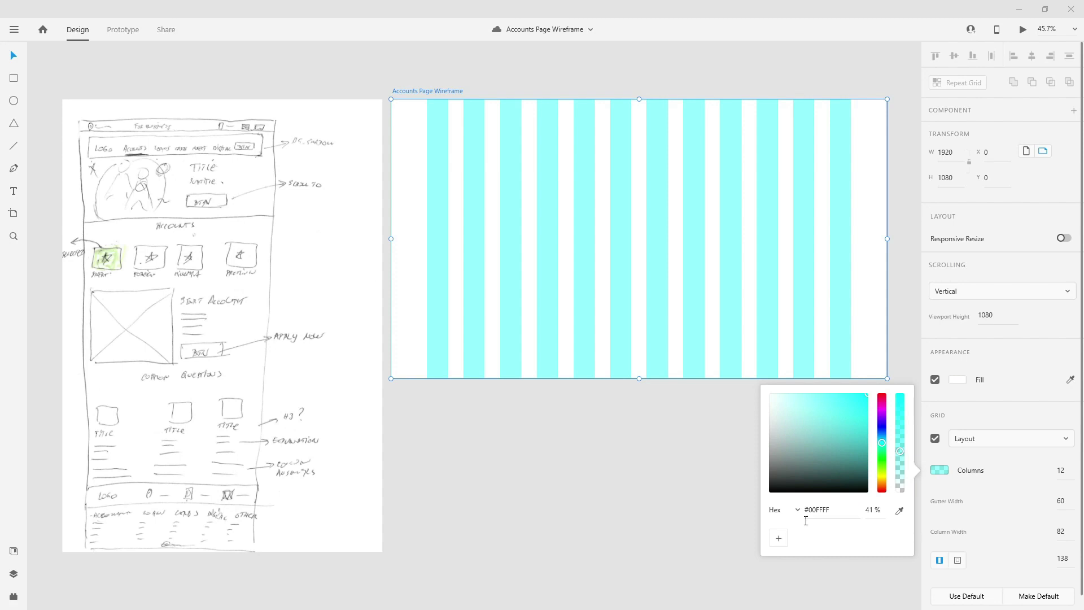
left_click(876, 507)
key("Return")
left_click_drag(900, 451, 901, 486)
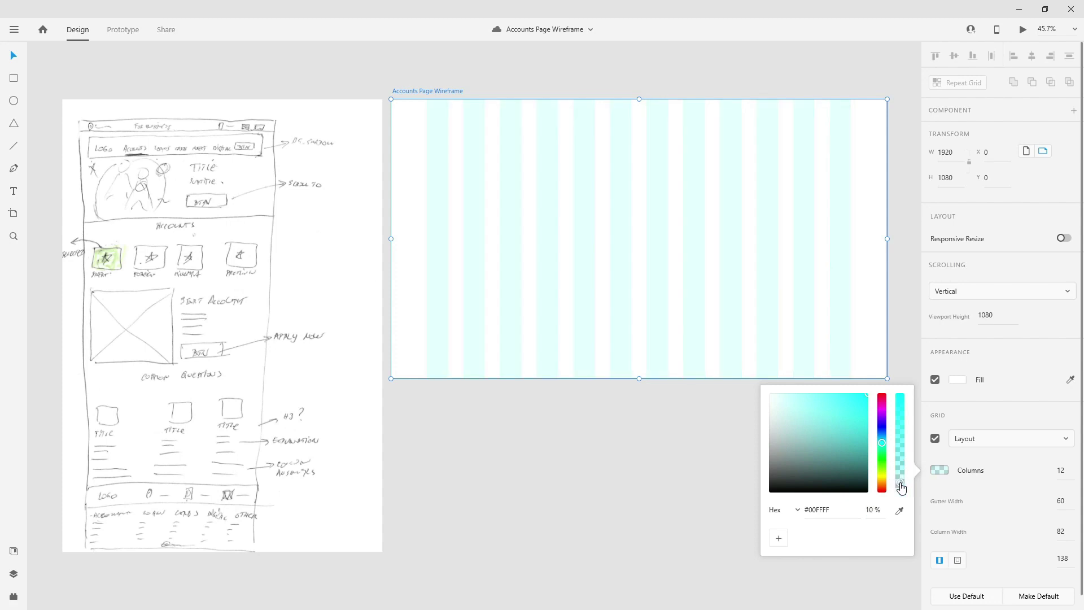
left_click(871, 510)
type("7")
key("Return")
left_click(399, 68)
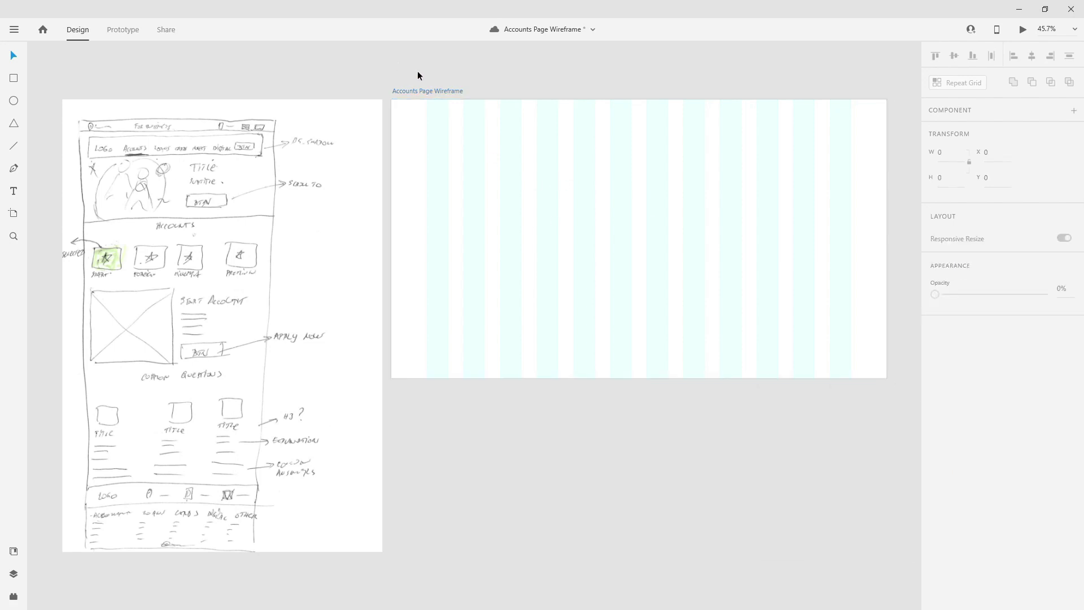
- Show the Plugins panel listing Angle, Lorem Ipsum, Whiteboard and uiLogos
left_click(13, 552)
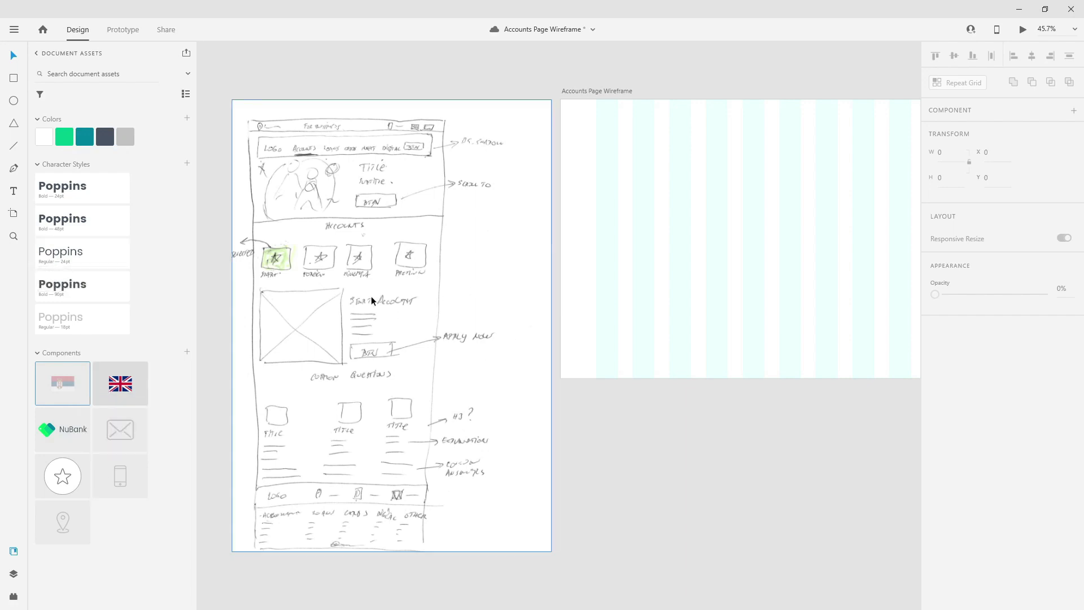
left_click(14, 596)
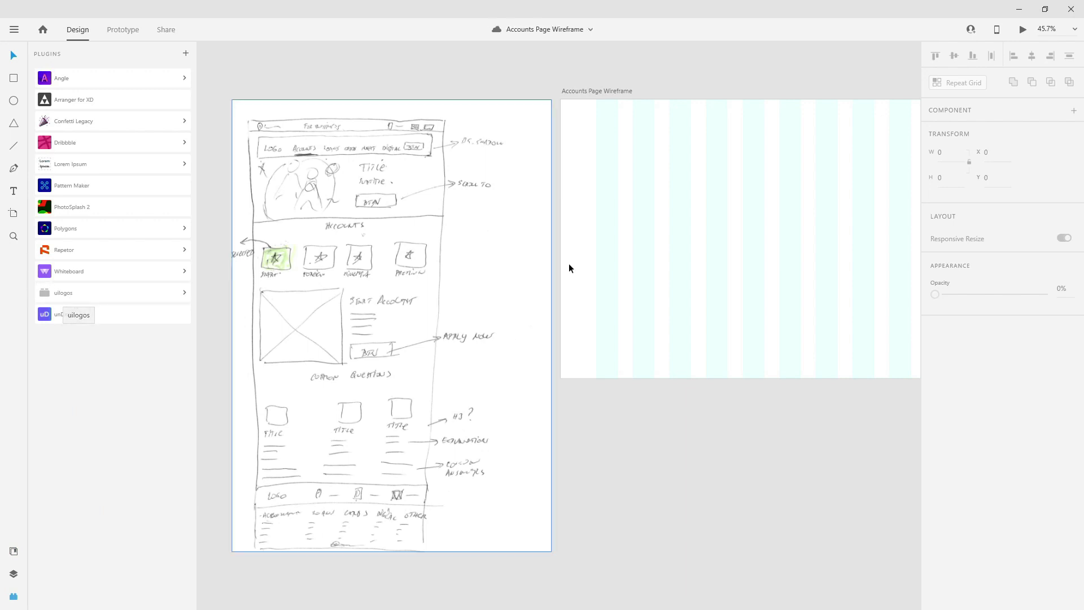
scroll(343, 273, "down", 5)
scroll(771, 261, "right", 3)
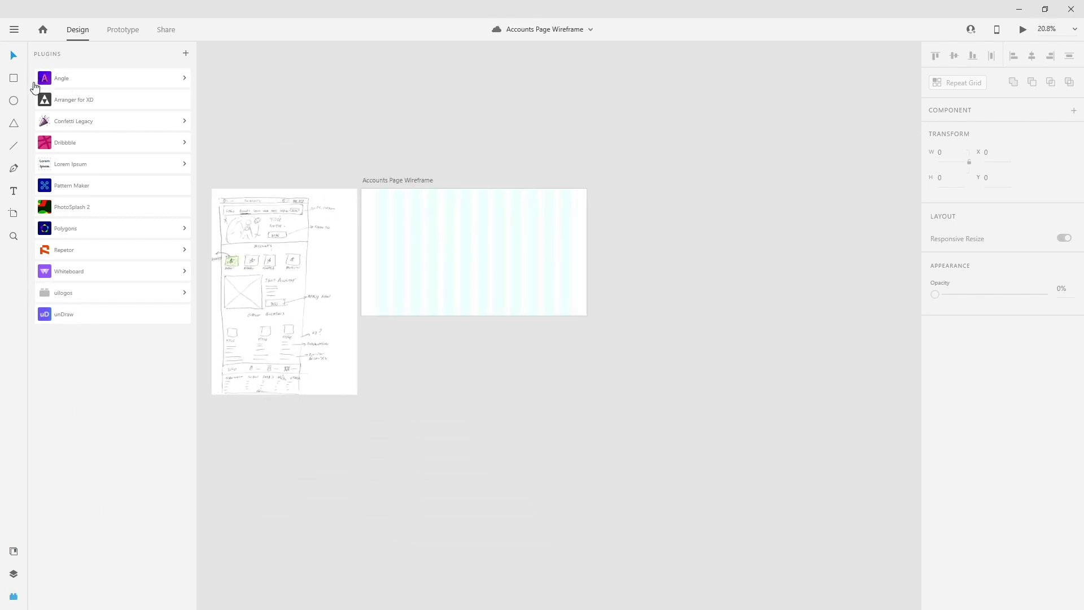
- Draw a borderless rectangle right of the artboard with height 60
left_click(14, 78)
scroll(646, 218, "up", 4)
mouse_move(541, 174)
left_mouse_down()
mouse_move(581, 213)
mouse_move(581, 196)
mouse_move(564, 197)
left_mouse_up()
left_click(950, 178)
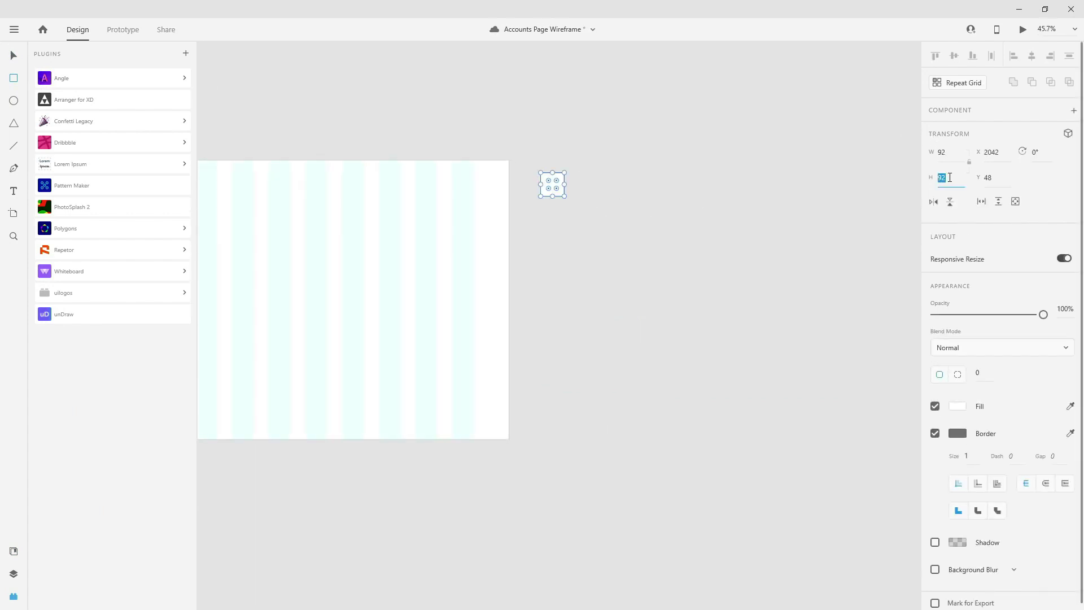
type("60")
key("Return")
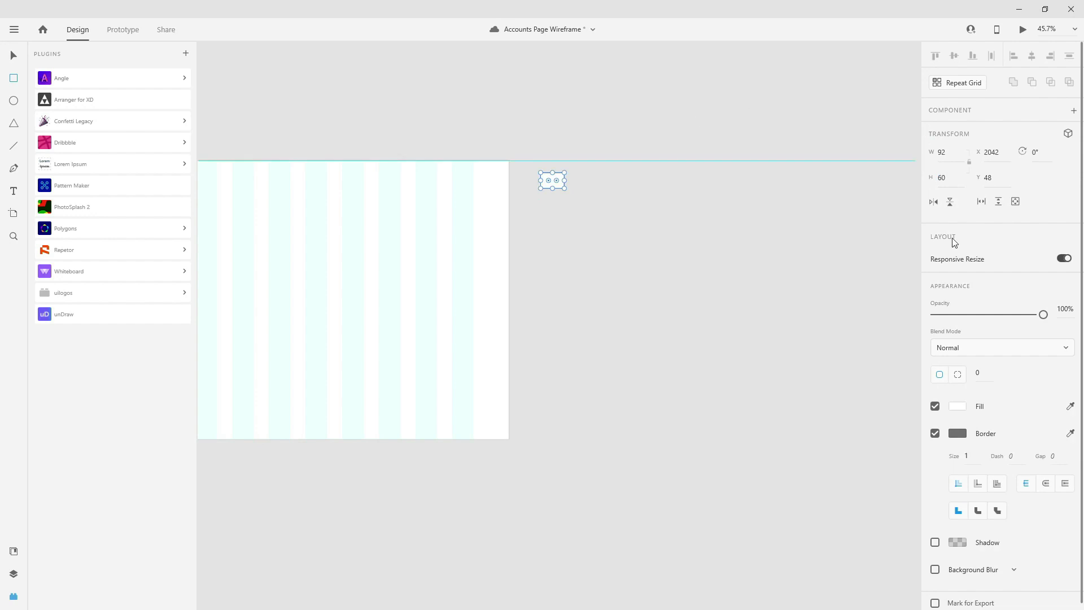
left_click(935, 433)
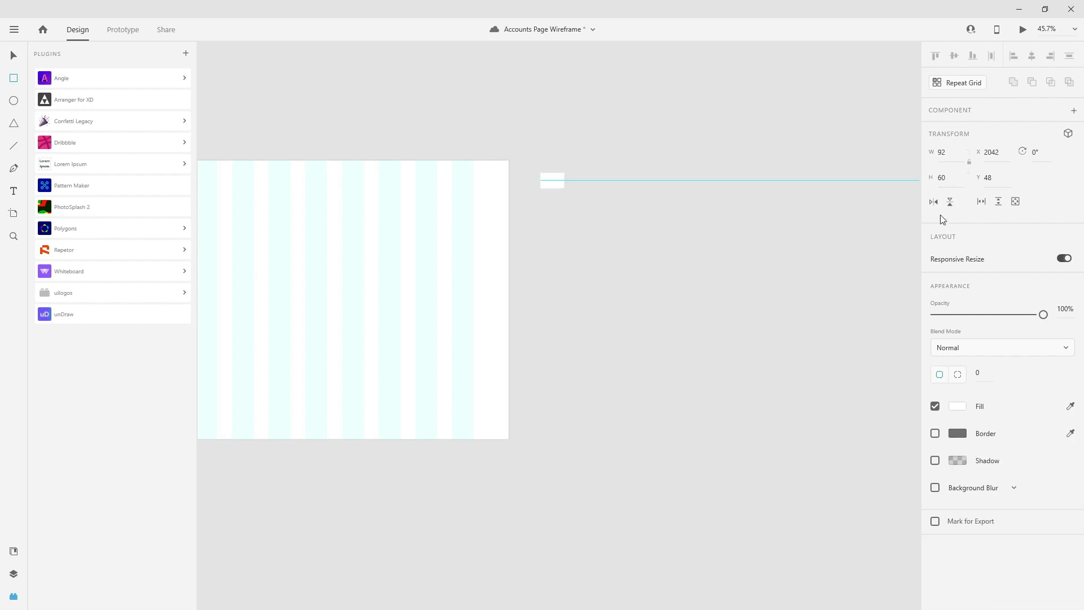
- Repeat the rectangle into a tall ten-column grid, then ungroup it into separate rectangles
left_click(959, 82)
left_click_drag(564, 181, 816, 178)
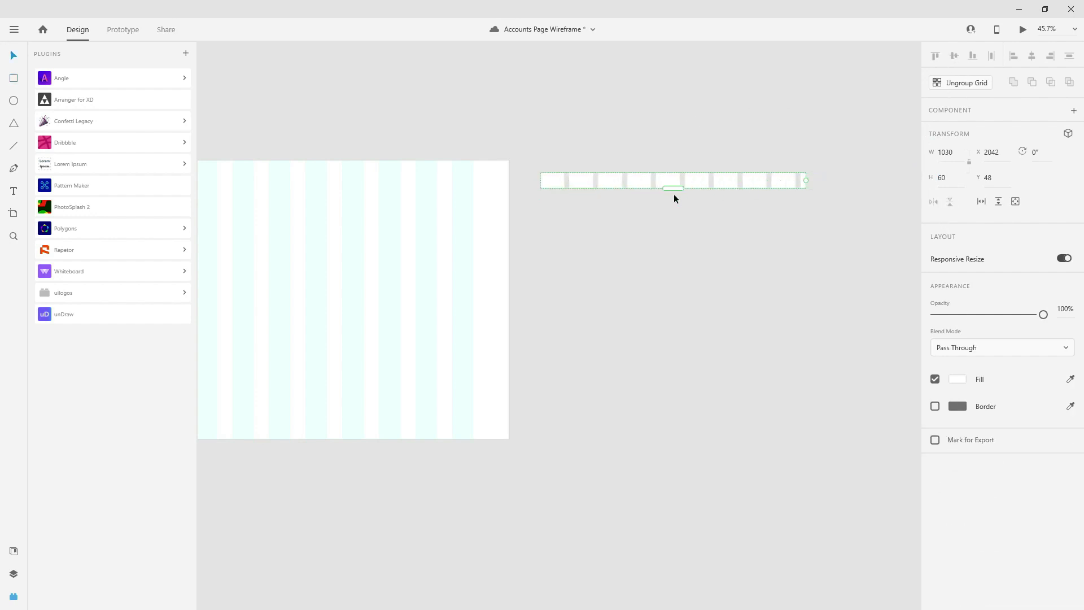
left_click_drag(673, 190, 687, 461)
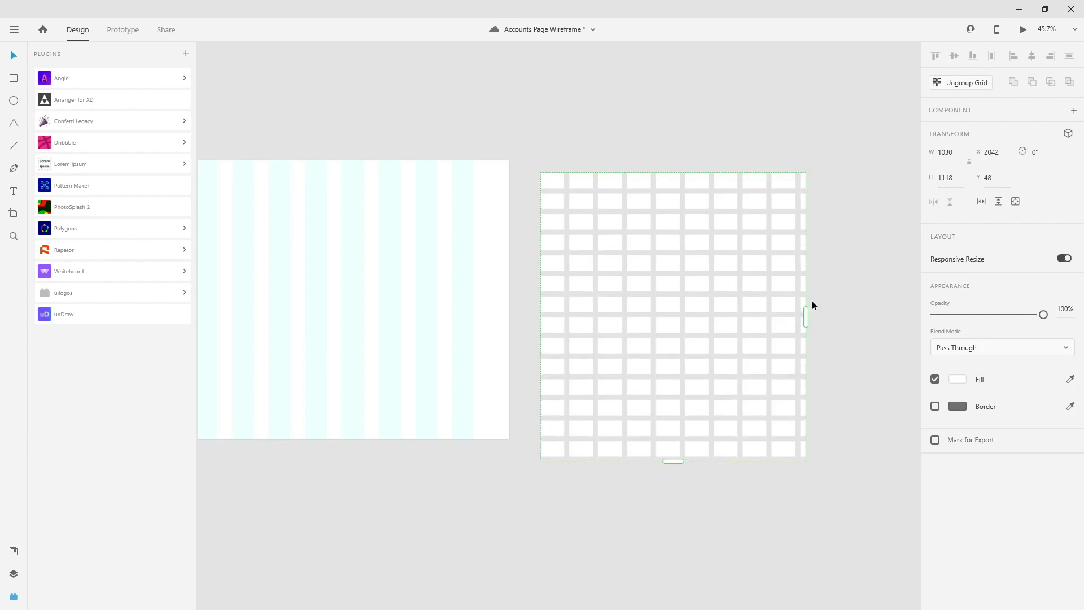
left_click_drag(806, 317, 799, 316)
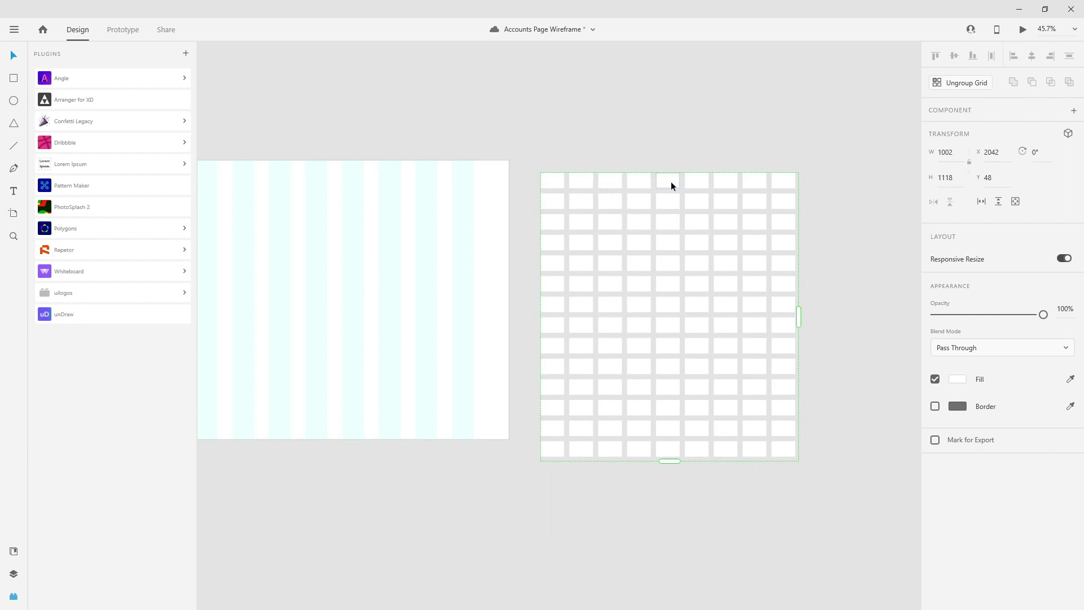
left_click_drag(798, 316, 826, 317)
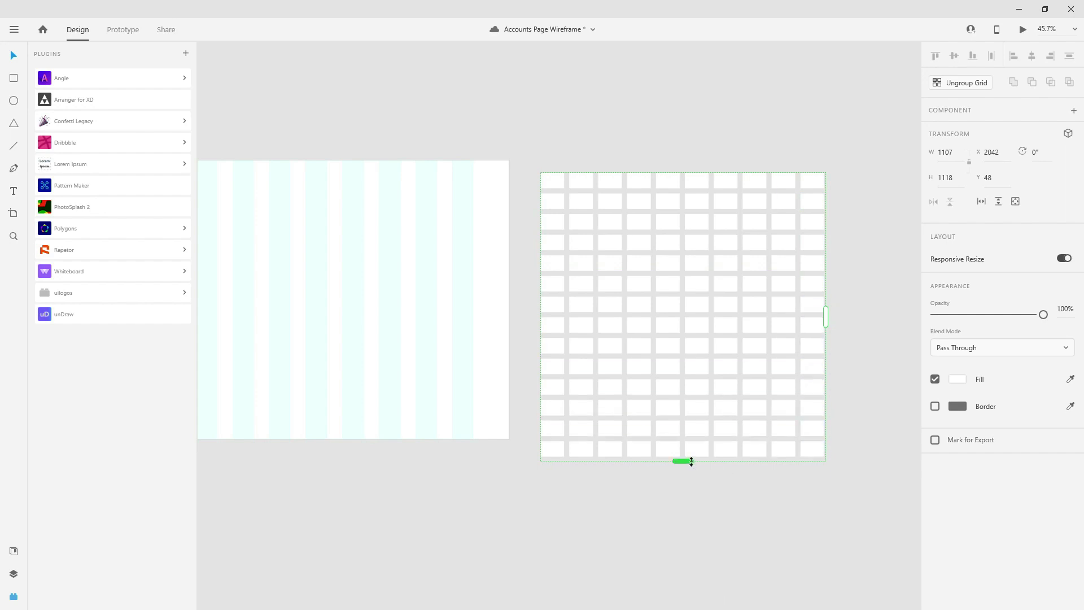
left_click_drag(691, 461, 684, 556)
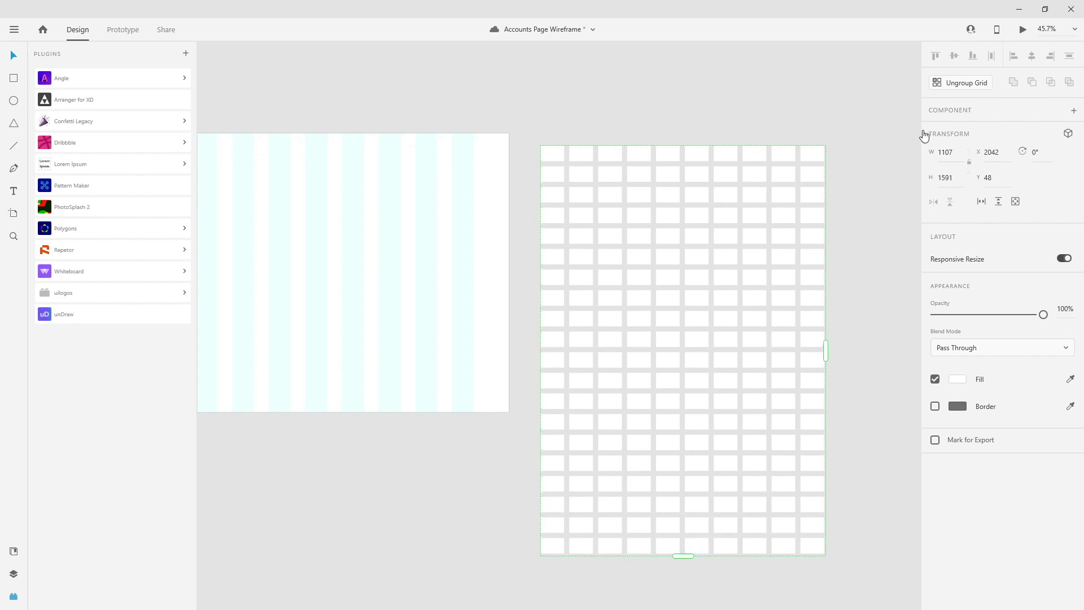
left_click(955, 85)
left_click(865, 395)
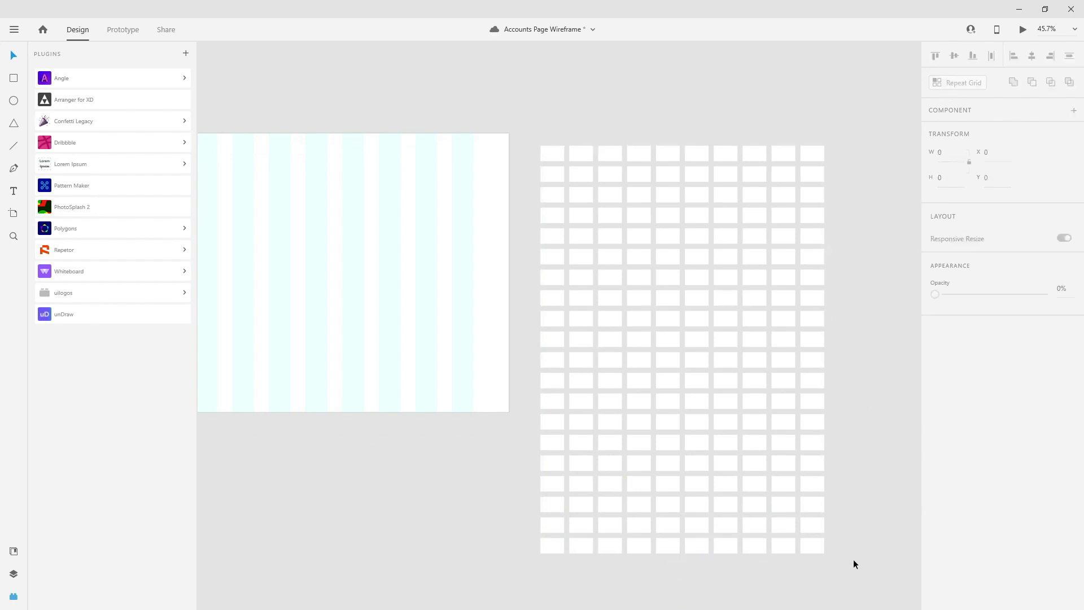
- Delete four extra rectangles and try filling the rest with uiLogos Country Flags
left_click_drag(793, 558, 733, 544)
key("Delete")
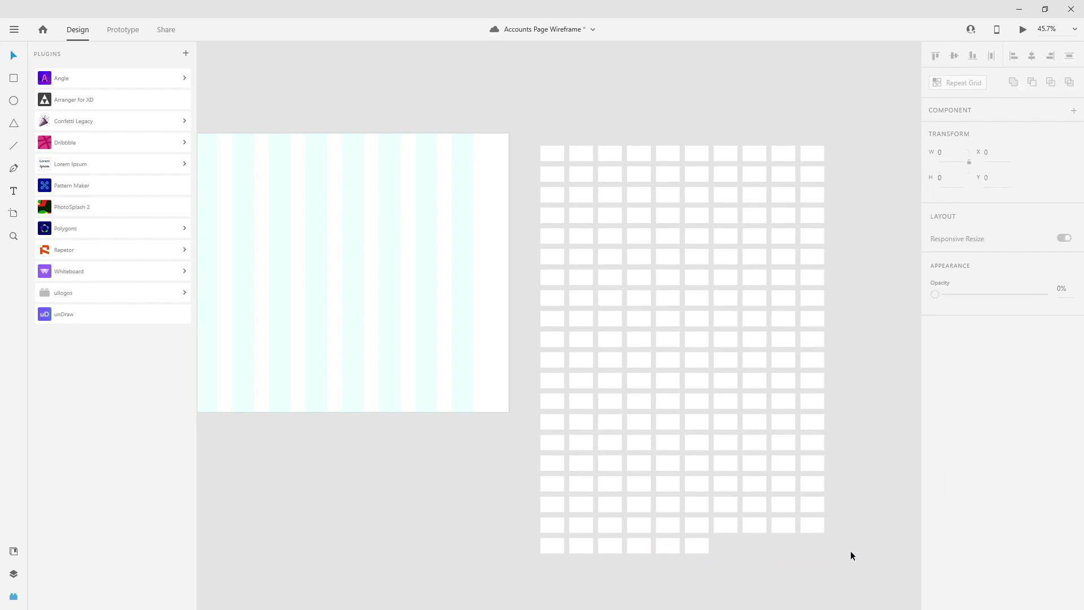
left_click_drag(853, 552, 534, 96)
left_click(100, 295)
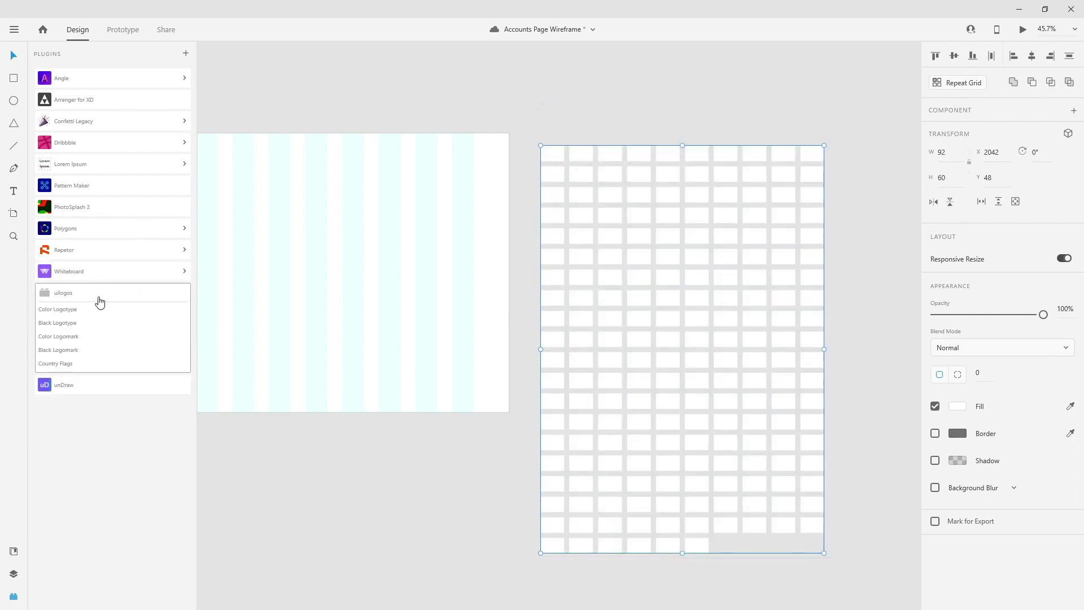
left_click(63, 365)
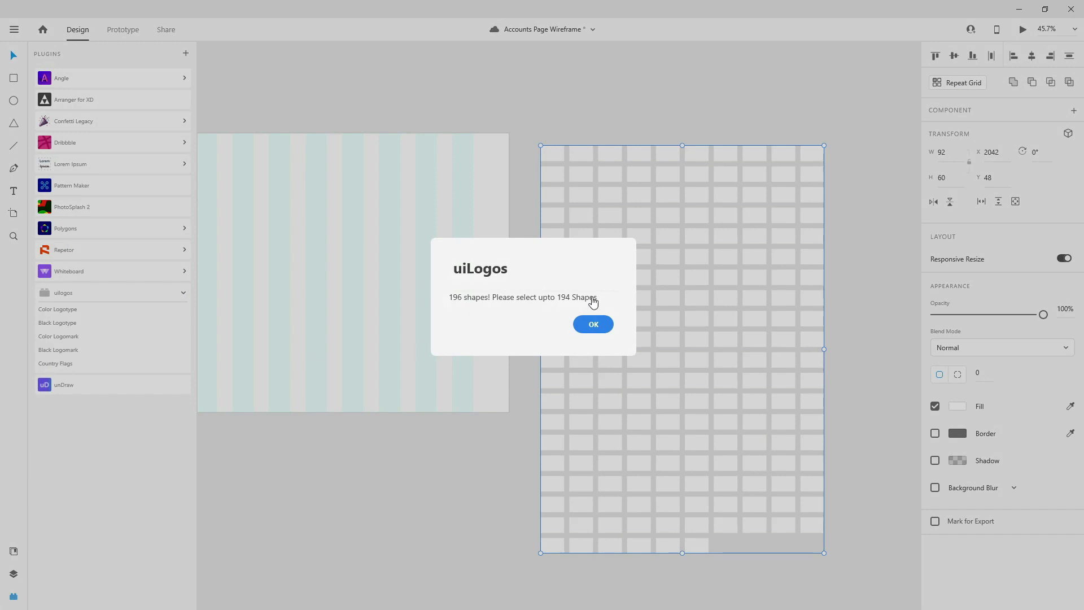
left_click(587, 325)
- Delete two more rectangles, fill all 194 with country flags, and save
left_click_drag(725, 569, 667, 546)
key("Delete")
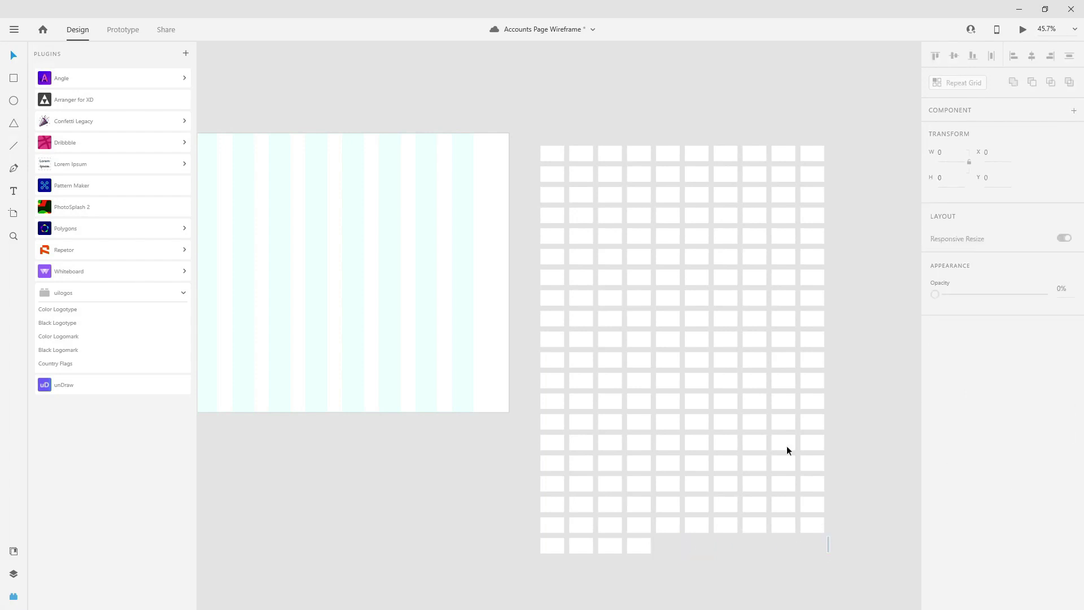
left_click_drag(836, 565, 534, 141)
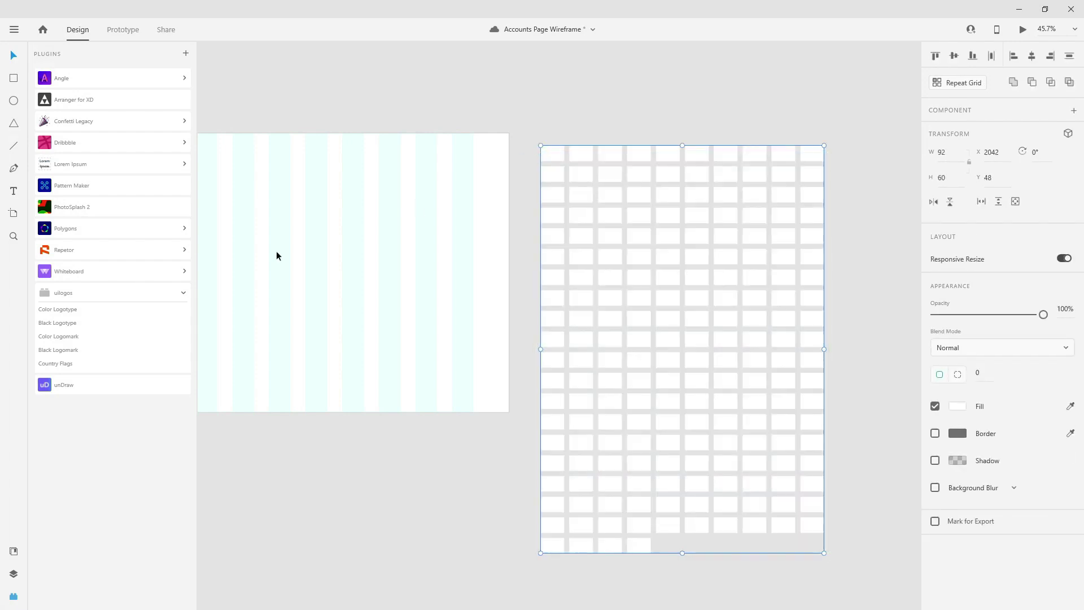
left_click(78, 364)
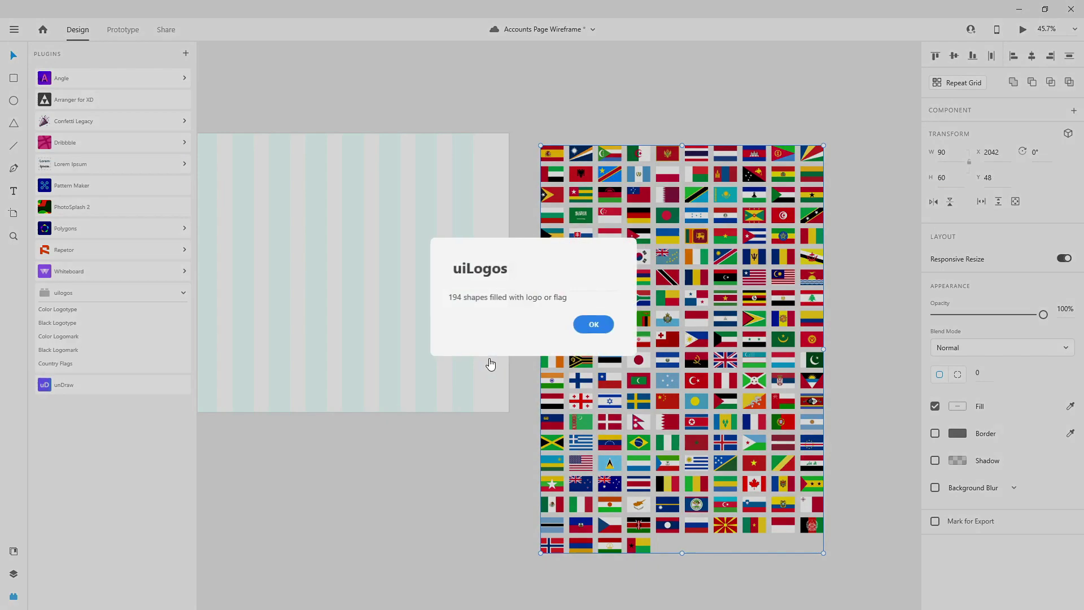
left_click(590, 324)
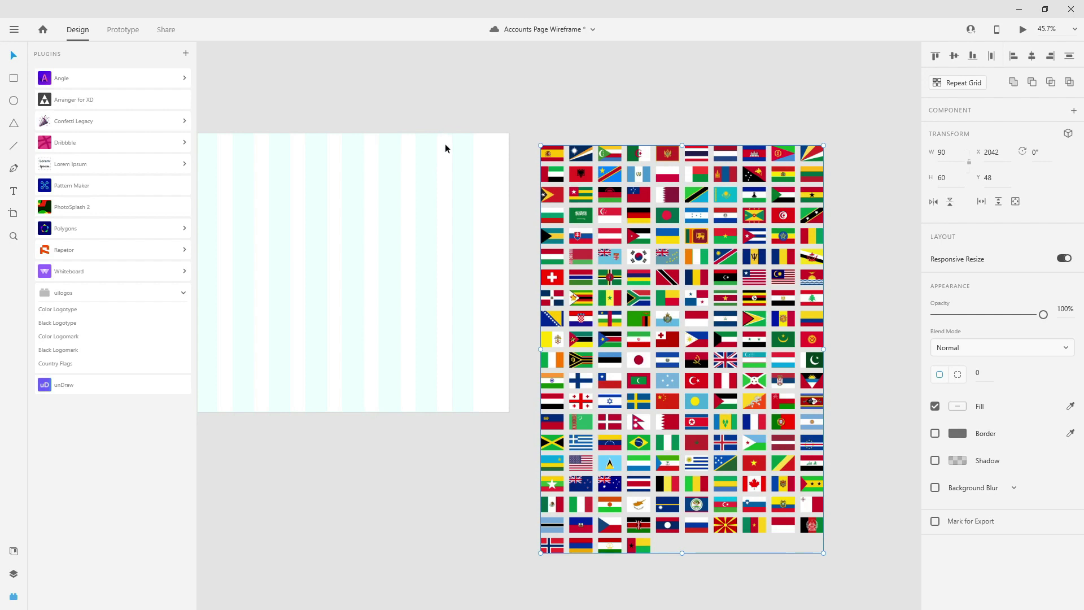
key("ctrl+s")
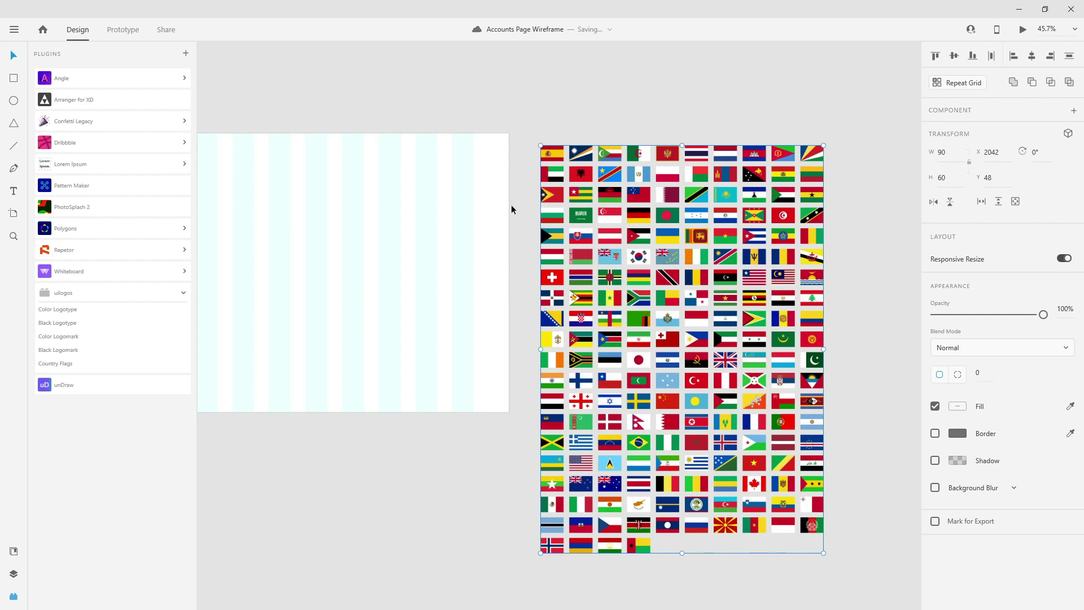
- Select flags in the grid and browse the Layers list to check their names
left_click(14, 551)
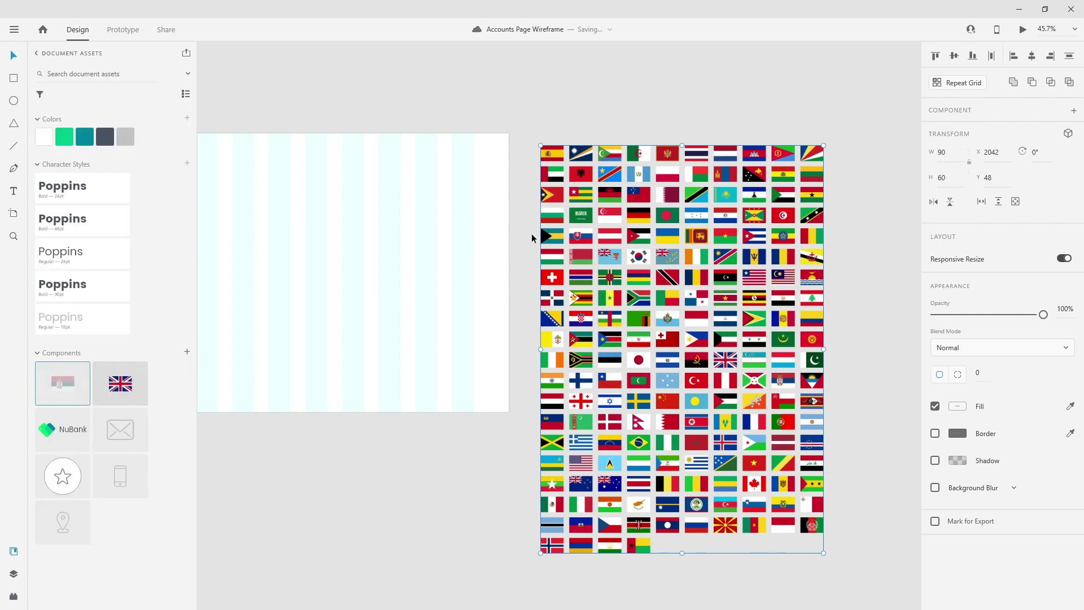
left_click_drag(528, 126, 828, 554)
left_click(787, 151)
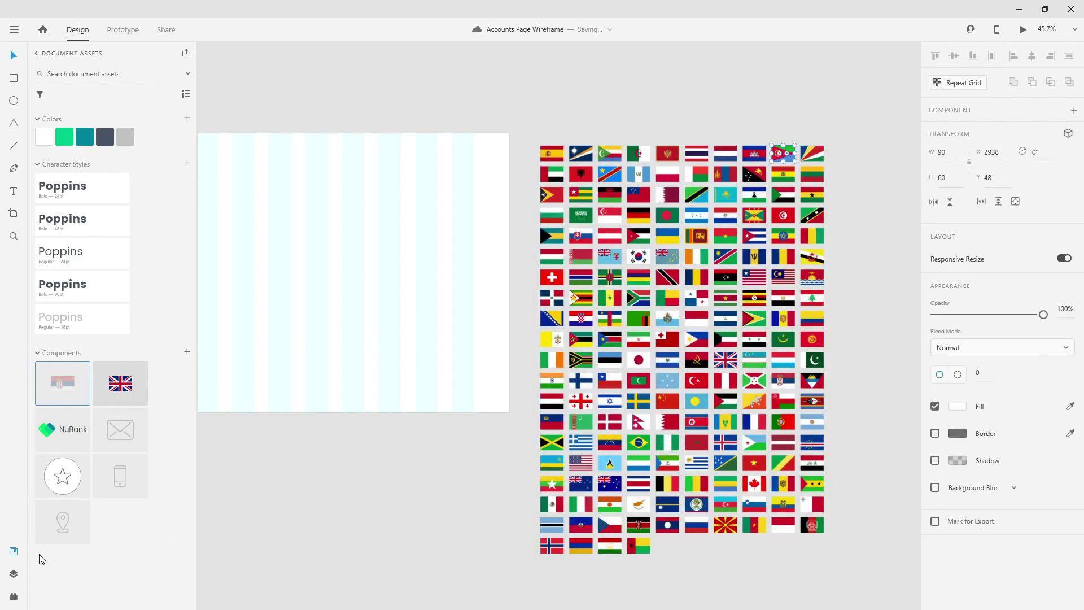
left_click(14, 573)
scroll(71, 549, "up", 10)
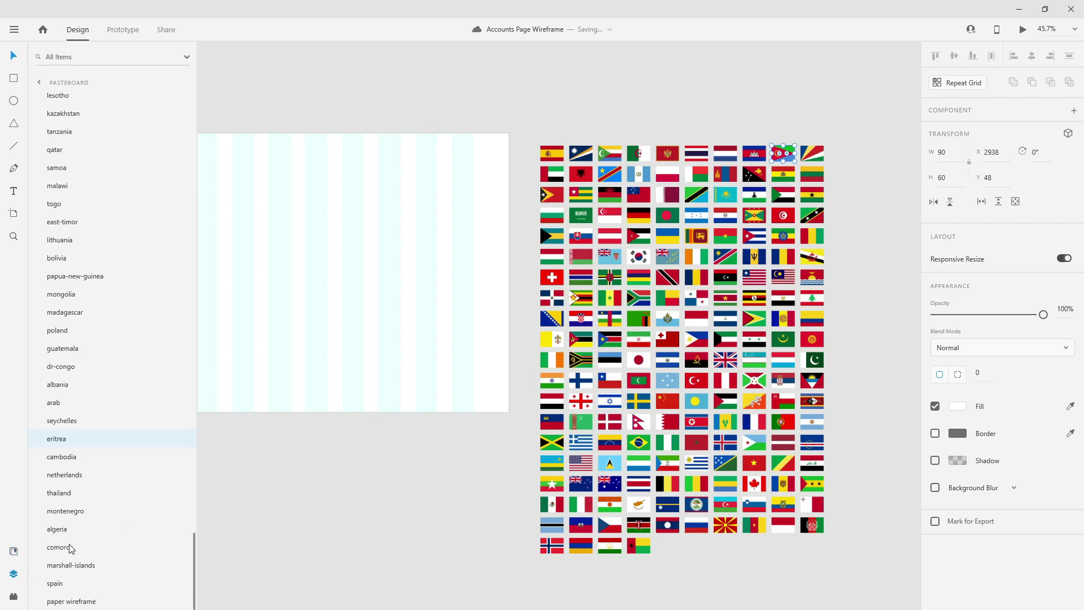
scroll(66, 256, "up", 15)
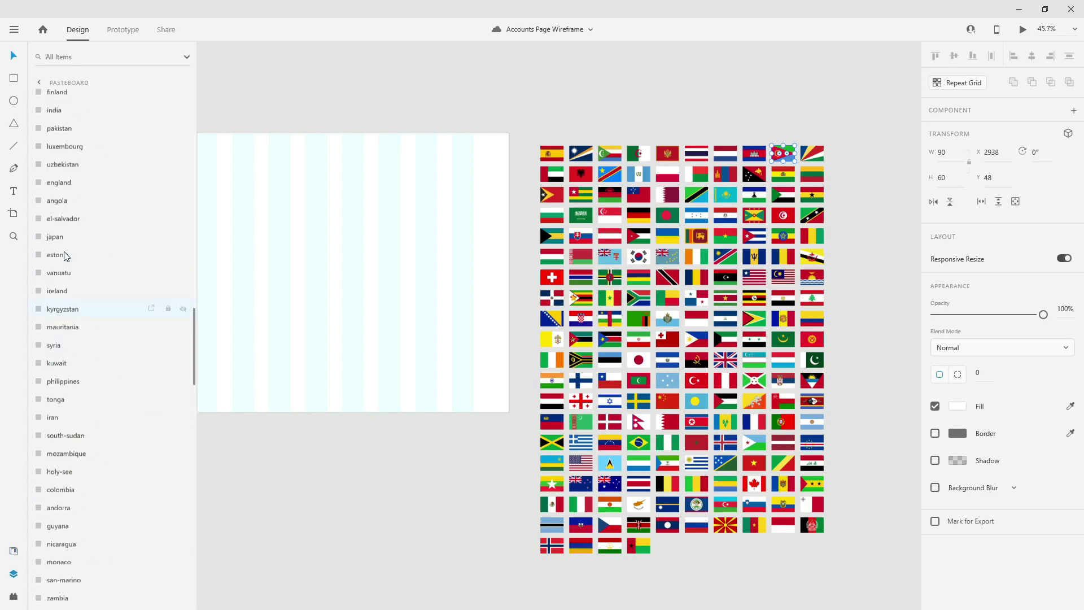
scroll(66, 256, "up", 1)
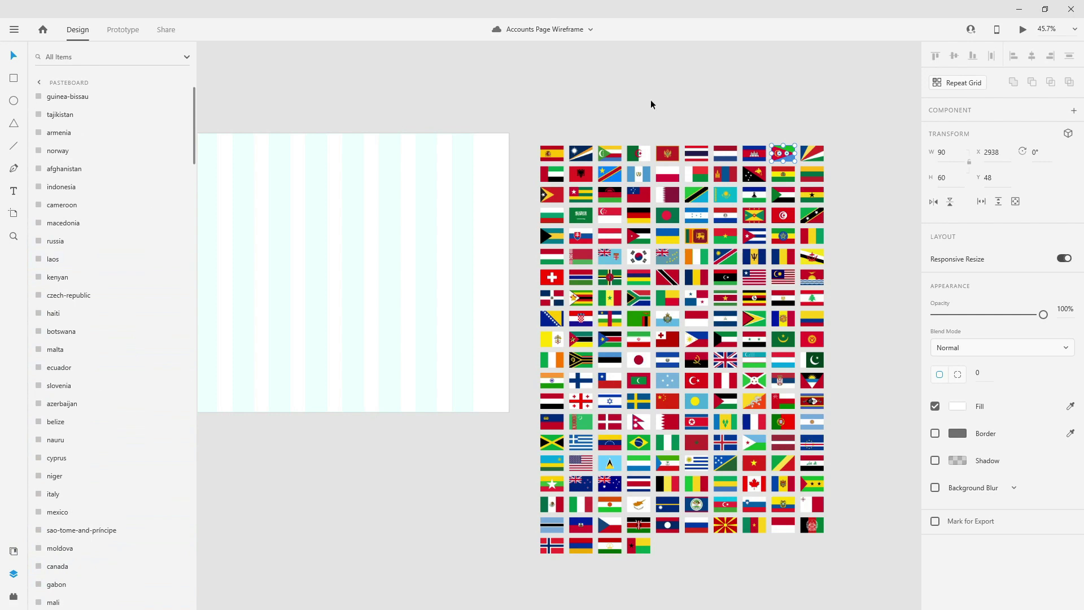
- Select the Netherlands and Spain flags, then select all flags and delete them
left_click(726, 157)
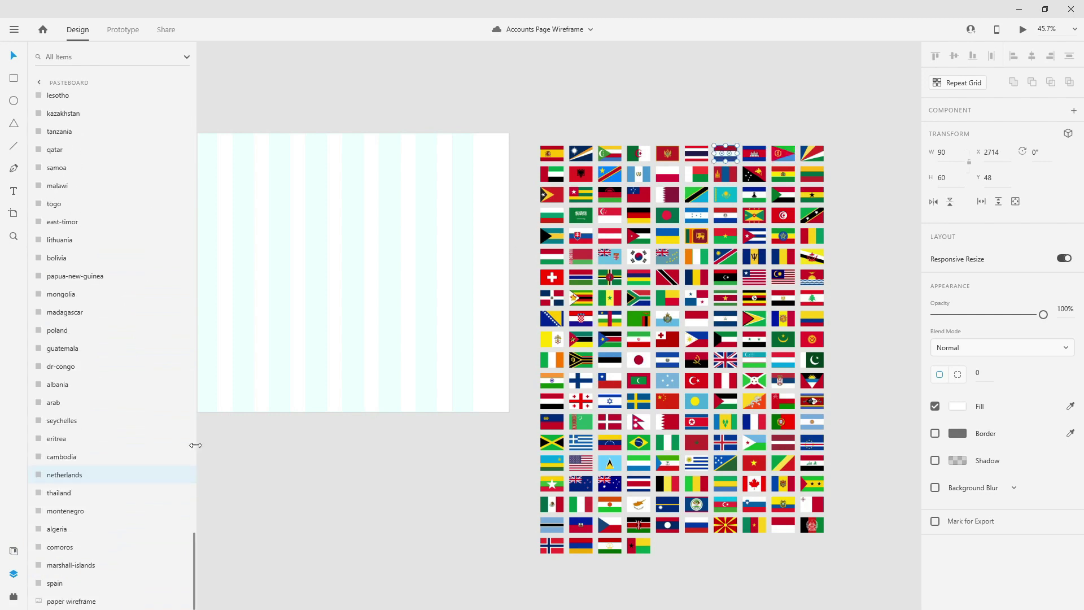
left_click(552, 153)
left_click_drag(540, 106, 835, 553)
key("Delete")
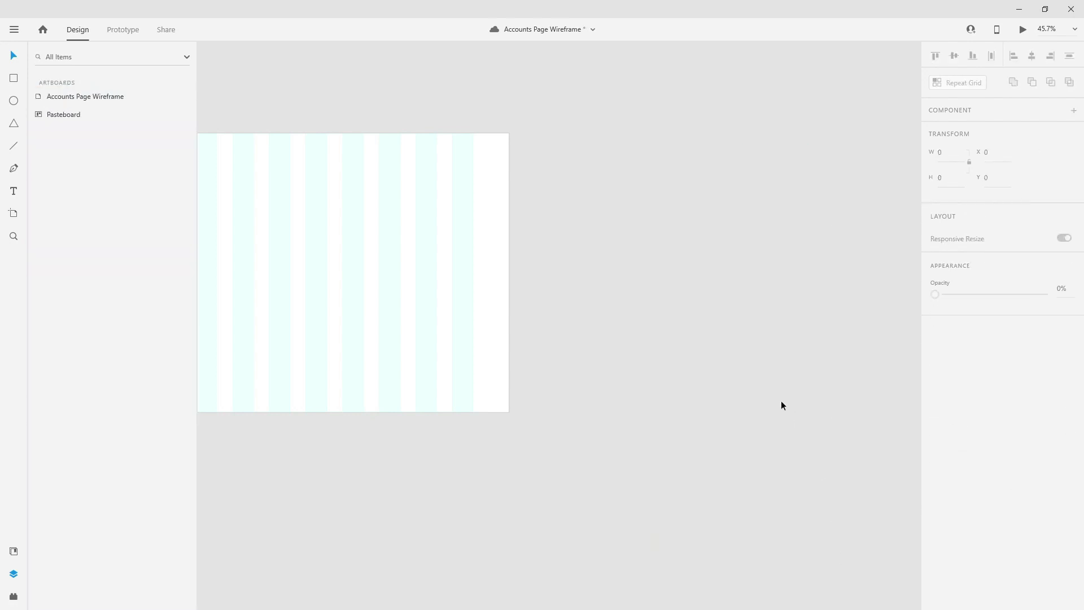
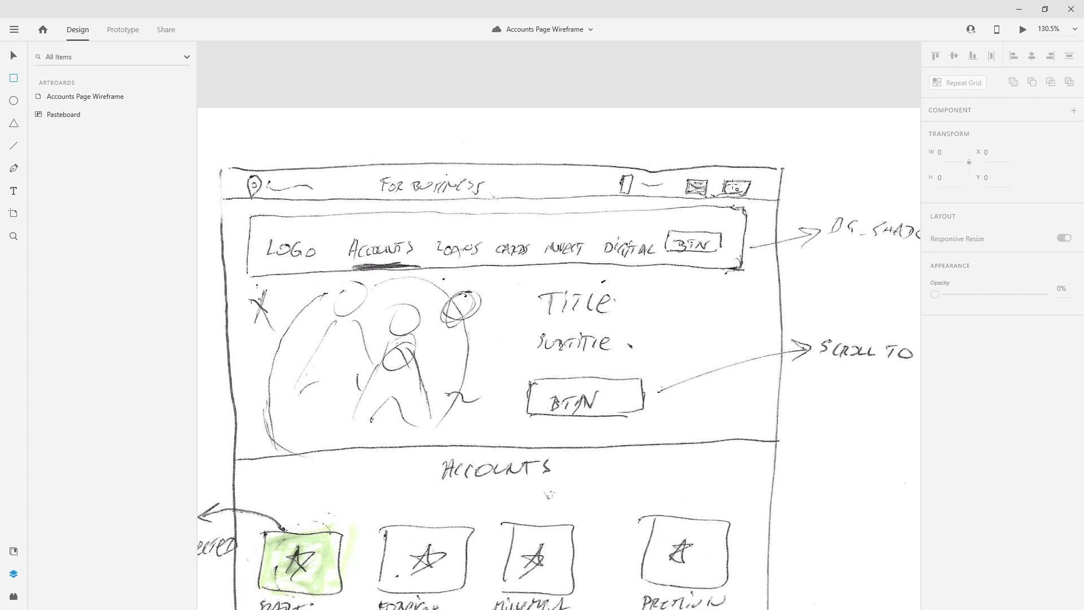
- Move the paper wireframe sketch onto the artboard, then back to the pasteboard beside it
scroll(405, 178, "down", 5)
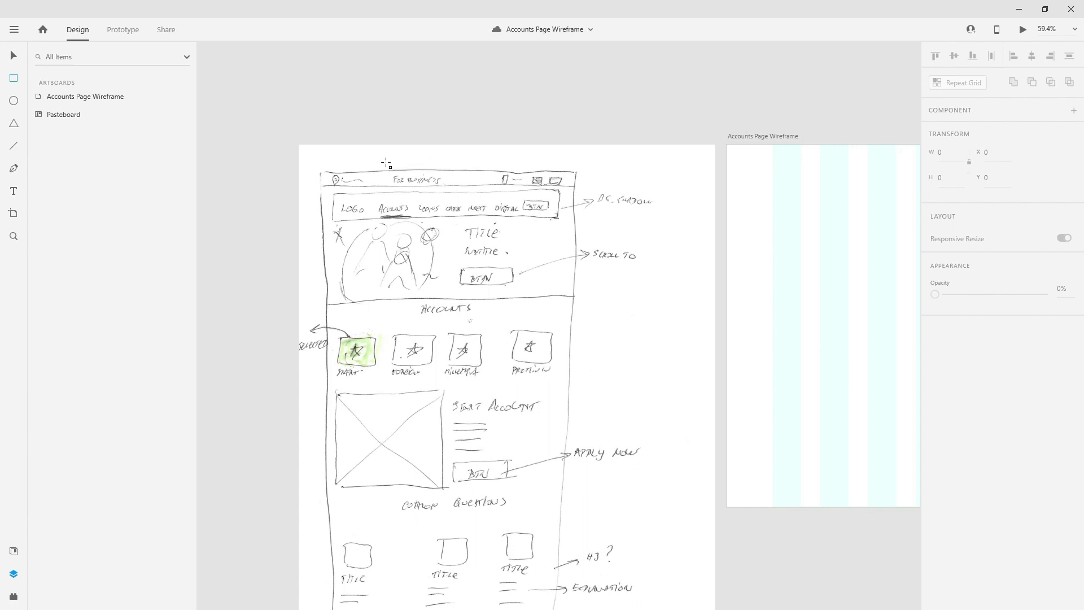
left_click(14, 55)
left_click_drag(484, 254, 811, 275)
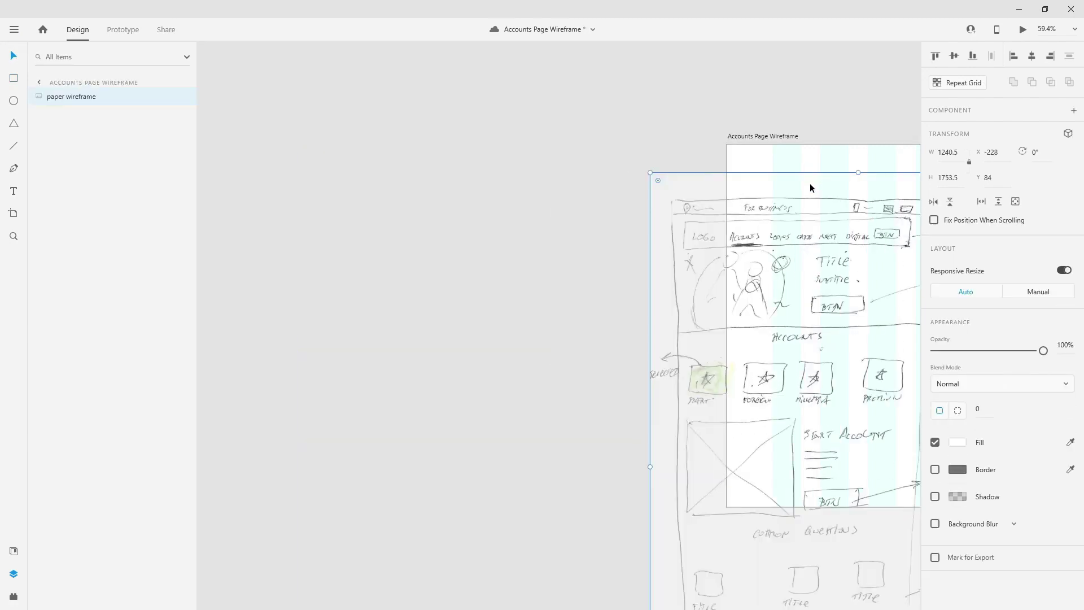
left_click_drag(838, 226, 486, 197)
scroll(301, 158, "down", 3)
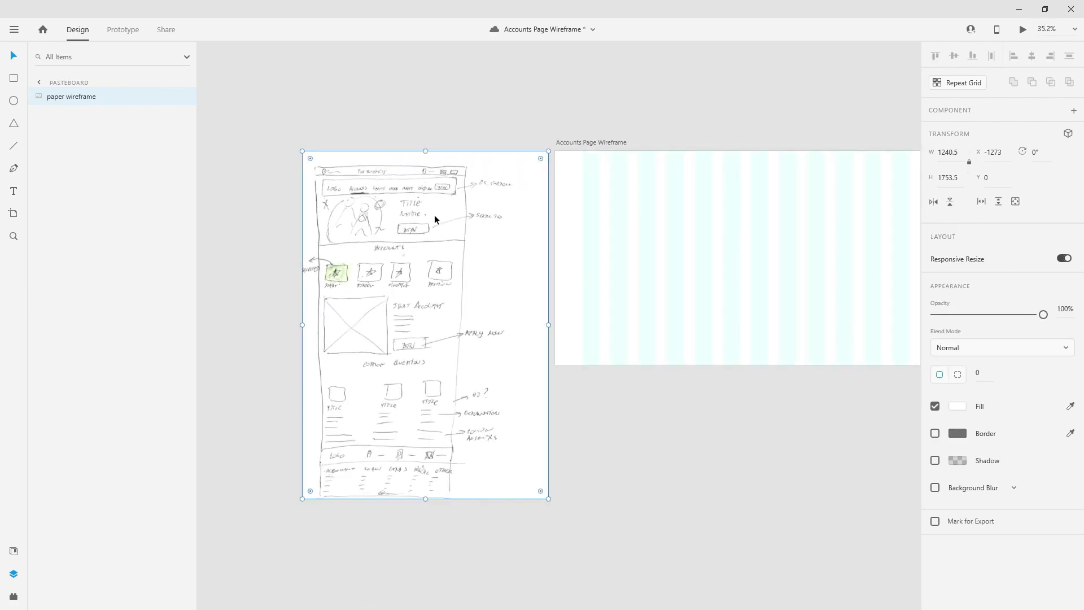
- Extend the Accounts Page Wireframe artboard to 1920 × 5013 and save the document
left_click(604, 144)
left_click_drag(765, 128, 595, 94)
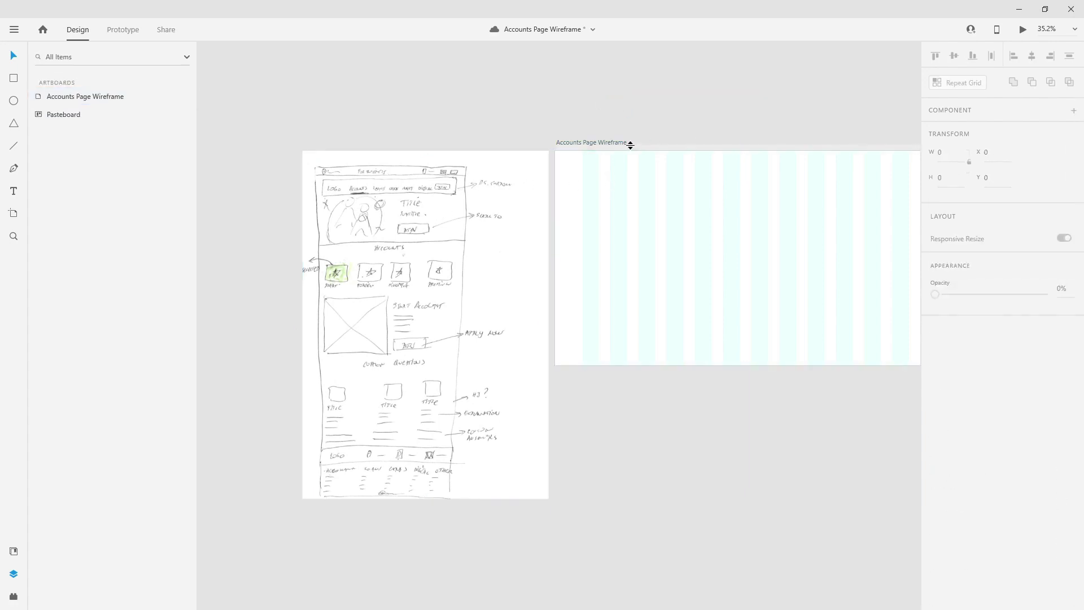
left_click(627, 144)
scroll(532, 159, "down", 5)
left_click_drag(601, 232, 578, 505)
scroll(565, 129, "up", 3)
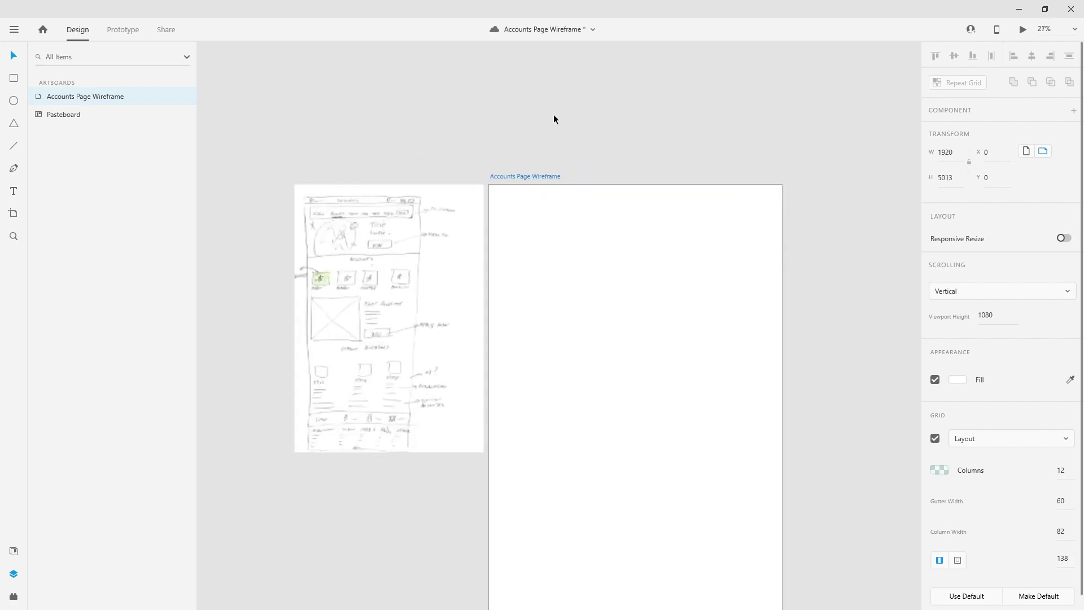
scroll(596, 215, "up", 2)
scroll(614, 84, "up", 2)
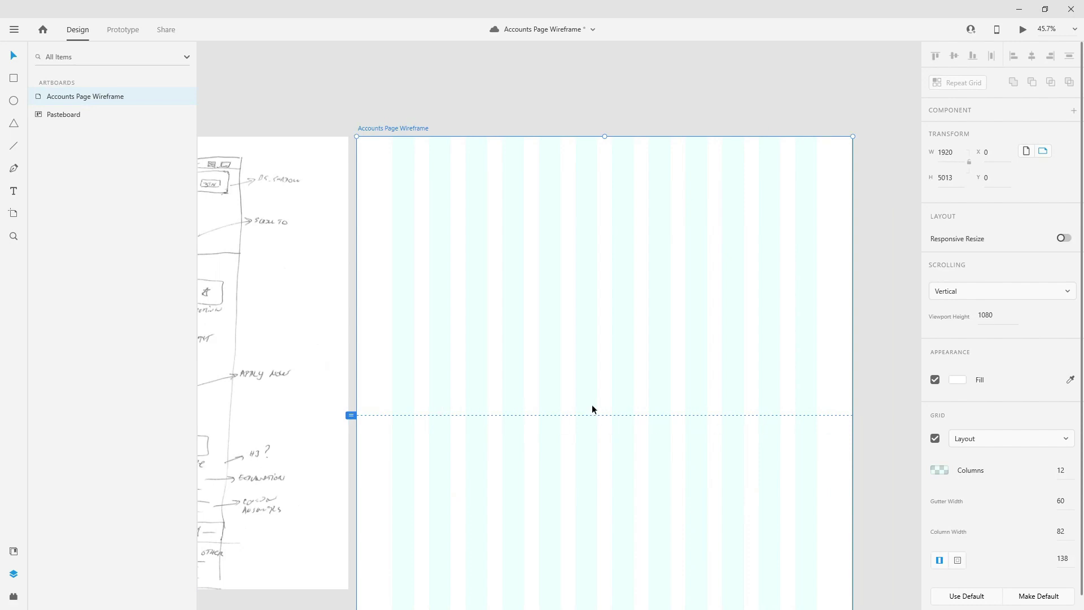
scroll(628, 332, "down", 1)
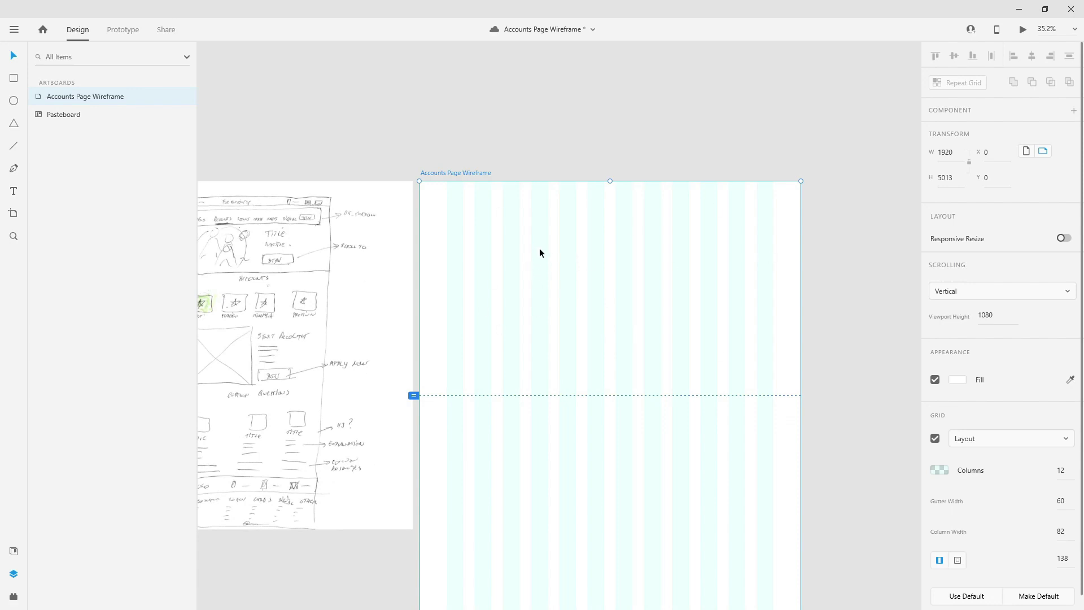
key("ctrl+s")
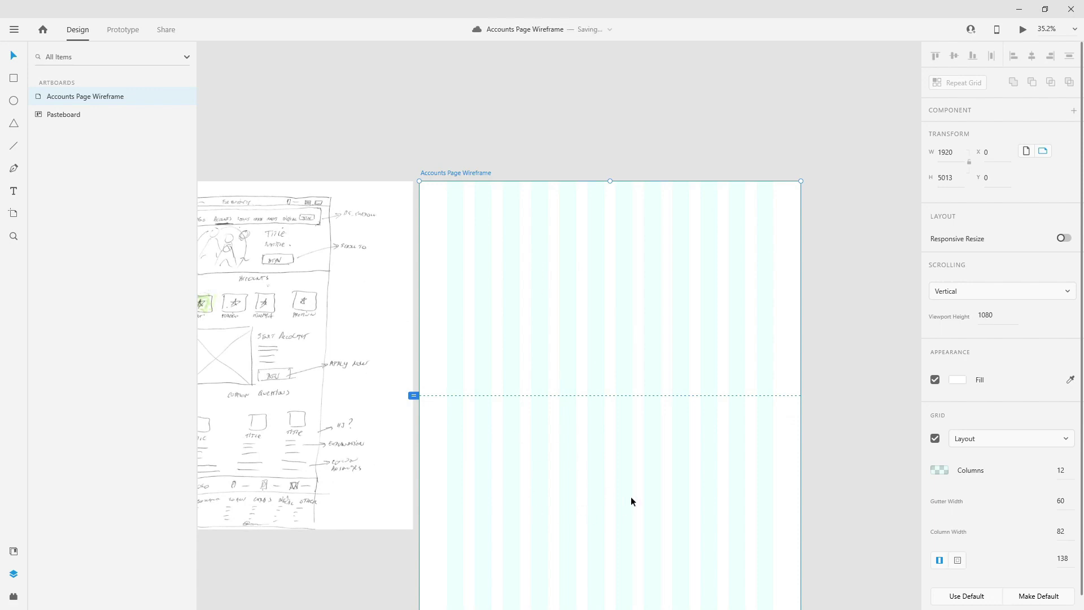
scroll(627, 208, "up", 2)
- Draw a rectangle aligned to the artboard's top-left corner with width 1920
key("r")
mouse_move(384, 194)
left_mouse_down()
mouse_move(716, 271)
mouse_move(797, 276)
mouse_move(837, 230)
left_mouse_up()
left_click(11, 57)
left_click(1015, 57)
left_click(936, 56)
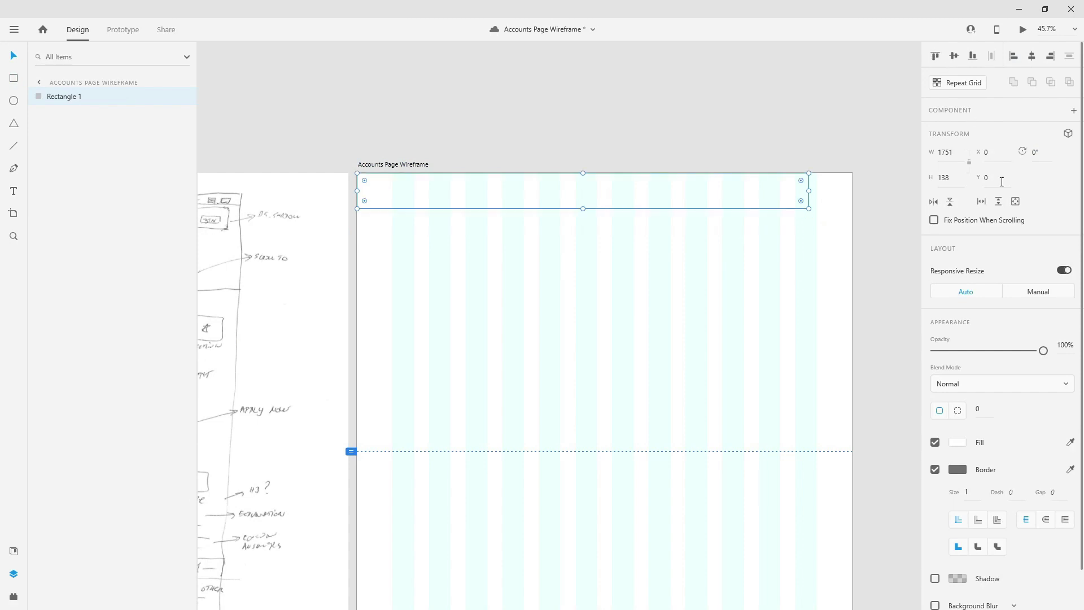
left_click(951, 147)
type("1920")
key("Return")
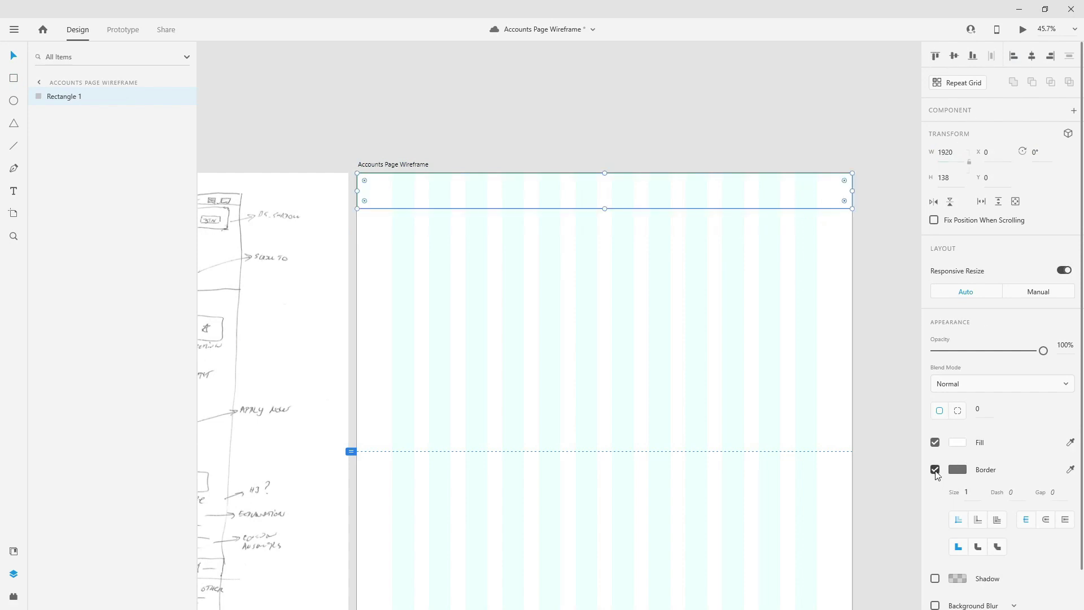
- Remove the rectangle's border, fill it #464646, and save that colour to document assets
left_click(935, 470)
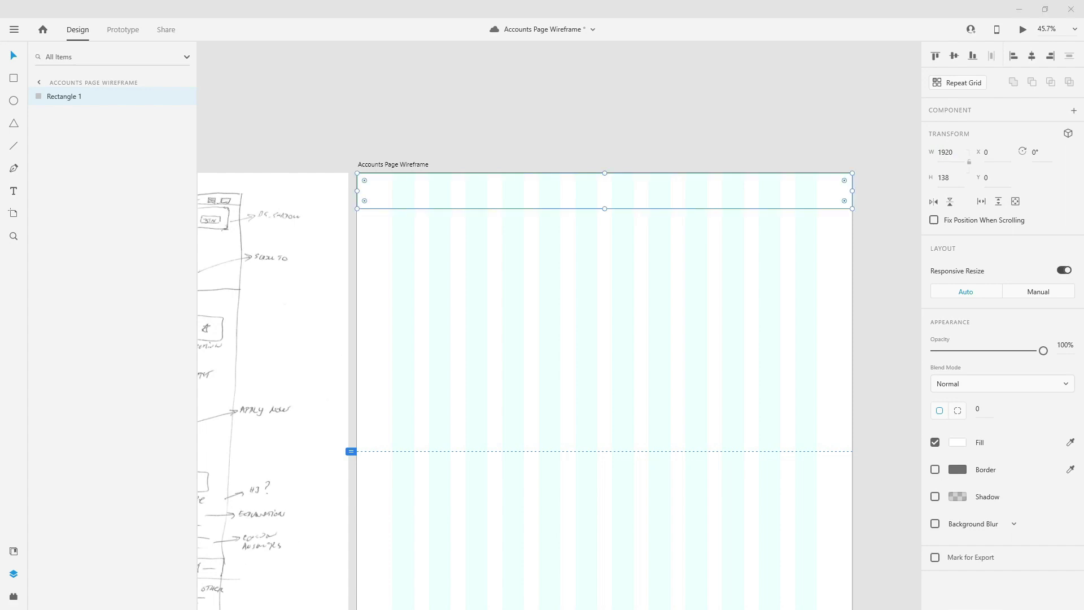
left_click(955, 446)
type("464646")
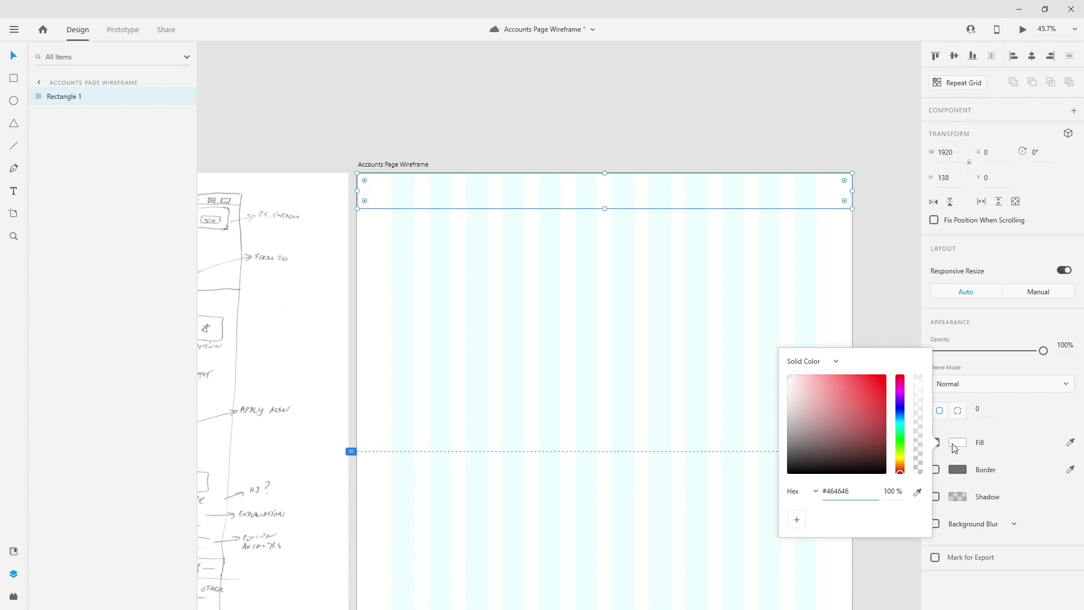
key("Return")
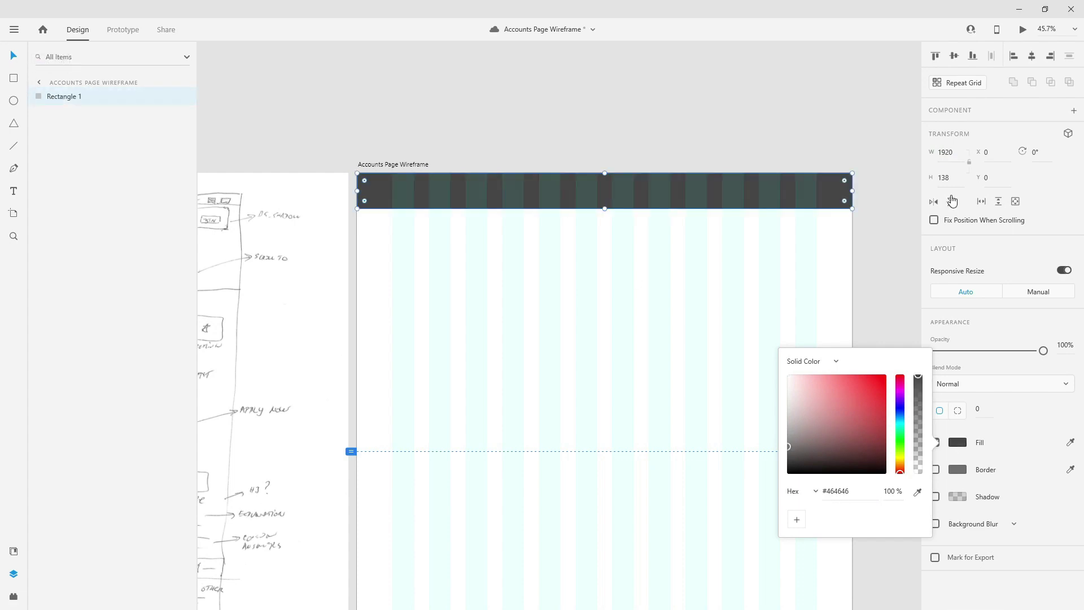
left_click(14, 551)
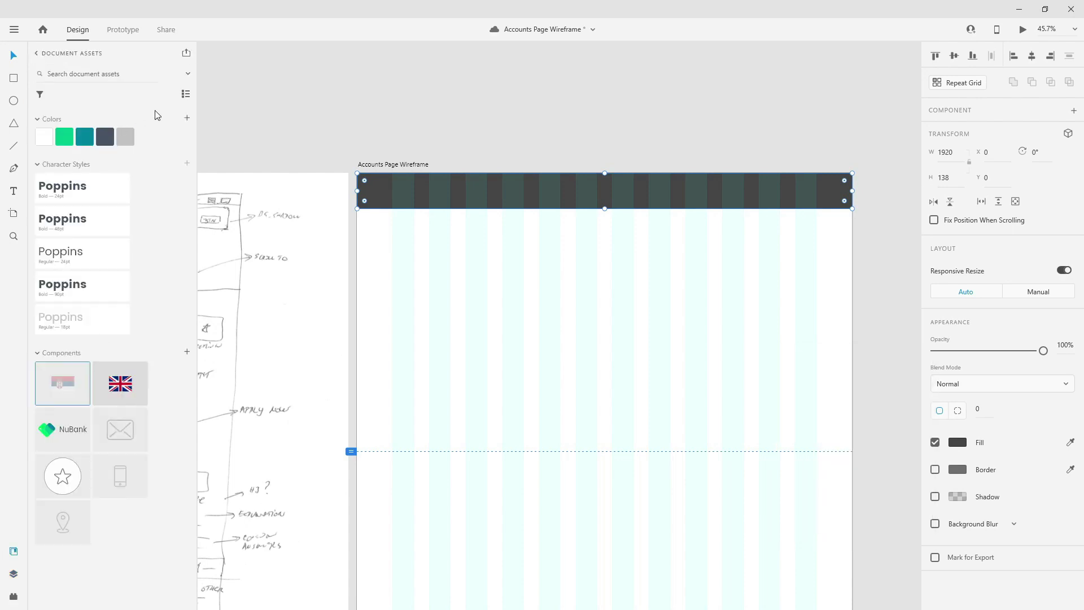
left_click(187, 118)
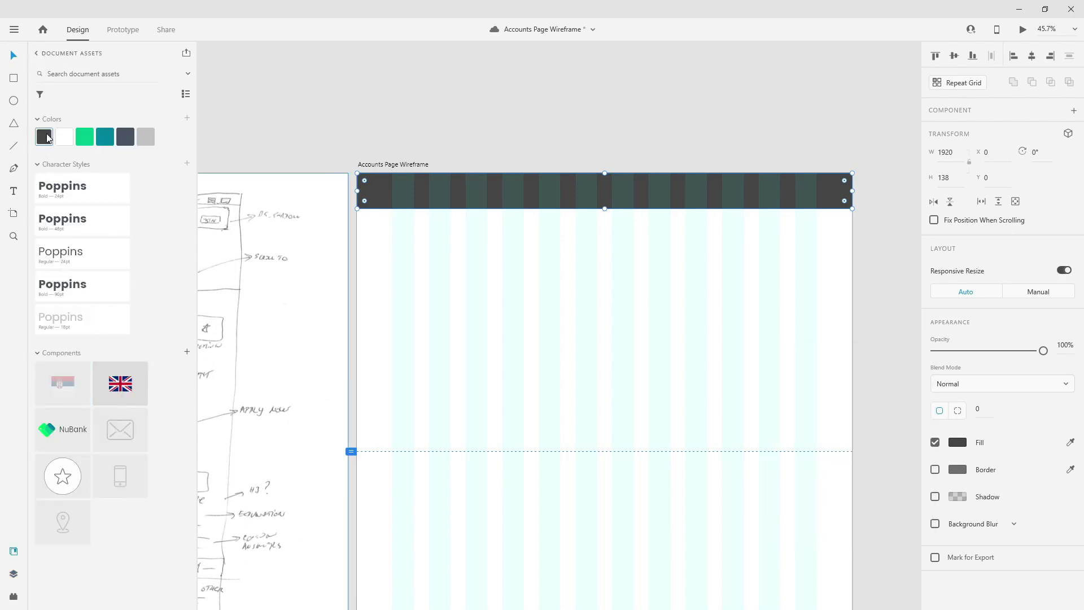
left_click(13, 573)
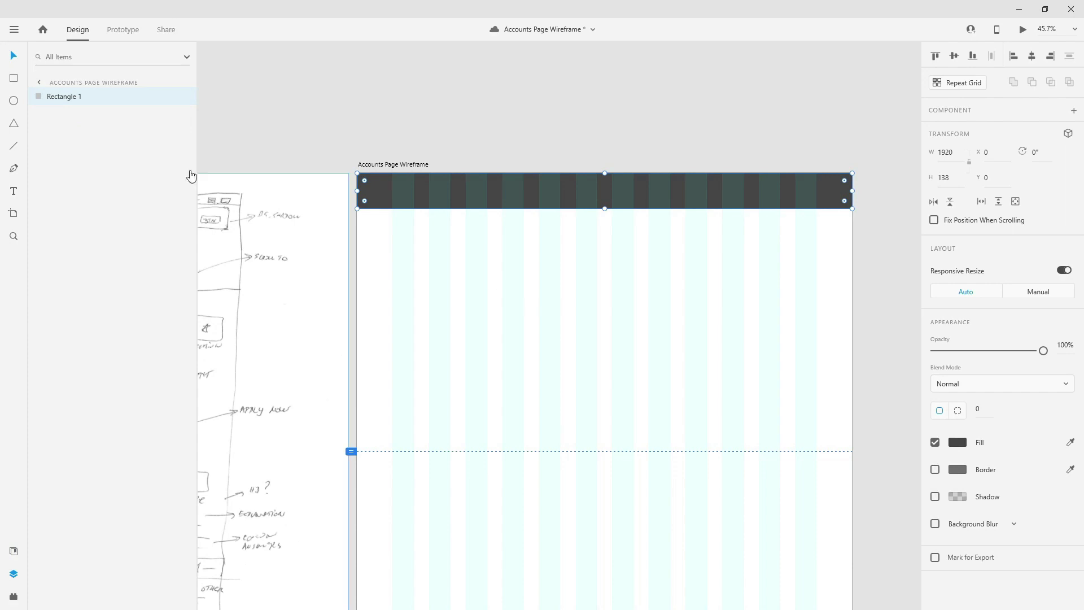
- Rename the rectangle layer top_nav_bg and set its height to 70
double_click(73, 97)
type("top_nav_bg")
key("Return")
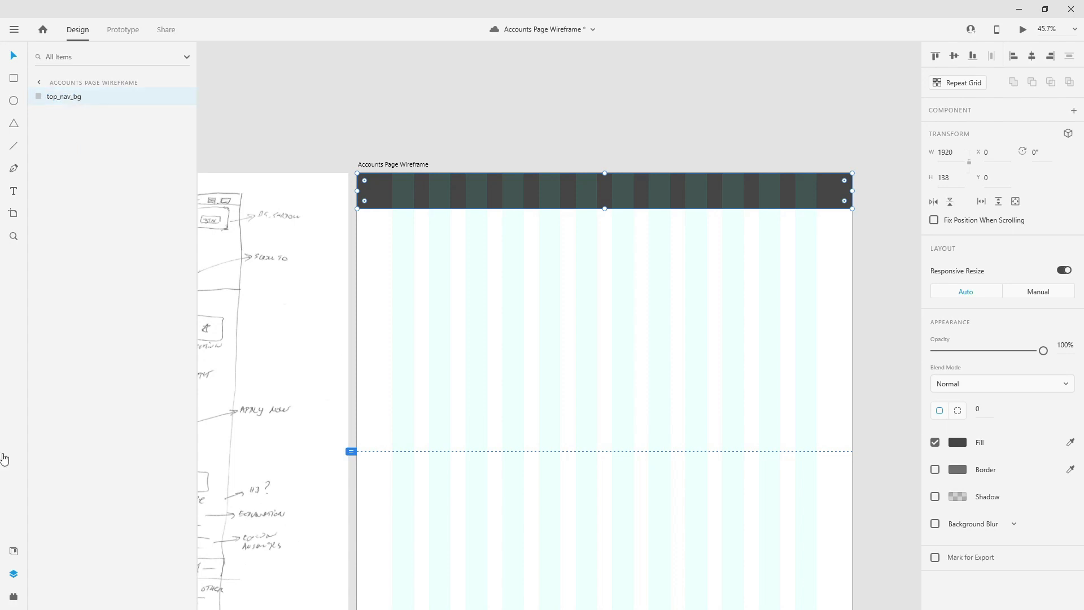
left_click(14, 551)
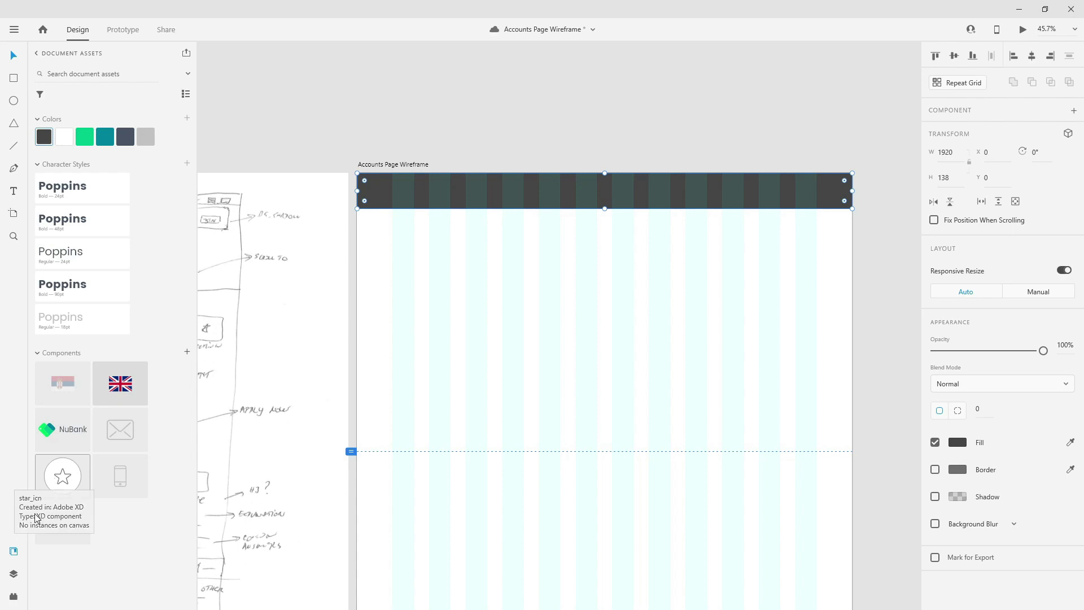
left_click(13, 573)
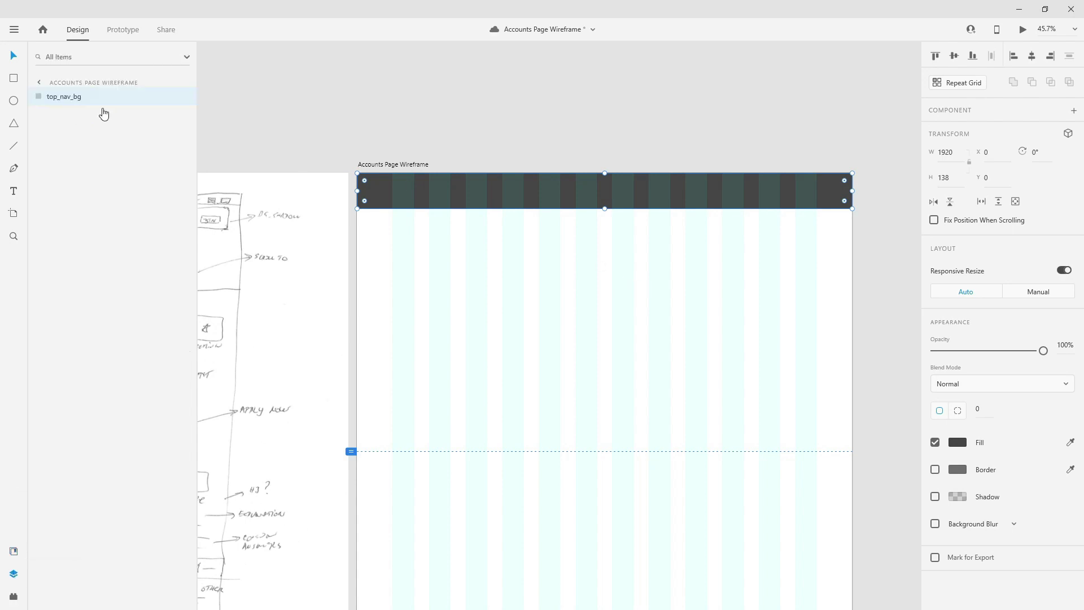
left_click(955, 177)
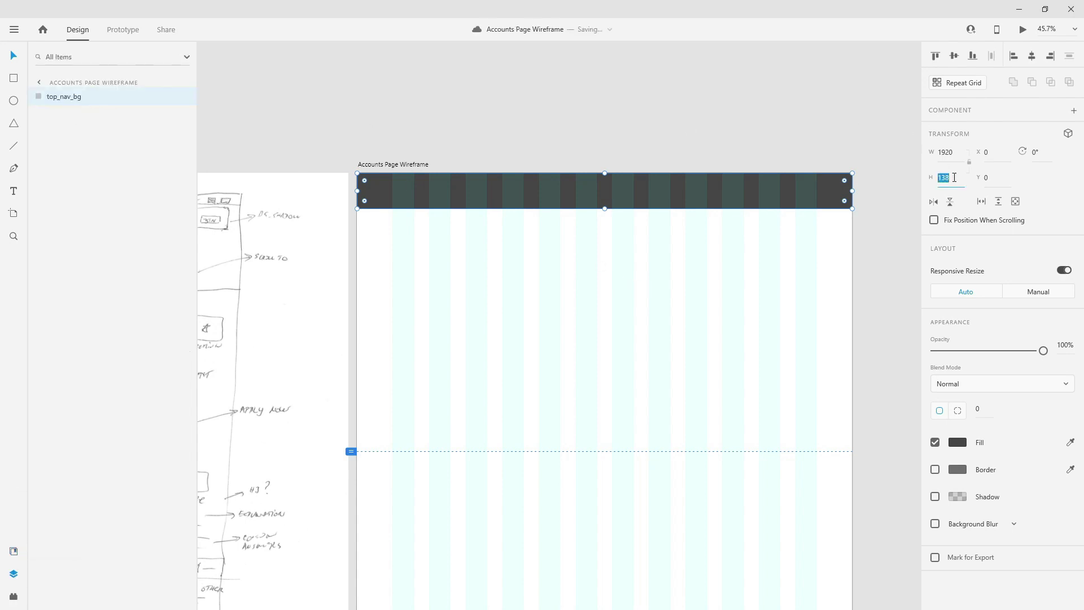
type("70")
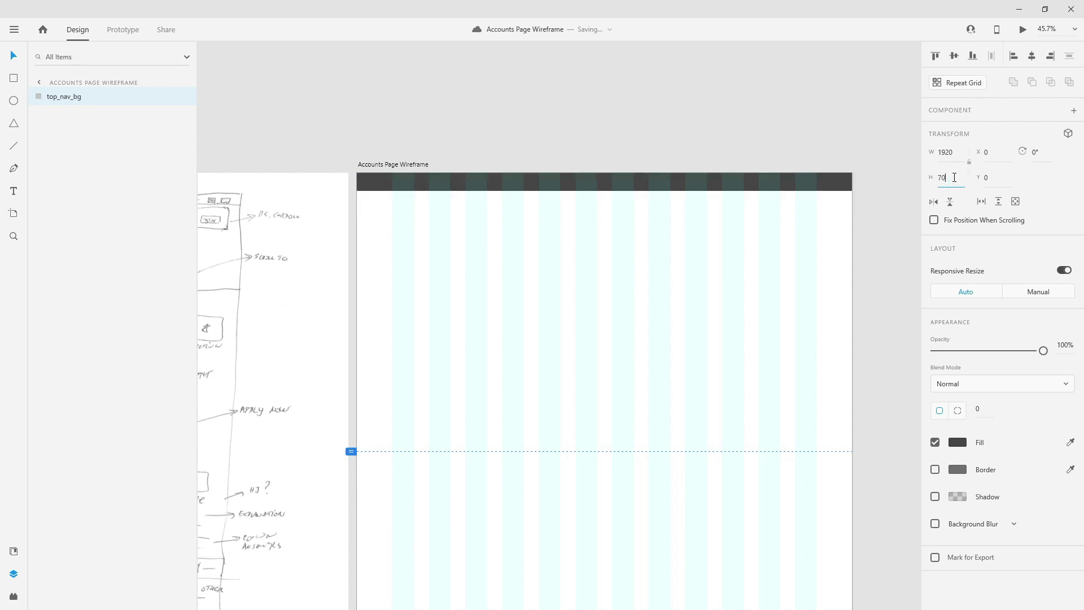
scroll(642, 138, "up", 2)
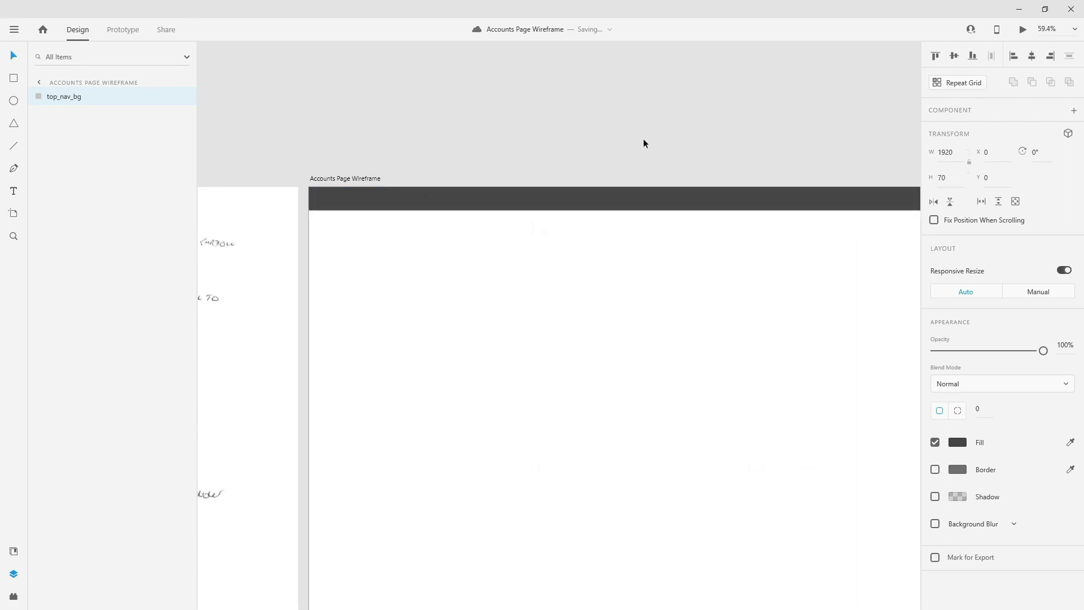
scroll(645, 138, "up", 1)
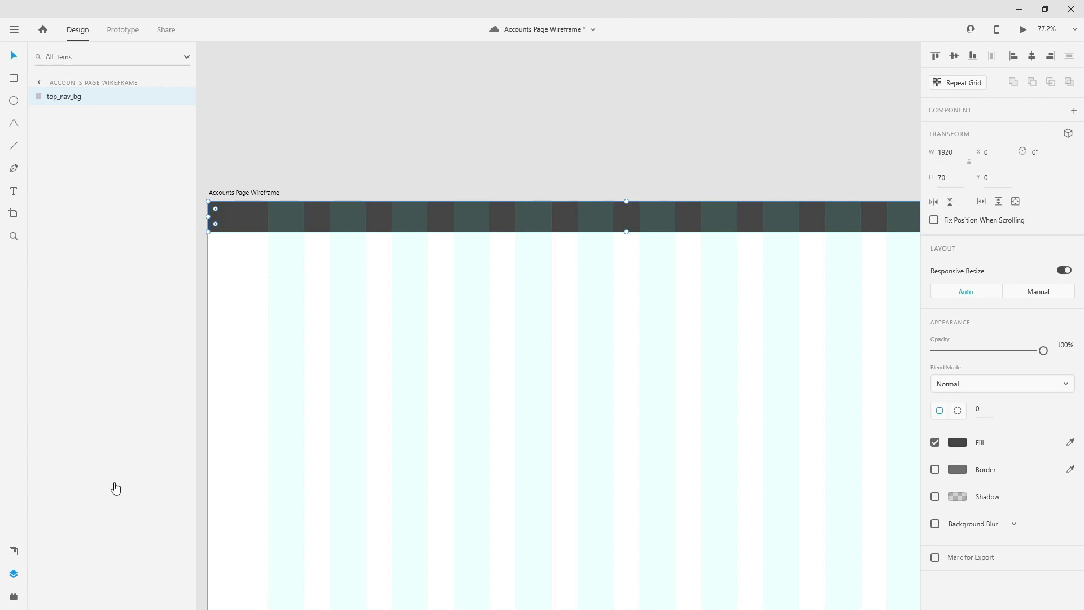
- Place the Serbian and UK flag components into the header bar's right side
left_click(10, 550)
left_click_drag(876, 299, 586, 278)
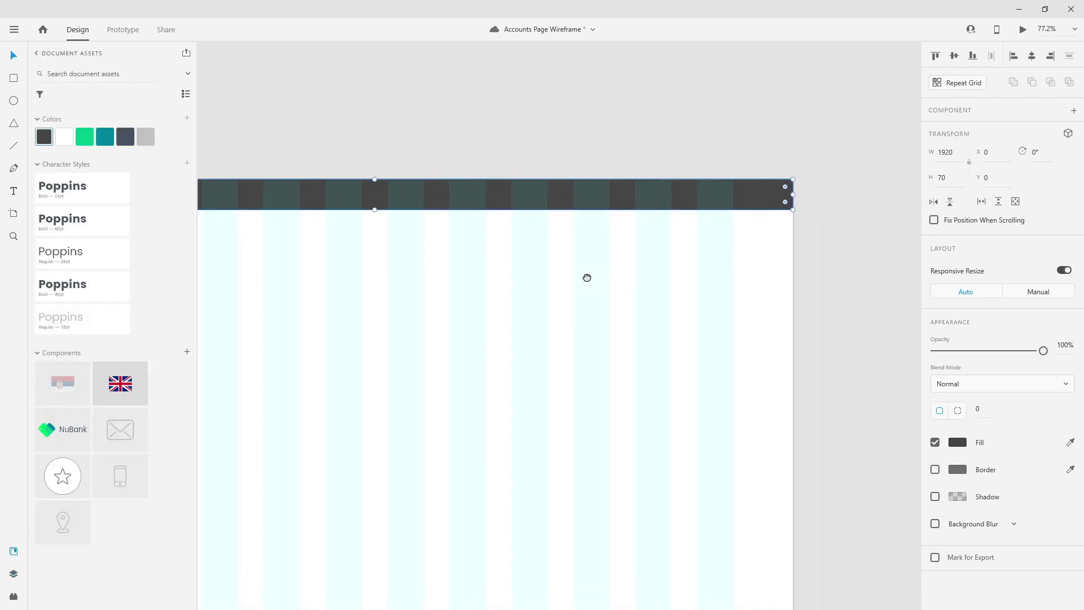
left_click_drag(82, 382, 687, 202)
scroll(703, 176, "up", 10)
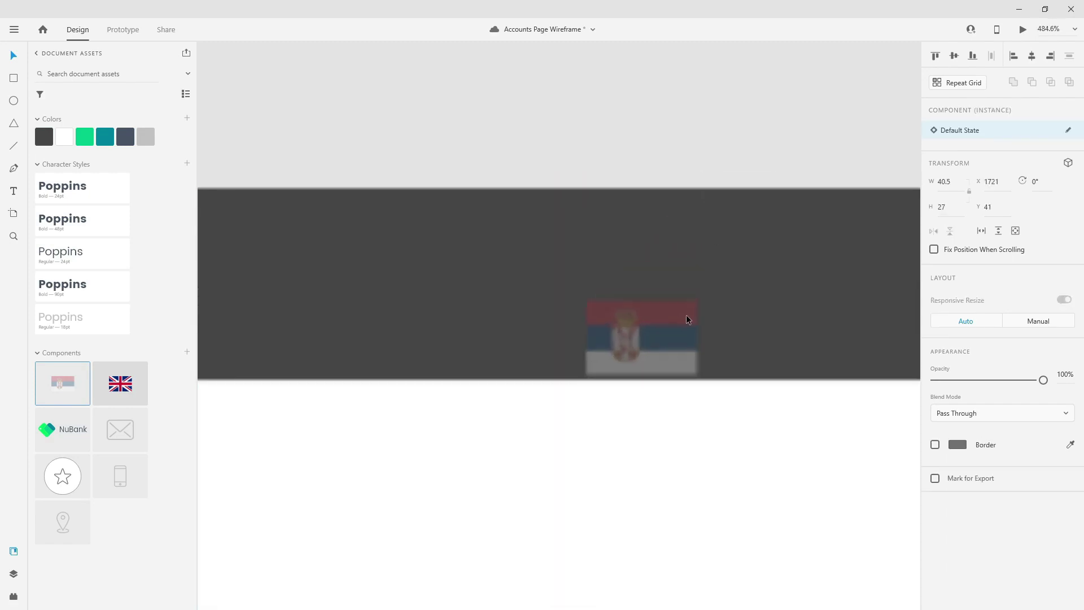
left_click_drag(687, 287, 730, 275)
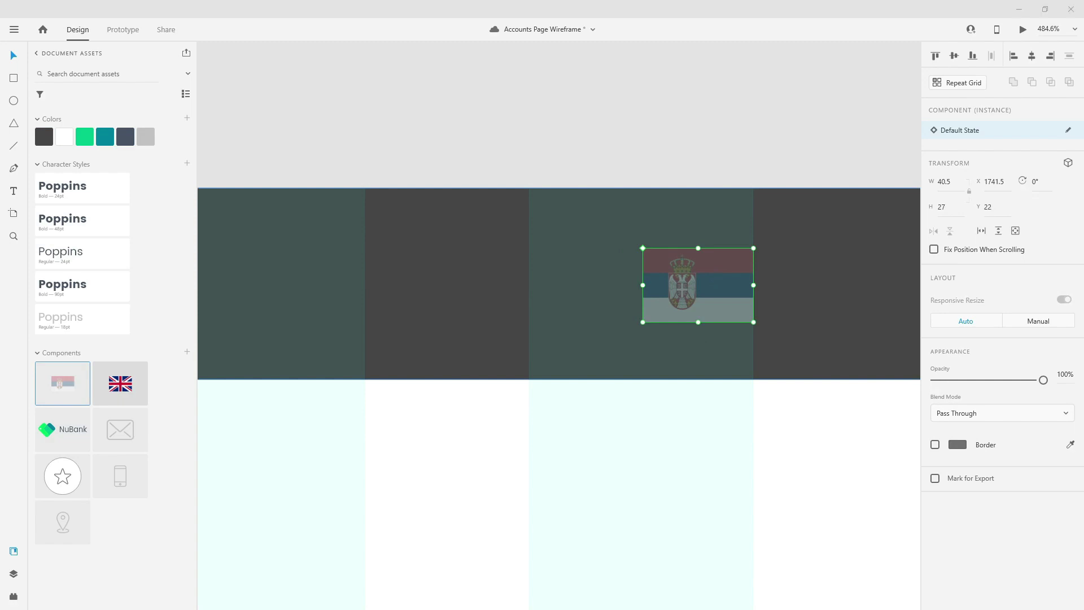
left_click_drag(120, 384, 493, 279)
key("Left")
- Place the location-pin component in the header at about X 139, Y 16
scroll(492, 279, "down", 5)
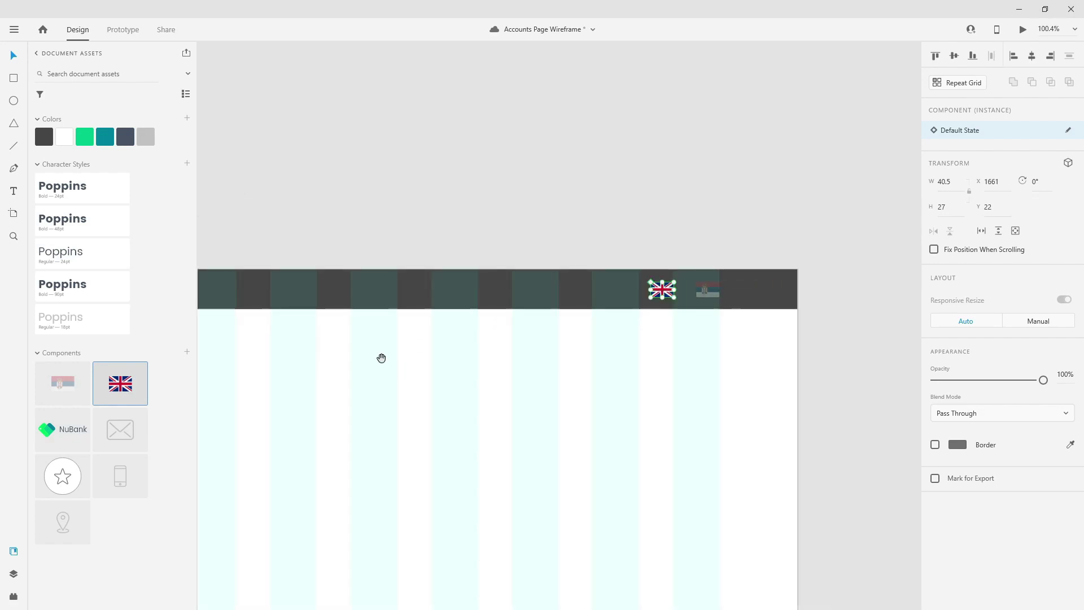
left_click_drag(381, 358, 621, 329)
scroll(557, 288, "down", 2)
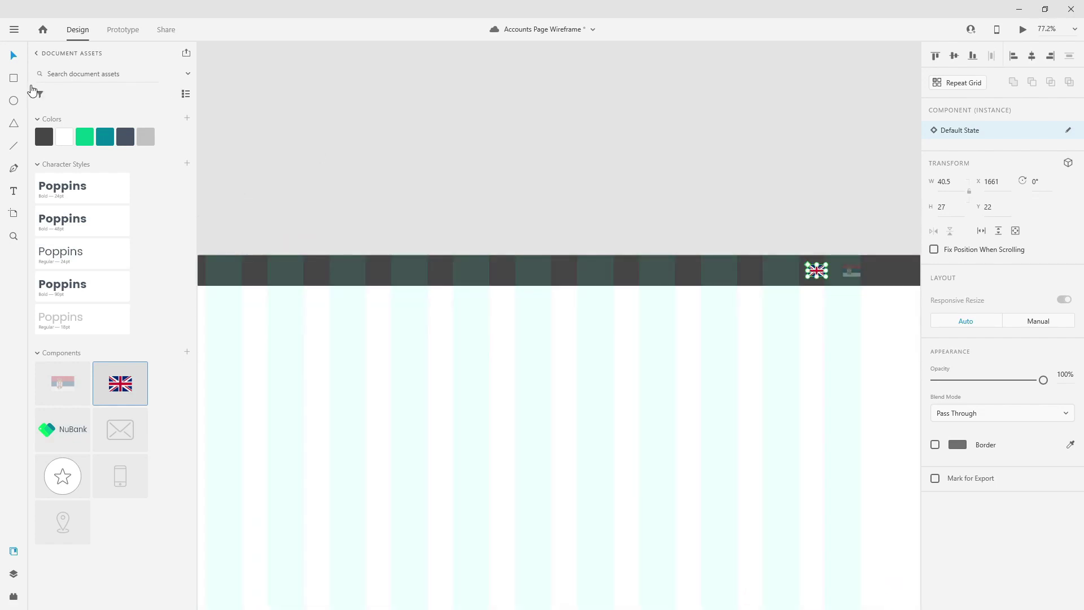
scroll(516, 346, "left", 5)
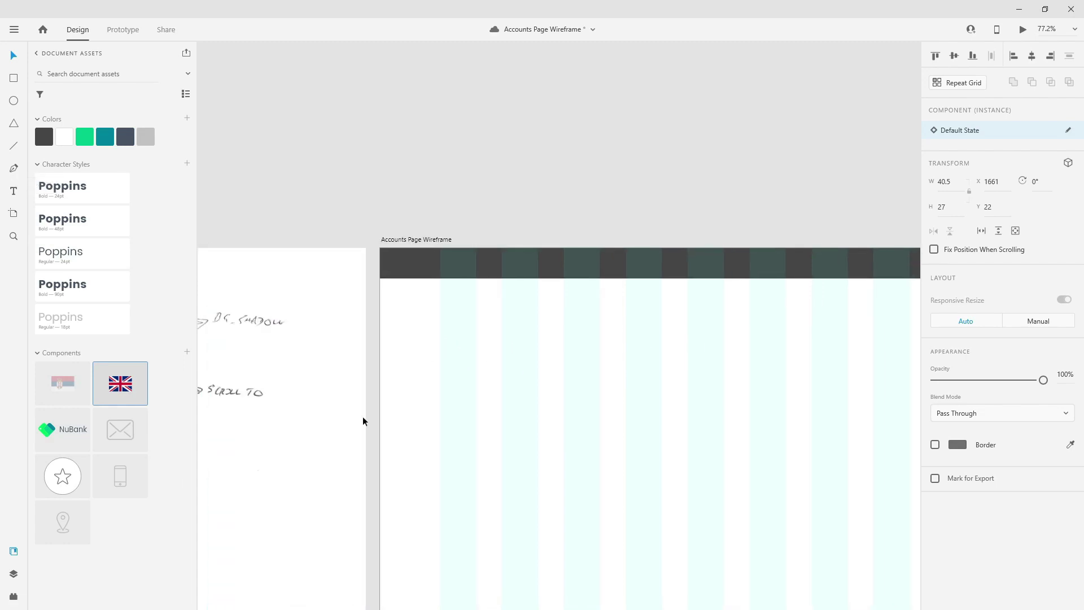
left_click_drag(71, 520, 439, 251)
scroll(452, 254, "up", 10)
left_click_drag(536, 278, 438, 298)
- Fine-tune the location pin's position within the header bar
left_click(412, 283)
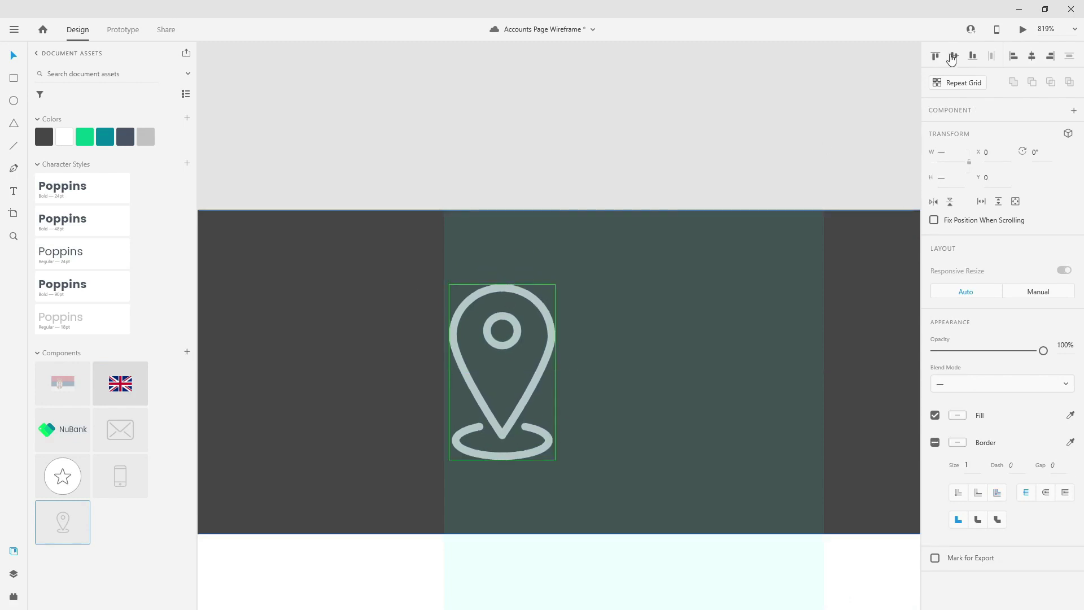
left_click(568, 137)
left_click_drag(540, 309, 541, 308)
scroll(378, 305, "down", 5)
scroll(315, 296, "up", 3)
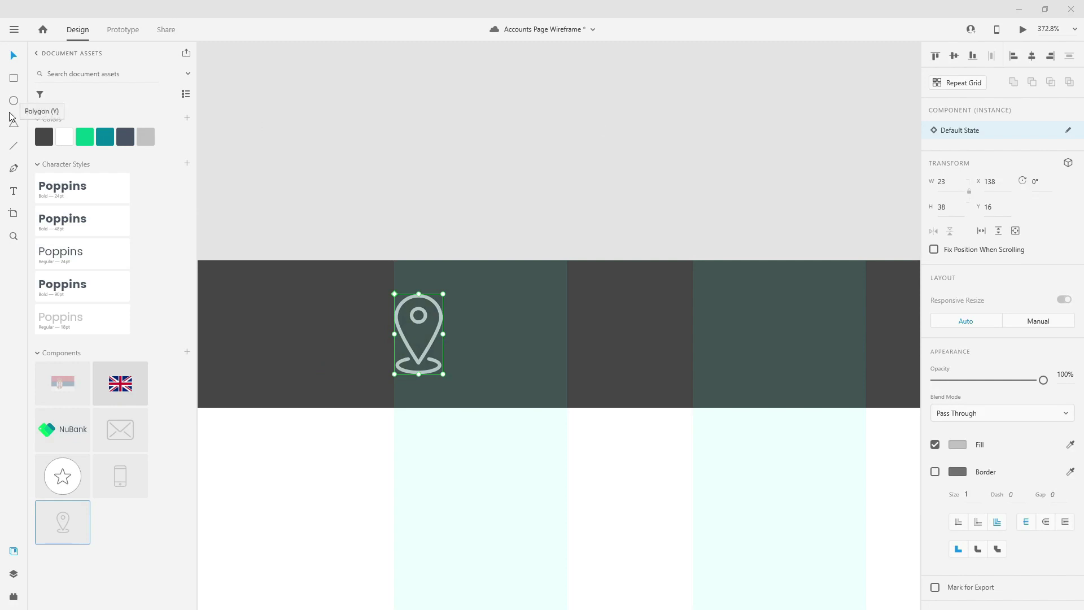
- Add an 'Our Locations' label in Poppins Regular 18 beside the pin icon
left_click(14, 192)
left_click(528, 340)
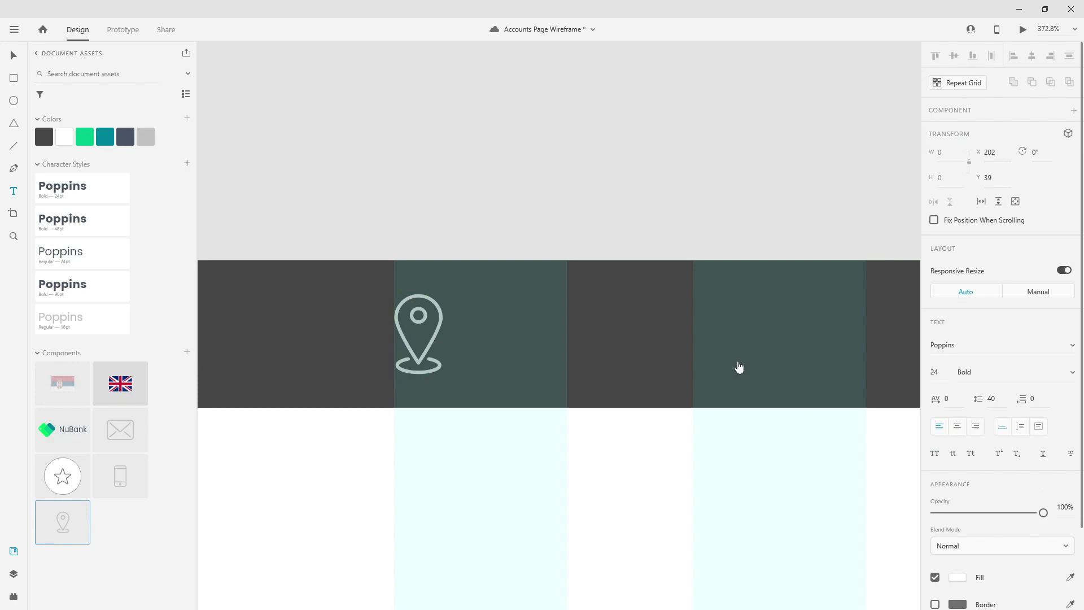
type("Our Loactions")
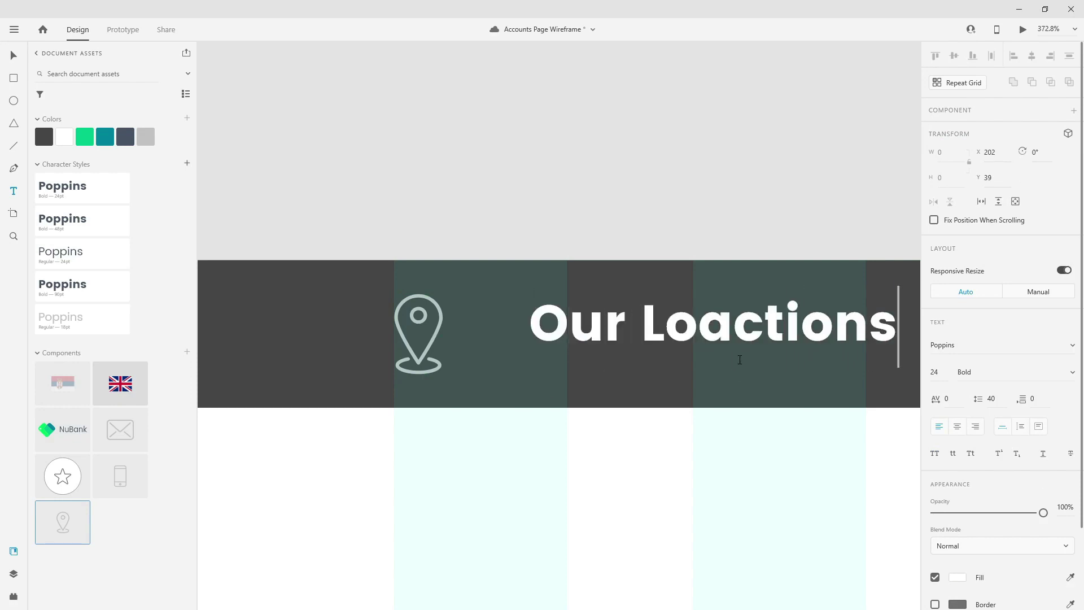
key("ctrl+a")
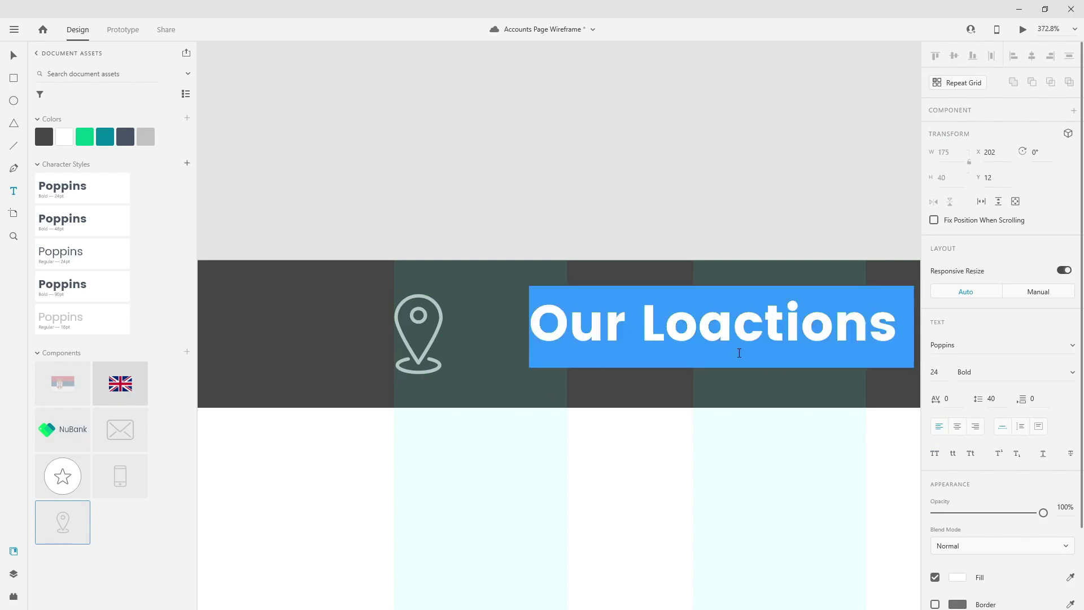
type("Our Locations")
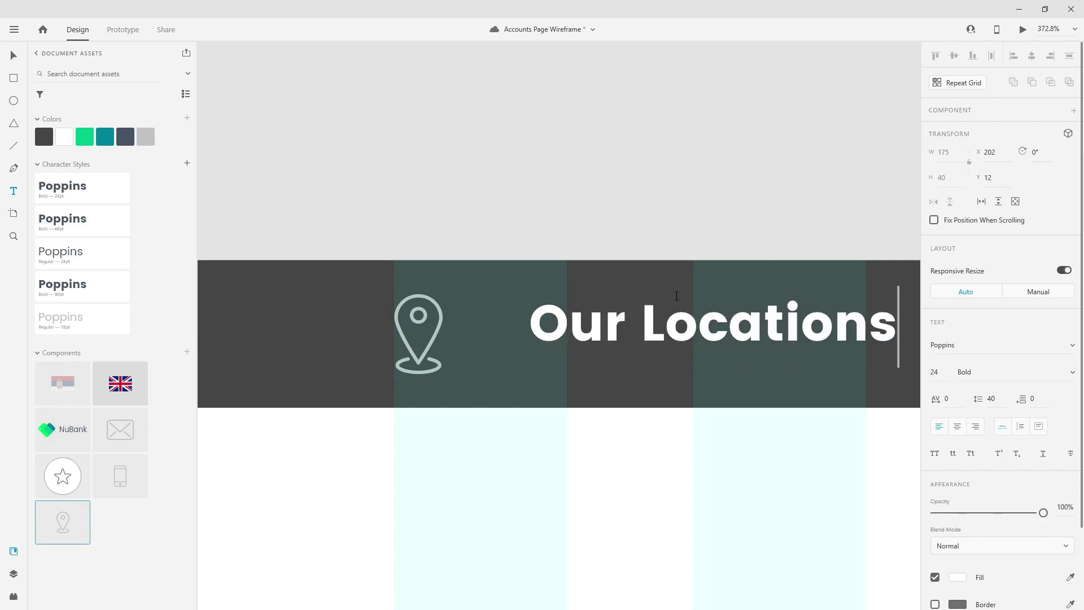
key("ctrl+a")
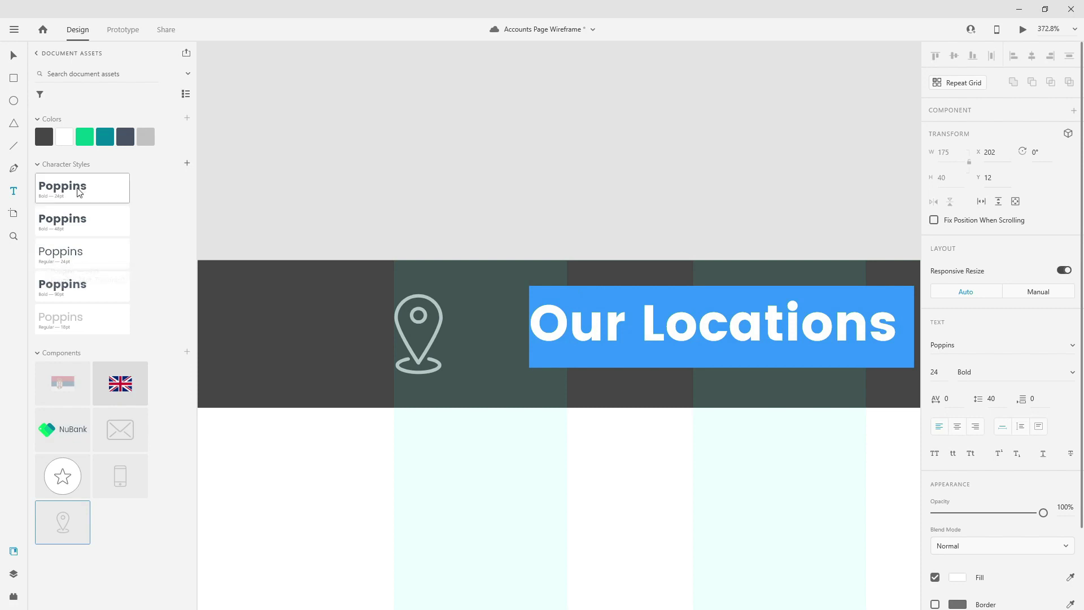
left_click(67, 330)
left_click(14, 54)
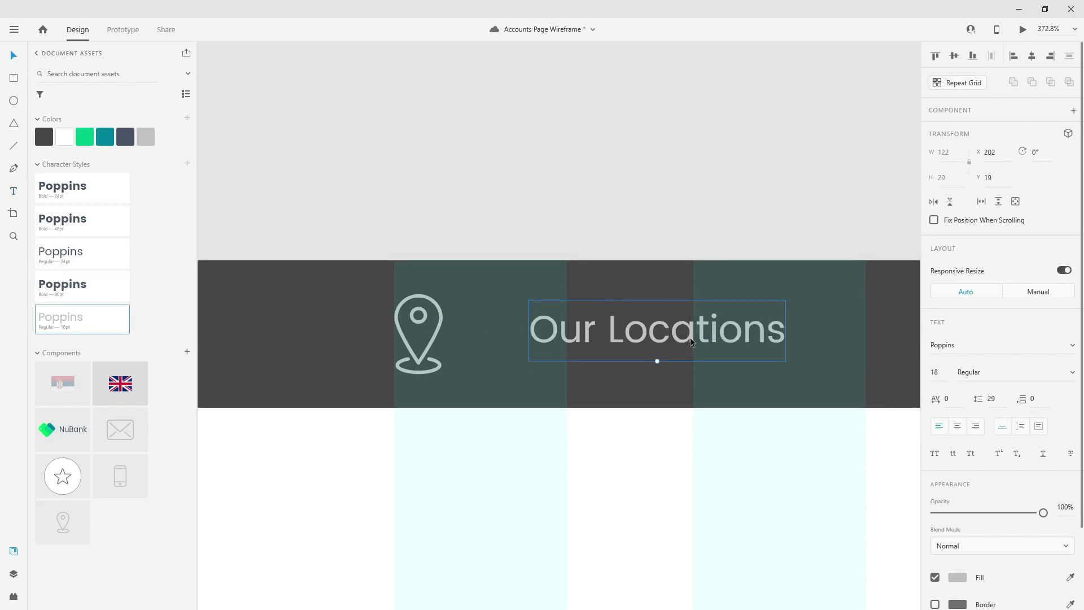
left_click_drag(694, 342, 608, 337)
scroll(318, 322, "down", 5)
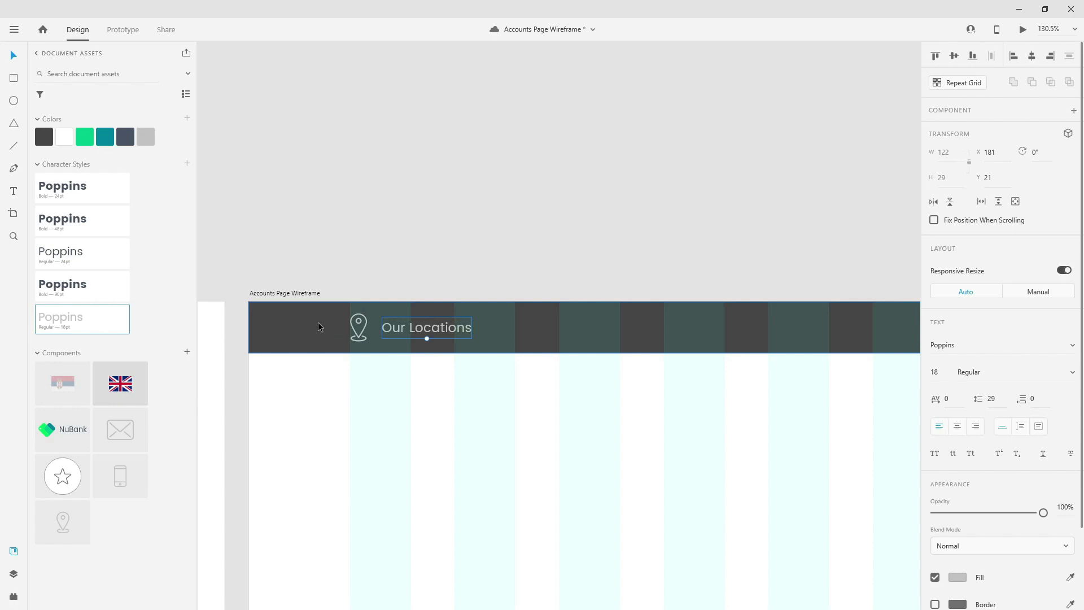
- Duplicate the label as 'For Business' to the right of Our Locations
left_click_drag(449, 326, 608, 324)
double_click(607, 327)
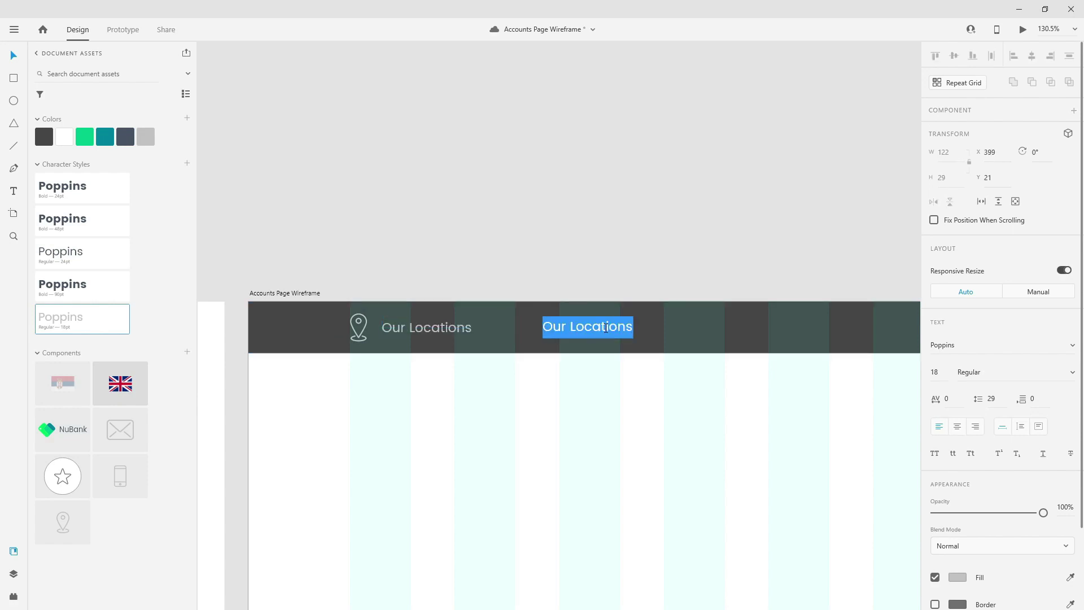
type("For Business")
key("Escape")
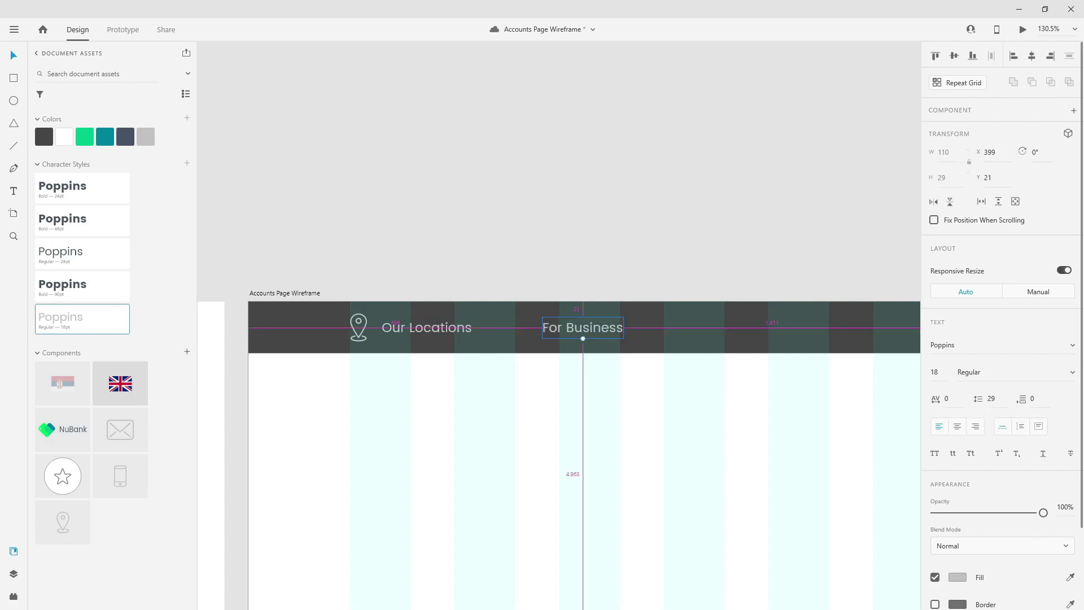
left_click_drag(613, 331, 632, 331)
scroll(559, 345, "down", 5)
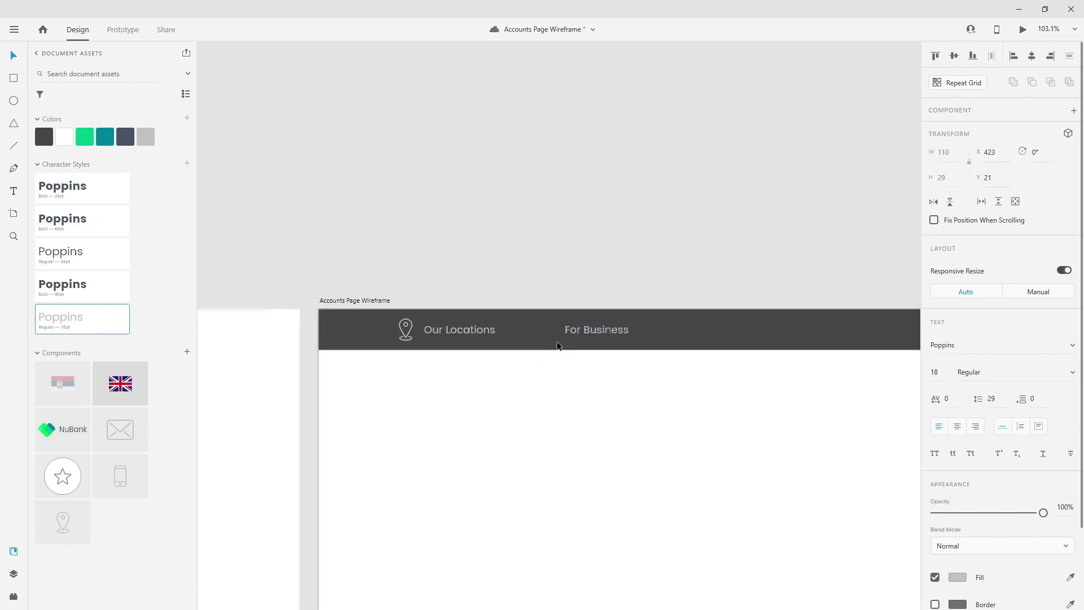
- Add a '+123 456 789' label near the flags on the header's right side
left_click_drag(797, 354, 581, 310)
left_click_drag(436, 286, 725, 286)
double_click(725, 285)
key("BackSpace")
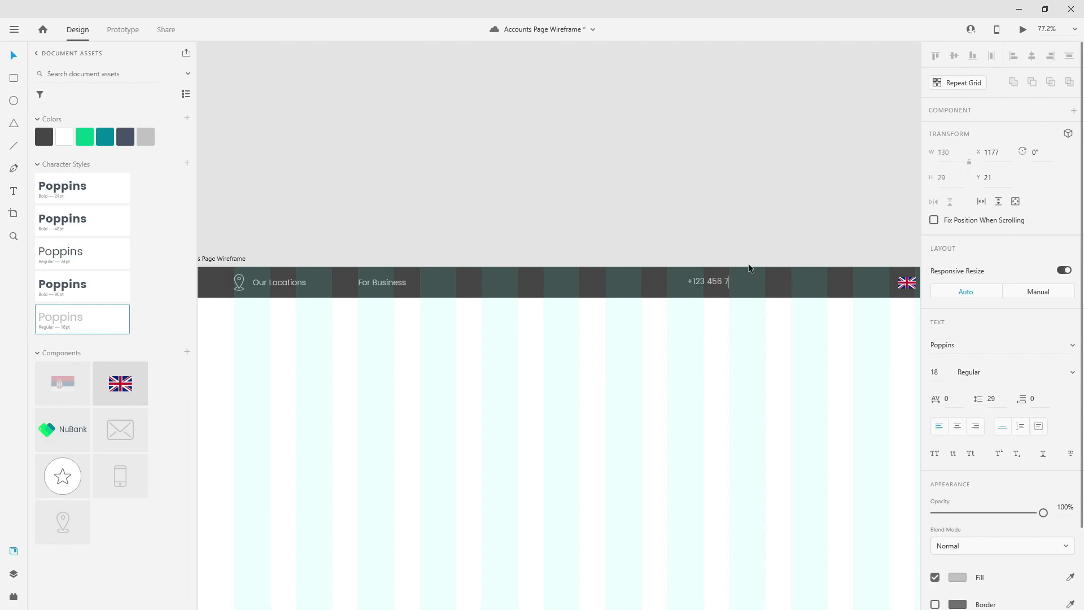
type("+123 456 789")
key("Escape")
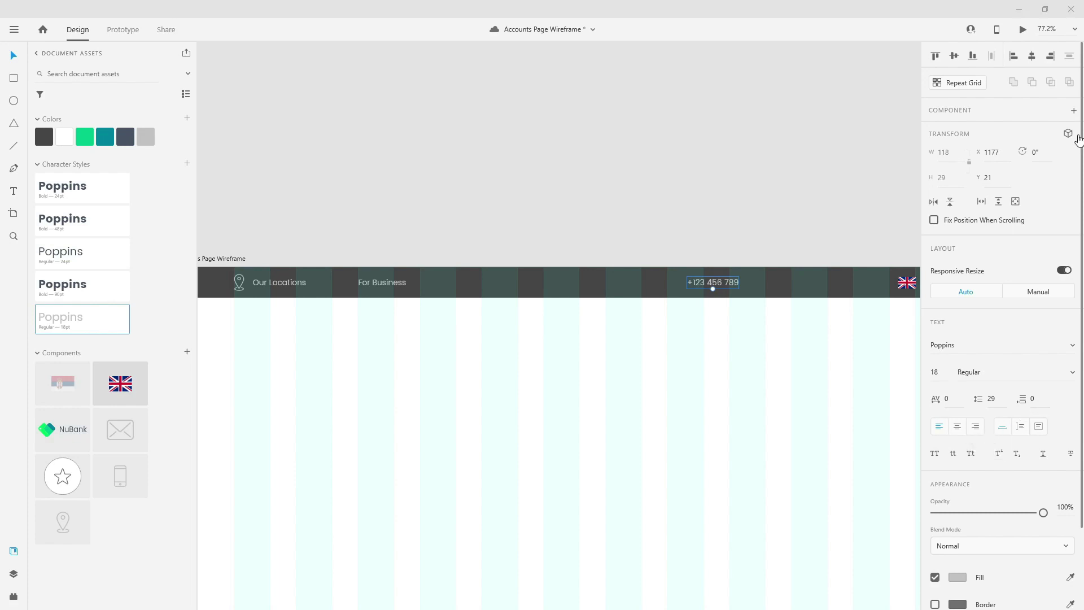
left_click_drag(710, 282, 855, 282)
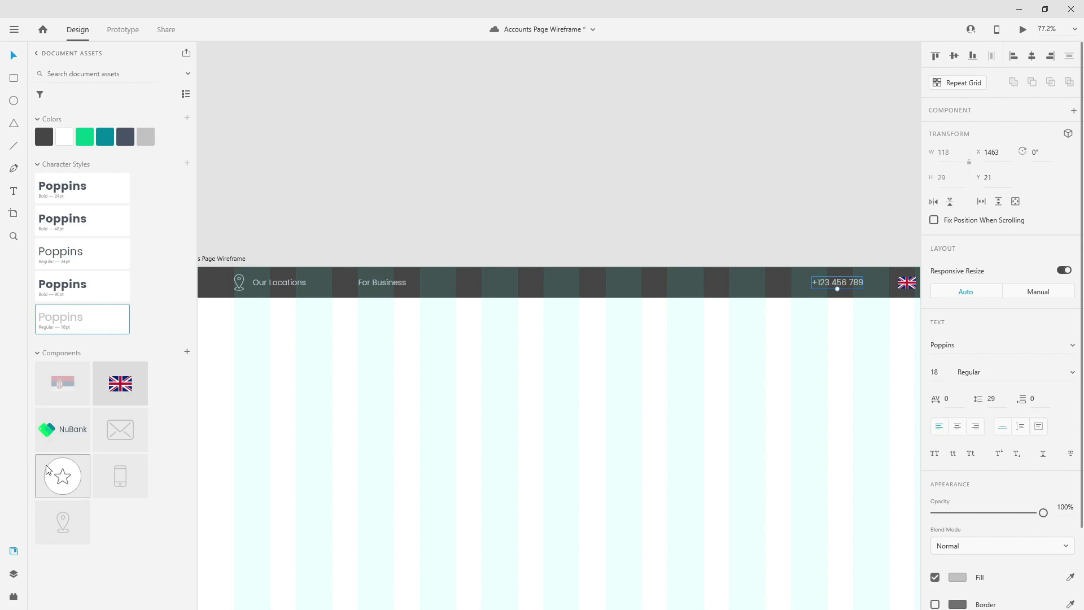
- Place the phone icon beside the number, vertically centred on the header bar
left_click_drag(120, 478, 779, 285)
scroll(779, 286, "up", 8)
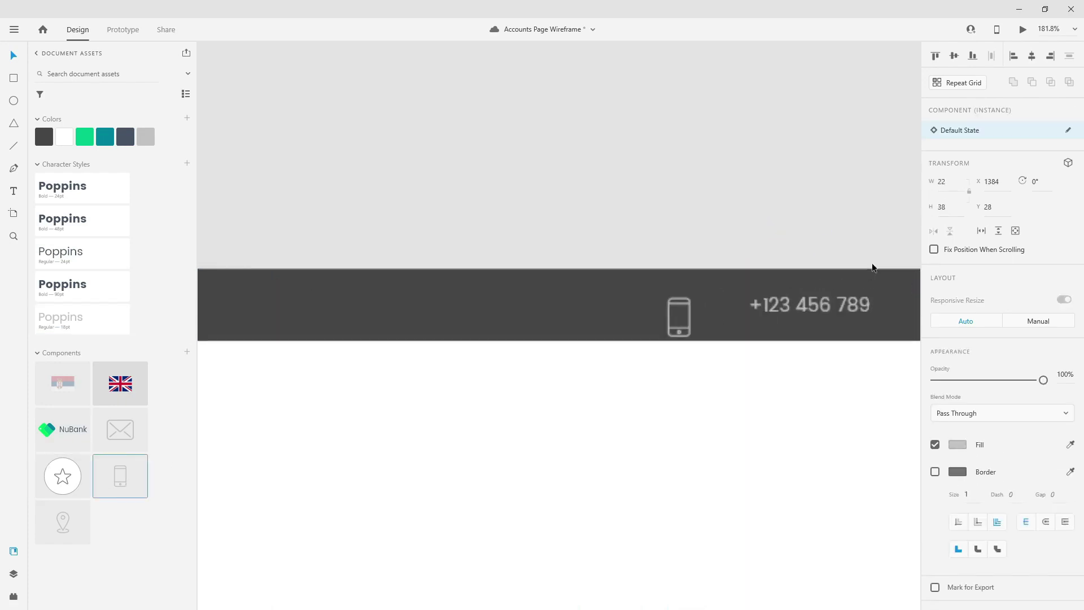
left_click_drag(423, 350, 494, 325)
key("alt")
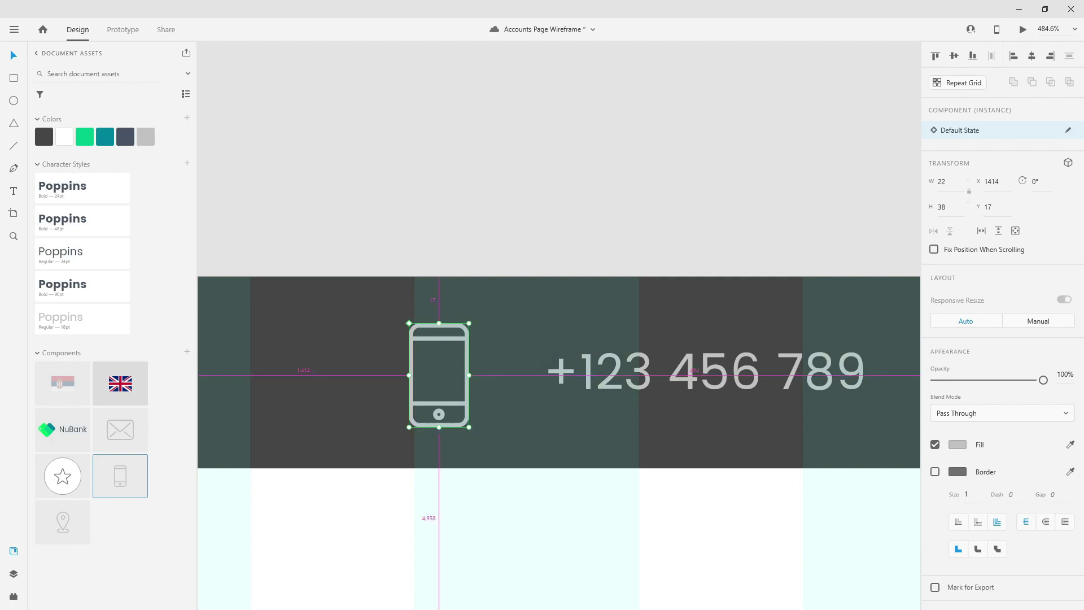
left_click_drag(467, 356, 540, 344)
key("ctrl+z")
left_click(555, 314, "shift")
left_click(953, 59)
left_click(762, 104)
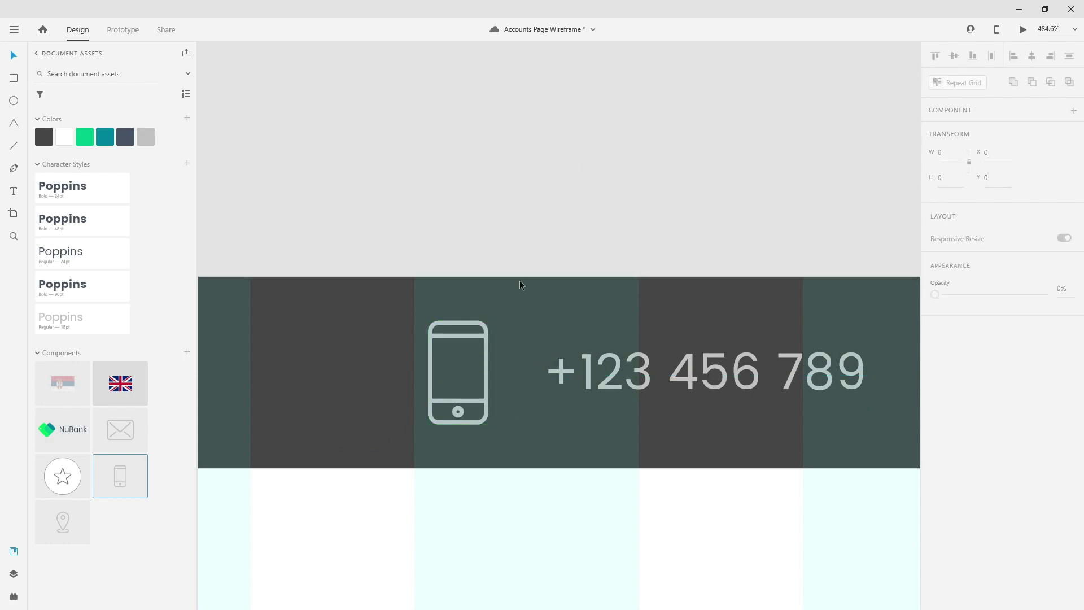
key("ctrl+0")
key("ctrl+apostrophe")
left_click(14, 574)
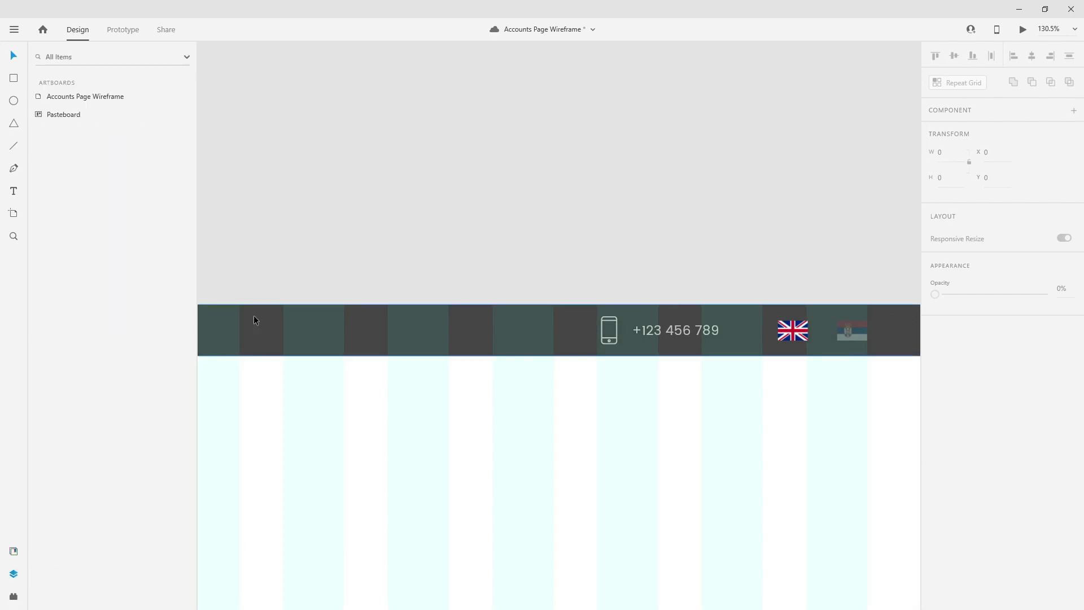
- Group the location pin and Our Locations label as 'locations'
left_click(348, 314)
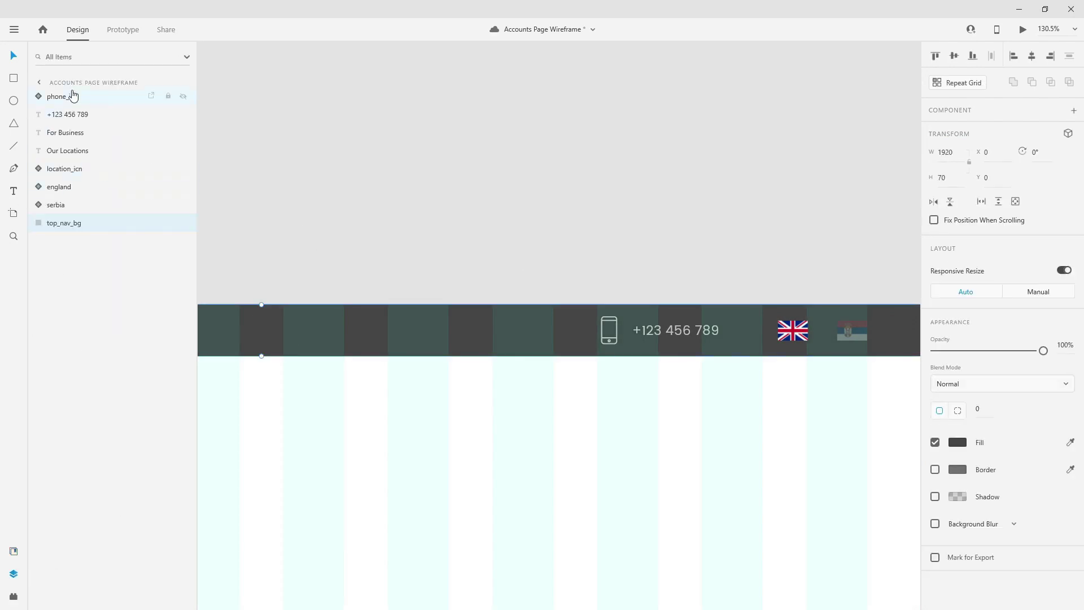
scroll(577, 223, "down", 2)
scroll(577, 222, "down", 3)
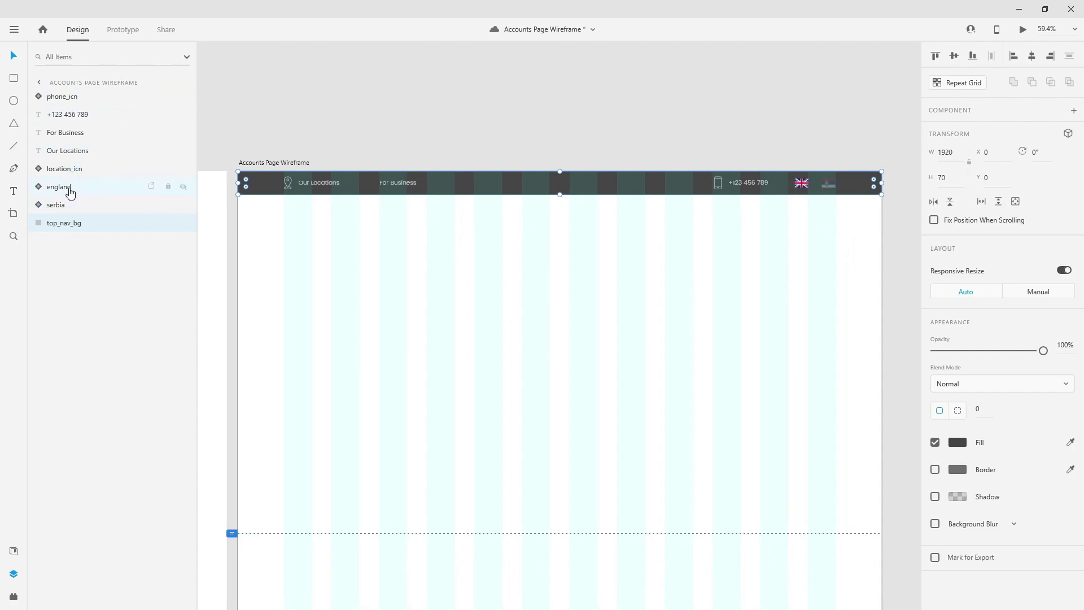
left_click(89, 170)
left_click_drag(92, 170, 90, 100)
left_click_drag(85, 169, 90, 106)
left_click(92, 99, "shift")
key("ctrl+g")
double_click(59, 100)
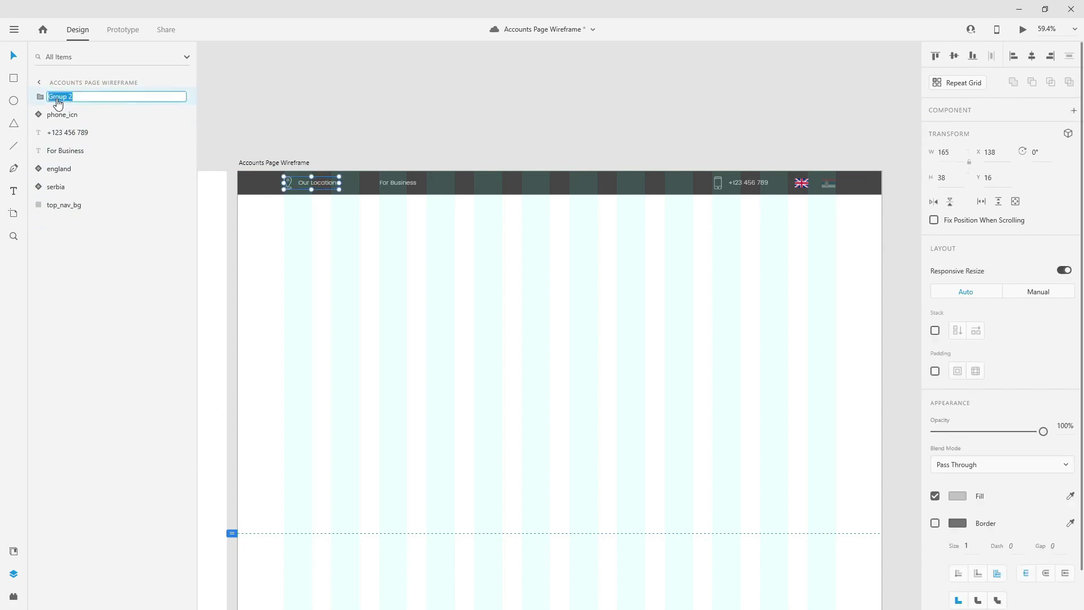
type("locations")
key("Return")
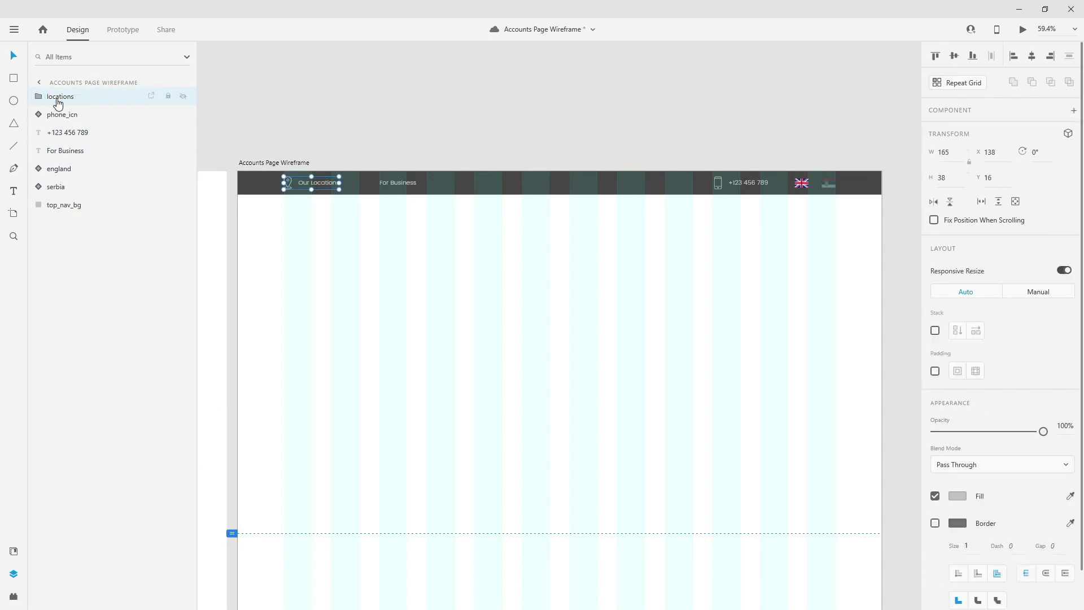
- Group the phone icon and phone number as 'phone'
left_click_drag(62, 153, 83, 111)
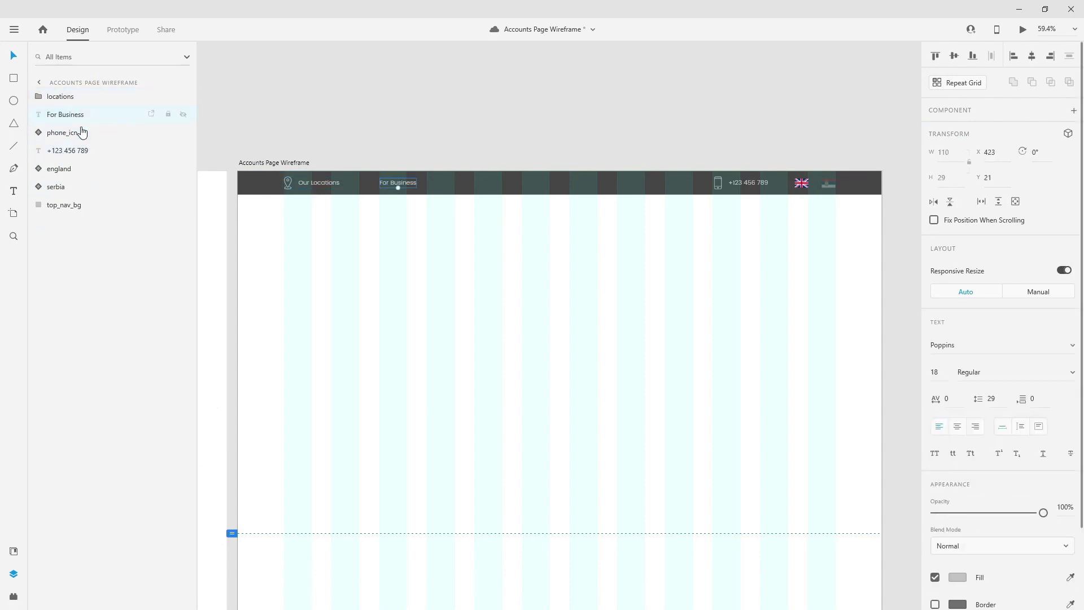
left_click(80, 133)
left_click(77, 150, "shift")
key("ctrl+g")
double_click(65, 133)
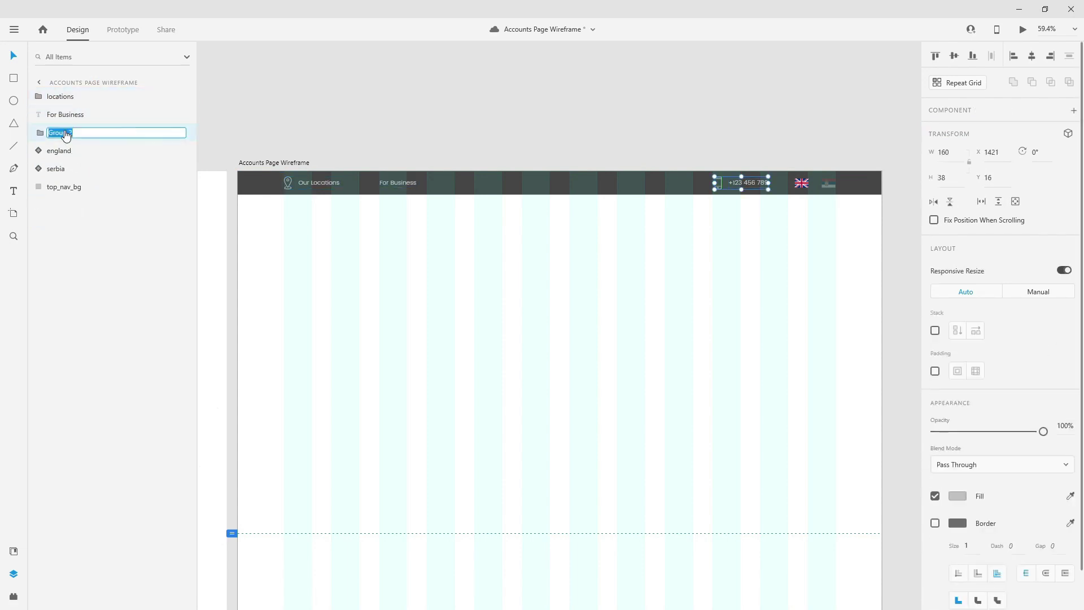
type("phone")
key("Return")
- Group the England and Serbia flags as 'flags' and save the document
left_click(84, 153)
left_click(75, 170, "shift")
key("ctrl+g")
double_click(70, 152)
type("fla")
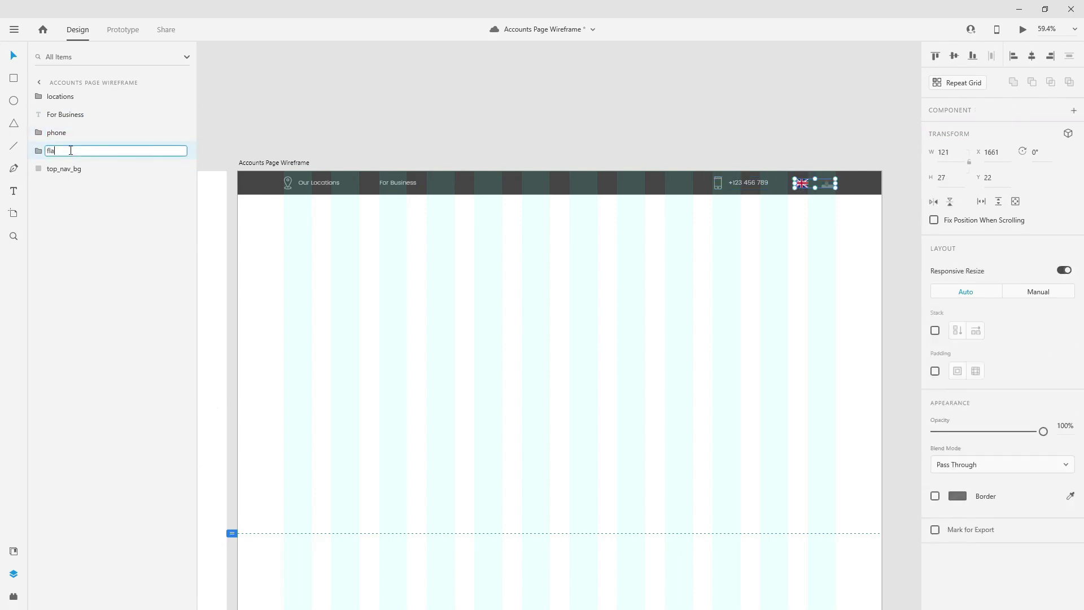
type("gs")
key("Return")
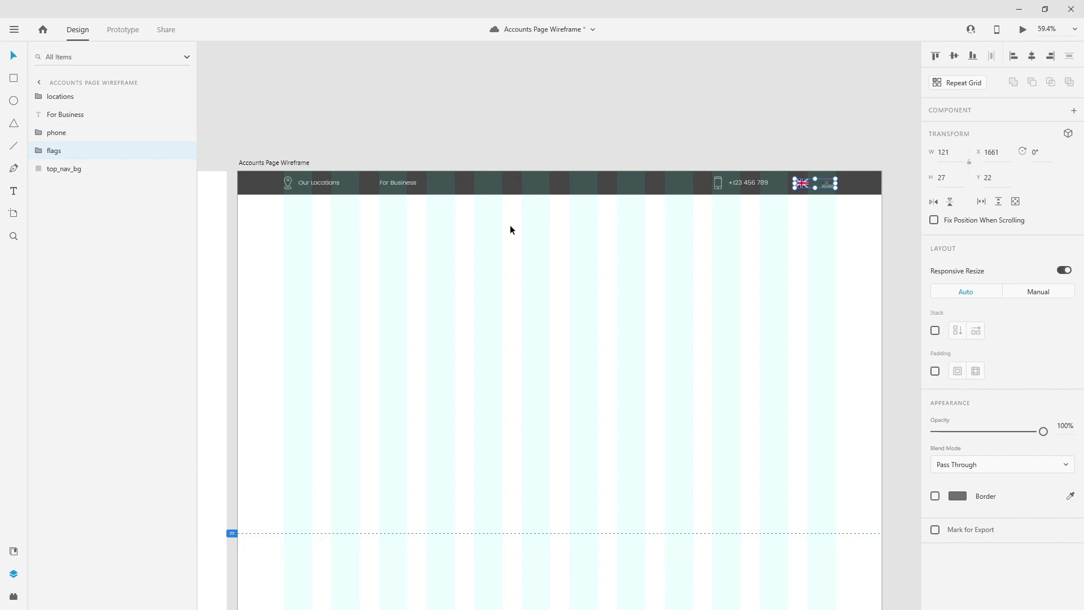
key("ctrl+s")
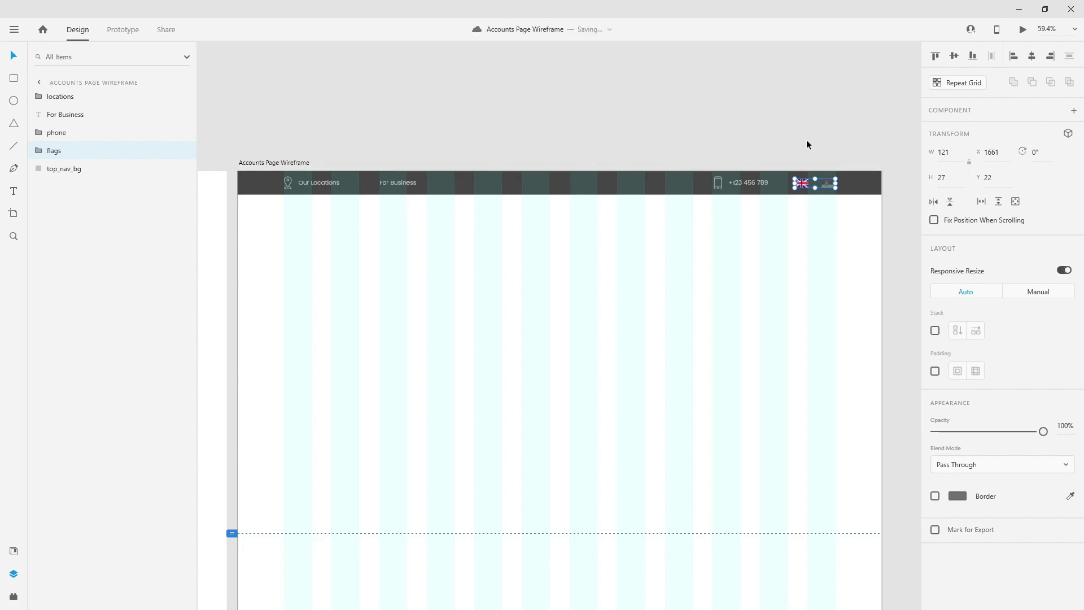
- Combine top_nav_bg and all header groups into one group named top_nav
left_click(85, 168)
left_click(93, 99, "shift")
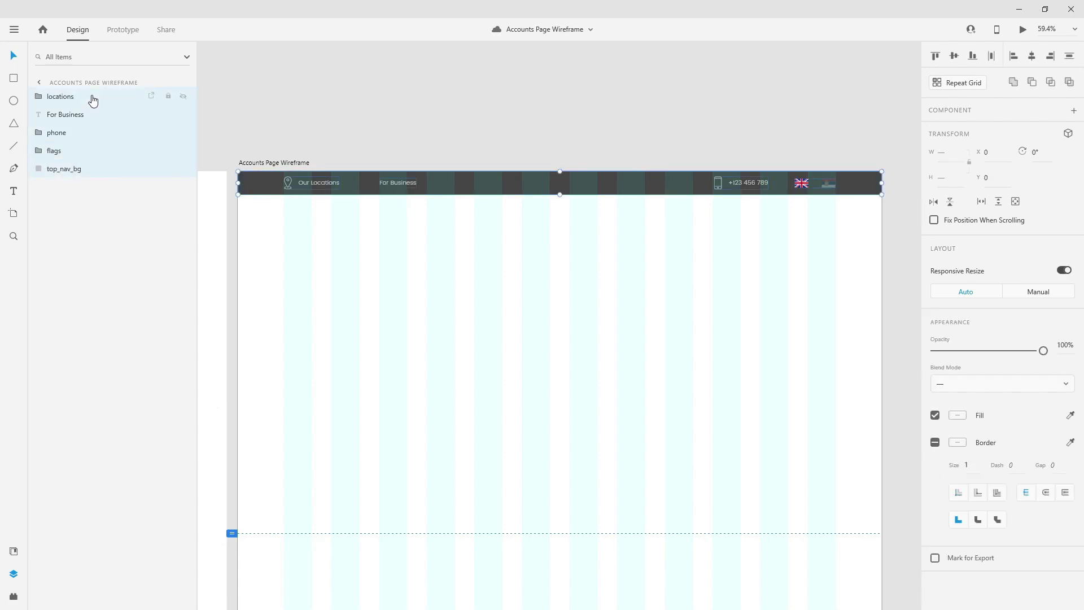
key("ctrl+g")
double_click(59, 96)
type("t")
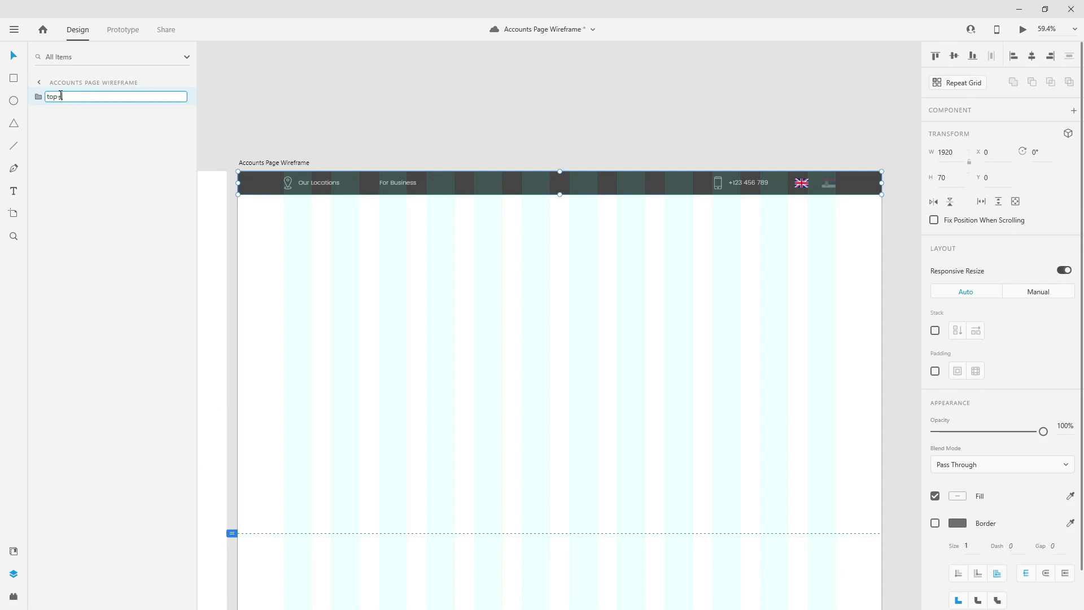
type("op_nav")
key("Return")
scroll(619, 195, "down", 4)
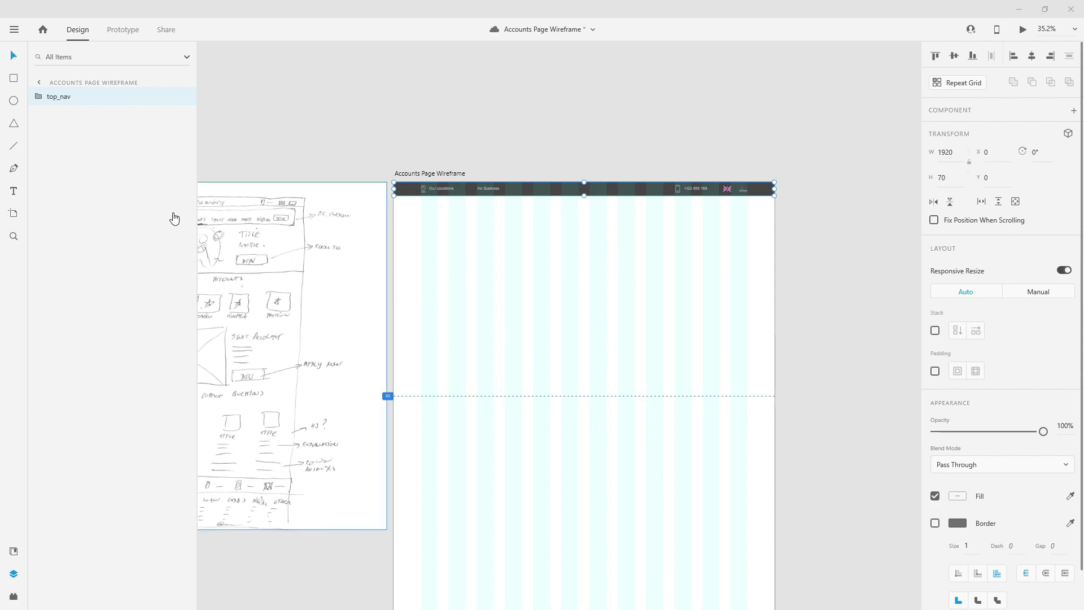
- Draw a large rectangle below the header and stretch it to the artboard's full width
left_click(14, 78)
mouse_move(394, 217)
left_mouse_down()
mouse_move(675, 327)
mouse_move(774, 382)
left_mouse_up()
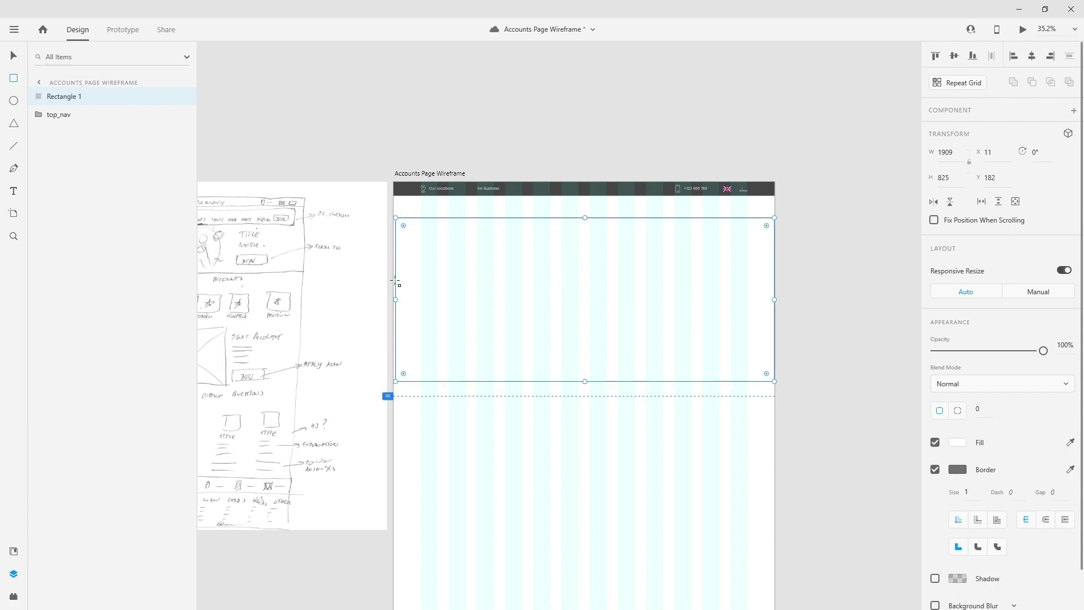
left_click_drag(395, 299, 392, 300)
- Fill the rectangle with light grey #F2F4F6 and save it to the document swatches
left_click(13, 551)
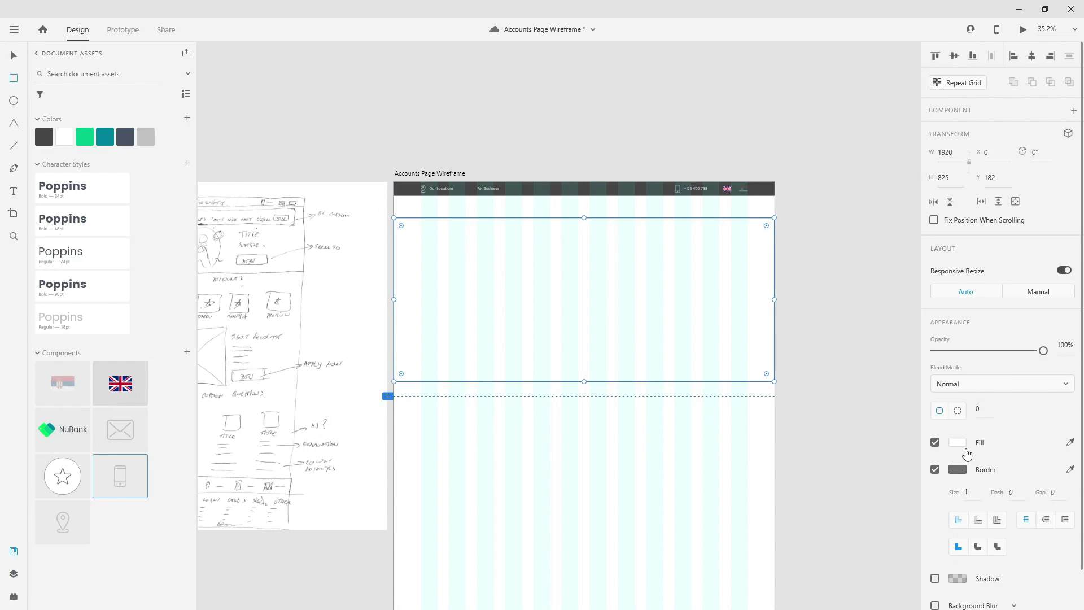
left_click(958, 443)
type("F2F4F6")
key("Return")
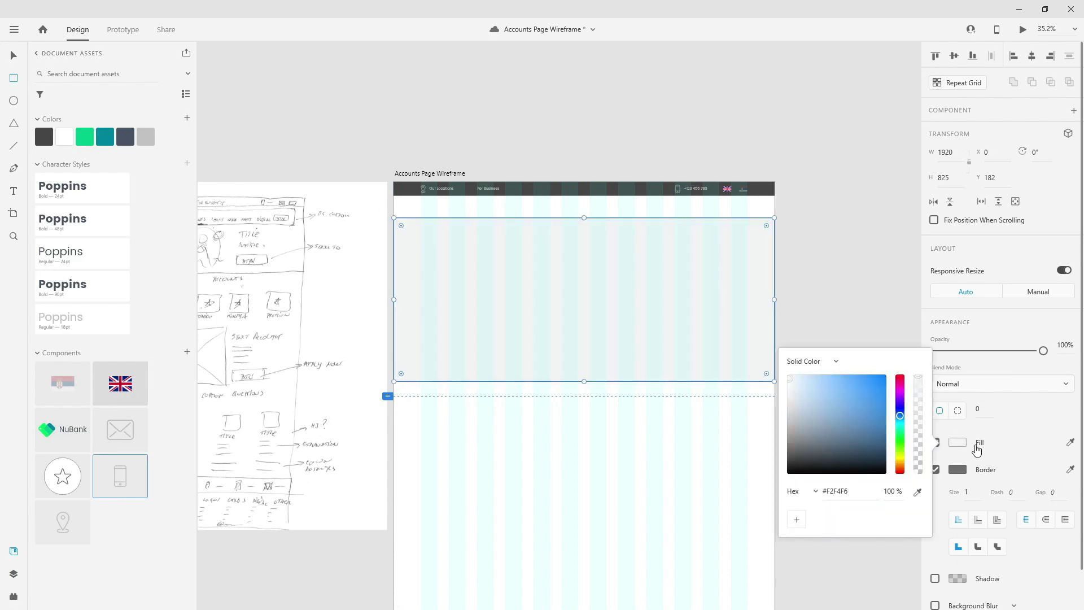
left_click(187, 118)
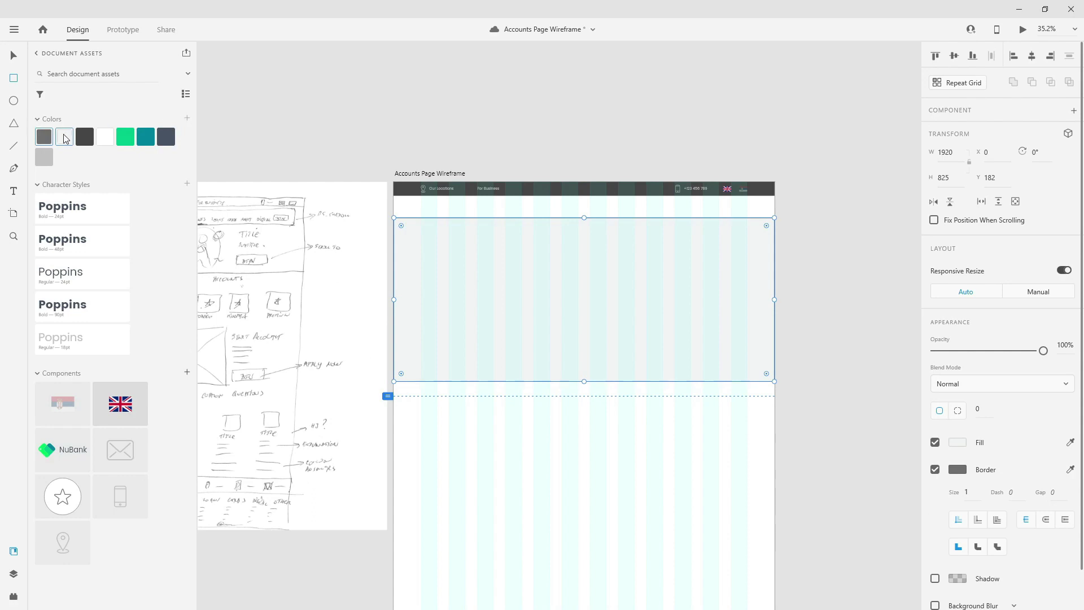
left_click(958, 443)
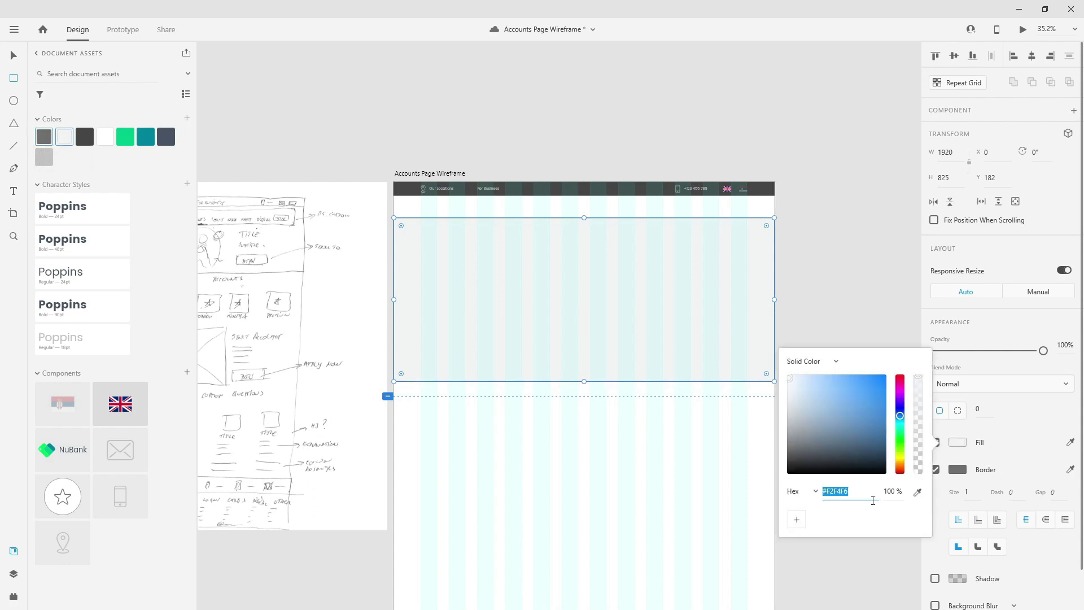
left_click(14, 55)
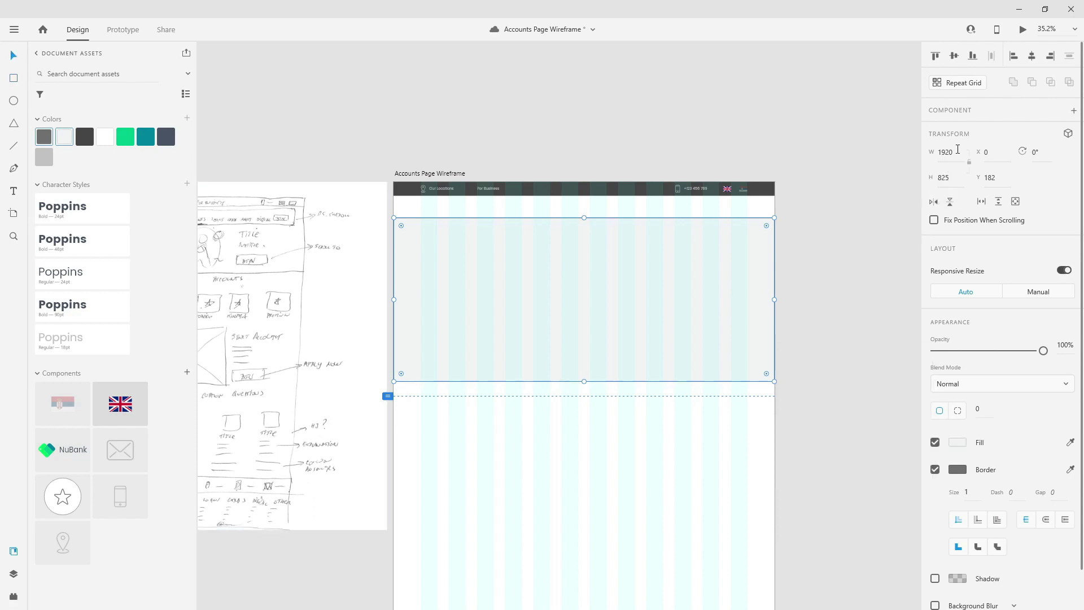
- Set the rectangle's height to 900, move it up under the header, and remove its border
left_click(952, 178)
type("900")
key("Return")
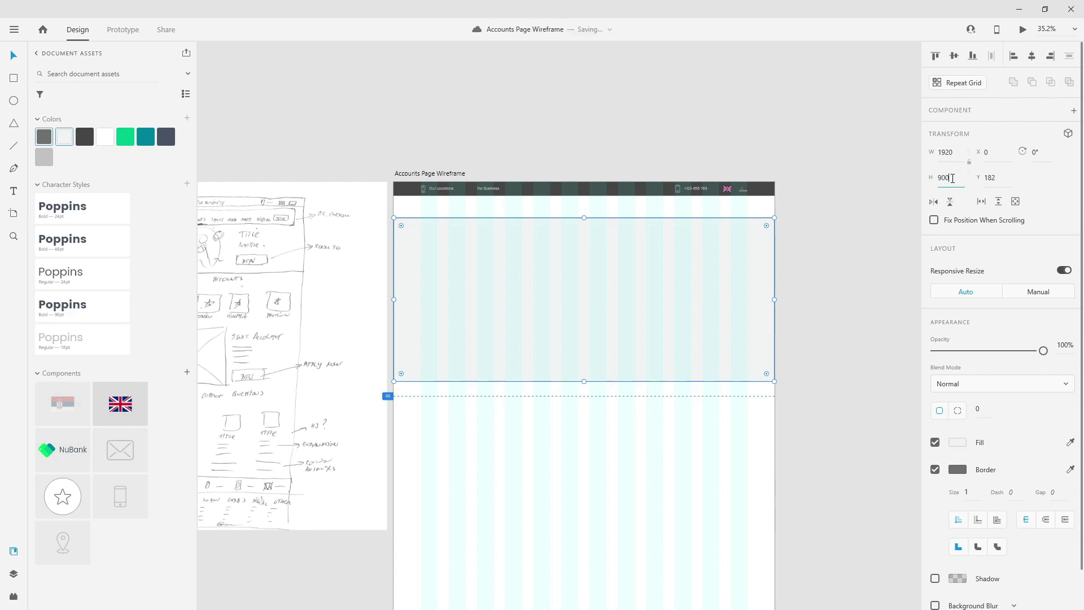
left_click_drag(539, 247, 537, 225)
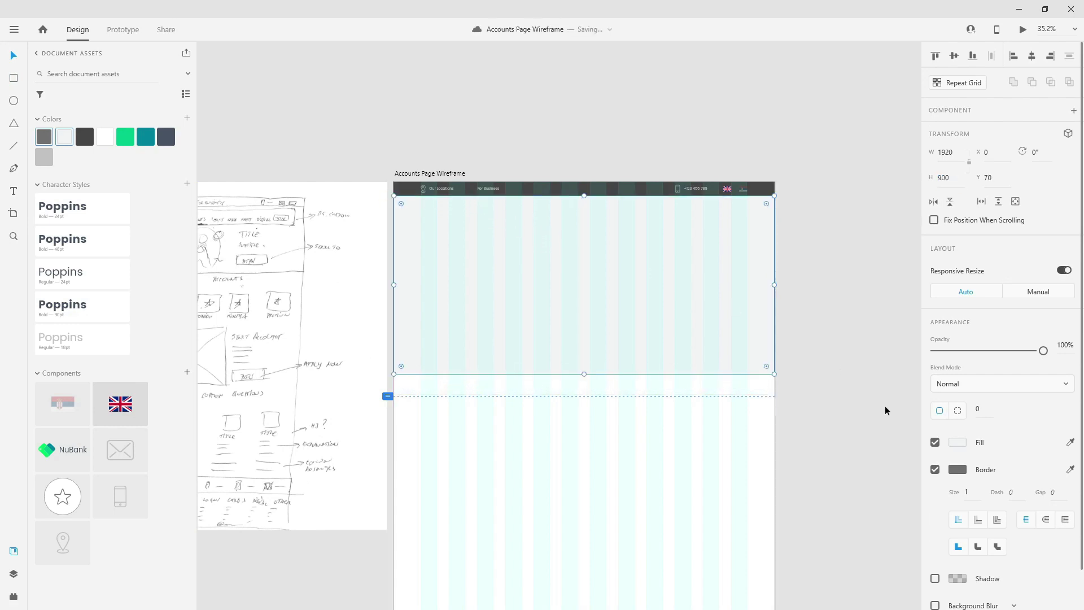
left_click(935, 469)
scroll(596, 254, "up", 3)
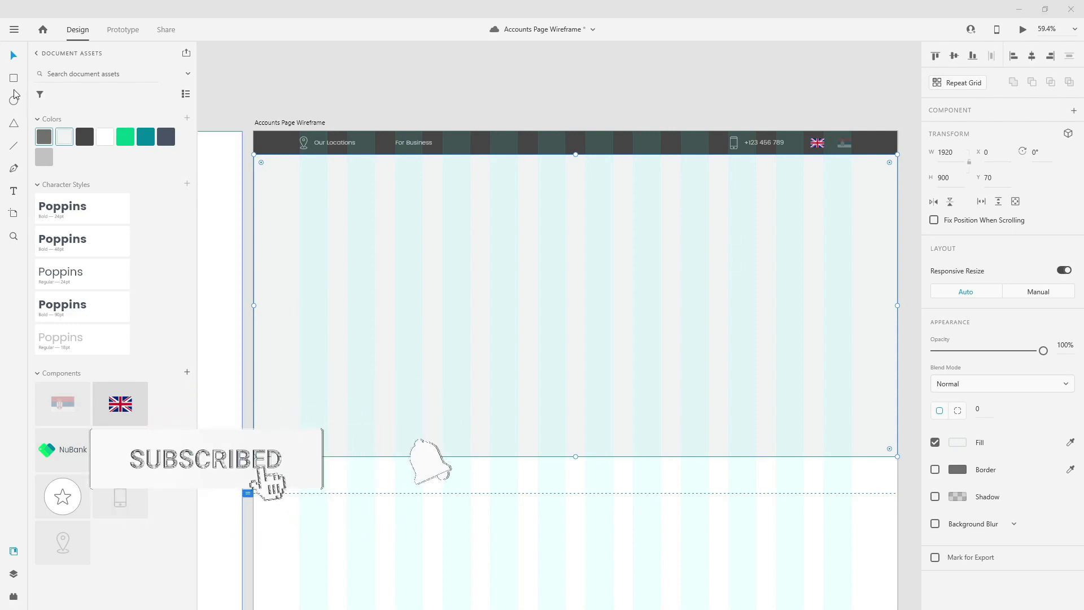
- Draw a wide card near the hero's top with height 120, corner radius 10 and no border
left_click_drag(300, 179, 854, 226)
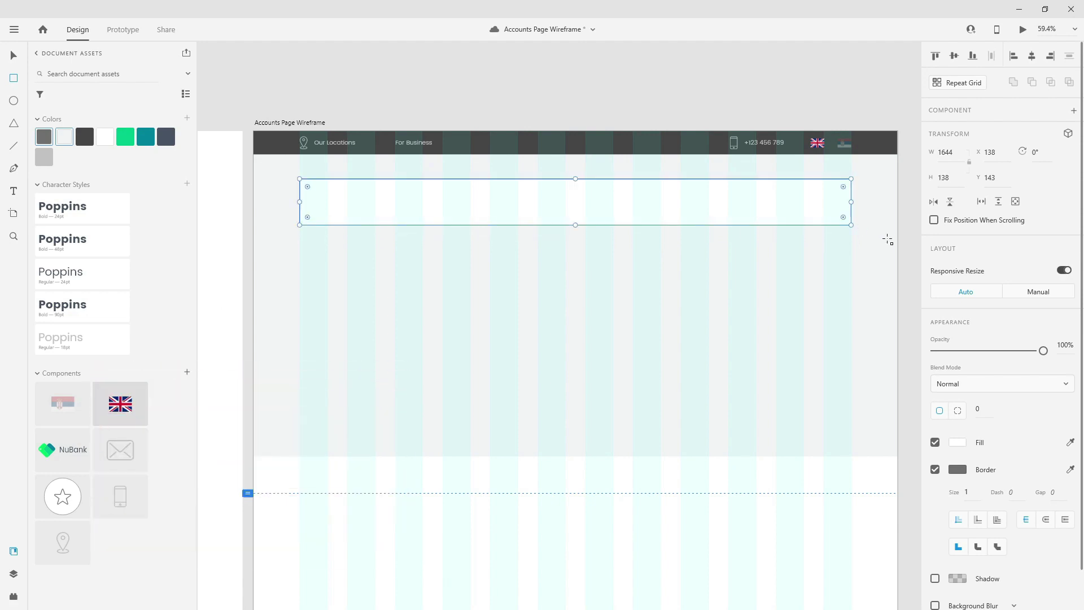
left_click(947, 177)
type("120")
key("Return")
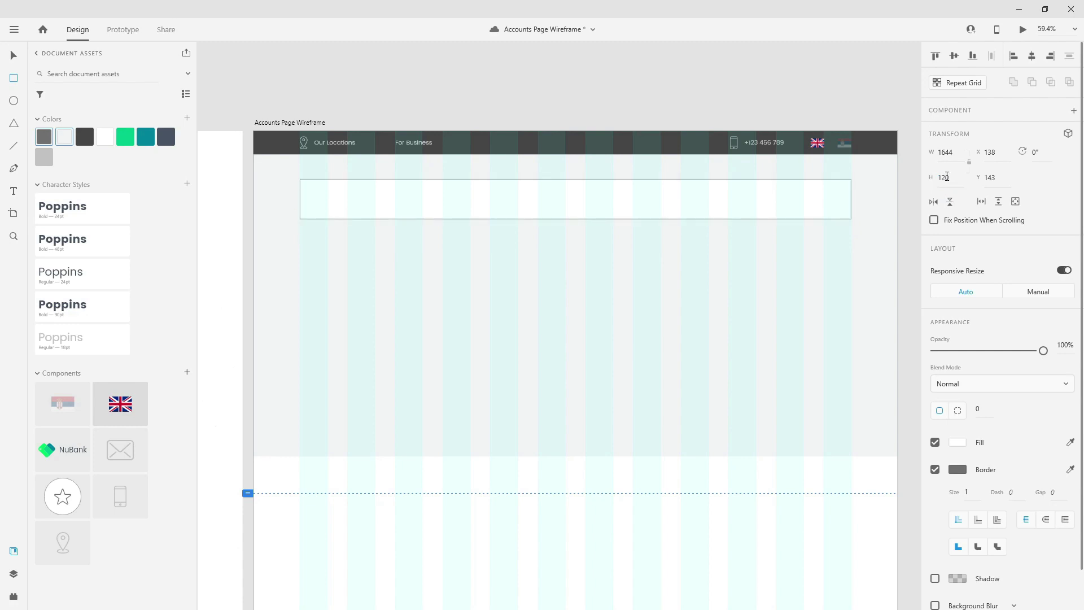
left_click(987, 409)
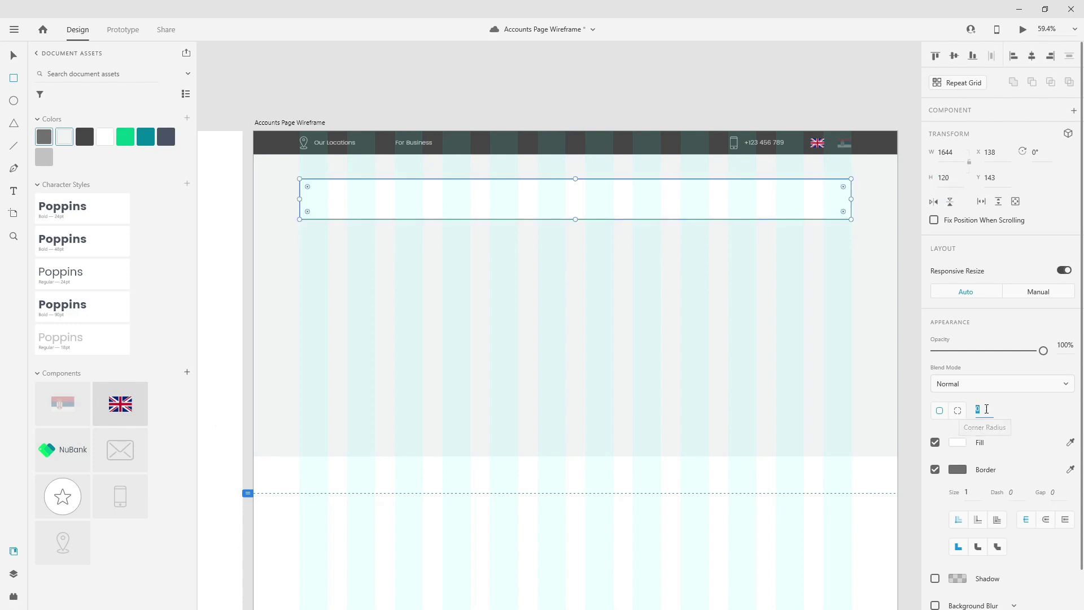
type("10")
key("Return")
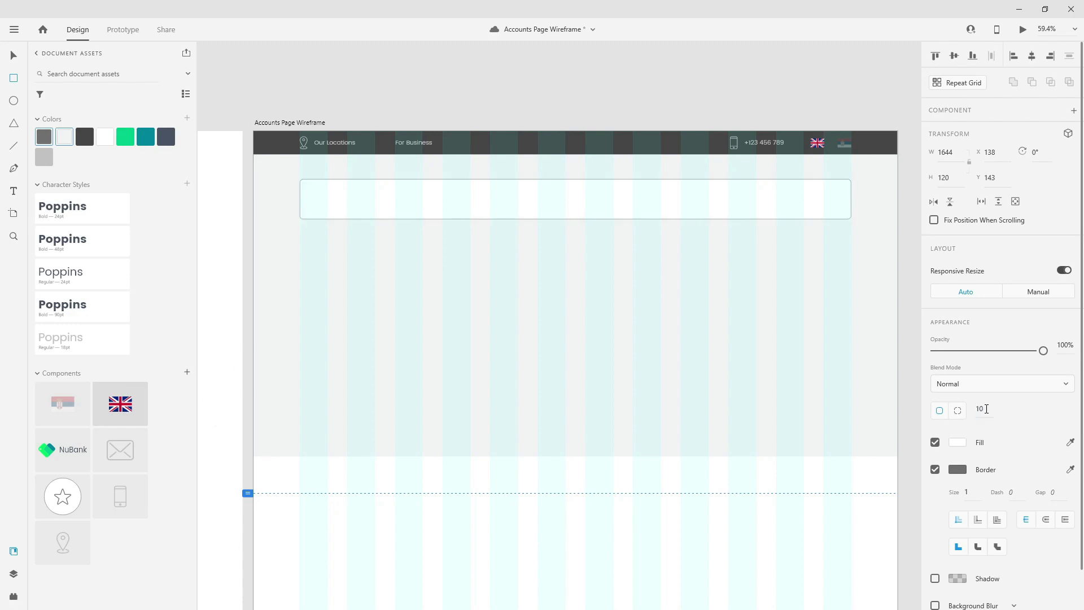
left_click(935, 470)
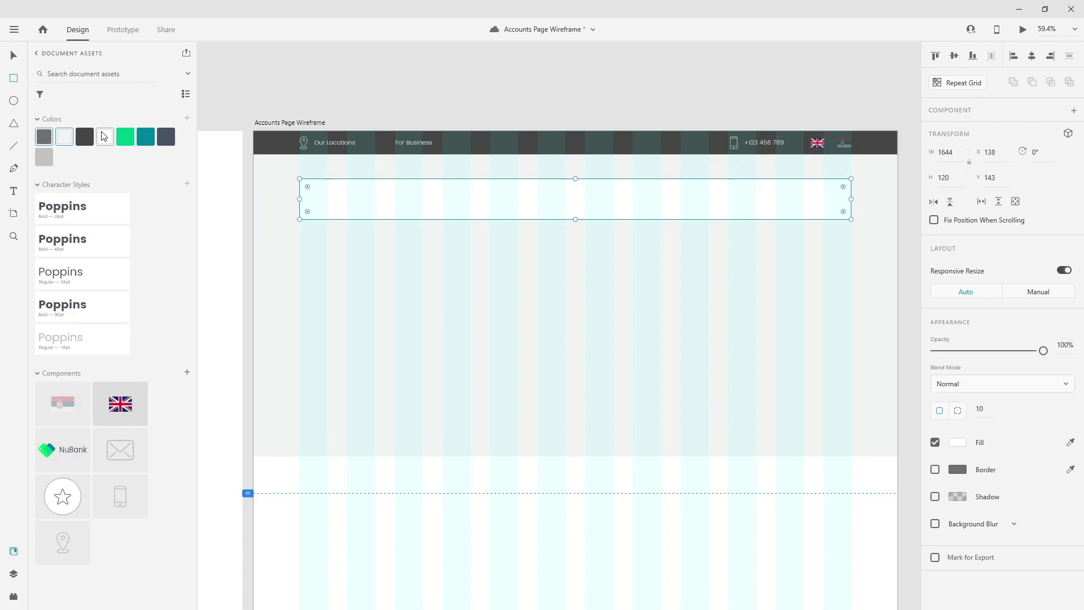
- Add a drop shadow to the card with Y offset 20 and blur 20
left_click(935, 496)
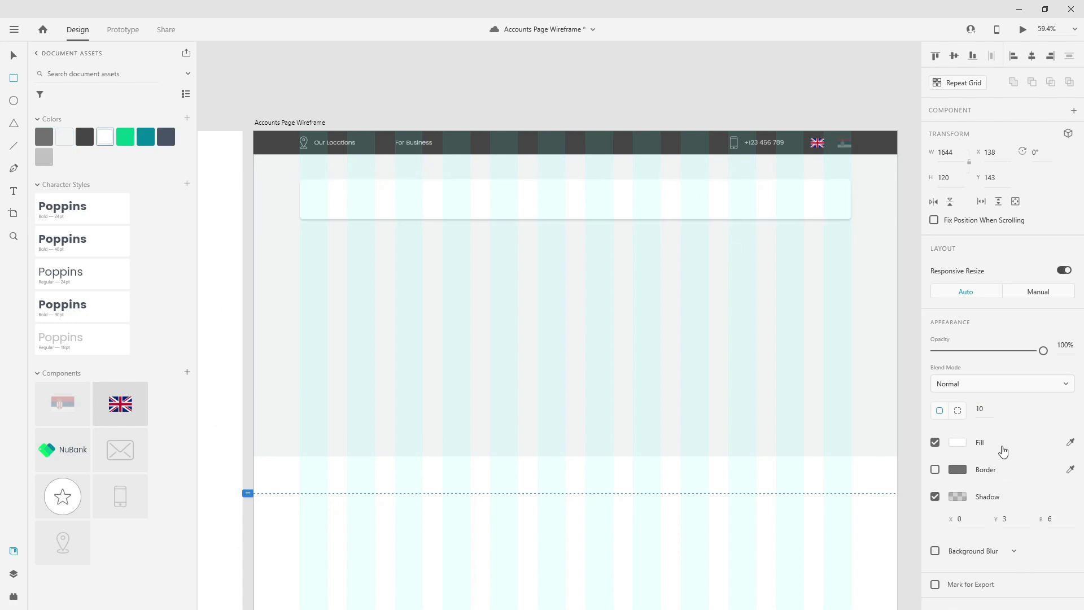
left_click(978, 520)
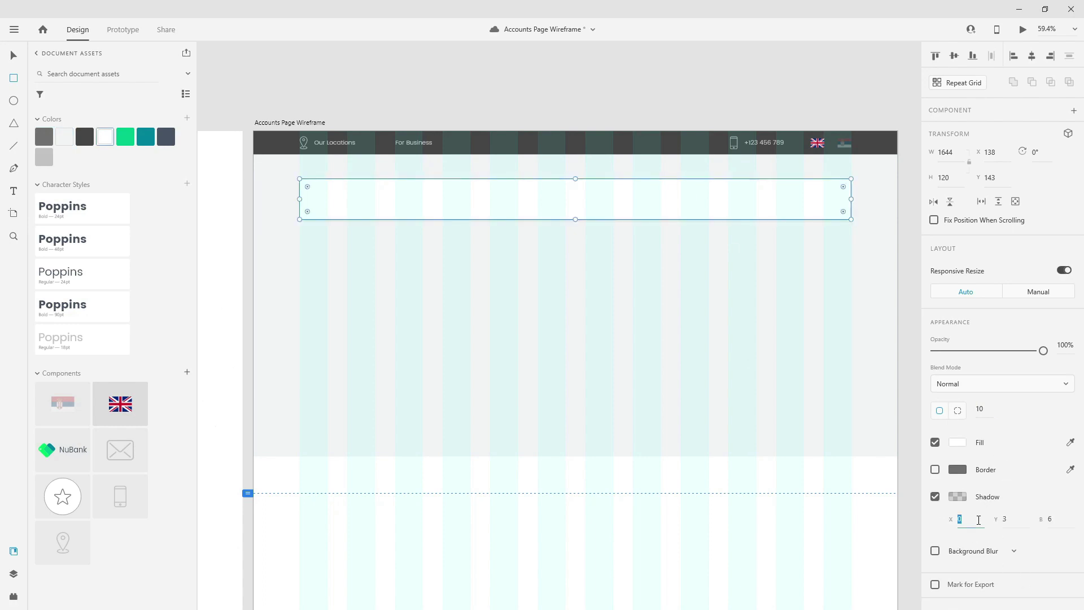
key("Tab")
type("20")
key("Tab")
type("20")
key("Return")
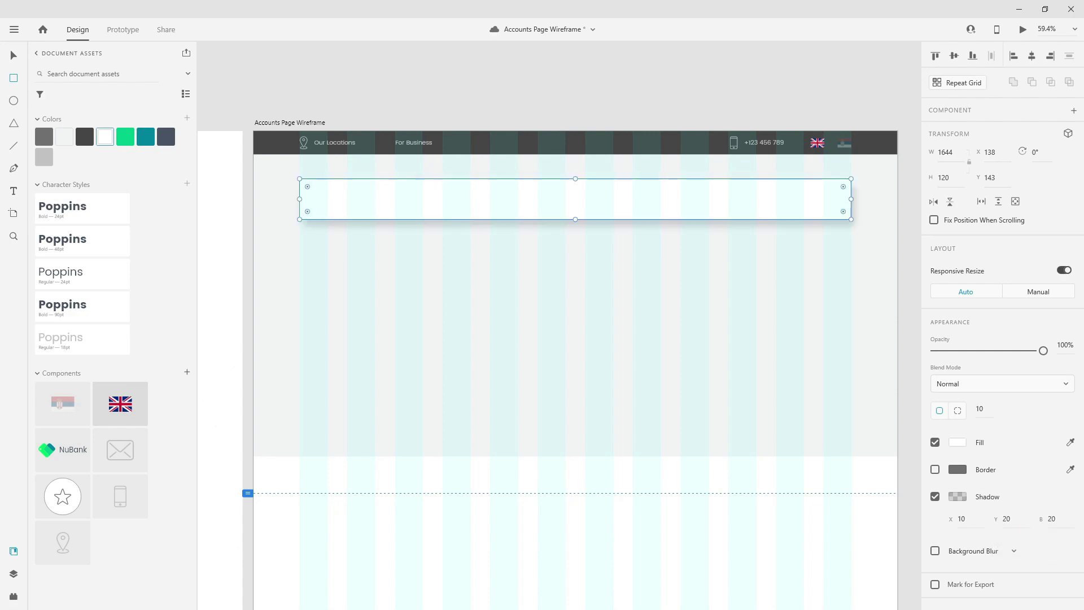
- Add a background blur with amount 20 and 50% opacity
left_click(935, 551)
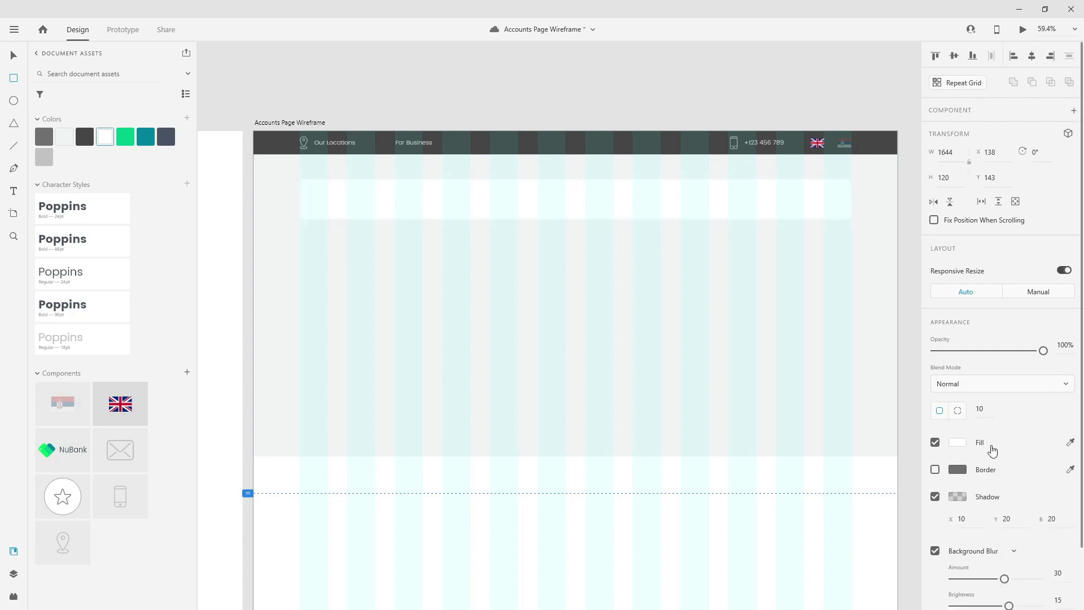
scroll(994, 423, "down", 2)
left_click(1064, 504)
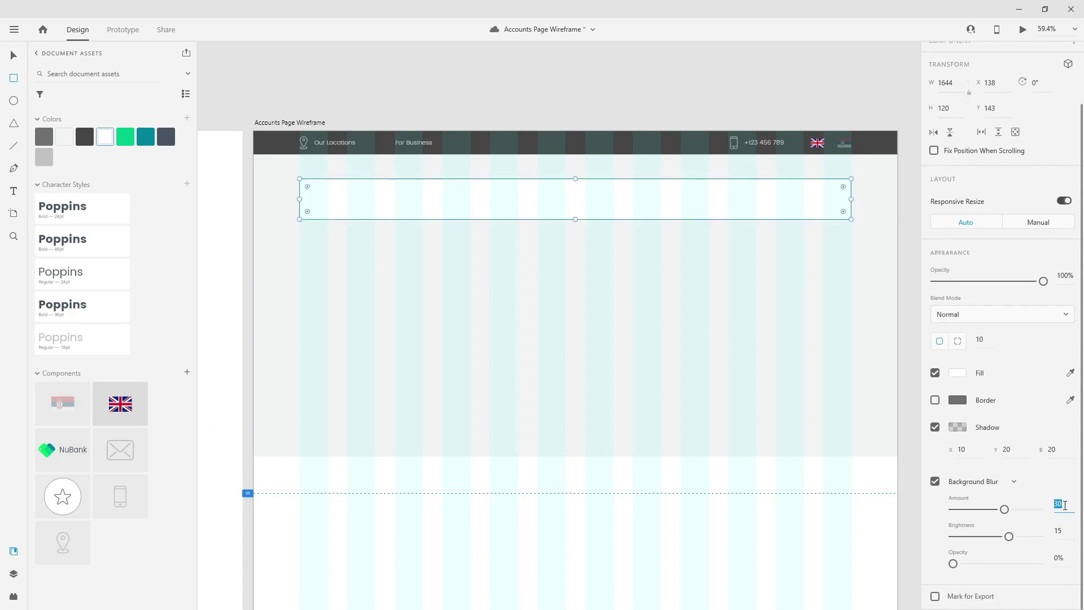
type("20")
key("Tab")
key("Tab")
type("50")
key("Return")
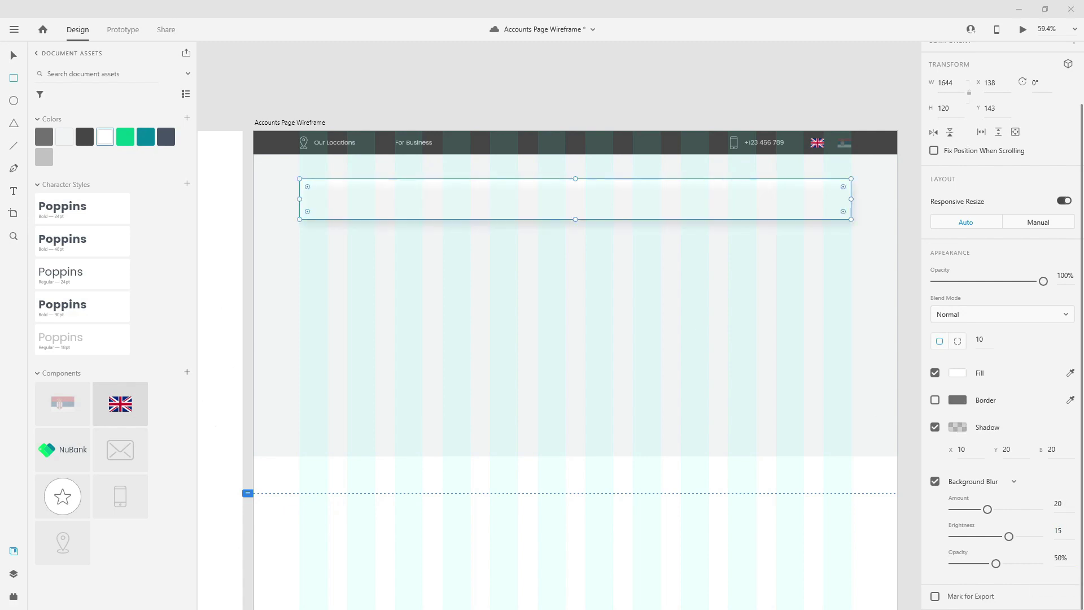
- Lower the shadow colour's opacity to 10%
left_click(957, 426)
left_click(889, 466)
type("10")
key("Return")
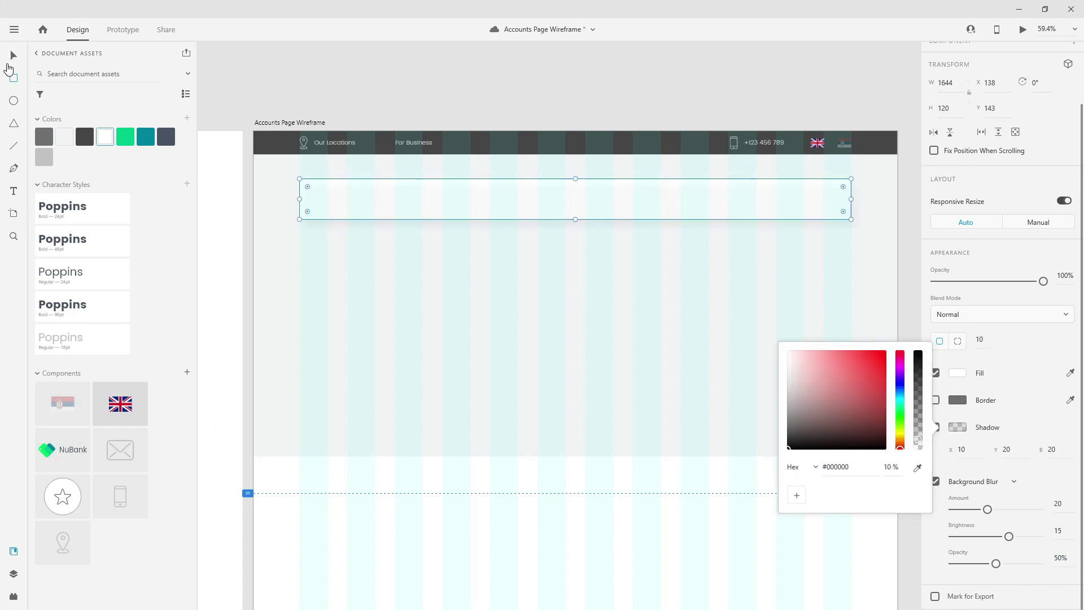
left_click(14, 55)
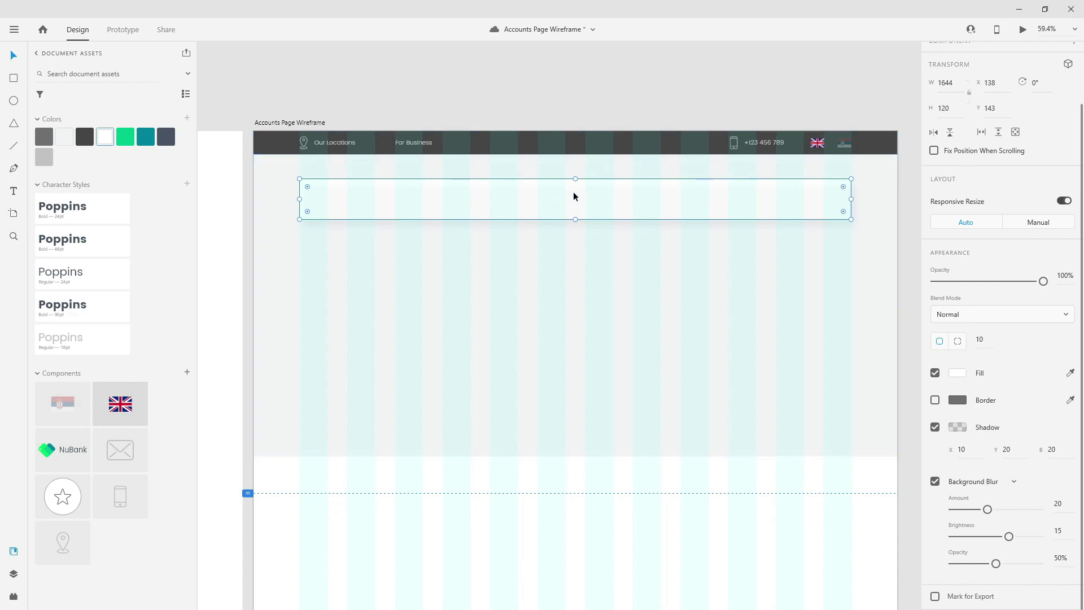
left_click_drag(615, 190, 625, 184)
left_click_drag(59, 442, 356, 198)
scroll(331, 176, "up", 5)
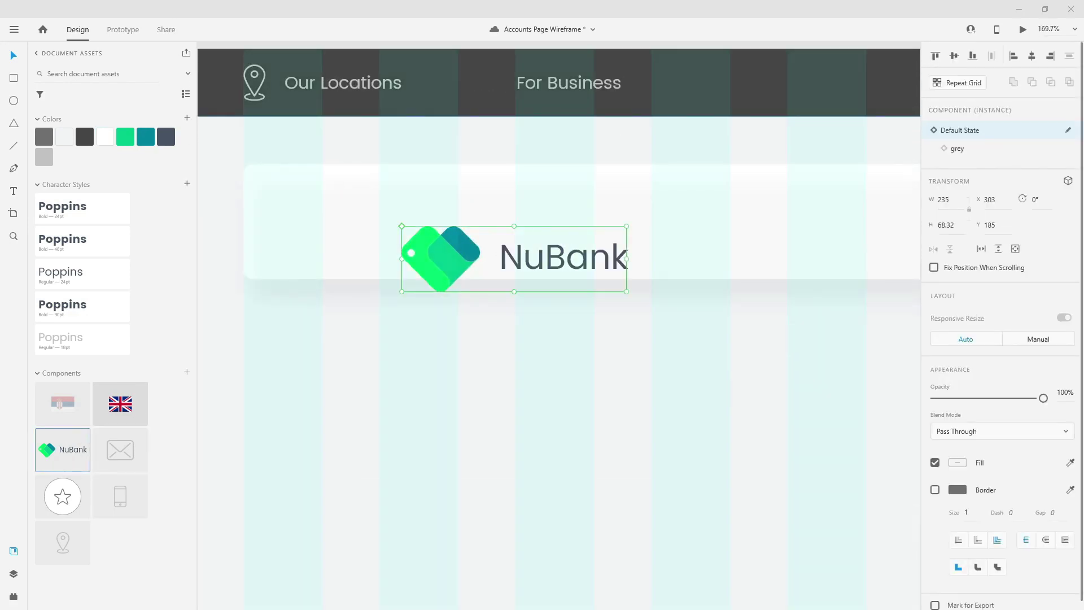
left_click_drag(461, 207, 294, 211)
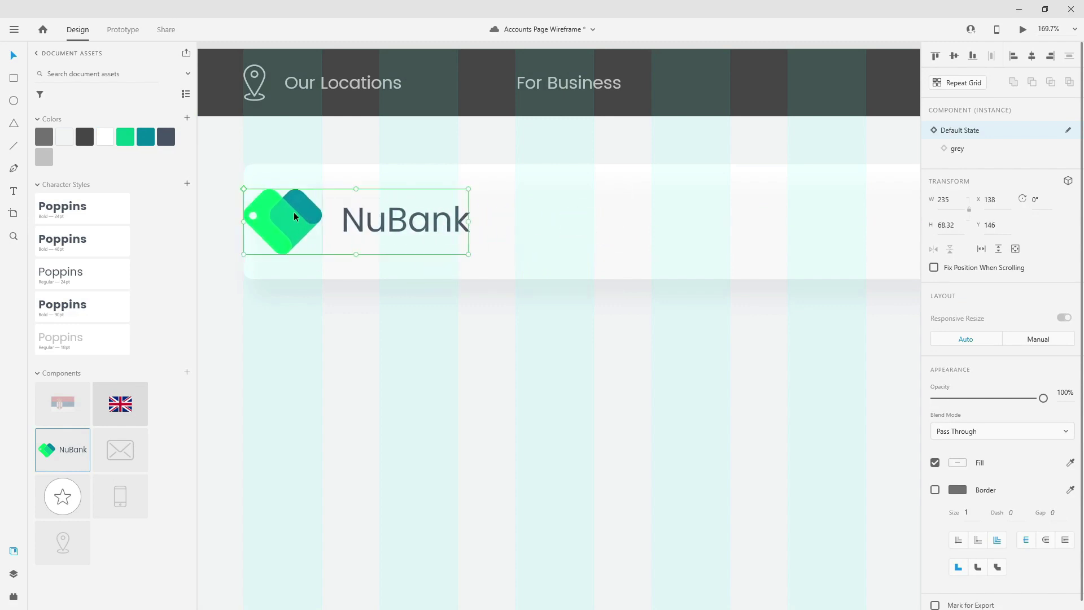
key("shift+Right")
key("shift+Right")
key("shift+Right")
key("shift+Right")
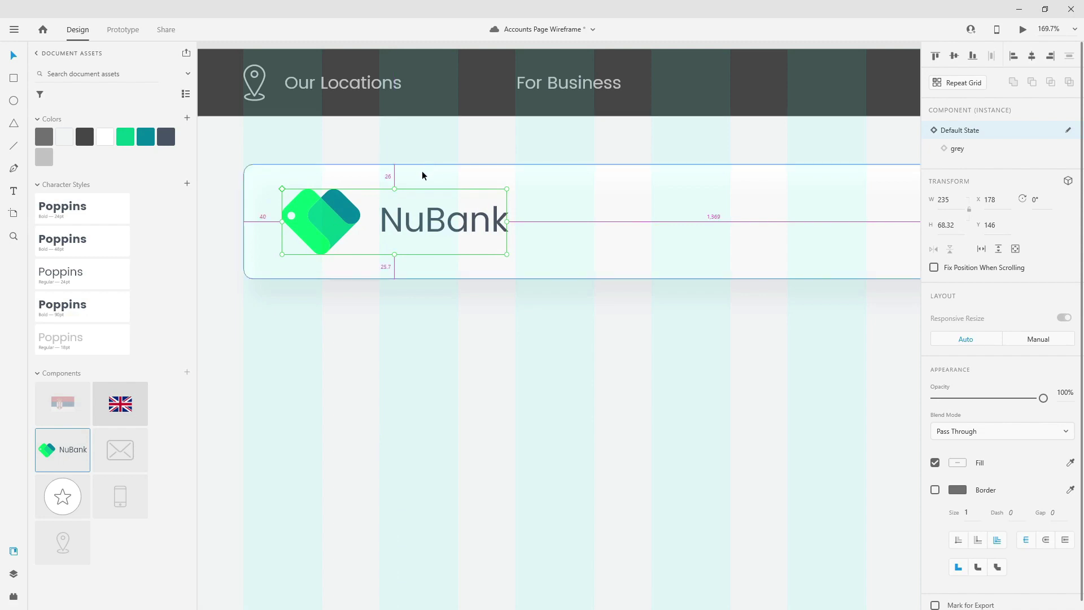
scroll(446, 291, "down", 3)
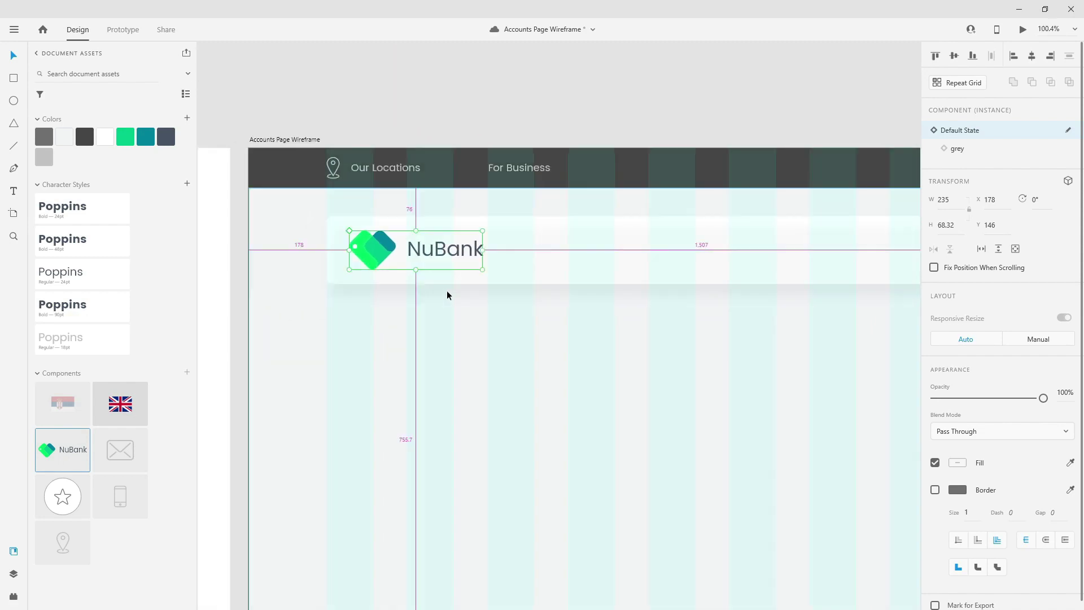
scroll(486, 276, "down", 4)
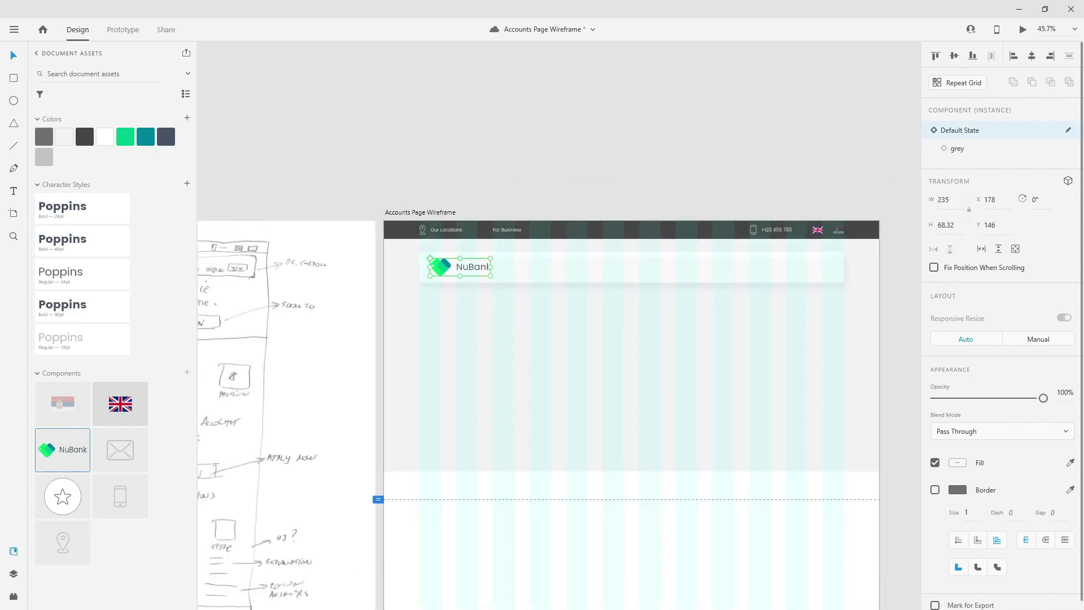
scroll(706, 245, "up", 1)
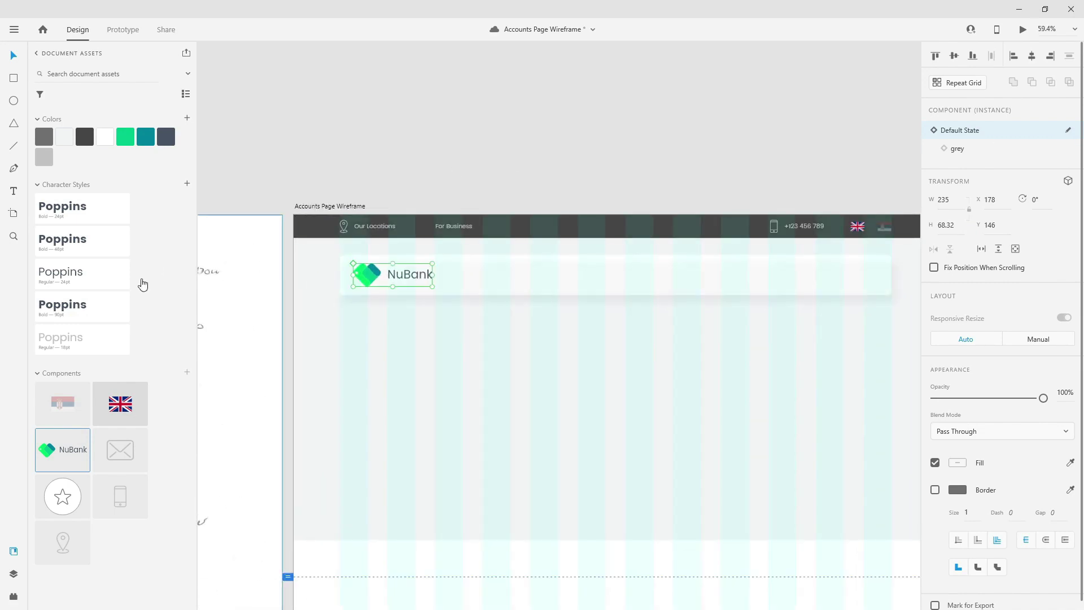
- Add an Accounts label in the header card with the dark slate swatch and Poppins Regular 24 style
left_click(13, 192)
left_click(515, 278)
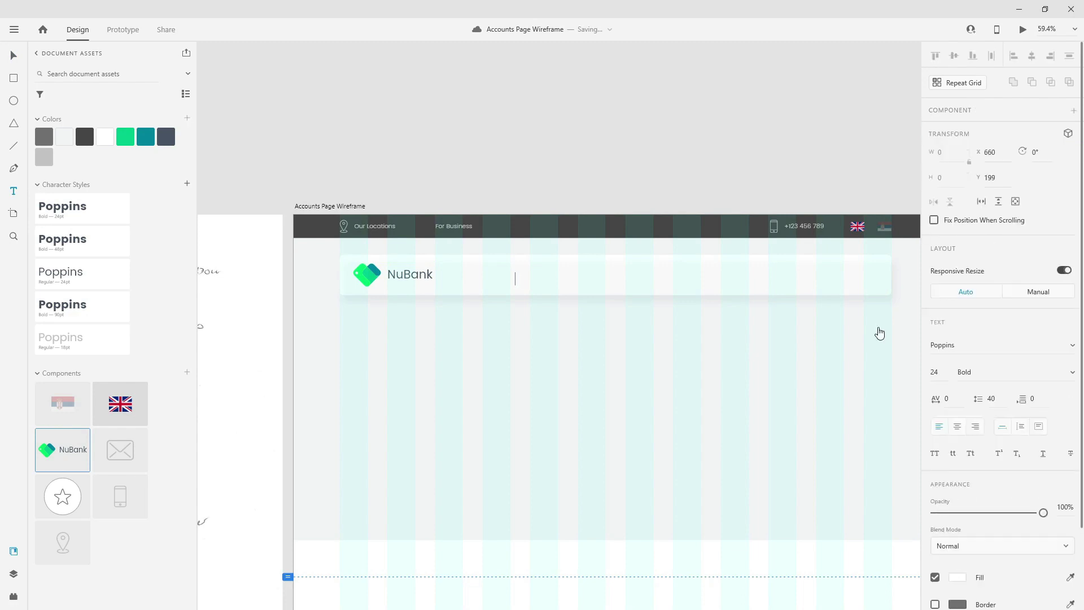
type("Home")
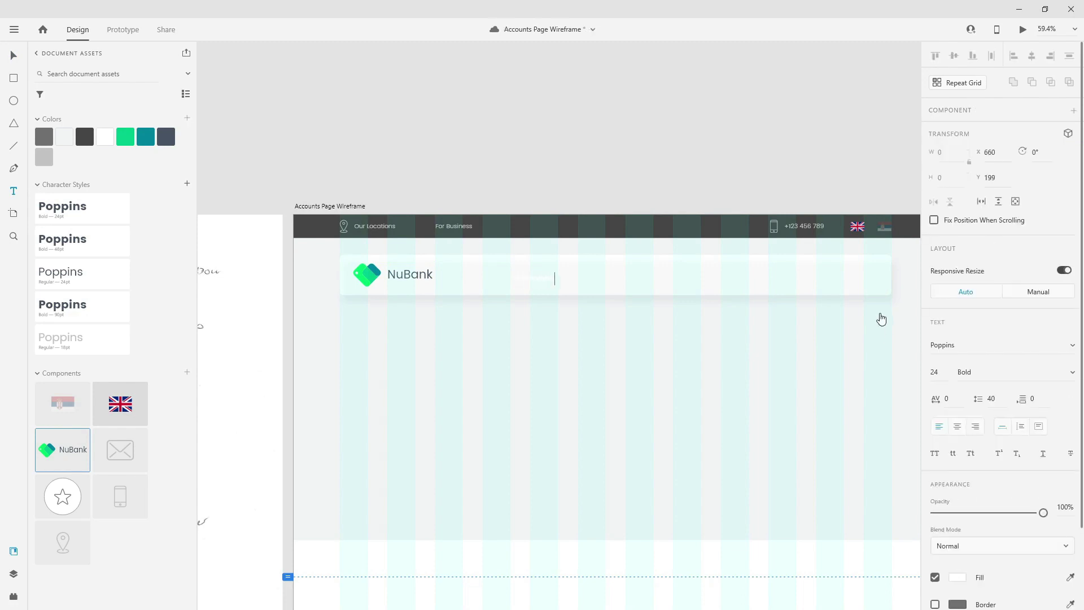
key("ctrl+a")
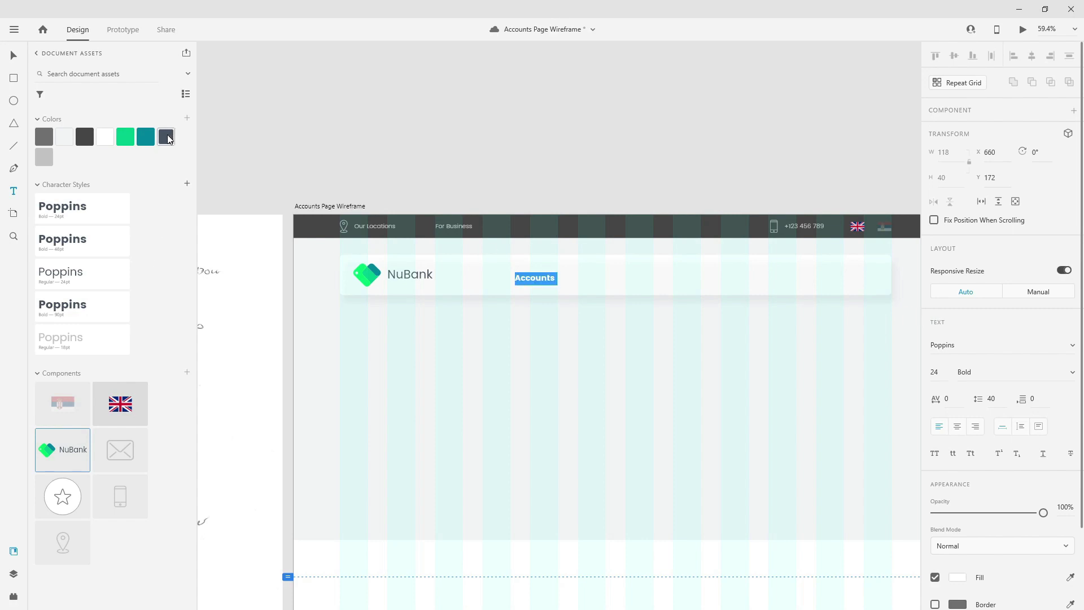
left_click(168, 138)
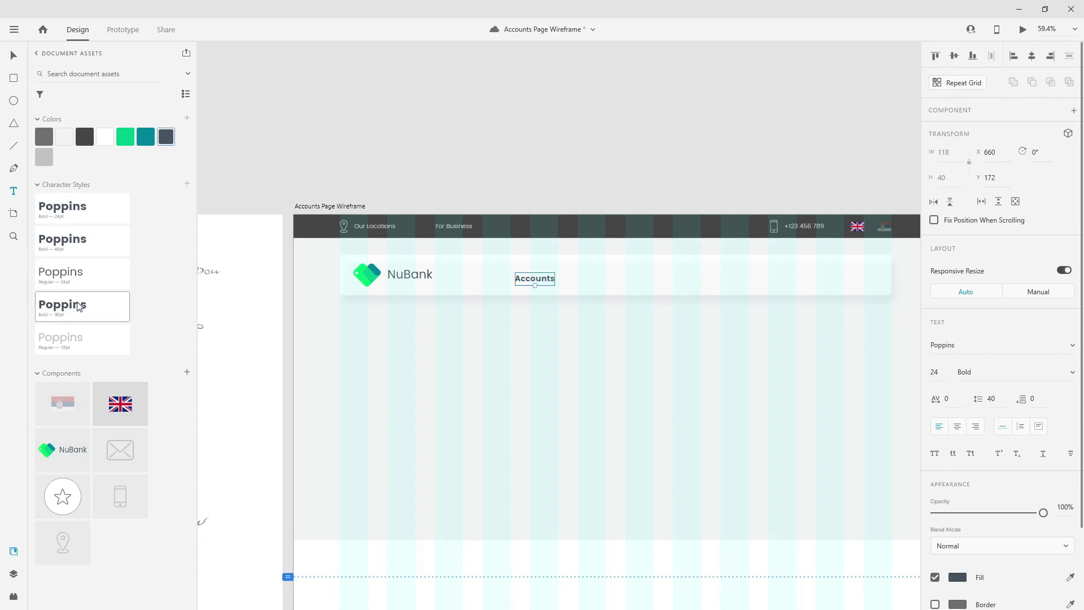
left_click(80, 282)
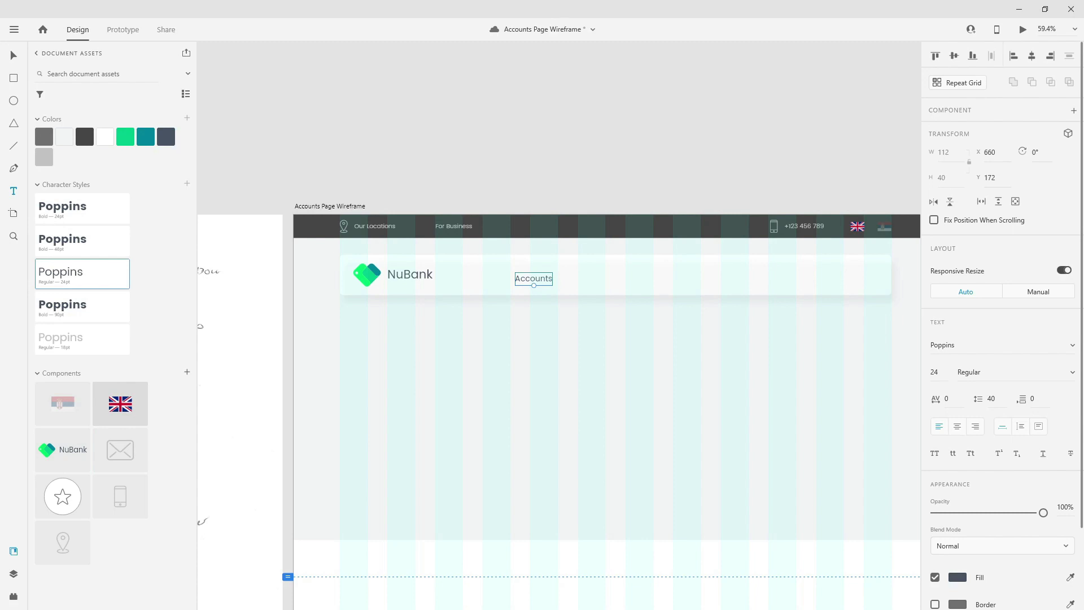
- Move the Accounts label up level with the NuBank logo
scroll(561, 214, "up", 5)
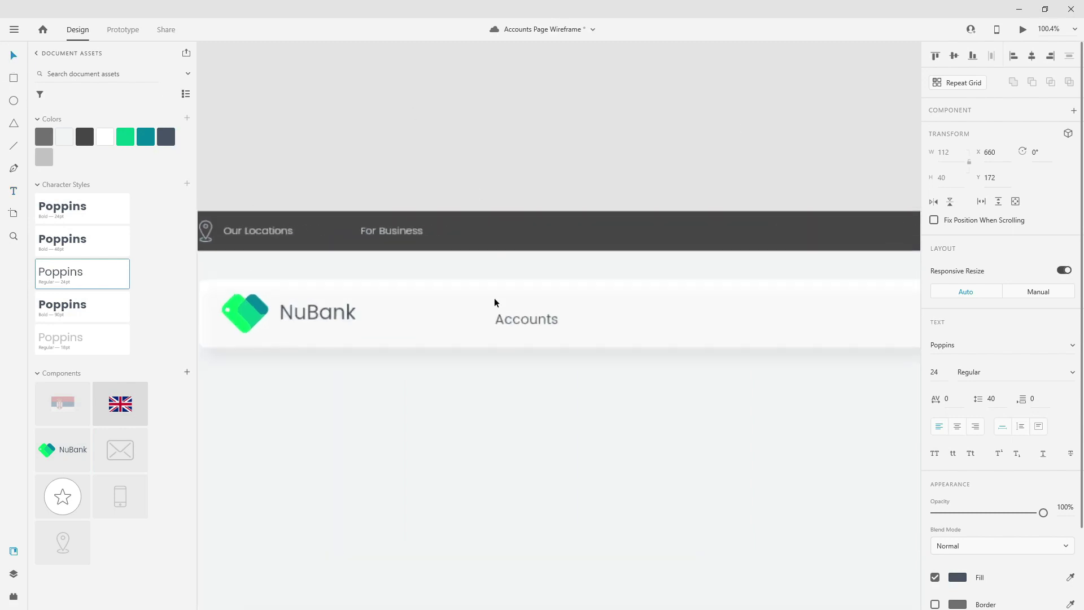
left_click_drag(535, 323, 537, 315)
left_click(607, 309, "shift")
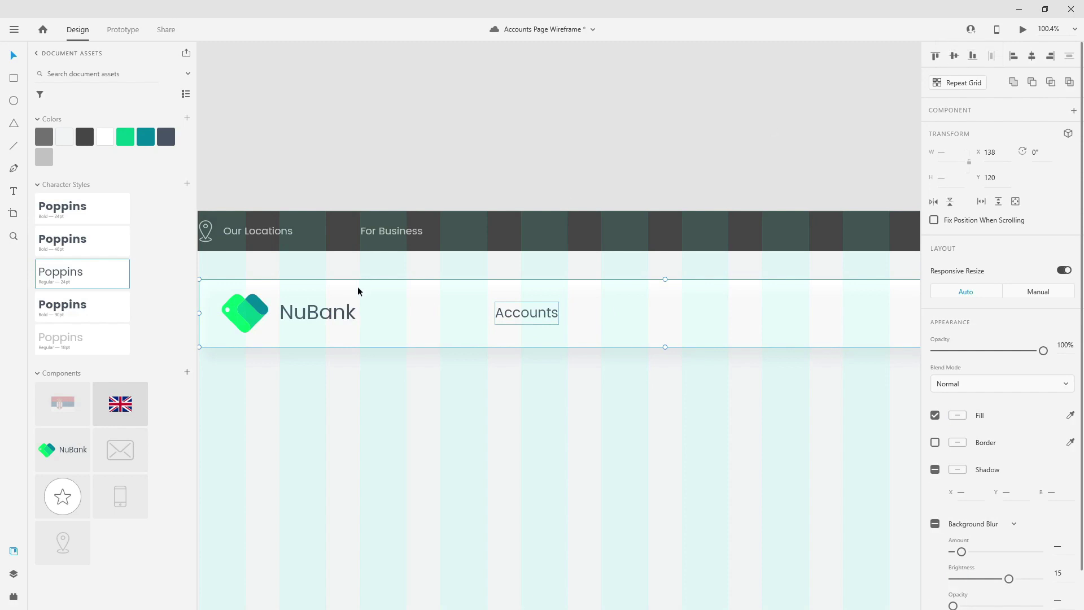
left_click(336, 316)
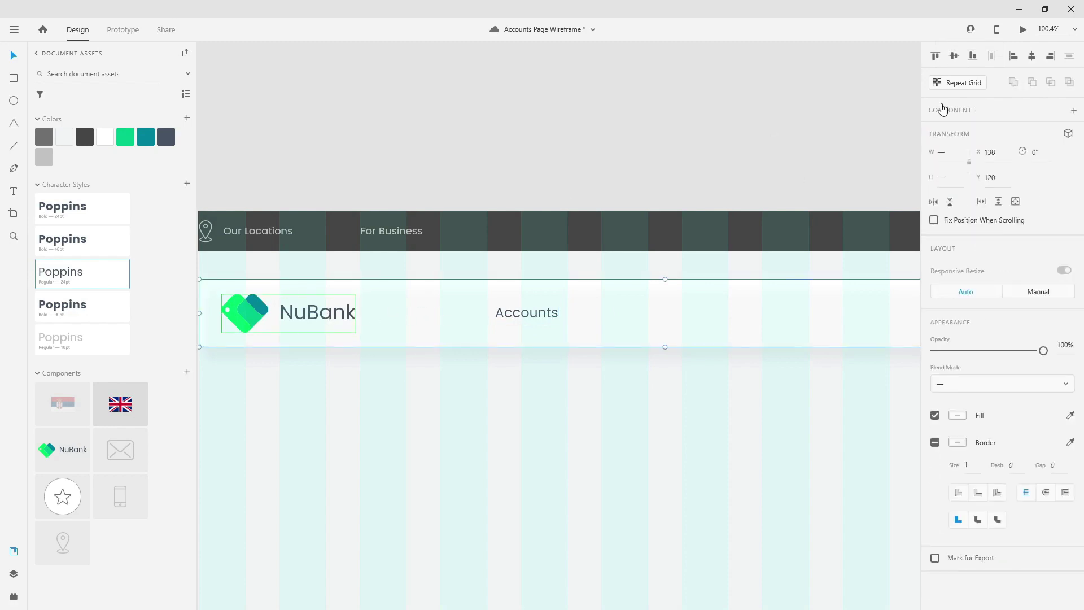
left_click(635, 433)
left_click(548, 323)
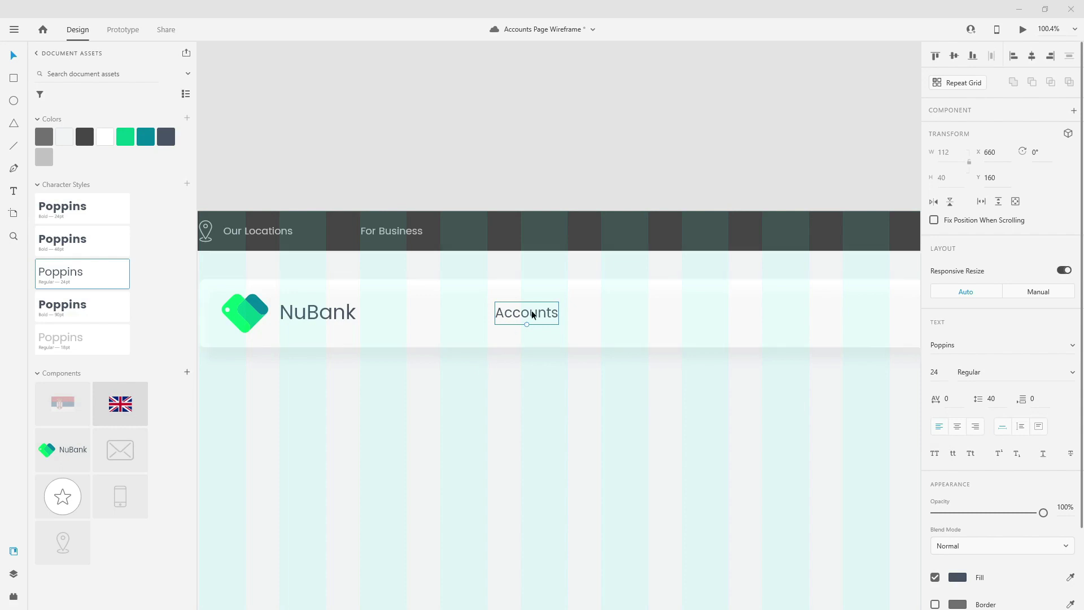
- Duplicate the Accounts label rightward as Loans, Cards and Invest
left_click(589, 295)
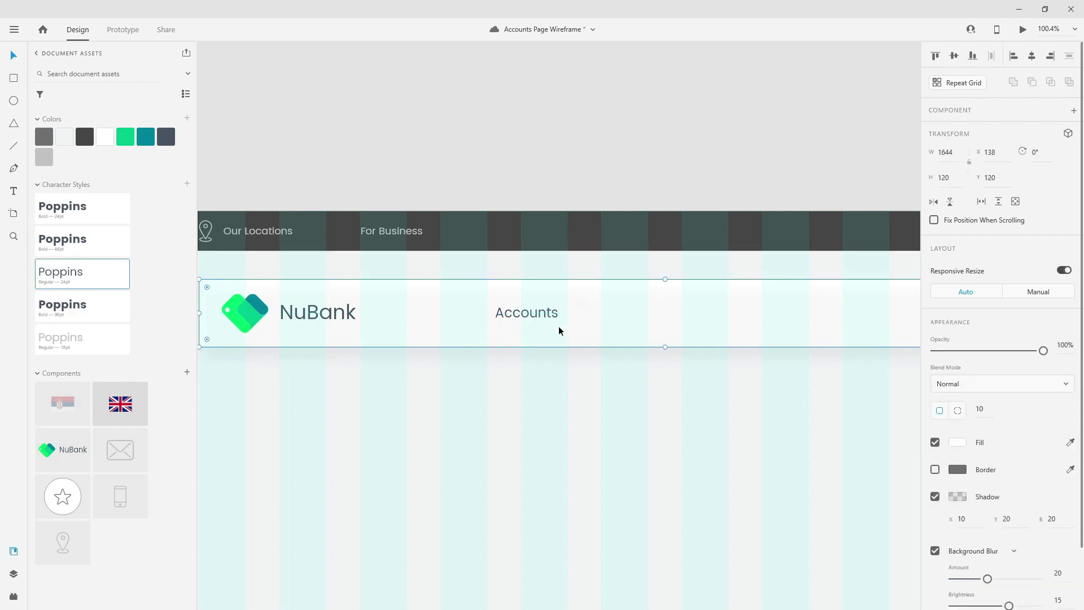
left_click(537, 320)
left_click_drag(537, 317, 657, 315)
double_click(656, 314)
type("Loans")
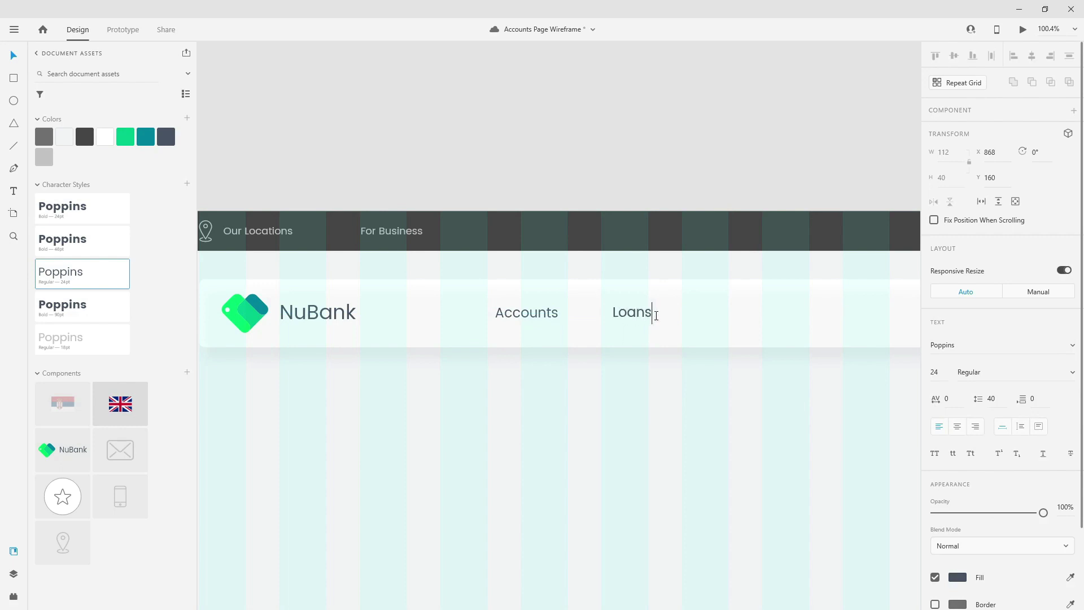
key("Escape")
left_click_drag(634, 315, 728, 315)
double_click(729, 315)
type("Card")
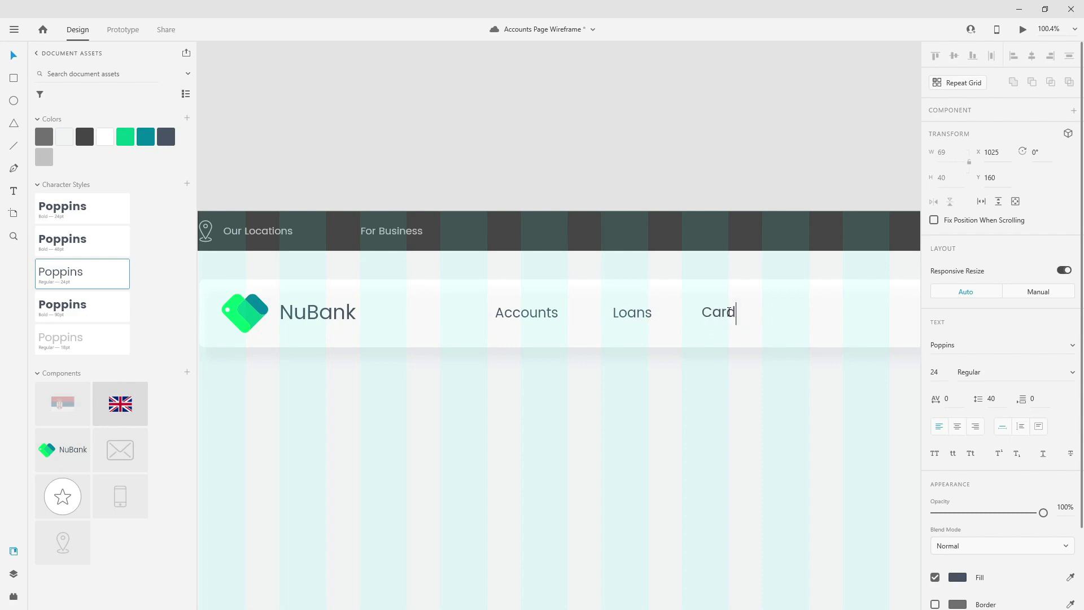
key("Escape")
left_click_drag(738, 312, 806, 316)
double_click(805, 315)
type("Invest")
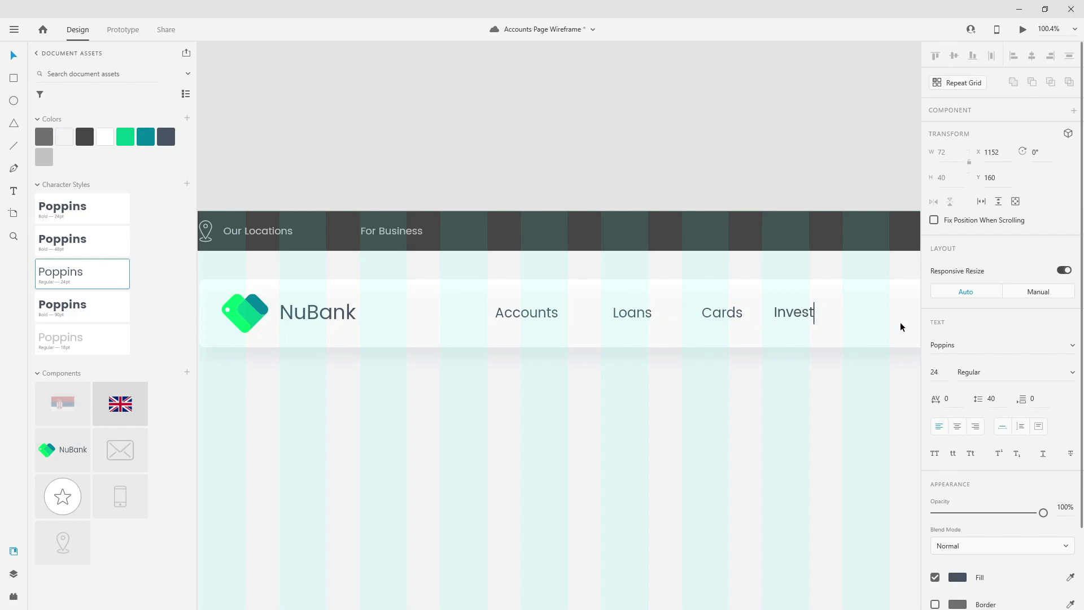
key("Escape")
- Add Digital and Log In copies further right along the header card
scroll(688, 375, "right", 6)
key("ctrl+d")
left_click_drag(434, 275, 509, 279)
double_click(508, 279)
type("Digital")
key("Escape")
key("ctrl+d")
left_click_drag(508, 278, 643, 279)
double_click(648, 277)
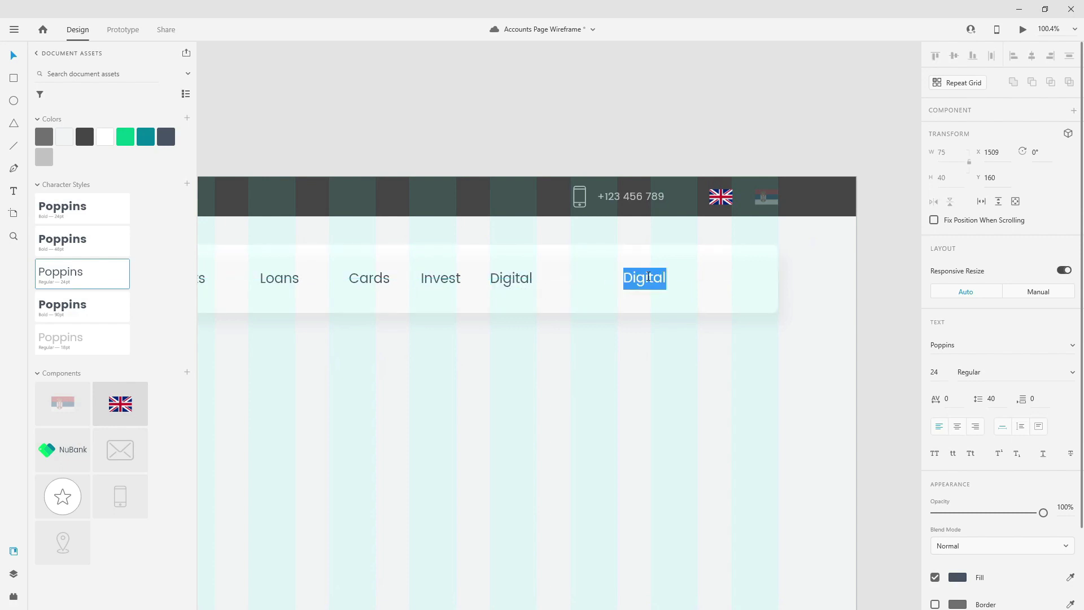
type("Log In")
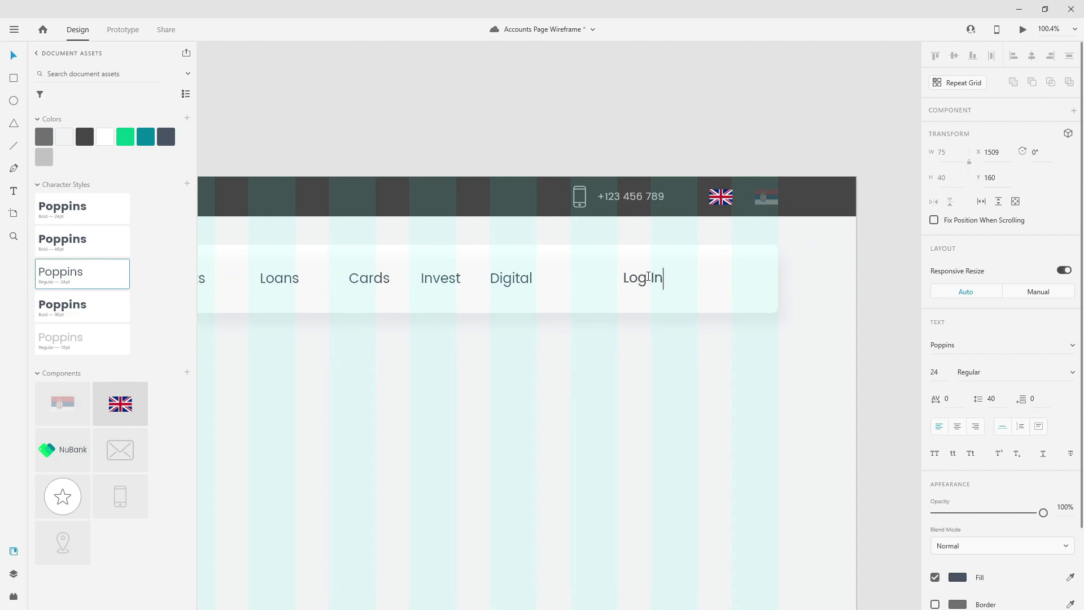
key("Escape")
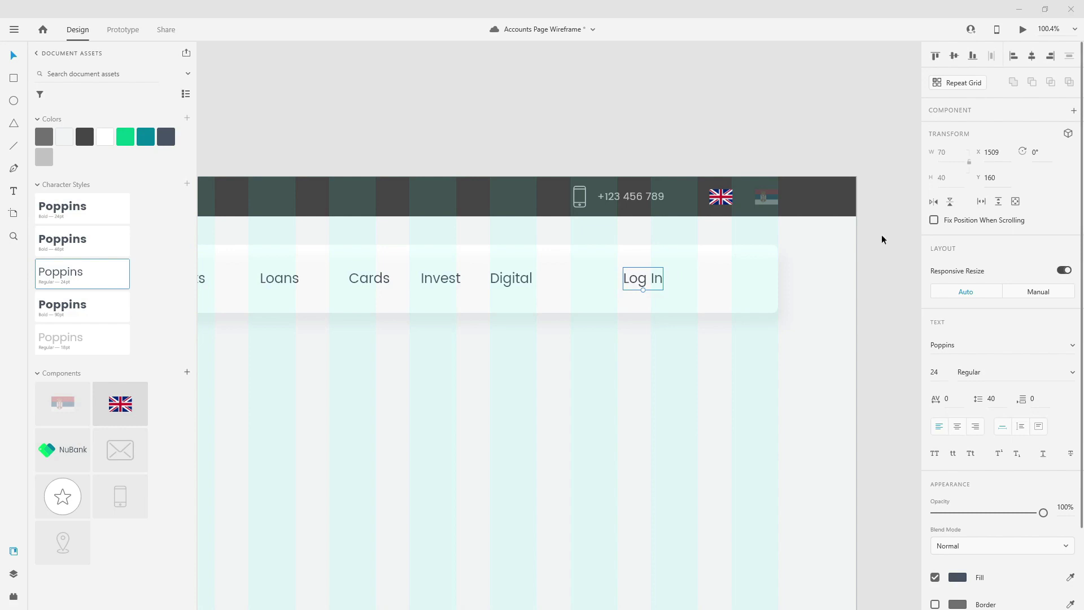
- Draw a rectangle framing the Log In label and size it 224 by 60
left_click(13, 78)
left_click_drag(610, 257, 617, 258)
mouse_move(726, 283)
left_mouse_down()
mouse_move(733, 307)
mouse_move(740, 300)
left_mouse_up()
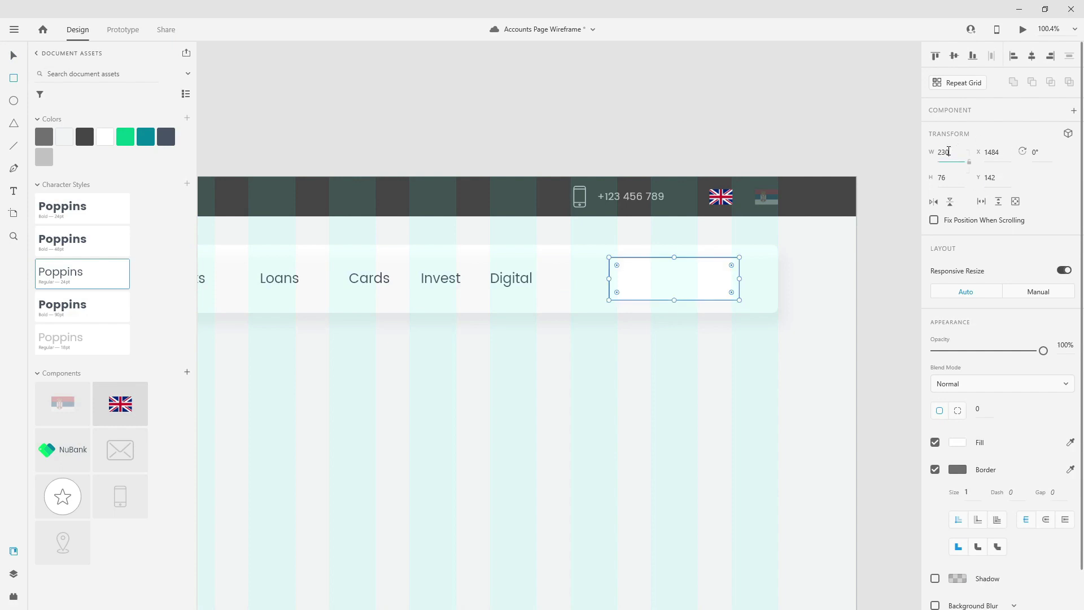
left_click(949, 151)
type("224")
key("Tab")
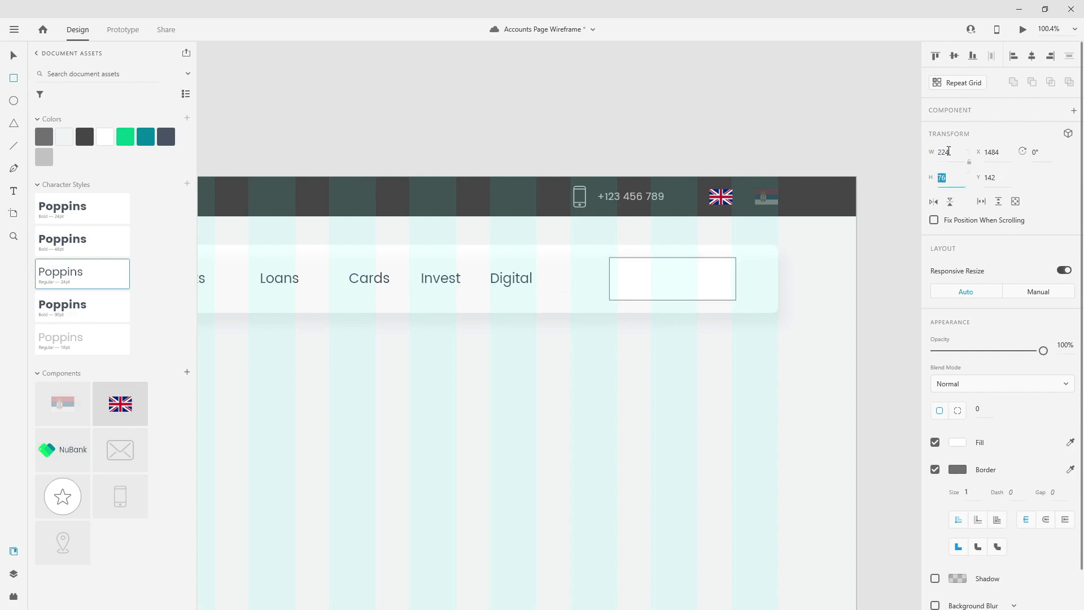
type("7")
type("0")
key("Return")
- Move the rectangle down so it centres on the Log In label
left_click(14, 55)
left_click_drag(653, 270, 733, 273)
scroll(736, 270, "down", 2)
scroll(736, 270, "down", 2)
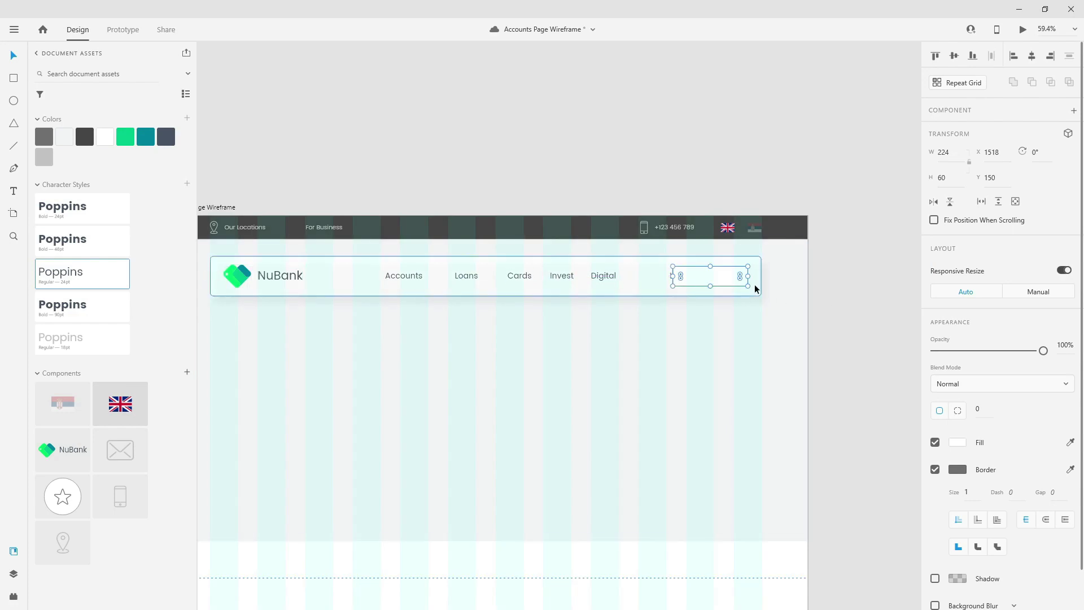
scroll(757, 269, "up", 3)
scroll(758, 268, "up", 4)
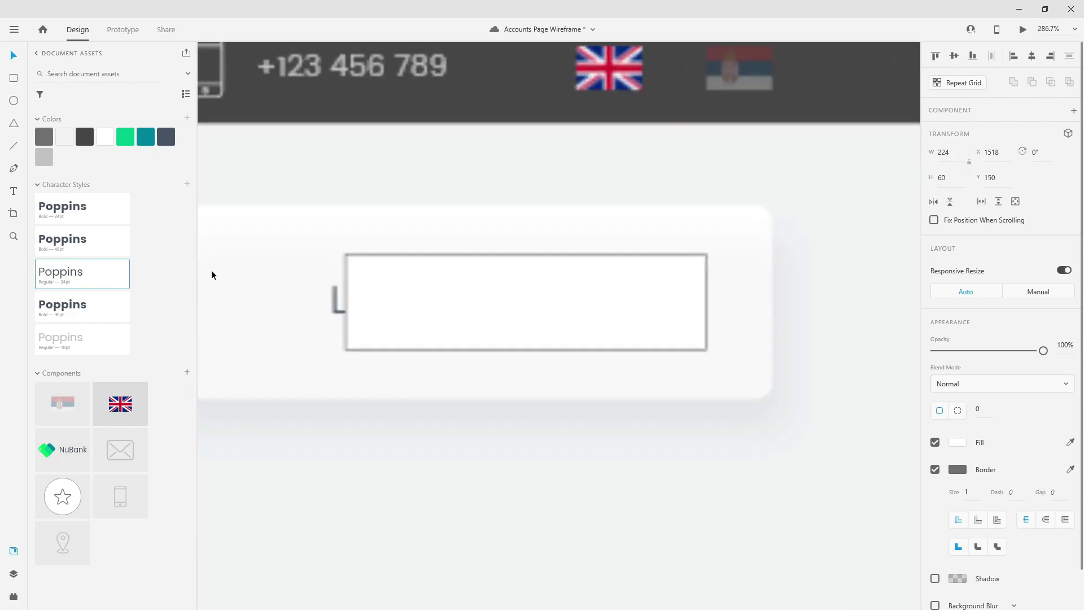
- Move the new rectangle behind the Log In text and rename the header card layer nav_bg
left_click(14, 574)
left_click_drag(61, 100, 65, 229)
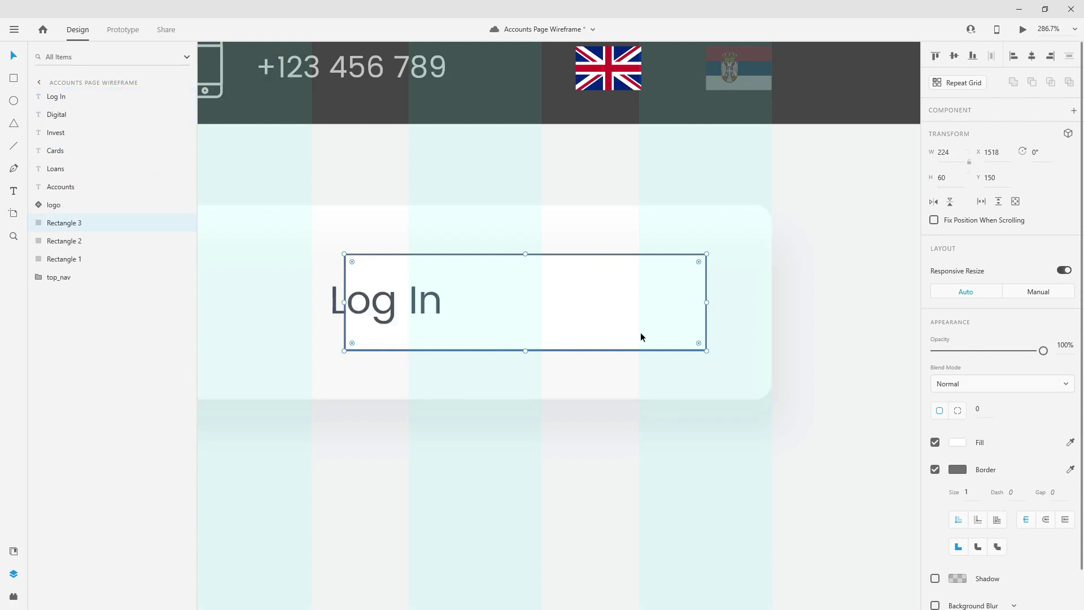
left_click(722, 298)
double_click(70, 240)
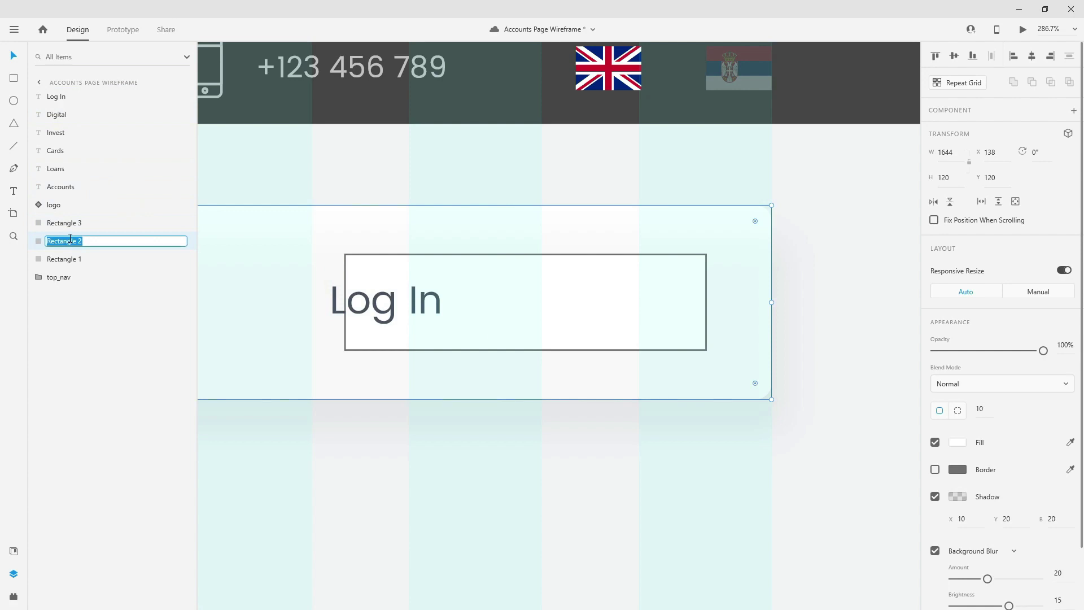
type("nav_bg")
key("Return")
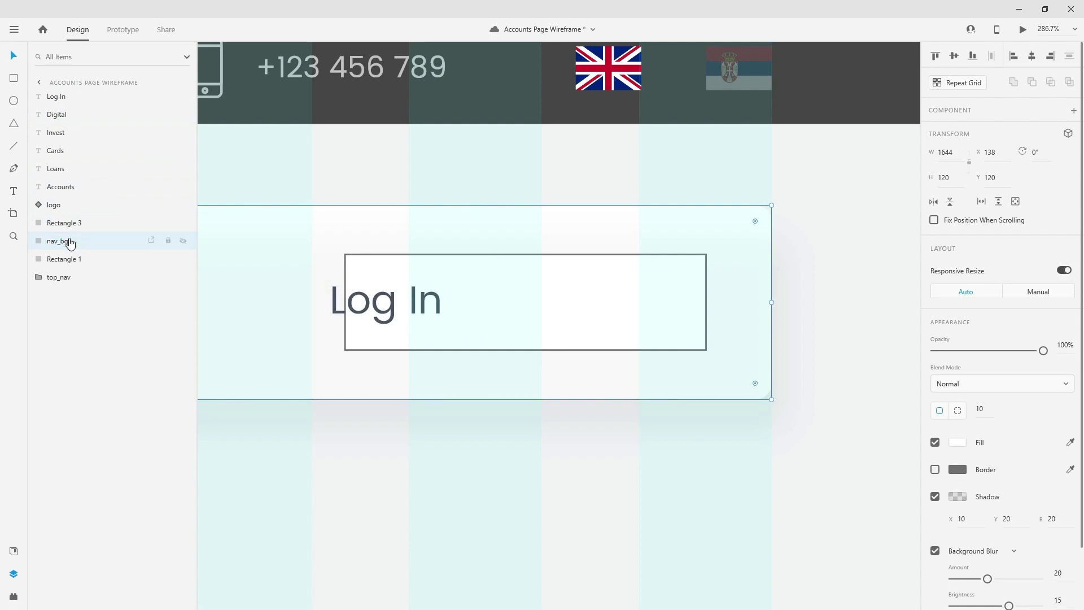
- Rename the page background layer hero_bg and the Log In rectangle btn_bg
left_click(887, 504)
double_click(59, 257)
type("b")
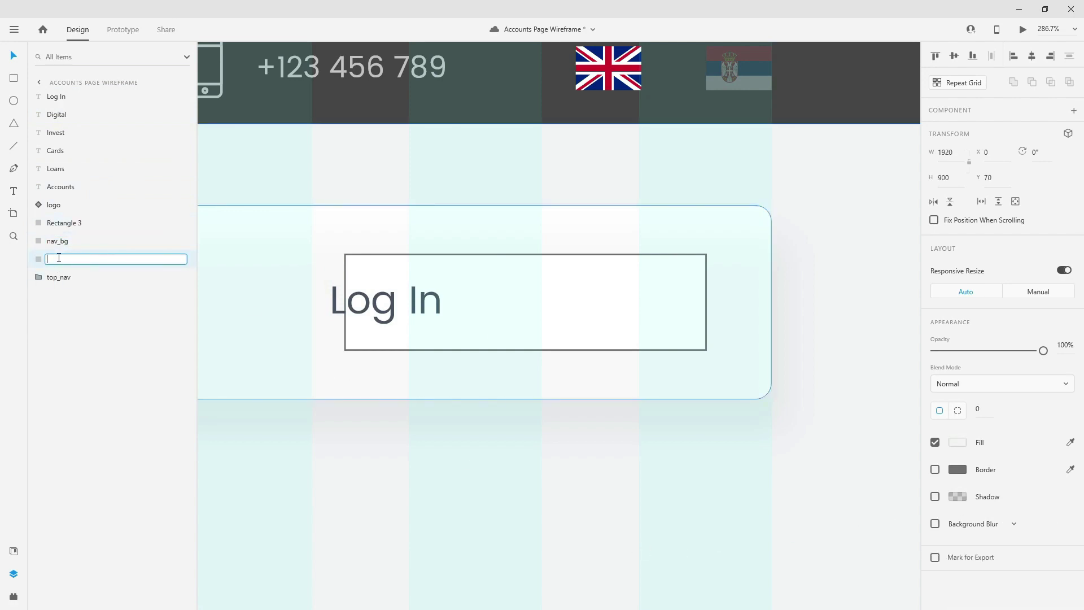
type("ero_bg")
key("Return")
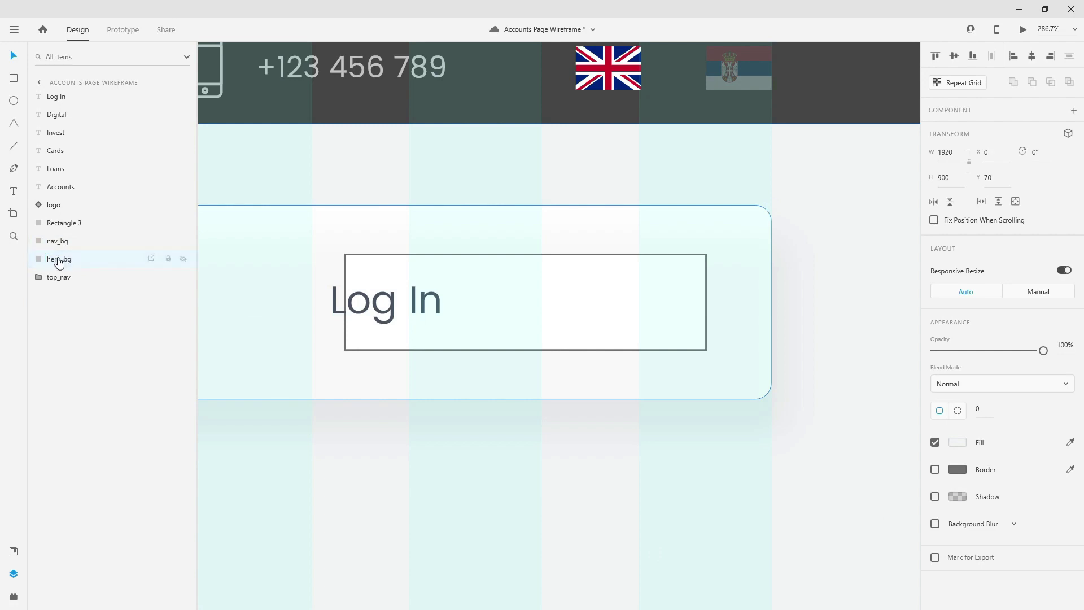
left_click(78, 225)
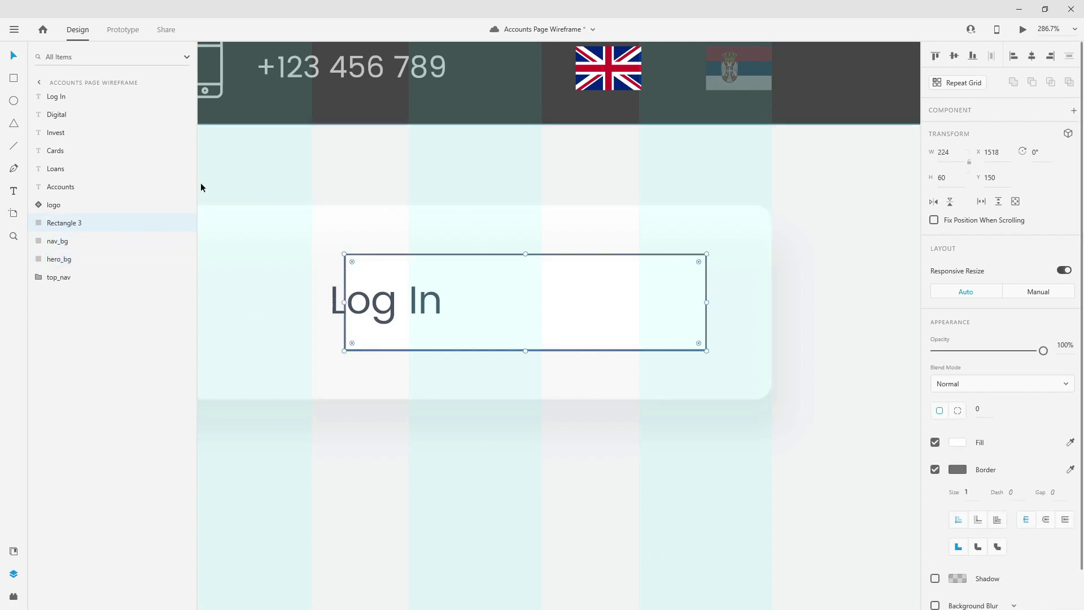
double_click(60, 224)
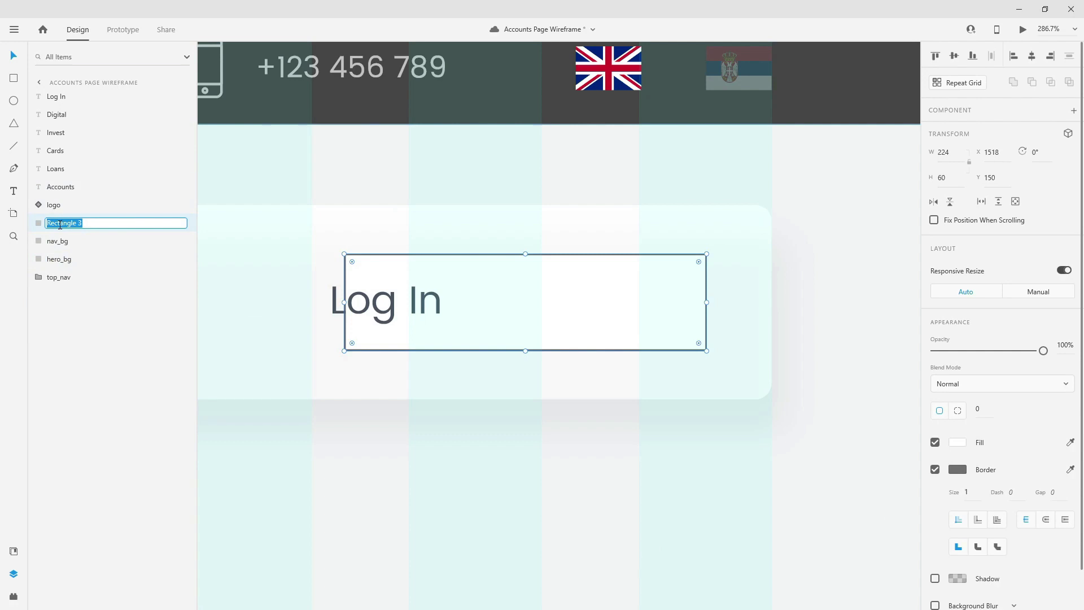
type("btn_bg")
key("Return")
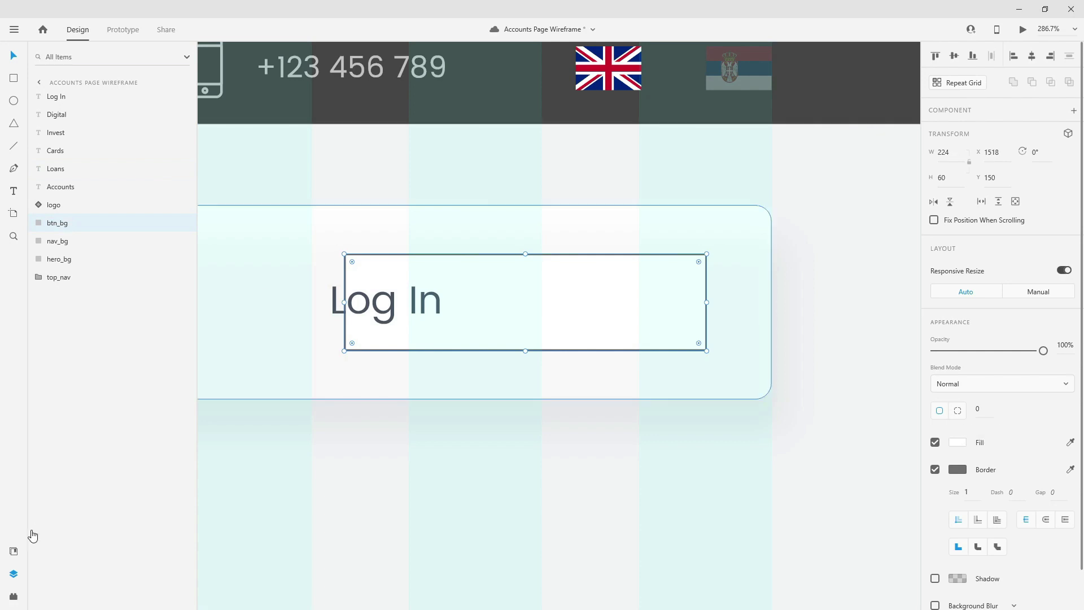
left_click(14, 551)
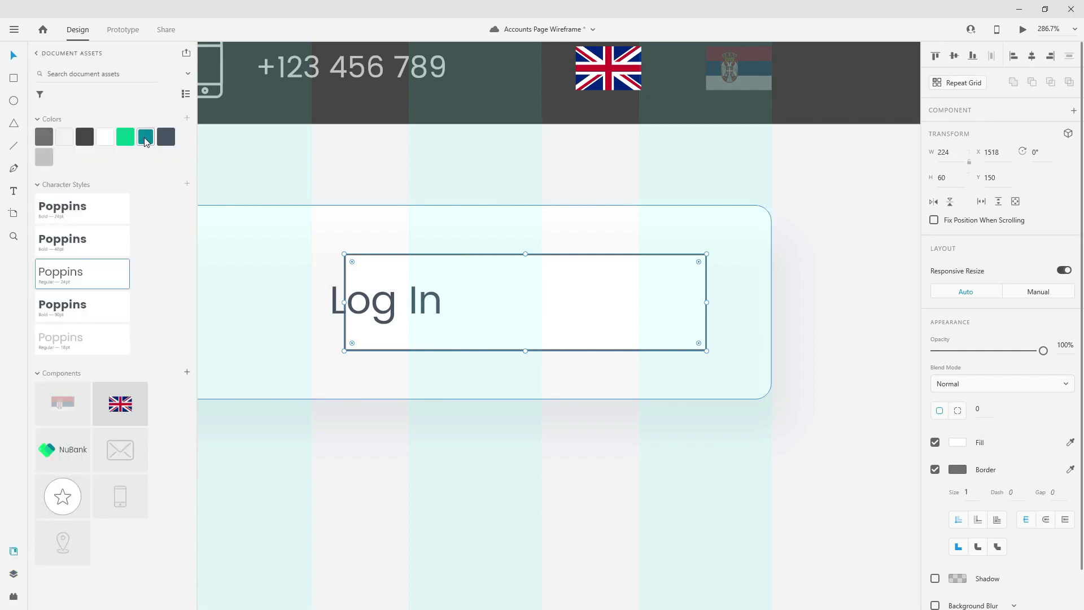
- Fill the button teal and centre the Log In text on it in white
left_click(145, 137)
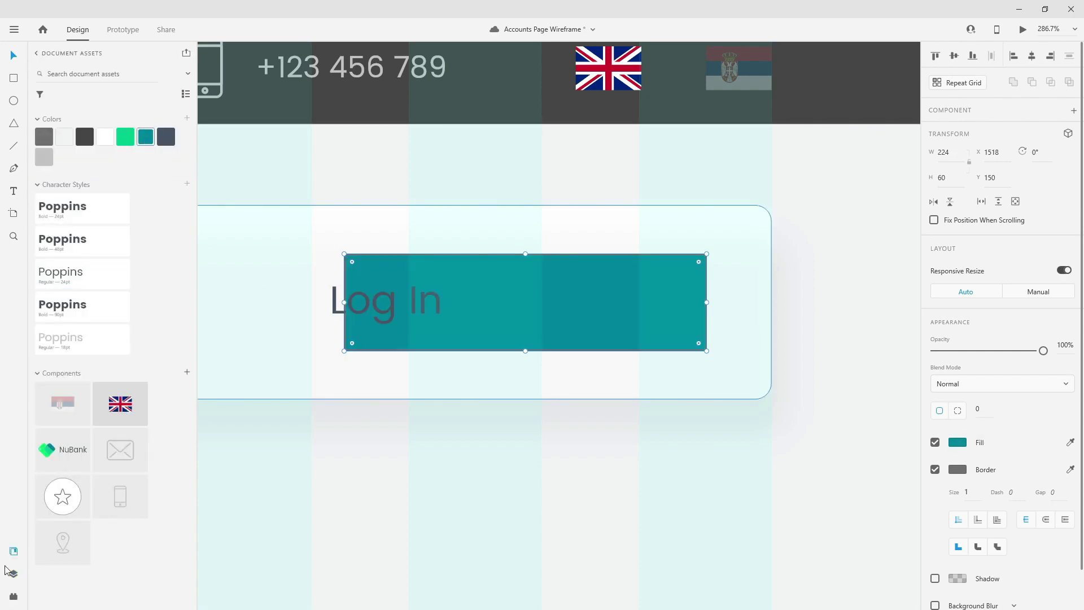
left_click(427, 302)
left_click_drag(427, 301, 566, 293)
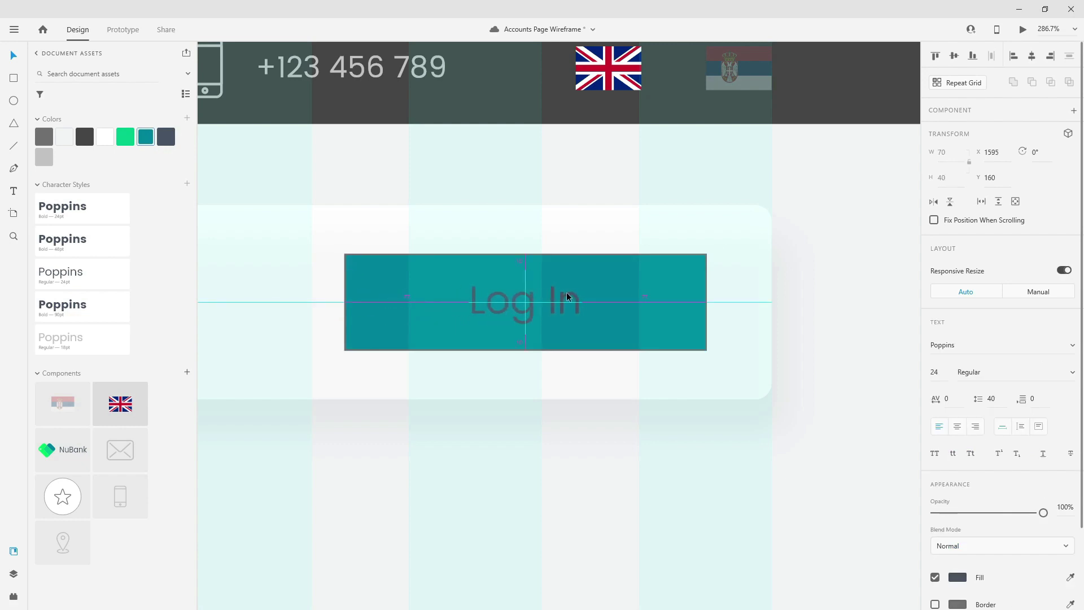
left_click(632, 297, "shift")
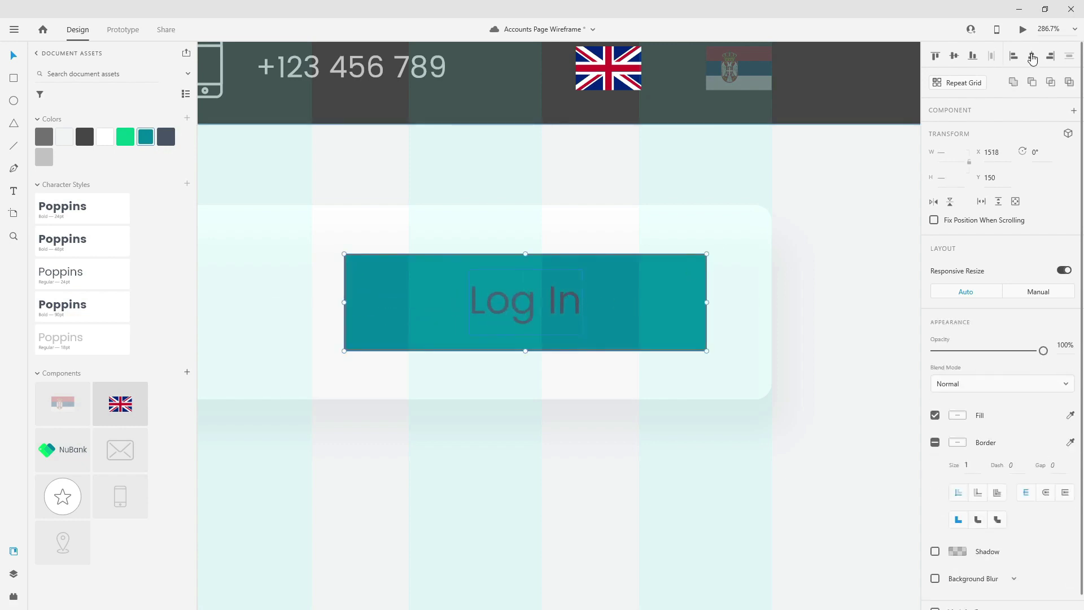
left_click(638, 239)
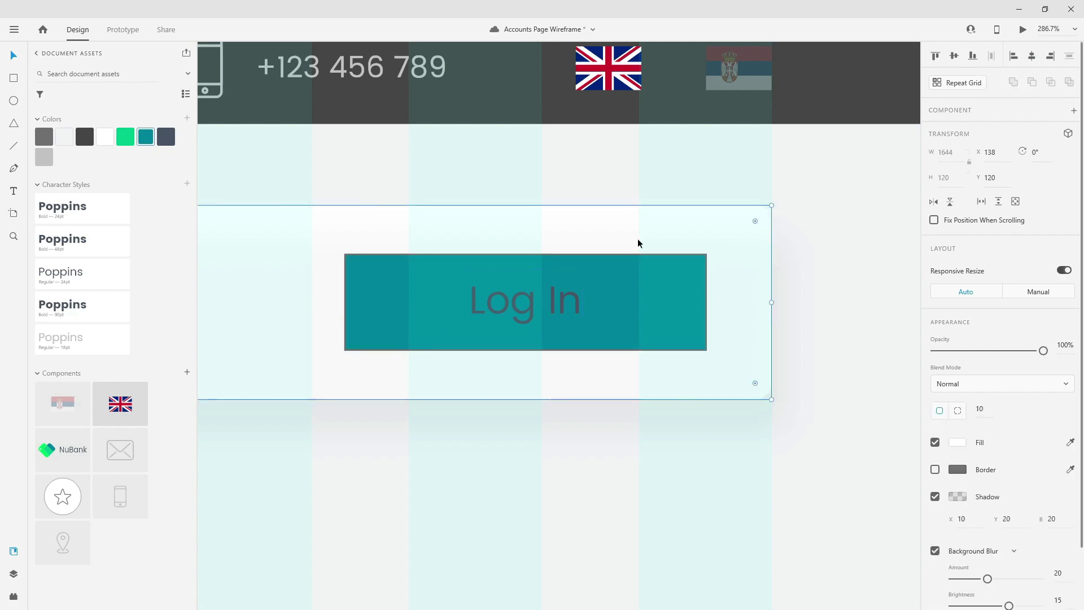
double_click(571, 294)
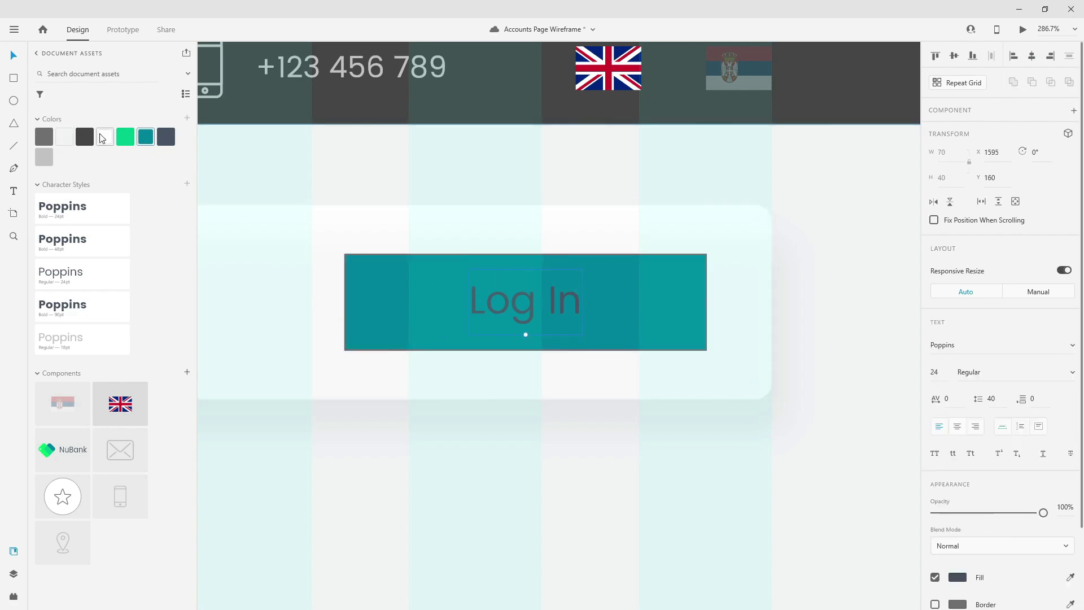
left_click(105, 137)
- Give the teal button rectangle a corner radius of 10 and no border
left_click(375, 318)
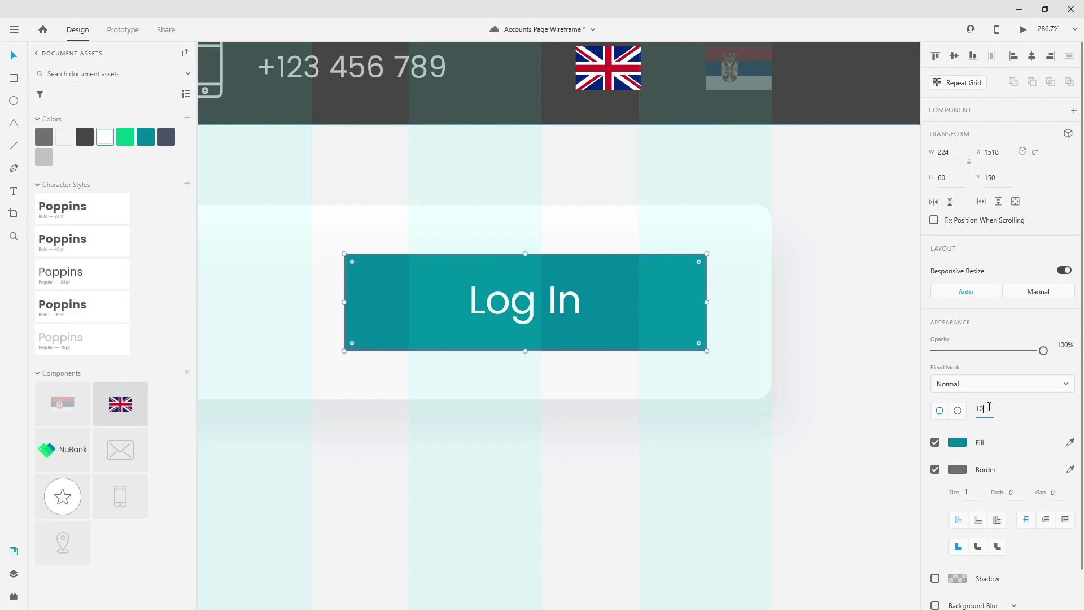
left_click(983, 408)
type("10")
key("Return")
left_click(937, 471)
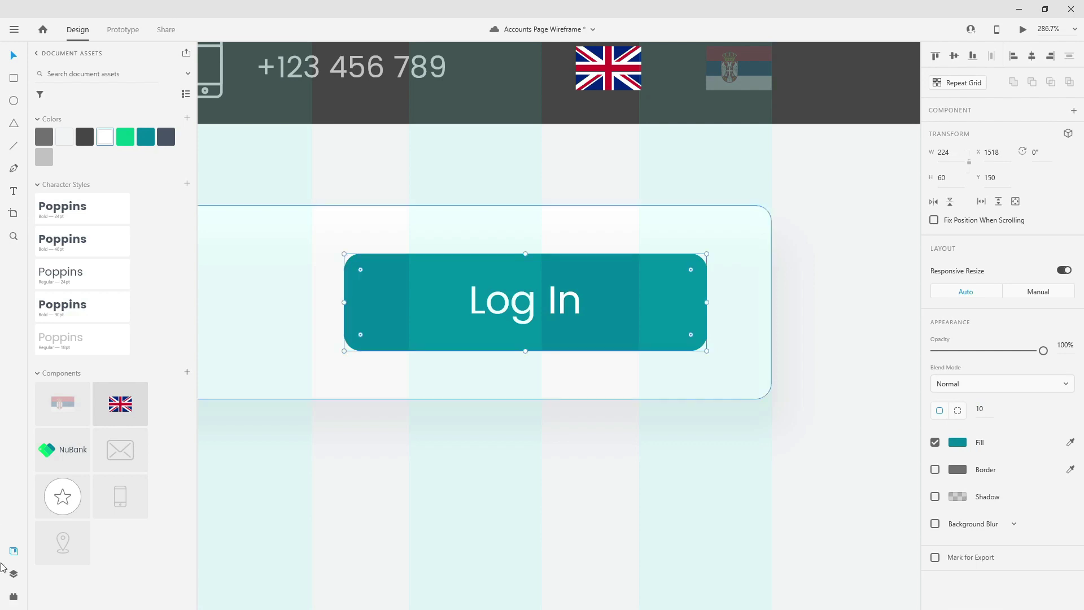
- Group the button with its text and name the group log_in_btn
left_click(14, 574)
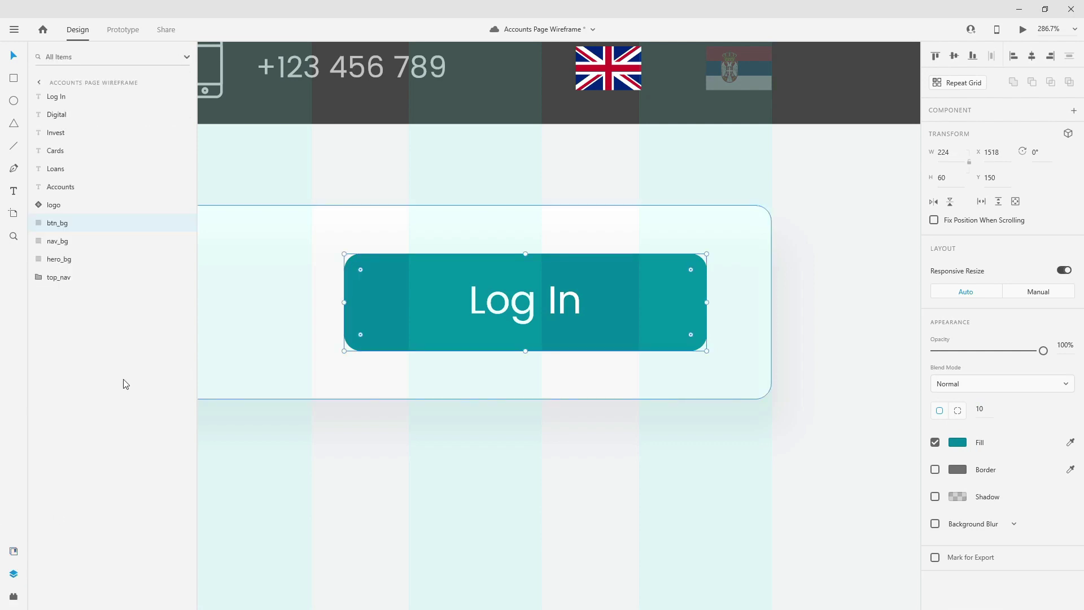
left_click(500, 305, "shift")
key("ctrl+g")
left_click_drag(73, 104, 79, 219)
double_click(68, 205)
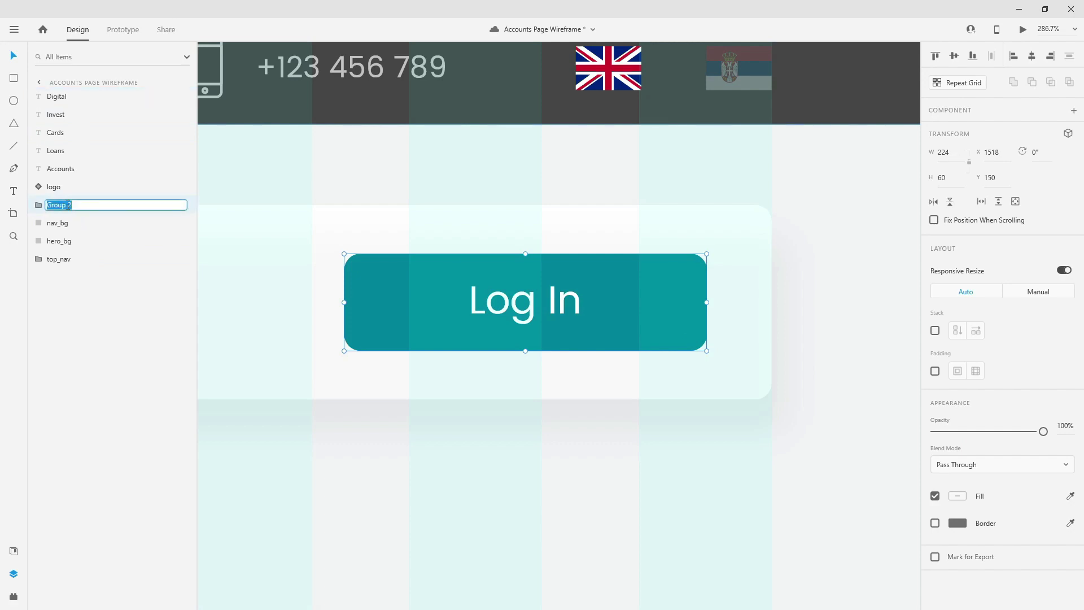
key("BackSpace")
type("log_in_btn")
key("Return")
- Drag the logo layer to the top of the Layers list, then pan across the nav bar
left_click_drag(72, 187, 92, 93)
scroll(787, 235, "down", 10)
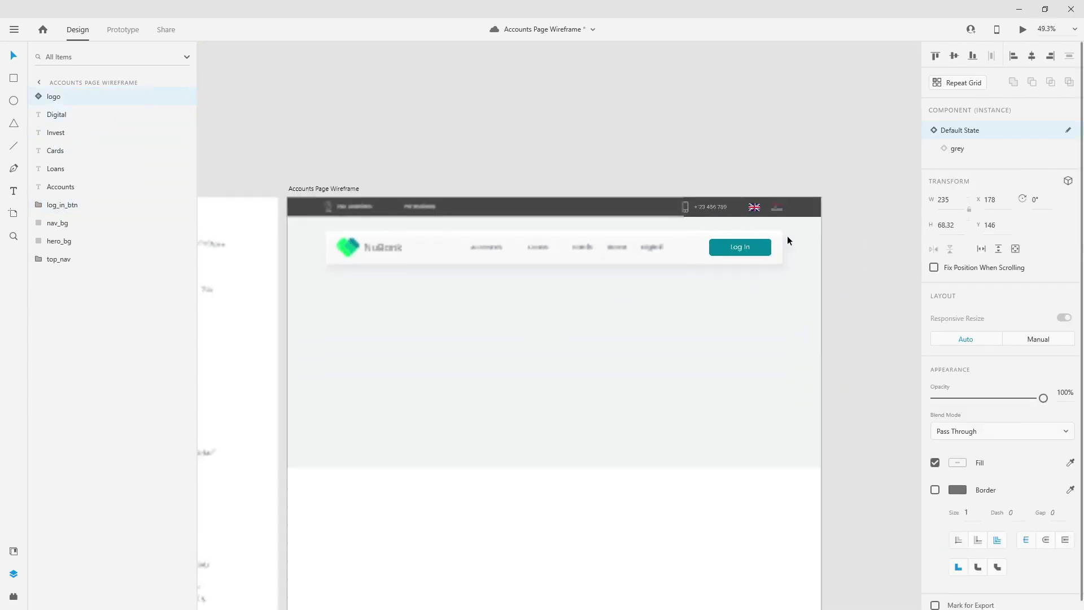
scroll(634, 249, "left", 6)
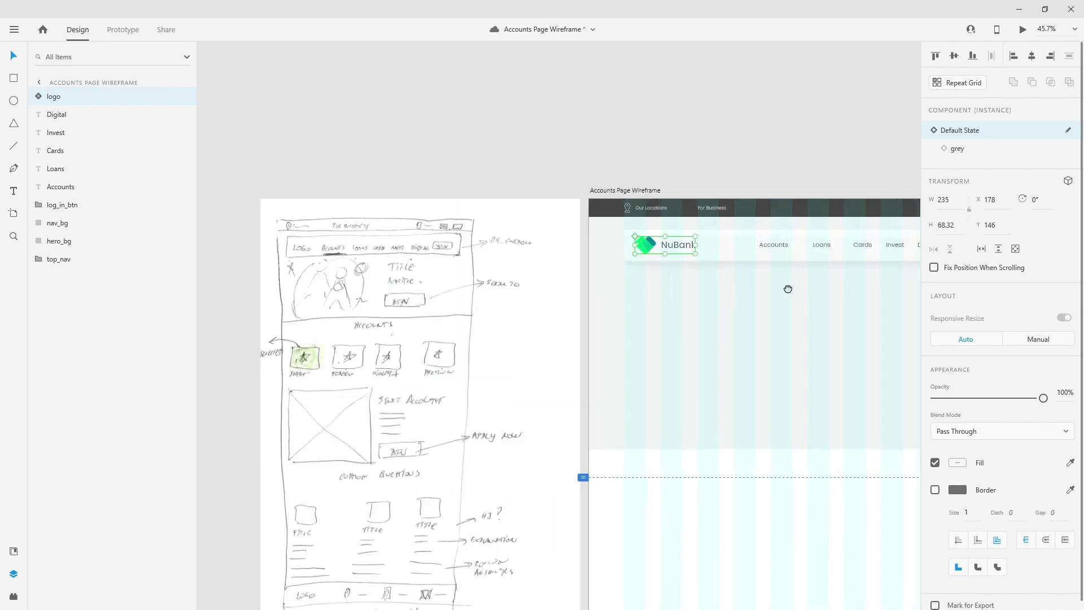
scroll(505, 261, "up", 5)
scroll(409, 247, "up", 2)
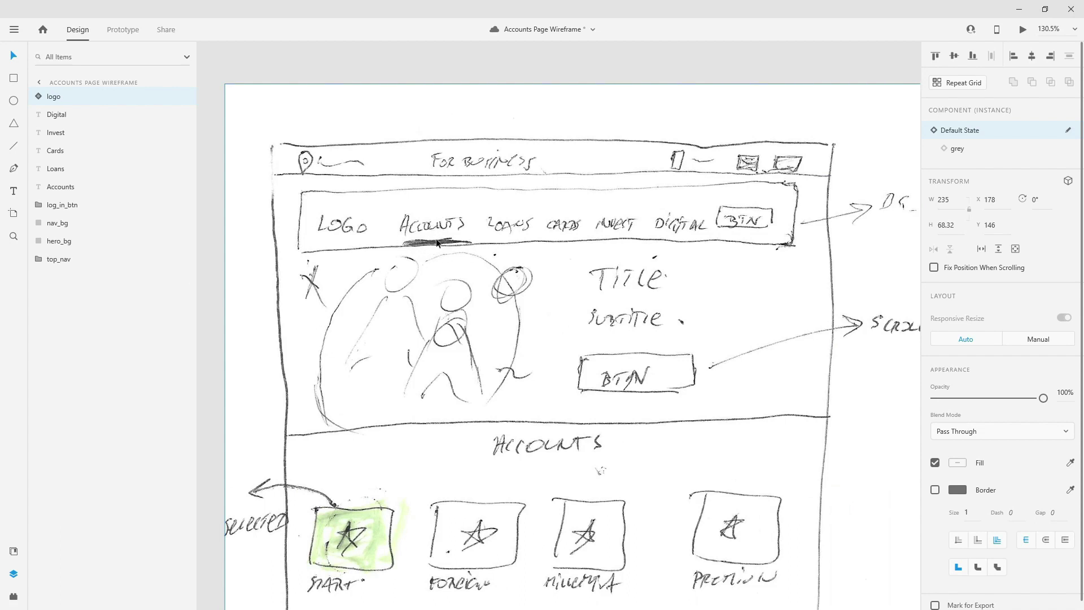
scroll(410, 269, "down", 6)
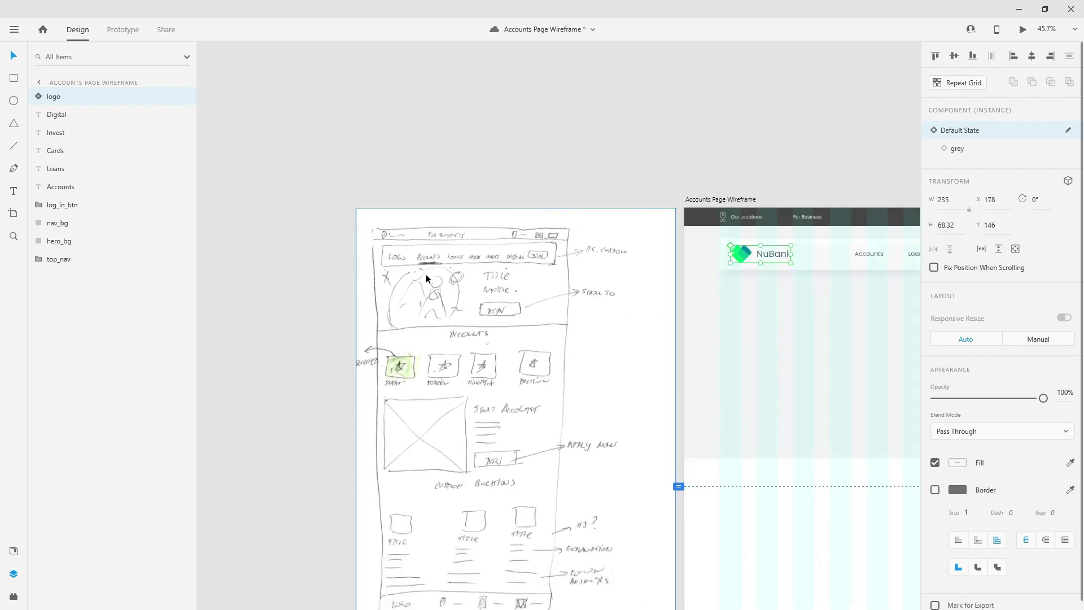
left_click_drag(823, 263, 645, 275)
scroll(706, 283, "right", 3)
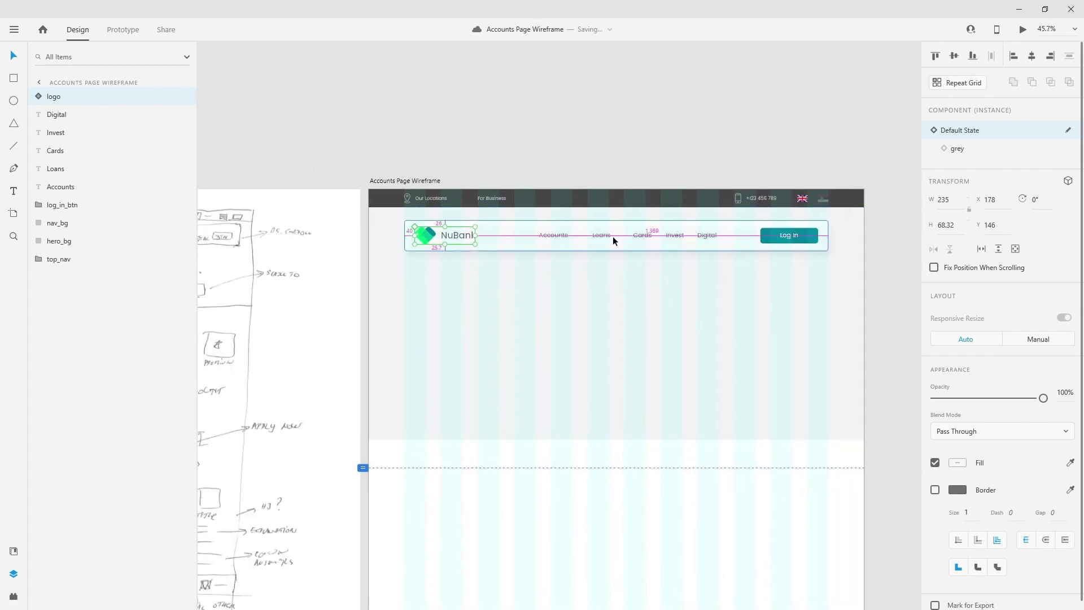
scroll(612, 236, "up", 3)
scroll(520, 231, "up", 5)
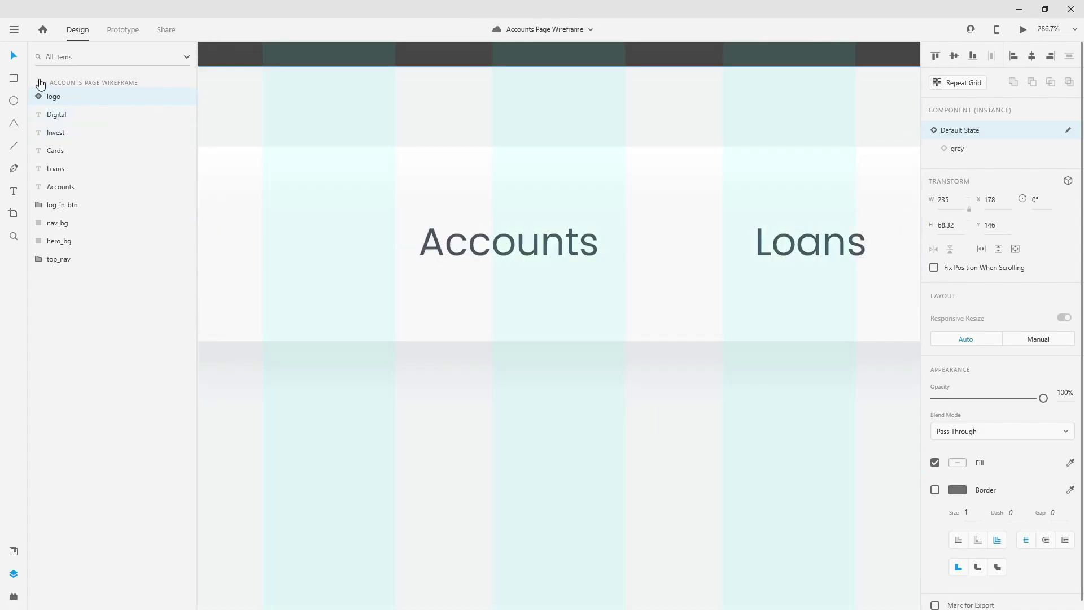
- Draw a 5 px high bar under the Accounts link and move it to the card's bottom edge
left_click(20, 83)
scroll(485, 286, "up", 1)
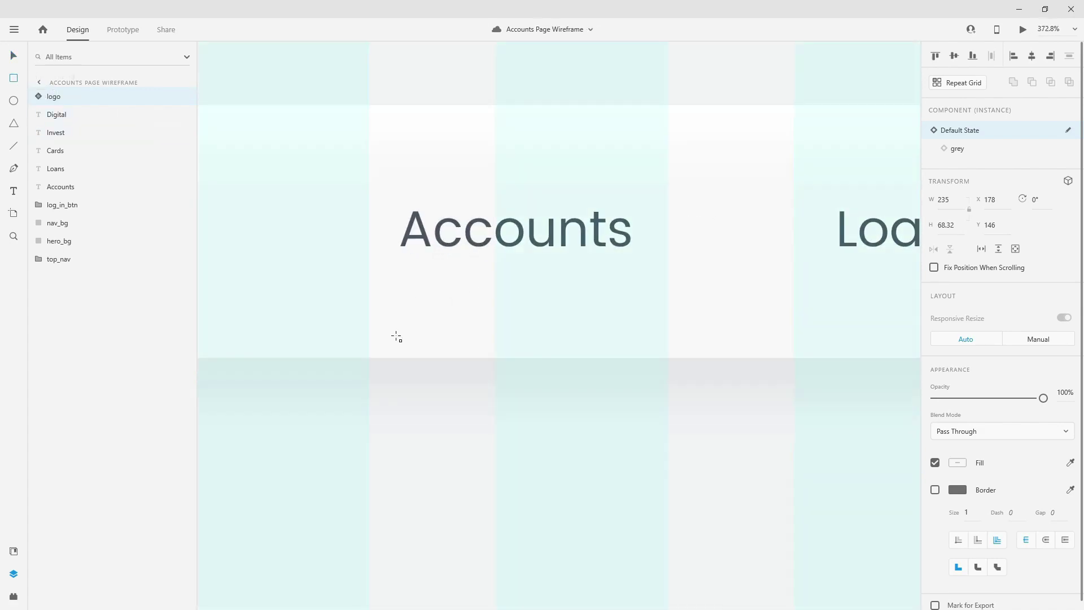
mouse_move(400, 341)
left_mouse_down()
mouse_move(702, 371)
mouse_move(634, 358)
left_mouse_up()
left_click_drag(399, 348, 399, 348)
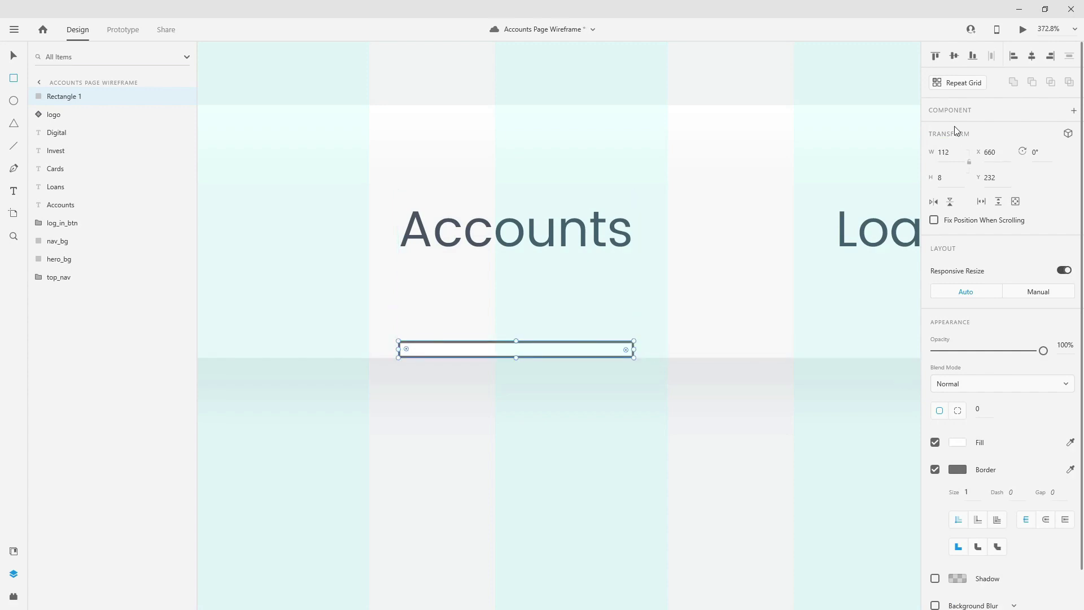
type("5")
key("Return")
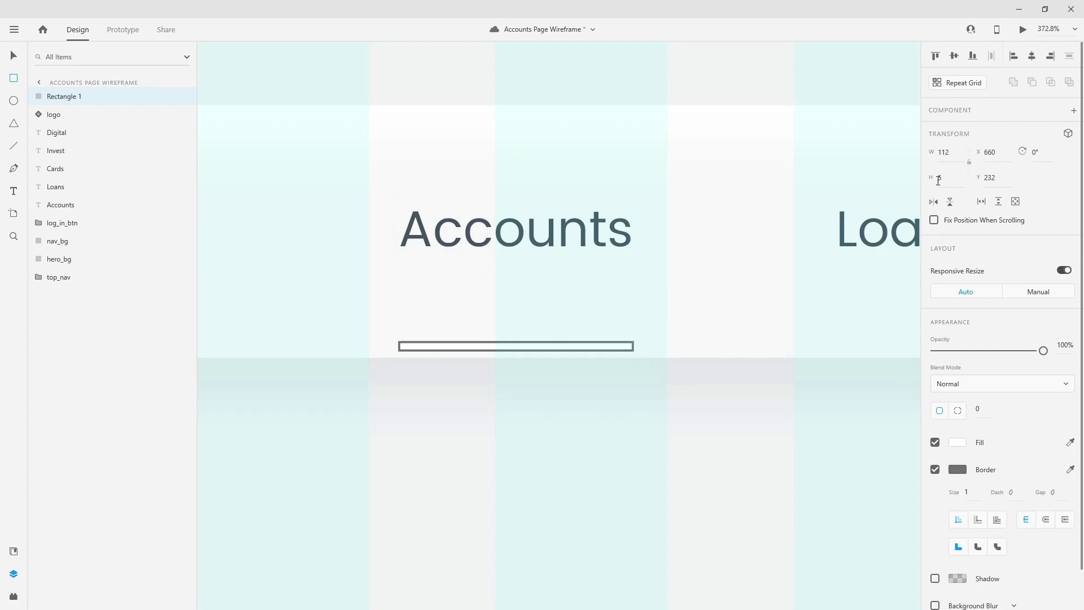
key("v")
left_click_drag(561, 344, 562, 351)
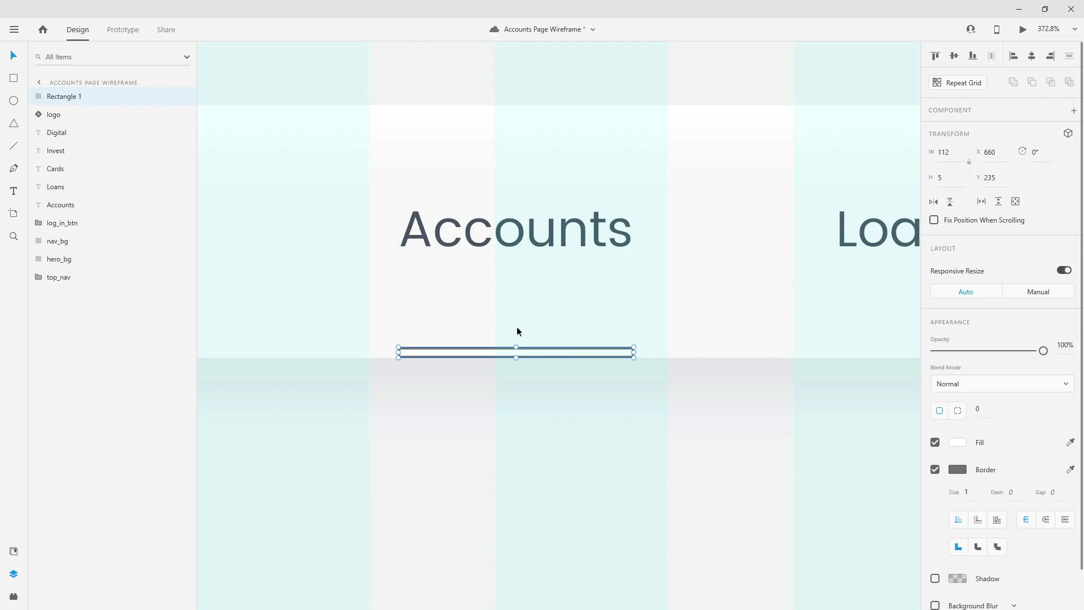
- Colour the Accounts text and the underline bar teal from Assets, and remove the bar's border
left_click(508, 232)
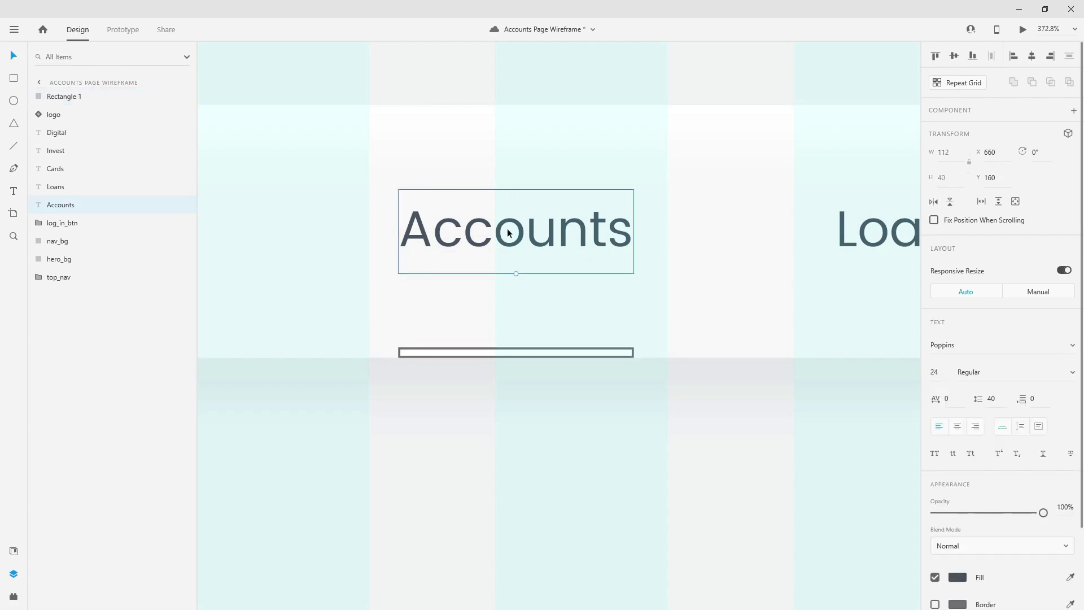
left_click(14, 551)
left_click(144, 138)
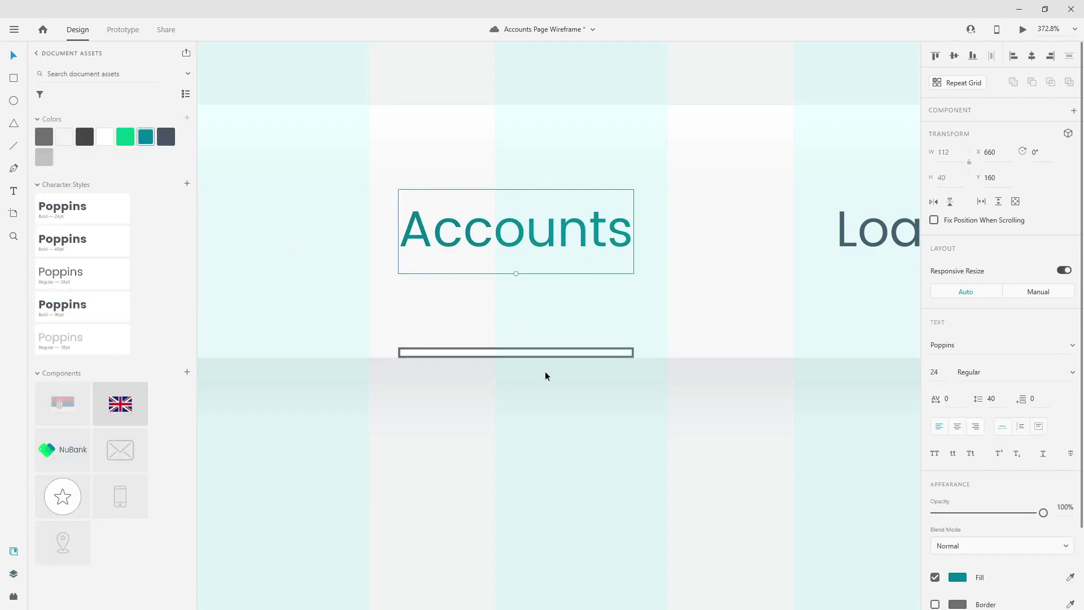
left_click(557, 351)
left_click(145, 137)
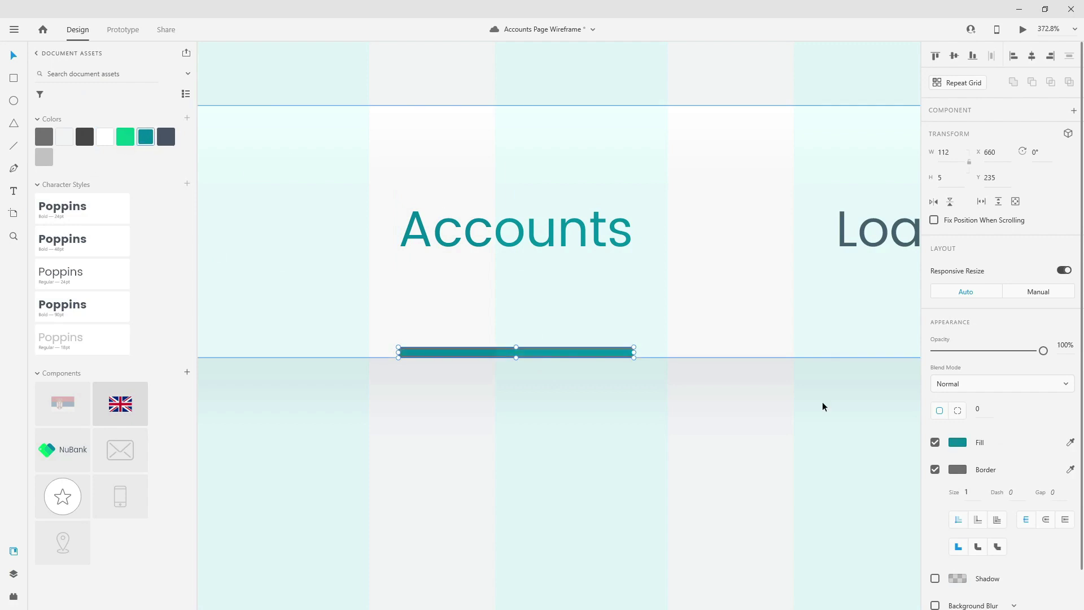
left_click(935, 470)
- Give the underline bar a corner radius of 50 and show the artboard's layout grid
scroll(661, 403, "down", 3)
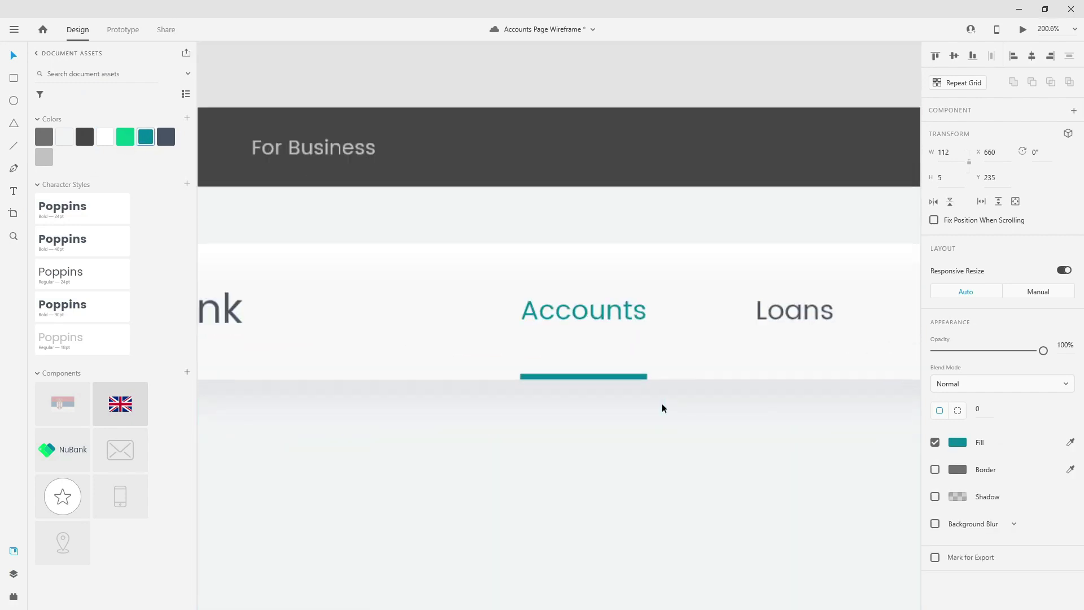
scroll(662, 404, "up", 4)
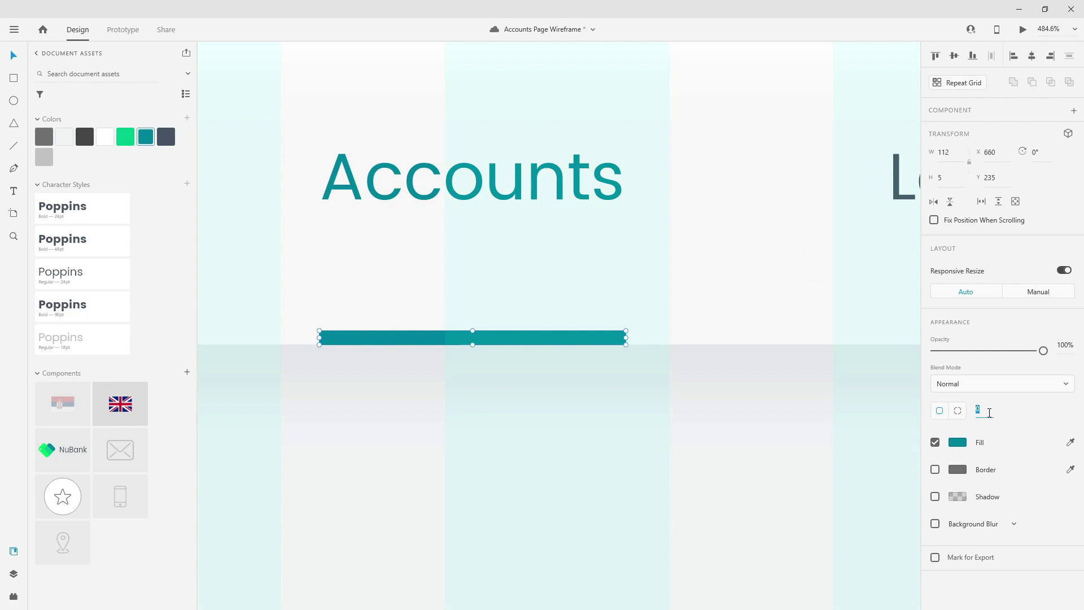
key("Return")
type("50")
key("Return")
scroll(321, 340, "down", 2)
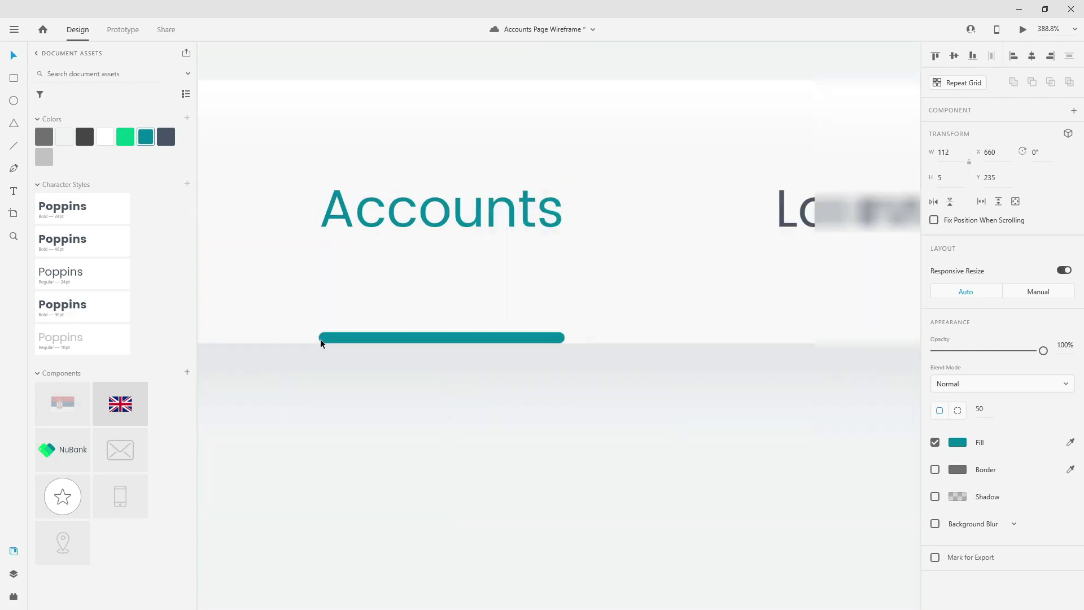
scroll(354, 371, "down", 10)
key("ctrl+shift+apostrophe")
scroll(606, 373, "up", 3)
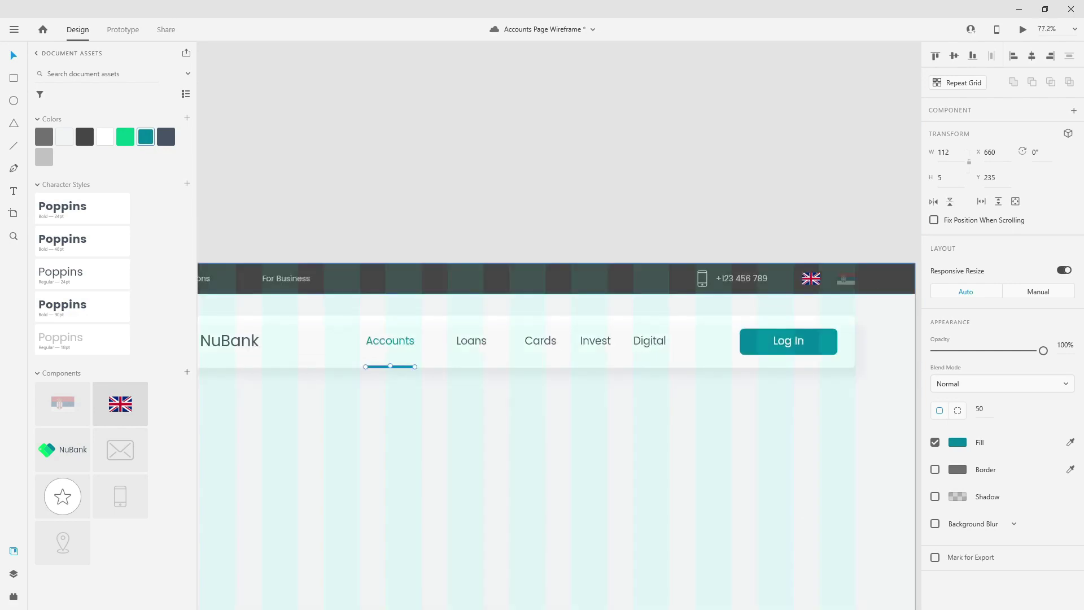
- Move the Digital label right to sit 80 px from Log In, then marquee-select the nav labels
left_click(660, 345)
scroll(731, 339, "up", 2)
left_click_drag(623, 343, 672, 345)
key("Right")
key("Right")
key("Right")
key("Right")
key("Right")
key("Right")
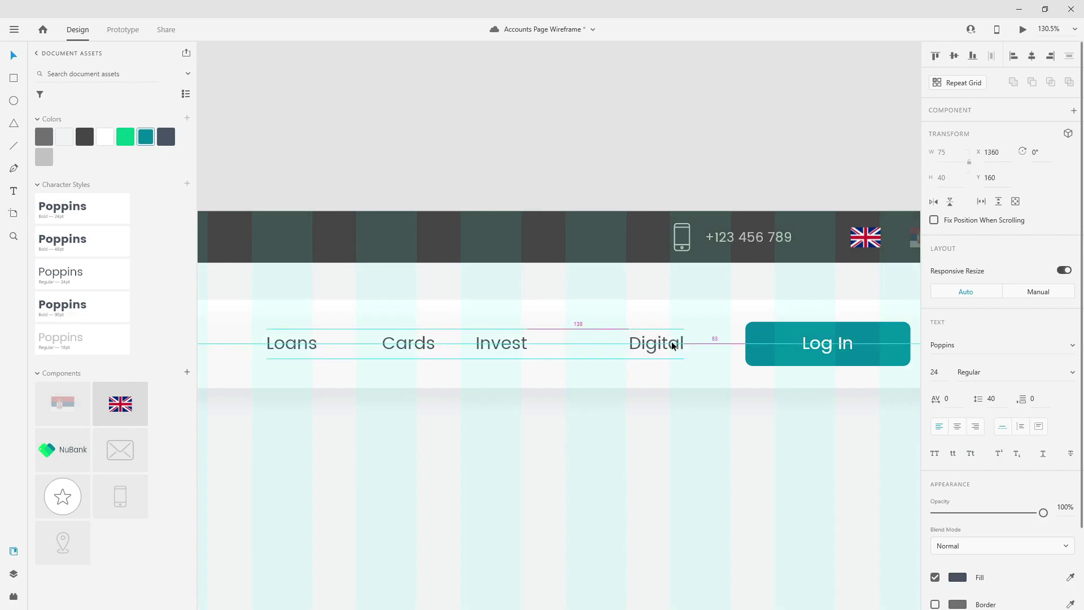
key("Right")
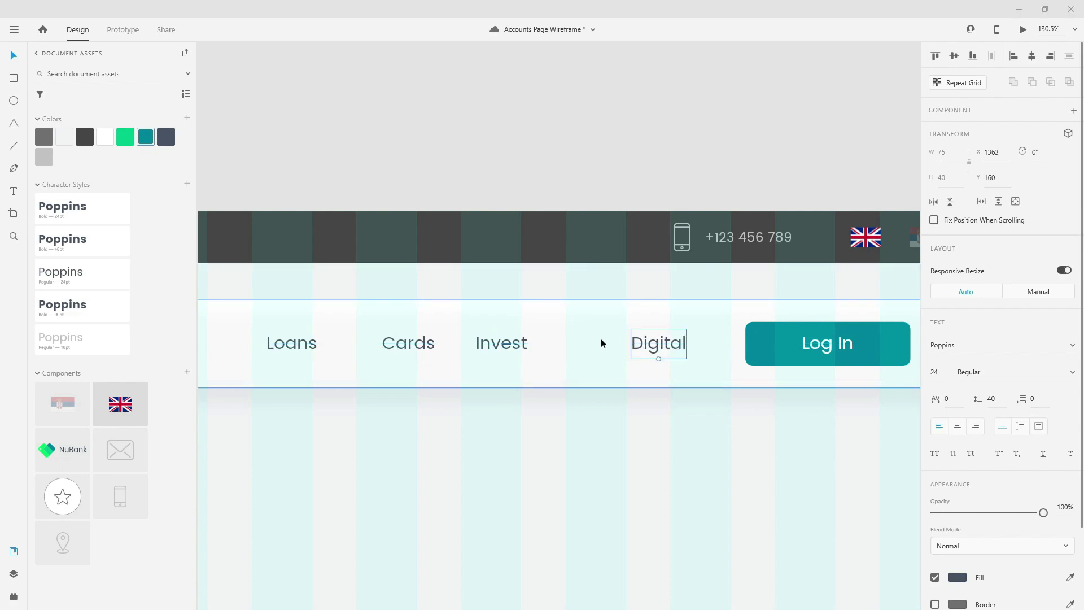
scroll(734, 361, "down", 4)
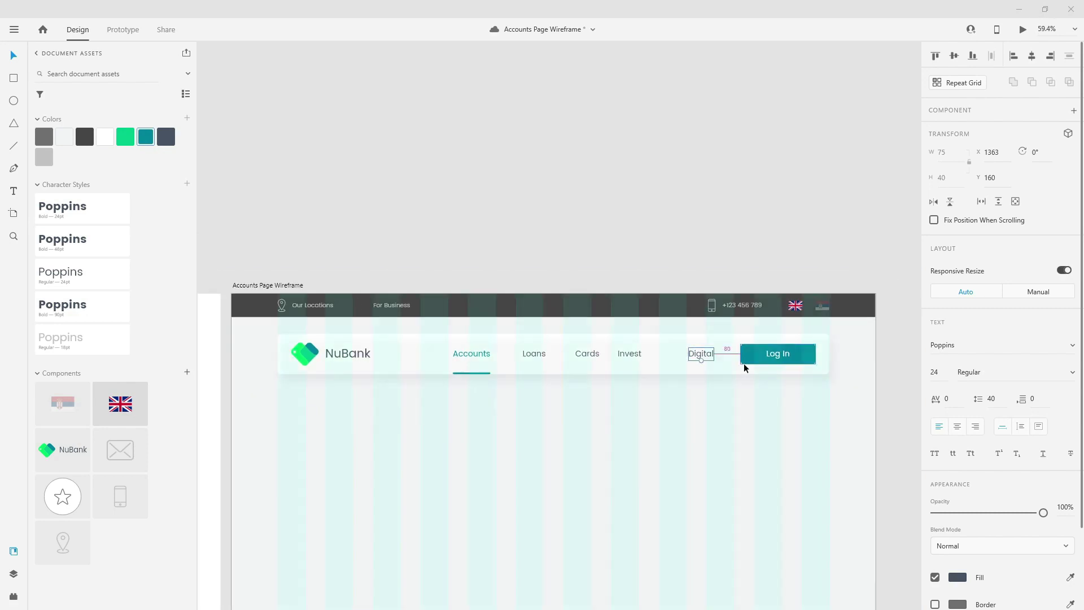
left_click(632, 354)
left_click_drag(685, 351, 390, 352)
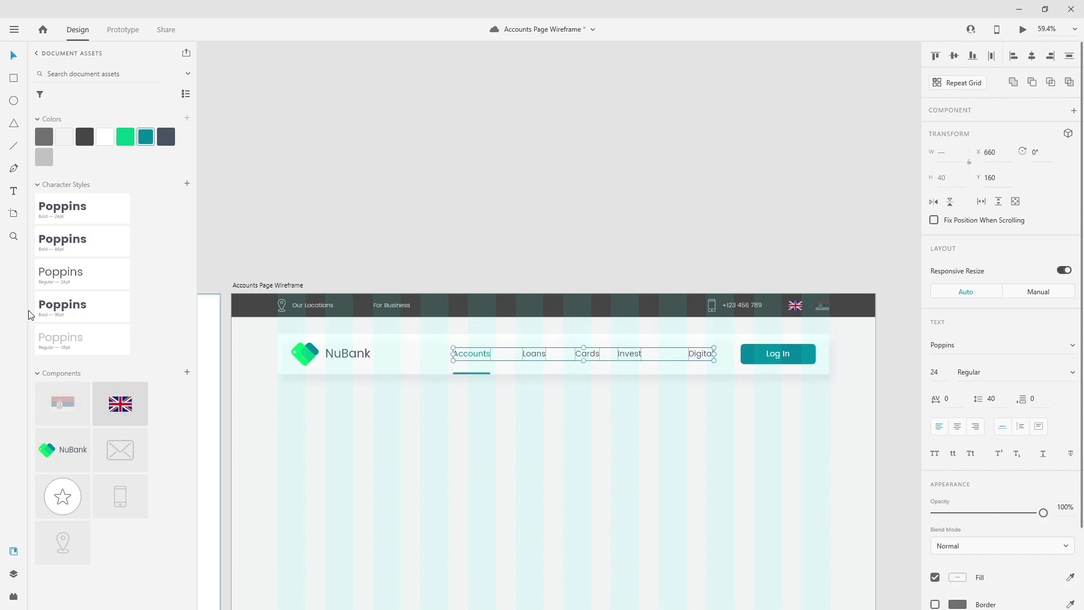
- Make the nav labels 18pt Poppins Regular in dark slate and shift them toward Log In
left_click(48, 346)
left_click(166, 137)
scroll(658, 399, "up", 4)
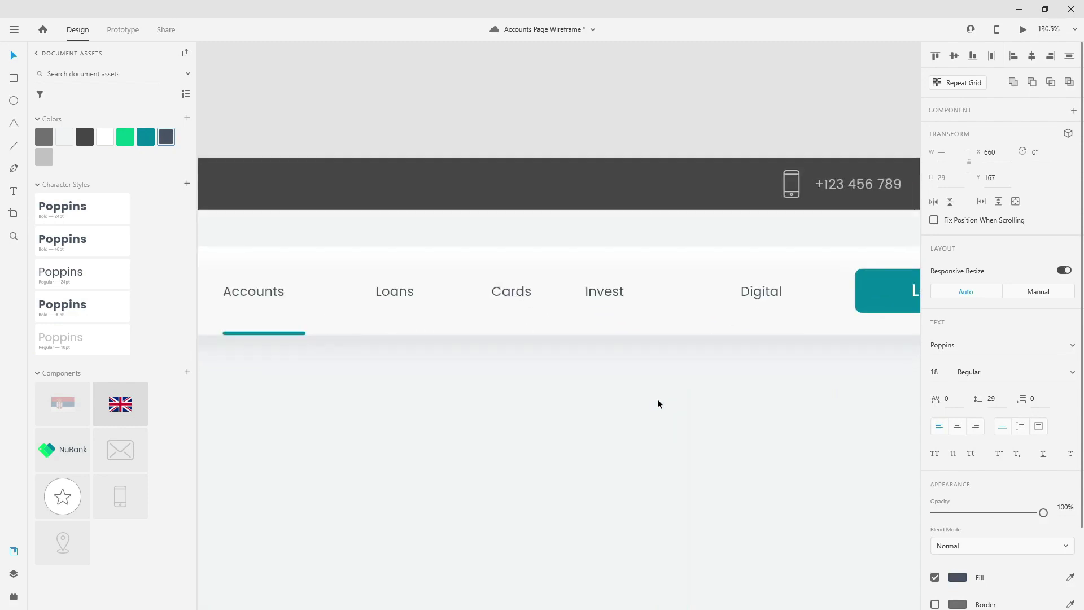
left_click_drag(772, 292, 847, 293)
key("shift+Left")
key("shift+Left")
key("shift+Left")
key("shift+Left")
key("shift+Left")
key("shift+Left")
key("shift+Left")
key("shift+Left")
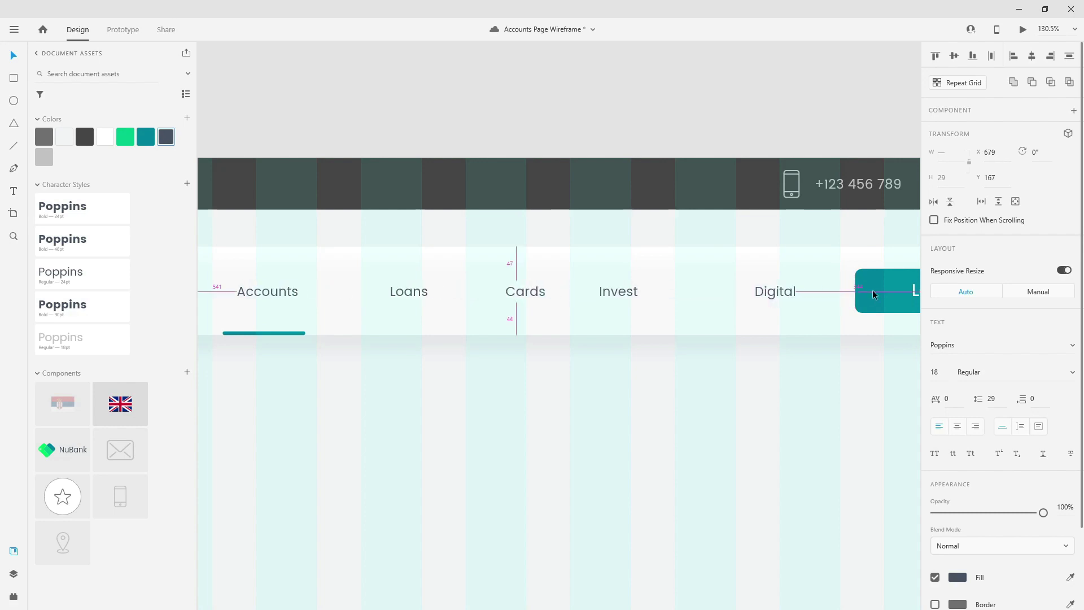
- Space Digital, Invest, Cards, Loans and Accounts 80 px apart and centre the teal underline under Accounts
left_click(764, 288, "shift")
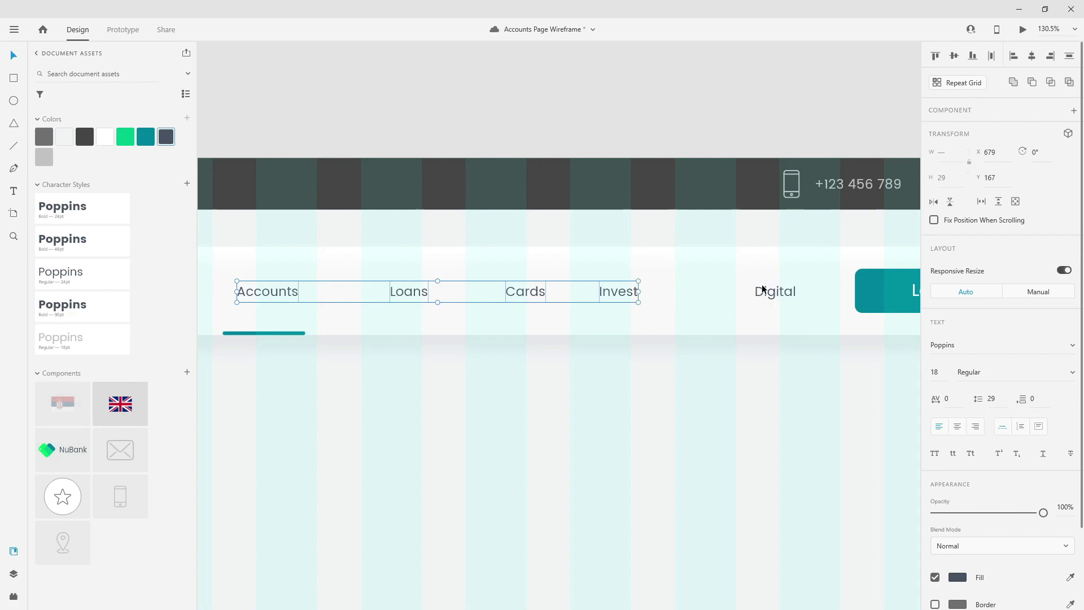
left_click_drag(610, 288, 671, 294)
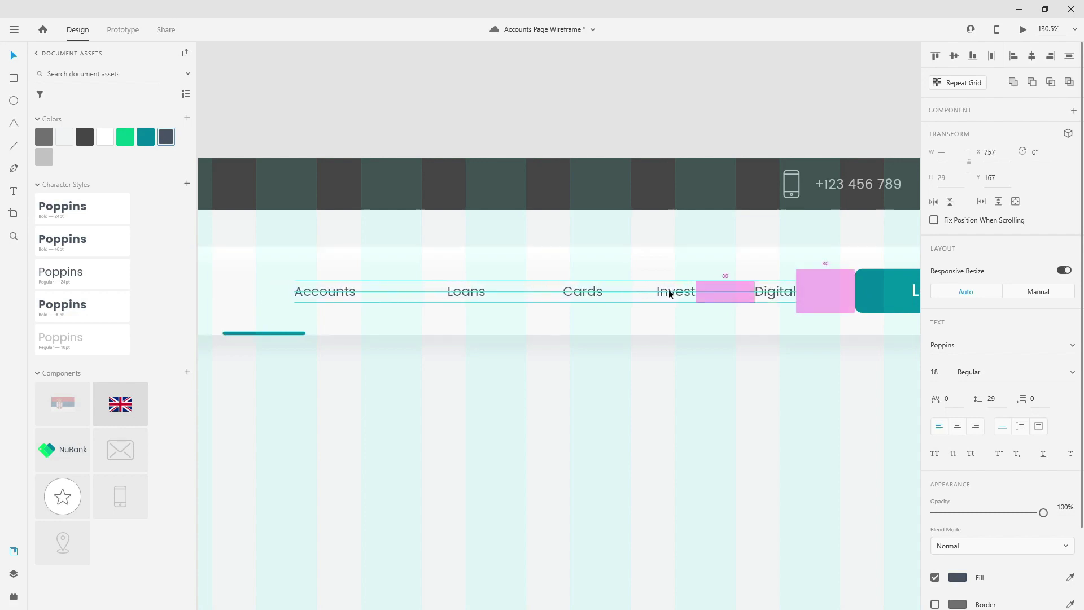
left_click(670, 294, "shift")
left_click_drag(601, 294, 576, 296)
left_click(576, 296, "shift")
left_click_drag(466, 293, 487, 293)
left_click_drag(344, 290, 377, 290)
left_click_drag(297, 330, 416, 331)
- Trim the teal underline to the 84 px width of Accounts and colour the Accounts label teal
scroll(342, 307, "up", 5)
scroll(305, 297, "up", 7)
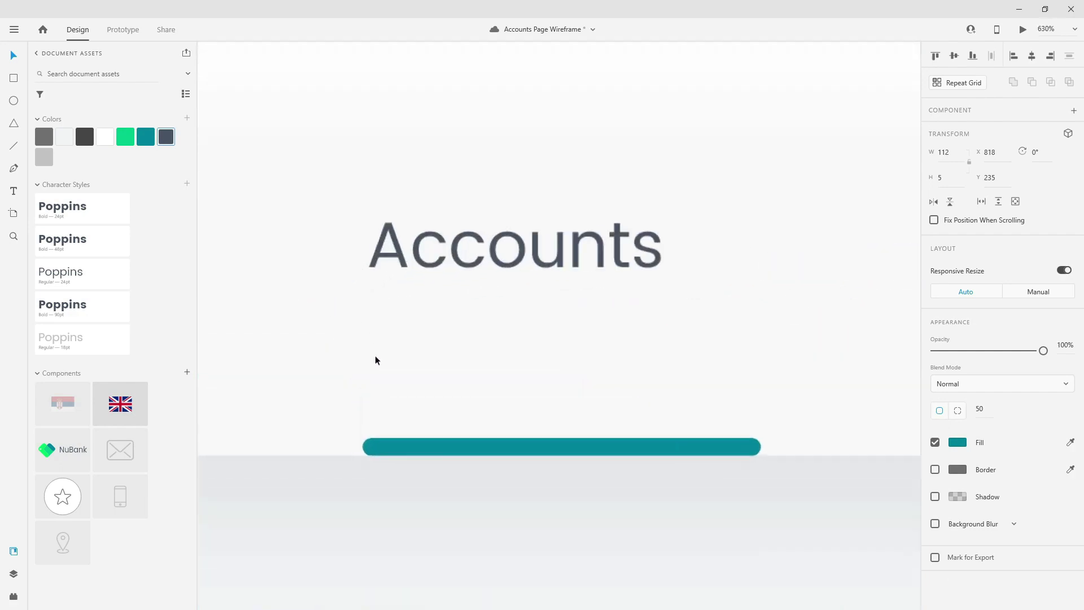
left_click_drag(361, 448, 367, 448)
left_click_drag(762, 446, 665, 440)
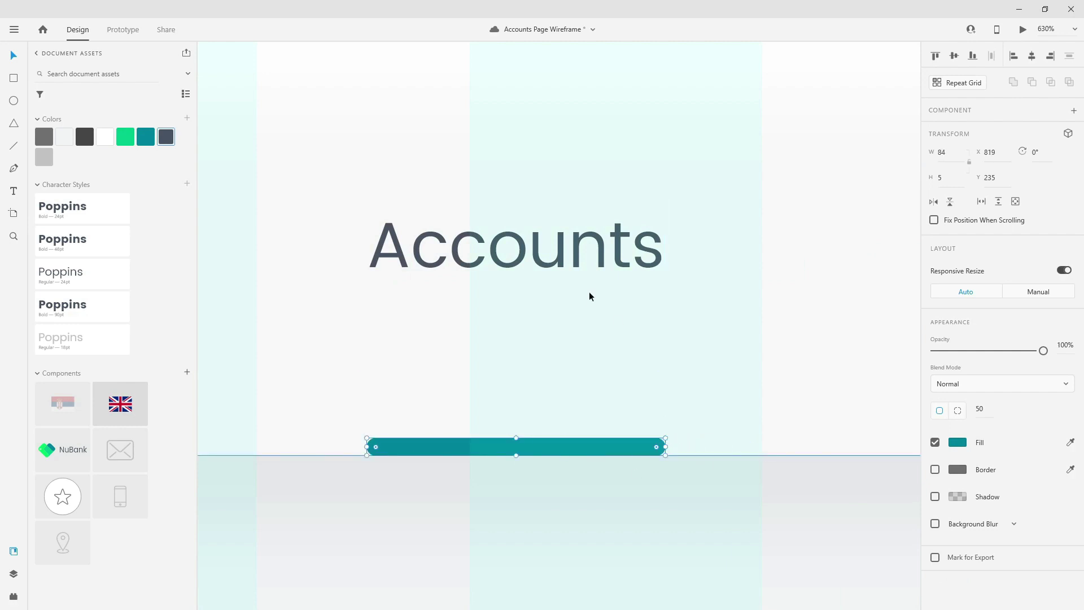
left_click(588, 291)
left_click(145, 137)
scroll(616, 284, "down", 10)
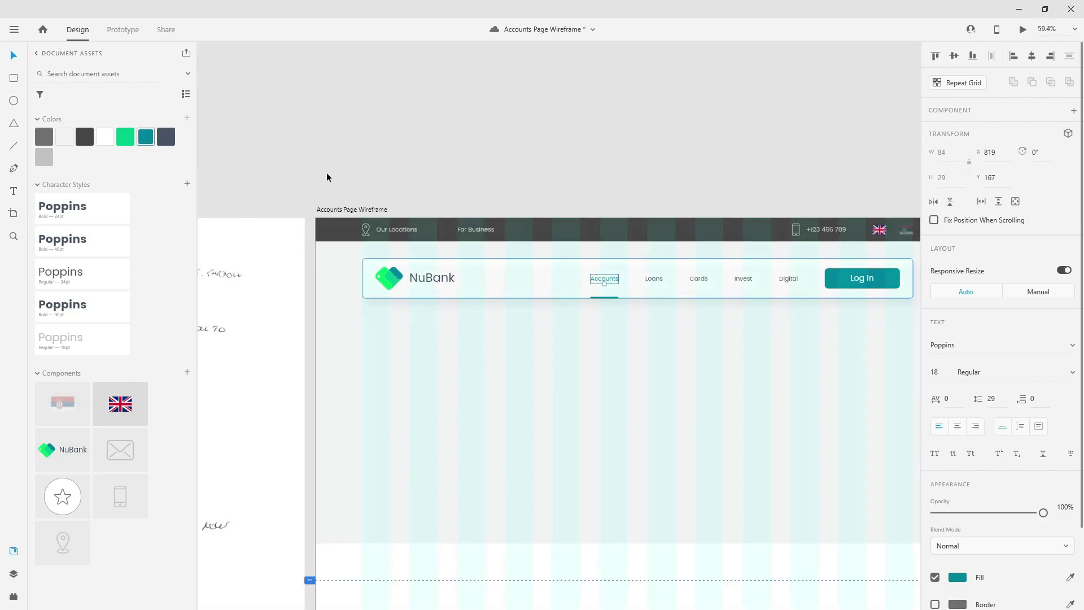
- Rename the Rectangle 1 layer to 'selector' and move it below Digital
left_click(14, 574)
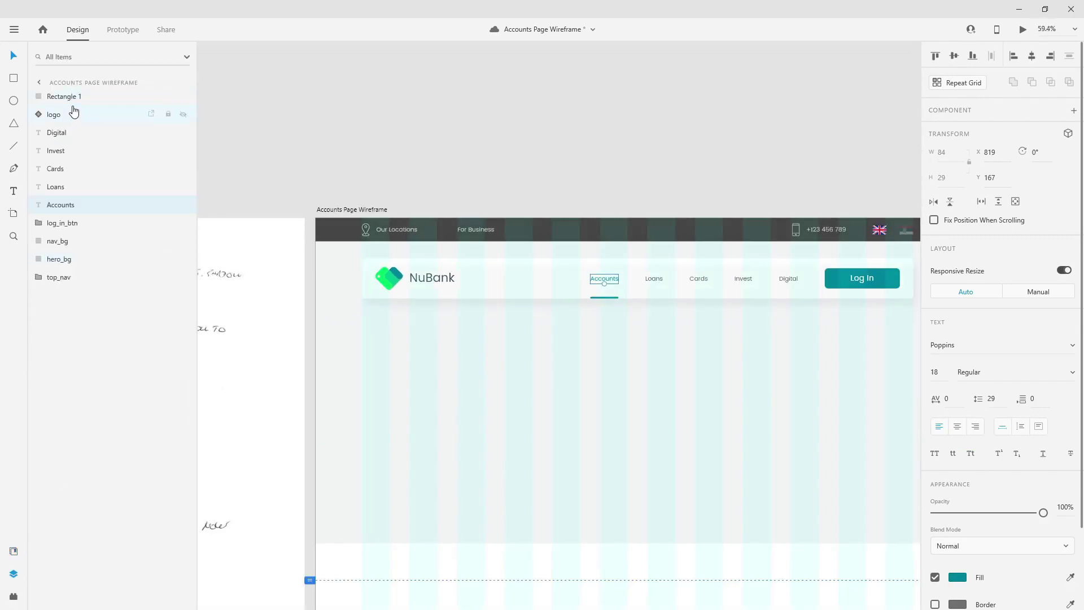
left_click(75, 97)
double_click(76, 99)
type("s")
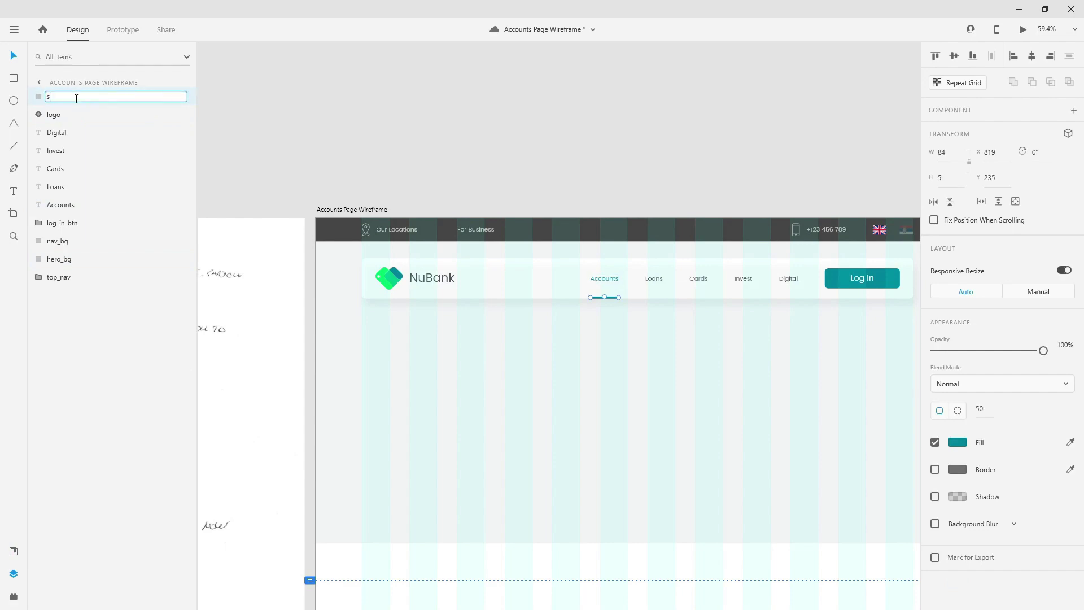
type("elector")
key("Return")
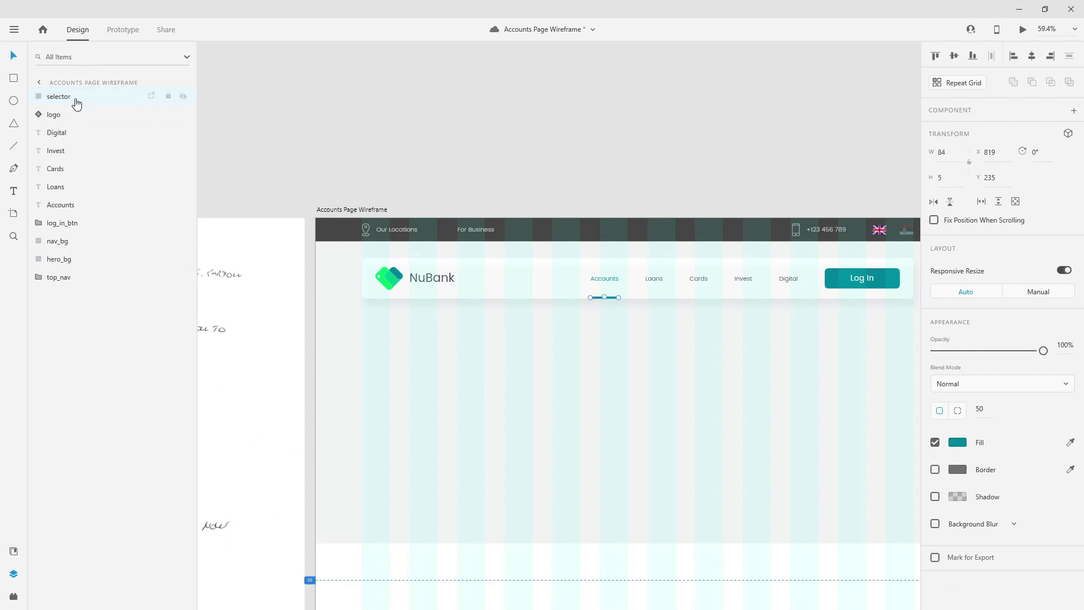
left_click_drag(75, 101, 73, 131)
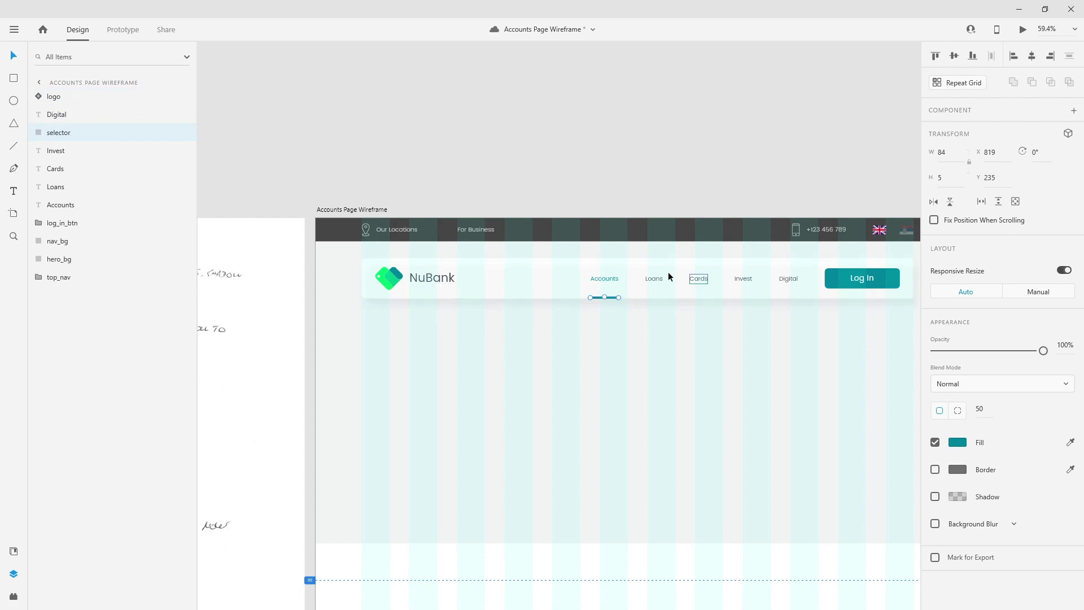
- Reorder the Accounts, Loans and Digital layers into nav order
left_click(605, 278)
left_click_drag(57, 206, 64, 132)
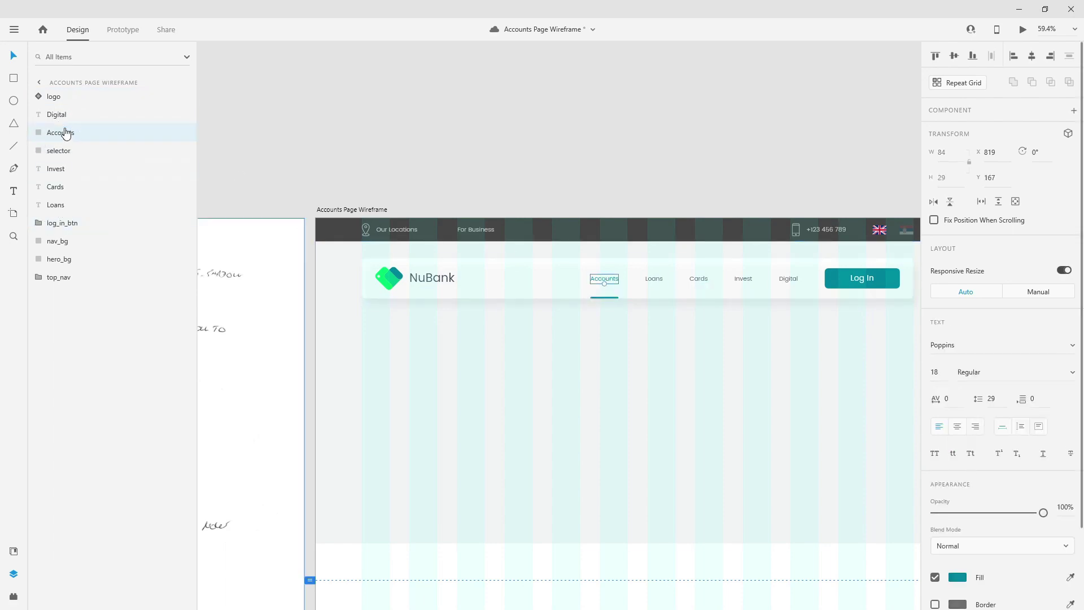
left_click(654, 279)
left_click_drag(71, 207, 85, 184)
left_click(67, 204)
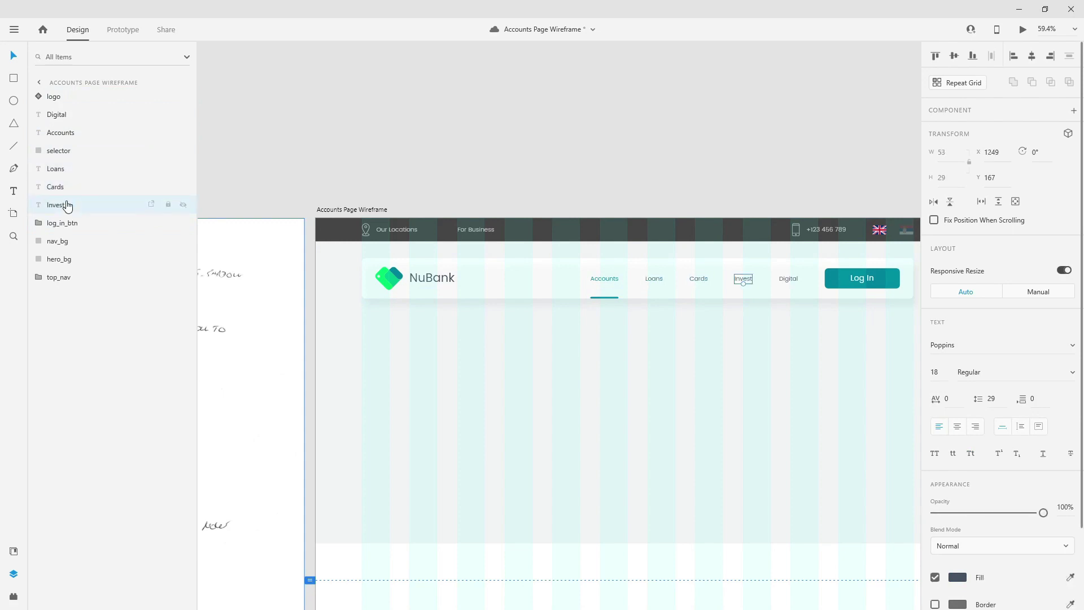
left_click_drag(83, 114, 78, 218)
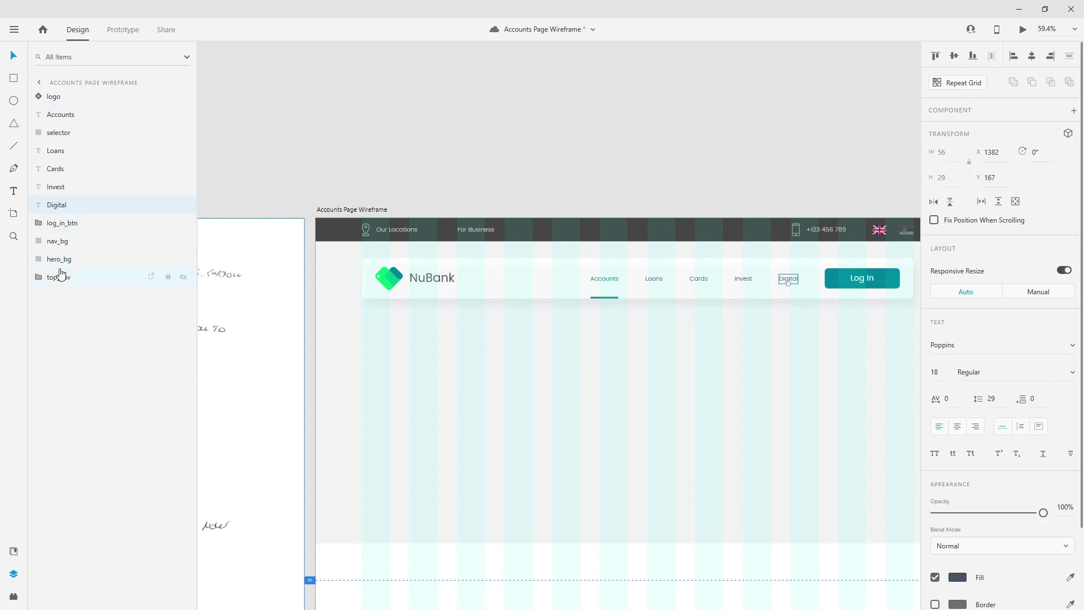
- Group the logo through nav_bg layers as 'main_nav' and move top_nav above it
left_click(72, 243)
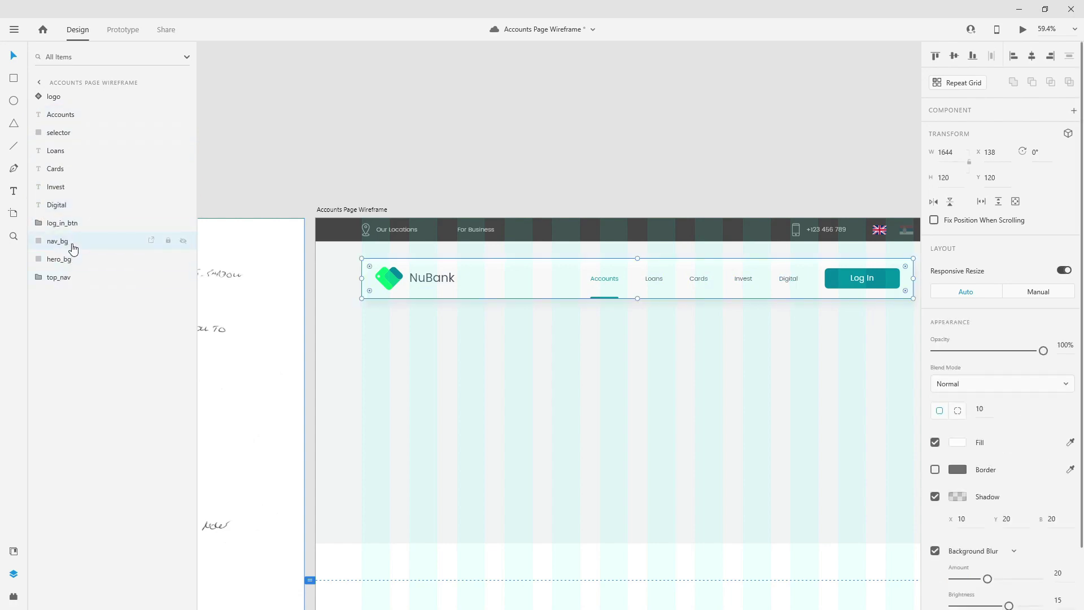
left_click(77, 101, "shift")
key("ctrl+g")
double_click(56, 97)
type("ma")
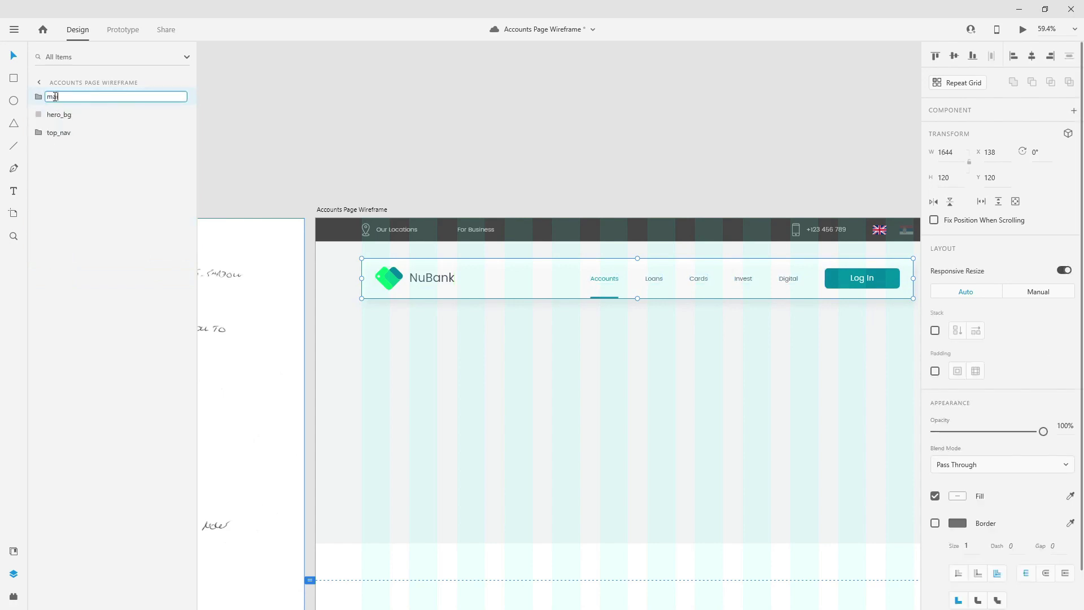
type("in_nav")
key("Return")
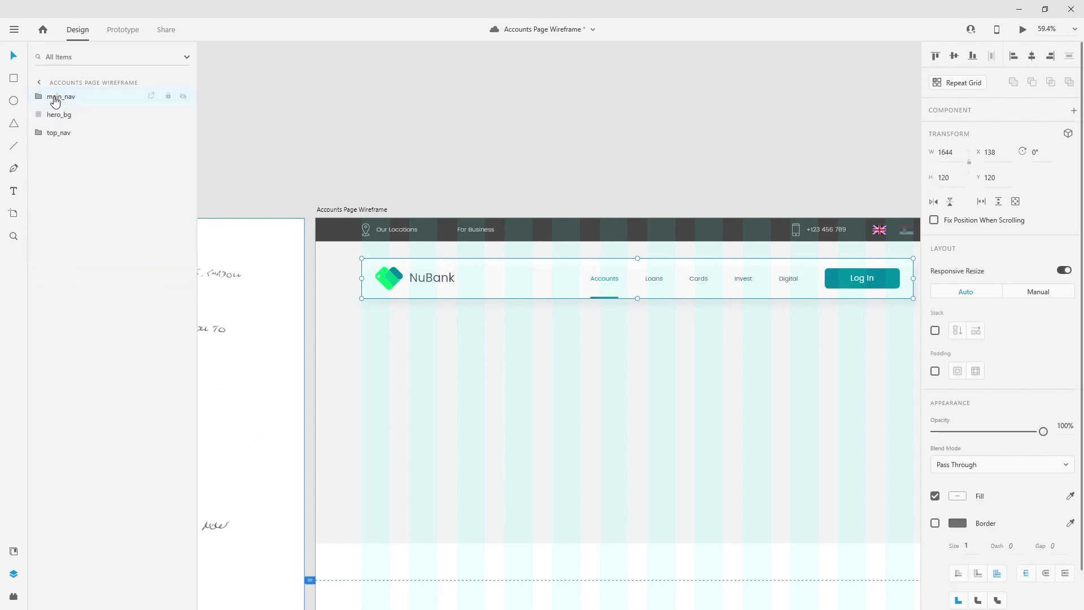
left_click_drag(66, 133, 162, 100)
- Add a 'Title Goes Here' headline in the hero, dark slate in Poppins Bold 90pt
left_click(581, 151)
scroll(446, 178, "down", 3)
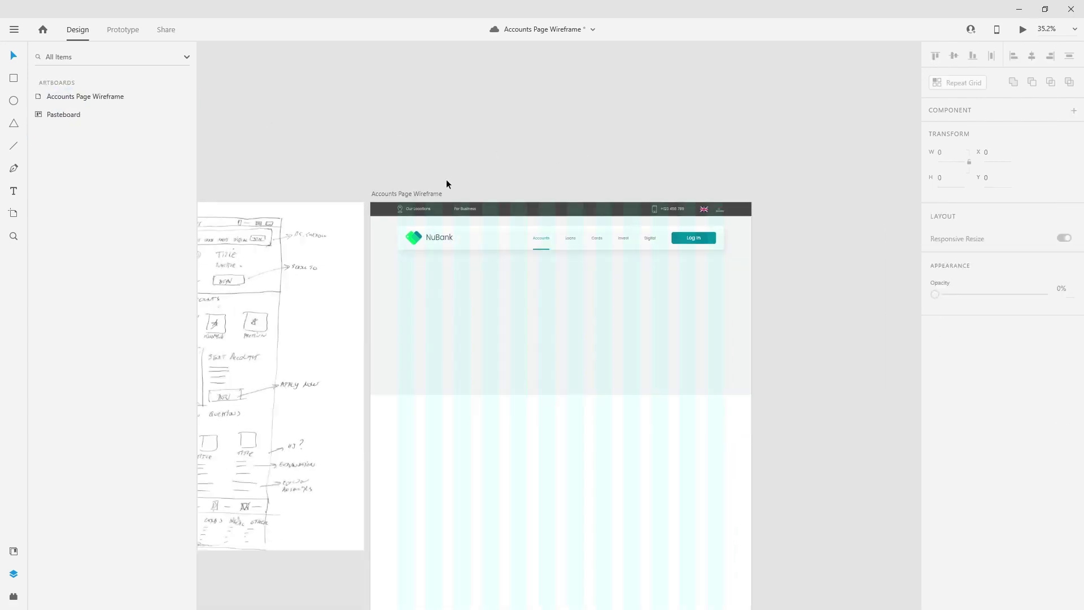
scroll(446, 179, "down", 1)
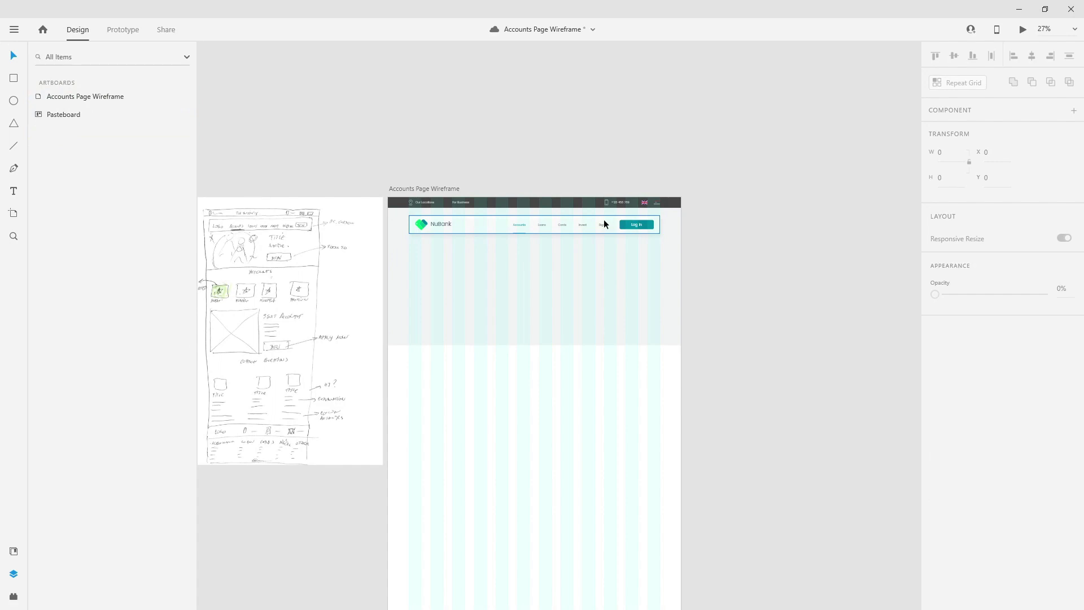
left_click(597, 274)
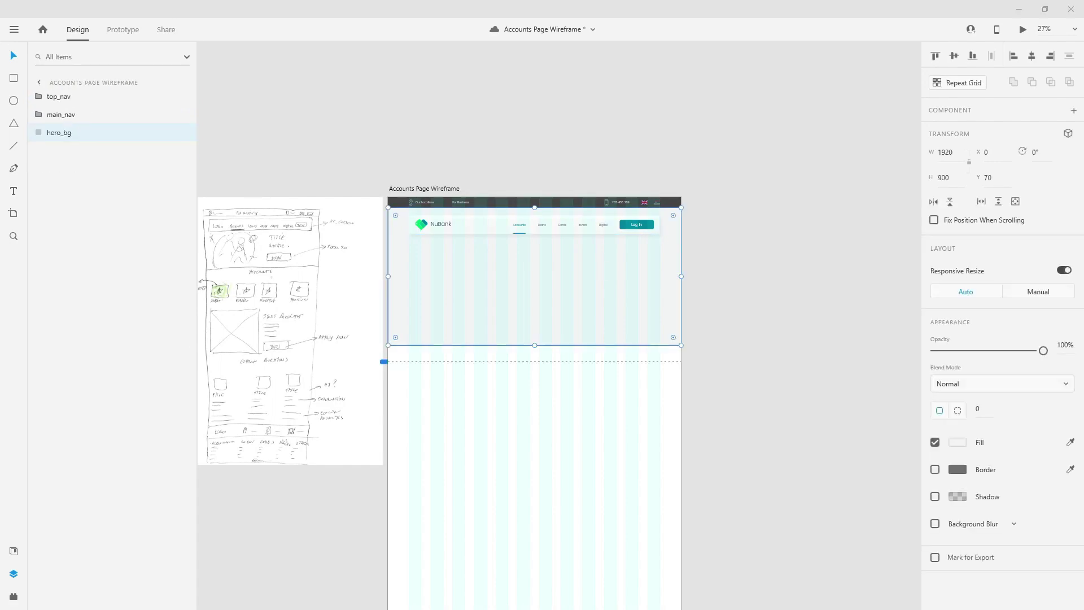
scroll(579, 256, "up", 5)
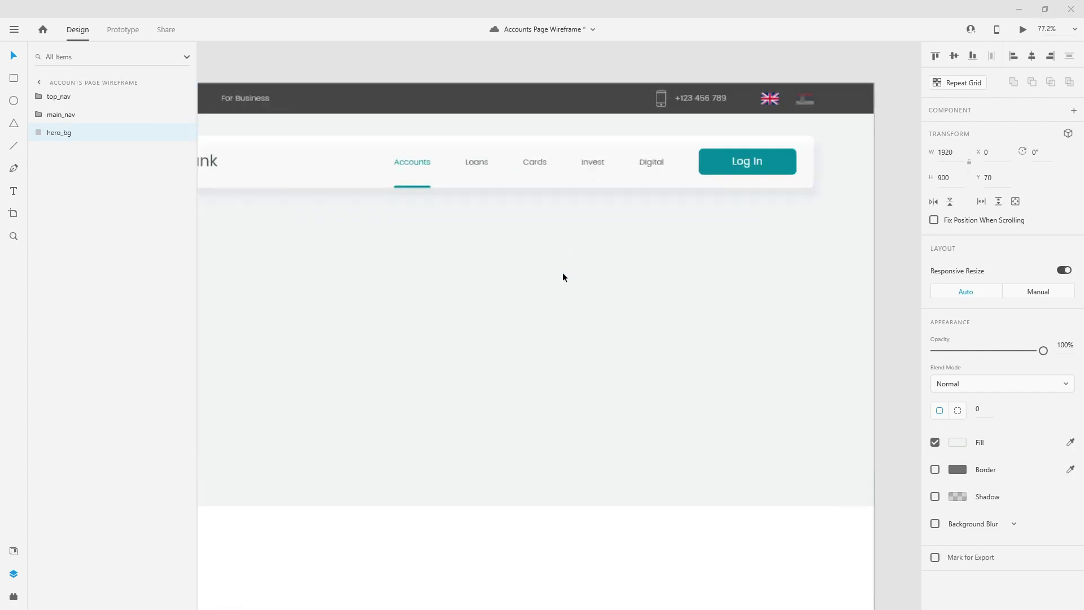
key("t")
left_click(474, 283)
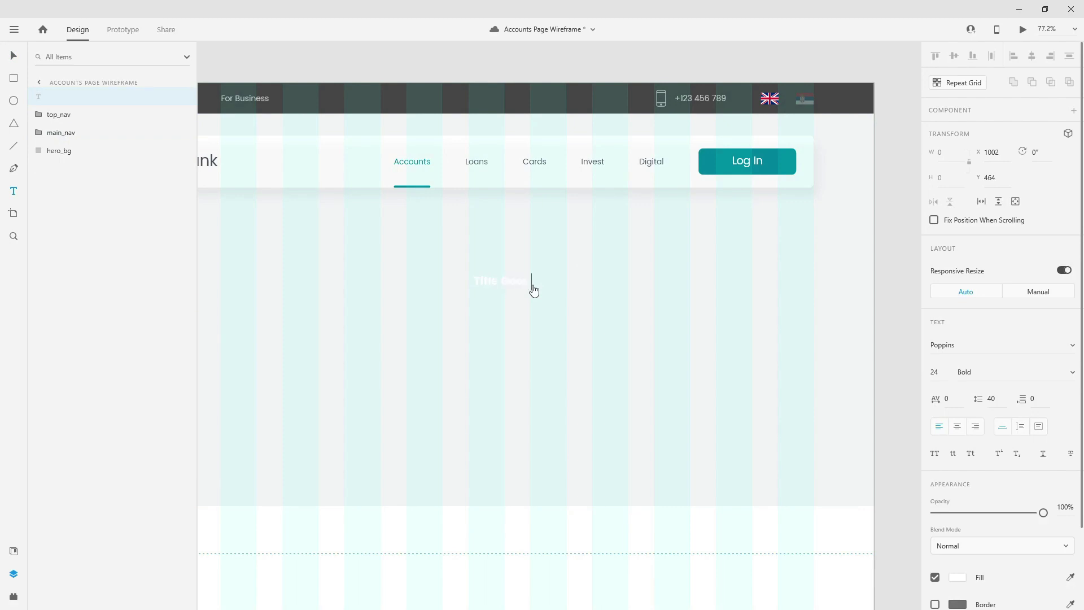
key("ctrl+a")
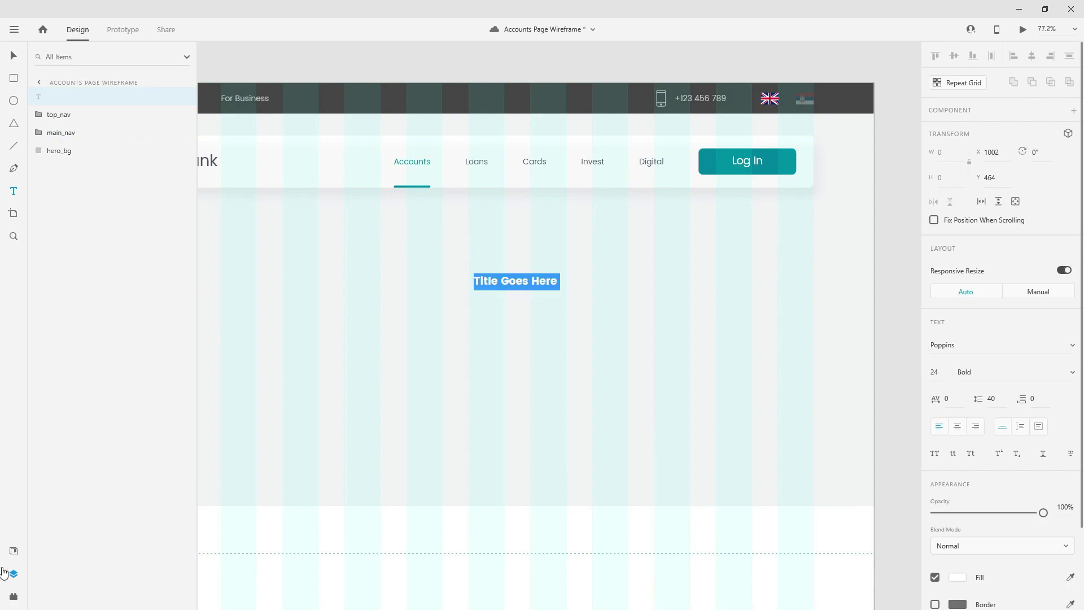
left_click(14, 550)
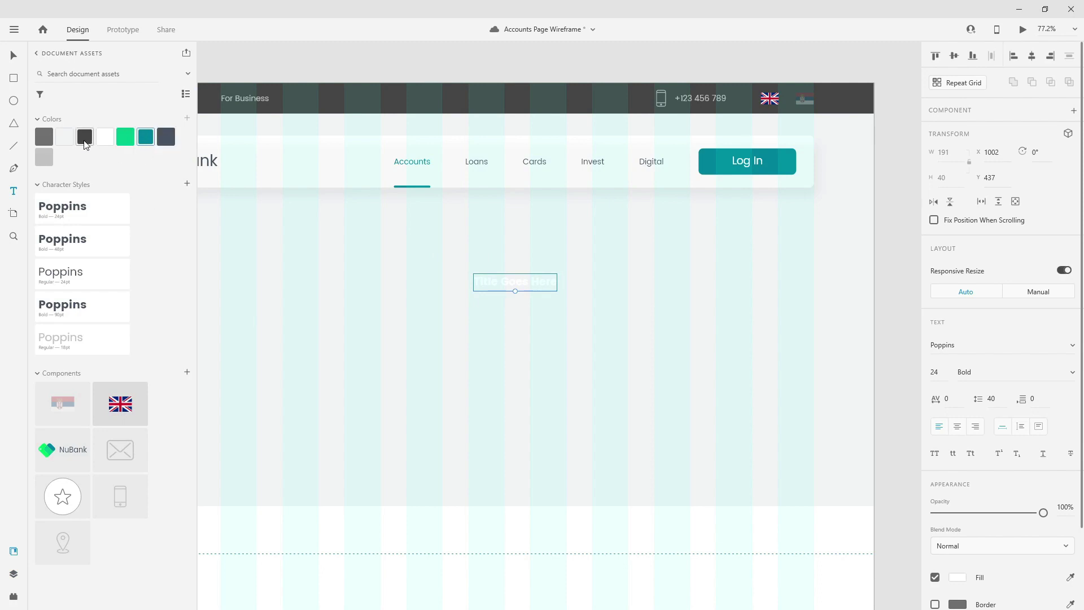
left_click(173, 135)
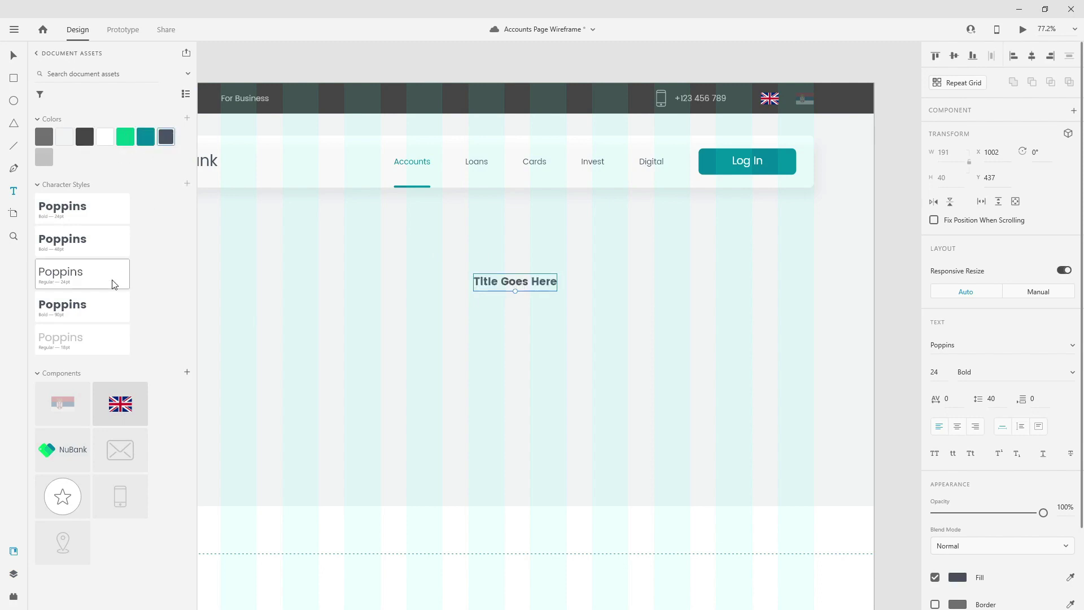
left_click(87, 310)
- Nudge the title left to X 990 and Alt-drag a copy directly beneath it
left_click(14, 56)
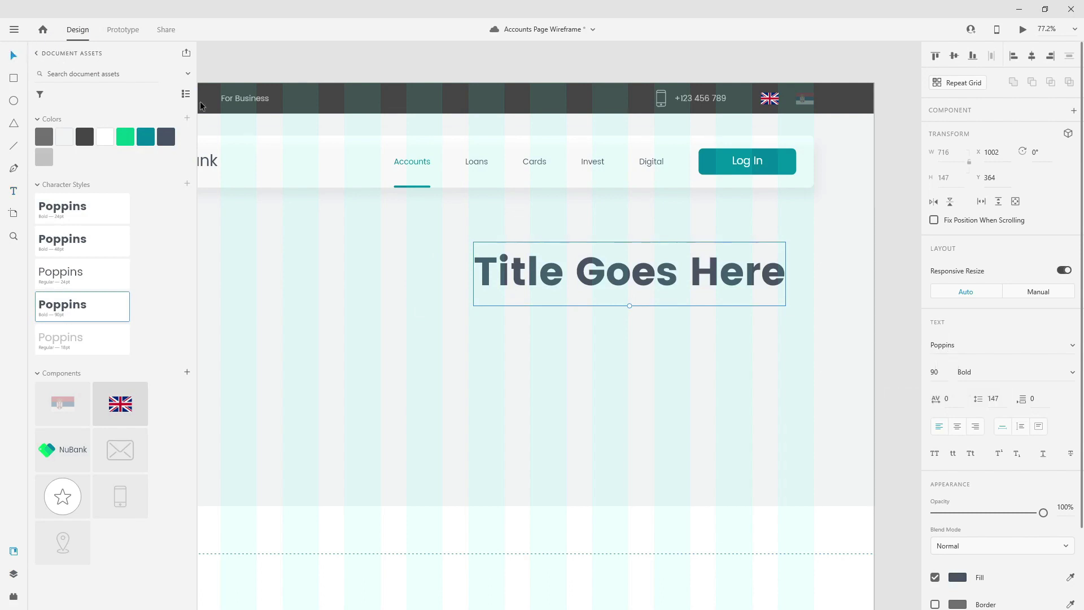
key("Left")
key("Left")
key("Left")
key("Left")
key("Left")
key("Left")
key("Left")
key("Left")
key("Left")
key("Left")
key("Left")
key("Left")
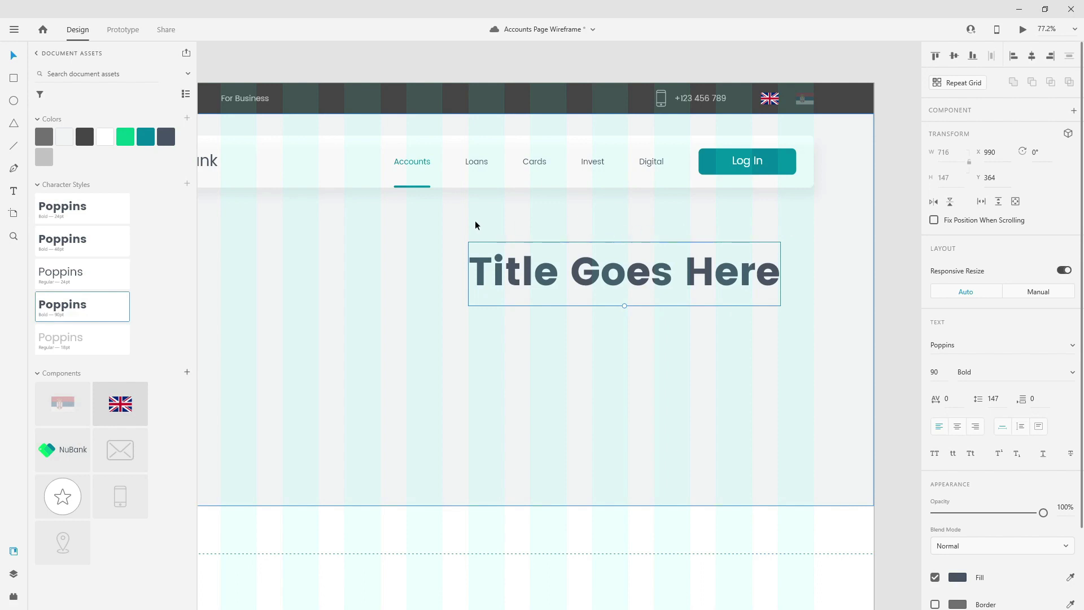
left_click_drag(614, 273, 615, 273)
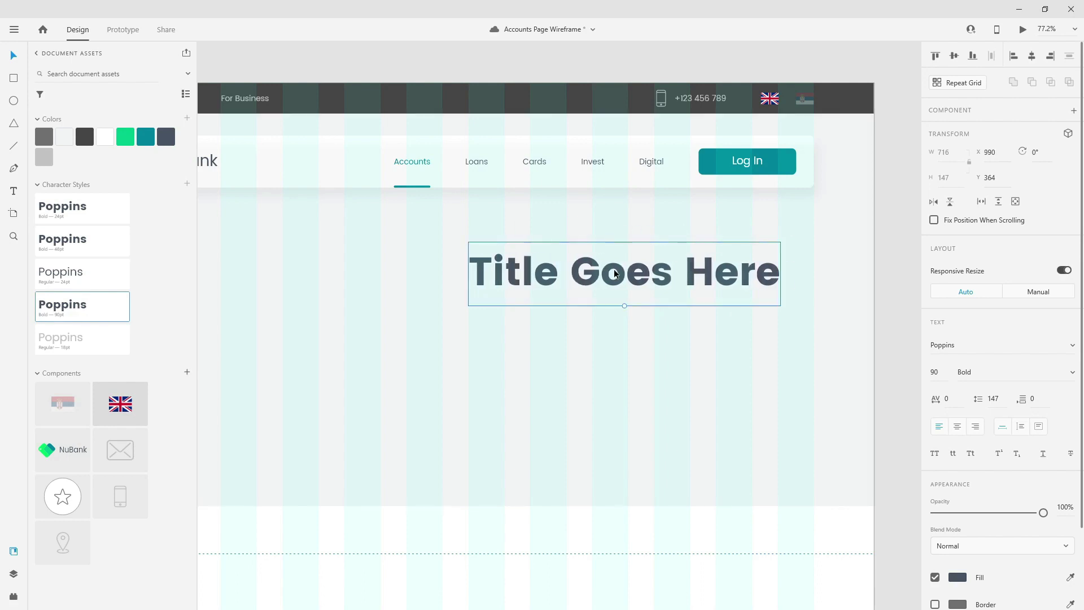
left_click_drag(615, 273, 643, 332)
- Restyle the copy as Poppins Regular 24pt, move it up, and retype it 'This is a one line subtitle.'
key("Return")
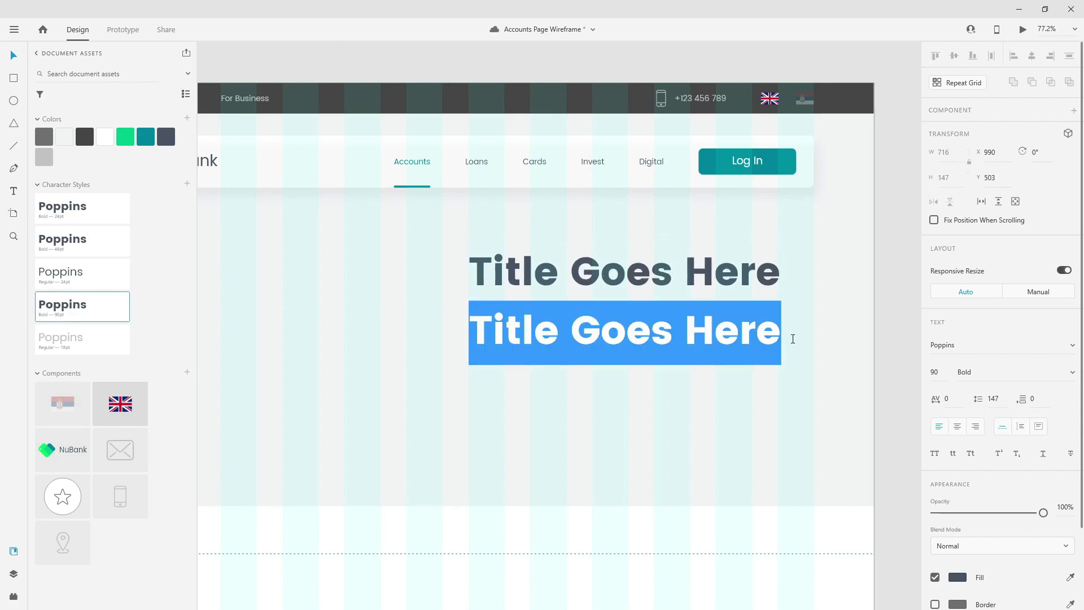
left_click(82, 216)
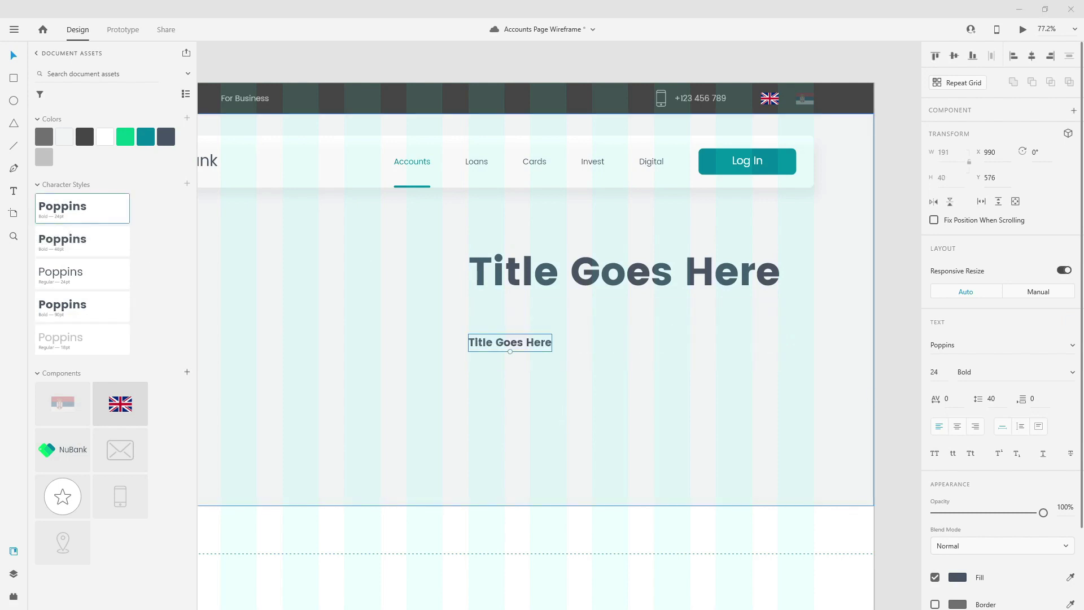
left_click(63, 295)
left_click_drag(534, 343, 512, 333)
double_click(512, 337)
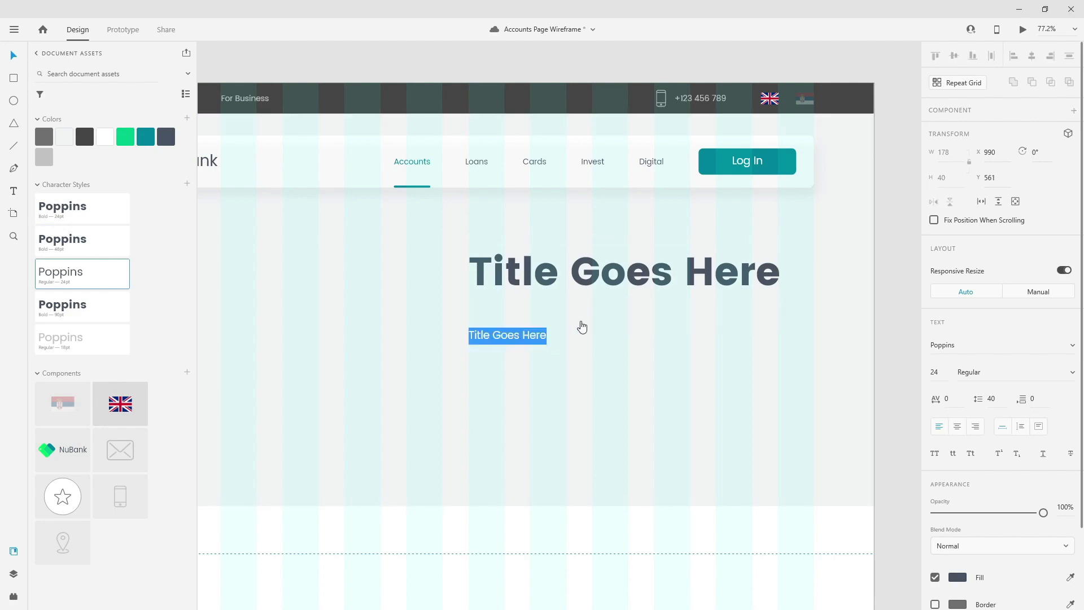
type("This is a one line sub")
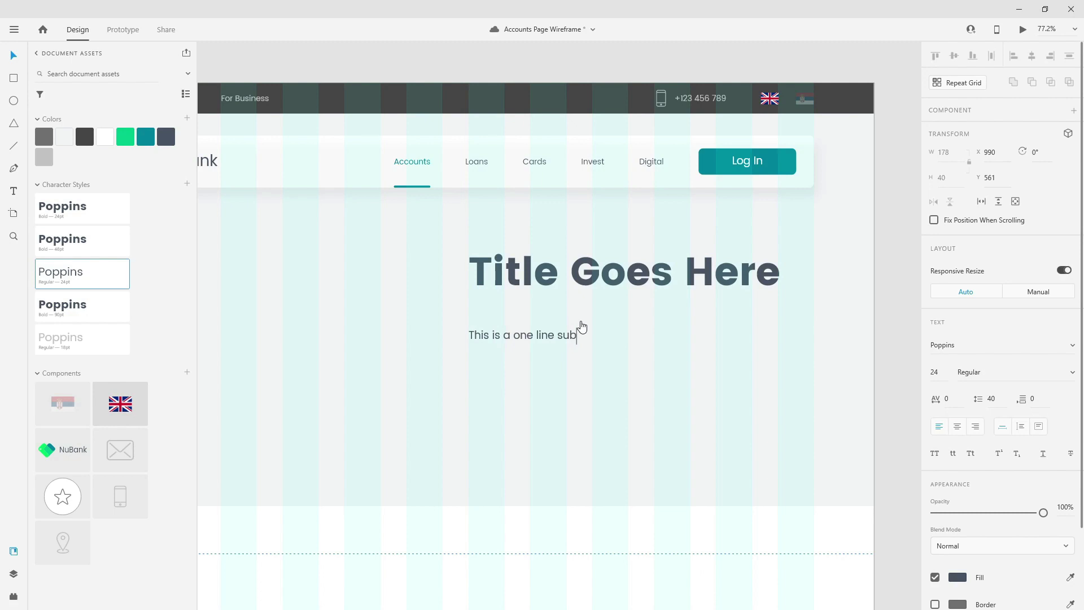
key("Escape")
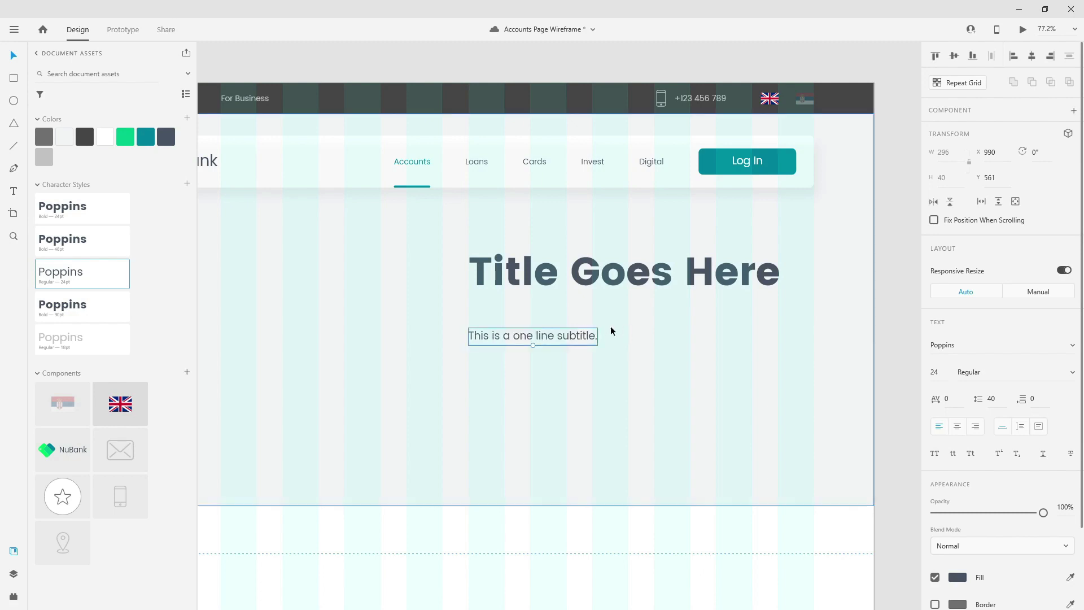
- Make the Log In label 18pt Regular in white and centre it in its button
double_click(751, 164)
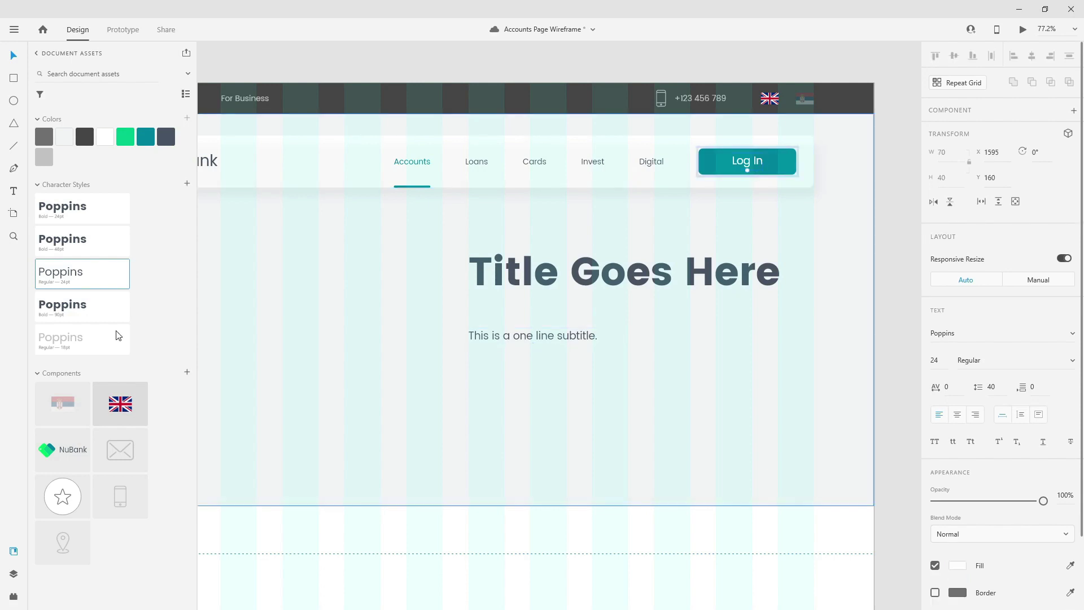
left_click(91, 339)
left_click(105, 137)
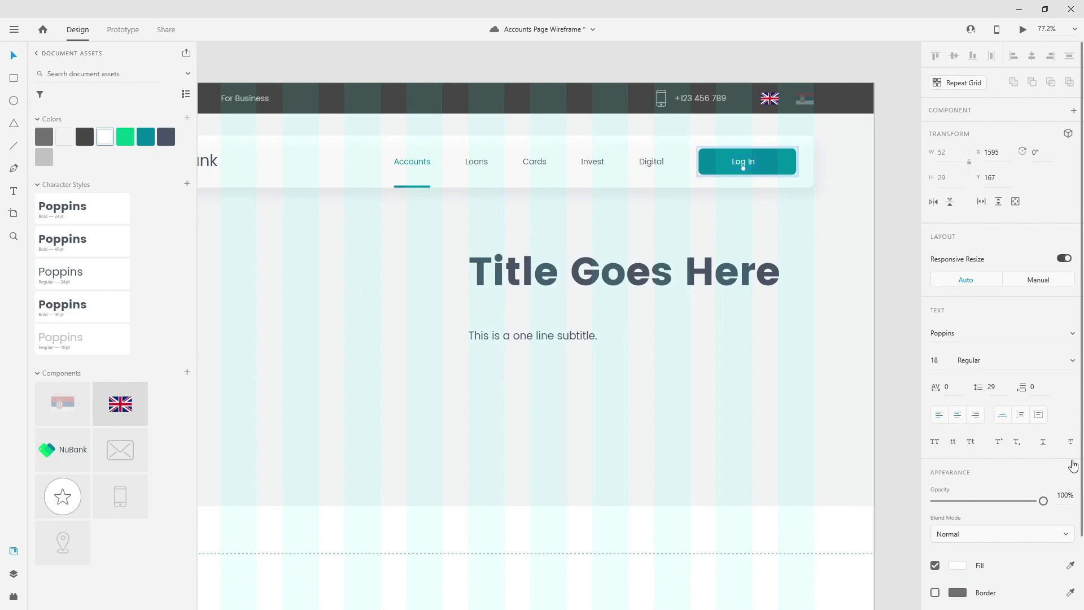
scroll(849, 148, "up", 5)
left_click_drag(567, 194, 577, 195)
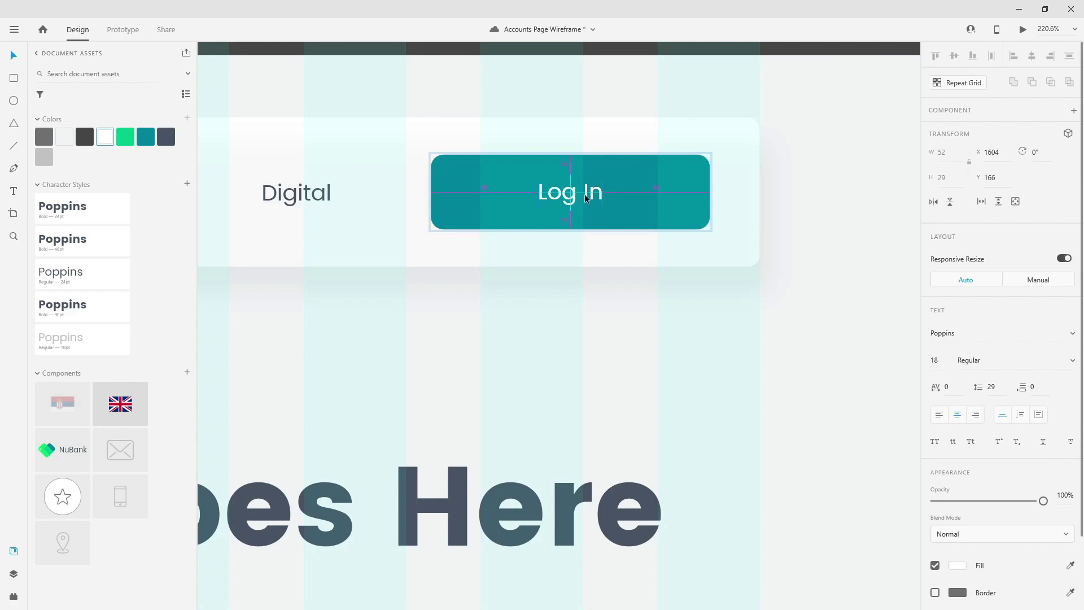
- In the Layers panel, collapse main_nav and move the title and subtitle layers below it
left_click(12, 574)
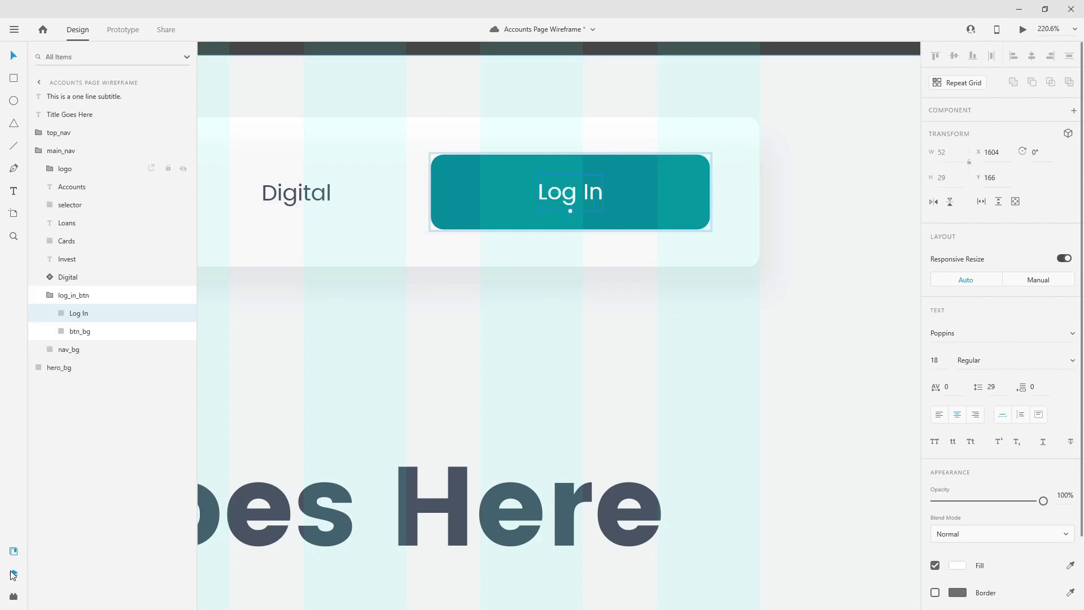
key("Escape")
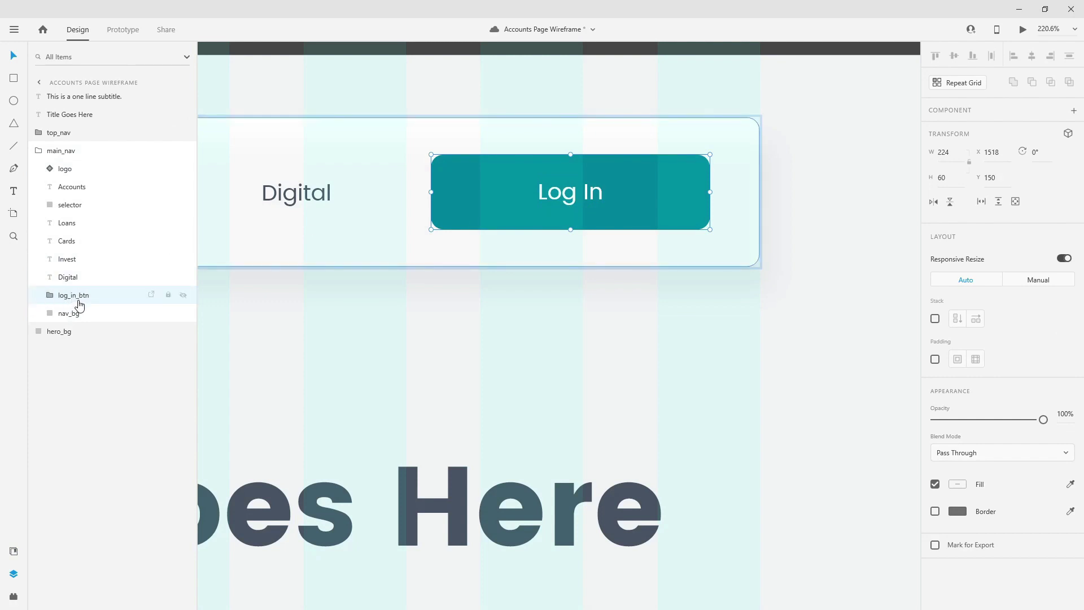
left_click(39, 150)
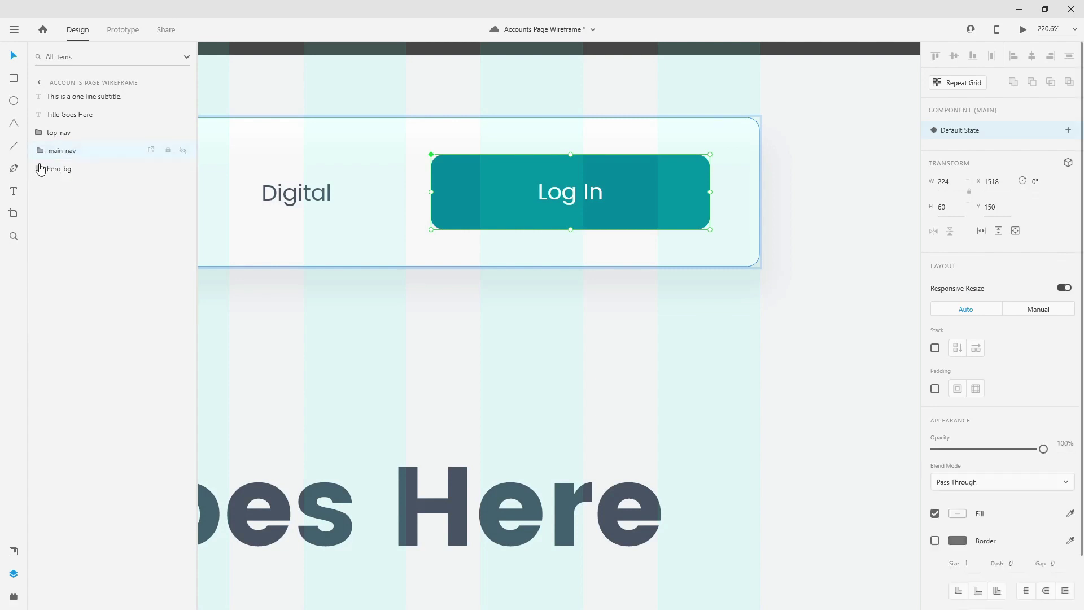
left_click(14, 551)
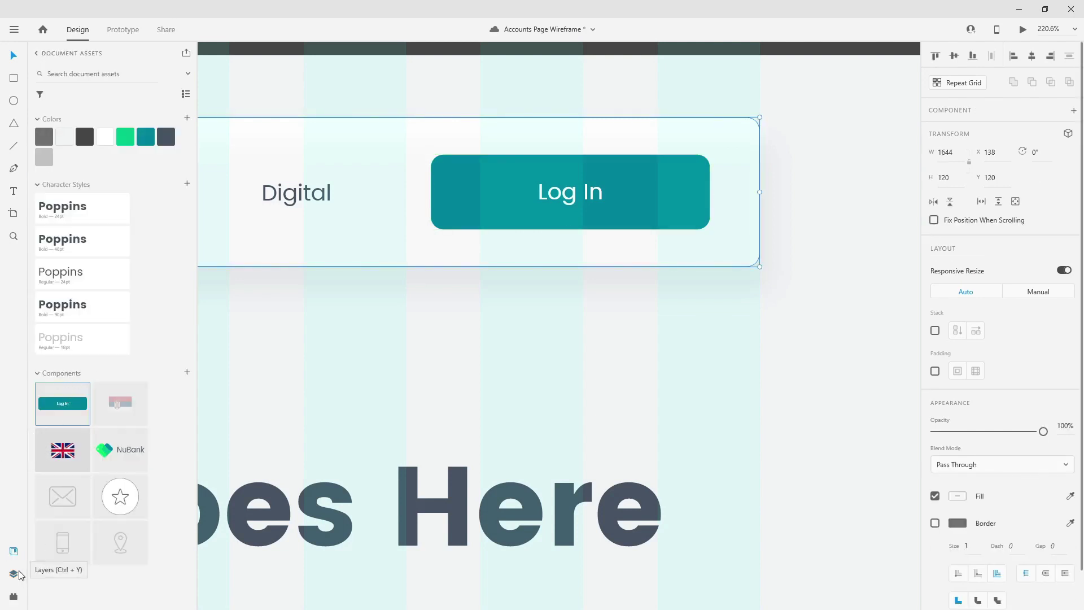
left_click(14, 573)
scroll(830, 169, "down", 5, "ctrl")
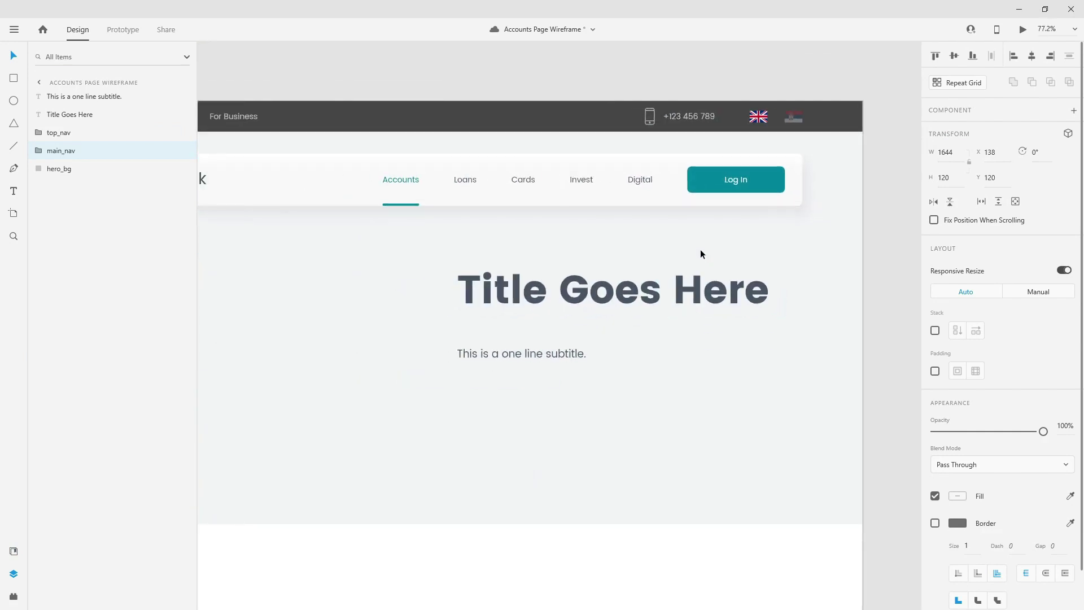
scroll(701, 254, "down", 2, "ctrl")
left_click(90, 114)
left_click(104, 96, "shift")
left_click_drag(98, 136, 91, 130)
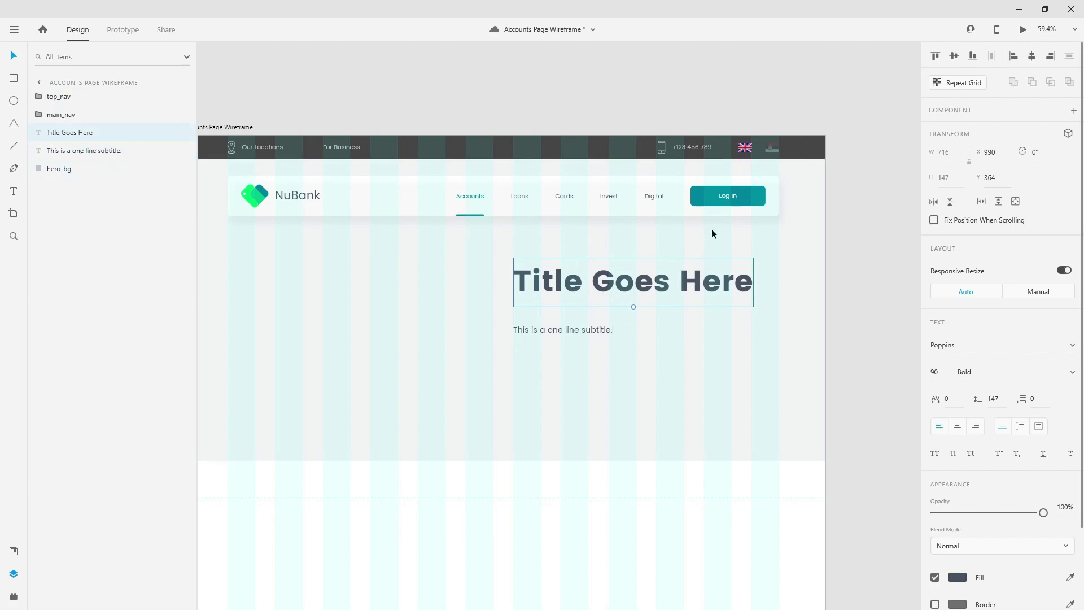
- Duplicate the log_in_btn component and place the copy below the subtitle
left_click(757, 196)
double_click(758, 198)
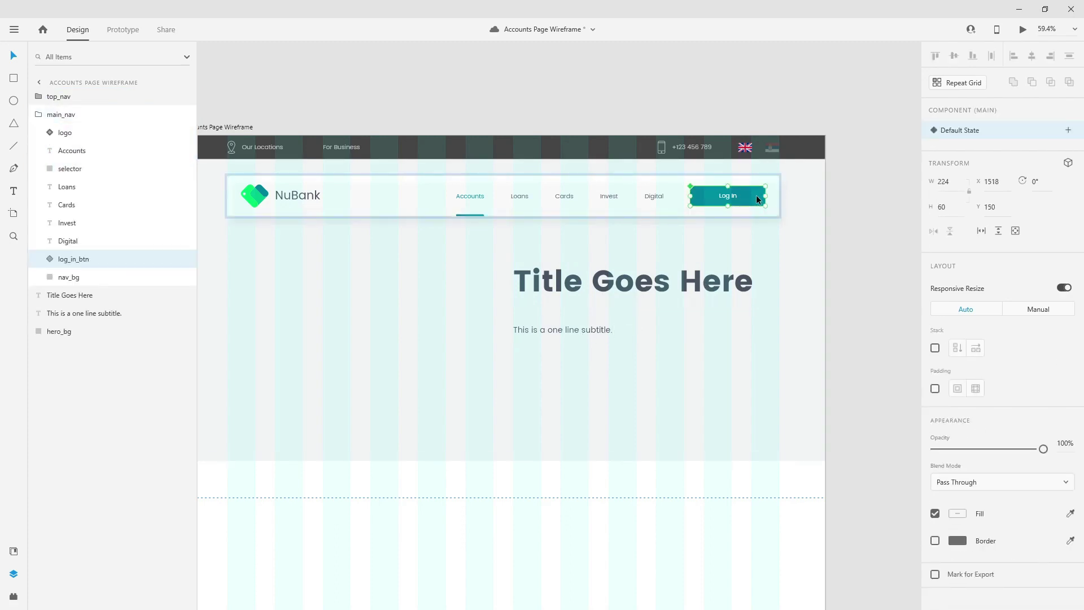
key("ctrl+d")
left_click_drag(73, 259, 85, 107)
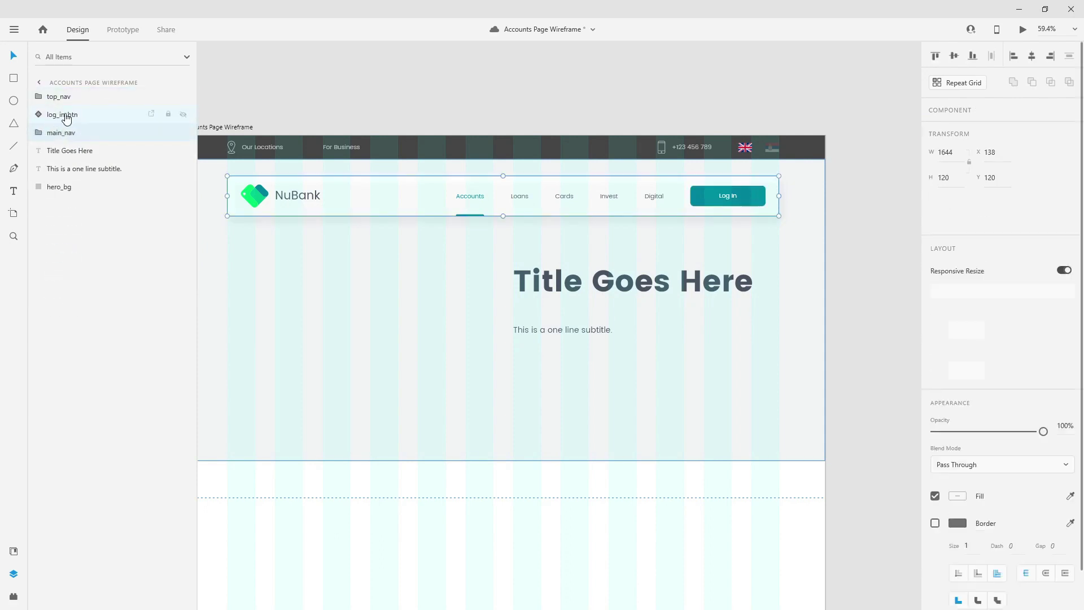
left_click_drag(734, 195, 589, 355)
- Widen the button copy to 366 px and place its layer below the subtitle layer
scroll(561, 366, "up", 3)
scroll(562, 362, "up", 3)
left_click(562, 364)
scroll(528, 357, "down", 3)
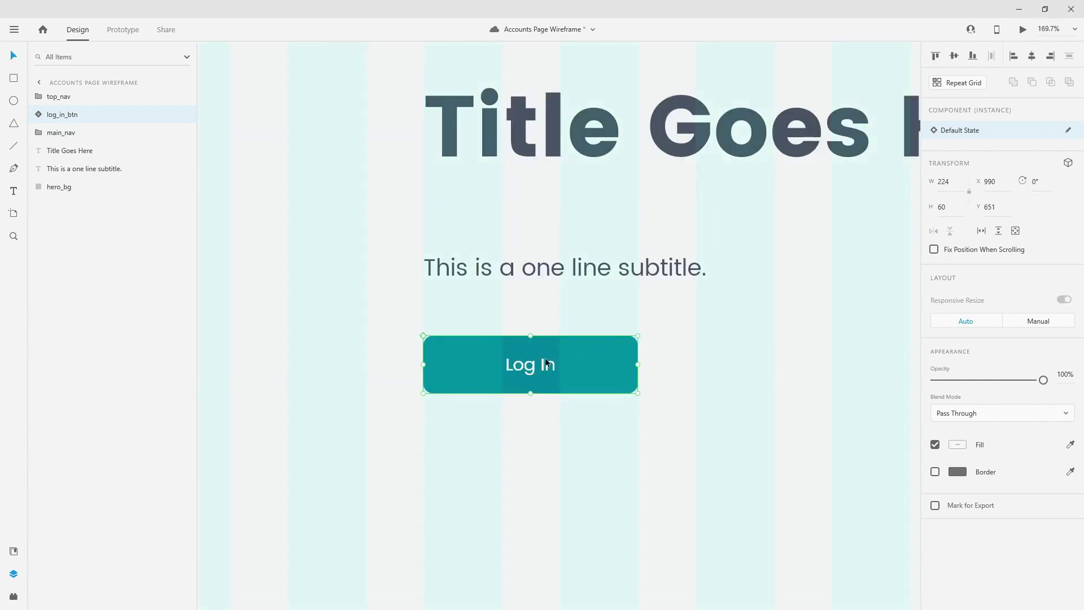
left_click(579, 362)
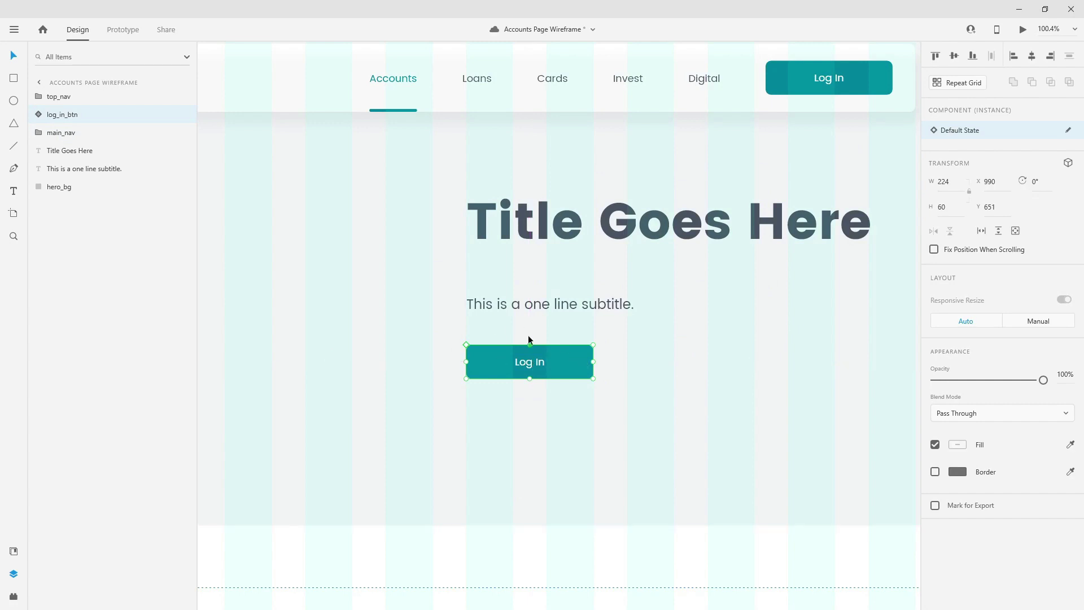
left_click_drag(593, 361, 671, 362)
left_click_drag(62, 114, 72, 177)
- Ungroup the button component and regroup its parts as 'learn_more_btn'
right_click(72, 170)
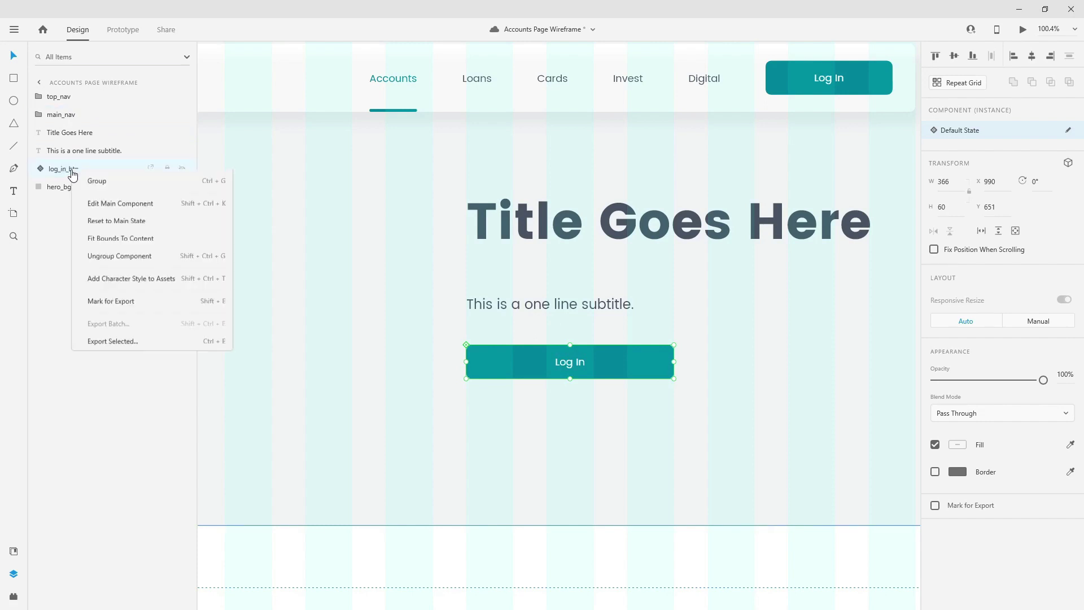
left_click(122, 444)
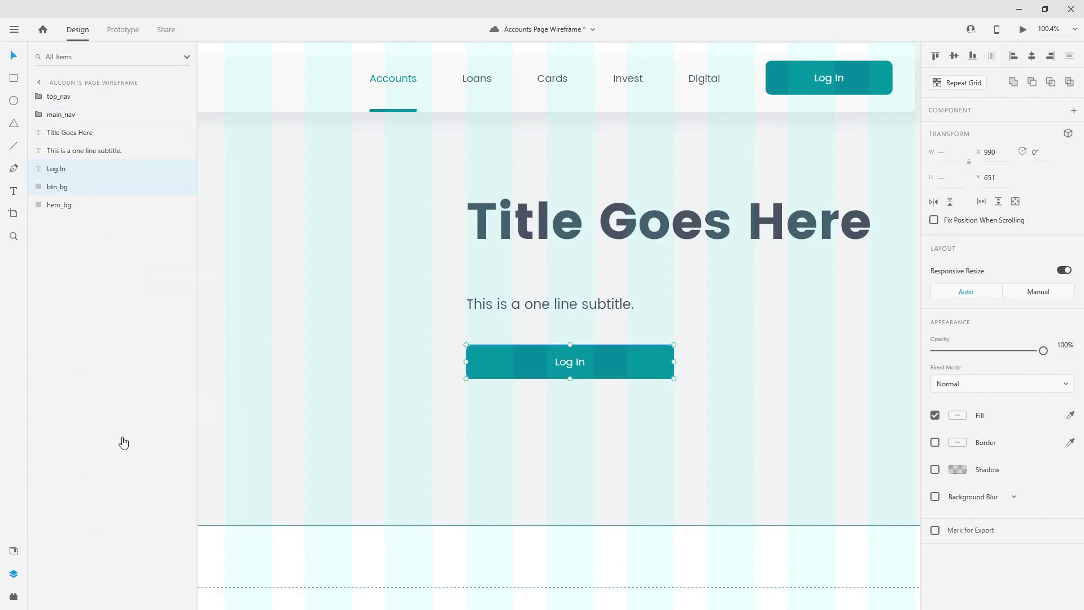
key("ctrl+g")
double_click(65, 168)
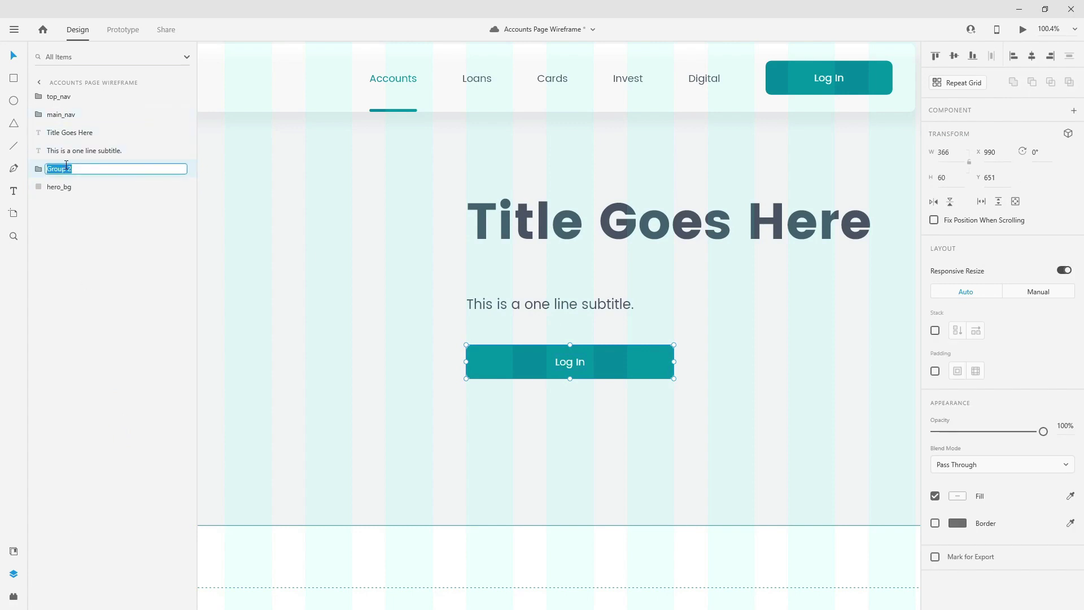
type("learn_more_btn")
key("Return")
- Change the button's label from Log In to 'Learn More'
left_click(571, 362)
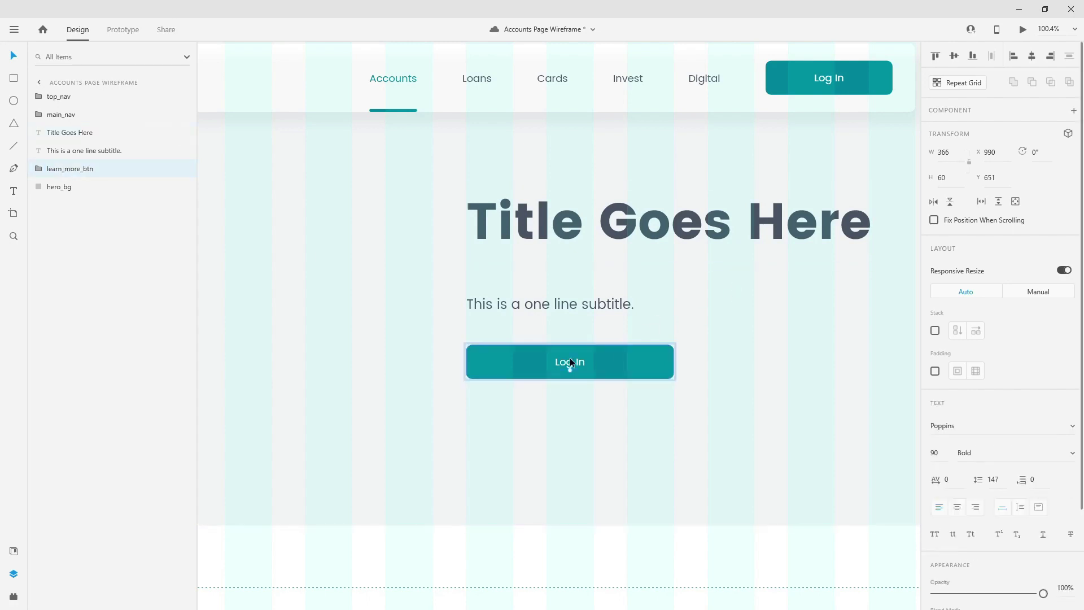
double_click(570, 361)
type("Learn More")
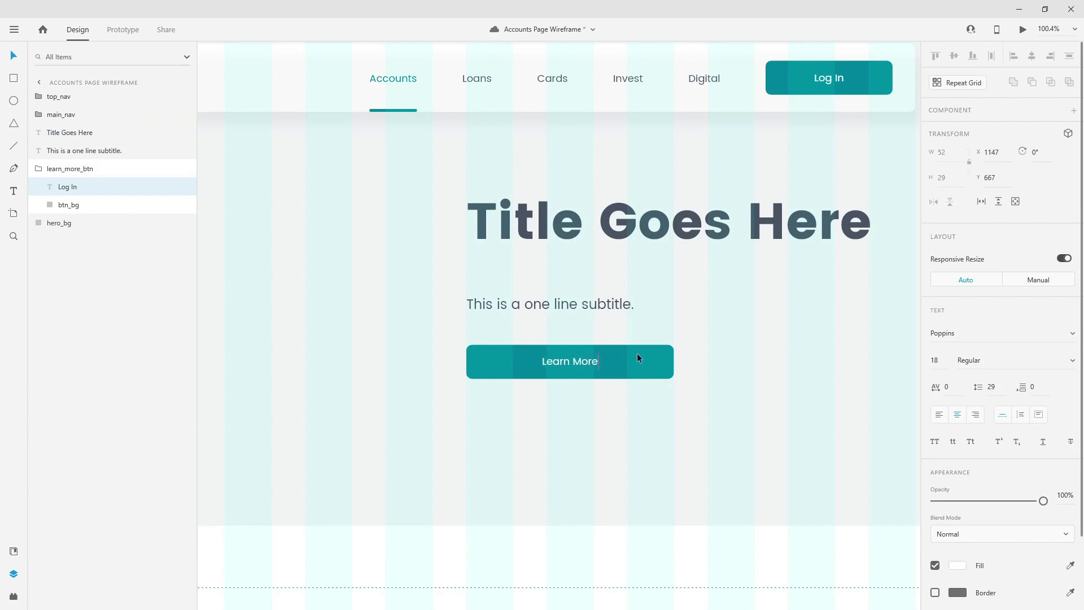
key("Escape")
left_click(70, 204, "shift")
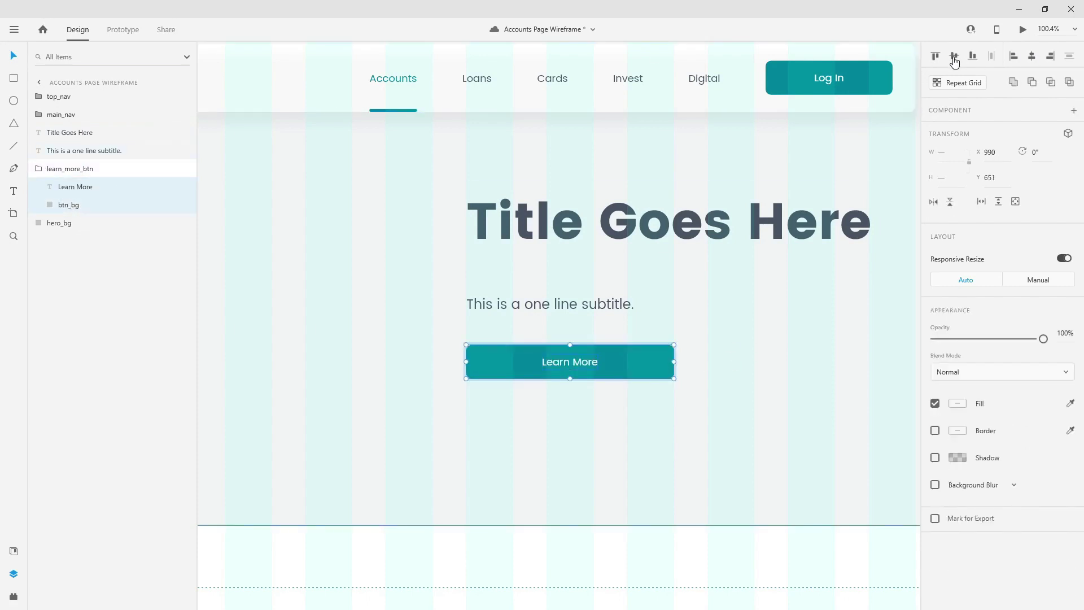
left_click(39, 169)
scroll(497, 240, "down", 3)
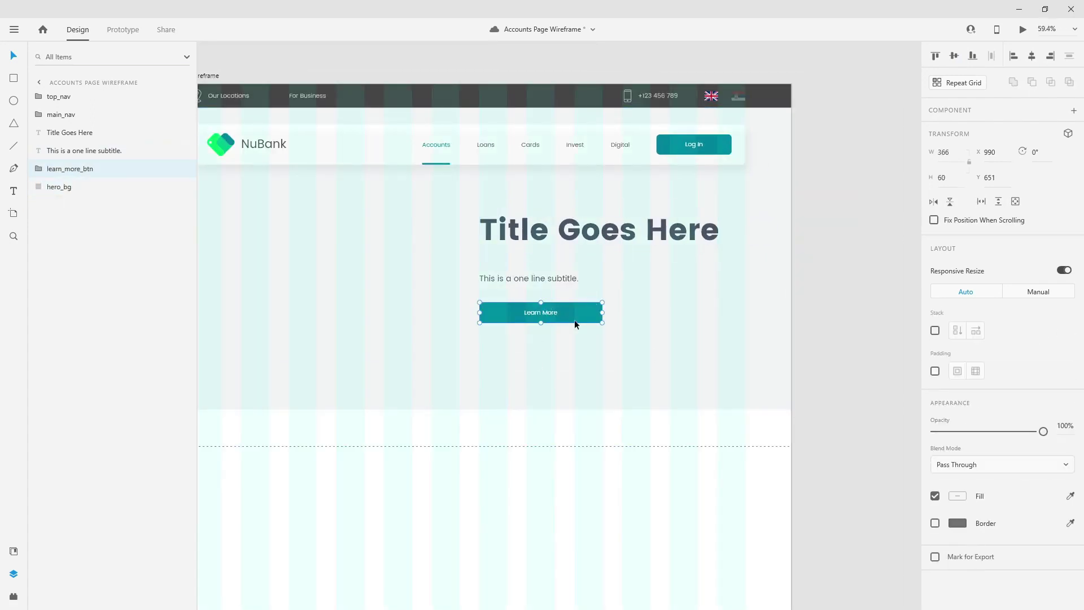
- Group the title, subtitle and Learn More button and name the group 'text'
scroll(711, 322, "down", 3)
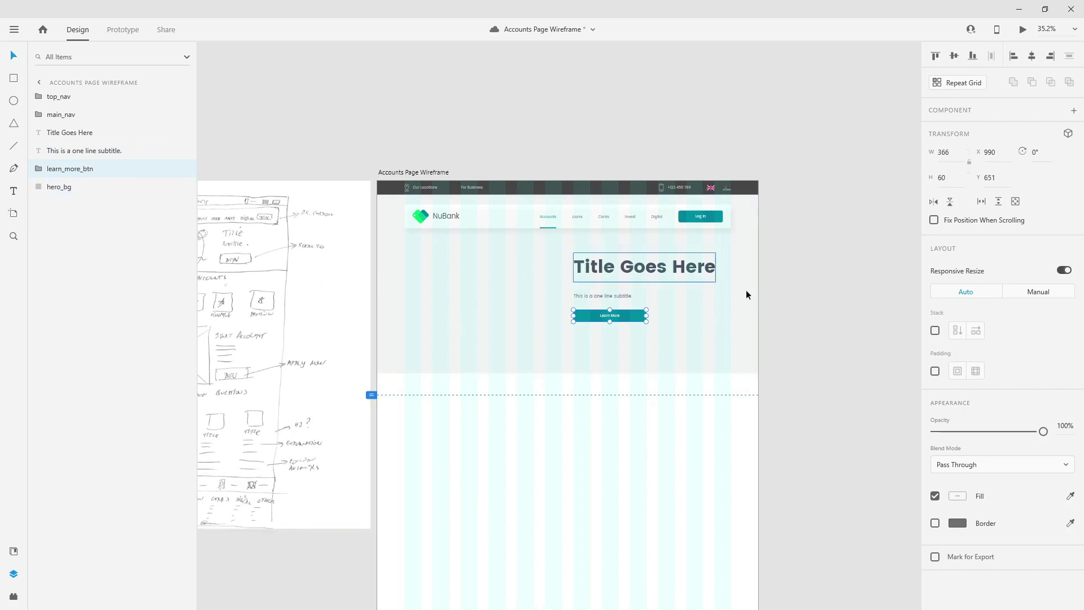
scroll(638, 276, "up", 3)
left_click(62, 133, "shift")
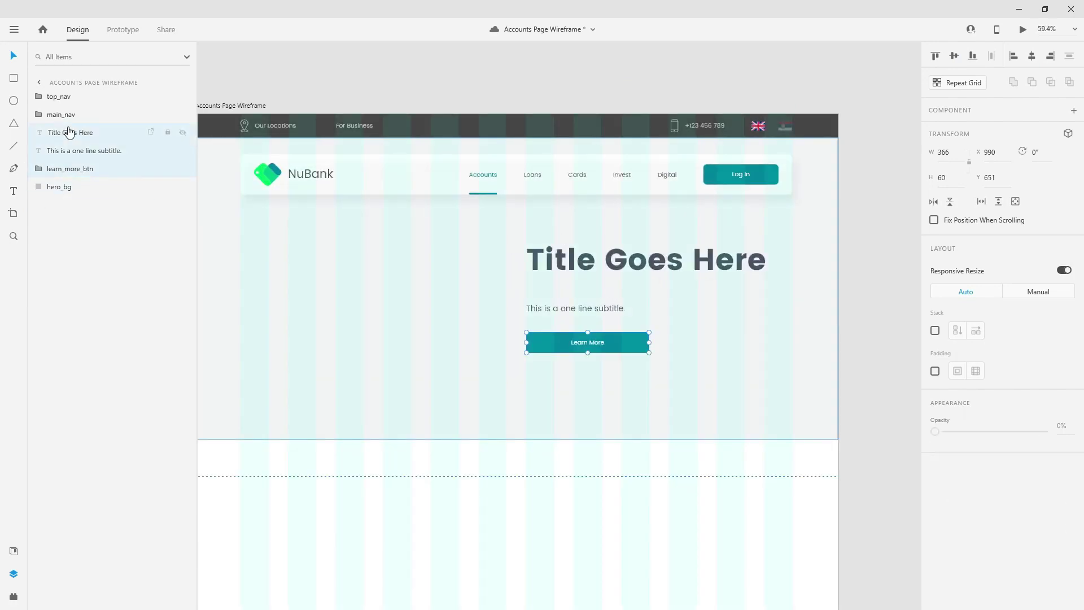
key("ctrl+g")
double_click(60, 133)
type("text")
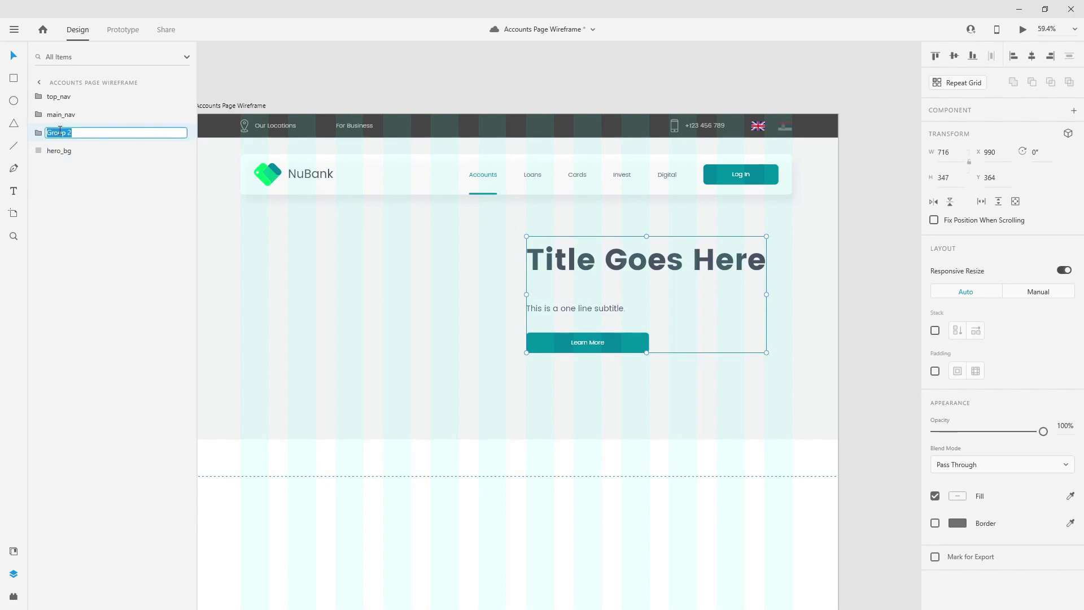
key("Return")
- Vertically centre the text group in the hero using a temporary helper rectangle, then delete it
left_click(13, 79)
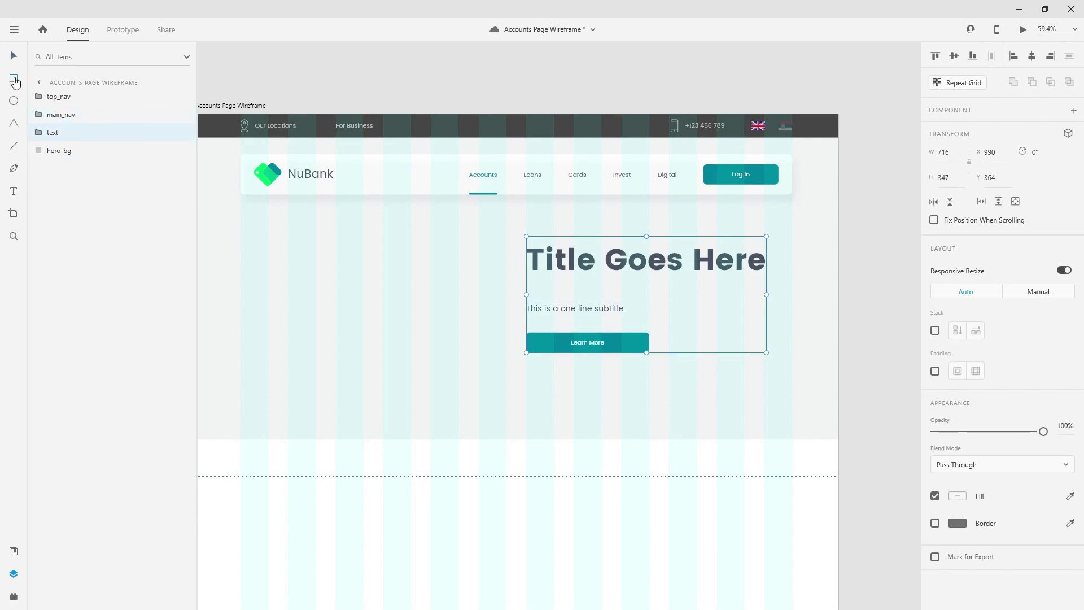
left_click_drag(362, 196, 406, 441)
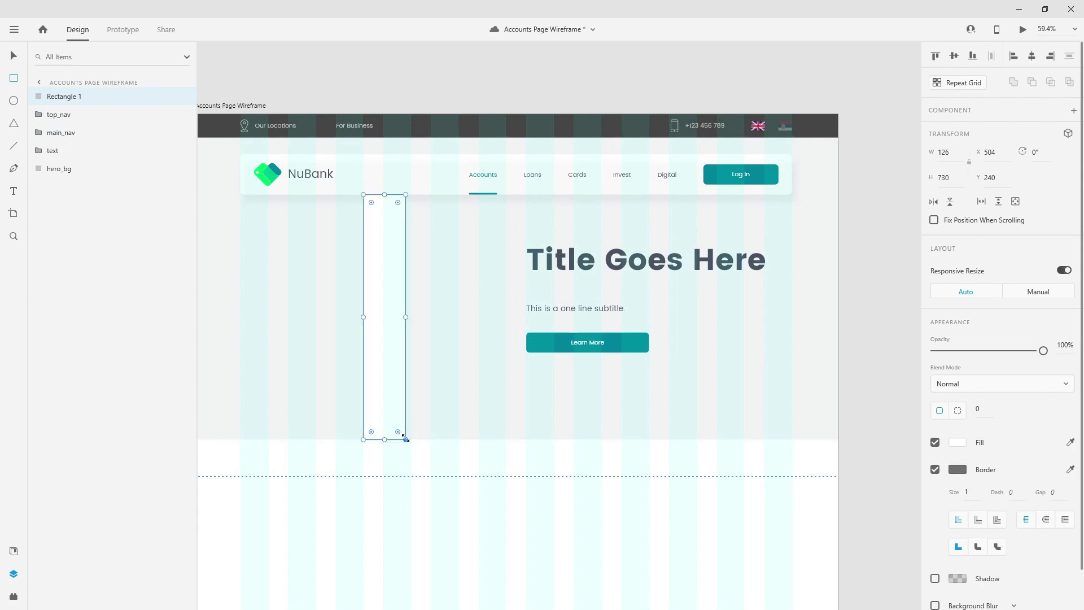
left_click(678, 259, "shift")
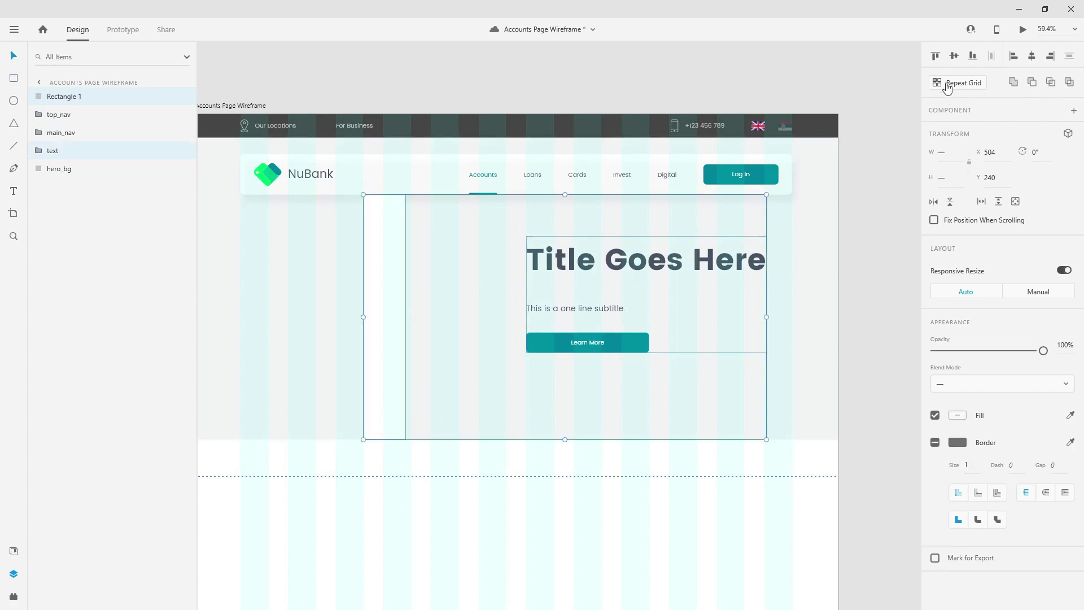
left_click(953, 55)
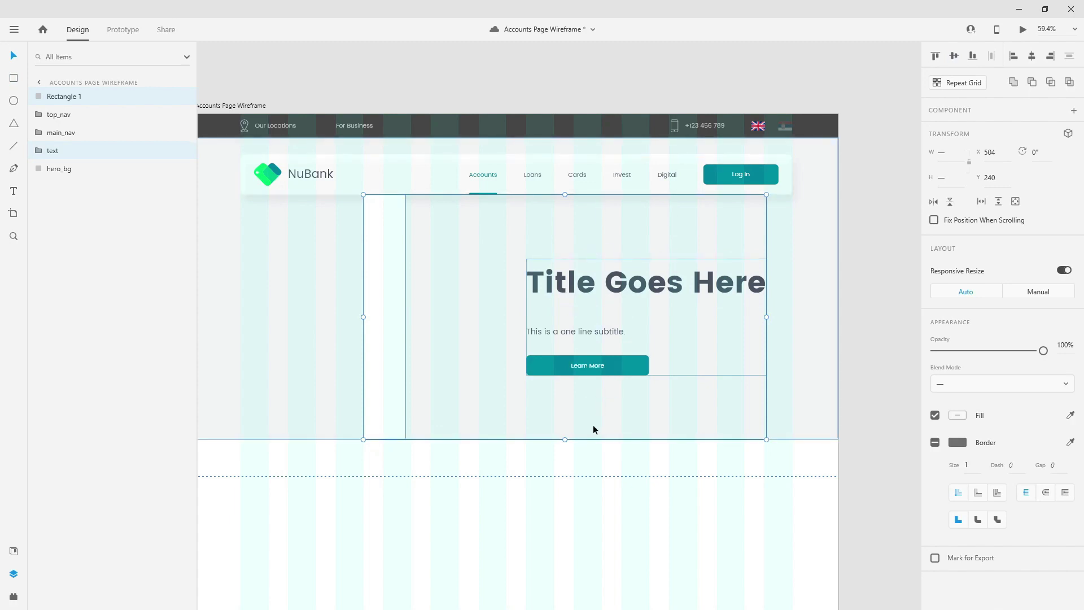
left_click(93, 103)
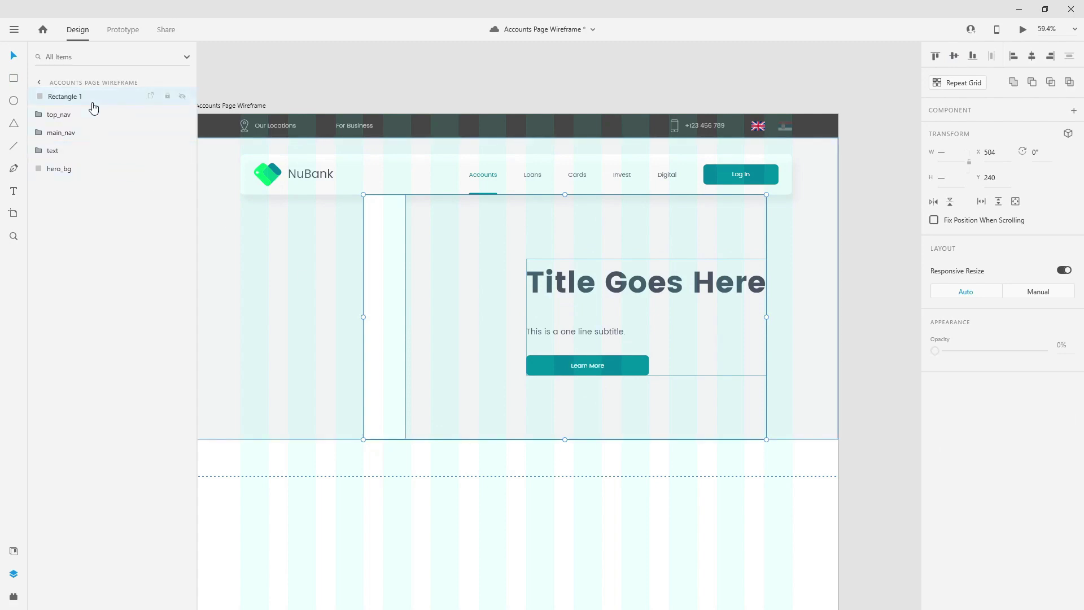
key("Delete")
- Group the text group with hero_bg and name the new group 'hero'
left_click(62, 133)
left_click(63, 150, "shift")
key("ctrl+g")
double_click(62, 135)
type("h")
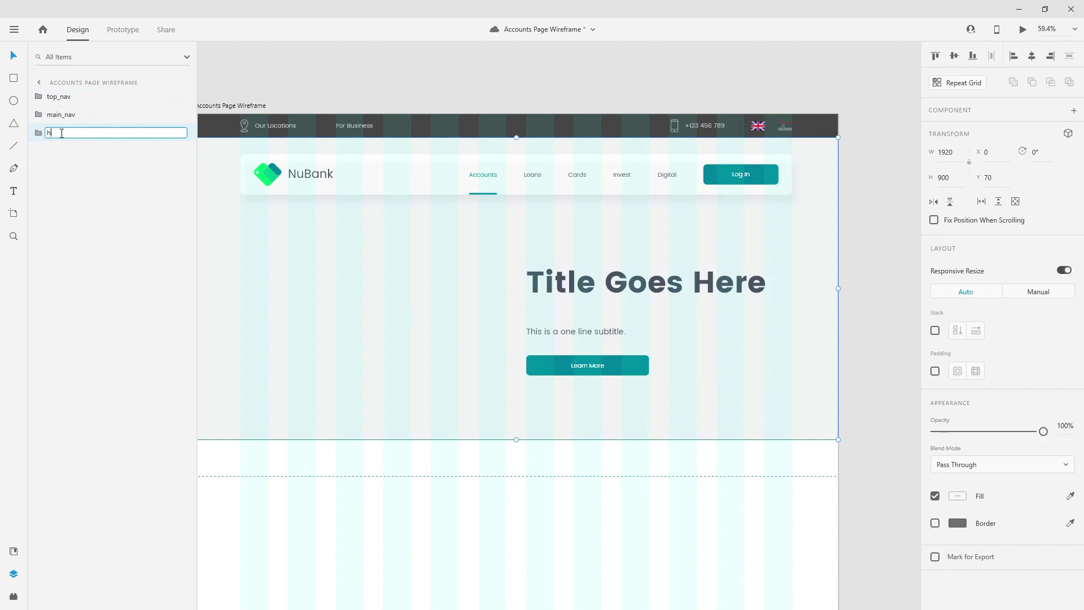
type("ero")
key("Return")
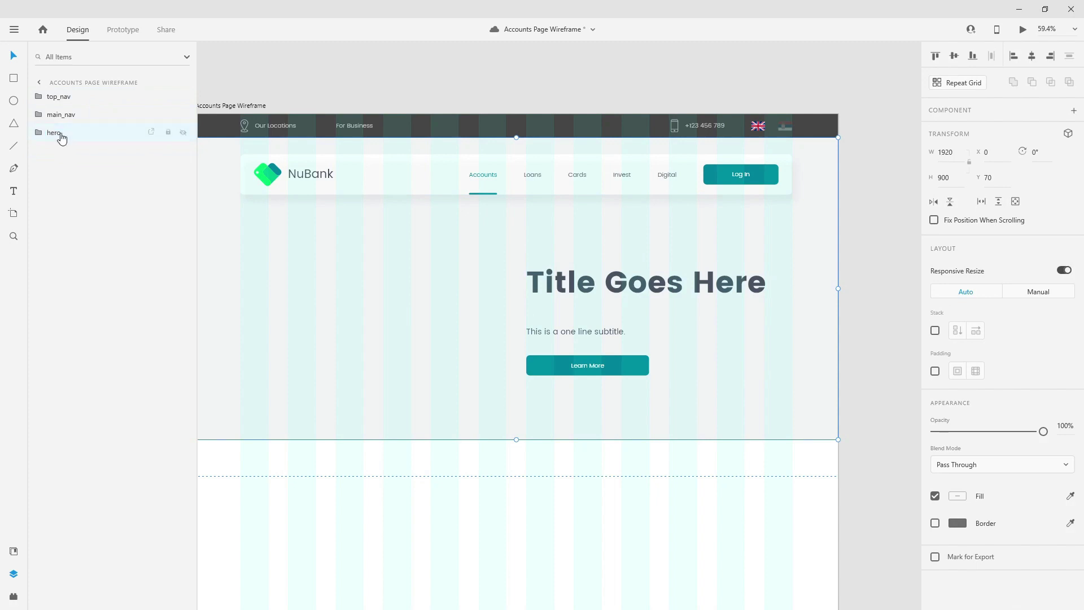
scroll(679, 299, "down", 5)
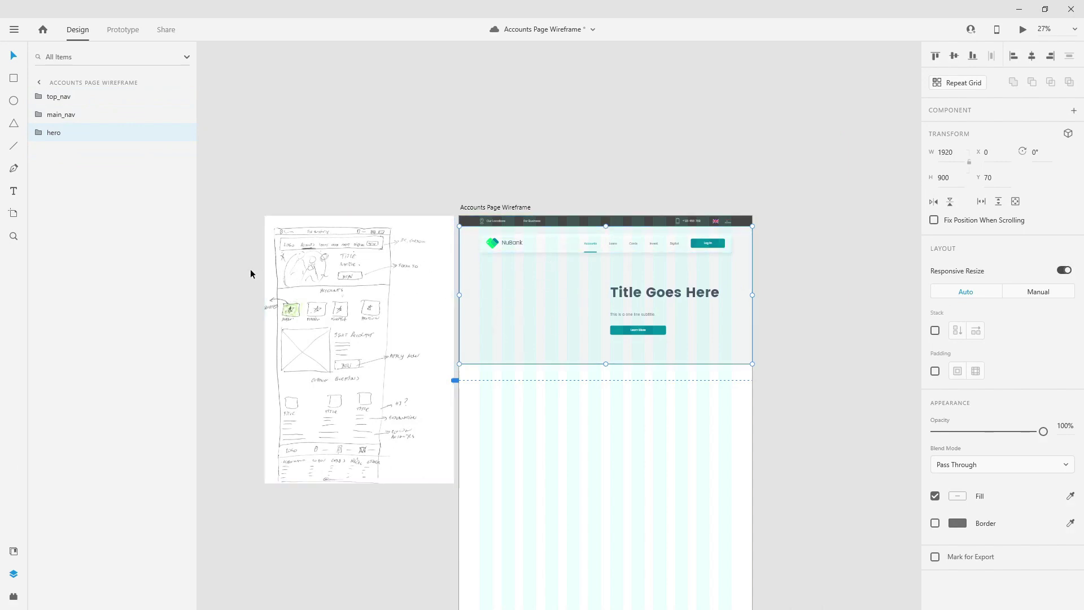
scroll(249, 269, "up", 8)
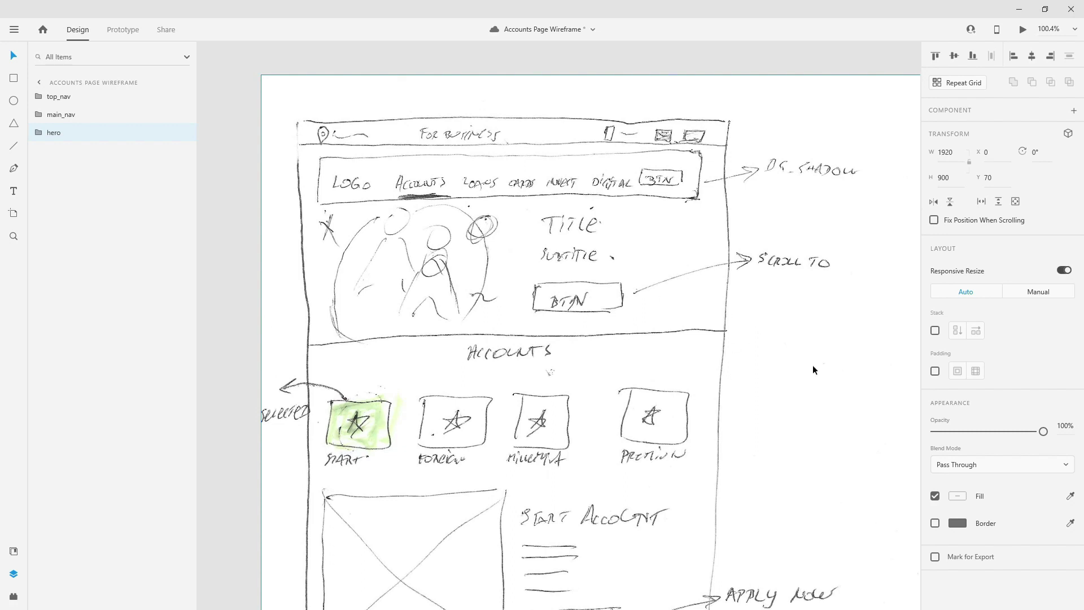
scroll(395, 256, "down", 4)
scroll(395, 256, "down", 2)
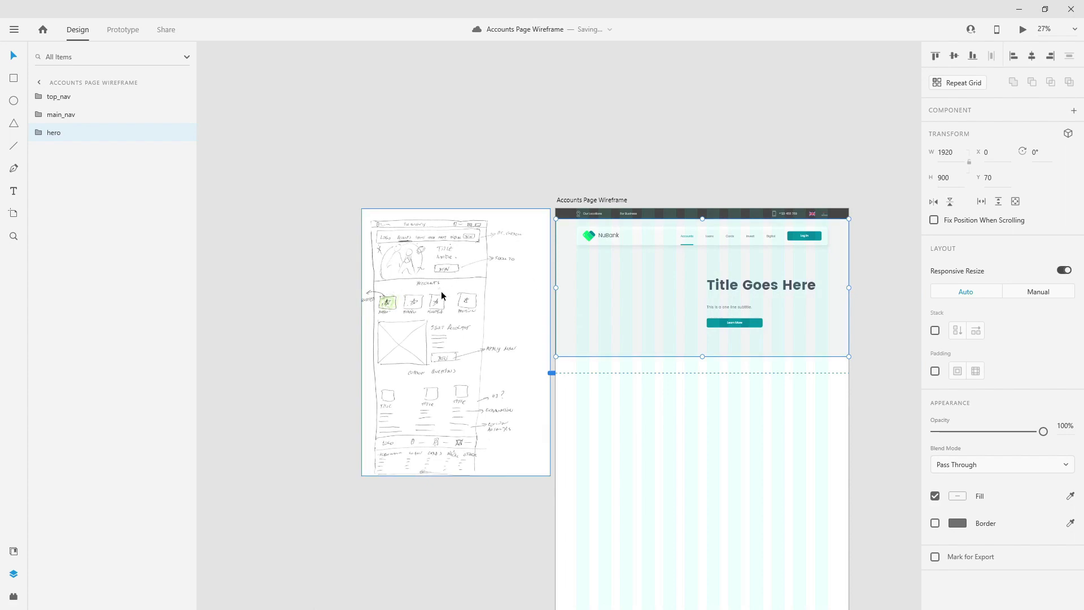
scroll(440, 292, "up", 2)
scroll(414, 273, "down", 2)
scroll(768, 424, "up", 2)
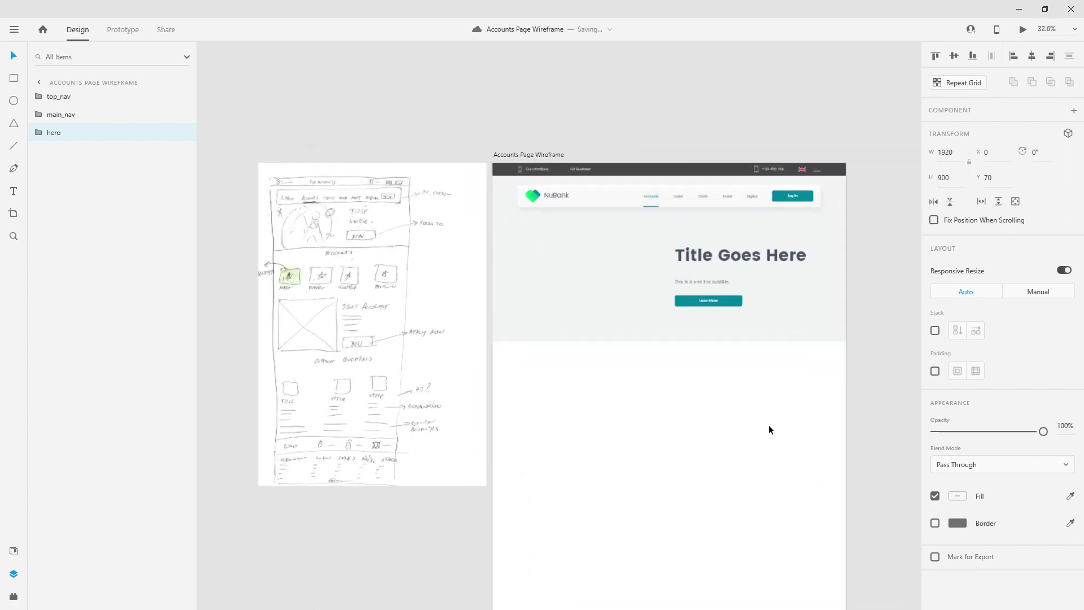
- Add an 'Accounts' heading below the hero in the dark swatch with Poppins Bold 48 style
key("t")
left_click(547, 347)
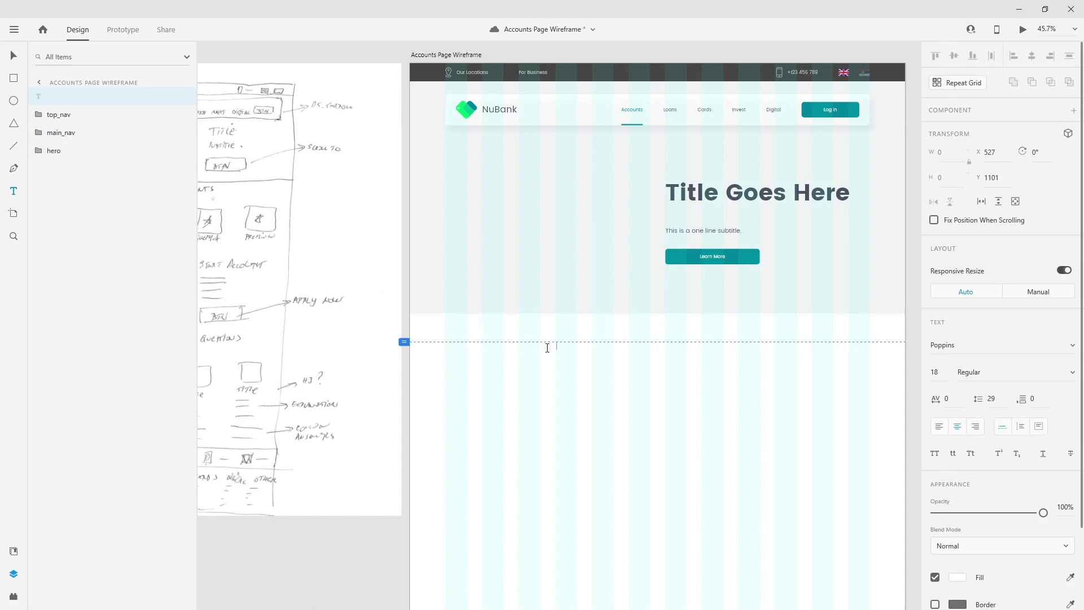
type("Accounts")
left_click(13, 550)
left_click(166, 137)
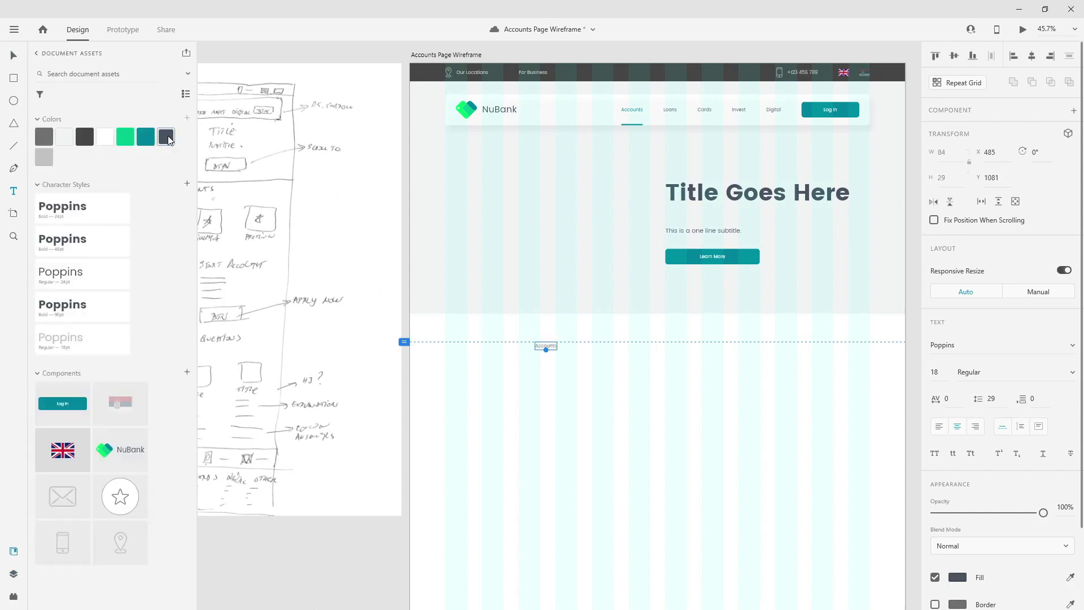
left_click(93, 244)
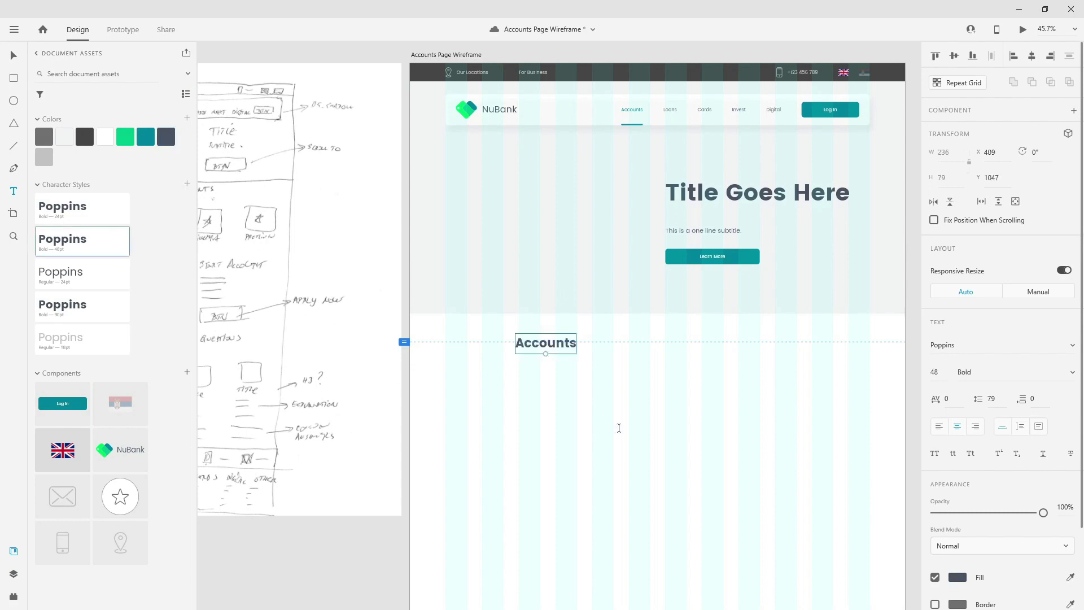
- Centre the Accounts heading on the artboard, nudge it slightly lower, and save
left_click(1031, 56)
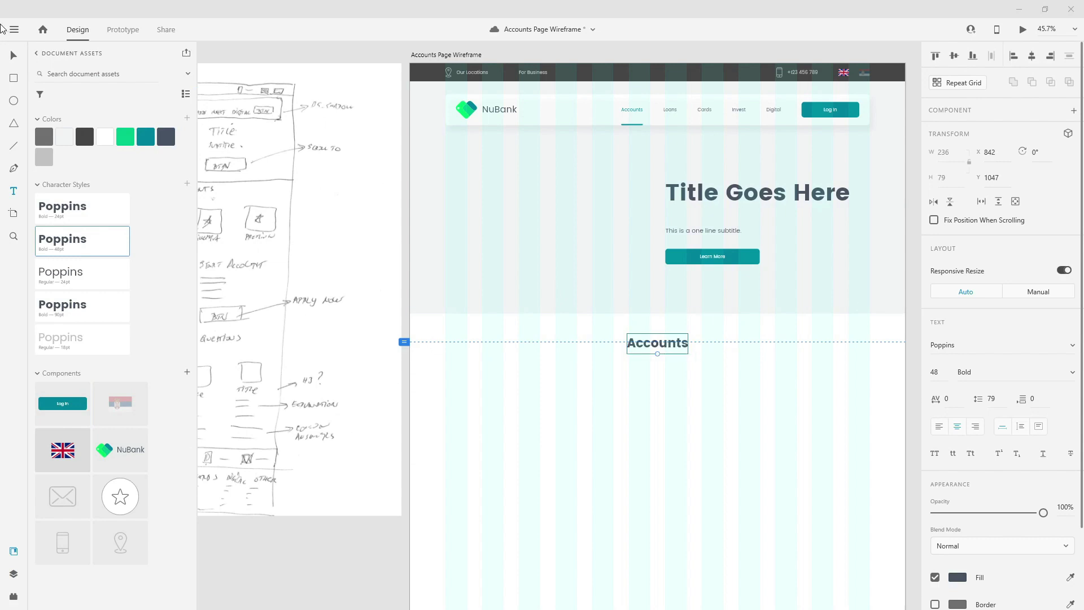
left_click_drag(661, 343, 663, 348)
scroll(578, 347, "down", 2)
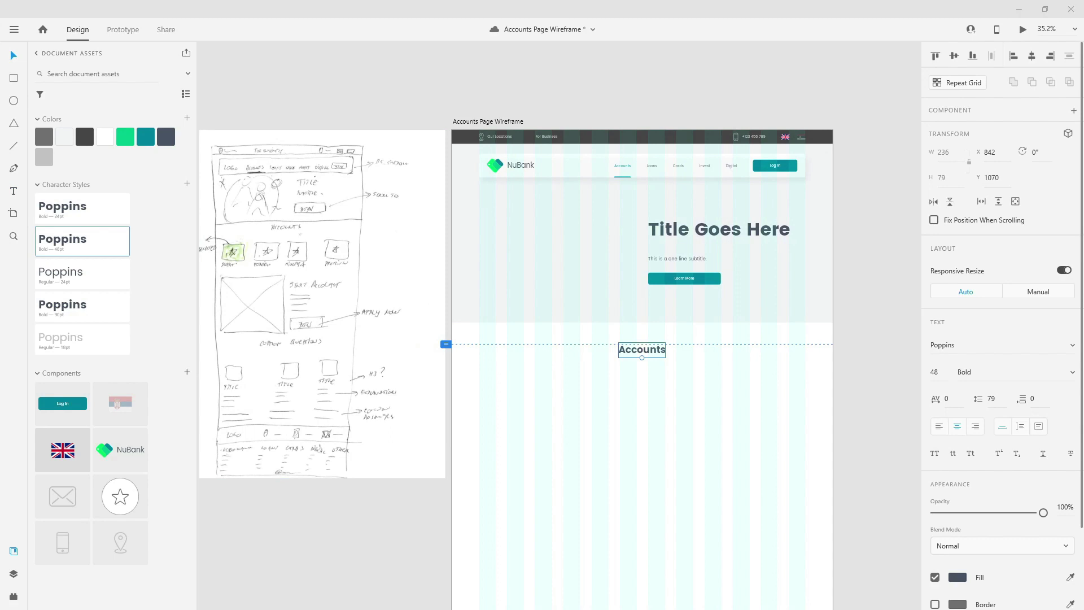
scroll(680, 402, "down", 3)
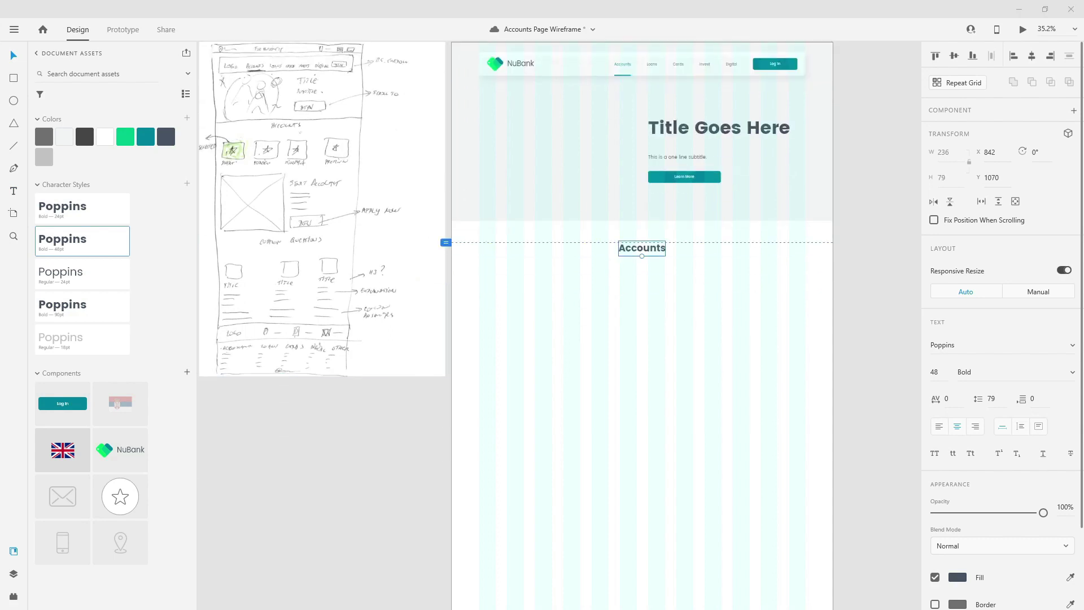
key("ctrl+s")
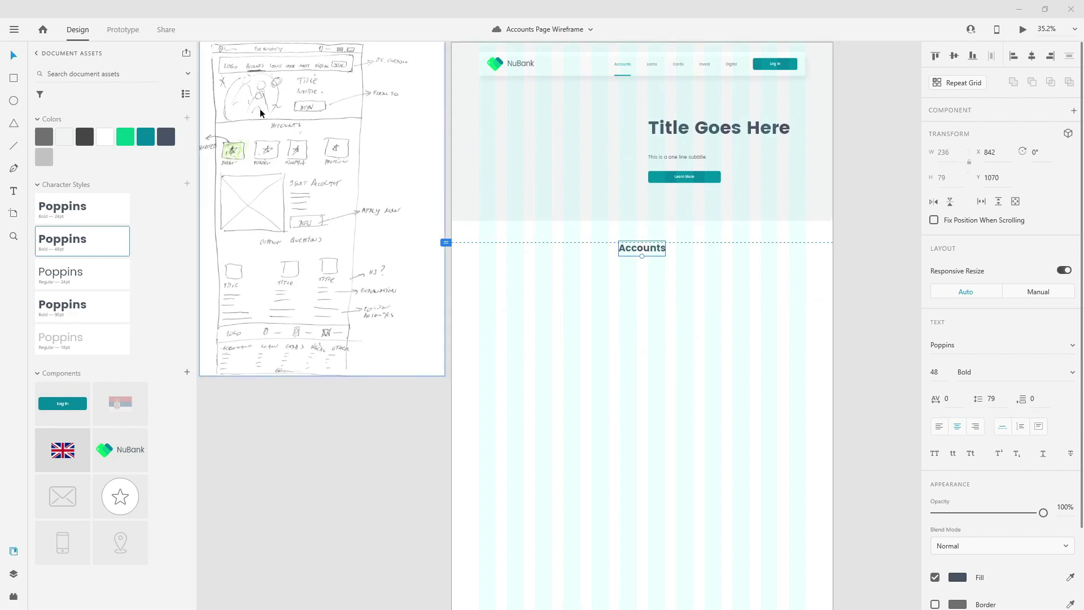
- Move the sketch image further to the left of the artboard
scroll(221, 146, "up", 5)
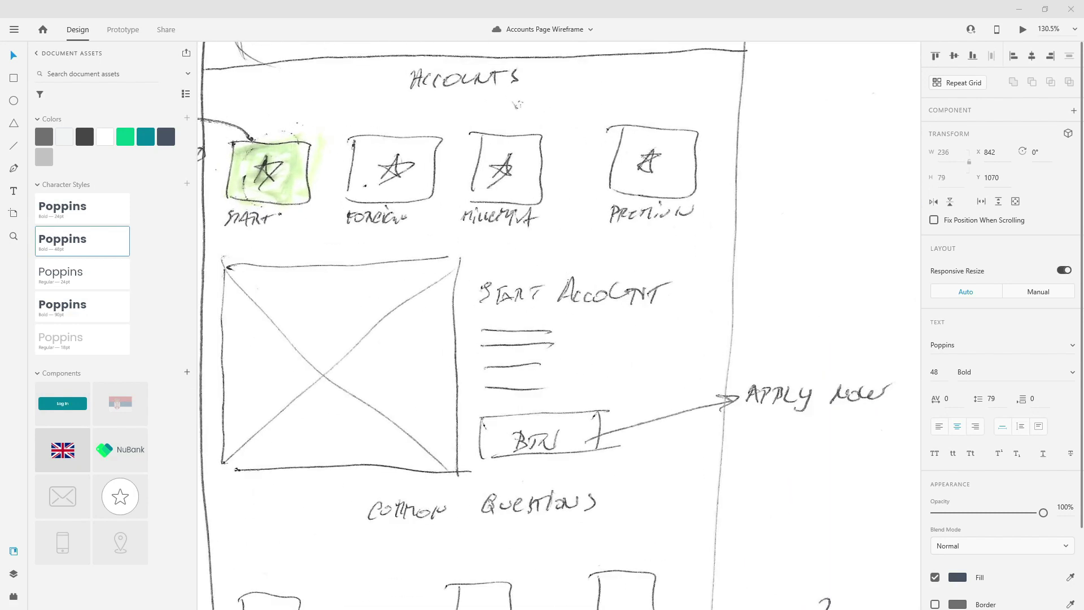
mouse_move(404, 249)
left_mouse_down()
mouse_move(534, 232)
mouse_move(561, 243)
left_mouse_up()
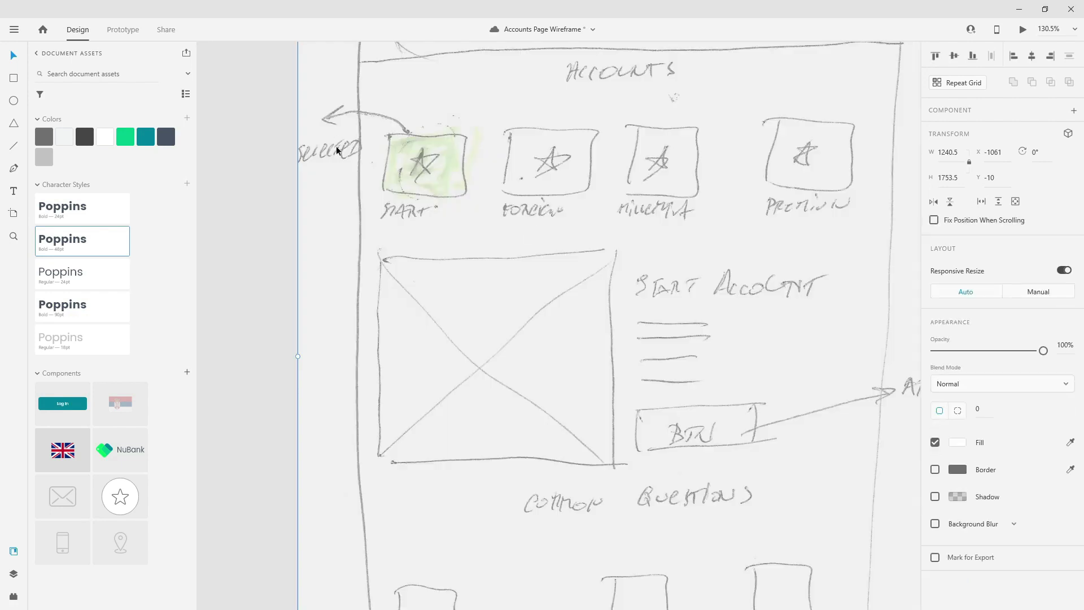
scroll(360, 150, "down", 5)
mouse_move(504, 202)
left_mouse_down()
mouse_move(418, 206)
mouse_move(429, 206)
left_mouse_up()
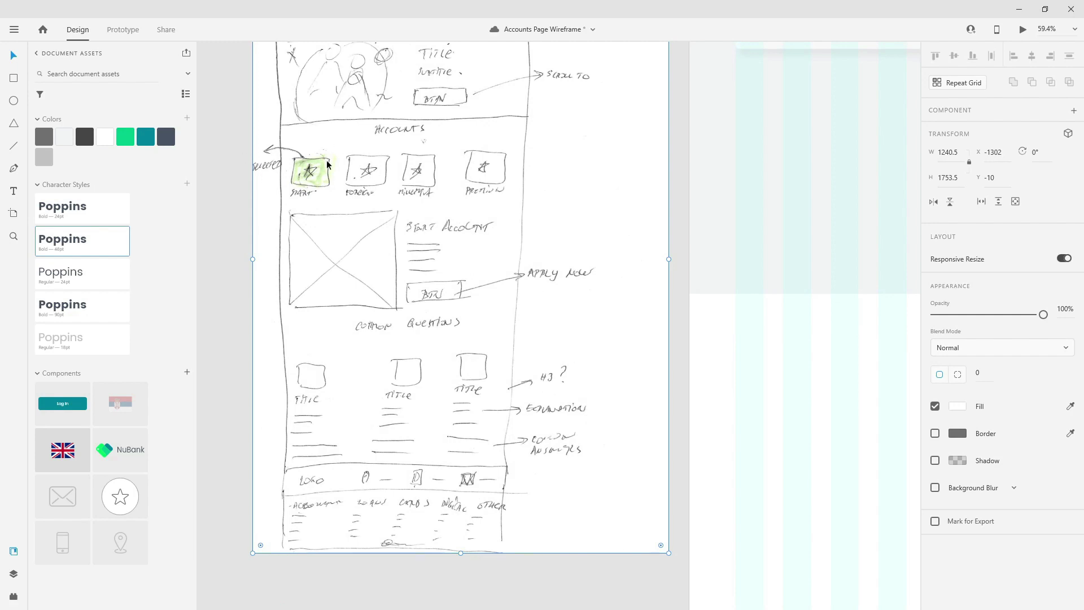
- Select the Accounts heading and bring the empty area beneath it into view
scroll(447, 225, "down", 5)
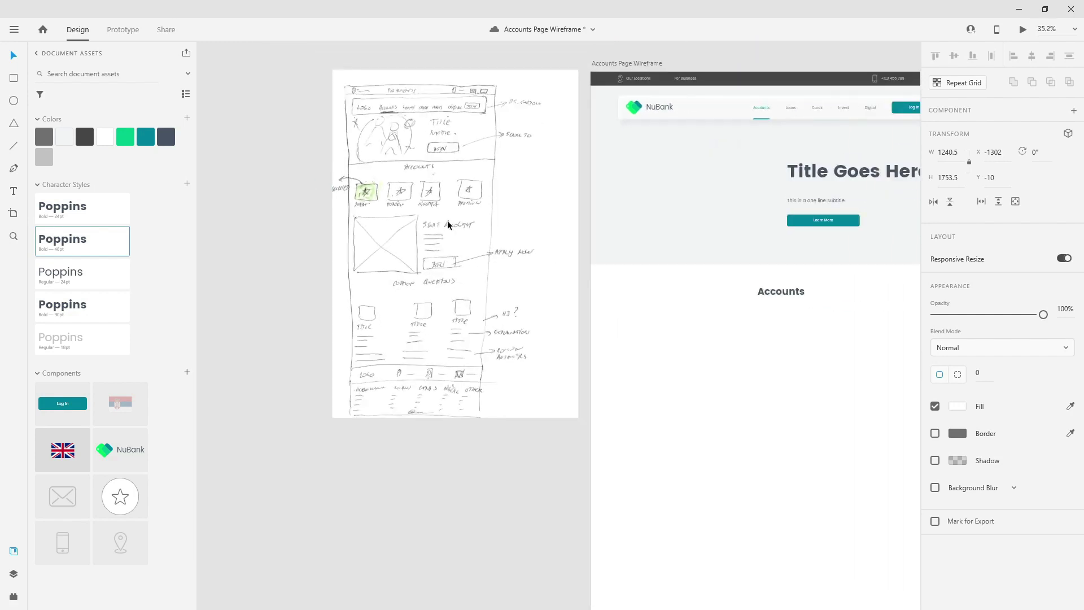
left_click(795, 296)
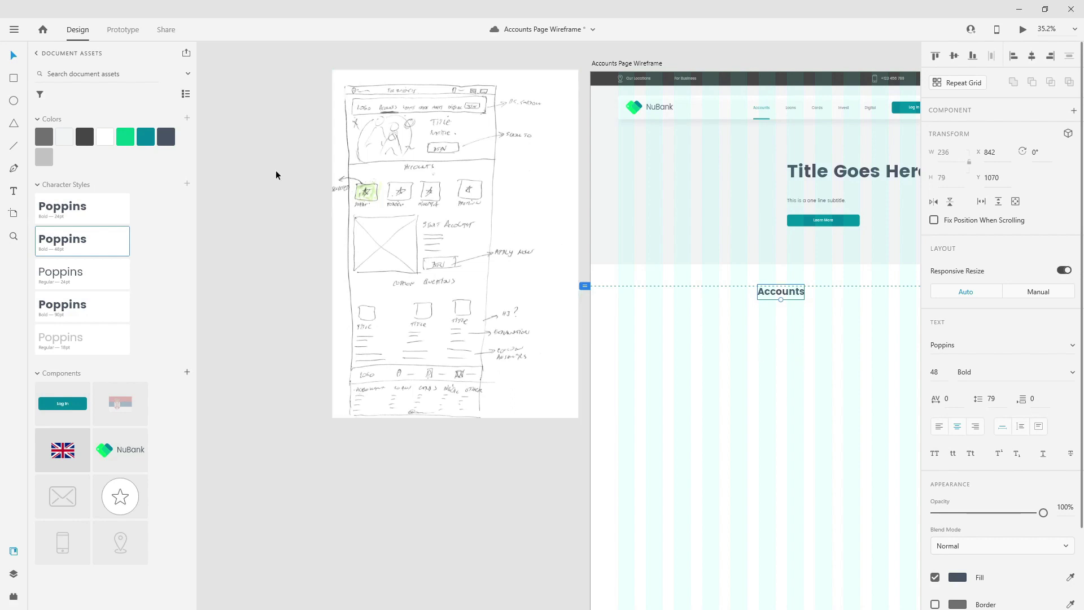
scroll(739, 334, "right", 5)
scroll(738, 334, "down", 2)
scroll(500, 248, "up", 3)
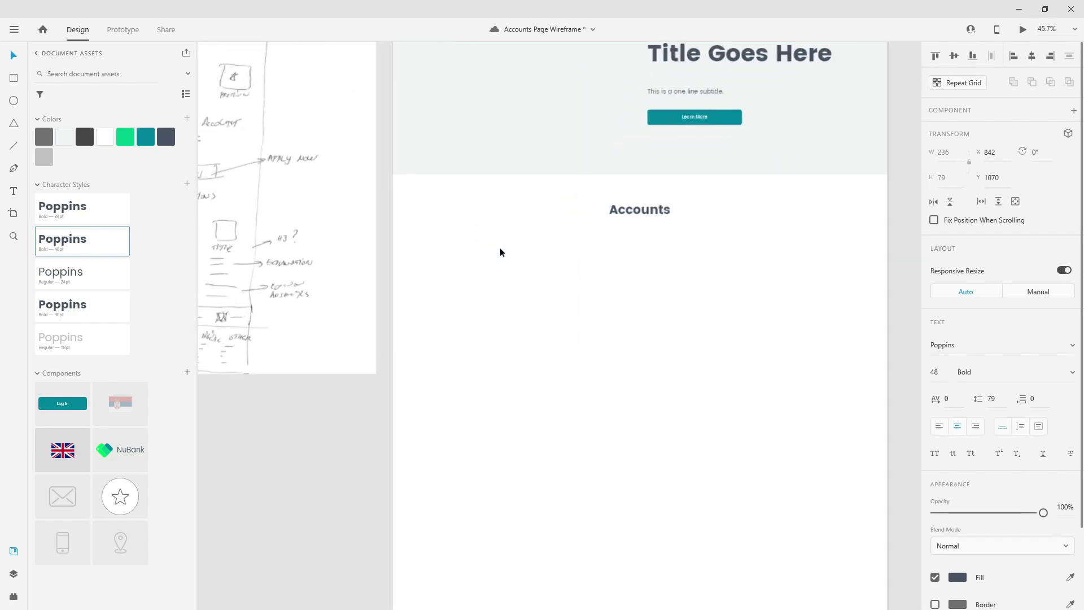
left_click(17, 81)
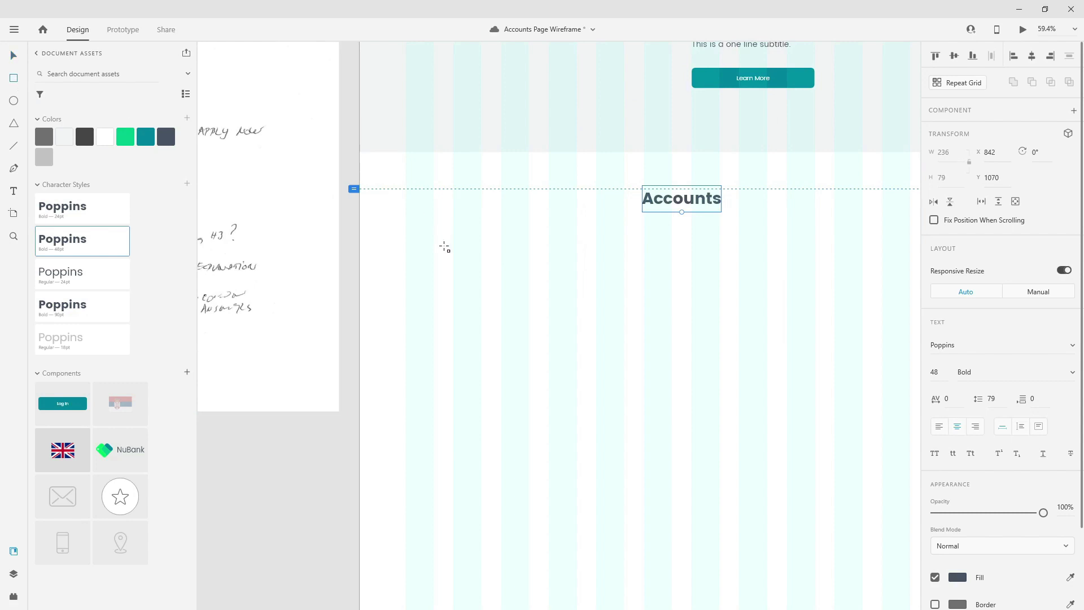
- Draw a 366×312 card below Accounts, filled light grey, corner radius 20, border removed
left_click_drag(406, 256, 530, 328)
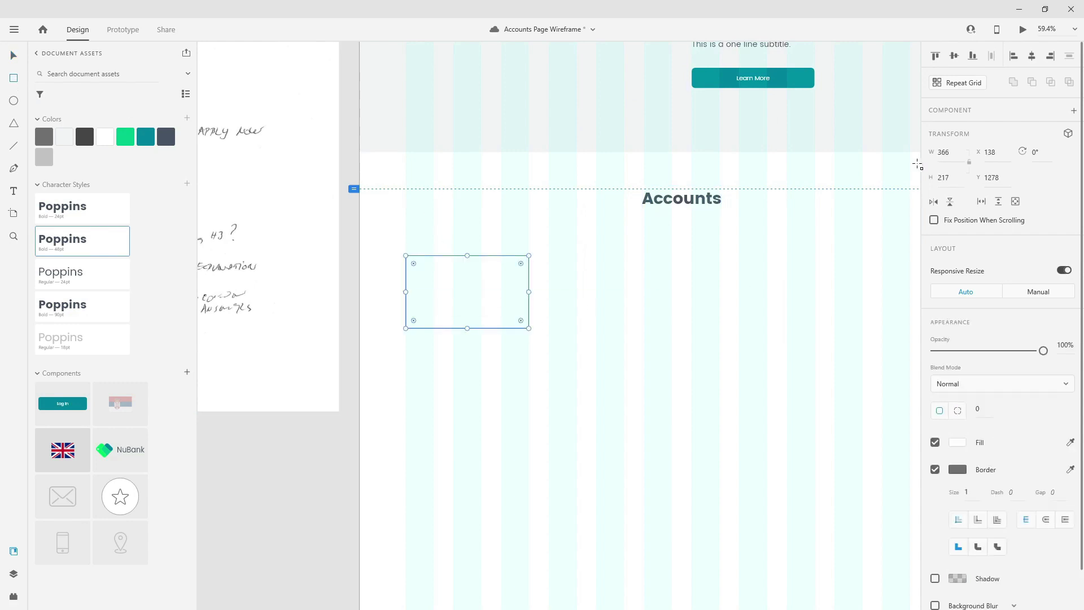
left_click(957, 177)
type("312")
key("Return")
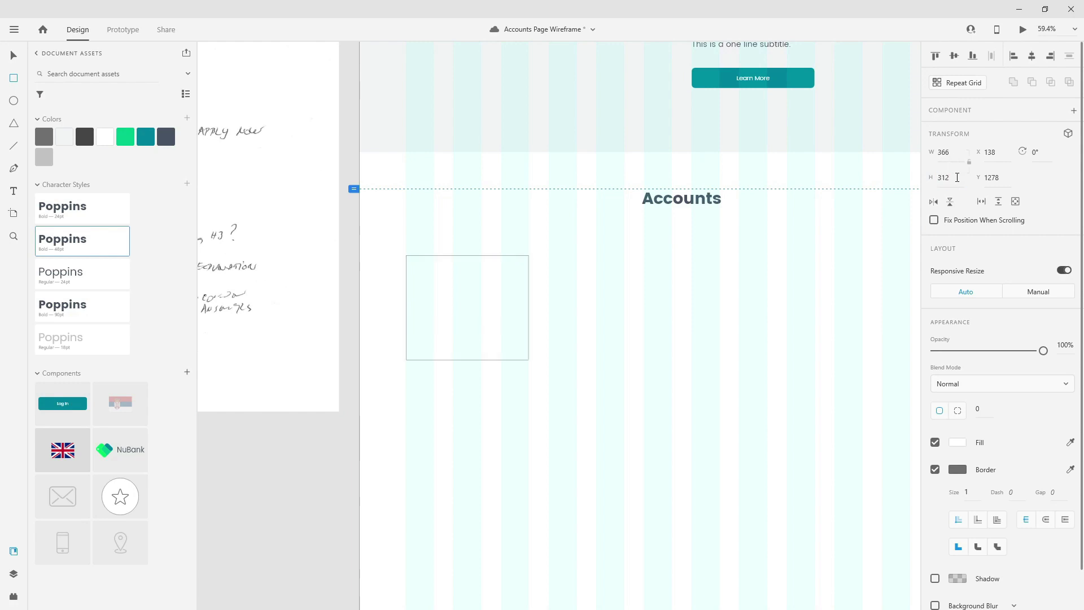
left_click(63, 139)
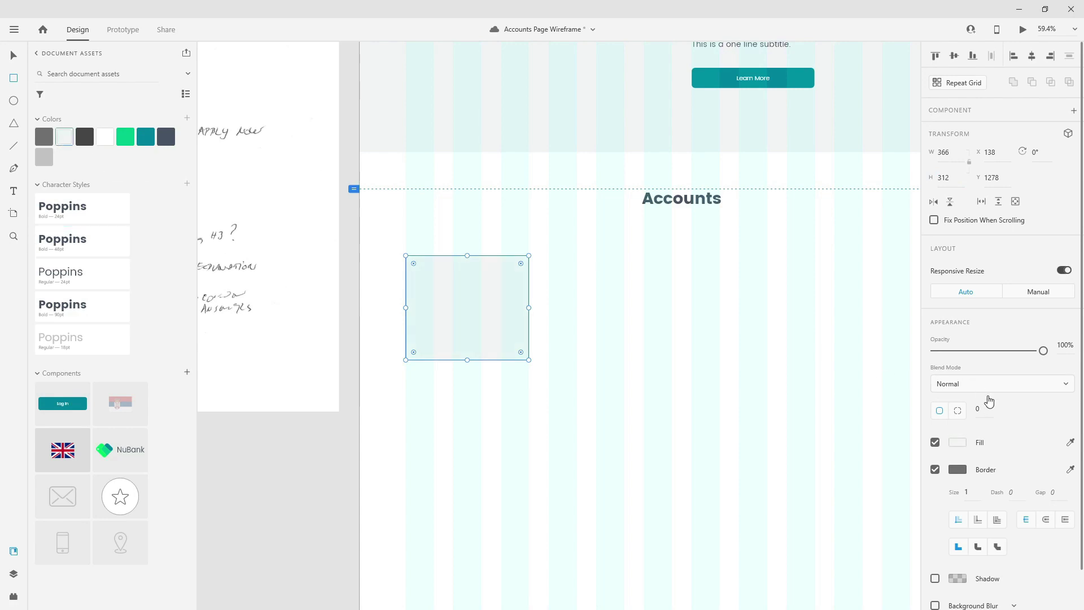
type("20")
key("Return")
left_click(936, 469)
scroll(421, 292, "up", 5)
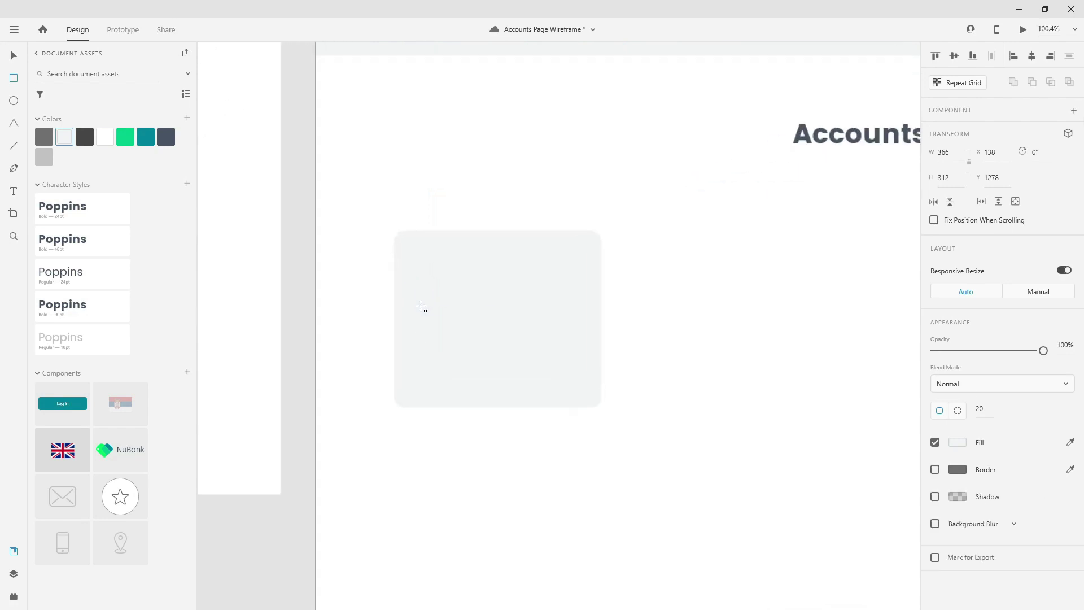
- Place the star icon component in the card and add a dark text label beneath it
left_click_drag(122, 502, 486, 270)
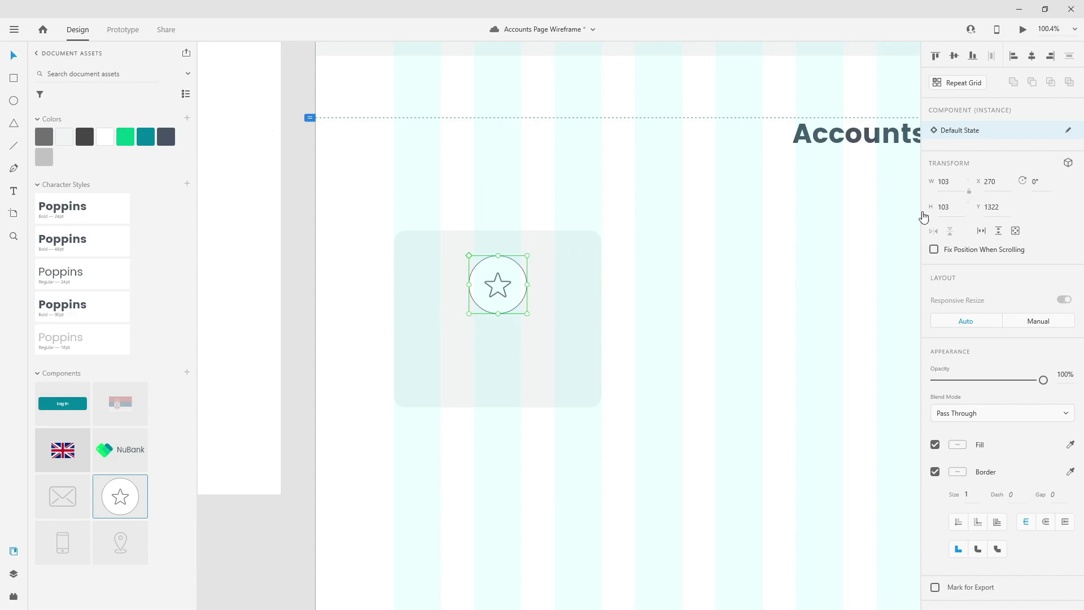
left_click(484, 366)
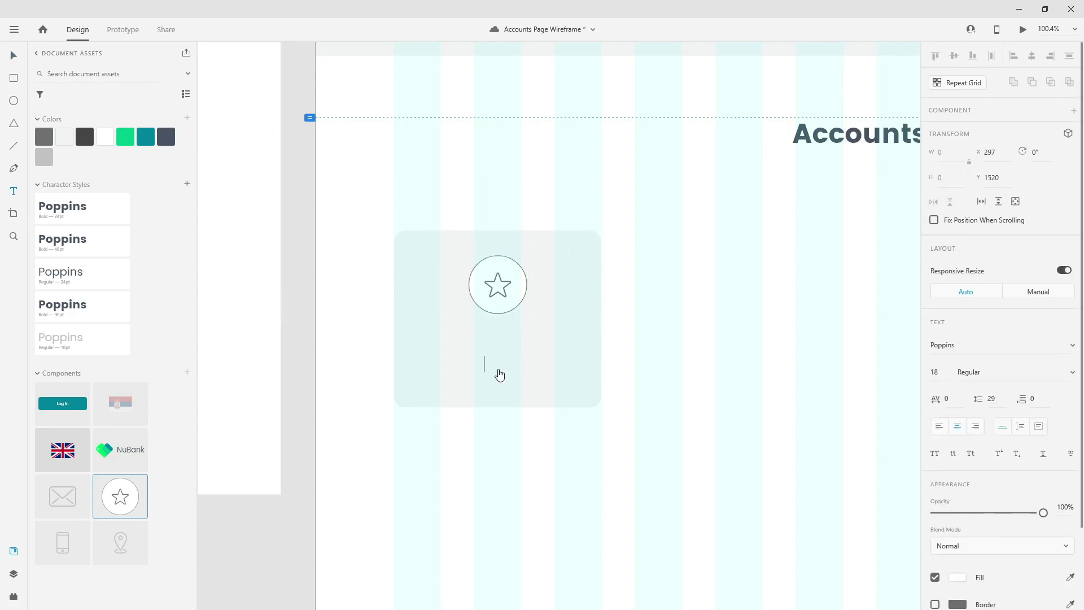
type("Starred")
key("ctrl+a")
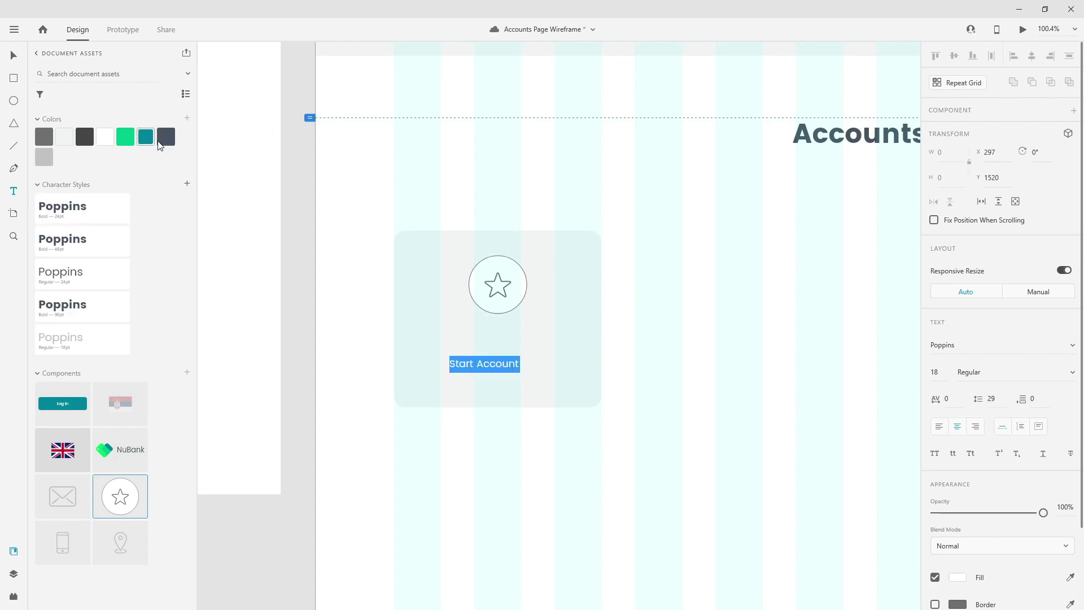
left_click(166, 137)
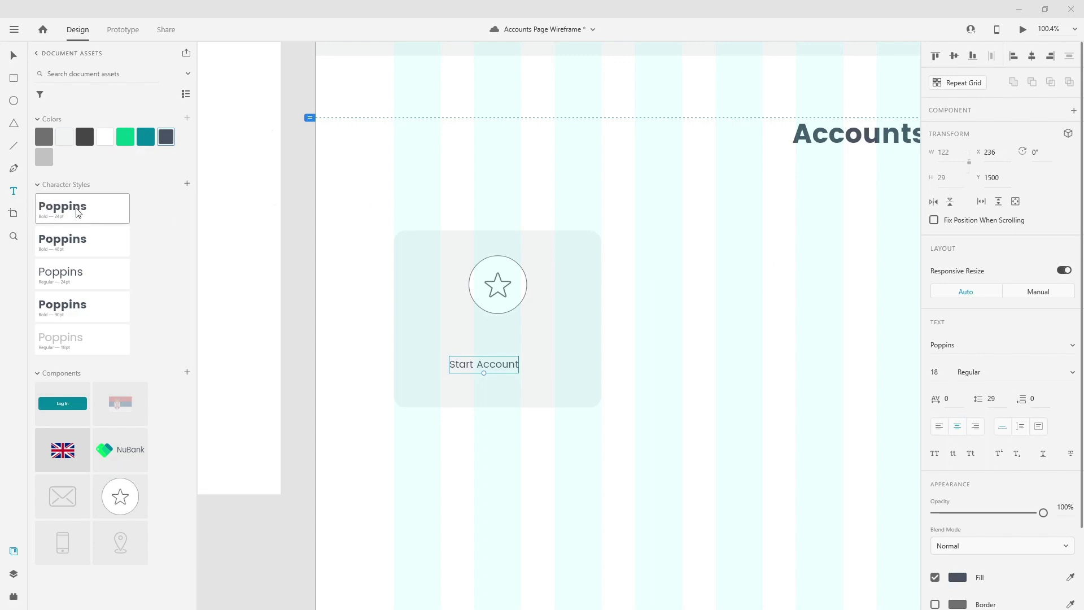
- Apply Bold 24pt to 'Start Account' and reorder styles: Regular 18pt first, Regular 24pt second
key("Return")
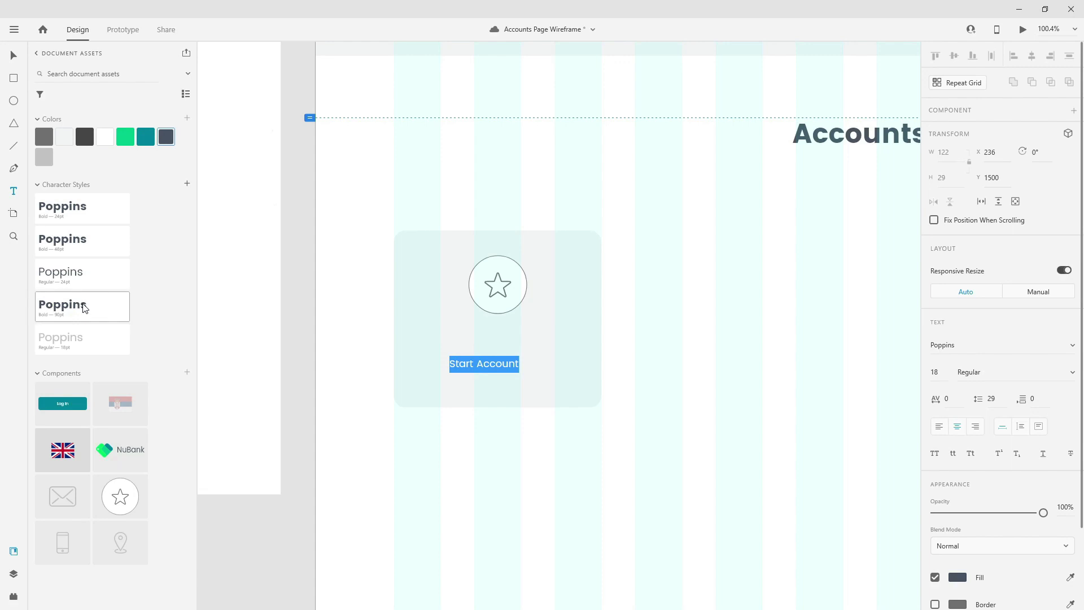
left_click(88, 218)
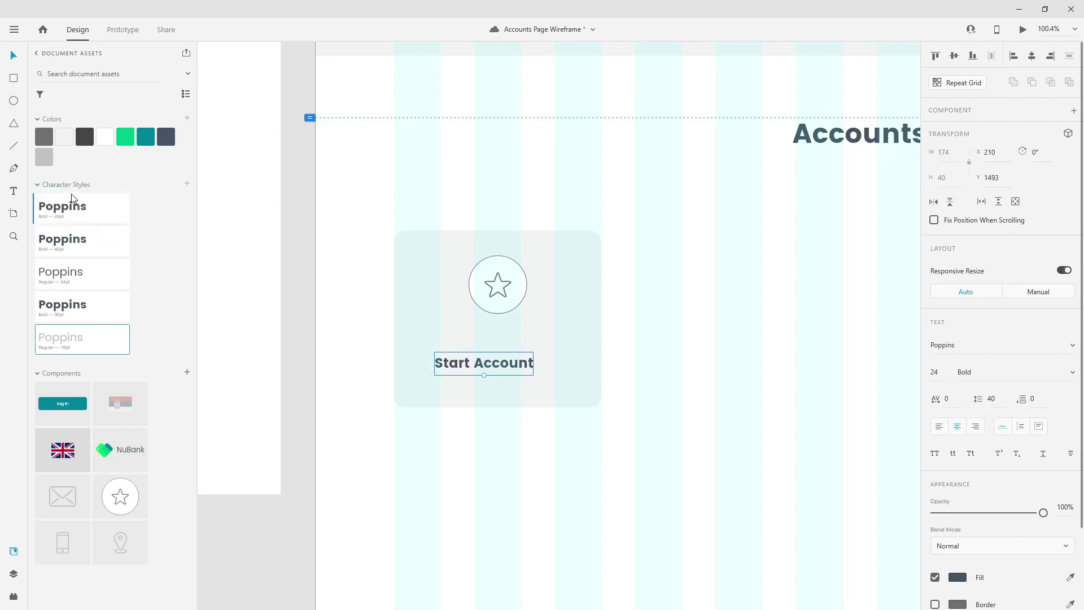
left_click_drag(72, 198, 72, 199)
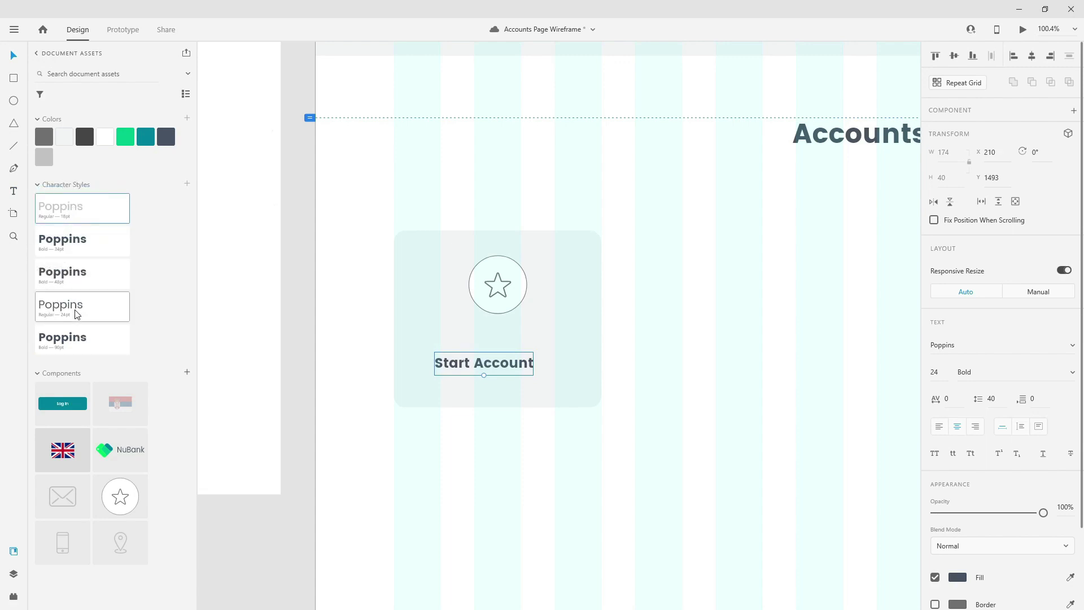
left_click_drag(78, 312, 80, 234)
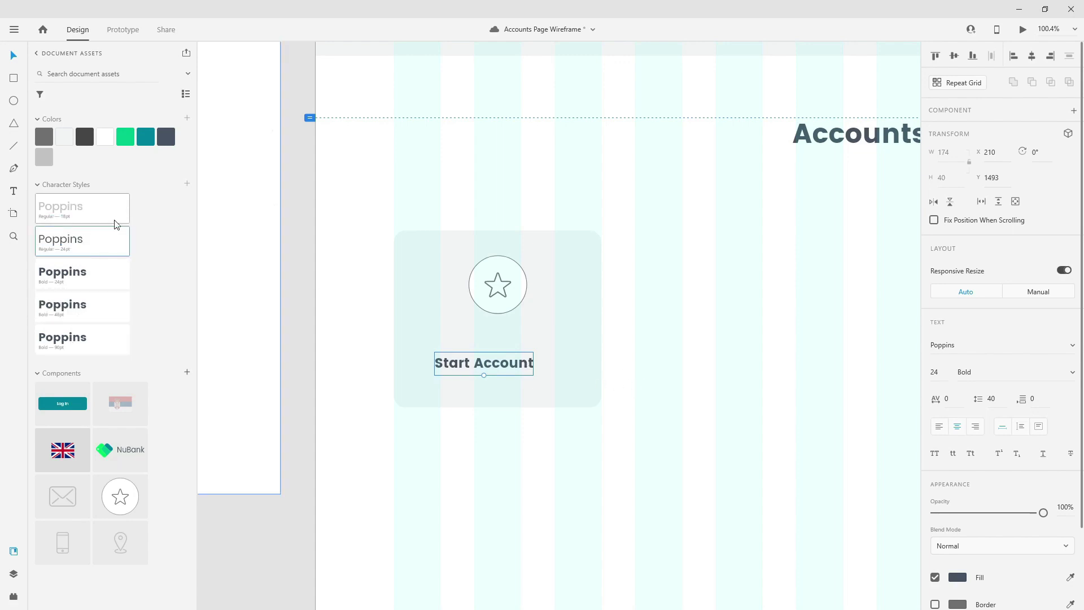
left_click(93, 279)
- Centre the 'Start Account' label in the card and position it lower with shift-nudges
left_click_drag(508, 369, 522, 368)
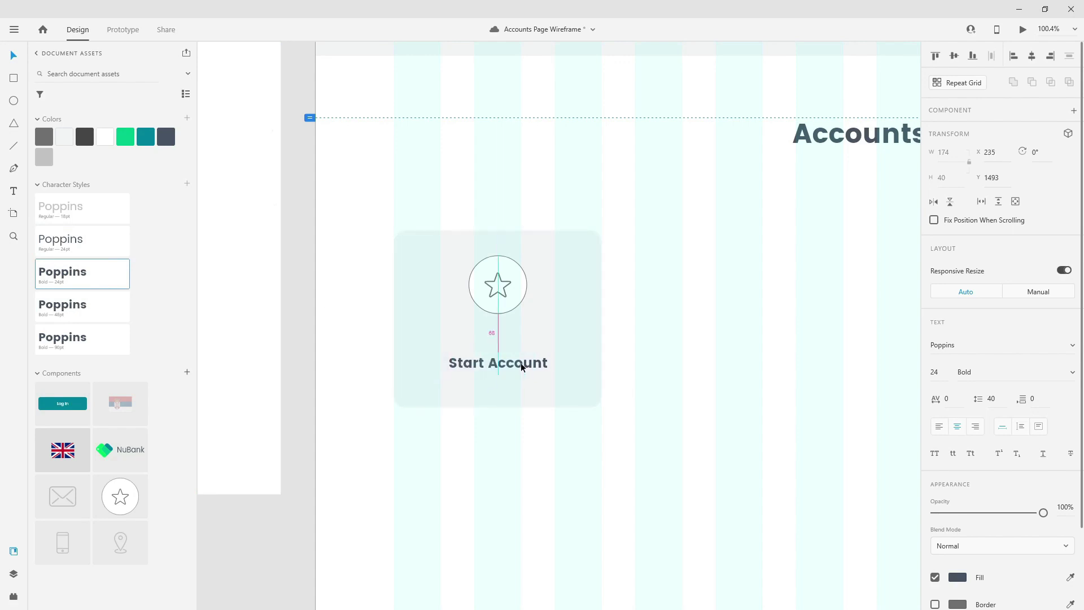
left_click(574, 339)
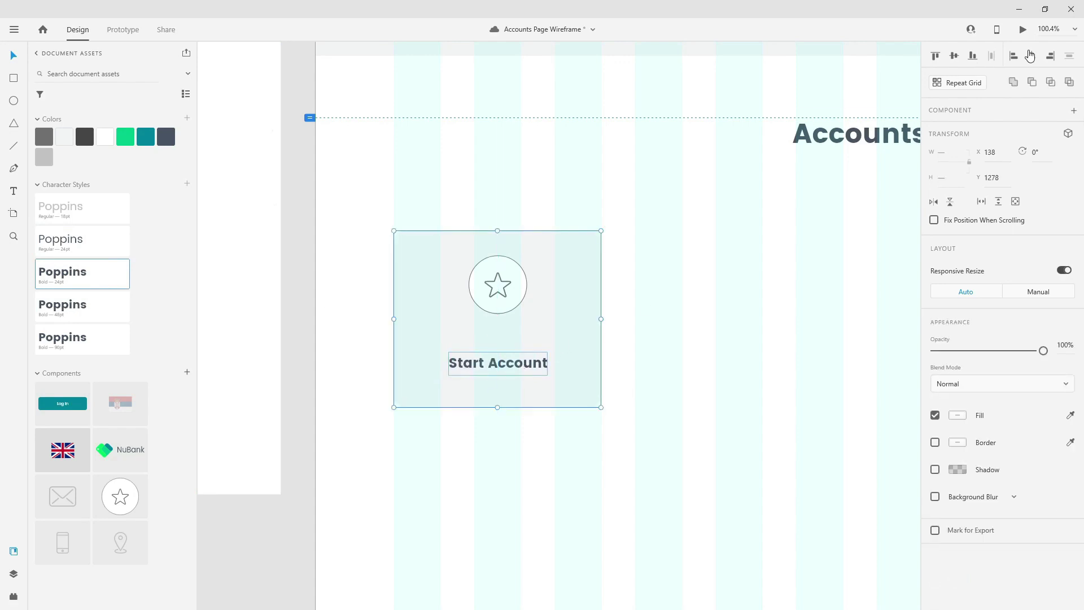
left_click(614, 307)
left_click(516, 294)
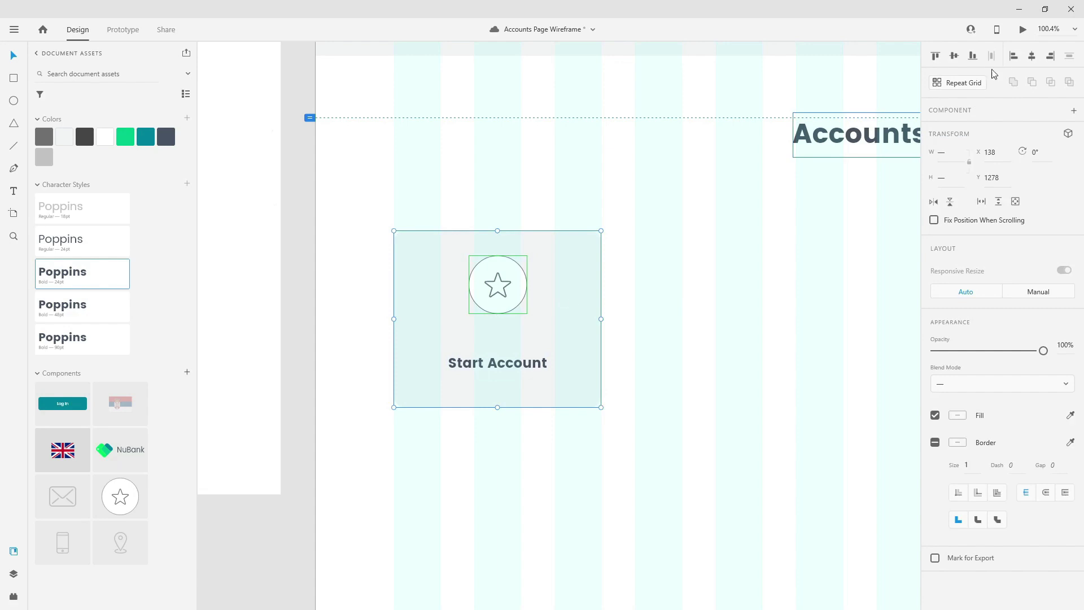
left_click(638, 271)
key("Tab")
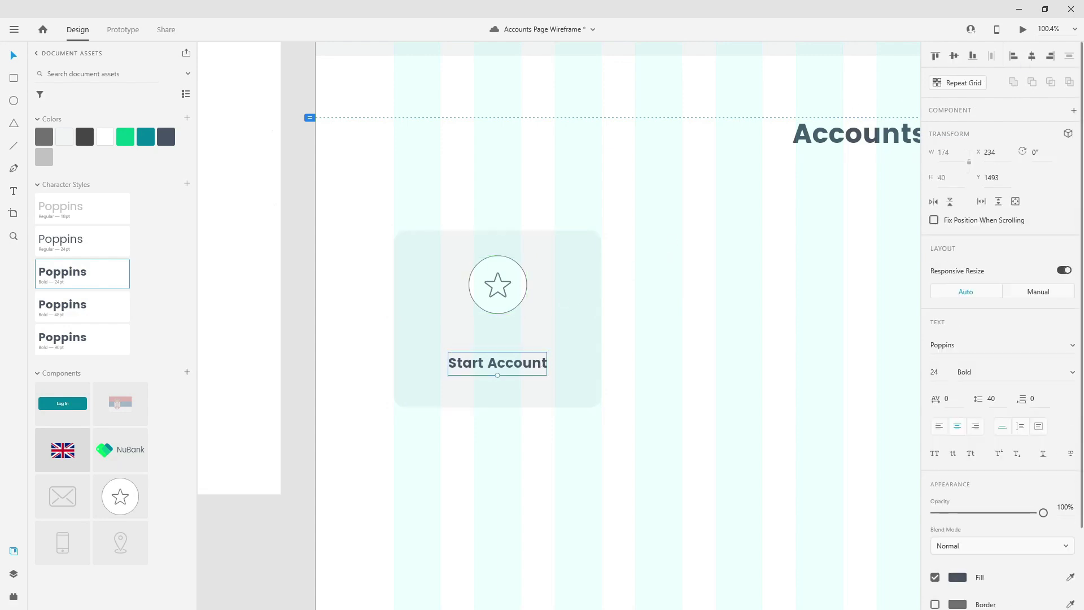
left_click_drag(514, 361, 510, 398)
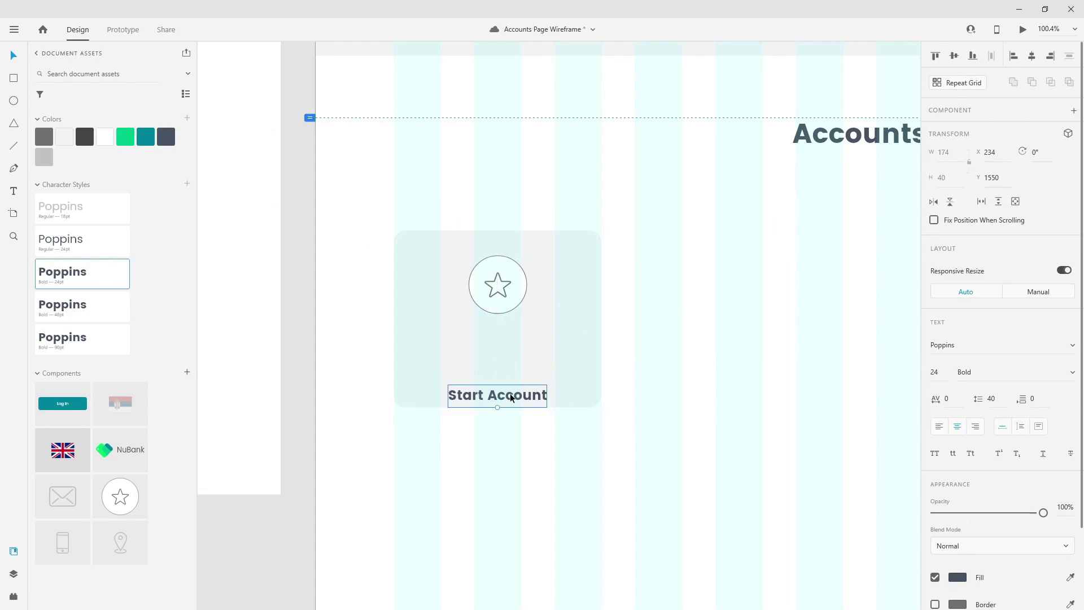
key("shift+Up")
key("shift+Up")
key("shift+Up")
key("shift+Up")
key("shift+Up")
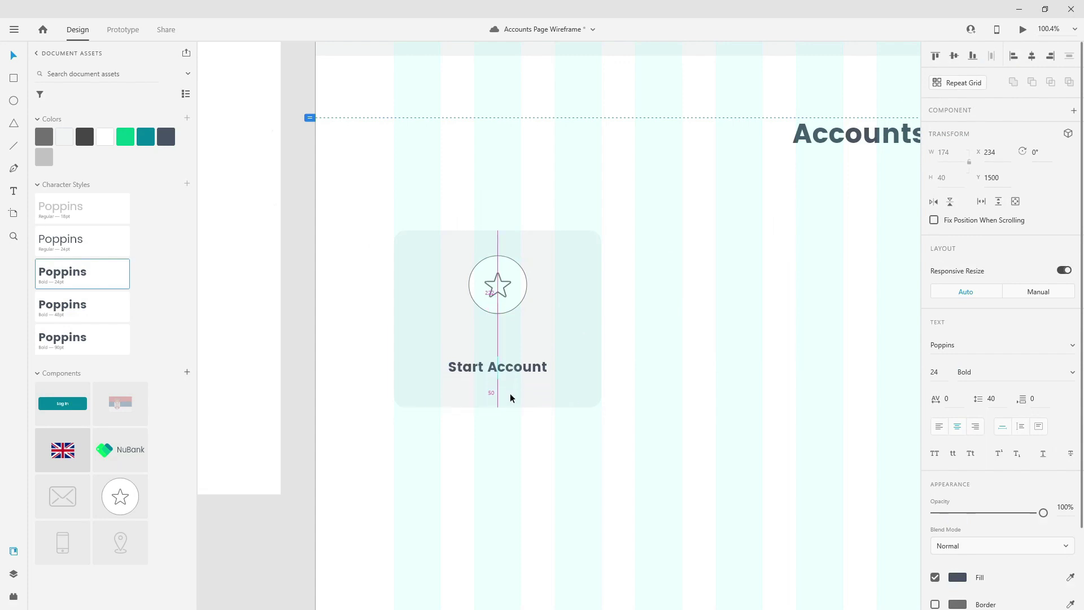
key("shift+Up")
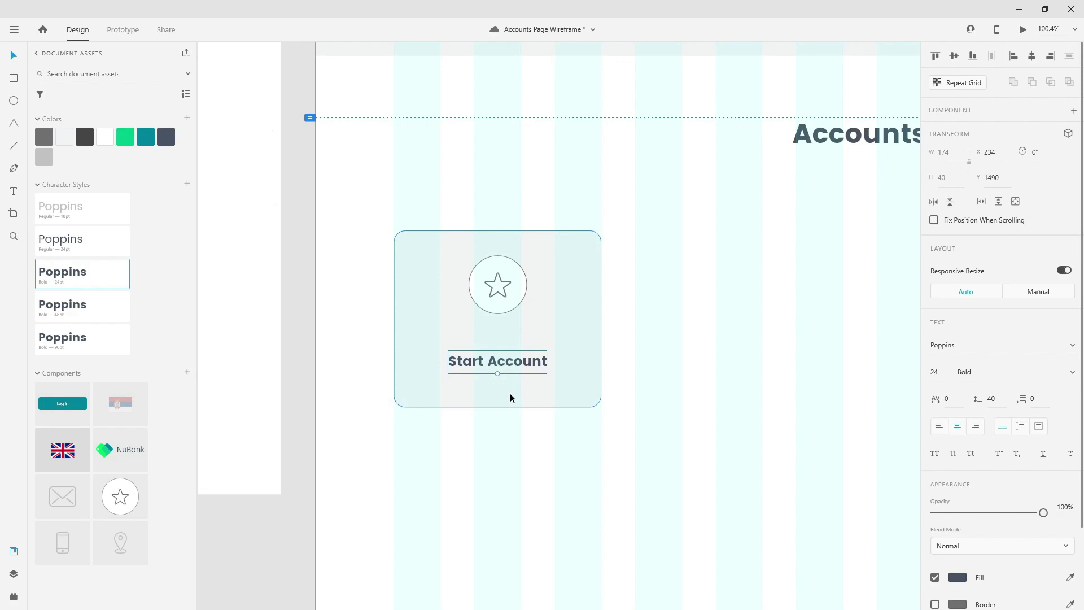
key("alt")
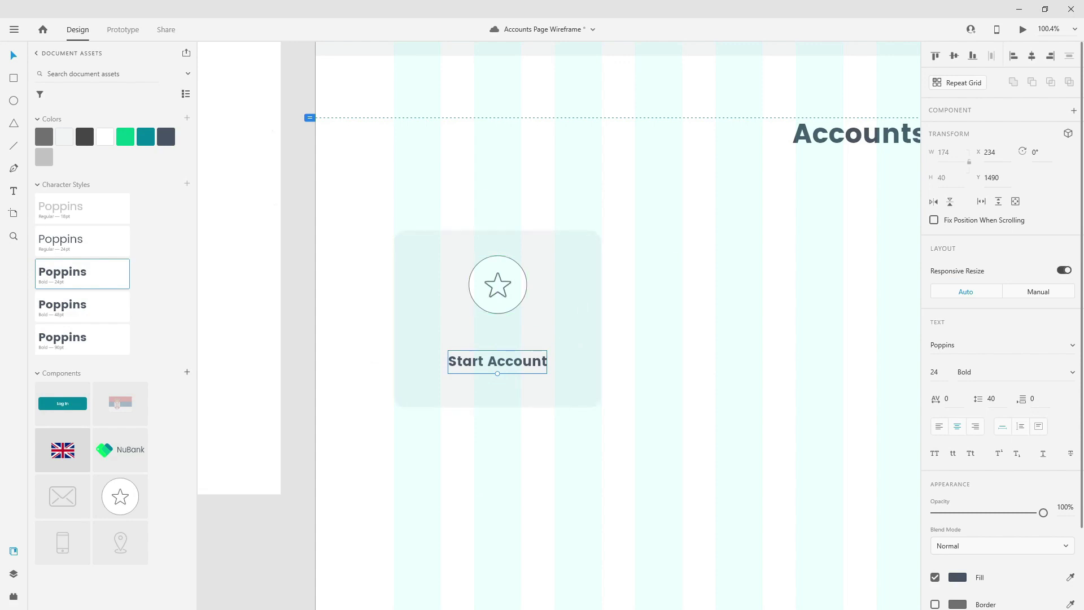
- Move the star icon down so it sits just above the label, at Y 1347
left_click_drag(513, 285, 510, 325)
key("shift+Up")
key("shift+Up")
key("shift+Up")
key("shift+Up")
scroll(508, 326, "down", 2)
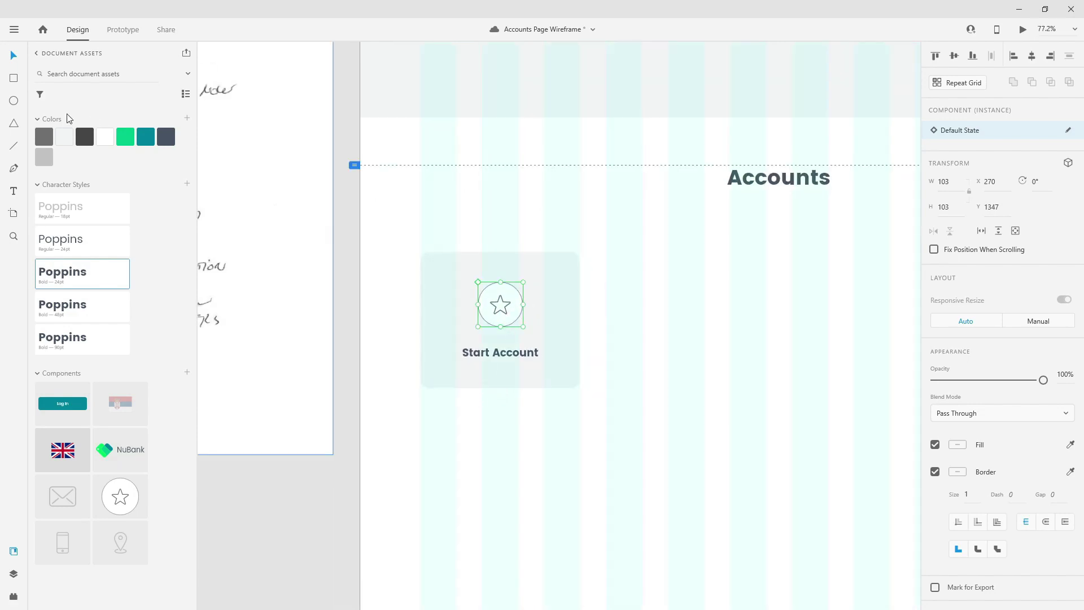
- Draw a downward triangle below the card, flattened to 27 high, borderless and light grey
left_click(13, 123)
mouse_move(501, 398)
left_mouse_down()
mouse_move(529, 421)
mouse_move(536, 355)
mouse_move(474, 358)
mouse_move(467, 371)
left_mouse_up()
scroll(514, 415, "up", 5)
key("v")
left_click(557, 317, "shift")
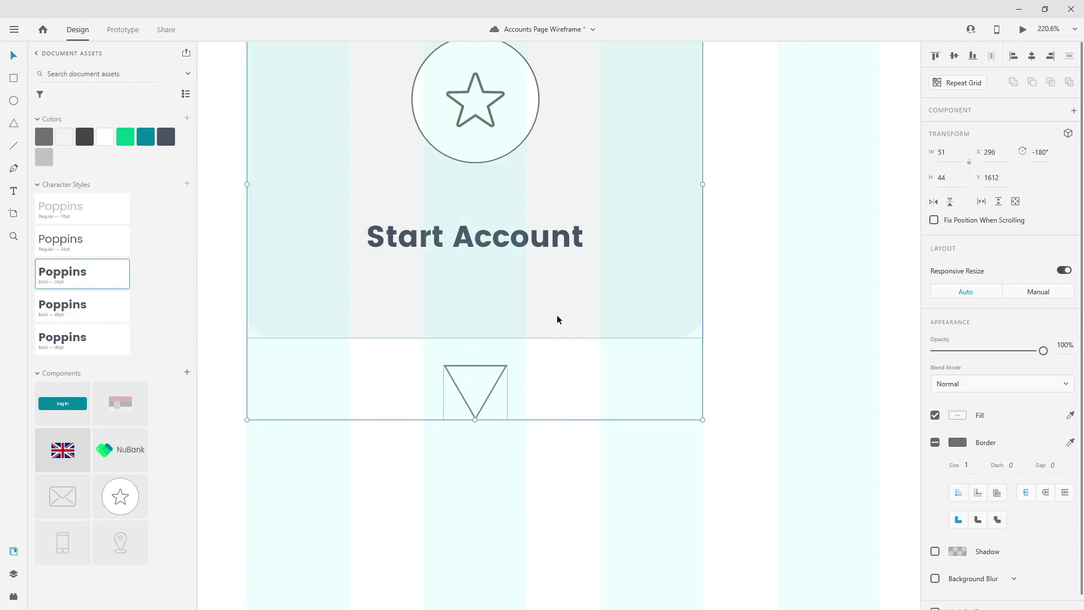
left_click(623, 480)
left_click(474, 399)
left_click_drag(476, 420, 485, 353)
left_click(935, 470)
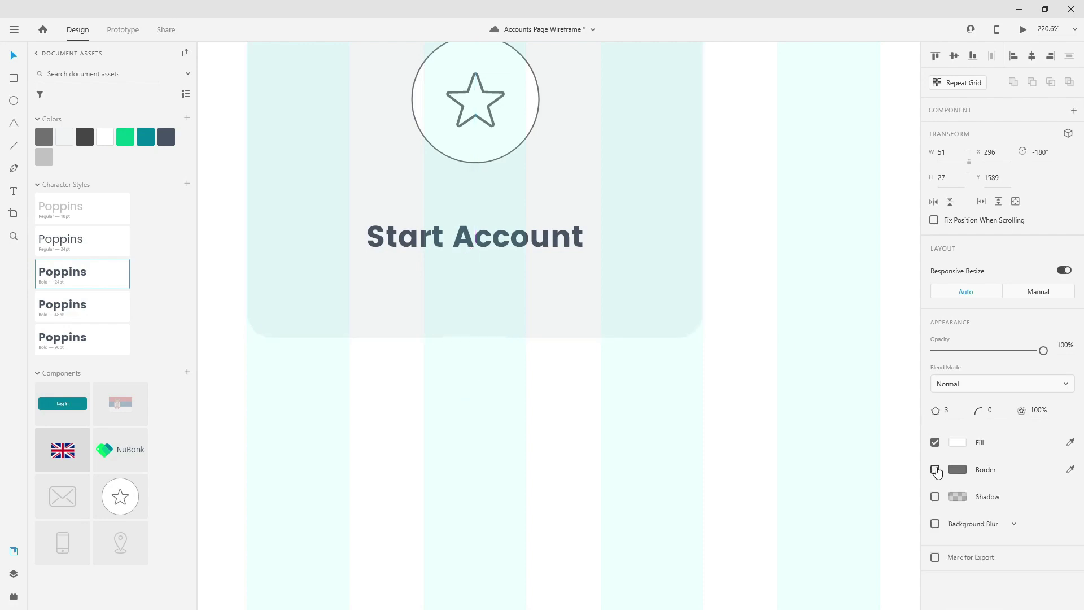
left_click(66, 141)
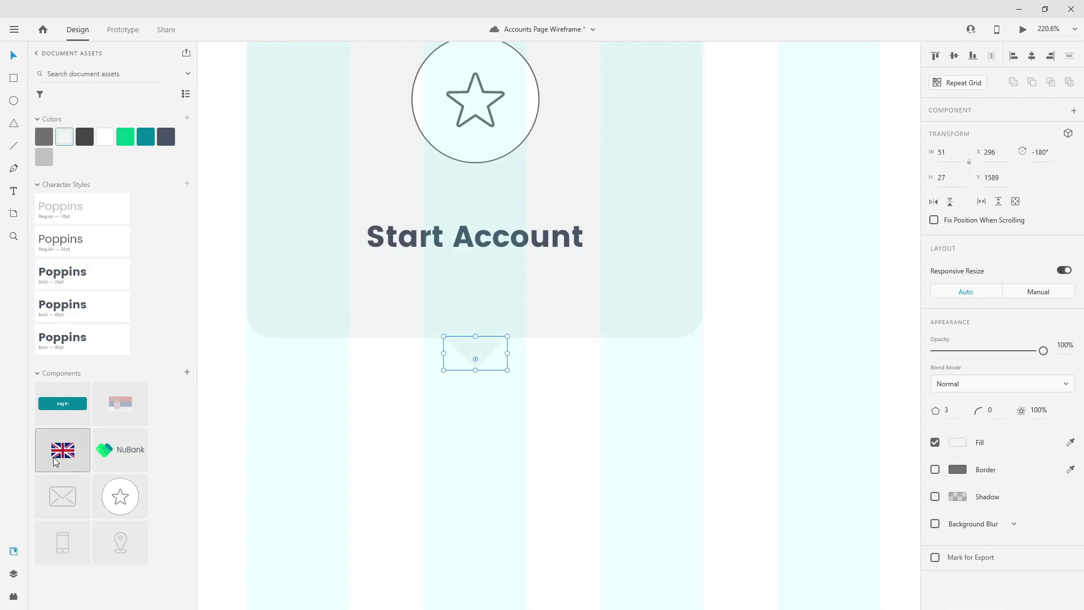
- Union the card and triangle into one 366×338 speech-bubble shape
left_click(558, 310)
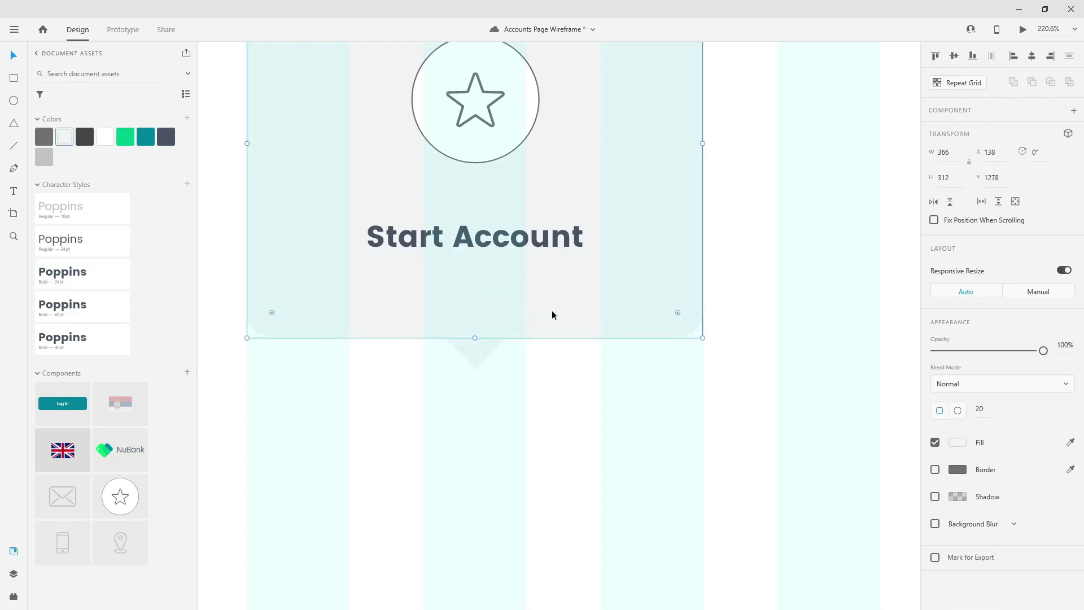
left_click(485, 356, "shift")
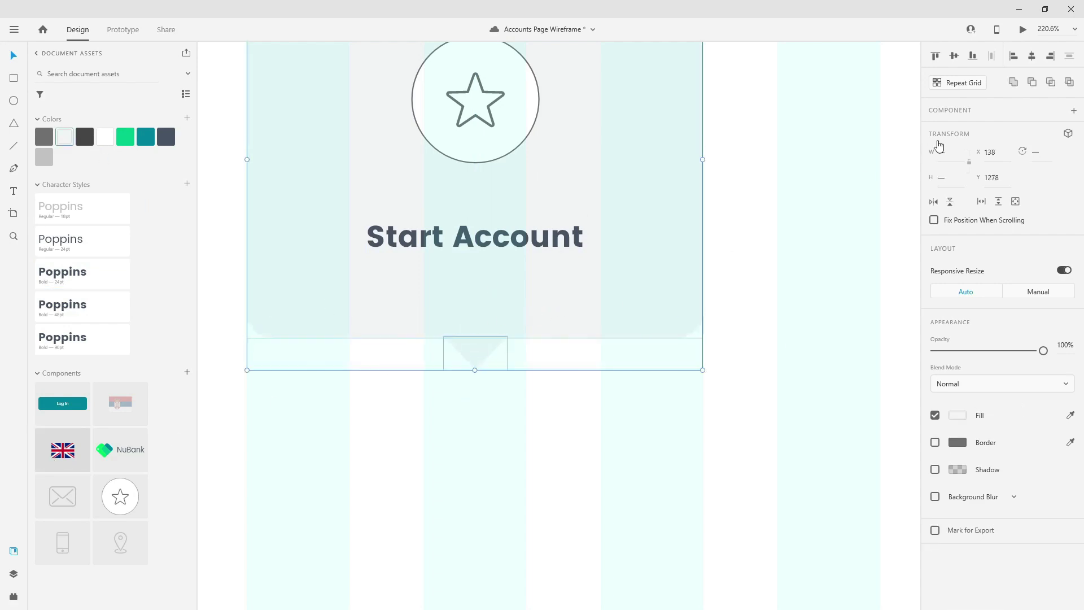
left_click(1014, 85)
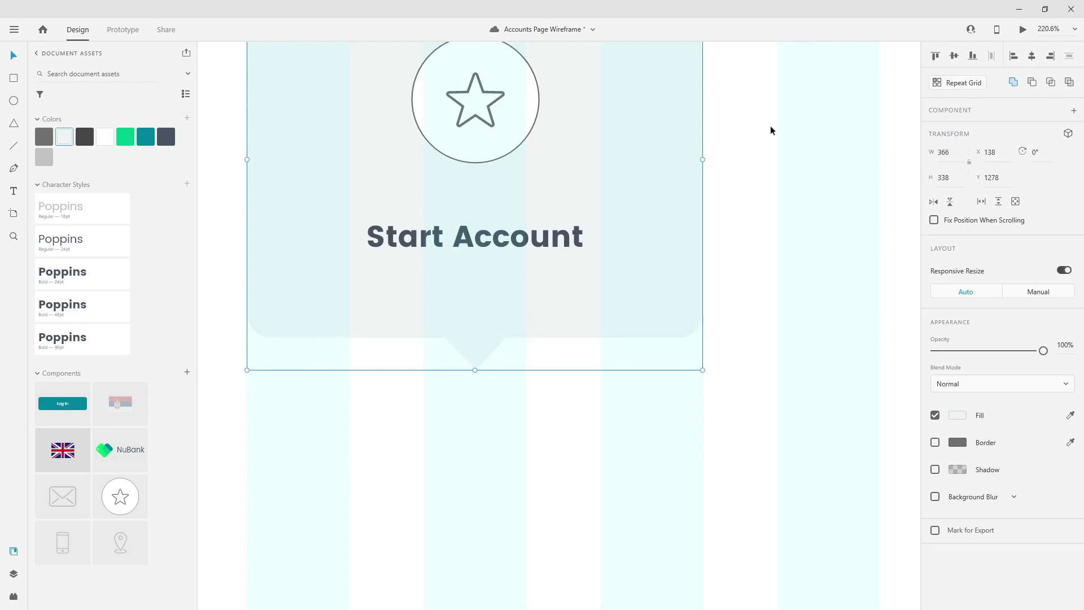
- In Layers, rename the merged Union 1 shape to 'selector'
left_click(14, 575)
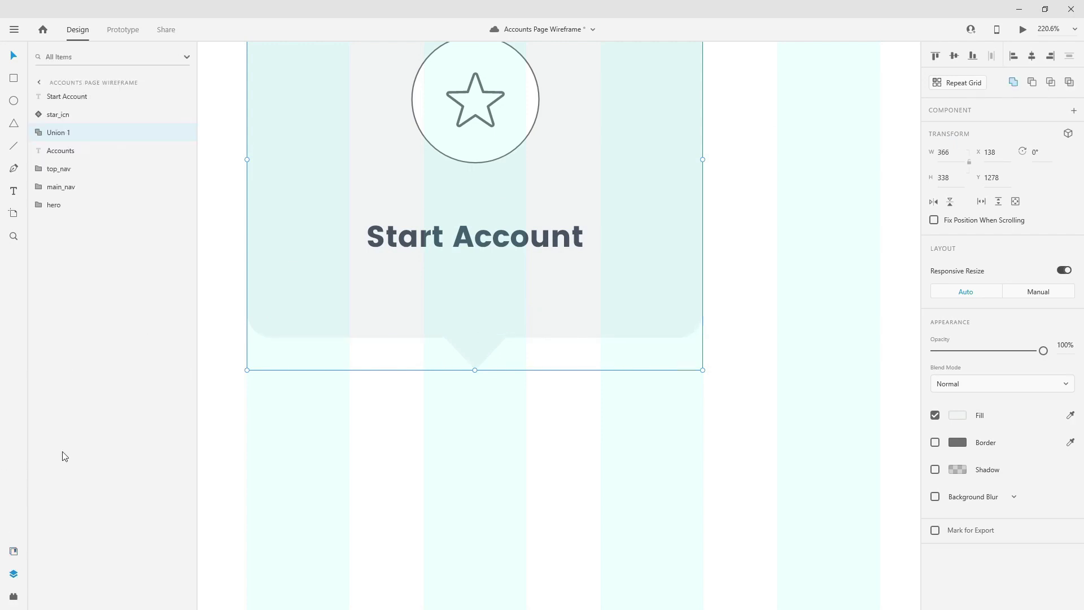
double_click(65, 134)
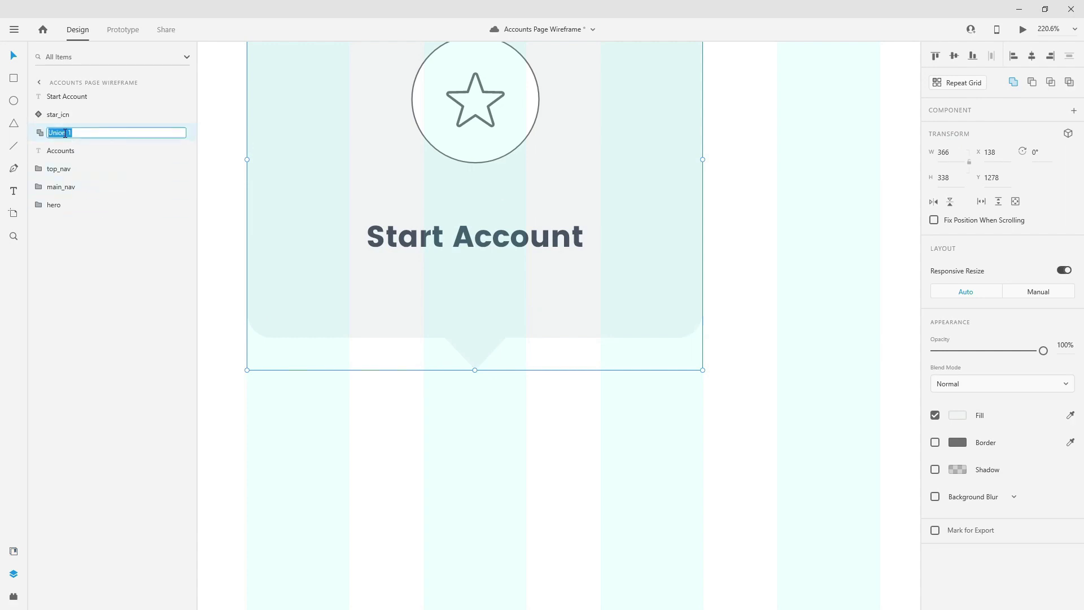
type("selector")
key("Escape")
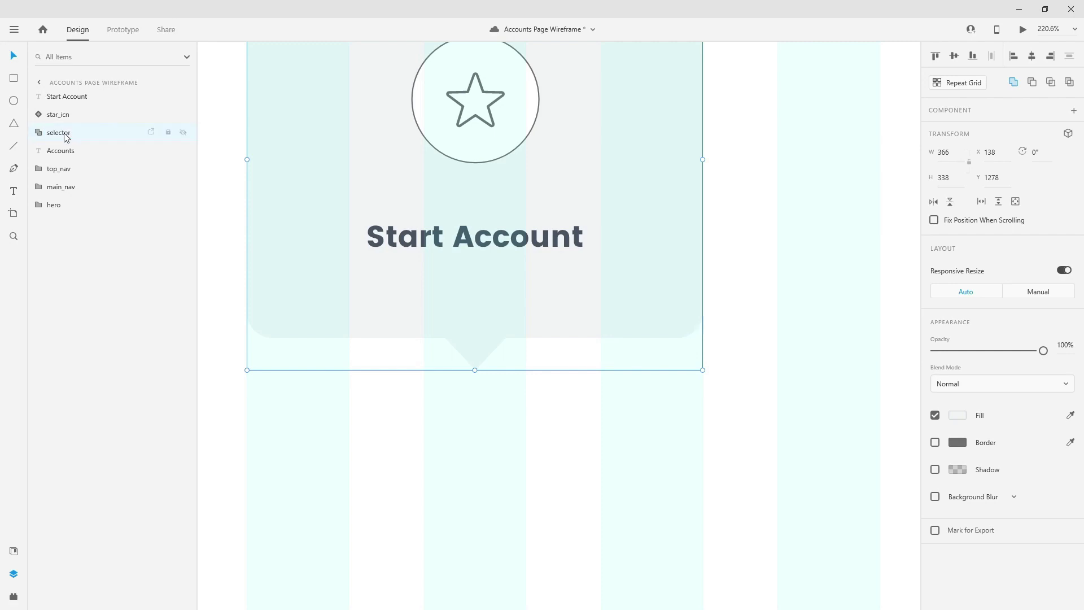
scroll(589, 199, "down", 4)
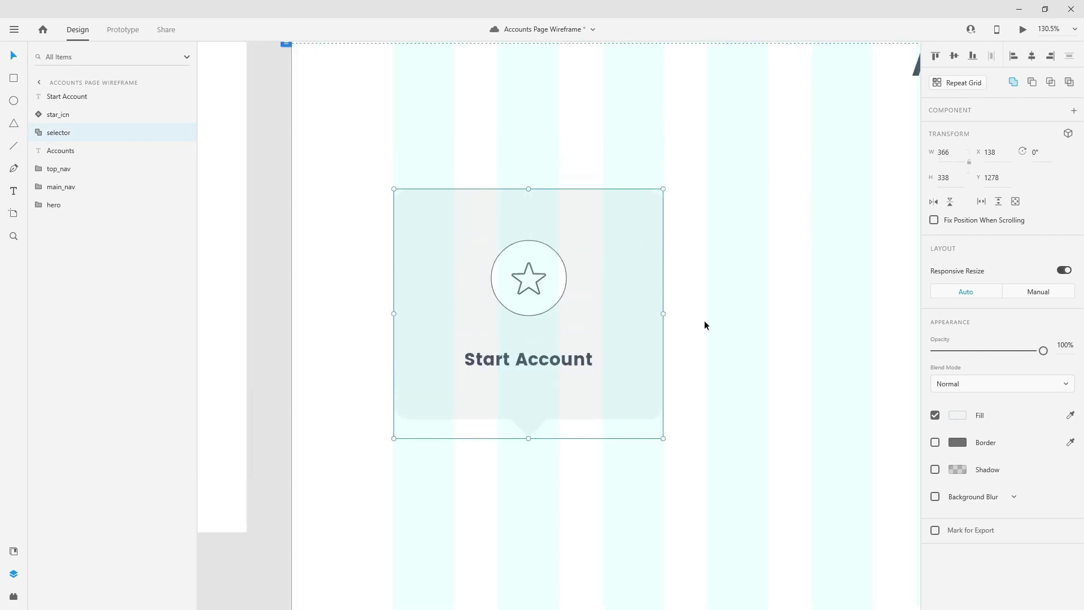
left_click(38, 132)
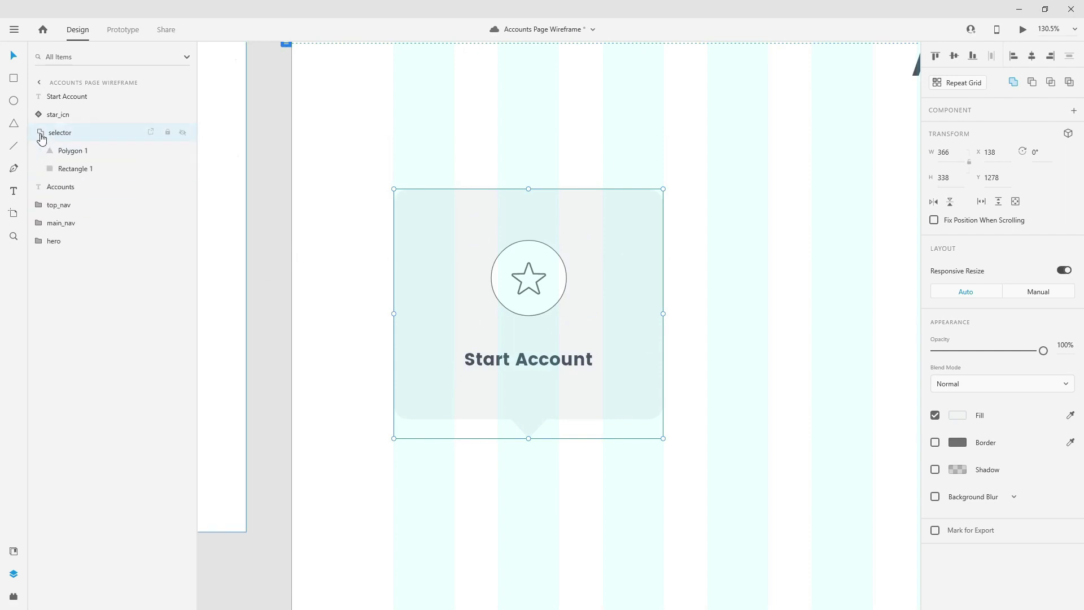
left_click(72, 151)
left_click(76, 169)
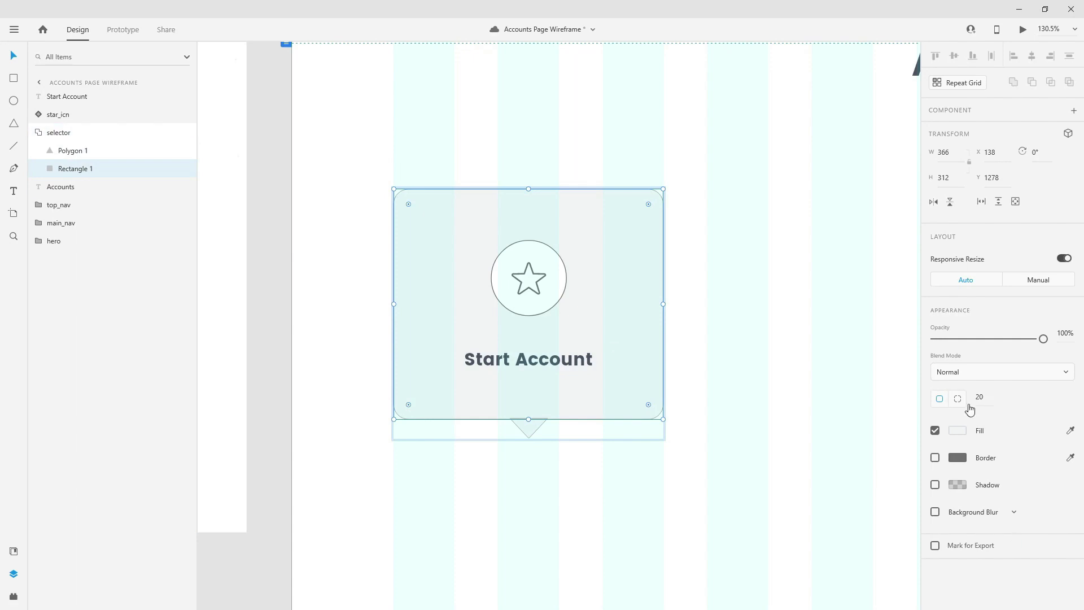
left_click(39, 132)
left_click(50, 132)
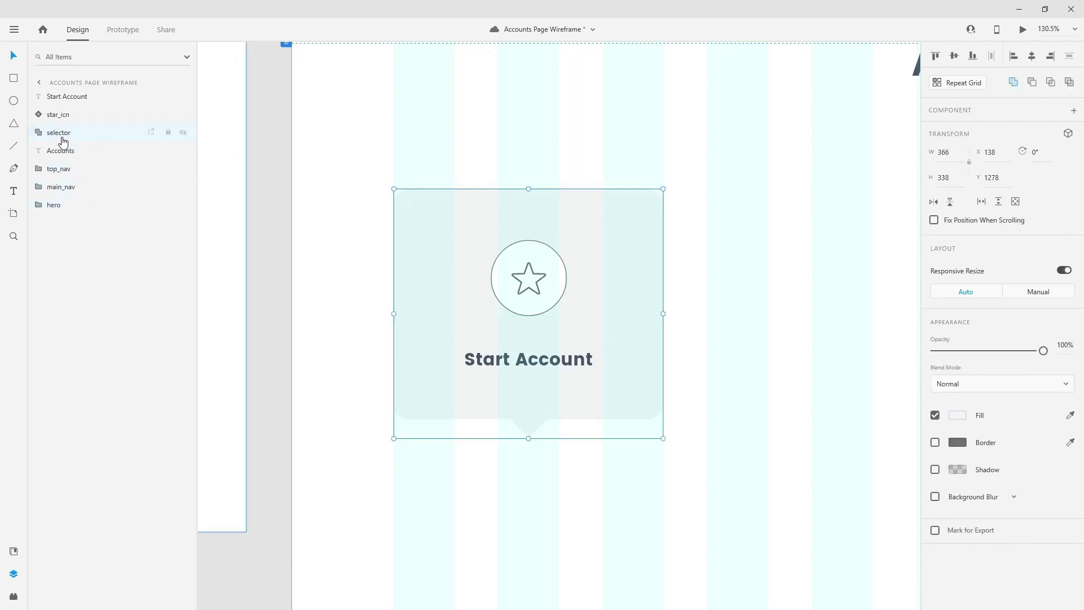
- Group selector, star icon and label into a group named 'start account'
left_click_drag(63, 140, 63, 248)
left_click_drag(73, 99, 68, 197)
left_click(67, 206)
left_click(79, 172, "shift")
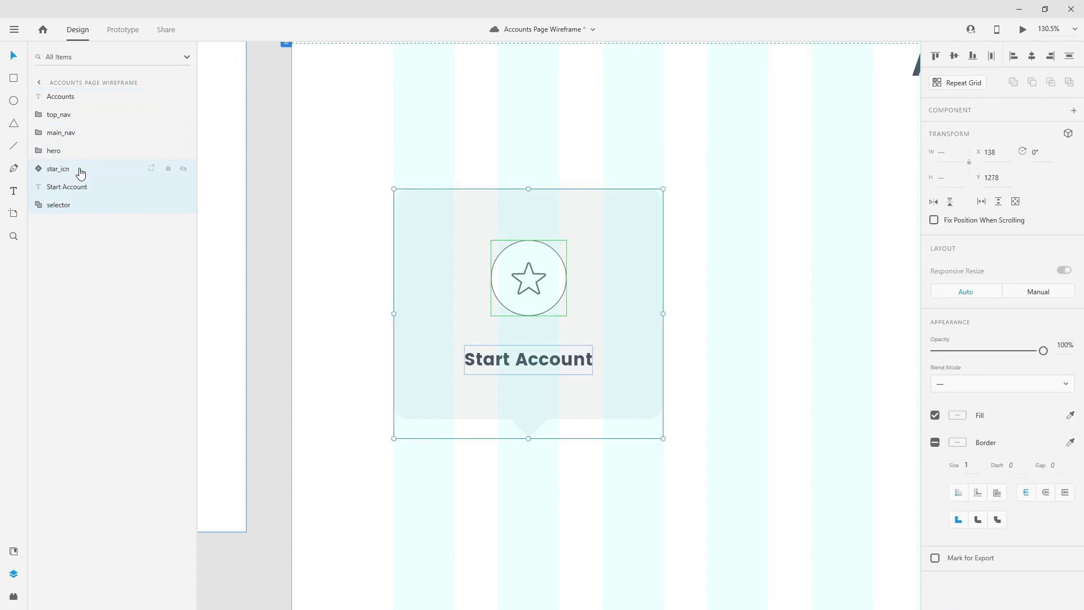
key("ctrl+g")
double_click(53, 168)
type("start")
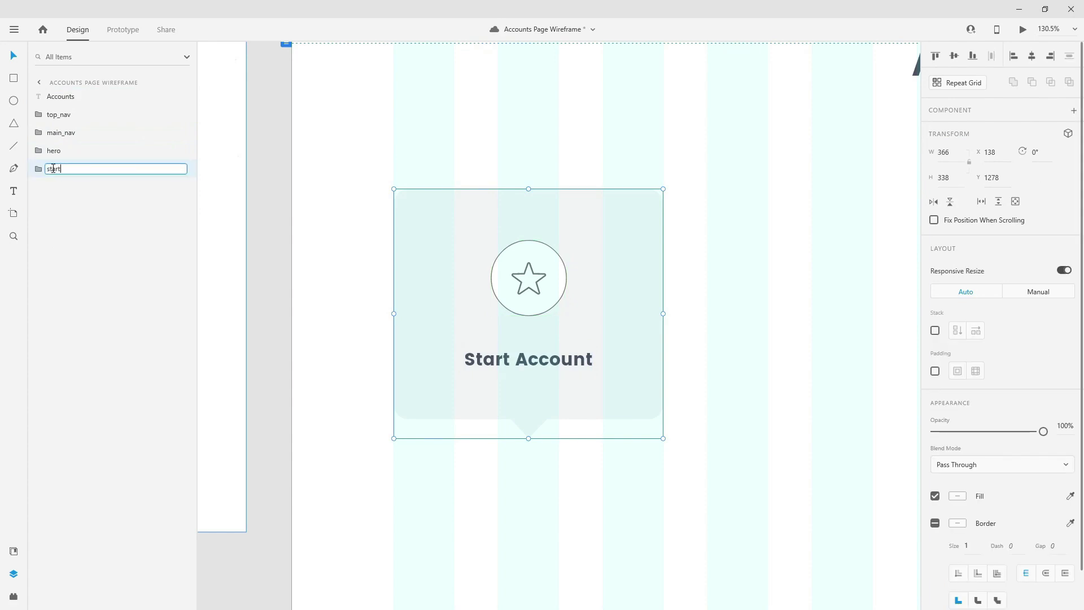
type(" acco")
key("Escape")
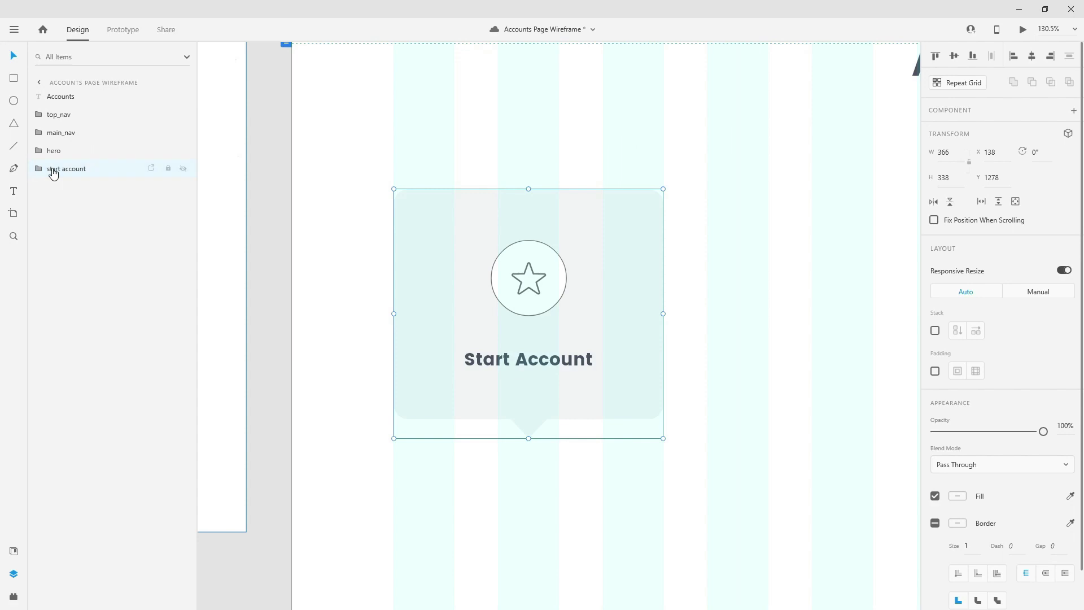
- Move the start account card up under the Accounts heading to Y 1249
scroll(465, 290, "down", 5)
left_click_drag(668, 298, 528, 271)
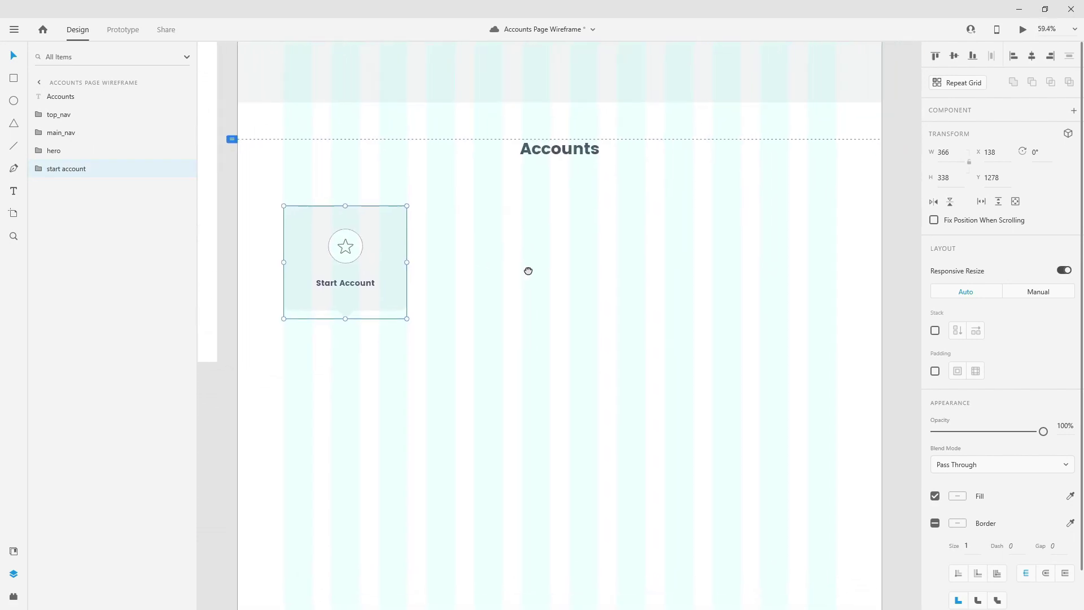
key("alt")
left_click_drag(361, 232, 361, 191)
key("shift+Down")
key("shift+Down")
key("shift+Down")
key("shift+Down")
key("shift+Down")
key("shift+Down")
key("shift+Down")
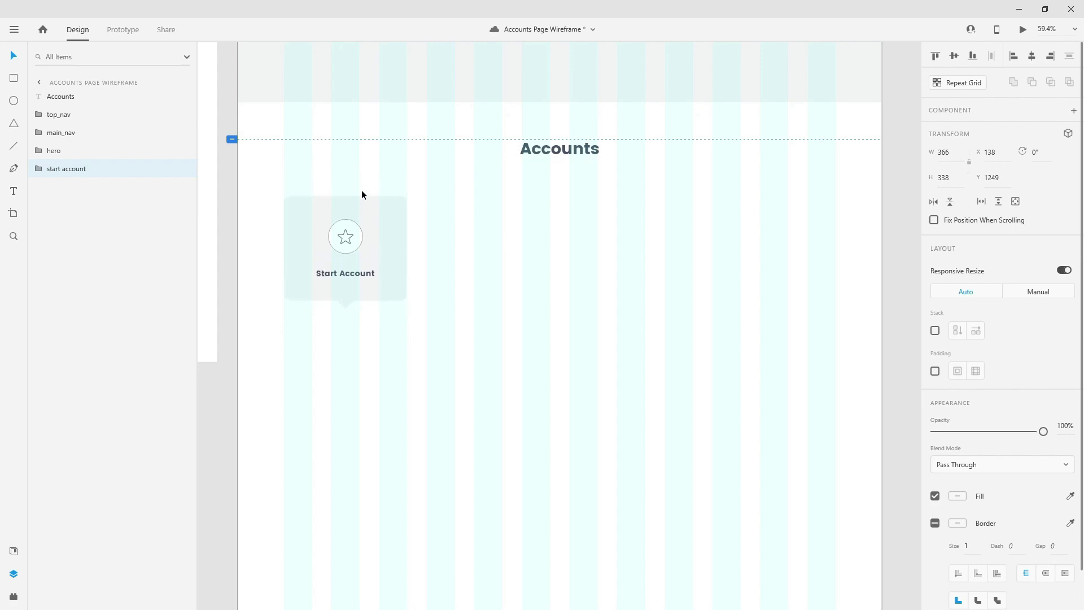
key("alt")
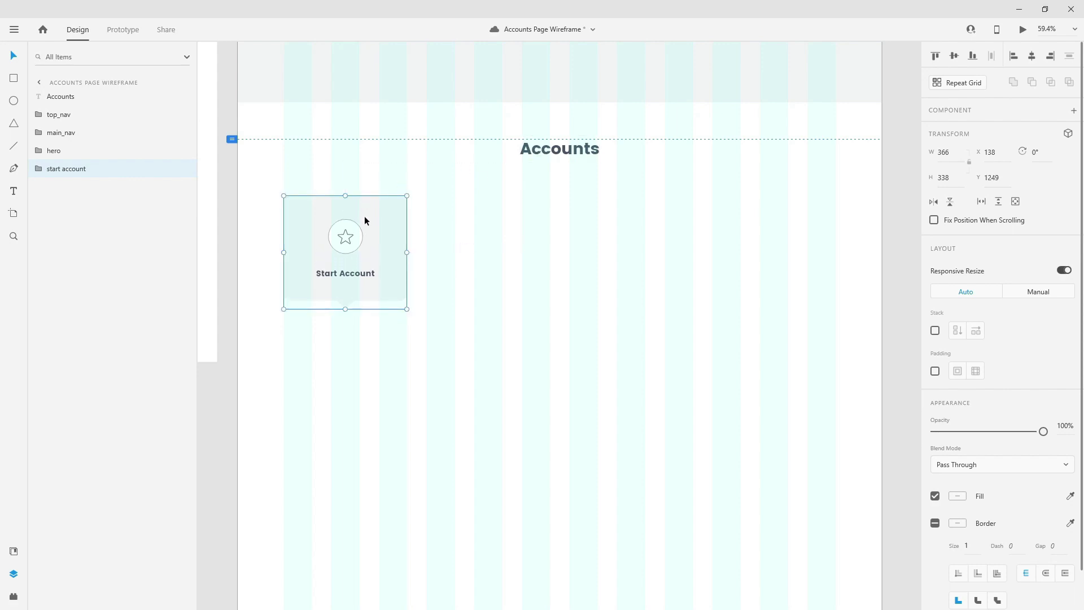
- Duplicate the card into a row of four and rename the last copy's layer 'premium account'
left_click_drag(343, 232, 641, 229)
left_click_drag(641, 228, 775, 234)
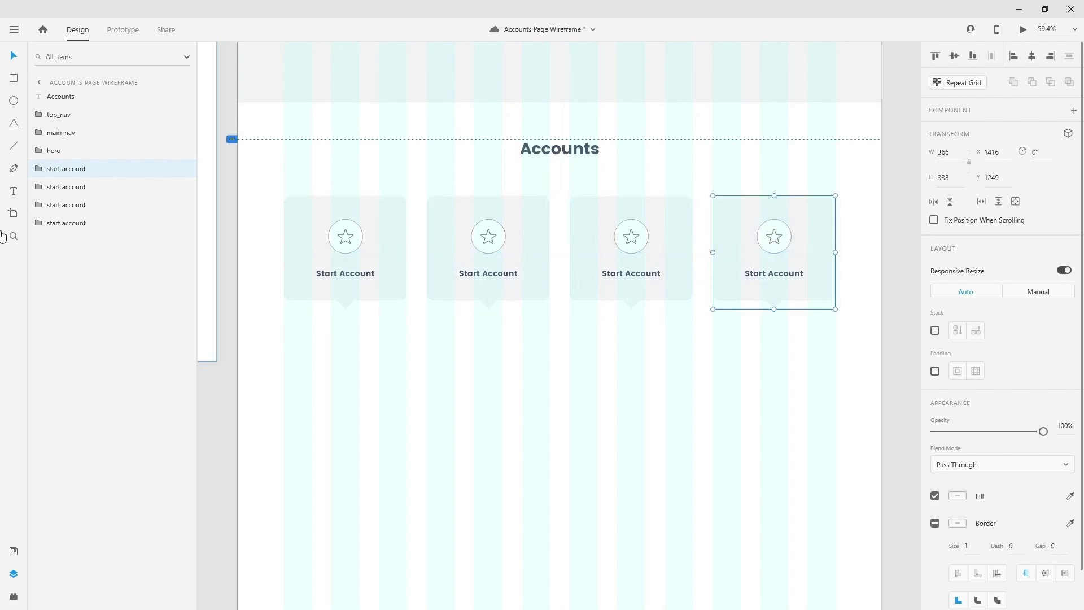
left_click_drag(85, 169, 68, 237)
double_click(68, 224)
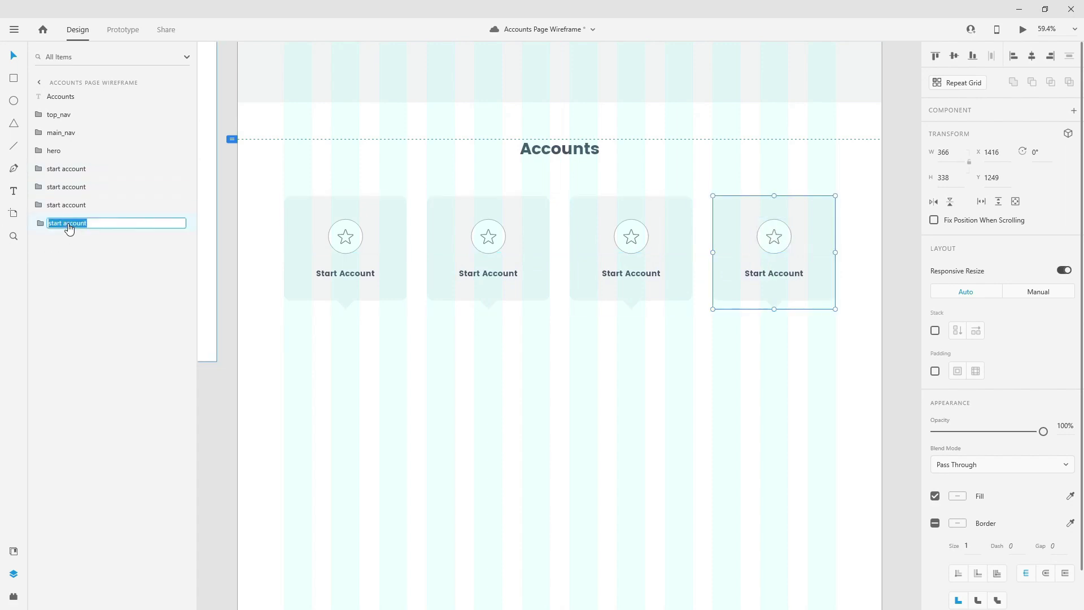
key("Home")
key("shift+Right")
key("shift+Right")
key("shift+Right")
key("shift+Right")
key("shift+Right")
type("premium")
key("Return")
- Reorder the card layers and rename the middle copies 'foreign account' and 'millennial account'
left_click(72, 204)
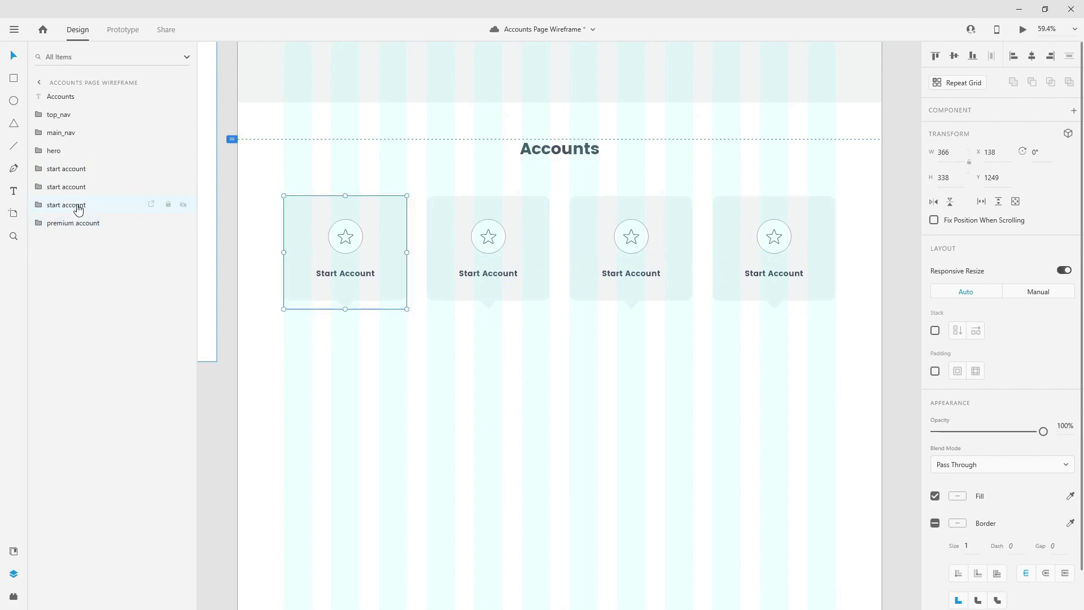
left_click_drag(75, 207, 77, 187)
left_click(72, 206)
double_click(76, 186)
key("Home")
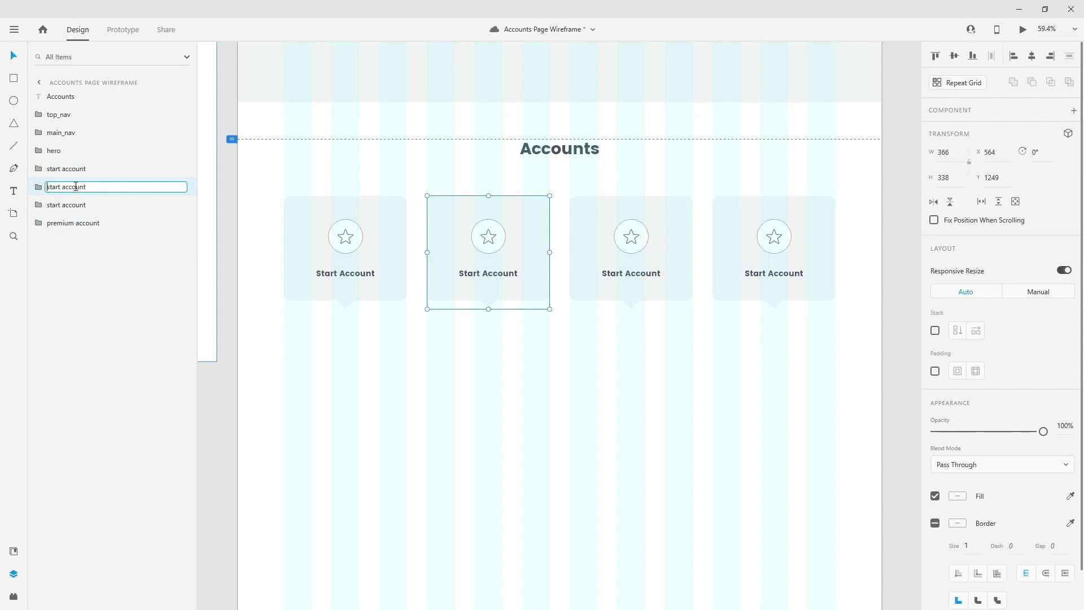
type("foreign")
key("Return")
left_click(75, 203)
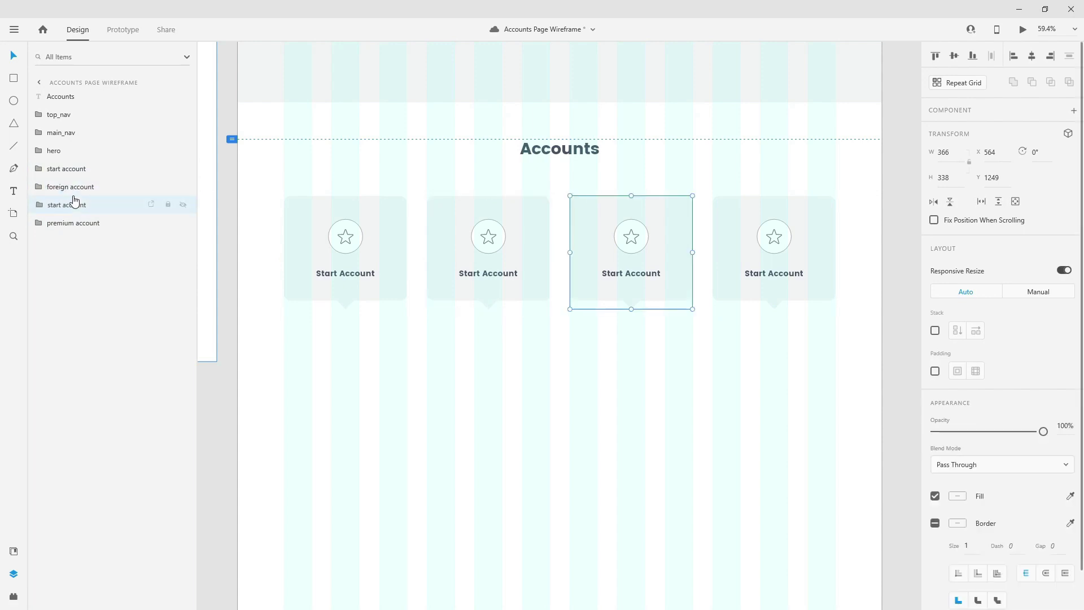
double_click(75, 204)
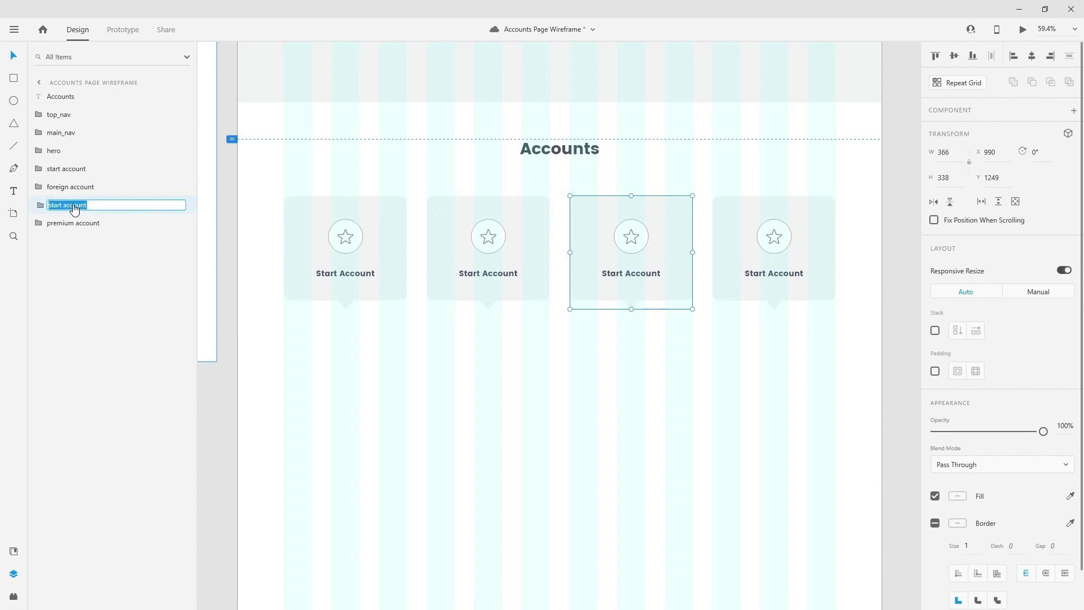
type("millennial")
key("Return")
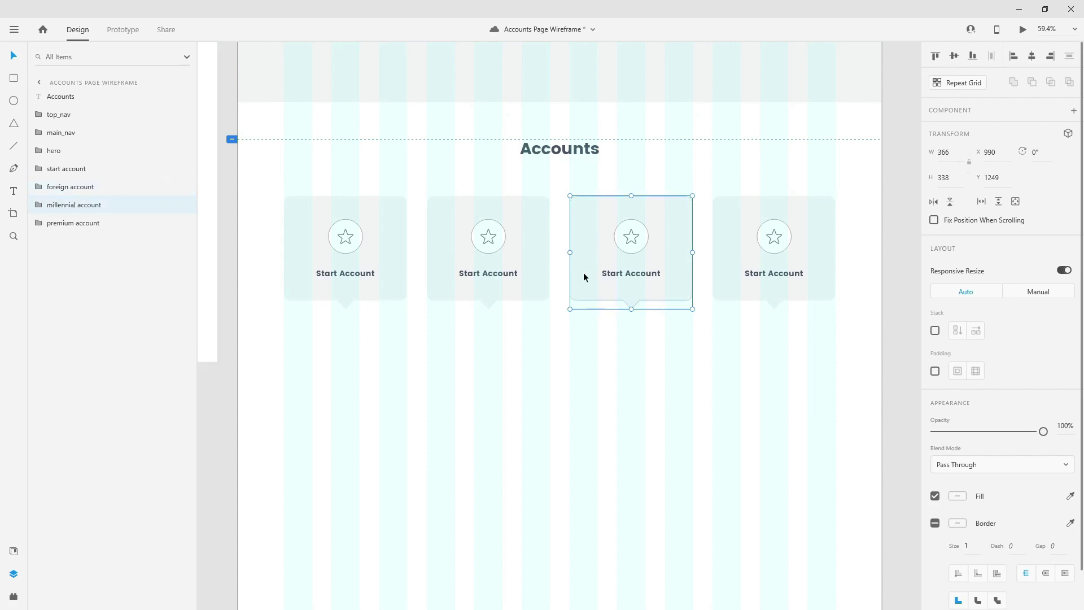
double_click(496, 279)
- Relabel the copied cards 'Foreign Account', 'Millennial Account' and 'Premium Account'
left_click_drag(479, 276, 413, 279)
type("For")
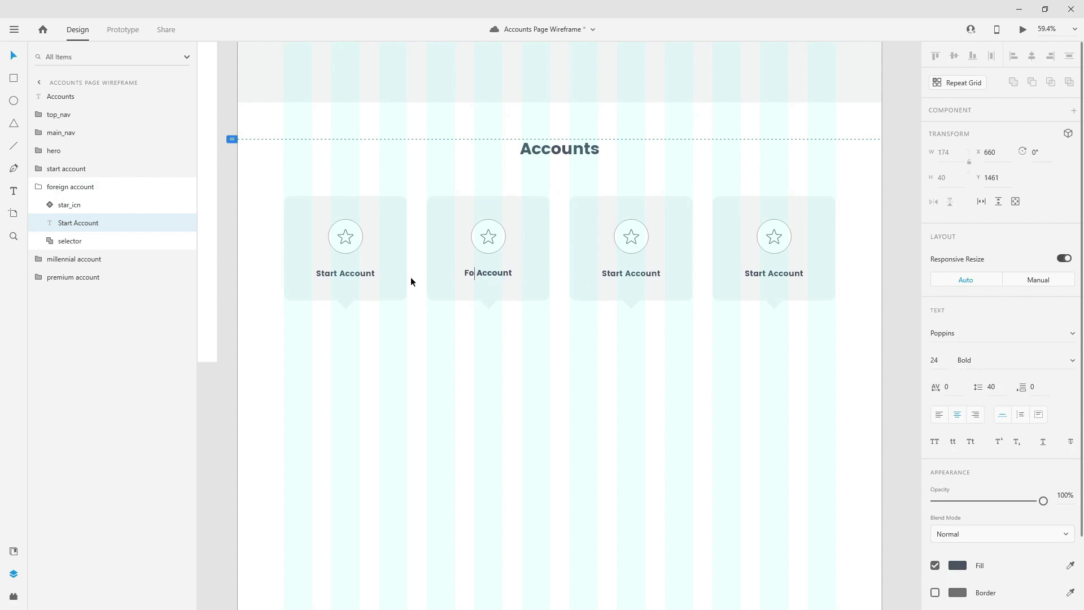
type("eign")
key("Escape")
double_click(653, 276)
key("Left")
type("Millennial")
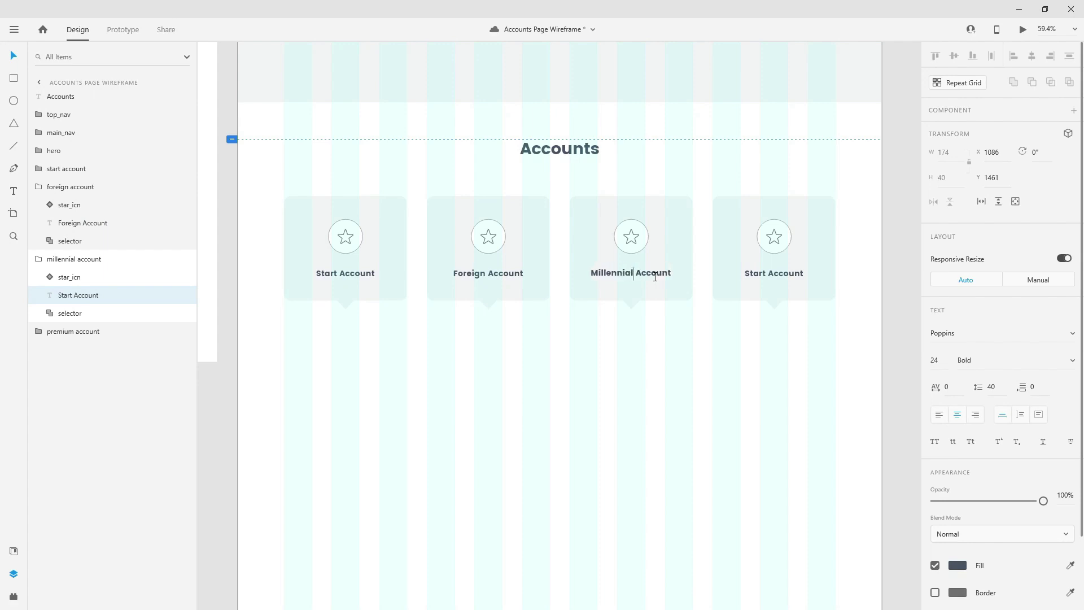
key("Escape")
double_click(772, 275)
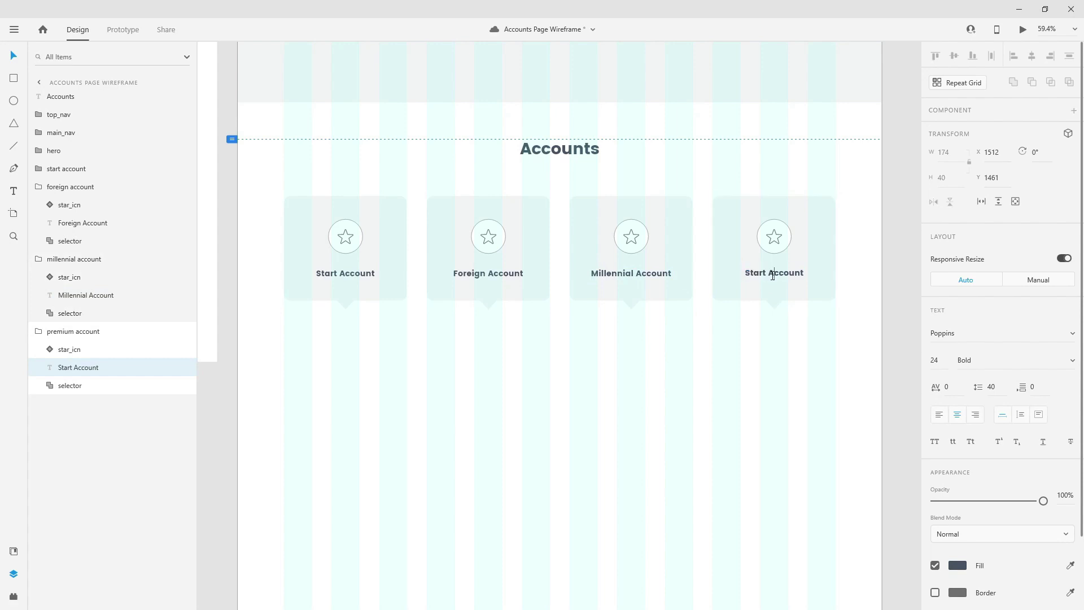
key("ctrl+shift+Left")
type("Premium")
key("Escape")
left_click(38, 332)
left_click(38, 258)
- Move the Accounts heading layer below hero in the Layers list
left_click(39, 186)
scroll(671, 341, "down", 5)
left_click_drag(83, 96, 81, 167)
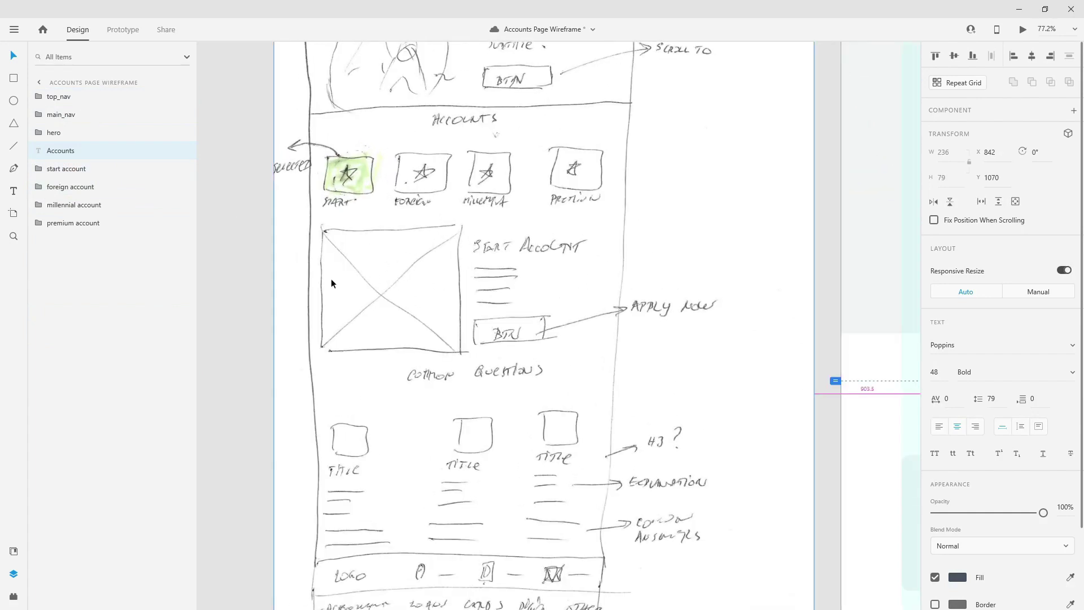
scroll(331, 279, "down", 4)
scroll(714, 429, "down", 2)
scroll(678, 421, "down", 1)
scroll(828, 330, "up", 3)
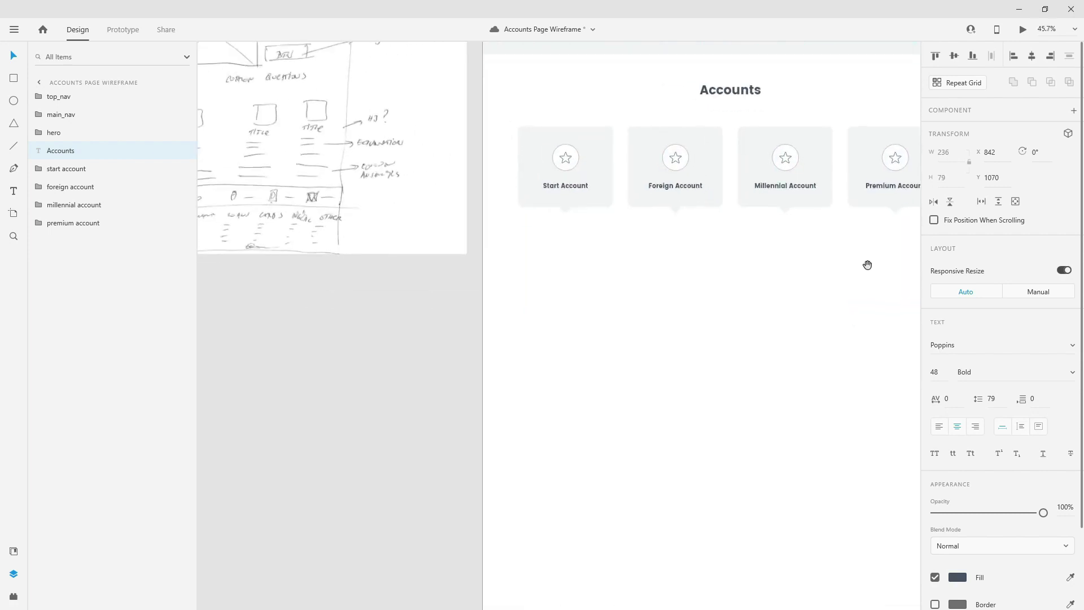
scroll(868, 264, "right", 2)
- Draw a large placeholder rectangle below the account cards
left_click(13, 82)
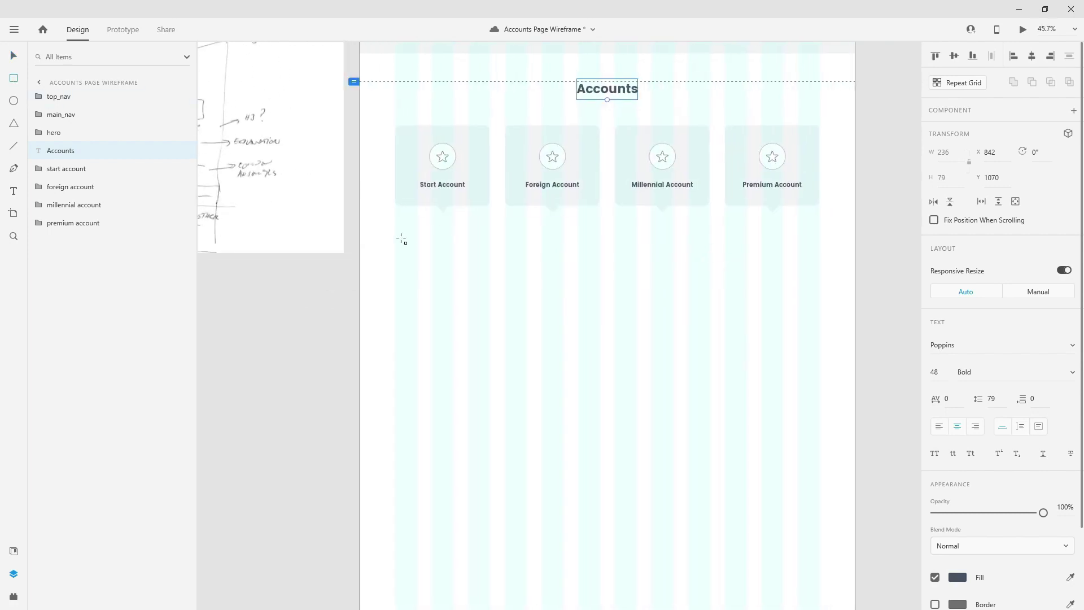
left_click_drag(397, 239, 600, 384)
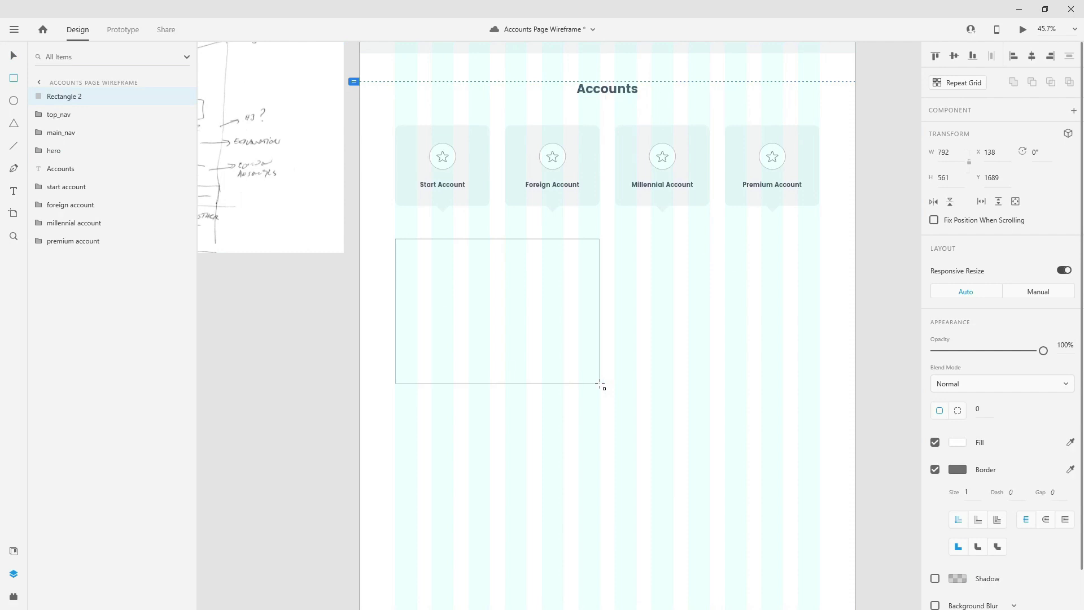
left_click_drag(600, 384, 600, 384)
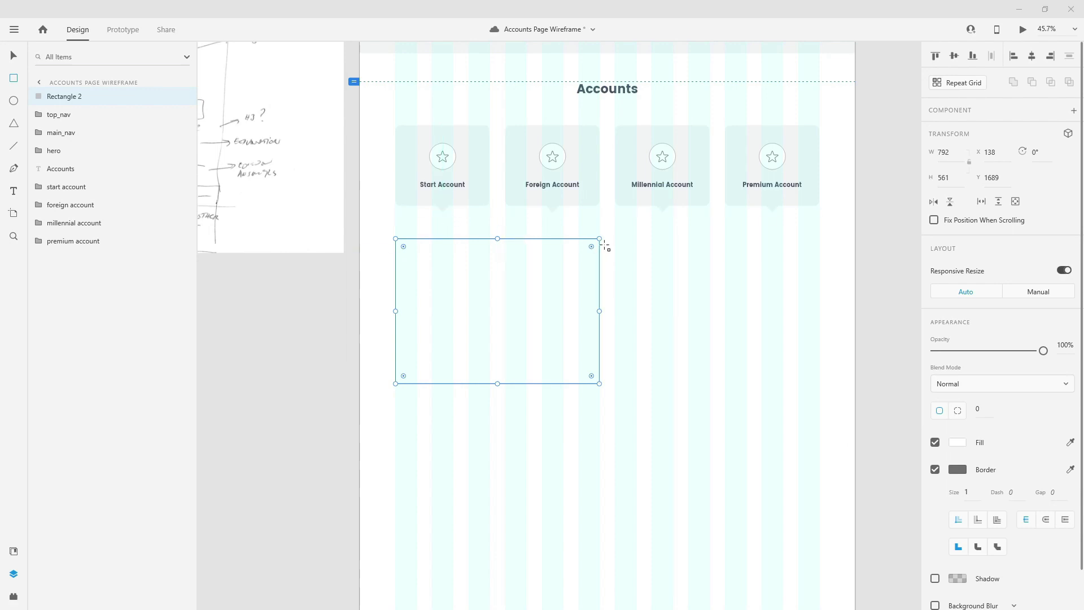
scroll(497, 208, "up", 1)
scroll(497, 207, "up", 5)
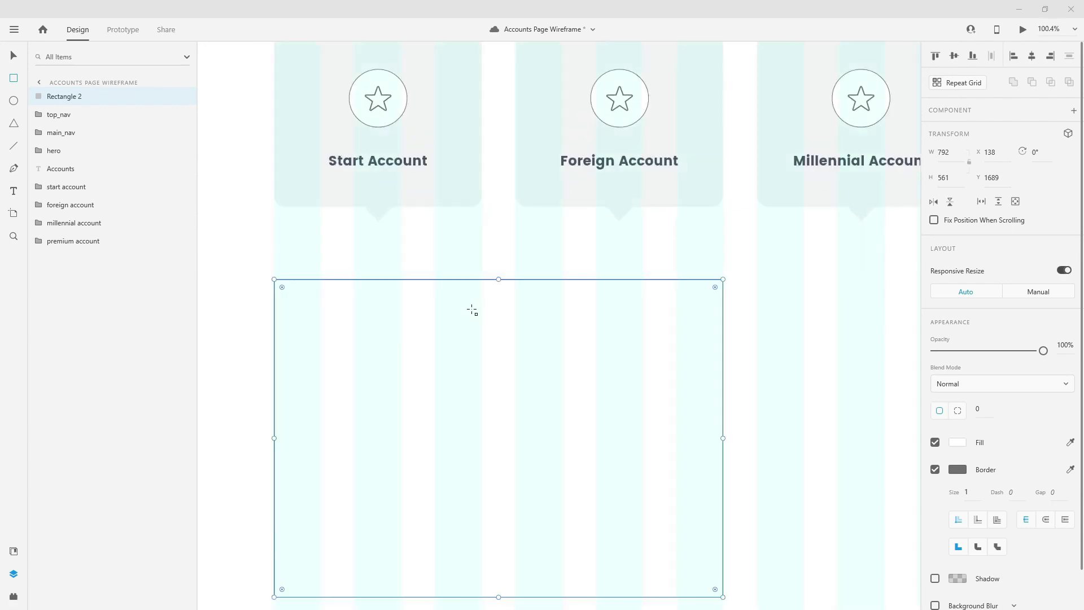
left_click(483, 342)
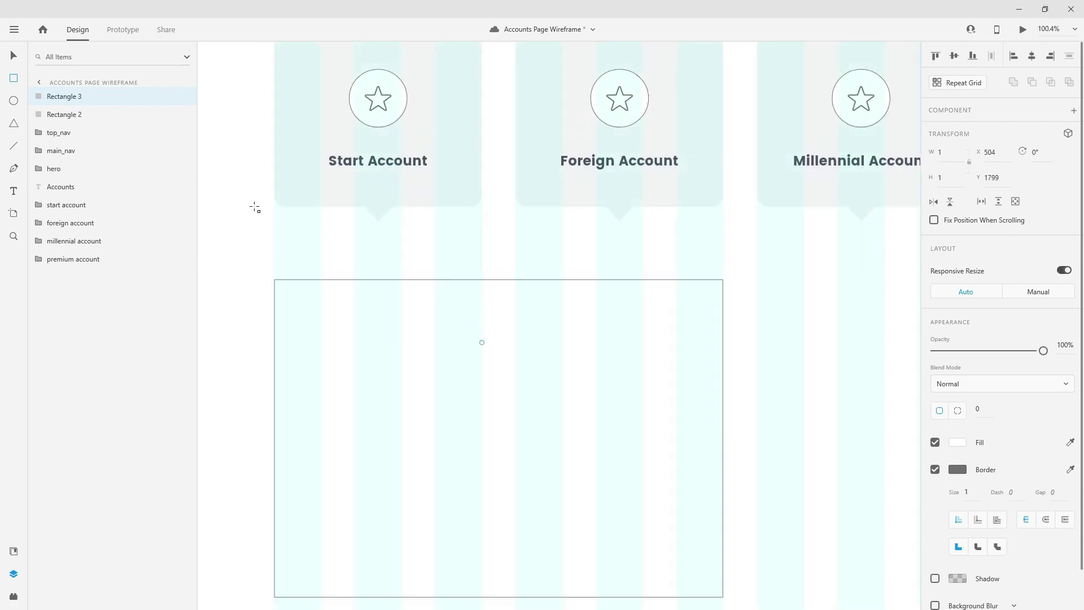
- Delete the extra Rectangle 3 and rename Rectangle 2 to 'img'
left_click(78, 97)
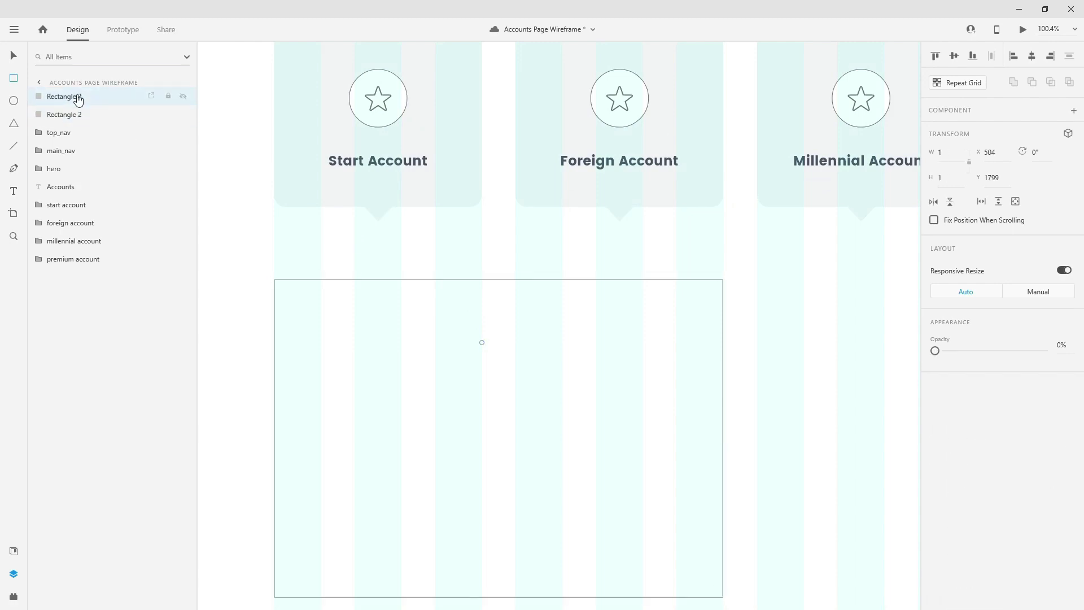
key("Delete")
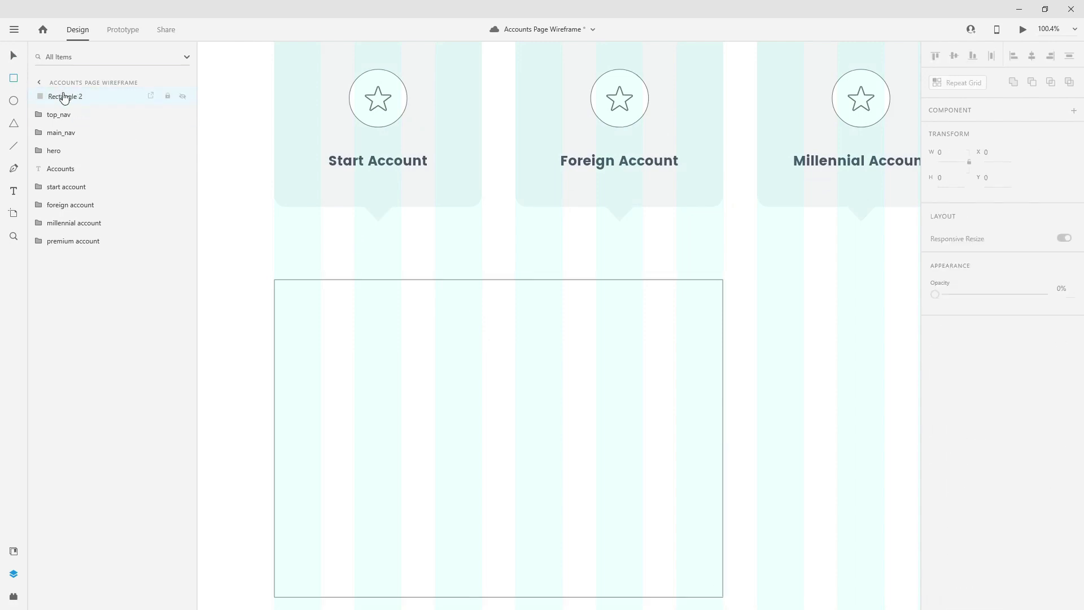
double_click(63, 97)
type("img")
key("Return")
- Move the img rectangle up to Y 1647 and put its layer last in the list
left_click(13, 55)
left_click_drag(481, 357, 478, 337)
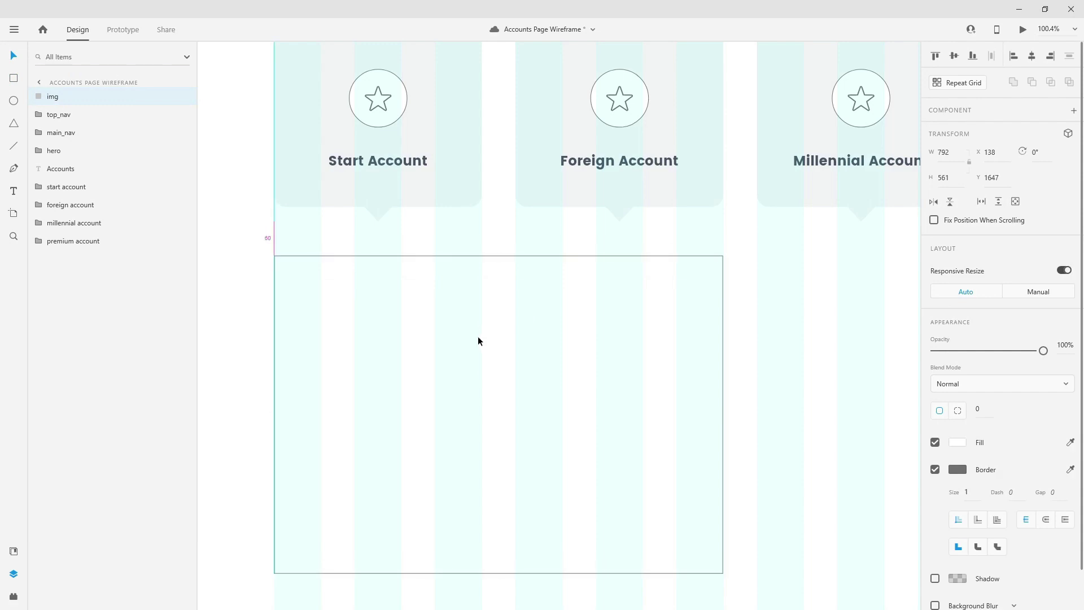
scroll(571, 306, "down", 3)
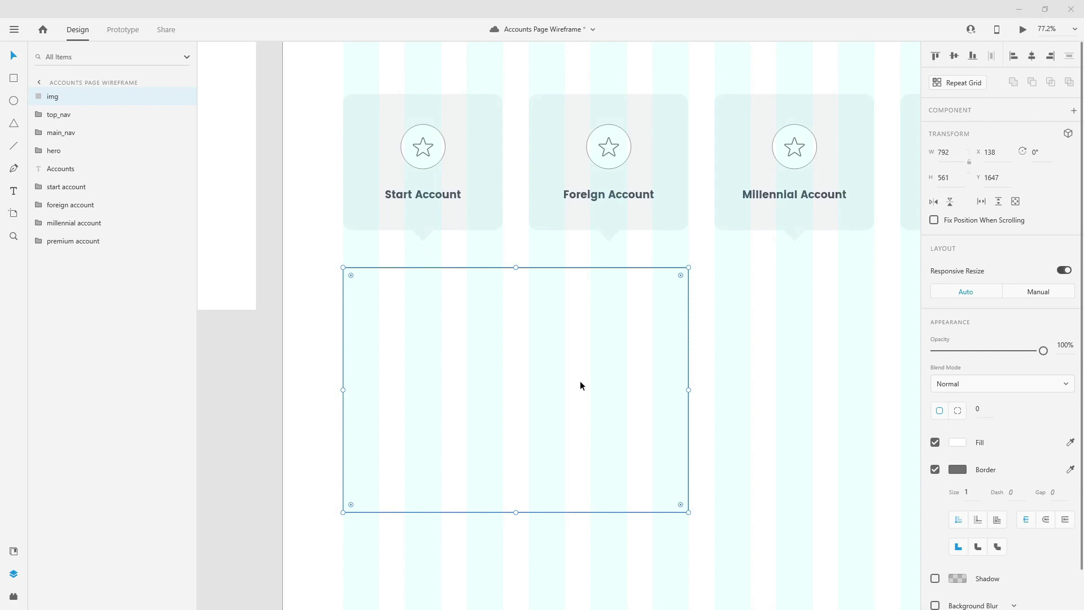
left_click_drag(60, 99, 66, 269)
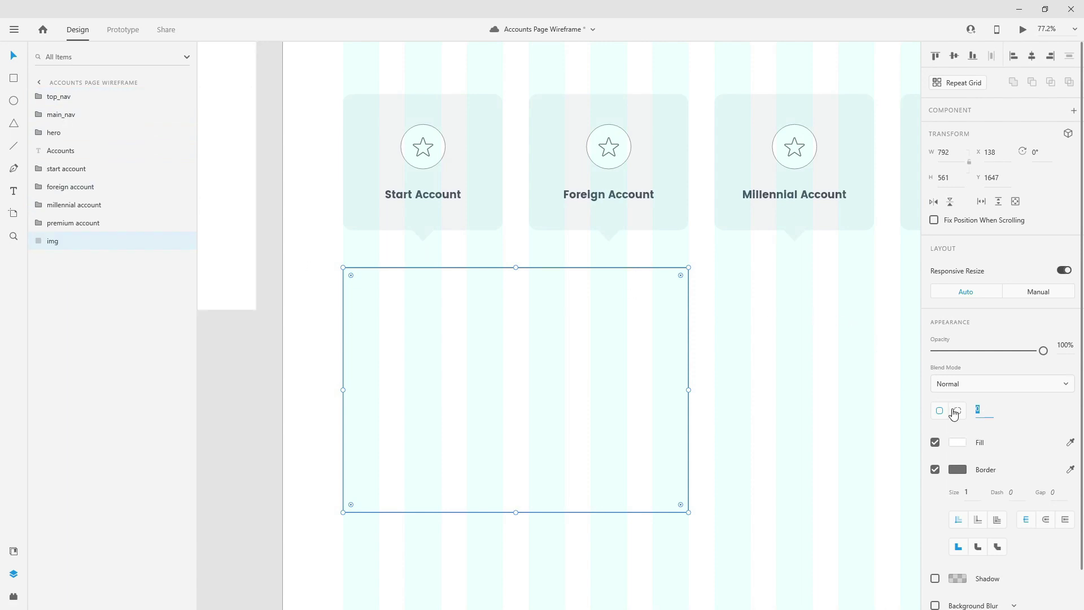
- Set the img corner radii to 20, 0, 20, 0 and apply the light grey document colour
left_click(992, 409)
key("Tab")
key("Tab")
type("20")
left_click(841, 424)
left_click(633, 387)
left_click(14, 552)
left_click(49, 160)
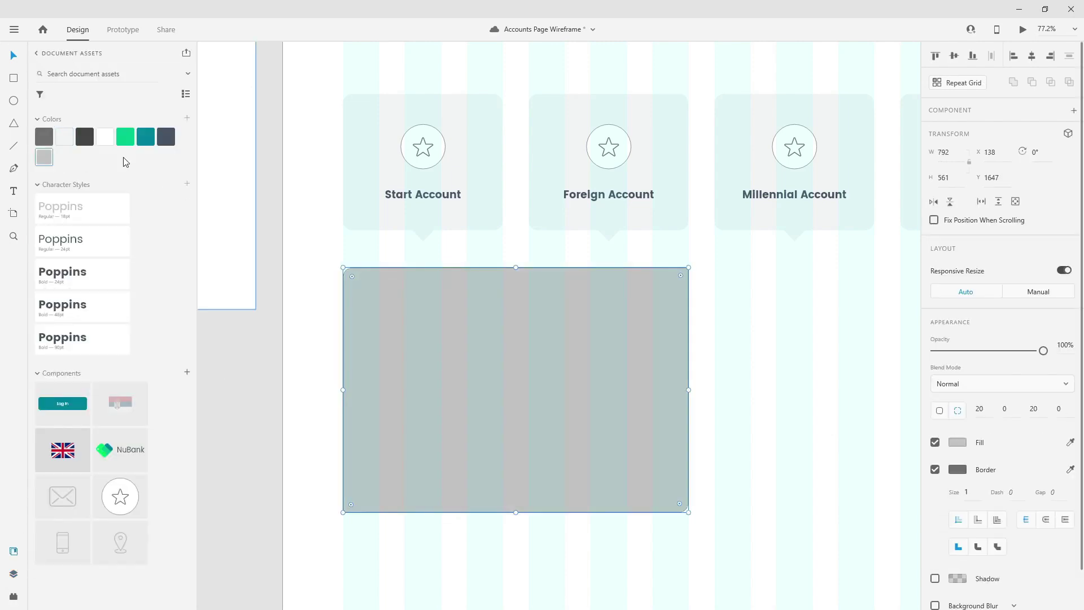
left_click(816, 462)
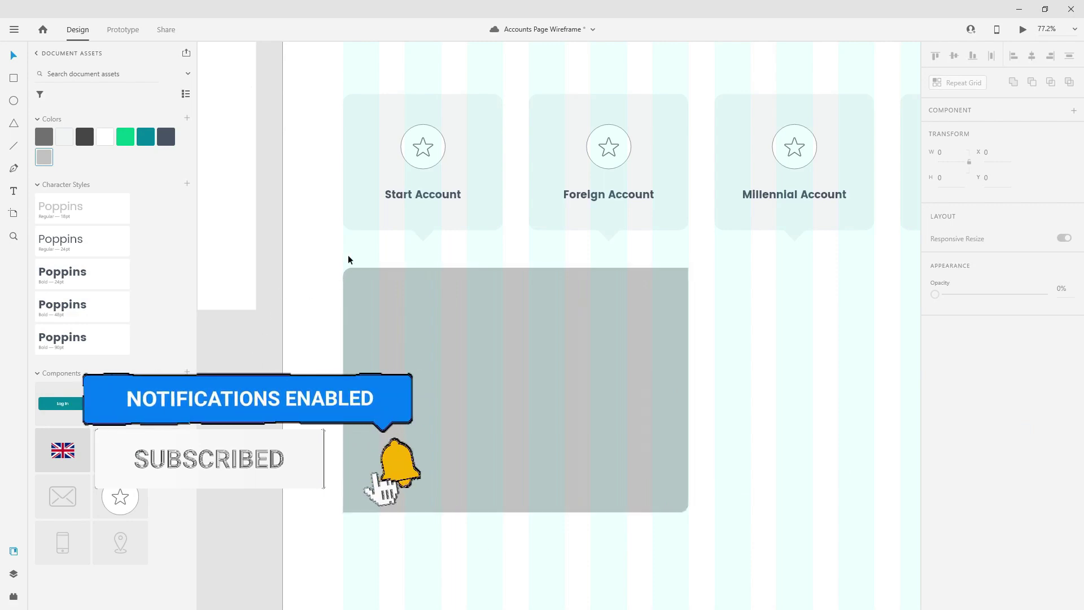
left_click(650, 330)
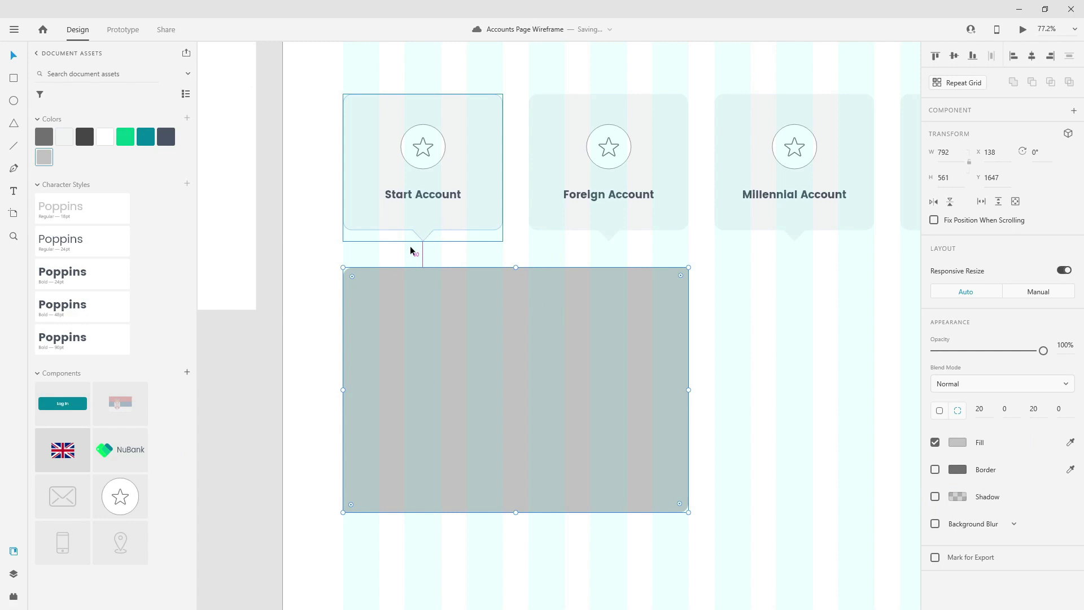
- Rename the learn_more_btn layer to main_btn and turn it into a component
scroll(410, 250, "down", 5)
left_click_drag(295, 247, 777, 441)
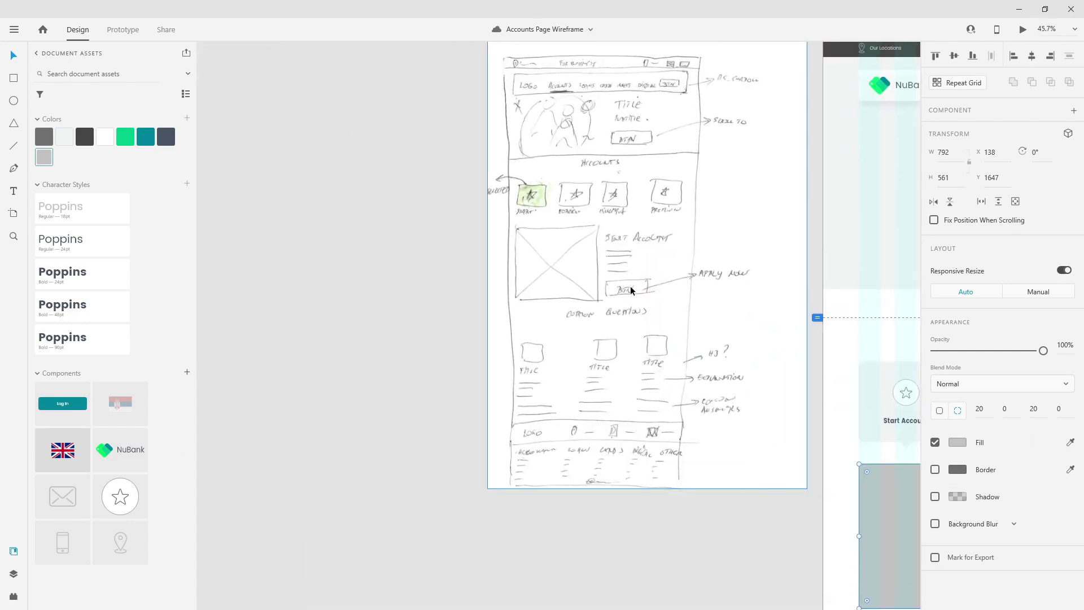
left_click_drag(787, 493, 295, 508)
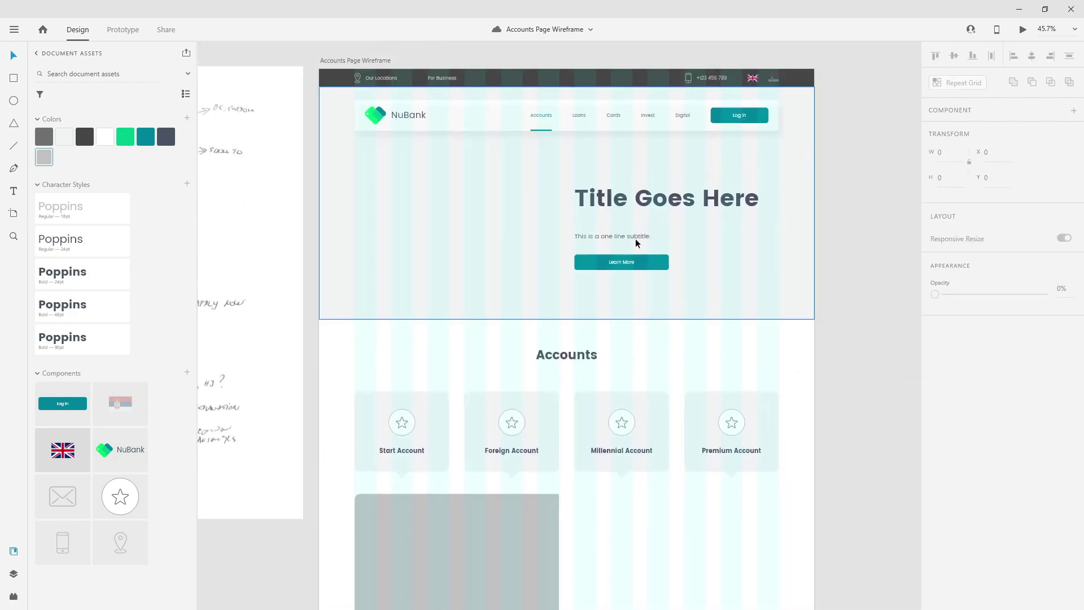
left_click(649, 262)
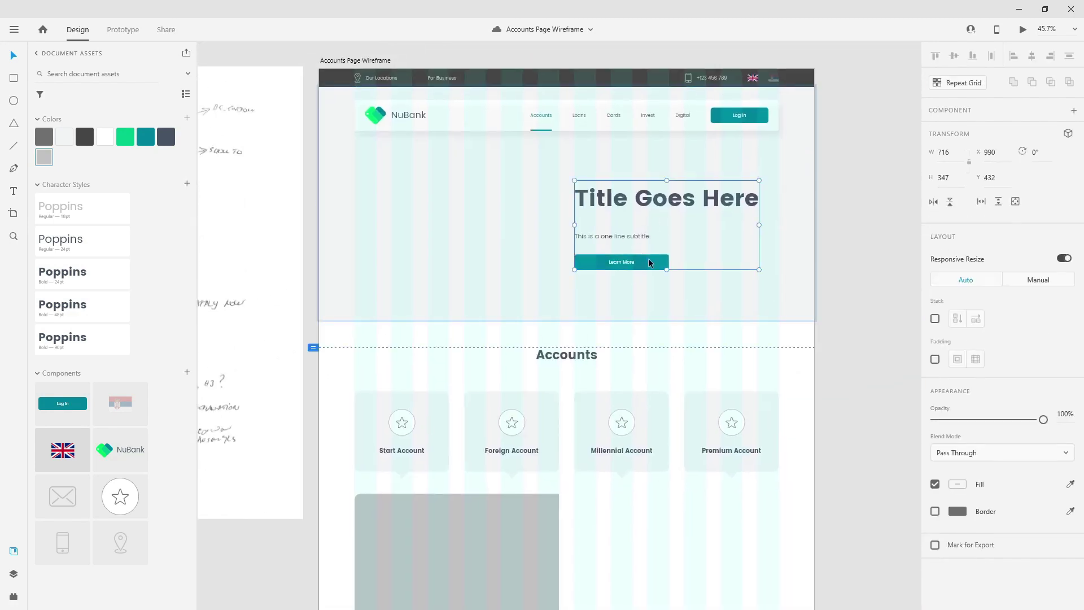
left_click(14, 574)
double_click(641, 265)
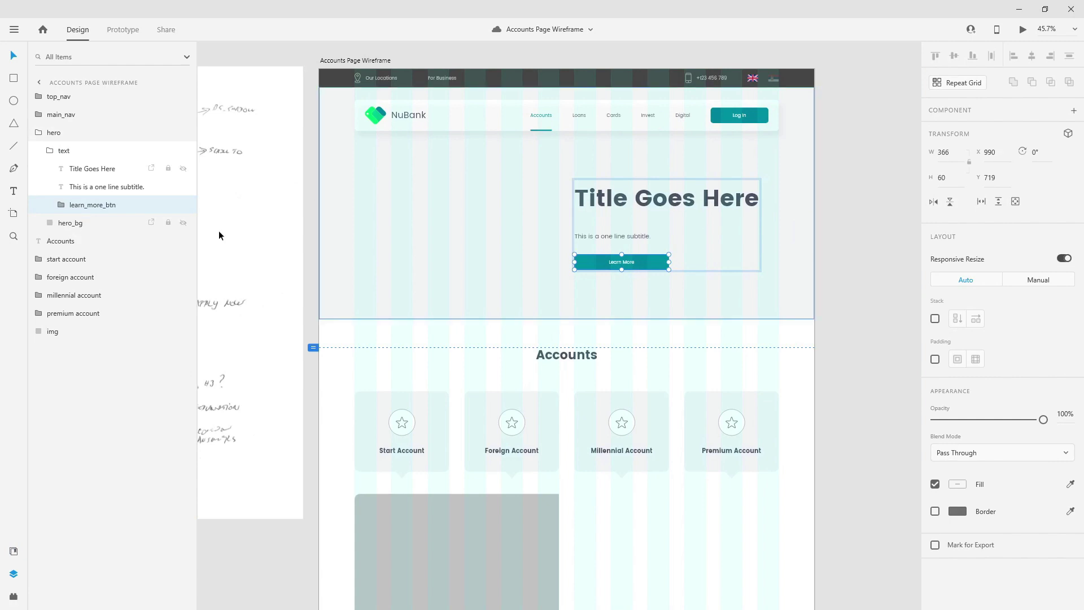
double_click(92, 205)
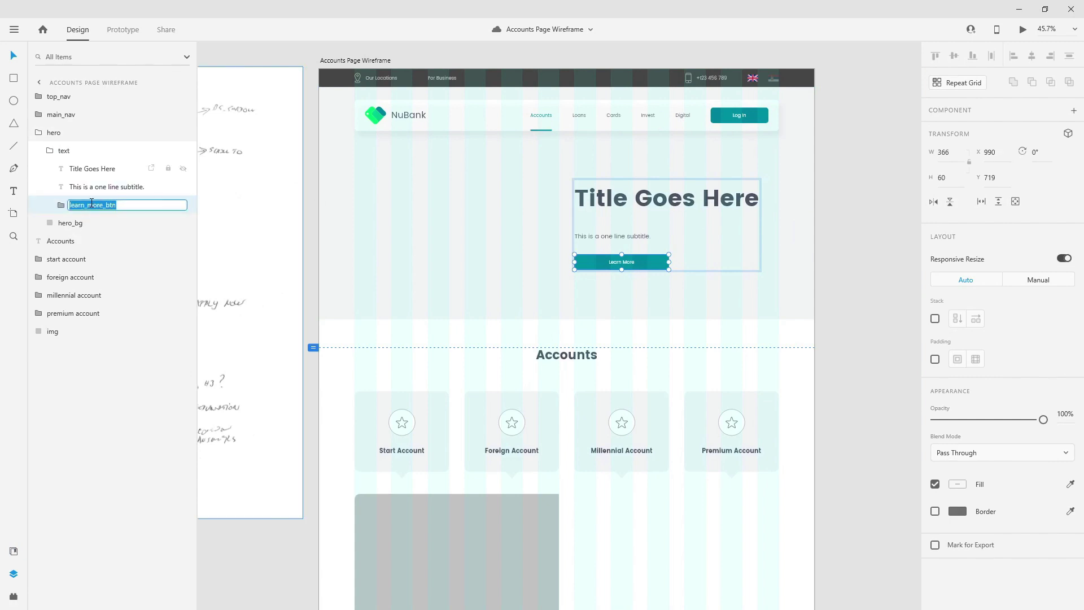
type("mai")
key("Return")
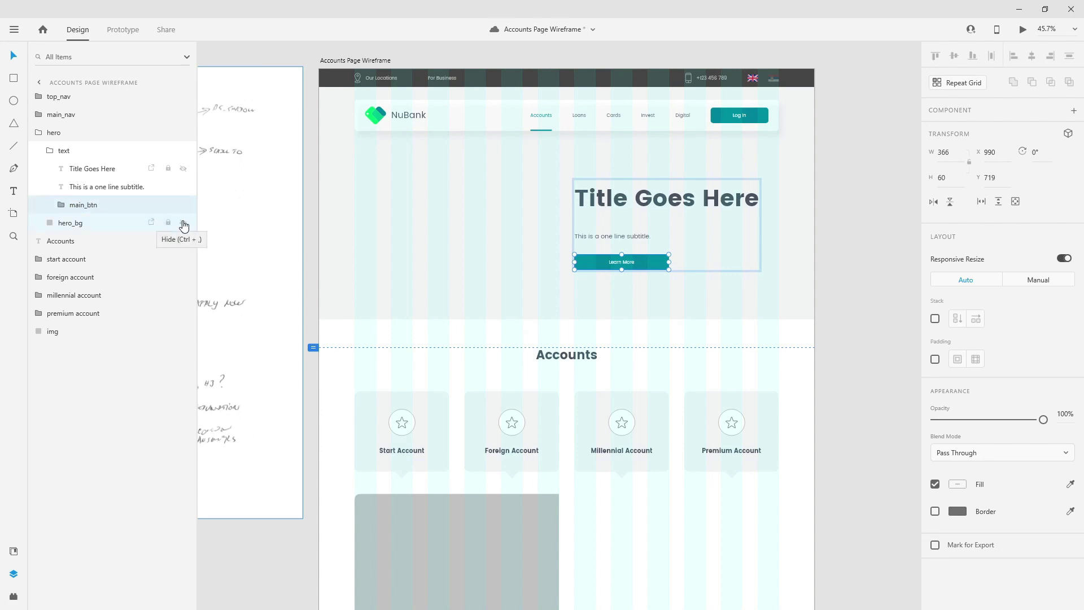
key("ctrl+k")
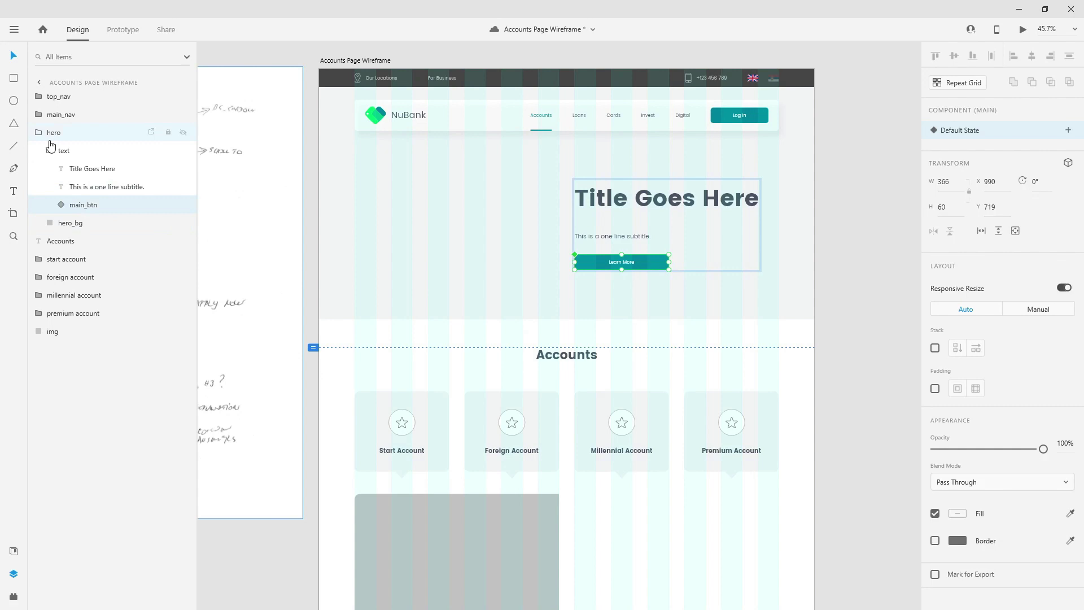
- Place a 366×60 main_btn component instance from Assets to the right of the grey image
left_click(45, 133)
left_click(14, 551)
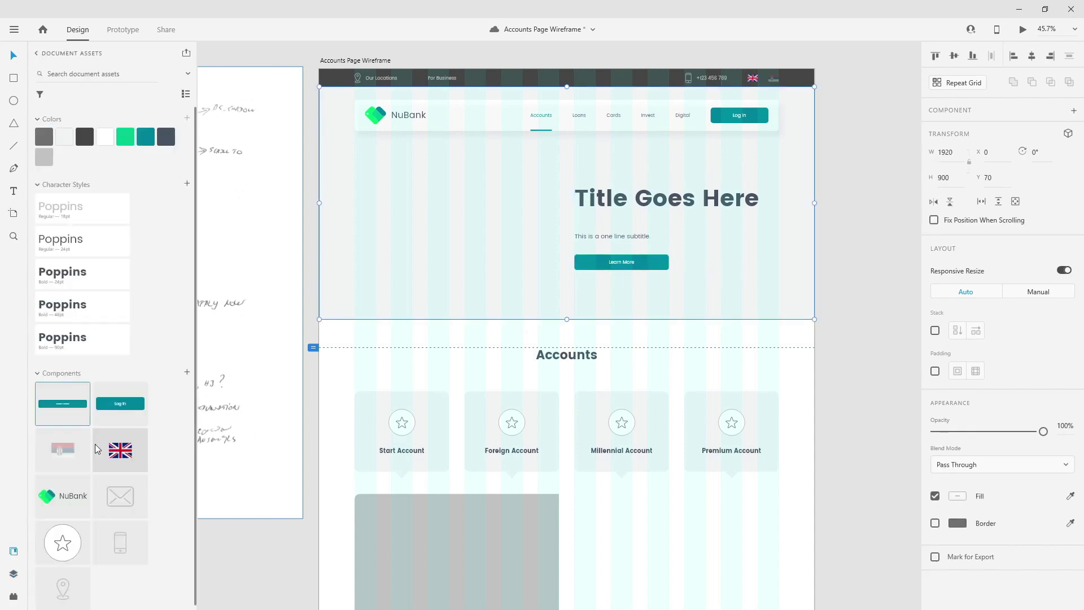
scroll(615, 273, "down", 3)
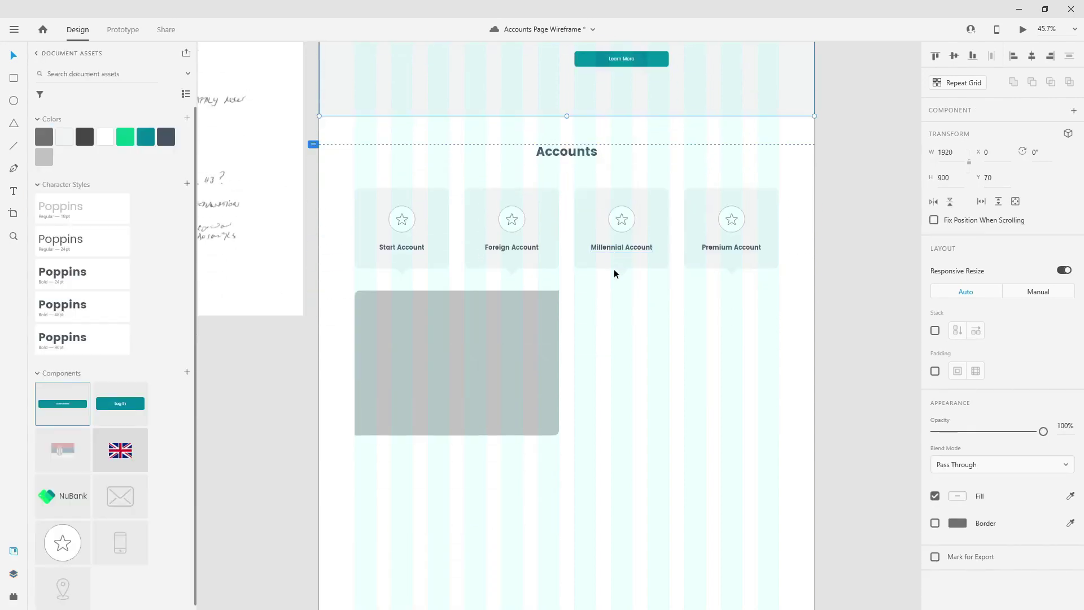
scroll(614, 273, "down", 1)
left_click_drag(60, 411, 640, 362)
scroll(751, 355, "up", 3)
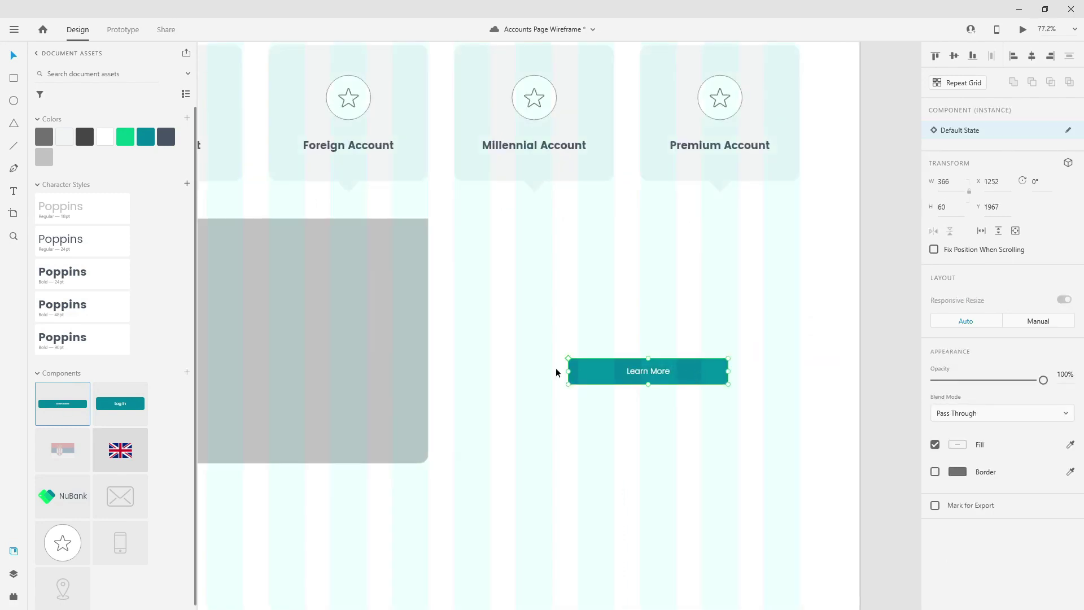
left_click_drag(658, 380, 617, 413)
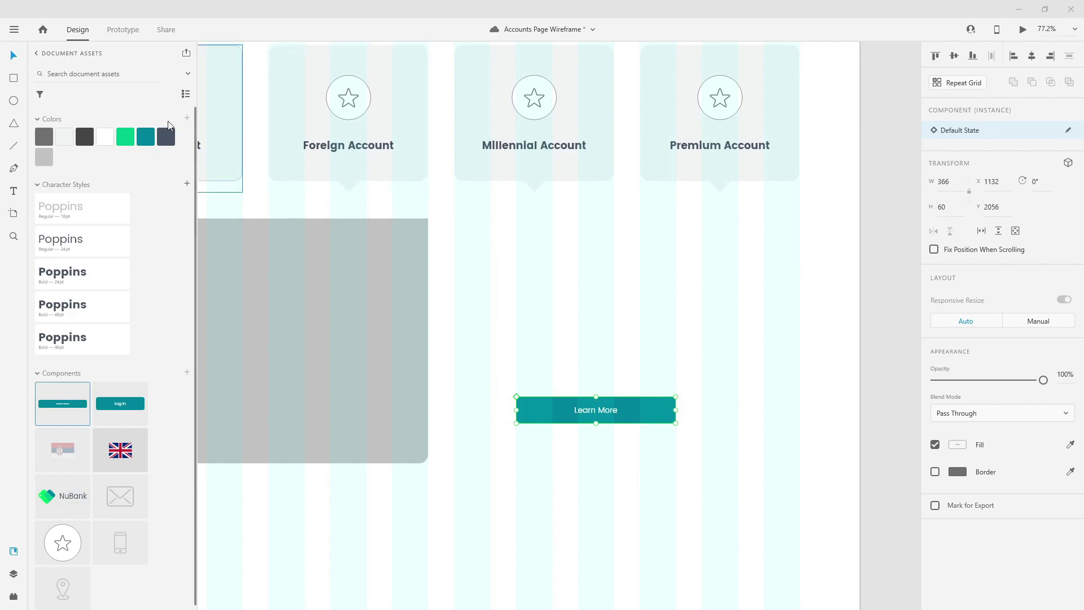
left_click(14, 191)
left_click(514, 258)
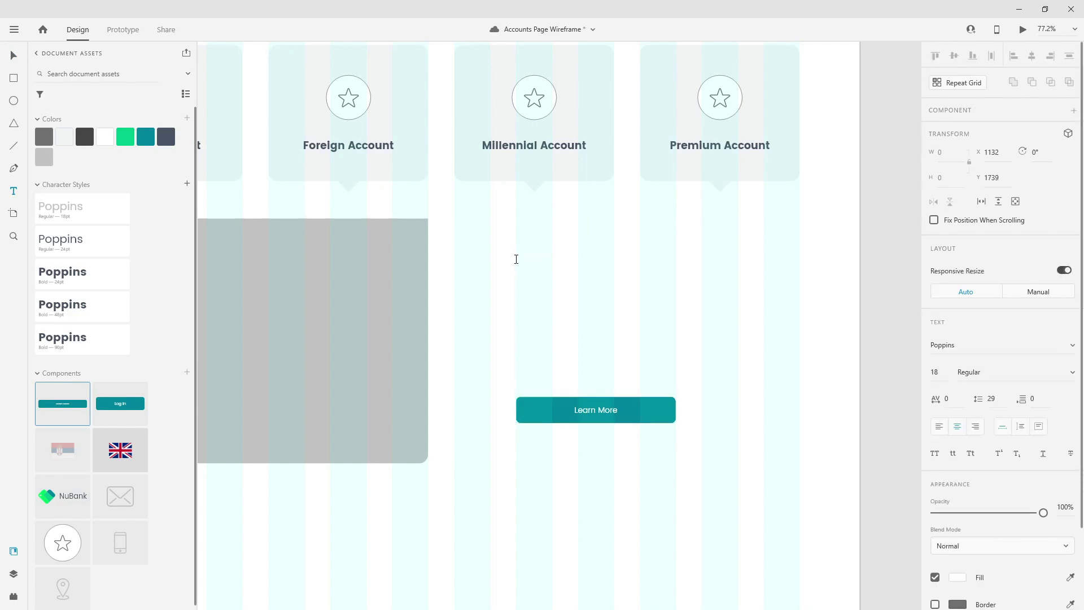
- Style 'Service Name Here' dark slate grey, Bold 48pt Poppins, left-aligned, above the button
key("ctrl+a")
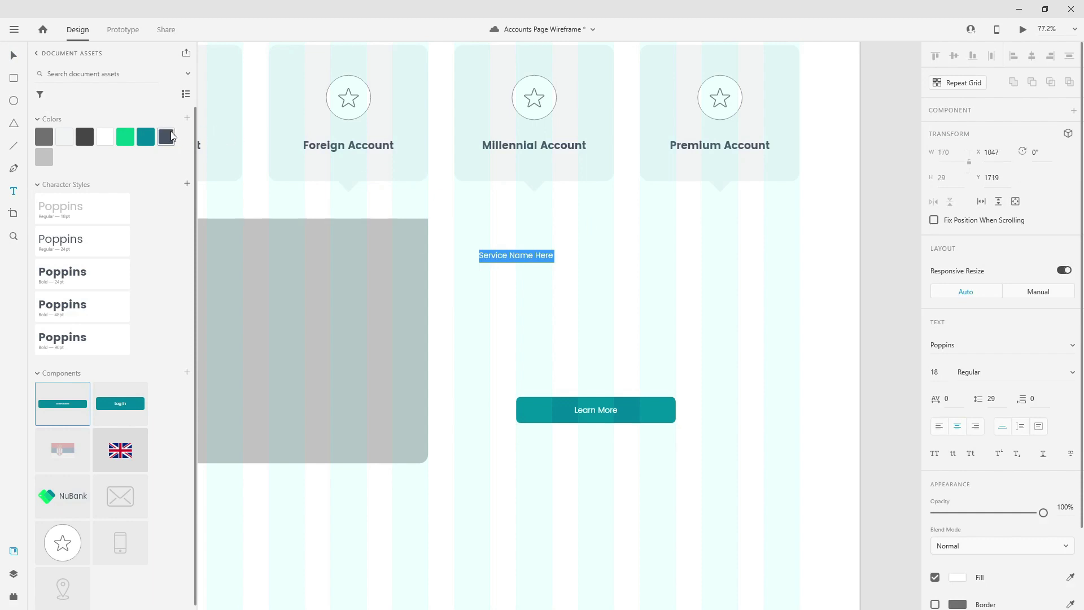
left_click(171, 135)
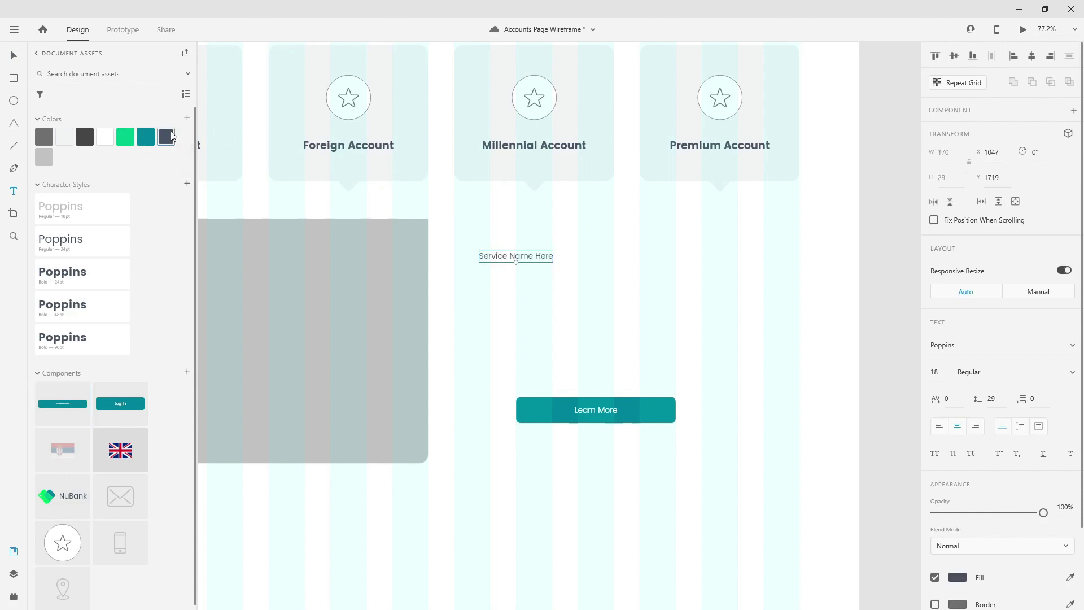
left_click(82, 306)
left_click(939, 427)
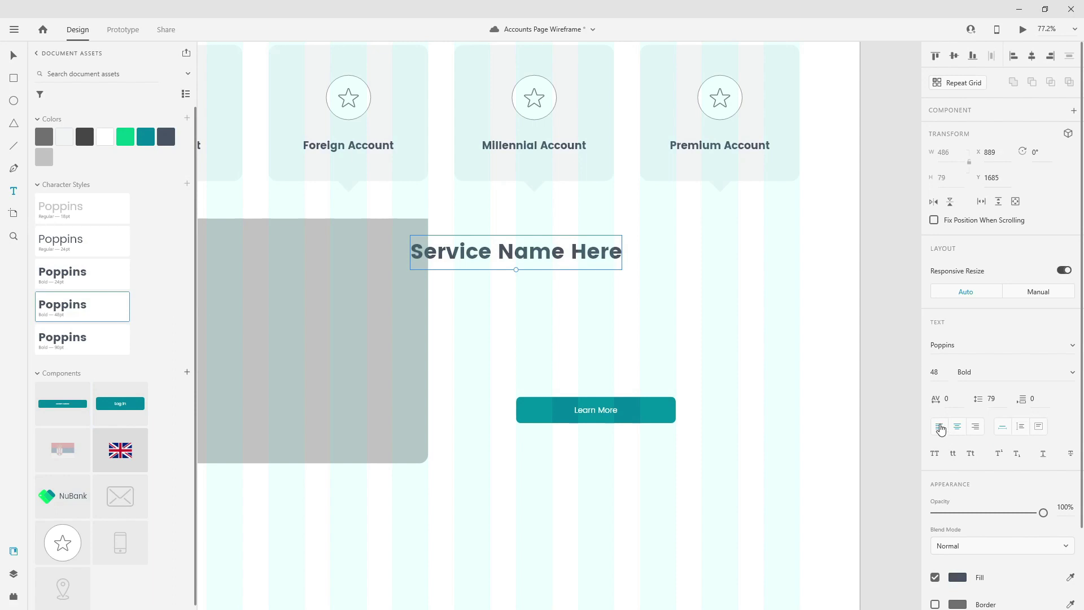
left_click(14, 55)
left_click_drag(521, 253, 632, 323)
- Duplicate the heading, restyle the copy as Regular 24pt Poppins, and place it underneath
key("ctrl+d")
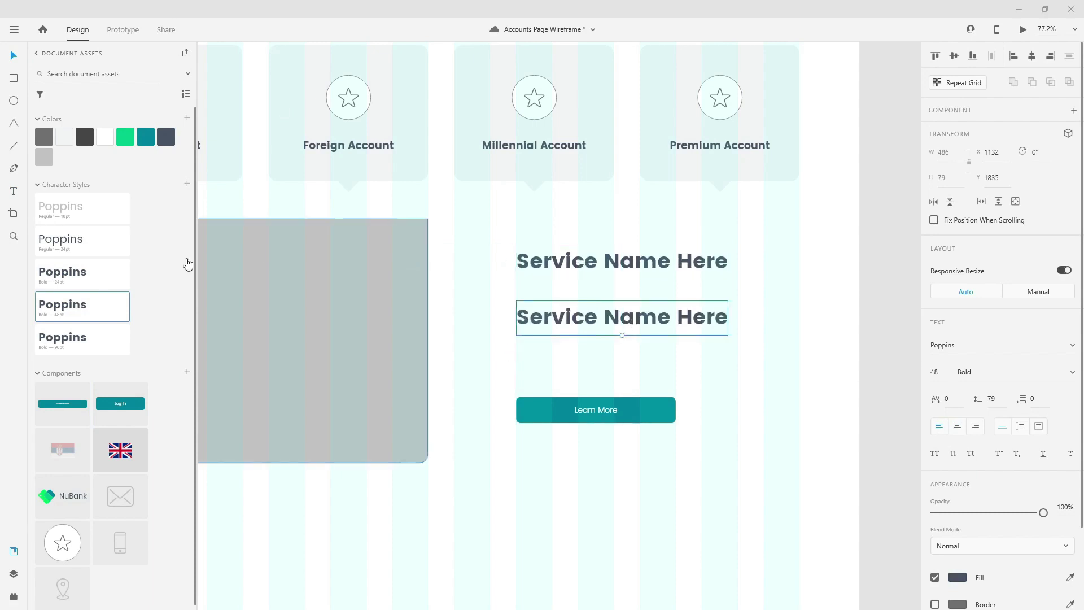
left_click(636, 280)
left_click(651, 320)
left_click(73, 252)
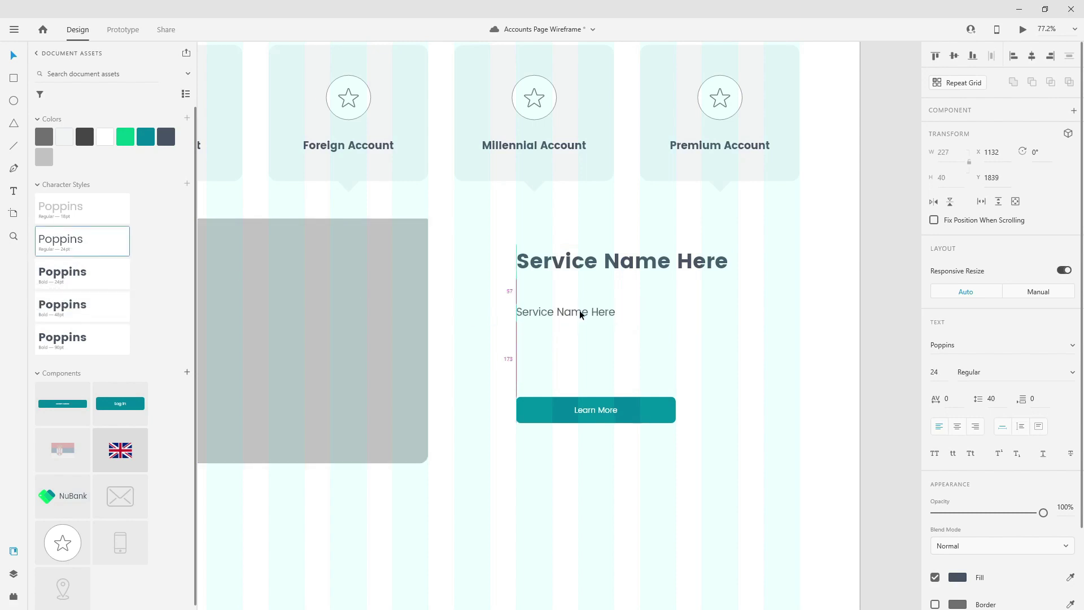
left_click_drag(580, 315, 659, 311)
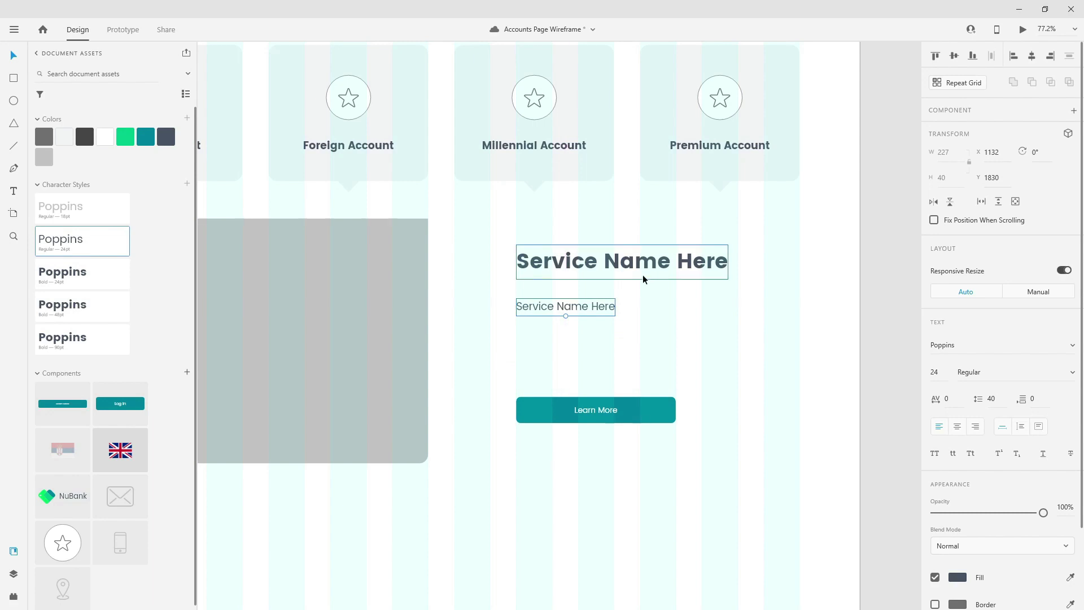
left_click_drag(590, 307, 592, 308)
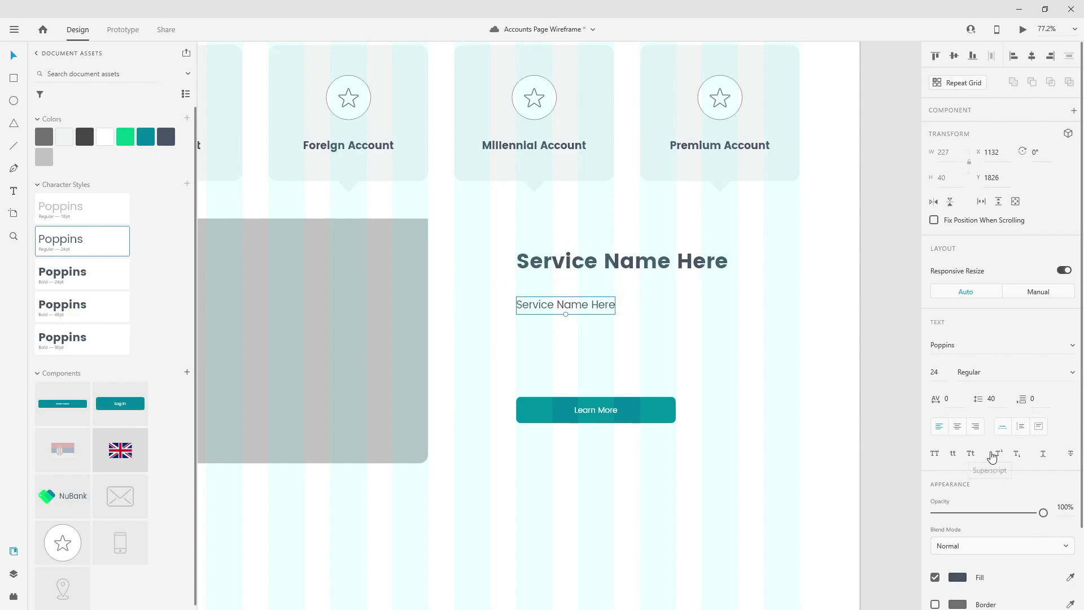
- Make the copy's text box fixed size and enlarge it wider and taller
left_click(1041, 429)
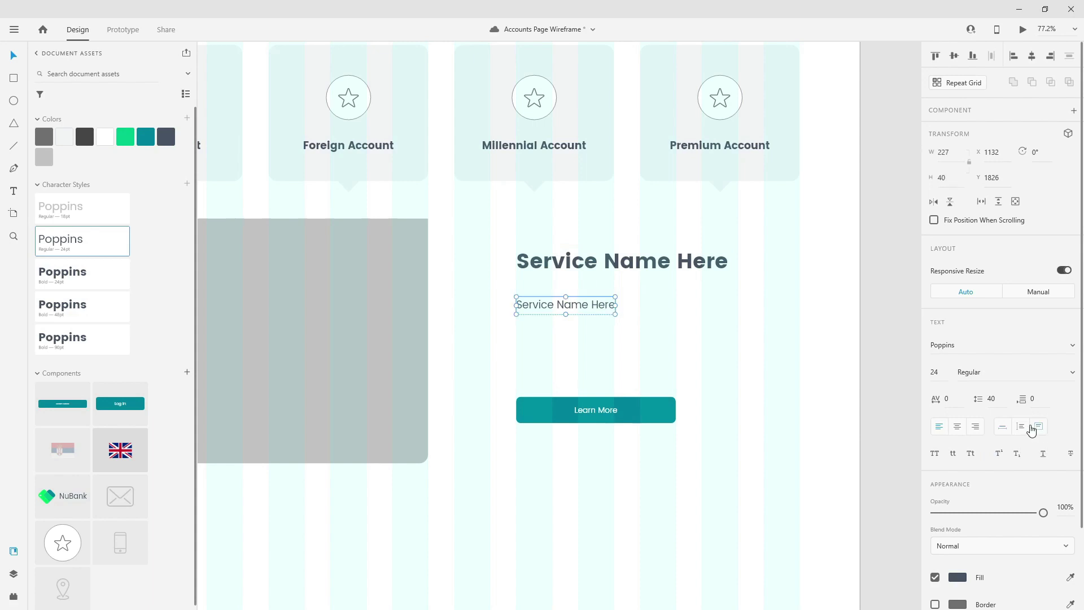
left_click_drag(618, 304, 800, 304)
left_click_drag(655, 316, 659, 377)
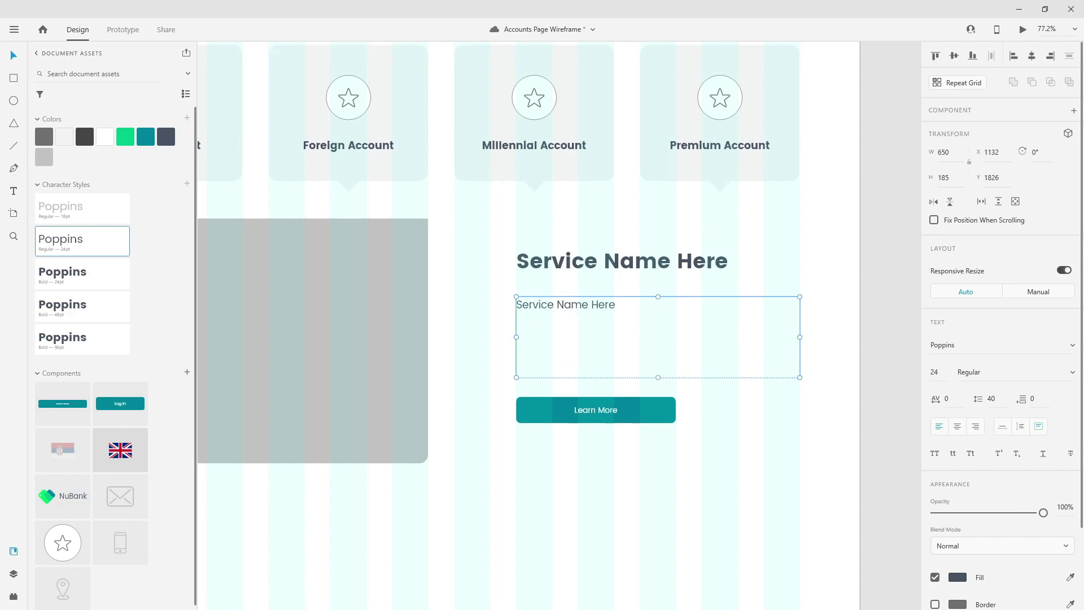
- Repeat 'Service Name Here' over five lines, set the box to Auto Height, and show Plugins
double_click(582, 314)
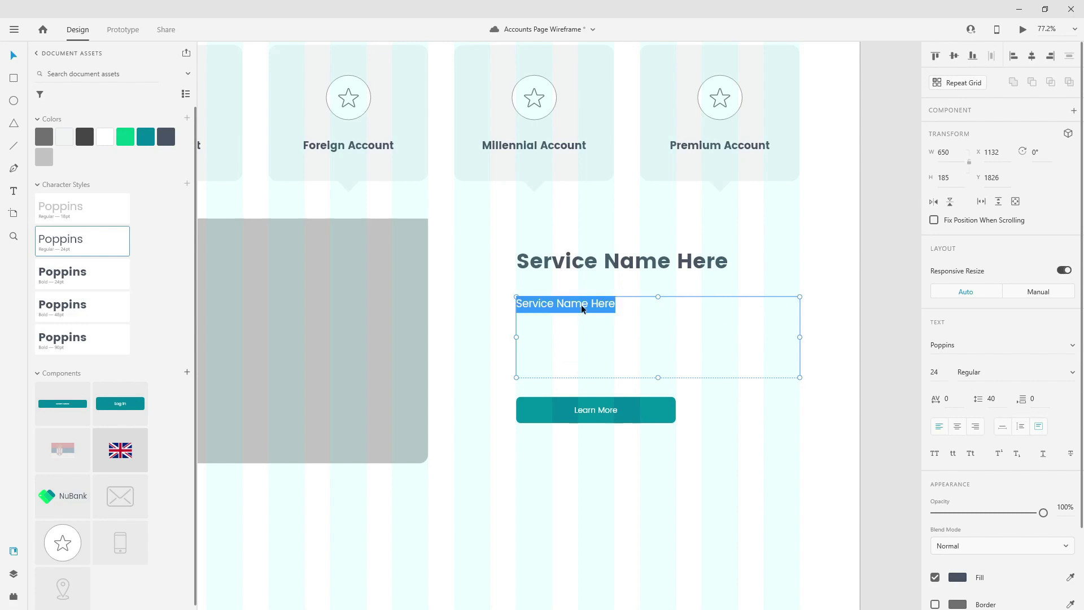
left_click(620, 303)
key("ctrl+v")
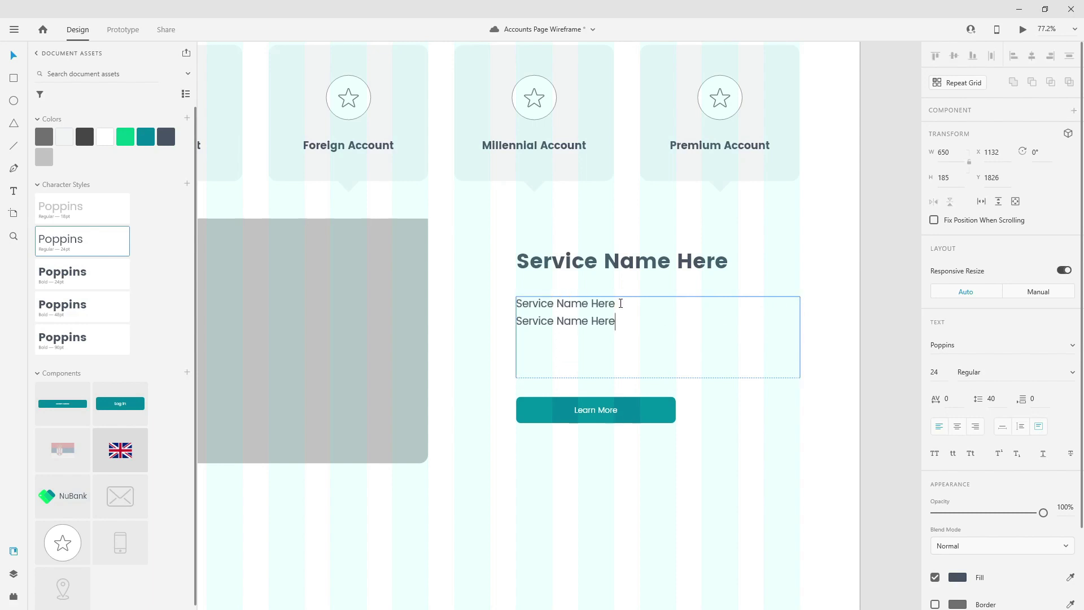
key("ctrl+v")
key("Return")
key("ctrl+v")
key("ctrl+v")
key("ctrl+z")
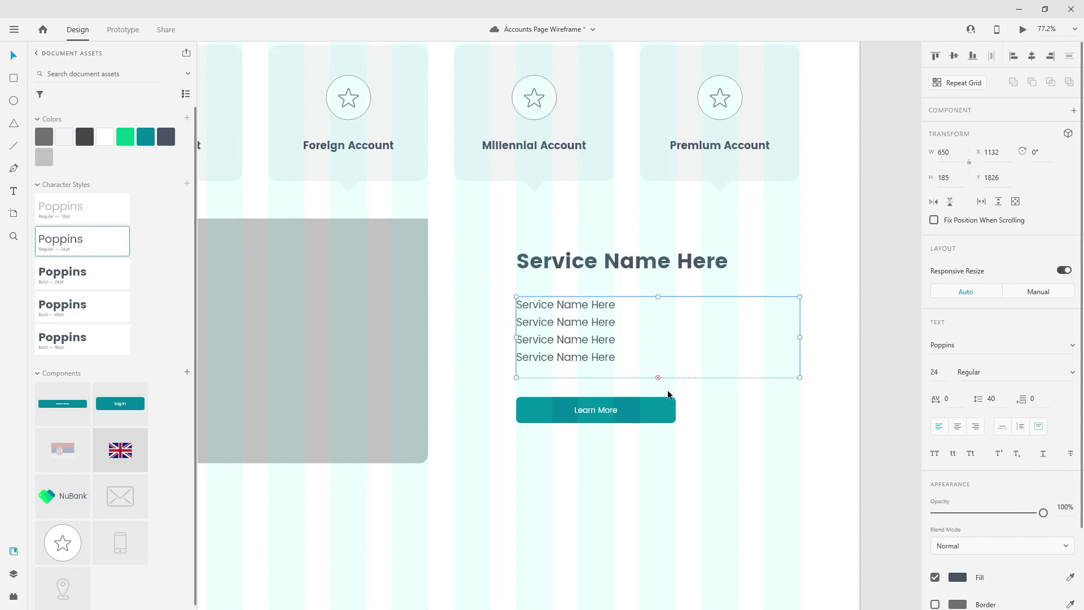
left_click(1020, 428)
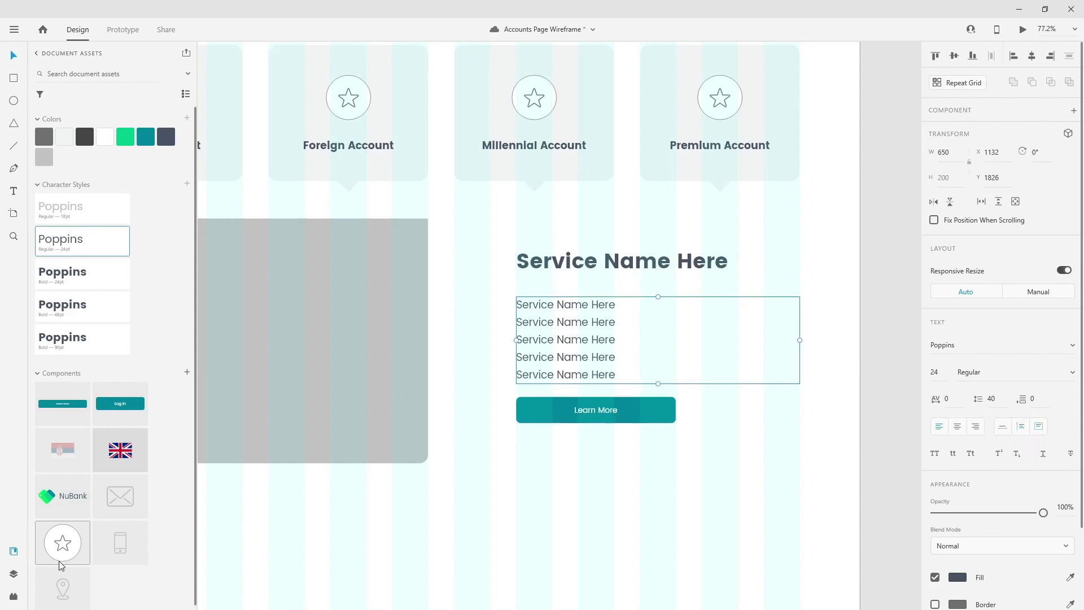
left_click(14, 596)
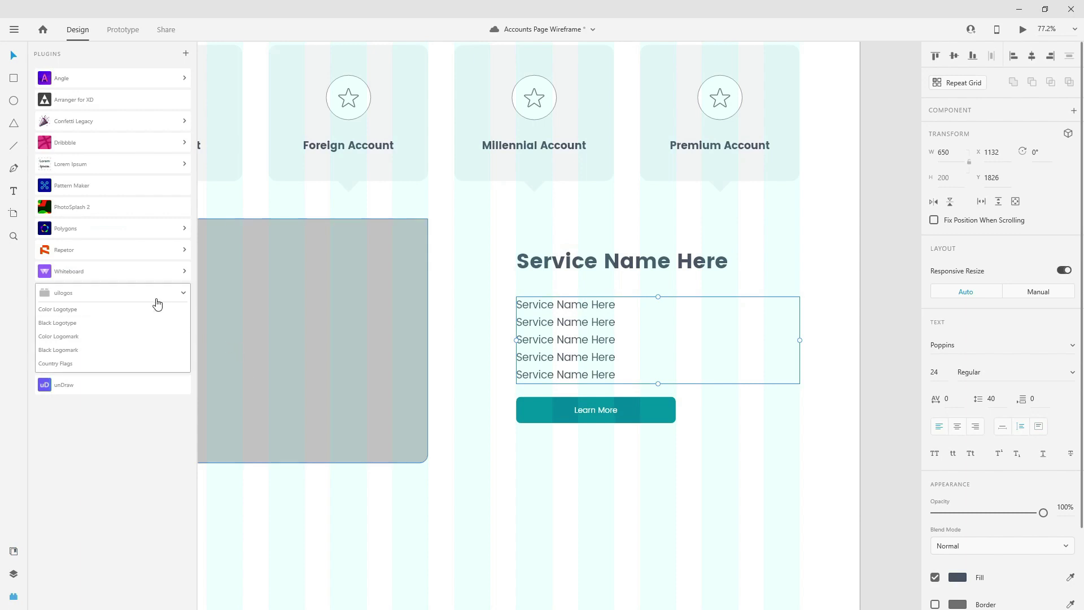
- Fill the copy box with Lorem Ipsum text, paste a long paragraph, and set Auto Height
left_click(113, 165)
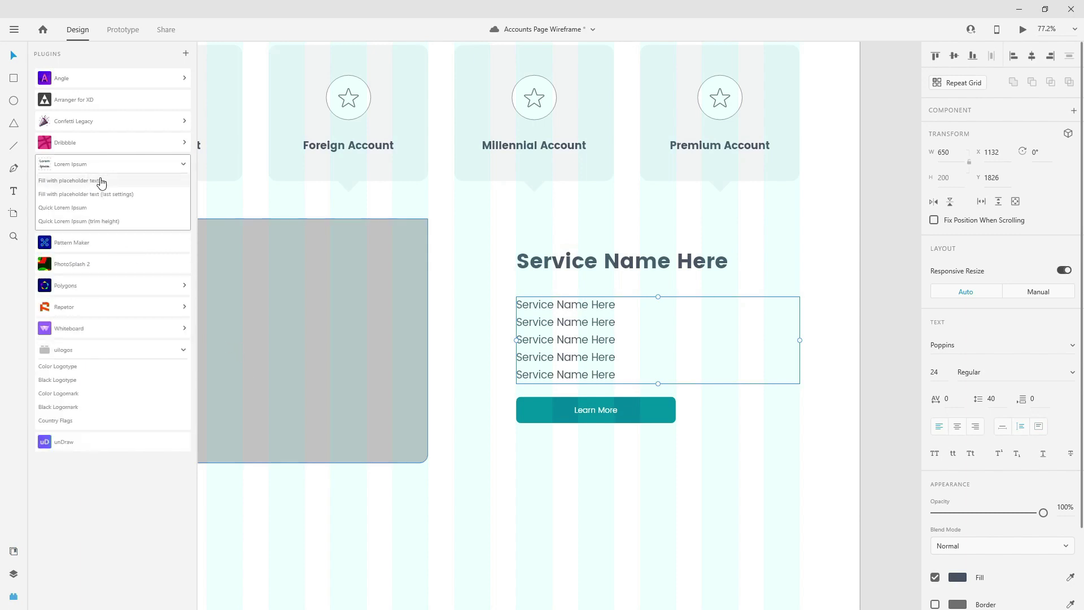
left_click(101, 181)
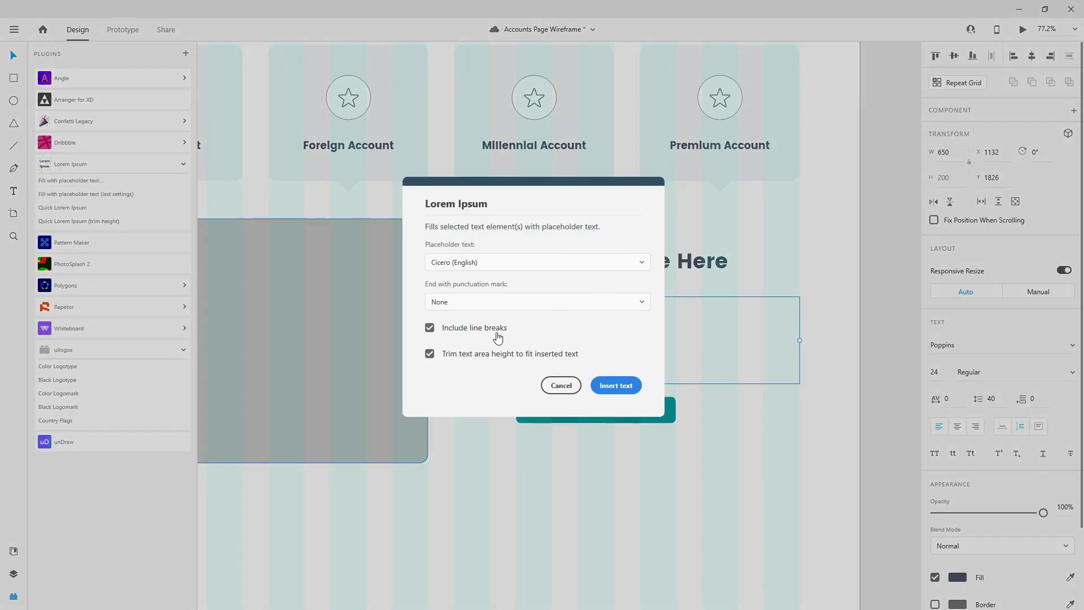
left_click(615, 386)
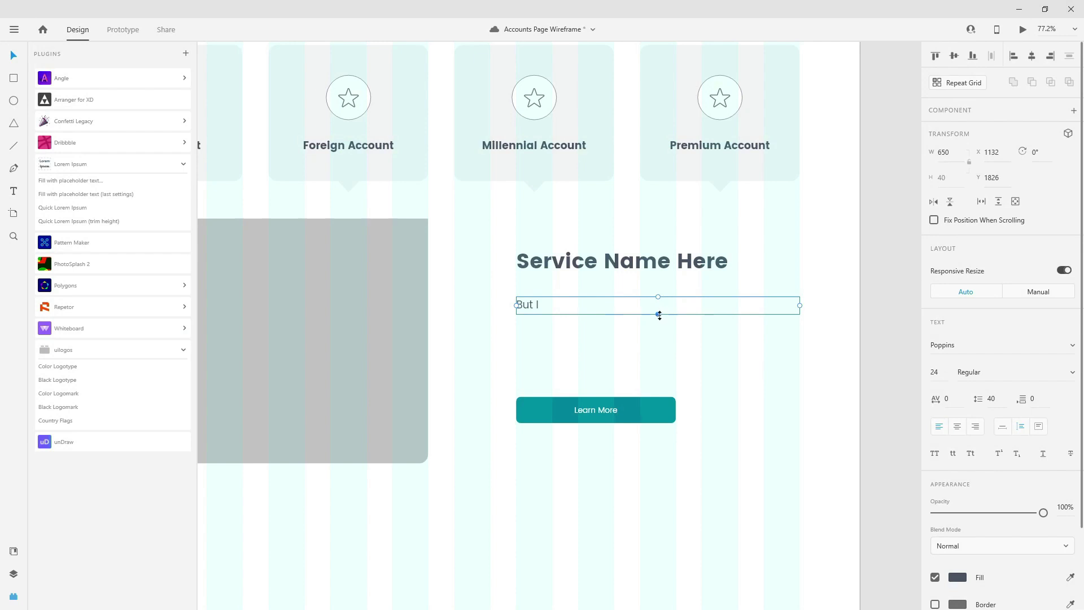
left_click_drag(659, 314, 670, 371)
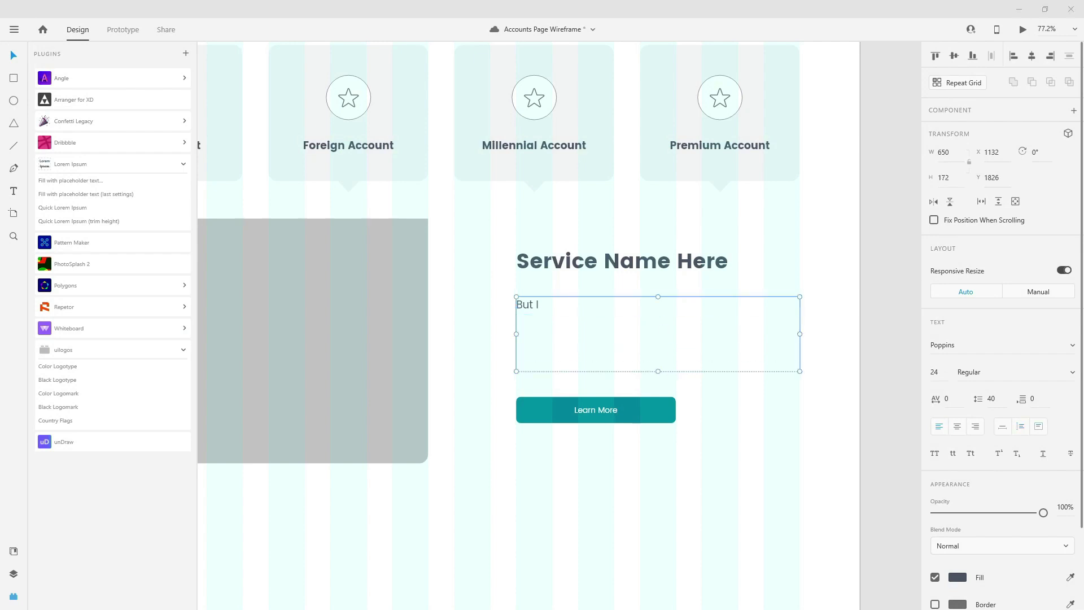
key("ctrl+a")
key("ctrl+v")
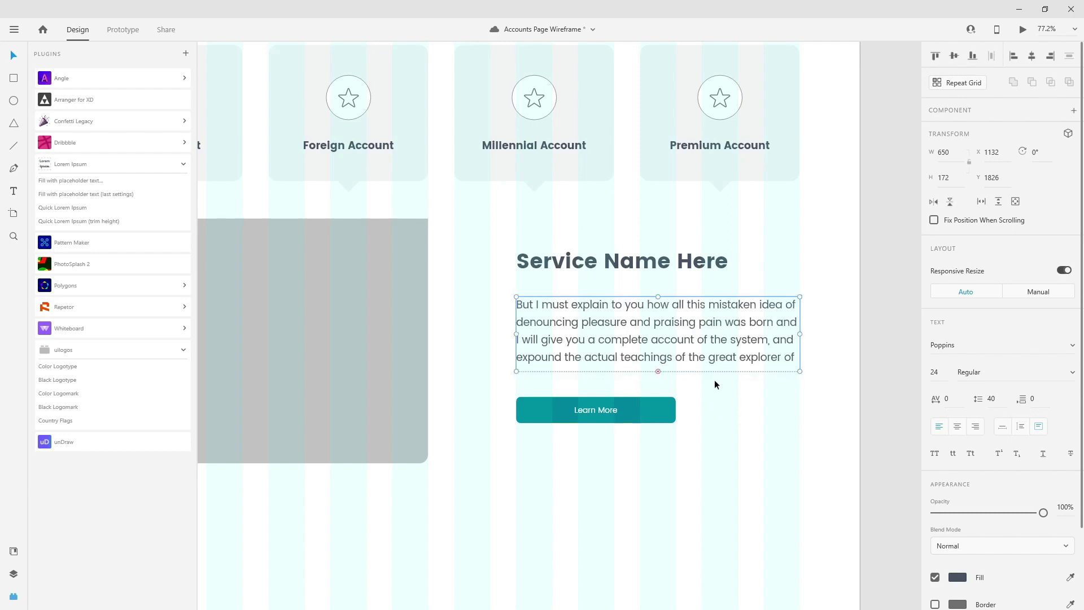
left_click(1021, 427)
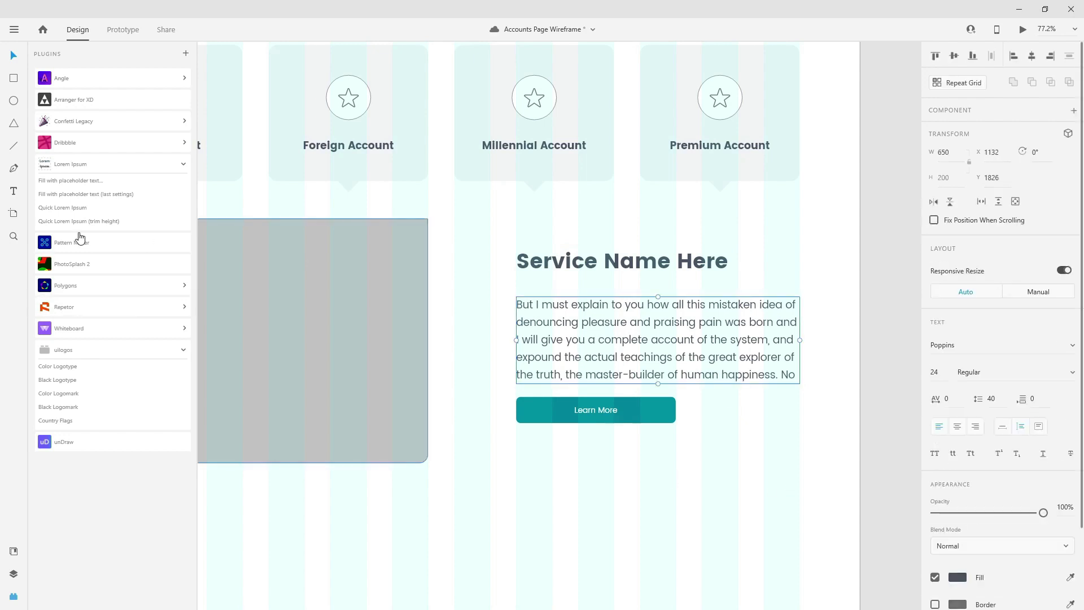
- Switch the paragraph box to fixed size and refill it with Lorem Ipsum placeholder text
left_click(91, 180)
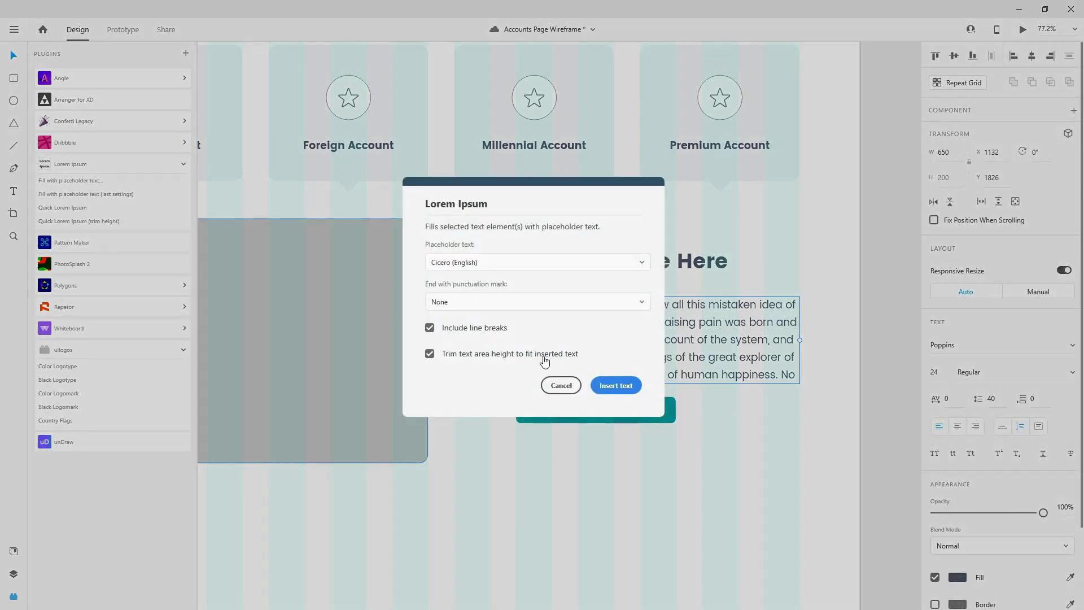
left_click(616, 384)
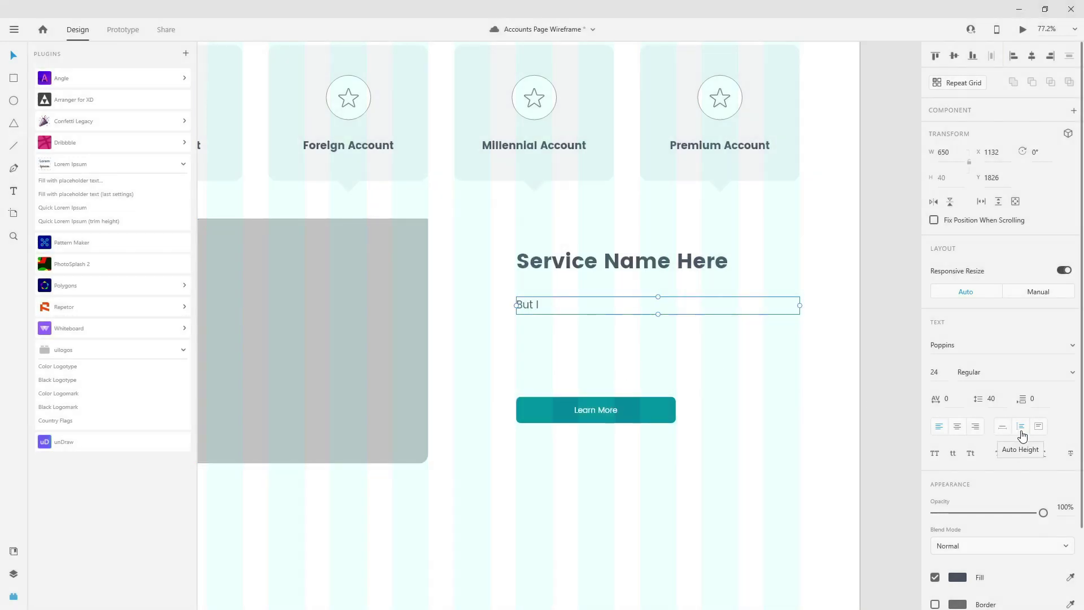
left_click(1039, 429)
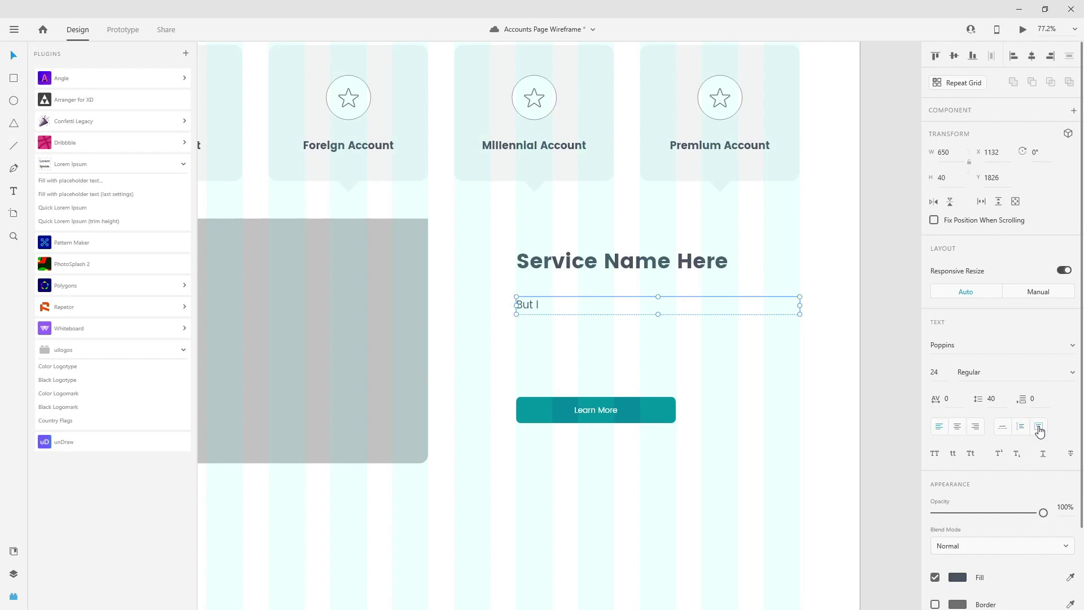
left_click(71, 180)
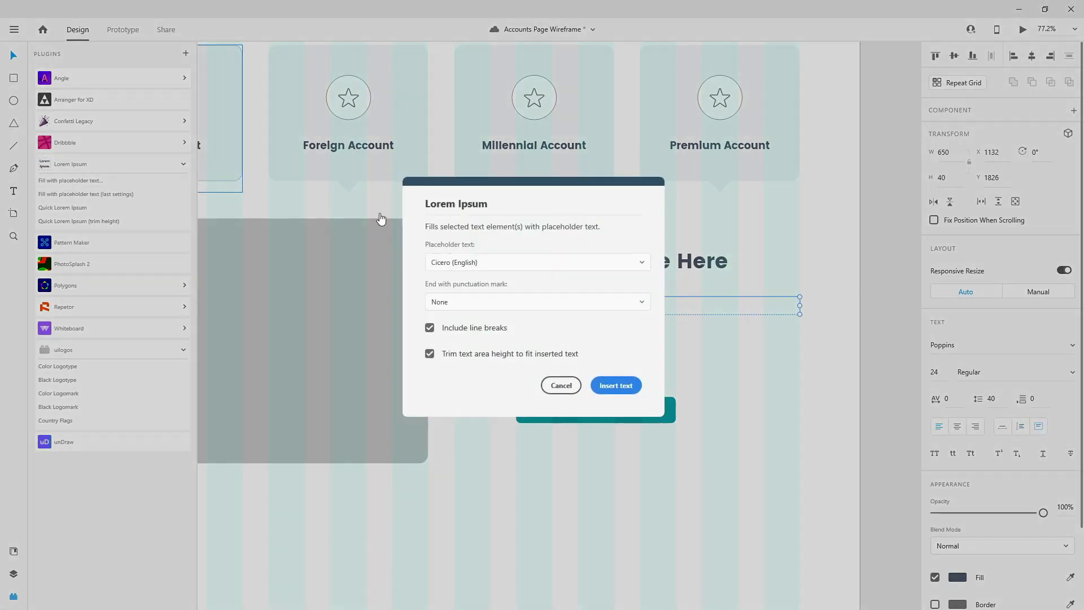
left_click(604, 385)
left_click_drag(659, 316, 660, 370)
key("Escape")
- Refill the paragraph box with placeholder text and stretch it to 220 px high
left_click(646, 308)
left_click(73, 181)
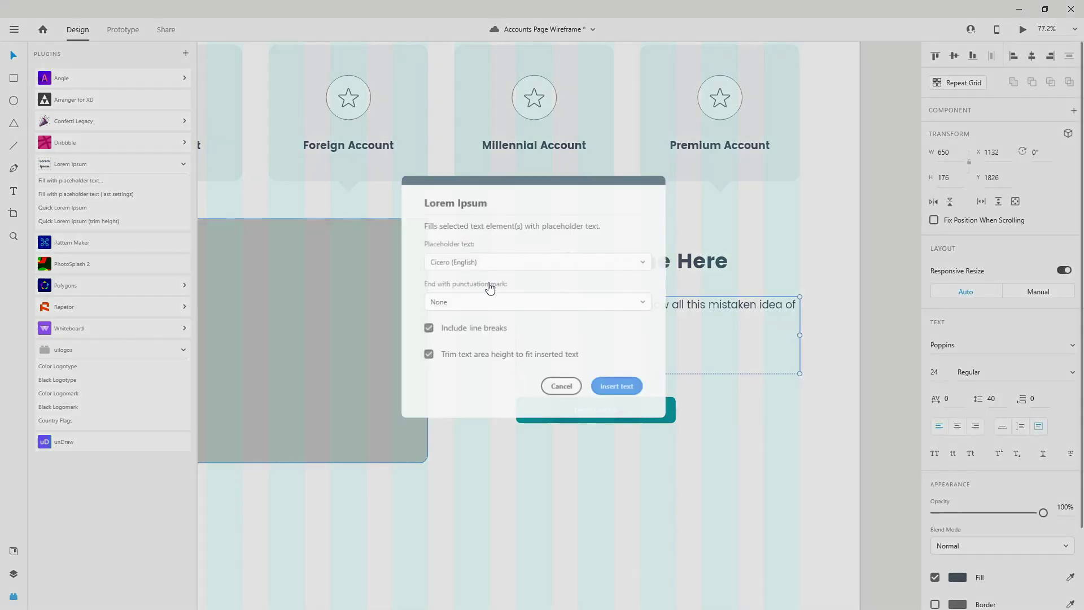
left_click(610, 384)
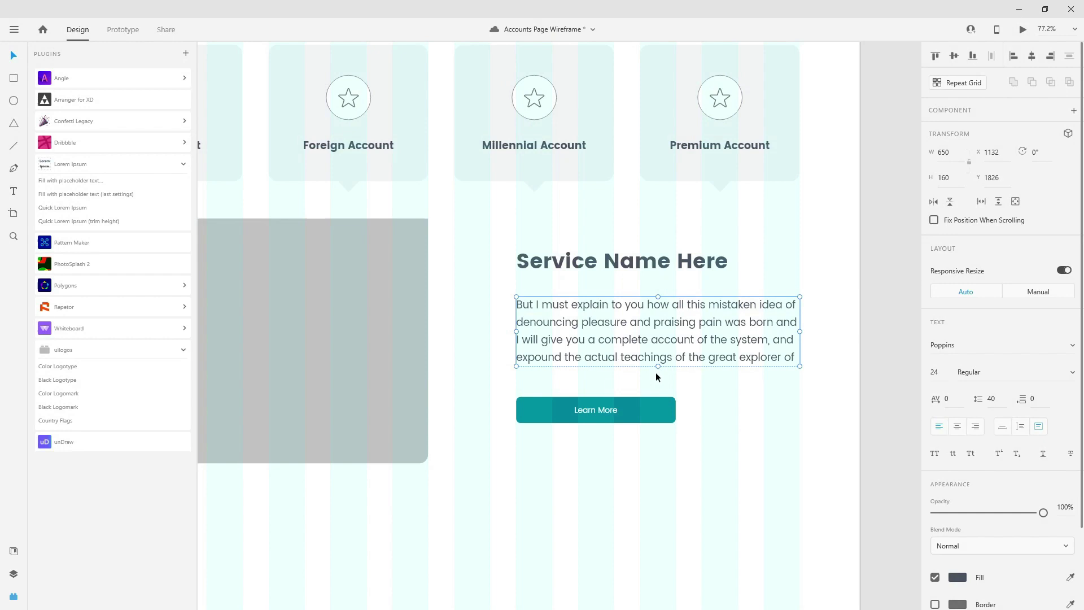
left_click_drag(658, 368, 663, 384)
left_click(98, 181)
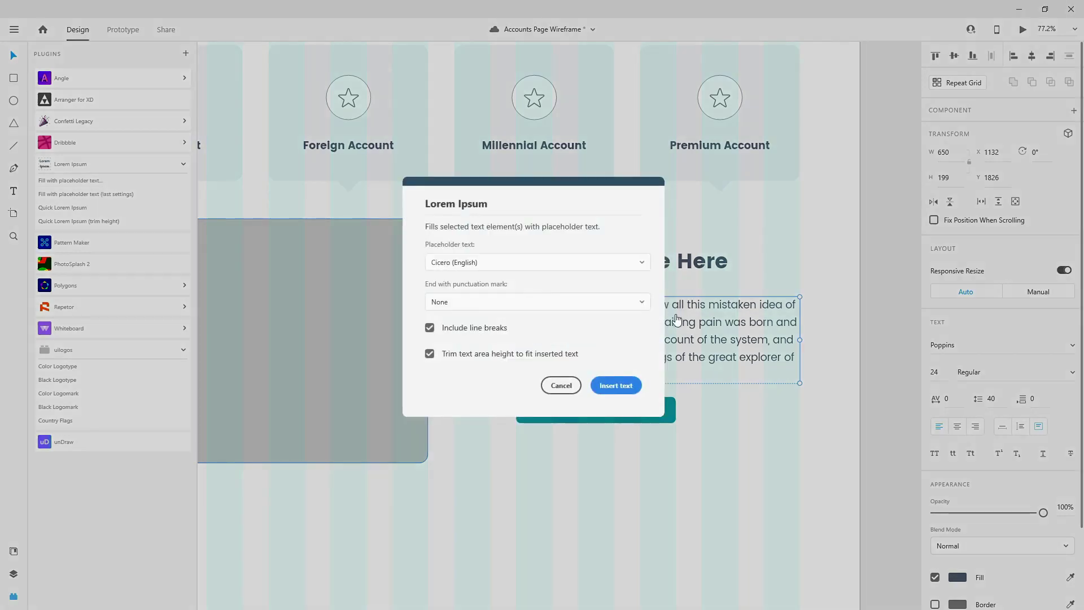
left_click(616, 385)
left_click_drag(661, 367, 666, 393)
- Duplicate the paragraph's fourth line on a new line and save the document
double_click(785, 357)
left_click_drag(790, 358, 373, 361)
key("ctrl+c")
key("Right")
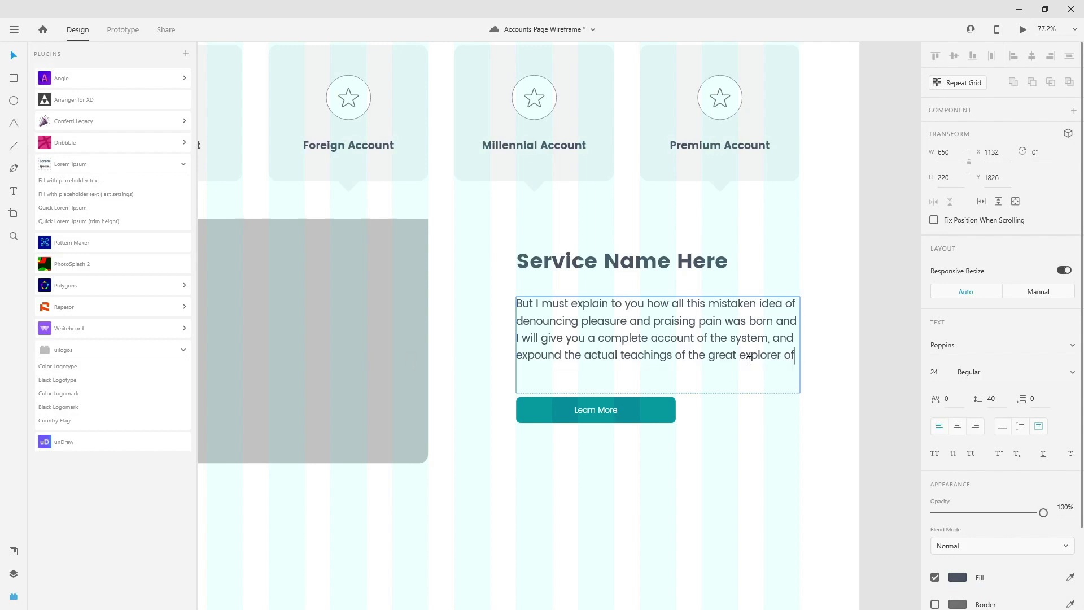
key("Return")
key("ctrl+v")
key("Escape")
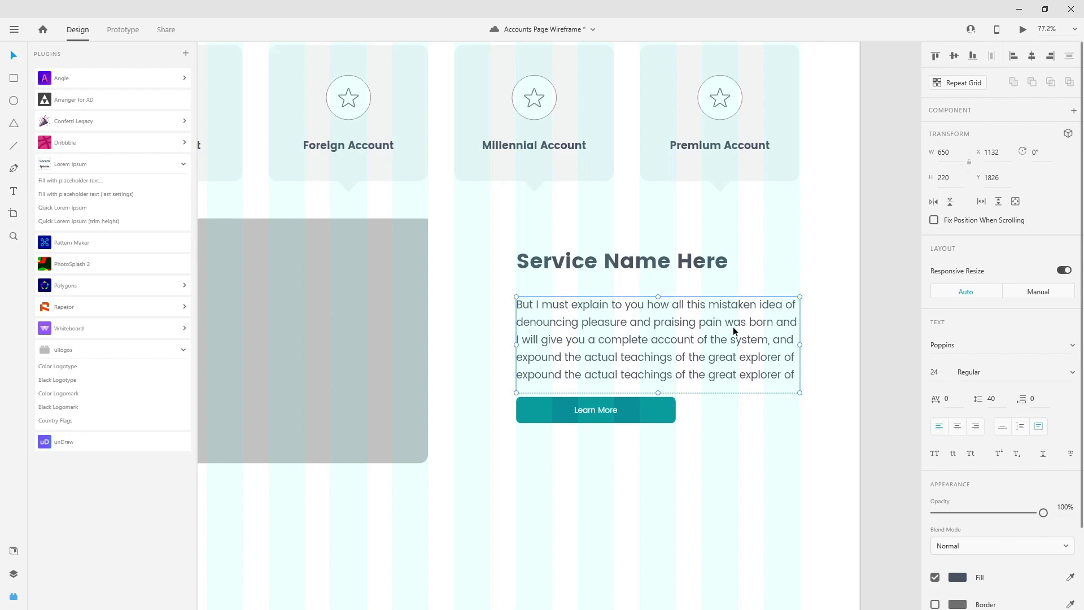
key("ctrl+s")
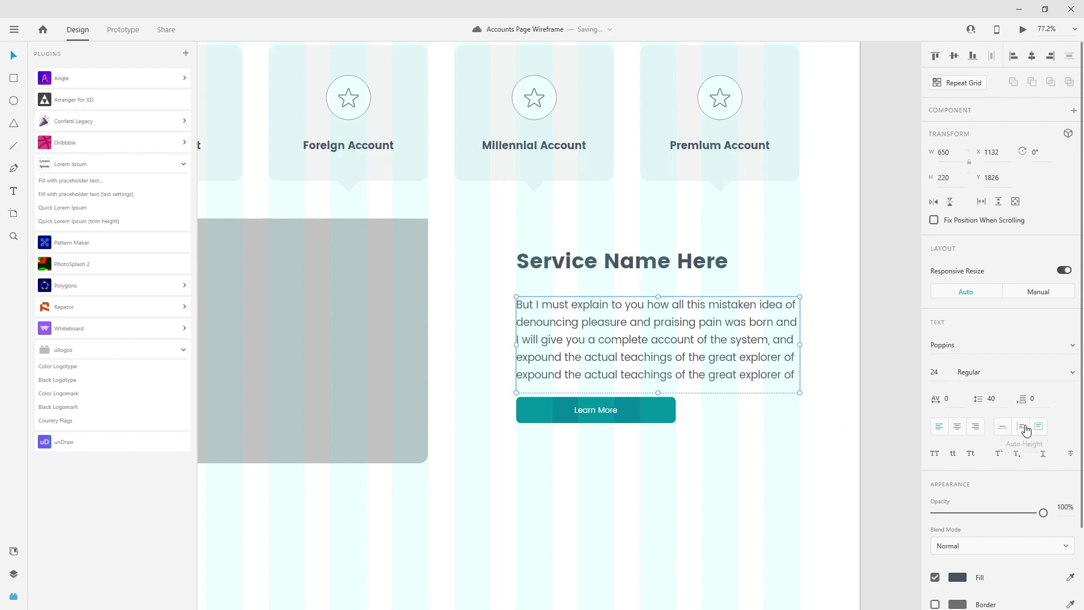
- Fit the box to its text and delete the trailing word 'No' after 'master-builder of human happiness.'
left_click(1026, 430)
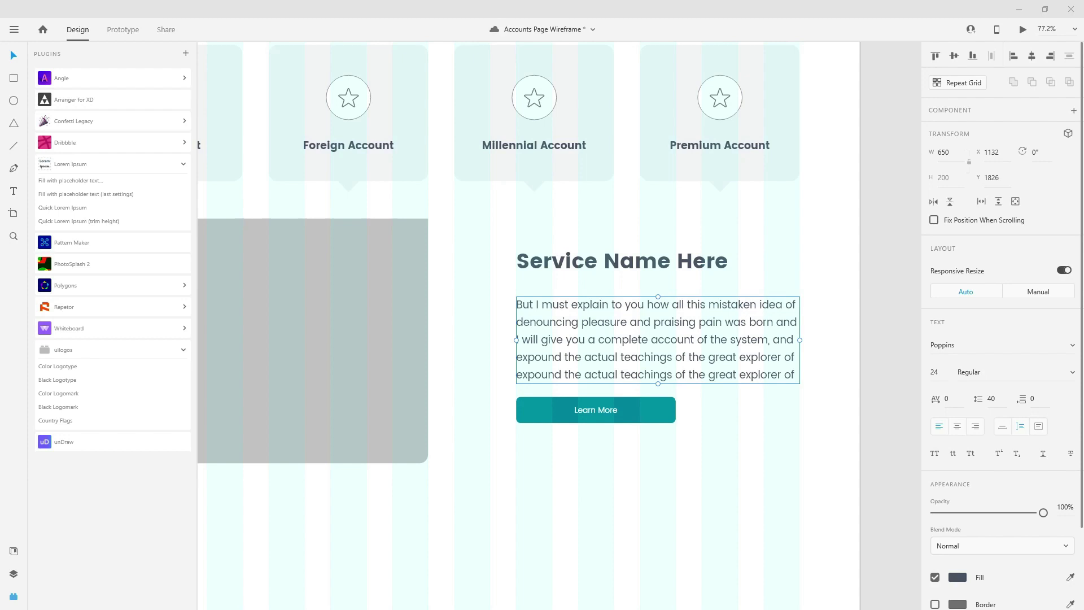
double_click(687, 336)
key("Right")
key("Escape")
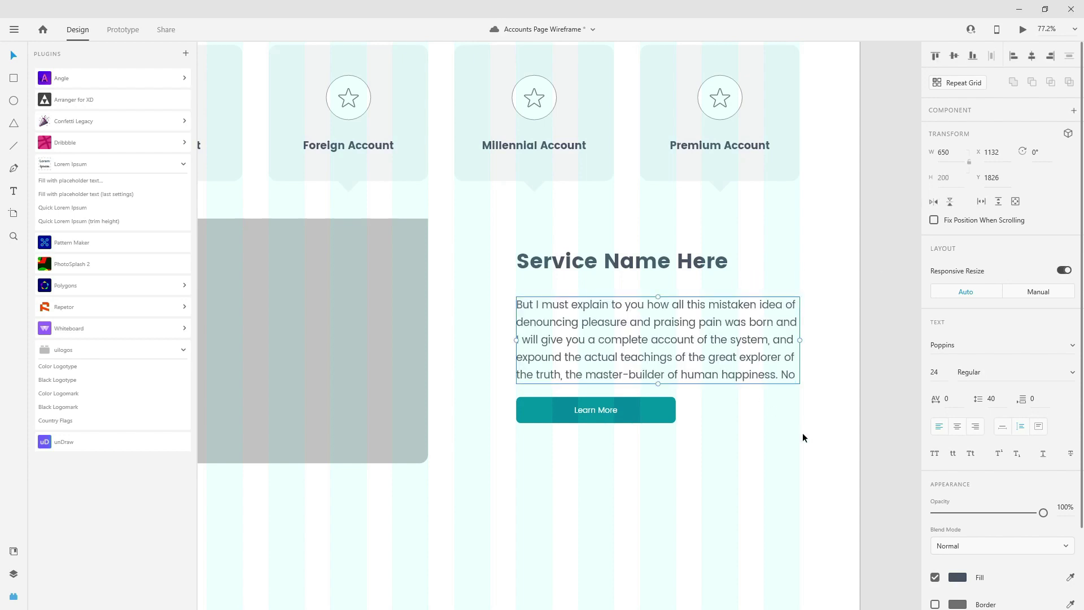
double_click(778, 369)
left_click(783, 372)
left_click_drag(783, 371, 814, 375)
key("Delete")
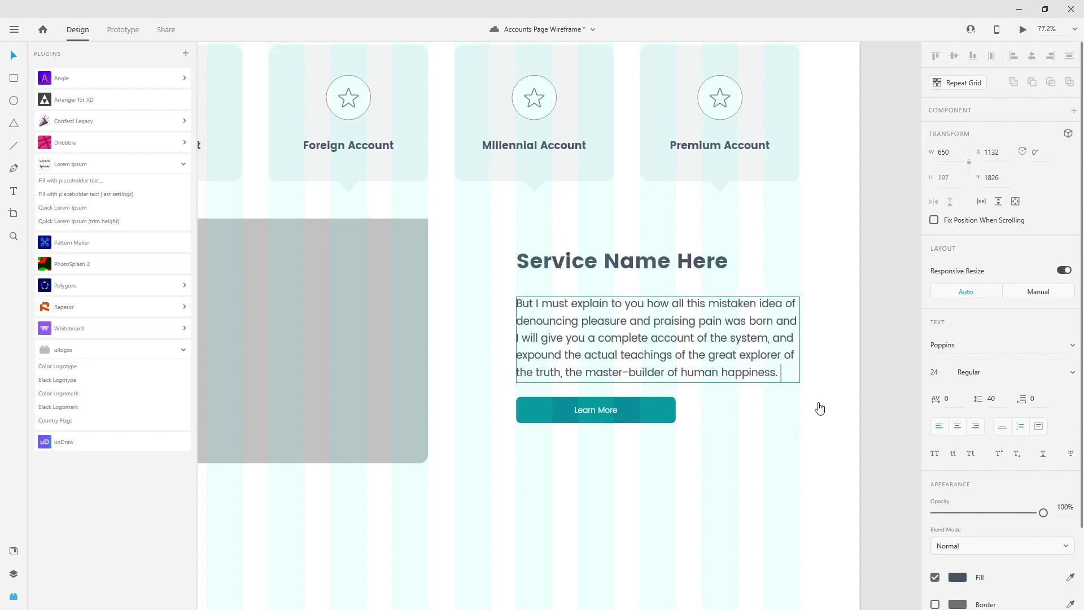
key("Escape")
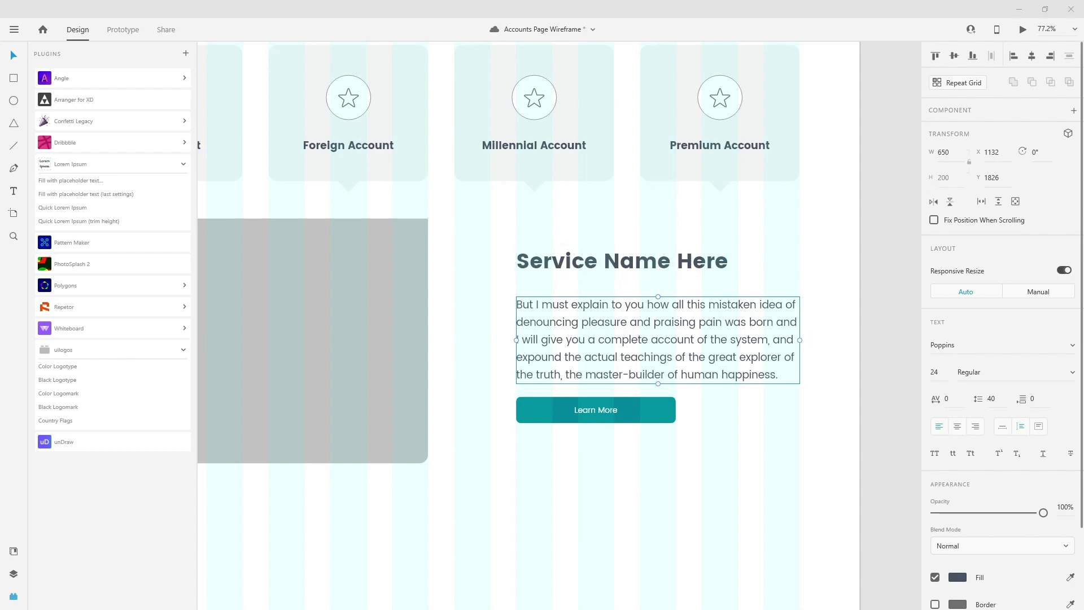
left_click(663, 416)
- Align the Learn More button and shift the heading, paragraph and button down slightly
key("shift+Down")
key("shift+Down")
key("shift+Down")
left_click_drag(650, 414, 653, 406)
left_click(663, 345, "shift")
left_click(672, 255, "shift")
left_click_drag(672, 254, 676, 266)
- Group heading, paragraph and button as 'text', ordered below img with paragraph under heading
key("ctrl+g")
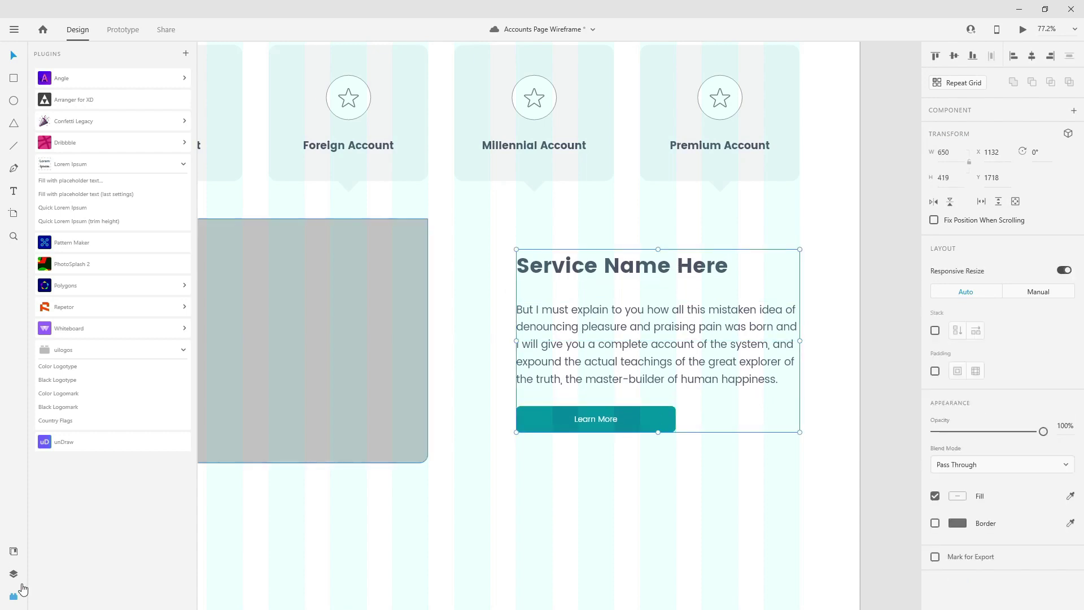
left_click(14, 574)
double_click(65, 98)
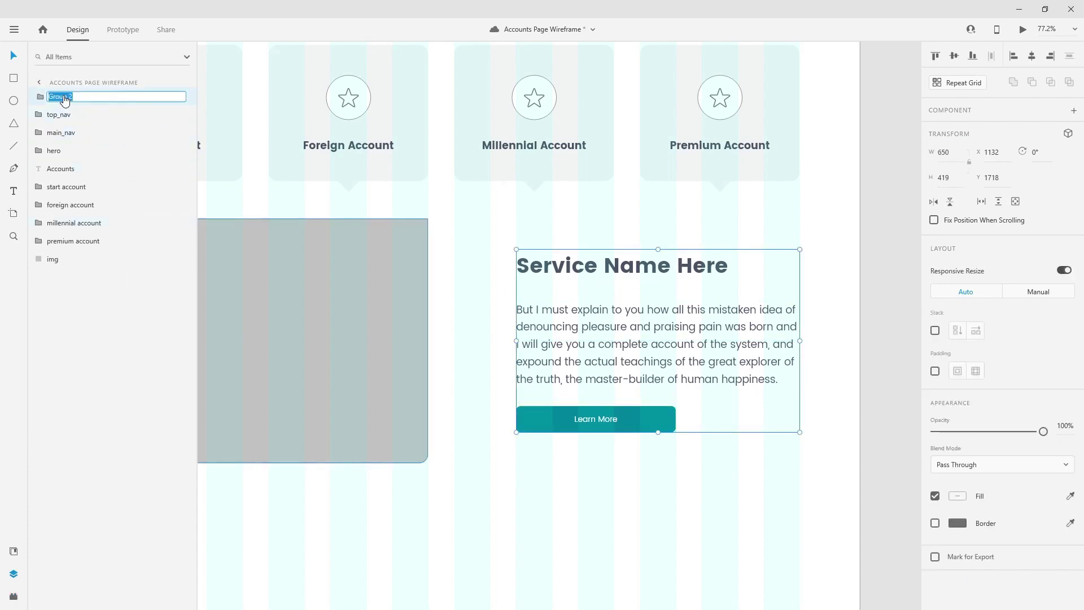
type("text")
key("Return")
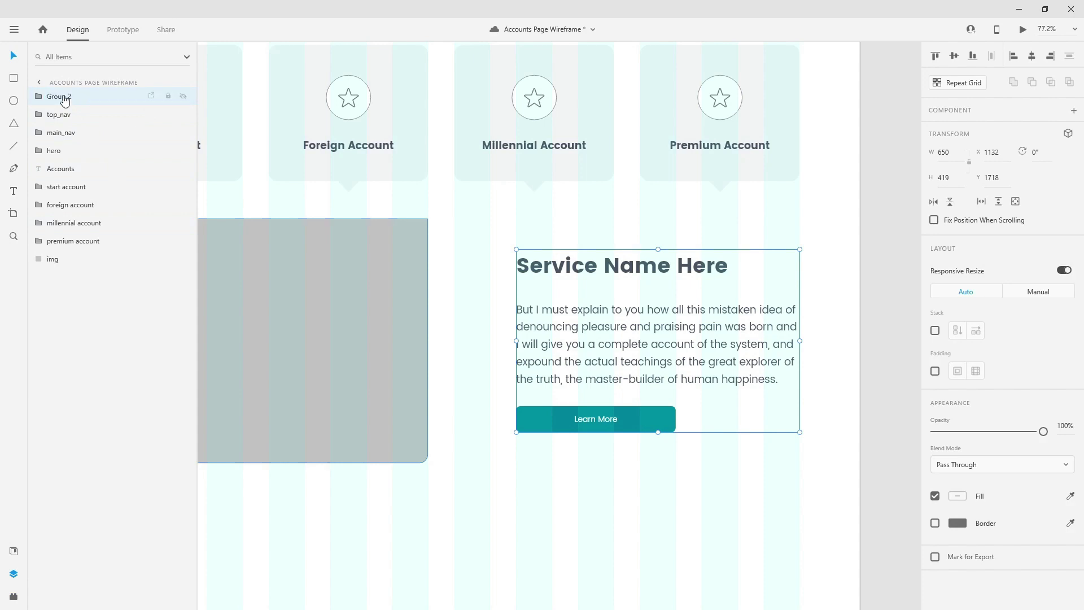
left_click_drag(63, 97, 47, 249)
left_click(39, 259)
left_click(80, 283)
left_click_drag(80, 288, 80, 305)
- Group the text group with the img layer and name it 'info'
left_click(762, 327)
scroll(762, 328, "down", 3)
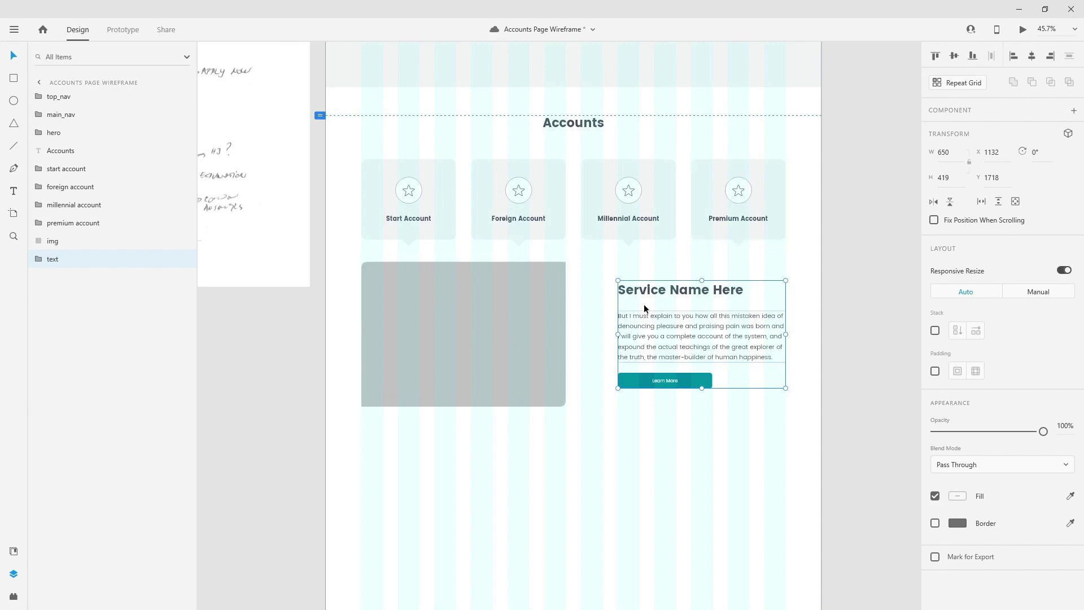
left_click(63, 240, "shift")
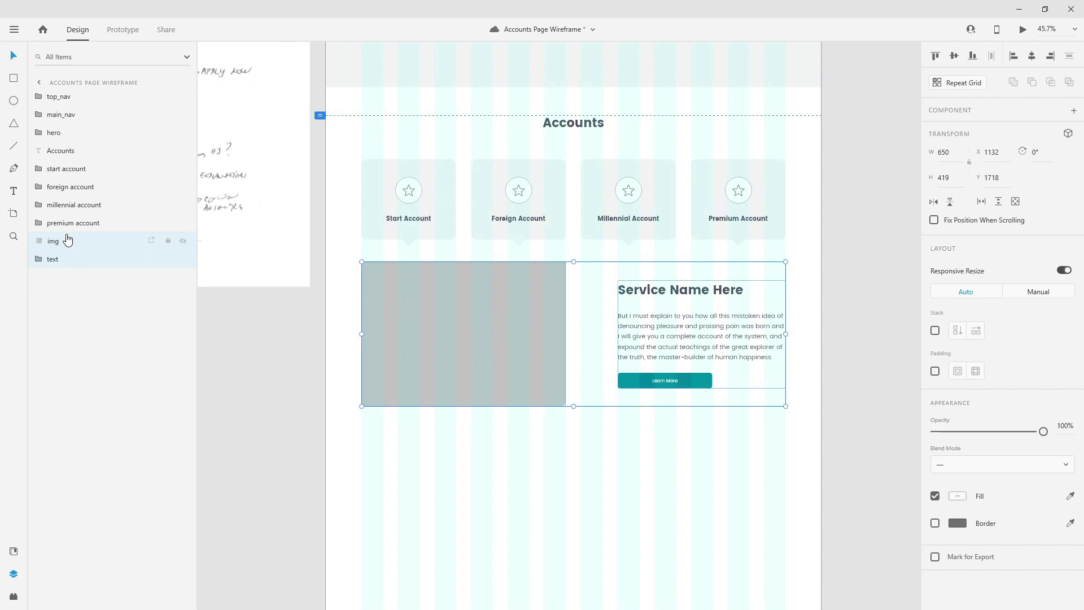
key("ctrl+g")
double_click(64, 241)
type("info")
key("Return")
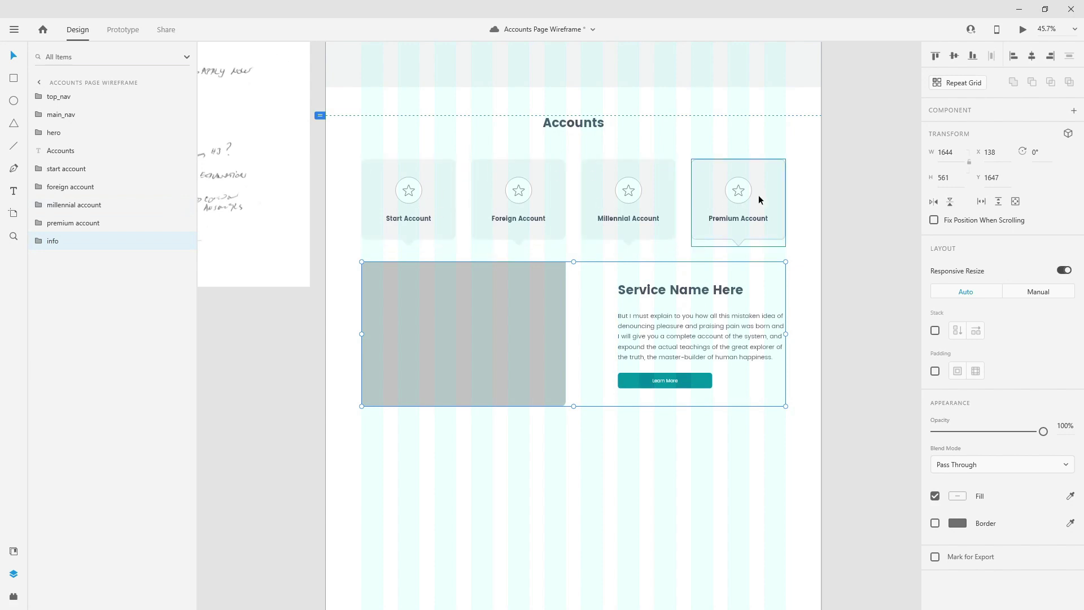
- Group the Accounts heading through info as a 1644×1138 'accounts' group
left_click(79, 156, "shift")
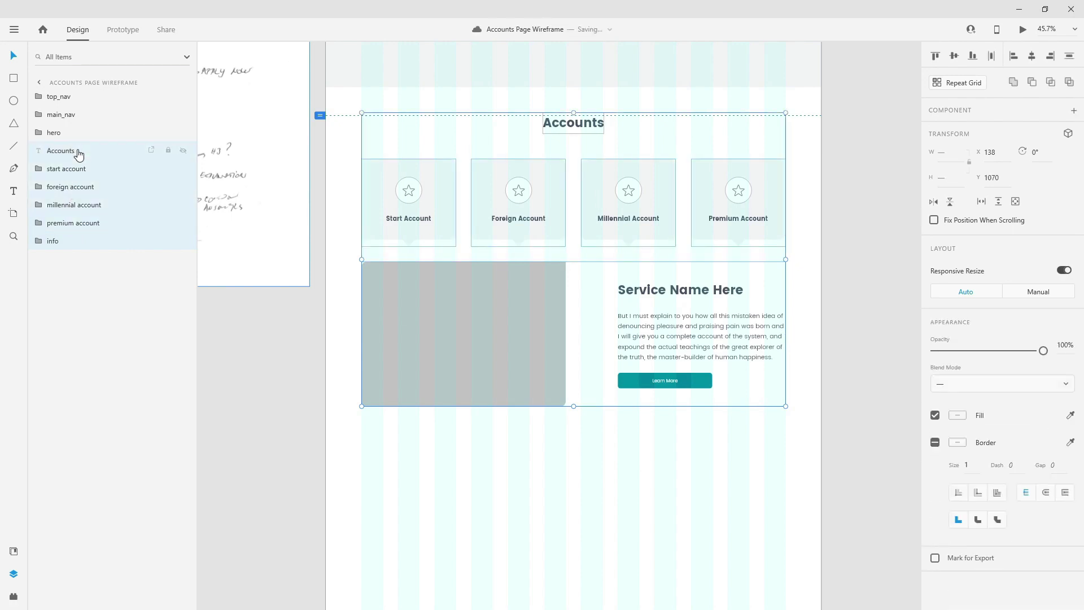
key("ctrl+g")
double_click(66, 151)
type("accounts")
key("Return")
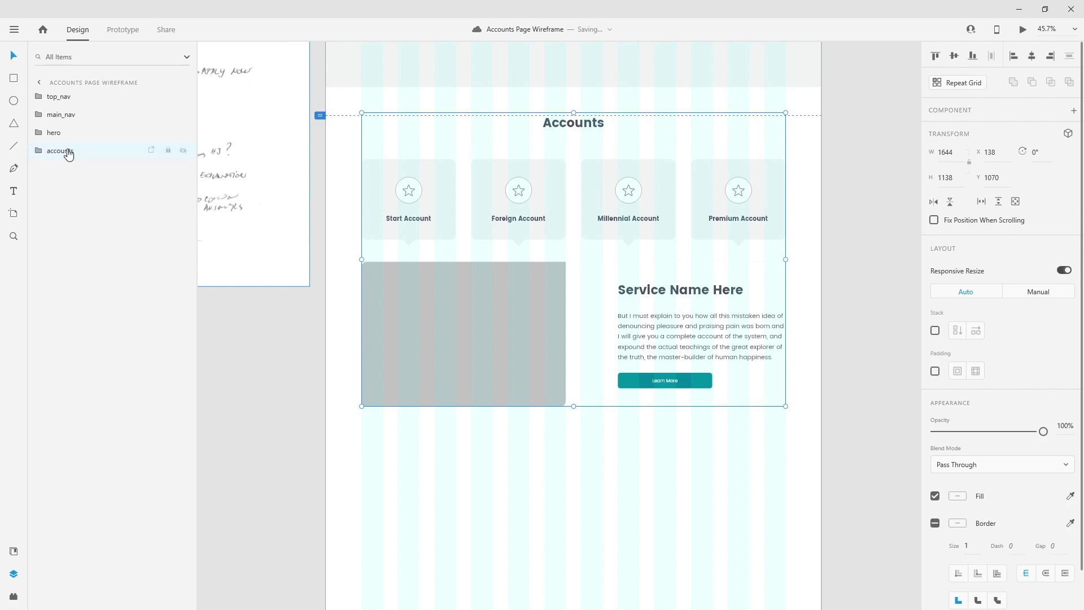
scroll(639, 223, "down", 3)
left_click_drag(388, 191, 480, 252)
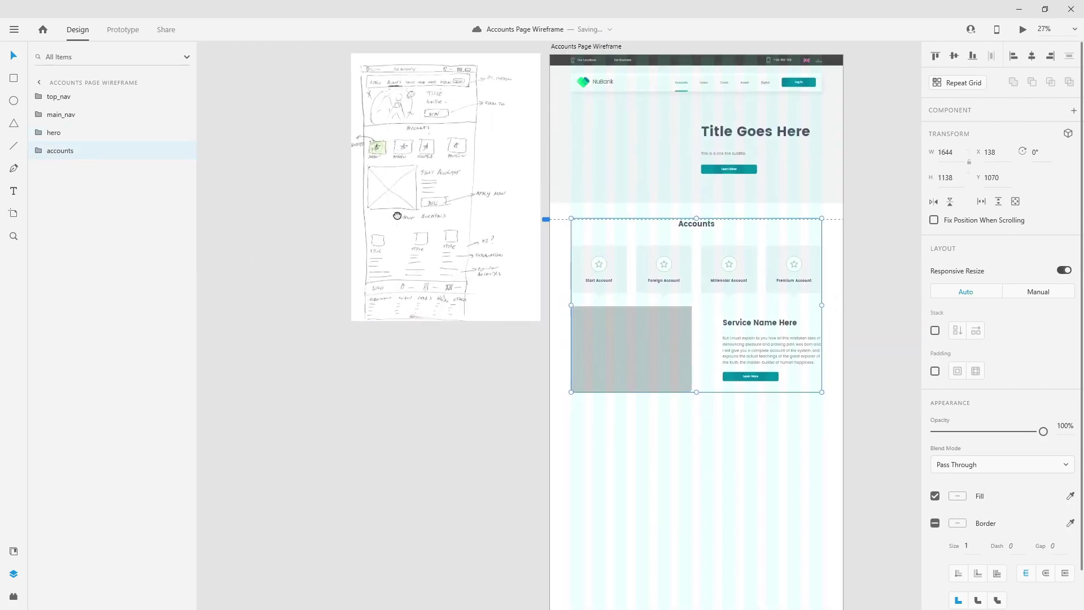
- Move the Accounts heading out of the group to sit 100 px below the section
scroll(398, 215, "up", 6)
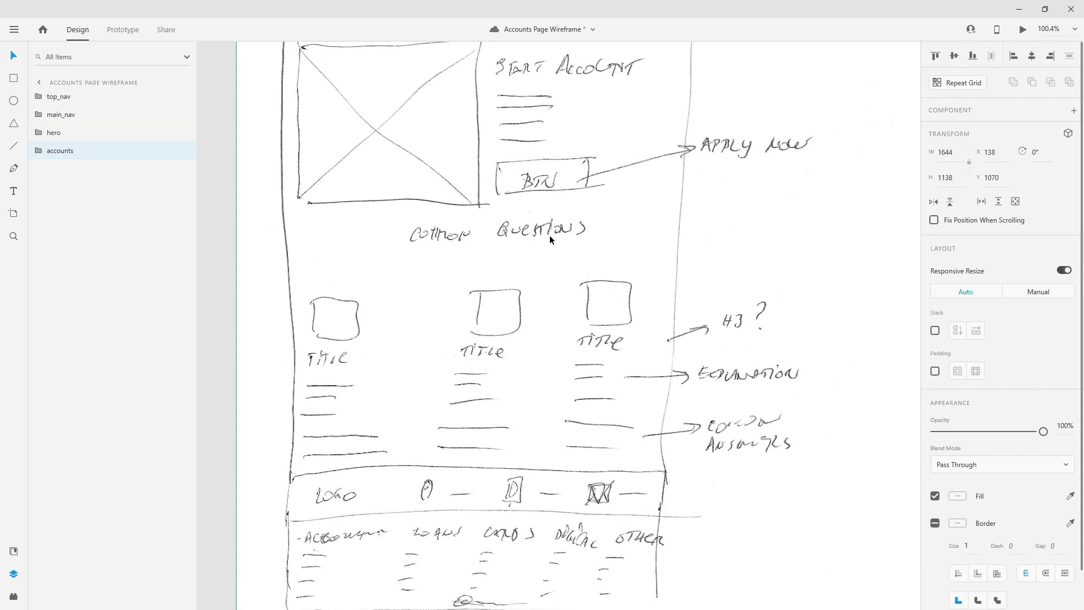
scroll(358, 252, "down", 6)
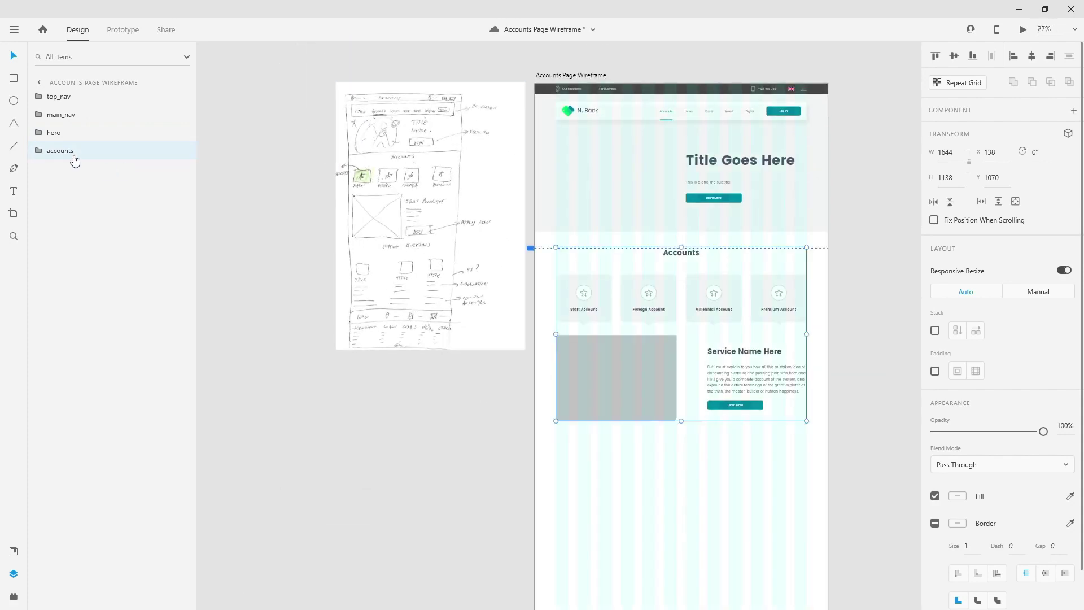
left_click(37, 151)
left_click(66, 169)
left_click_drag(67, 168, 62, 148)
left_click(58, 165)
left_click(84, 151)
left_click_drag(696, 254, 696, 447)
left_click_drag(51, 151, 65, 196)
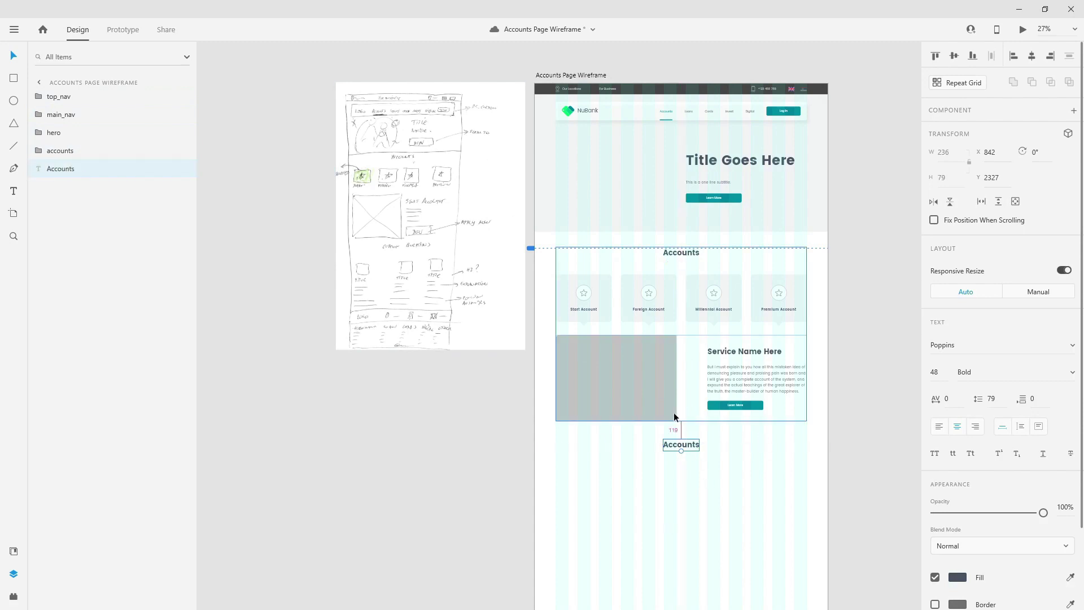
key("shift+Up")
key("Up")
key("Up")
key("Up")
key("Up")
key("Up")
key("Up")
key("Up")
key("Up")
key("Up")
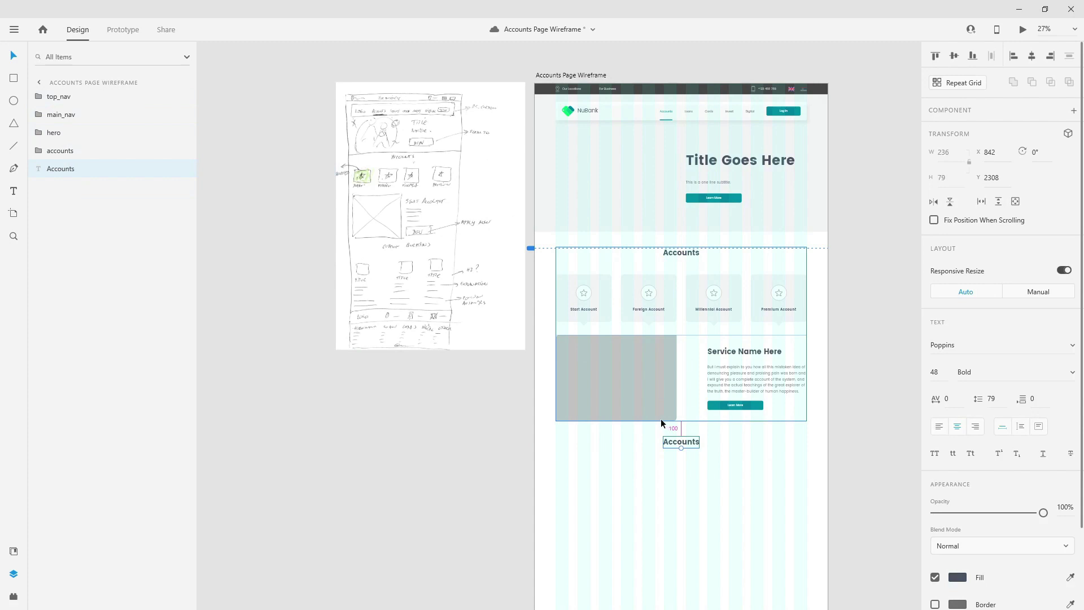
scroll(668, 447, "down", 3)
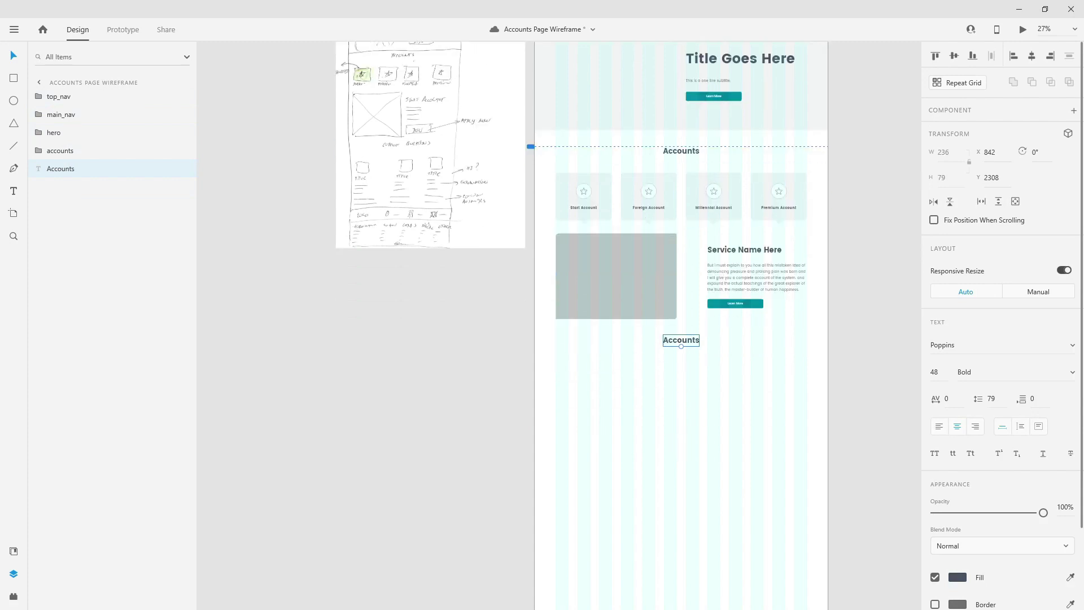
- Retype the heading as 'Common Questions' and place a 103×103 star icon component below it
double_click(694, 342)
type("Common Questions")
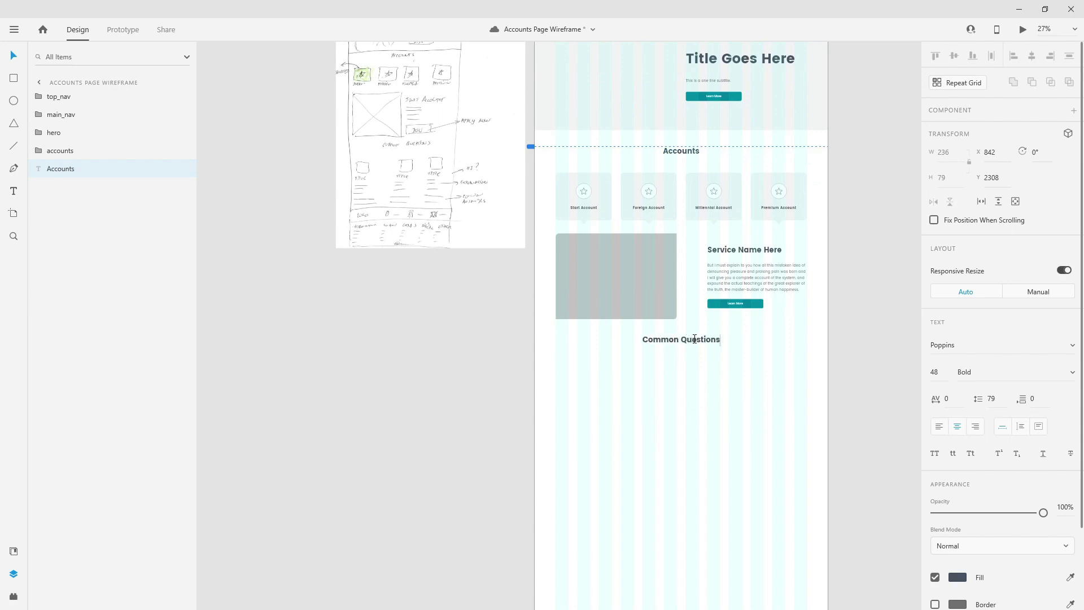
key("Escape")
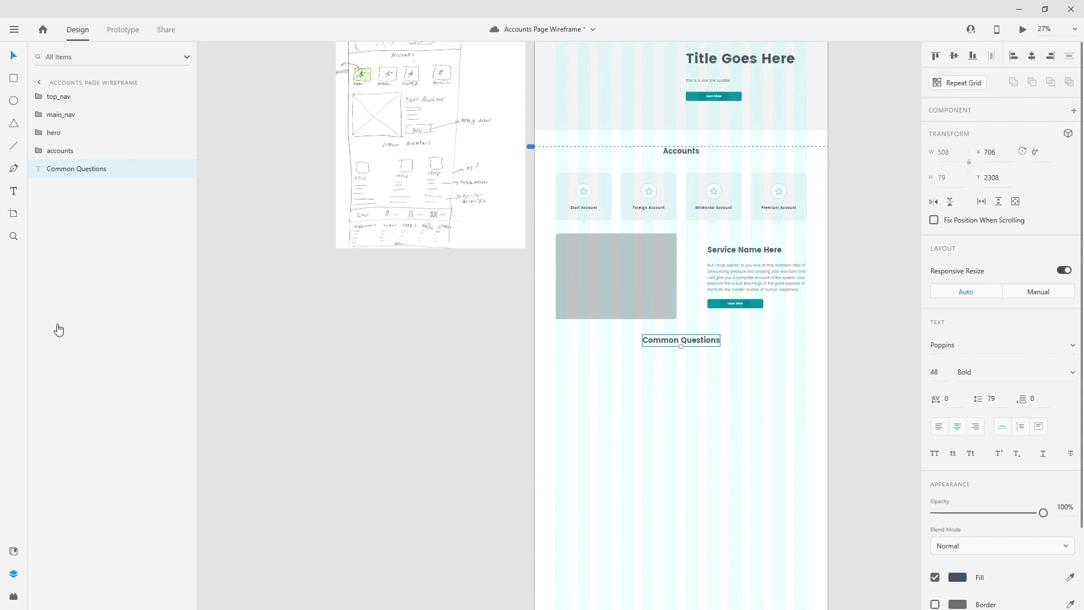
left_click(13, 551)
left_click_drag(62, 544, 590, 400)
scroll(590, 400, "up", 5)
- Align the star icon in the left column at X 138, Y 2537, 150 px below the heading
left_click_drag(416, 492, 310, 346)
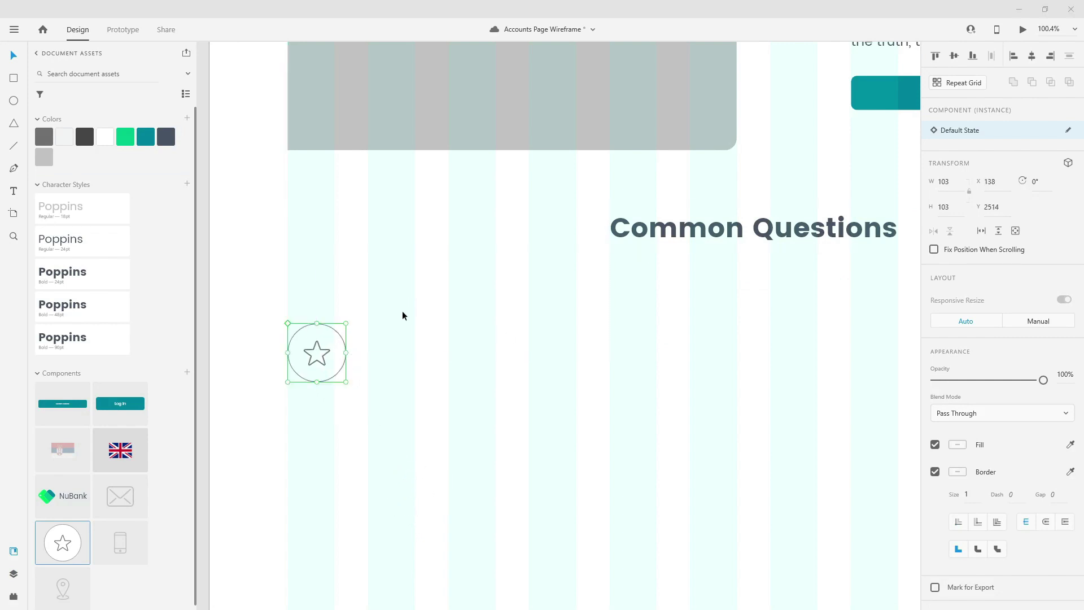
left_click_drag(315, 356, 323, 286)
key("shift+Down")
key("shift+Down")
key("shift+Down")
key("shift+Down")
key("shift+Down")
key("shift+Down")
key("shift+Down")
key("shift+Down")
key("shift+Down")
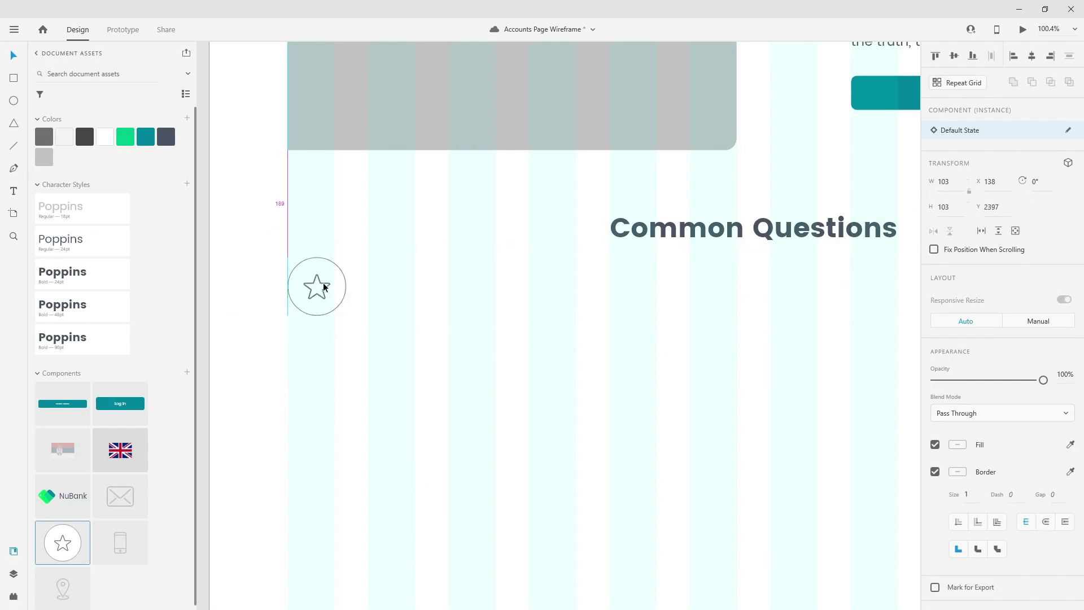
key("shift+Down")
key("shift+Down")
key("shift+Down")
key("shift+Down")
key("shift+Down")
key("shift+Down")
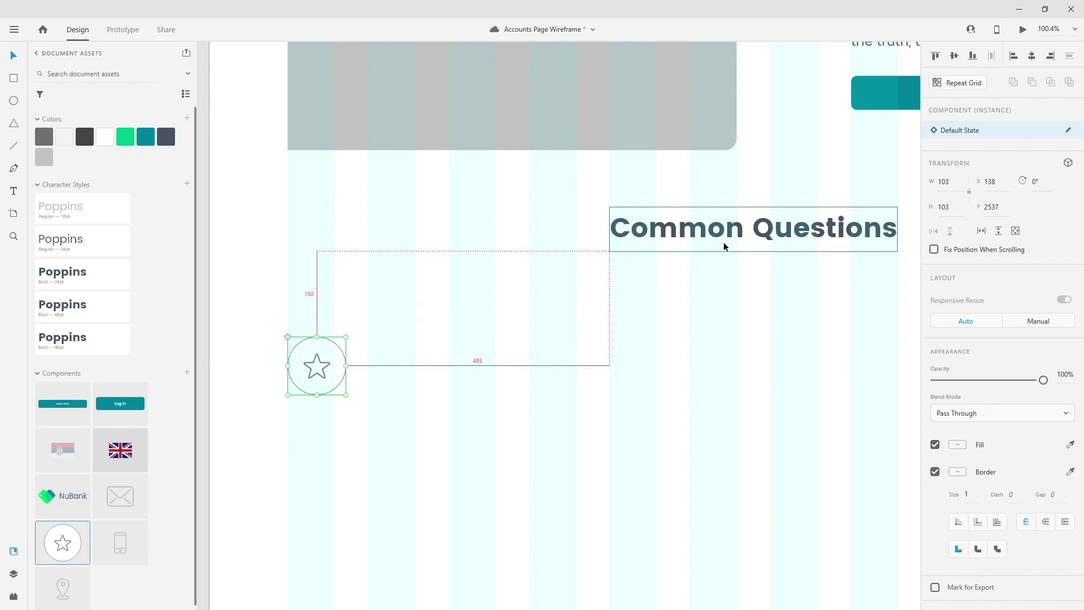
scroll(562, 295, "down", 2)
scroll(561, 296, "down", 5)
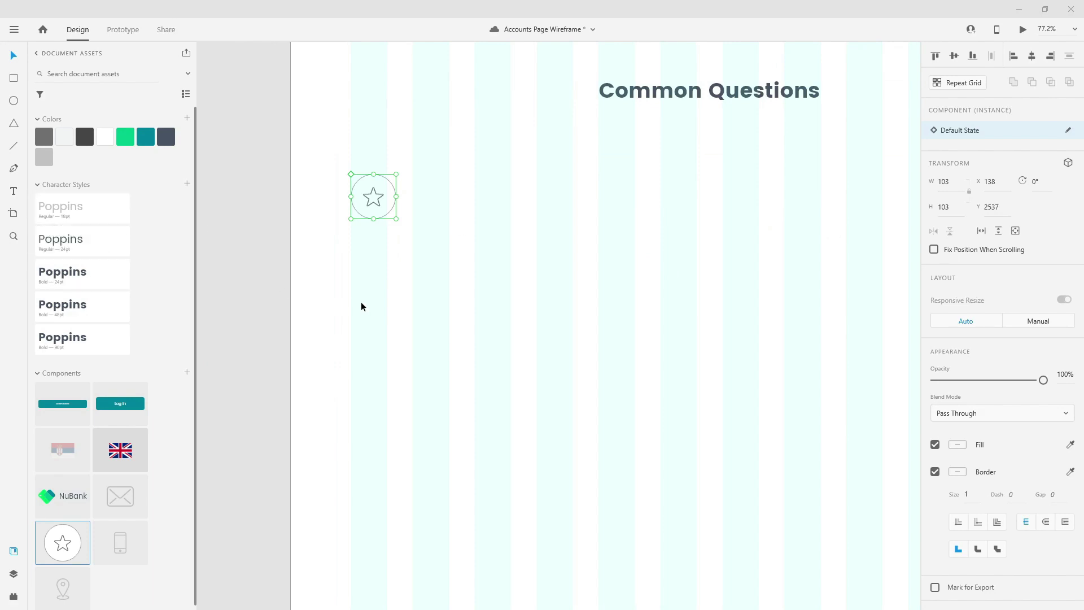
- Add the title 'Common Account Questions' under the star icon in Bold 24, aligned with the star
left_click(370, 279)
key("t")
left_click(372, 278)
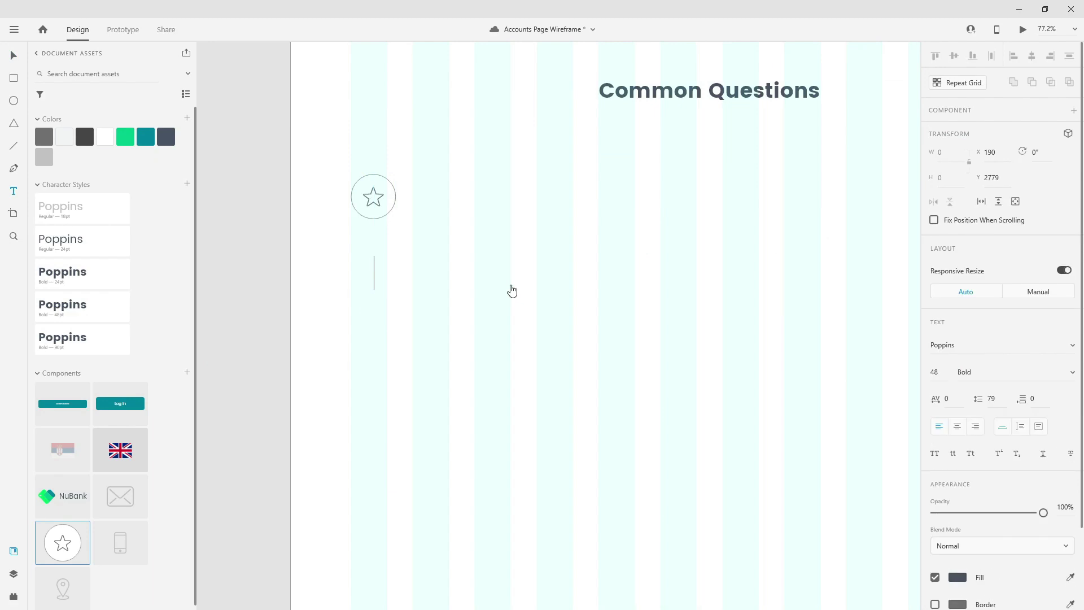
type("Common Accou")
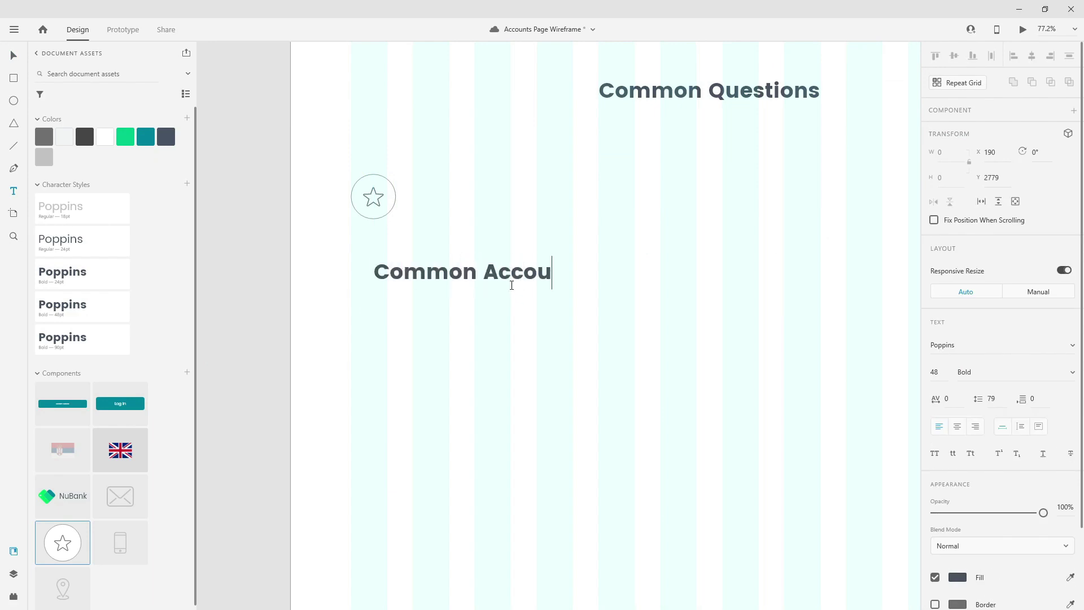
type("nt Questions")
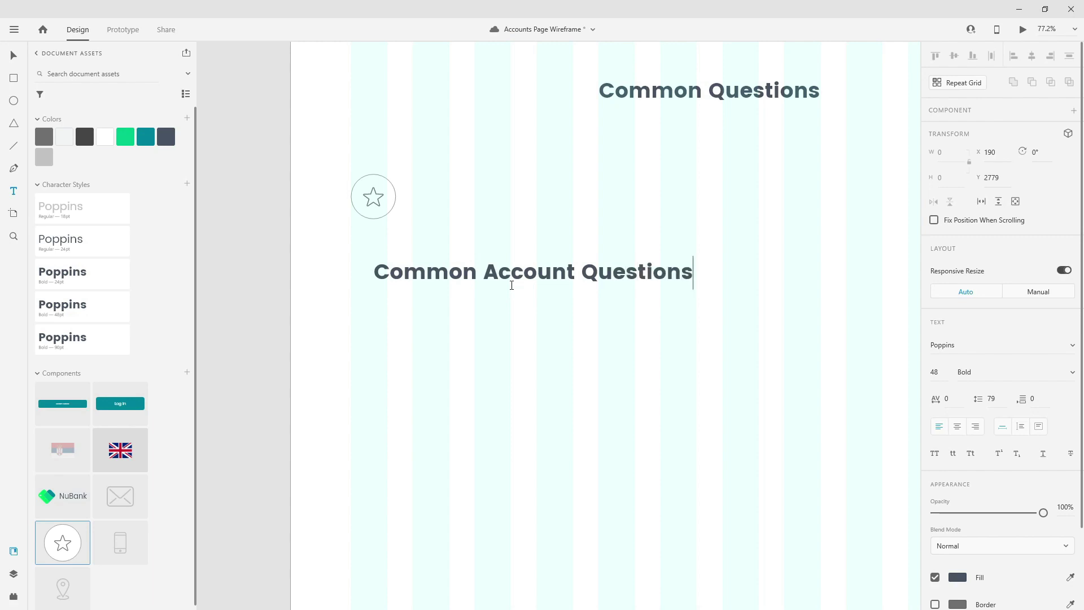
key("Escape")
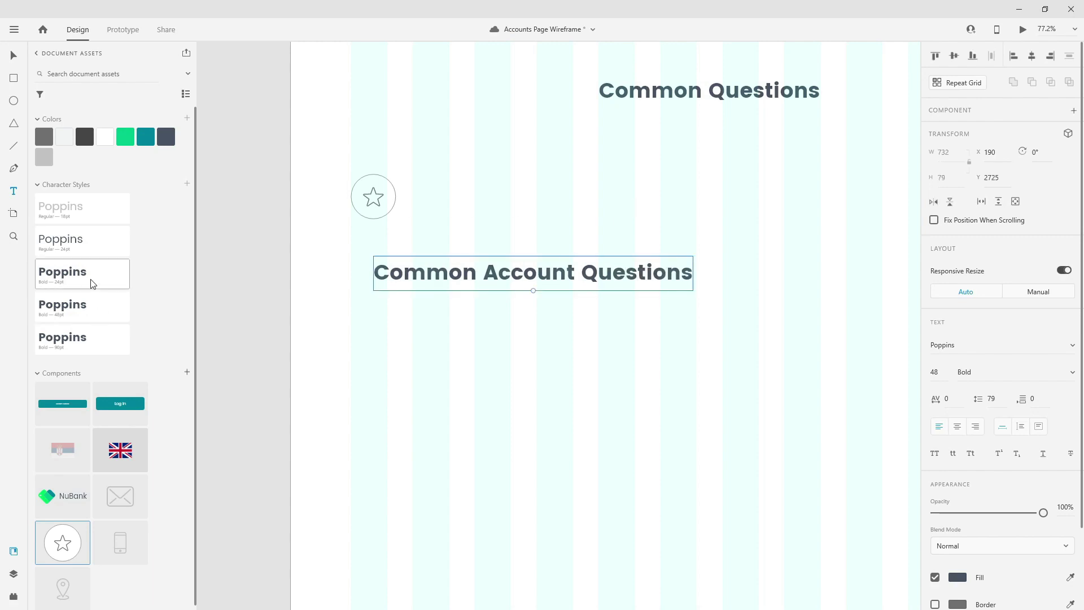
left_click(94, 280)
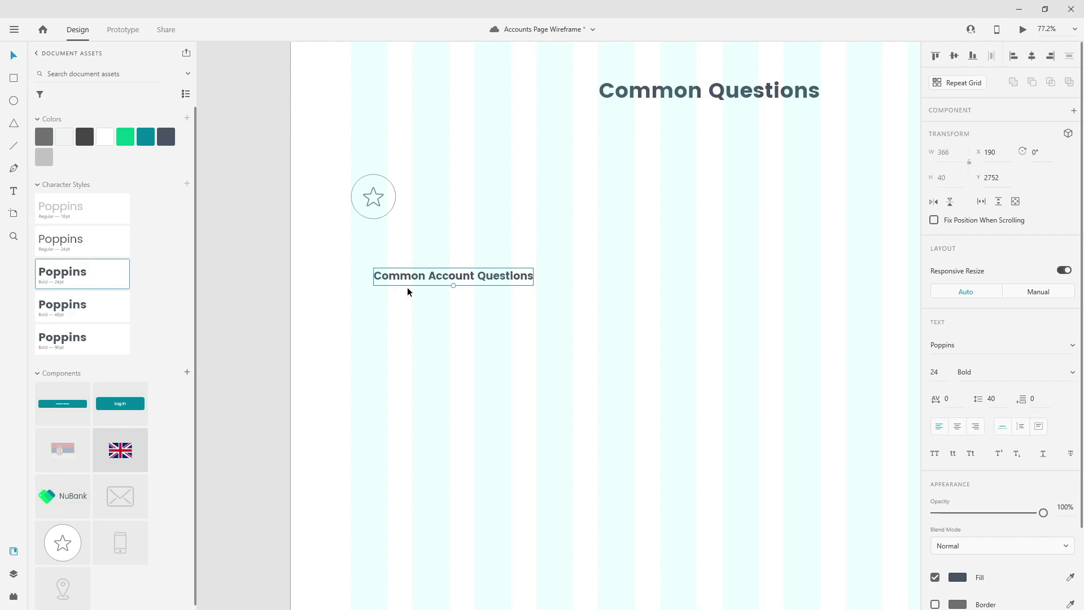
left_click_drag(444, 275, 426, 280)
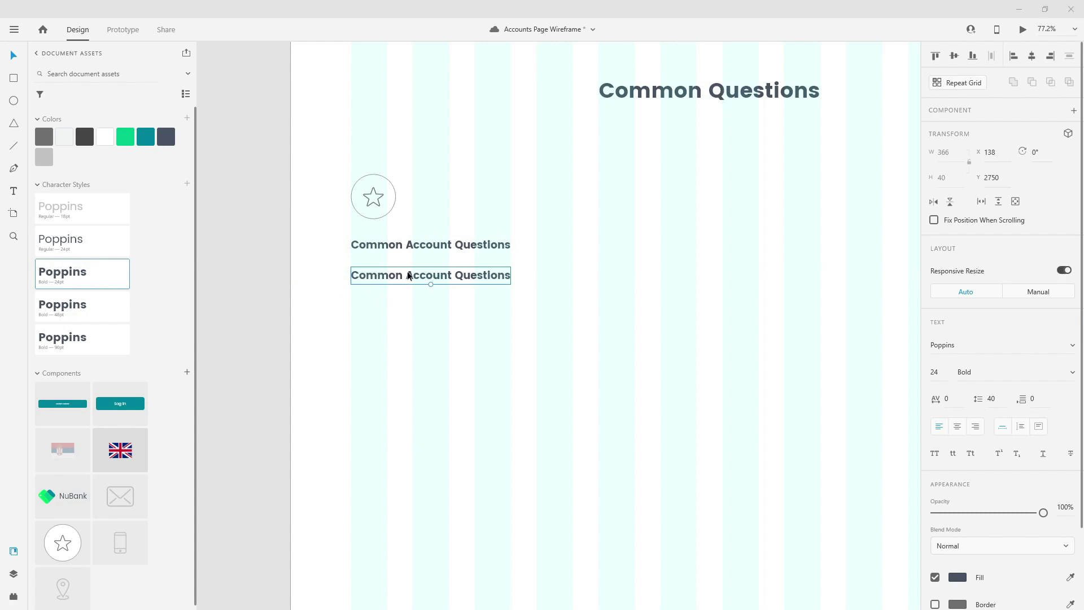
- Make the copied title Regular 24 in a fixed-size box 508 px wide, moved lower and taller
left_click(104, 253)
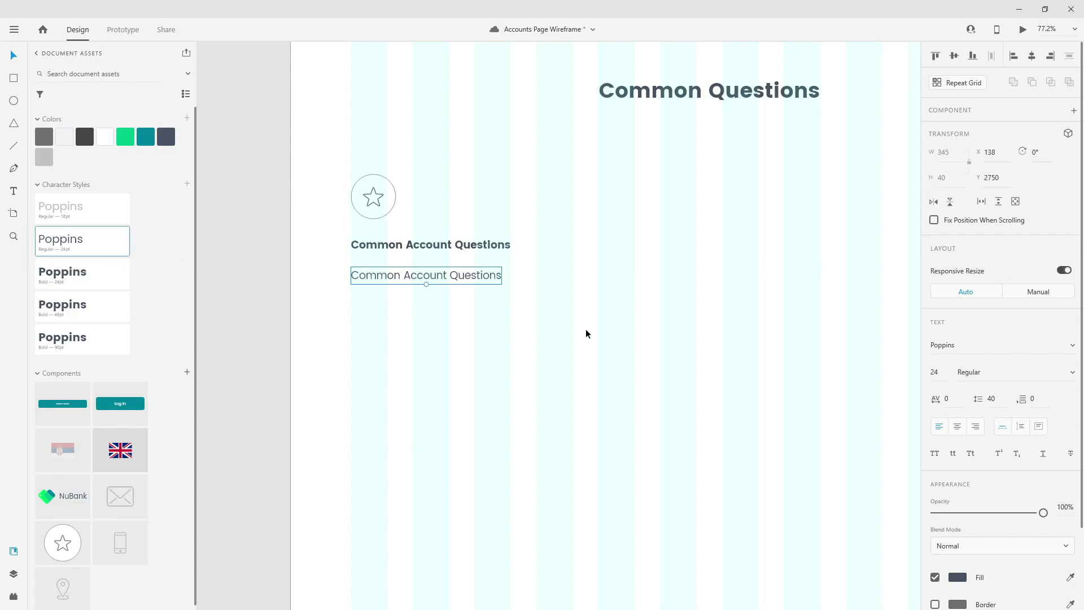
double_click(484, 276)
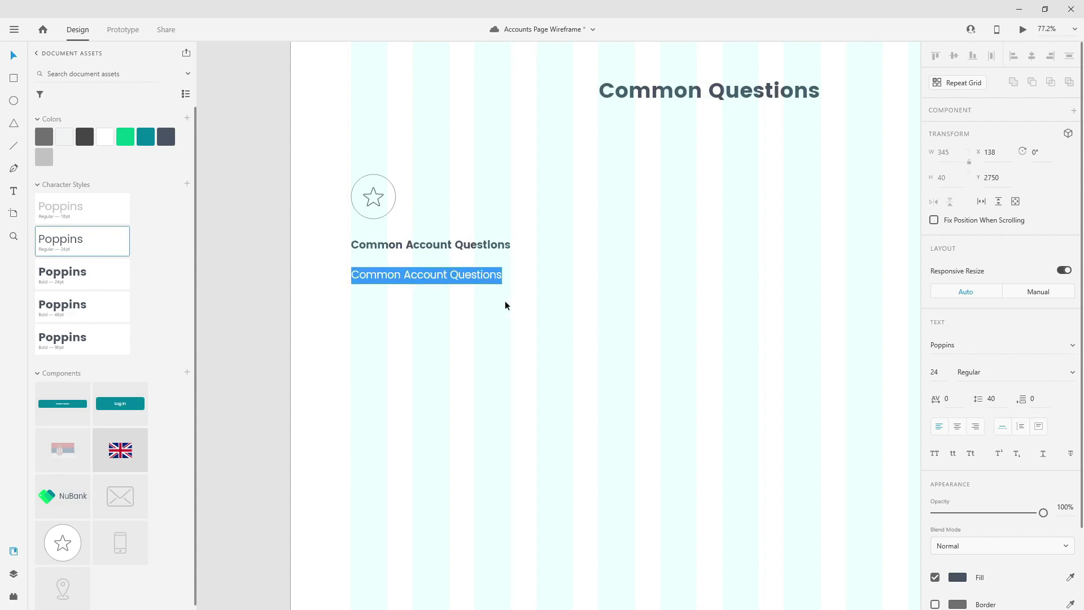
key("Escape")
left_click(1038, 425)
left_click_drag(504, 275, 573, 275)
left_click_drag(467, 274, 461, 331)
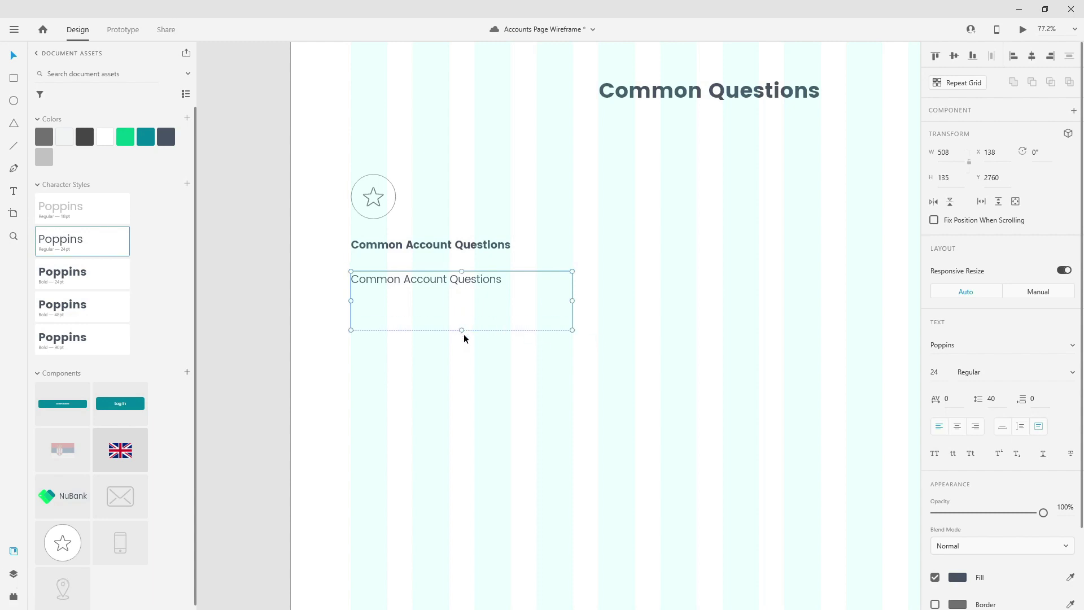
left_click_drag(462, 332, 462, 354)
- Fill the box with Lorem Ipsum placeholder text and trim it to three lines
left_click(10, 596)
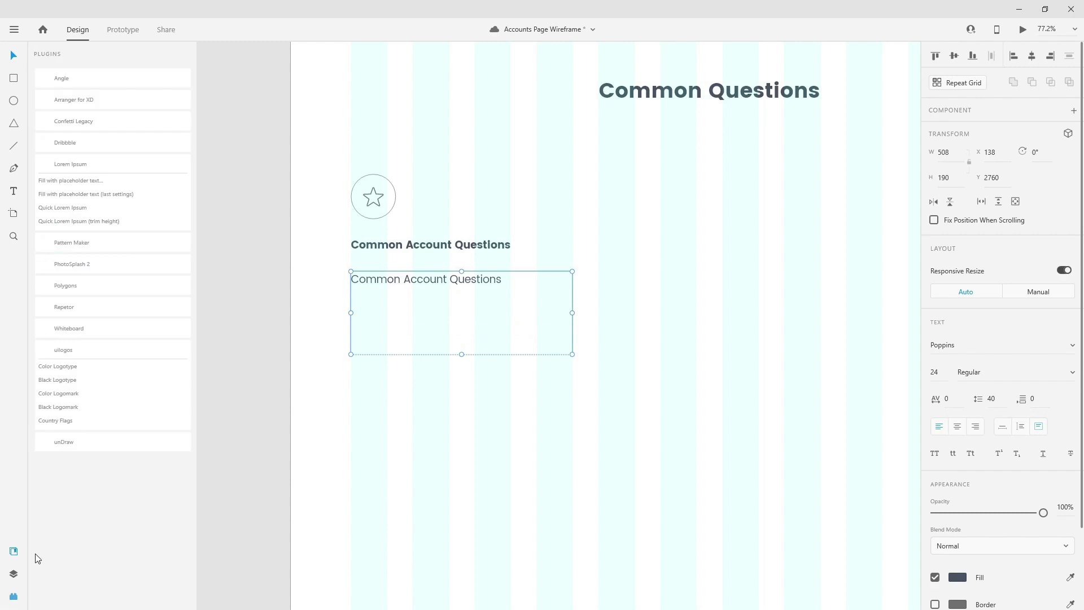
left_click(92, 180)
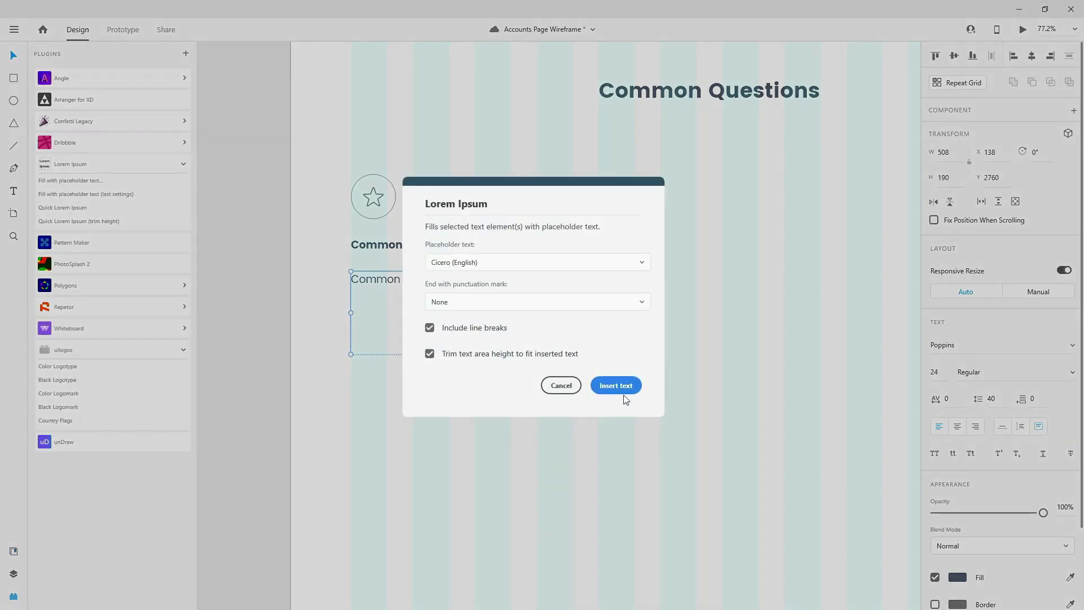
left_click(617, 385)
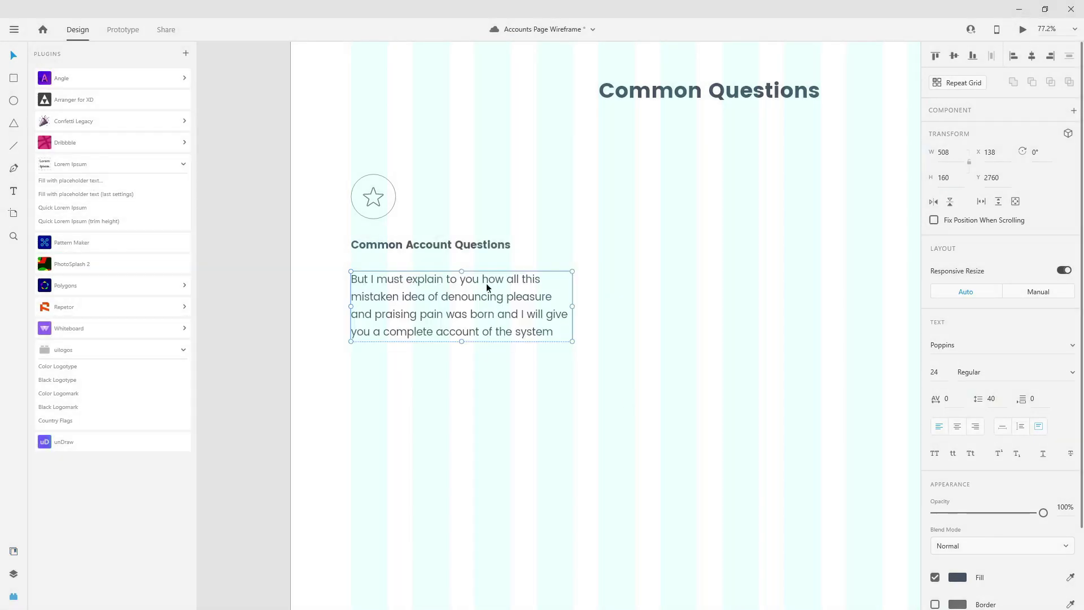
left_click_drag(462, 341, 467, 324)
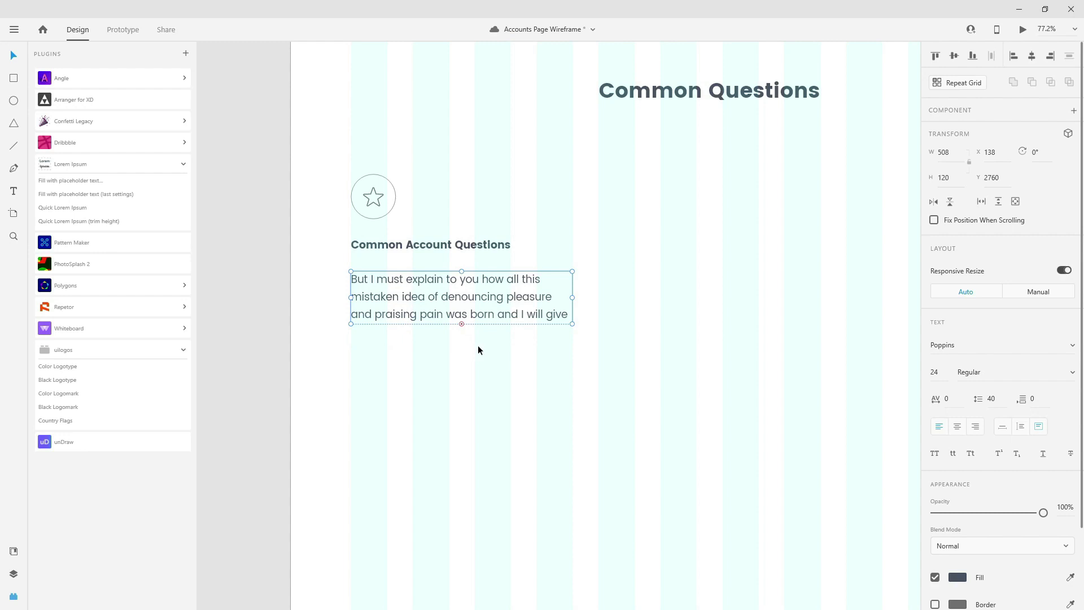
- Duplicate the paragraph 40 px below and set the copy to auto height
left_click_drag(497, 296, 496, 361)
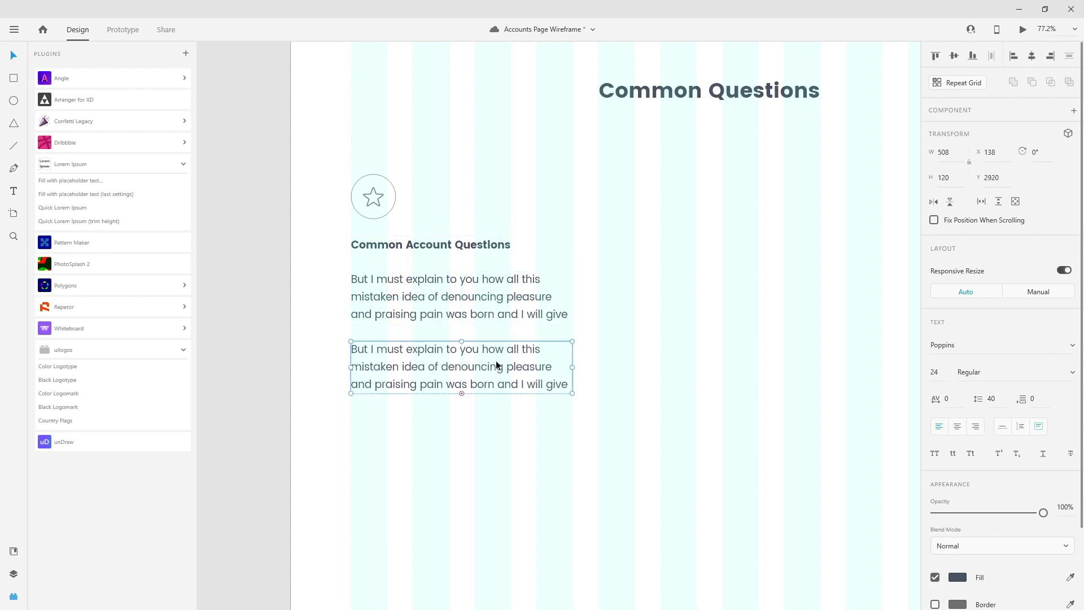
left_click(1007, 434)
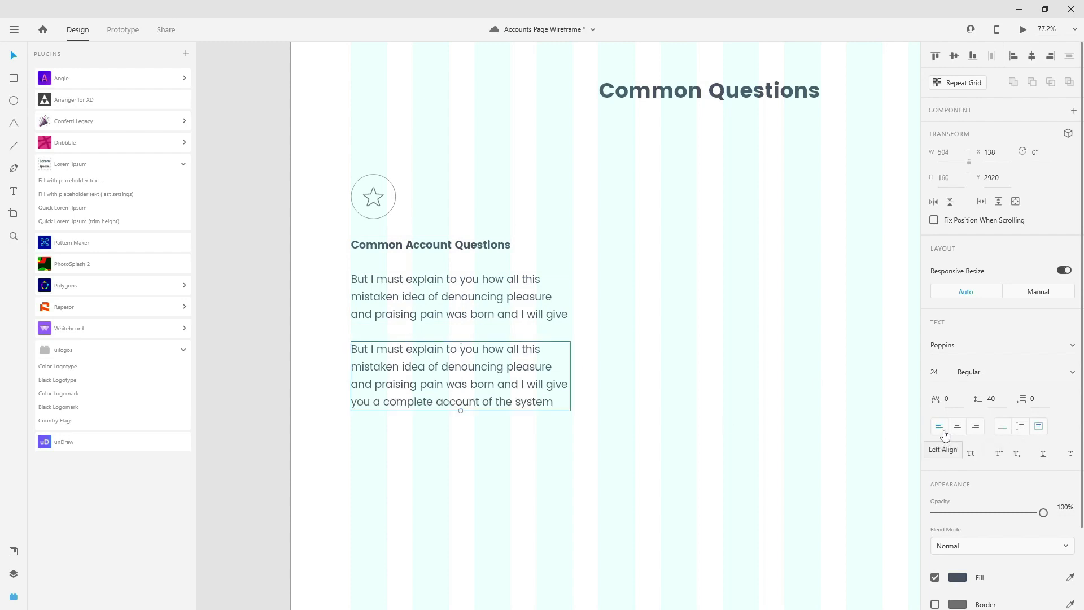
double_click(455, 380)
- Replace the second paragraph with the single line 'Benefits of opening an account with us'
left_click(463, 401)
left_click_drag(557, 404, 352, 372)
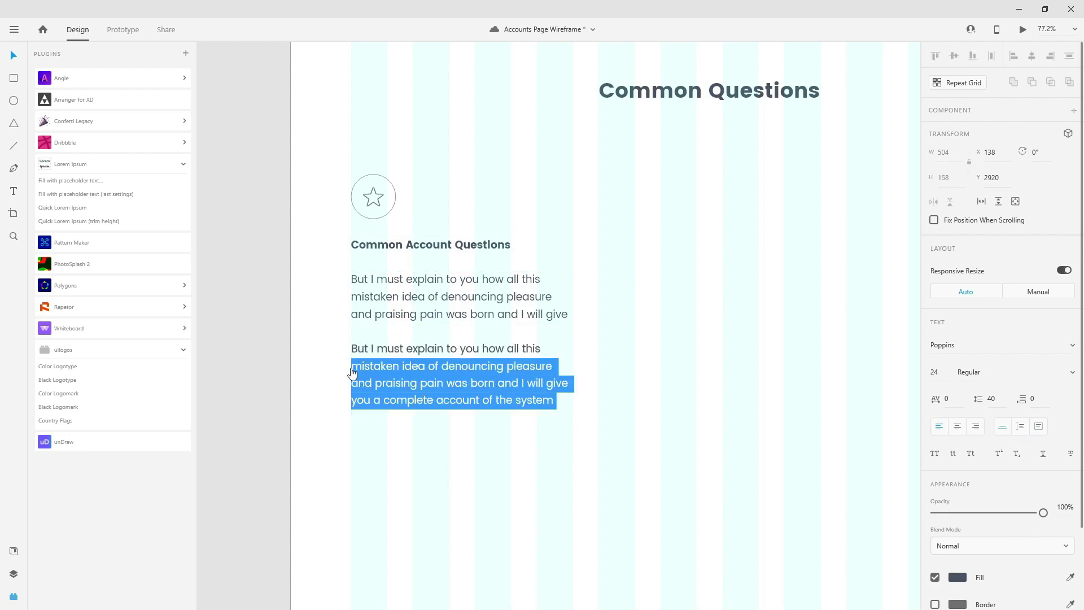
key("BackSpace")
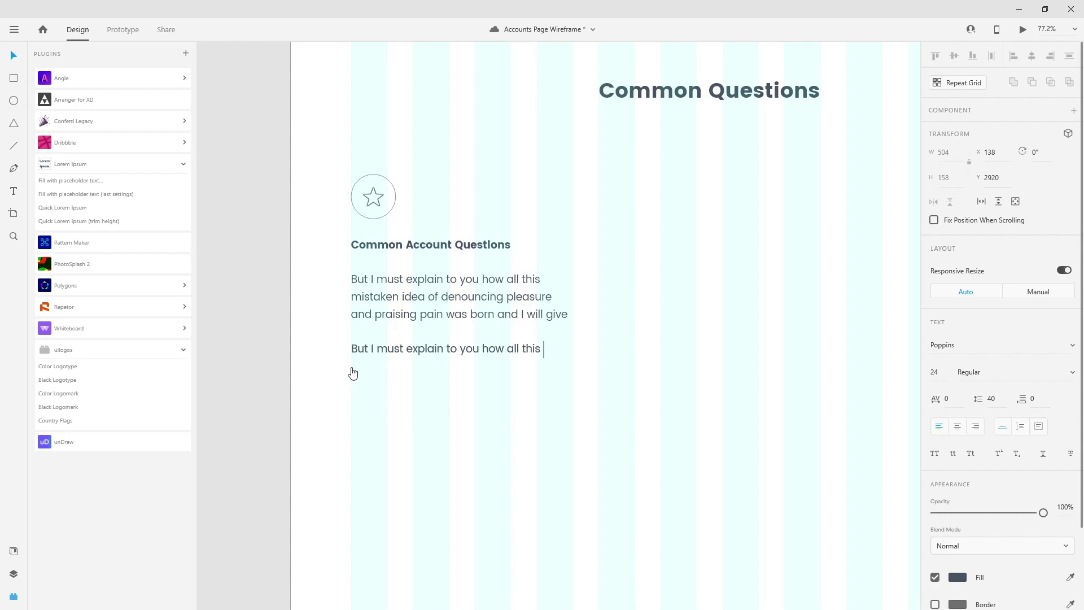
key("ctrl+a")
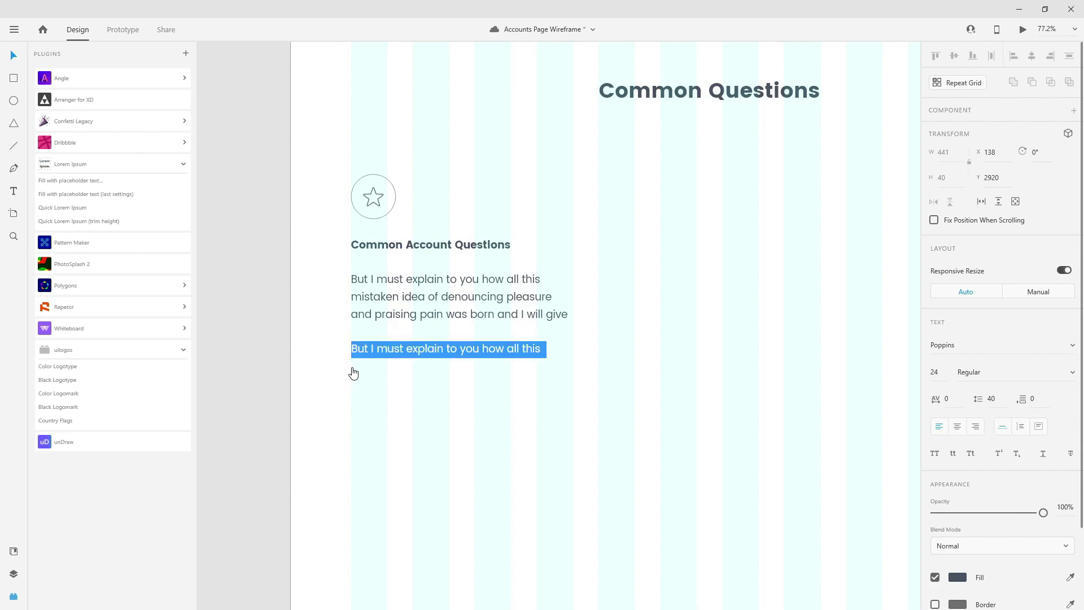
type("B")
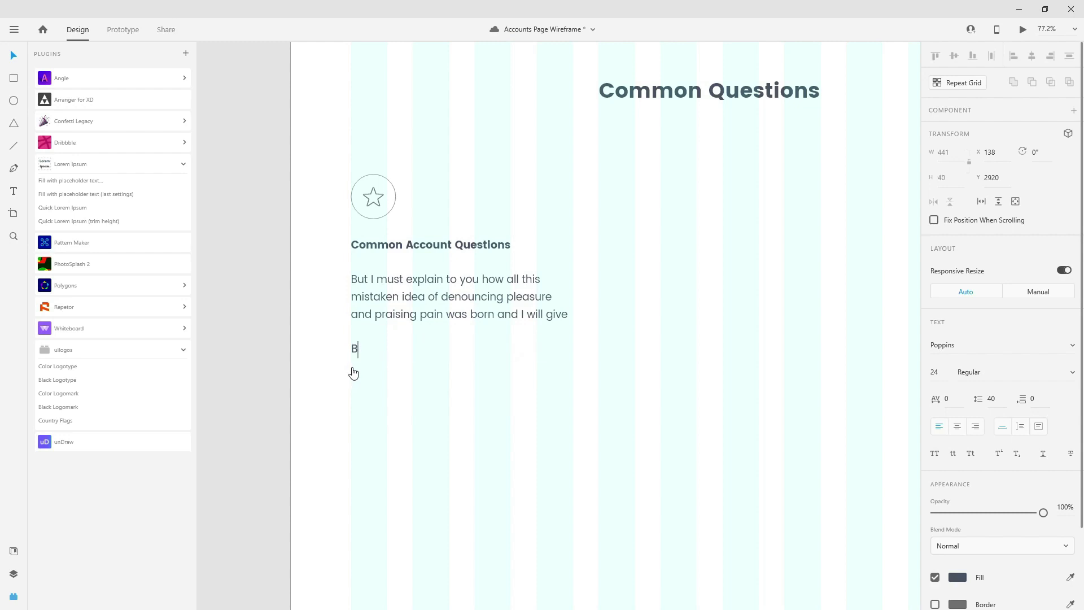
type("enefits of opening an")
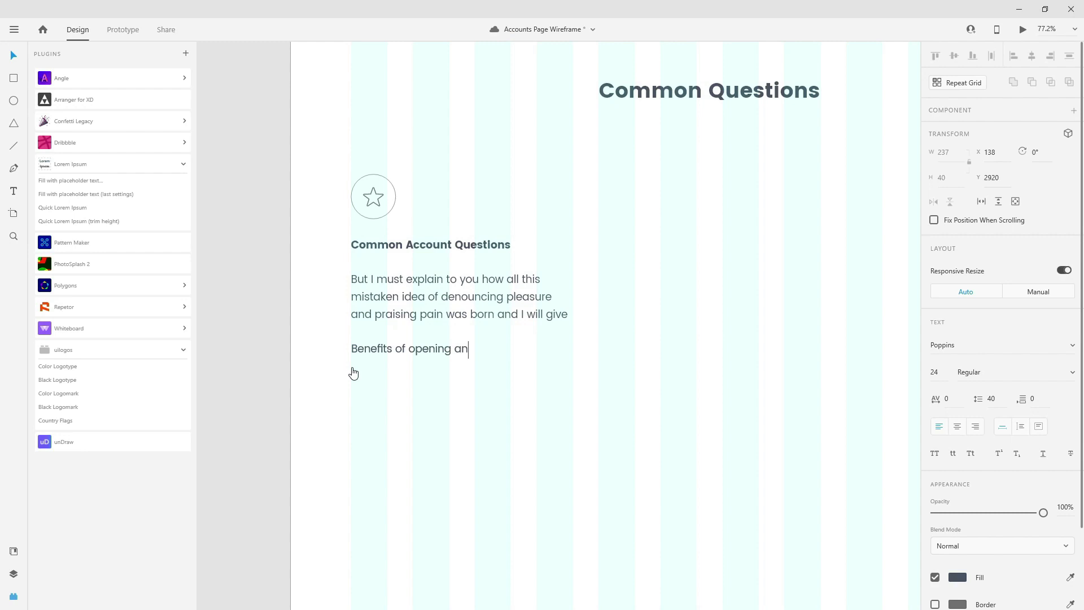
type(" account with us")
key("Escape")
- Add copies reading 'Transactions via Start account' and 'Which account is right for my needs', then select all three
left_click_drag(506, 360, 504, 385)
double_click(505, 385)
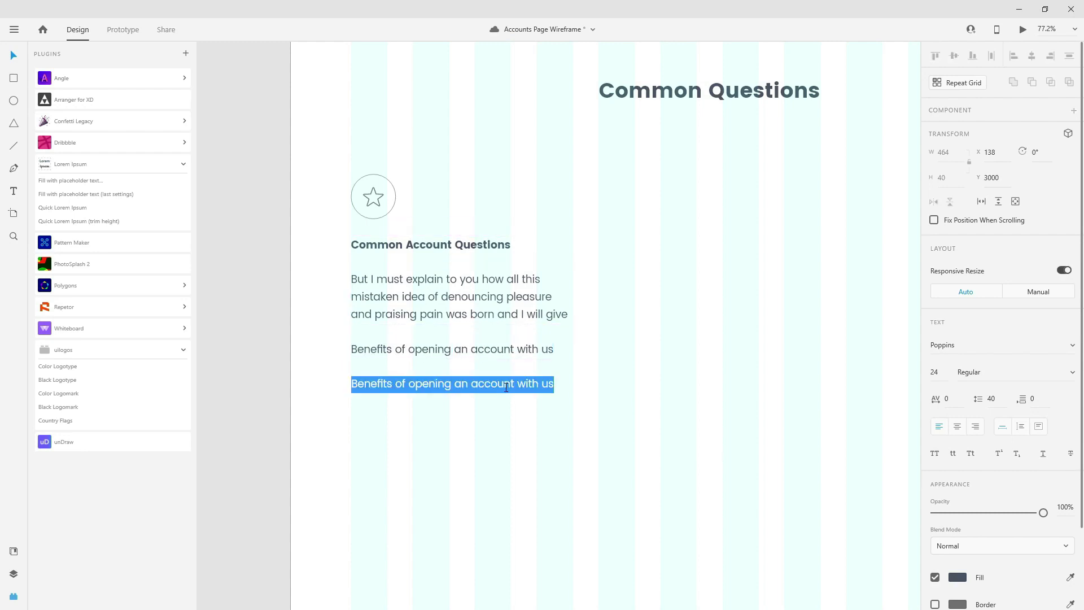
type("Transactions via ")
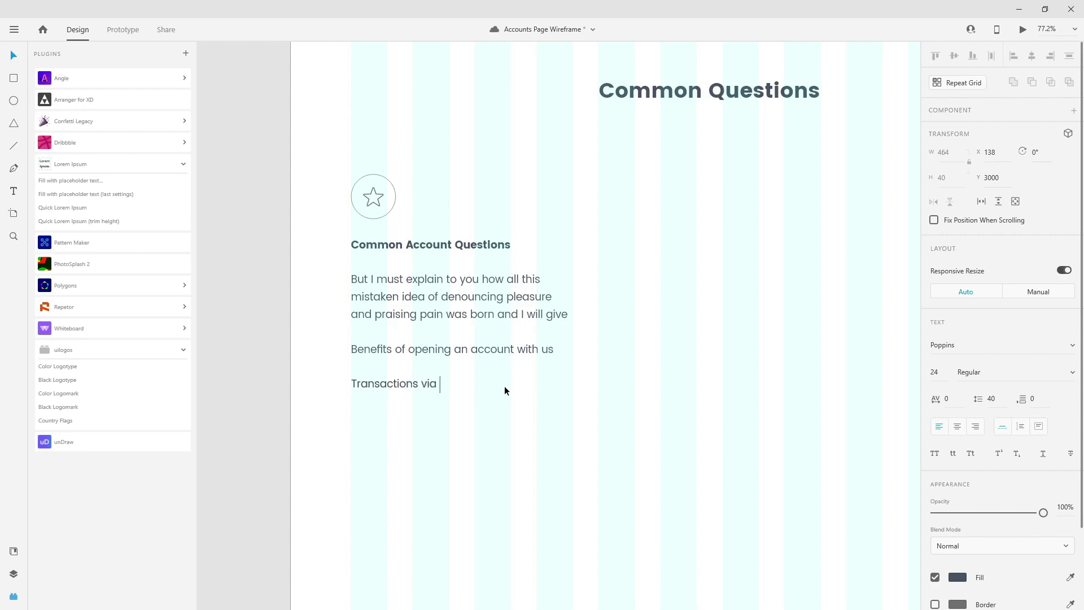
type("Start account")
key("Escape")
left_click_drag(502, 384, 496, 417)
double_click(497, 418)
type("Whic")
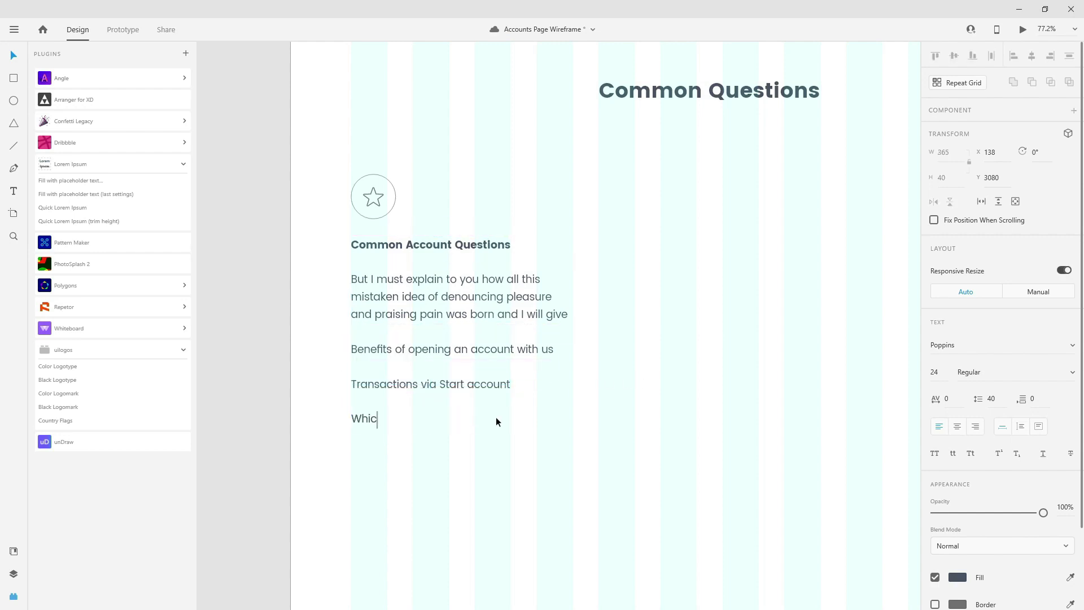
type("h account is right for my needs")
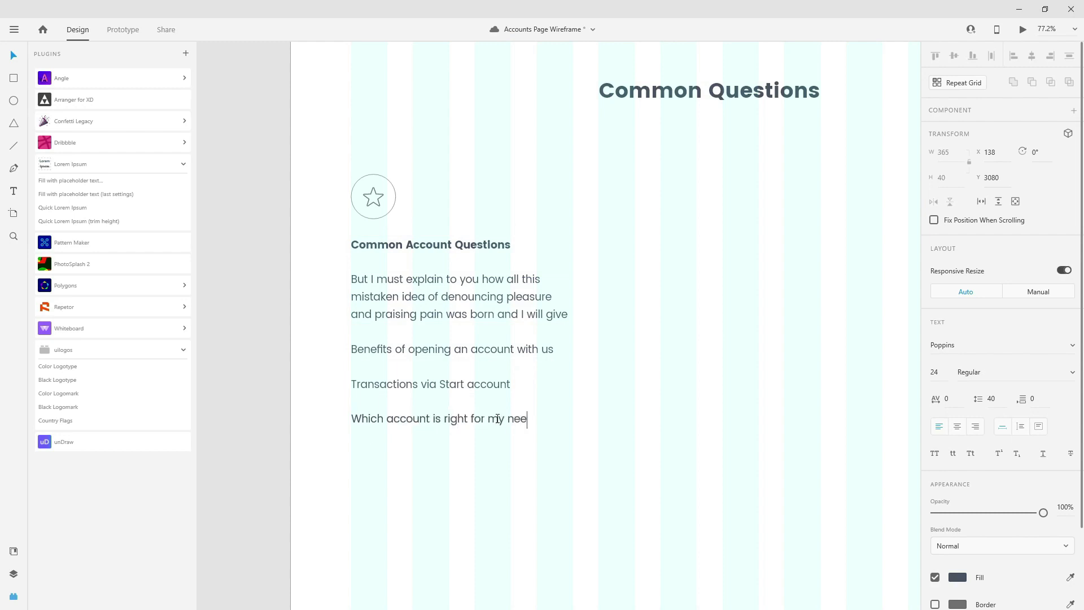
key("Escape")
left_click_drag(576, 436, 439, 343)
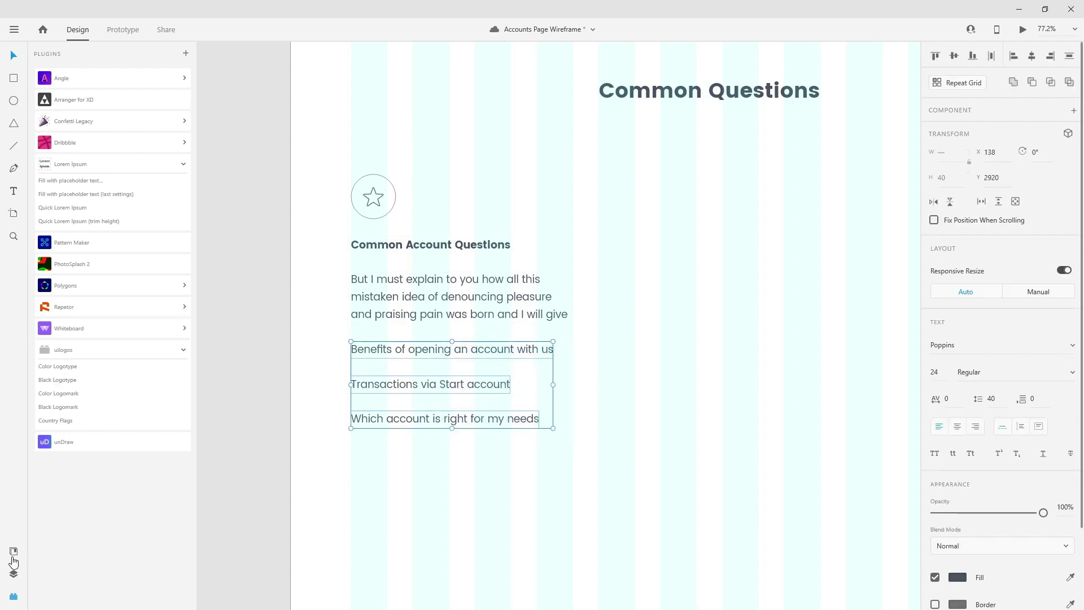
- Colour the three question lines teal and move their layers below Common Questions
left_click(12, 553)
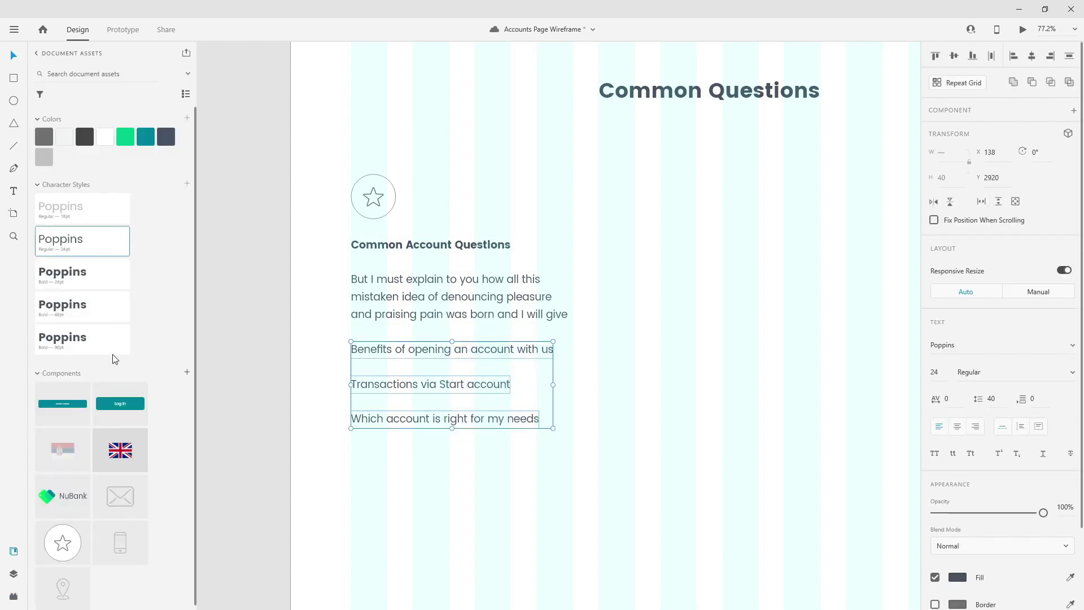
left_click(146, 137)
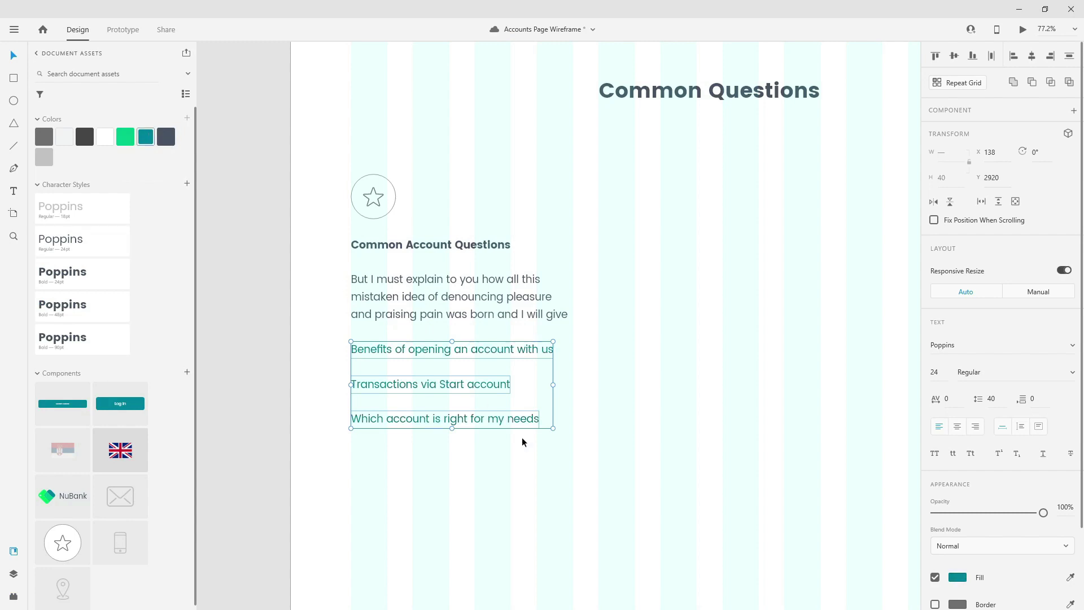
left_click(9, 579)
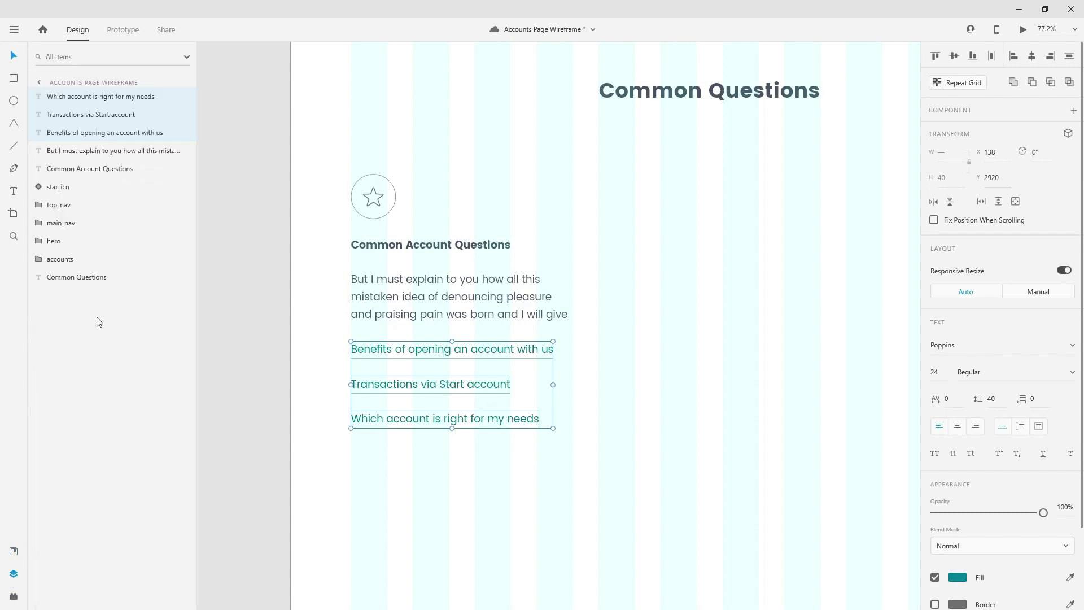
left_click_drag(117, 96, 76, 298)
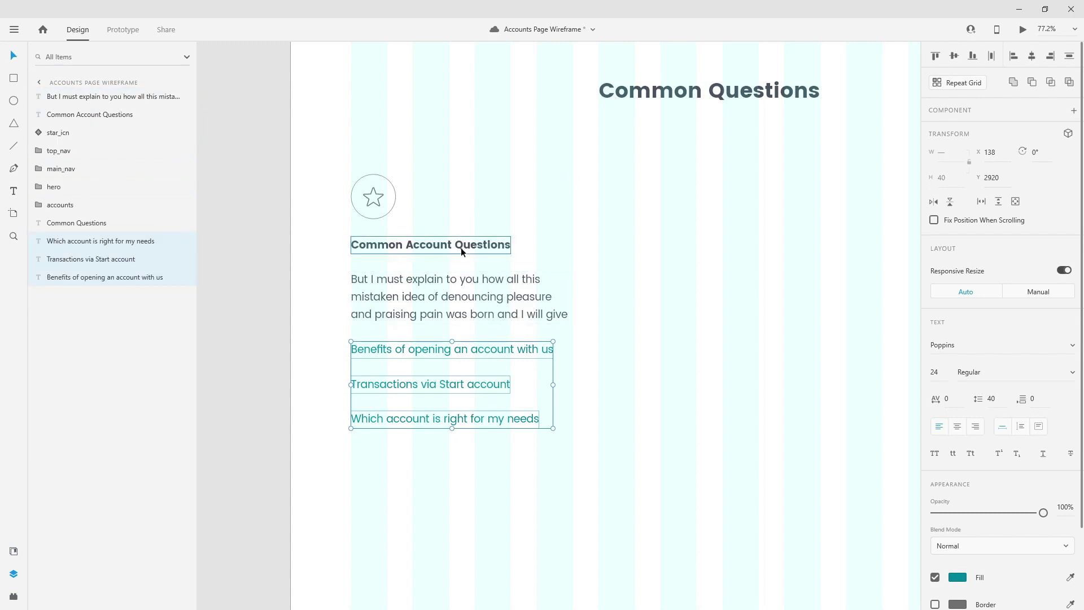
- Reorder the paragraph, title and Benefits layers to match the page's top-to-bottom order
left_click(106, 97)
left_click_drag(106, 99, 97, 233)
left_click_drag(97, 97, 88, 196)
left_click(775, 98)
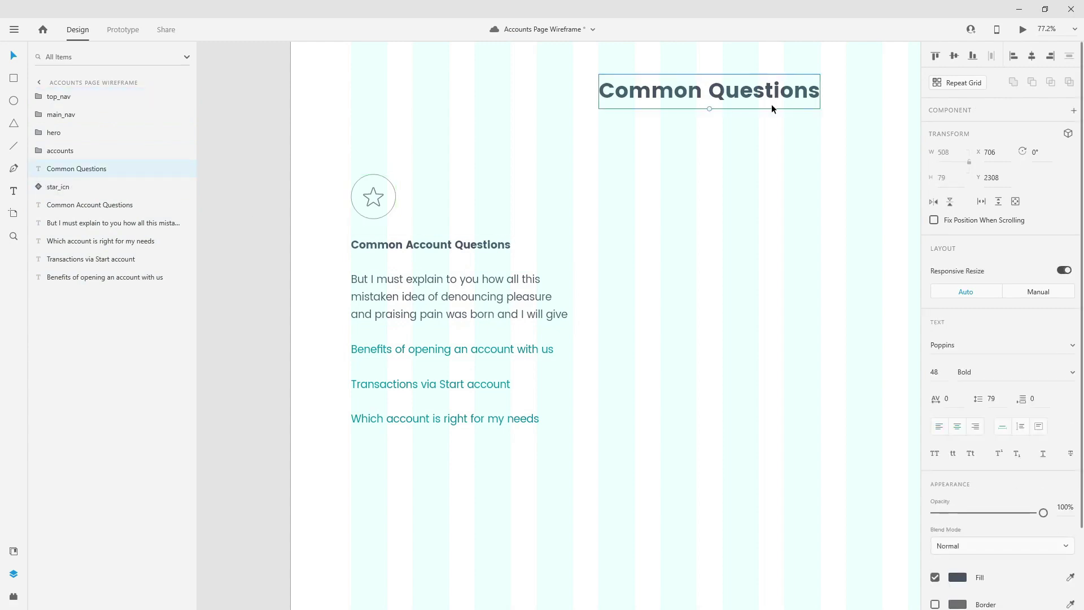
left_click(85, 192)
left_click(83, 207)
left_click(85, 224)
left_click(86, 244)
left_click(84, 260)
left_click_drag(97, 277, 102, 306)
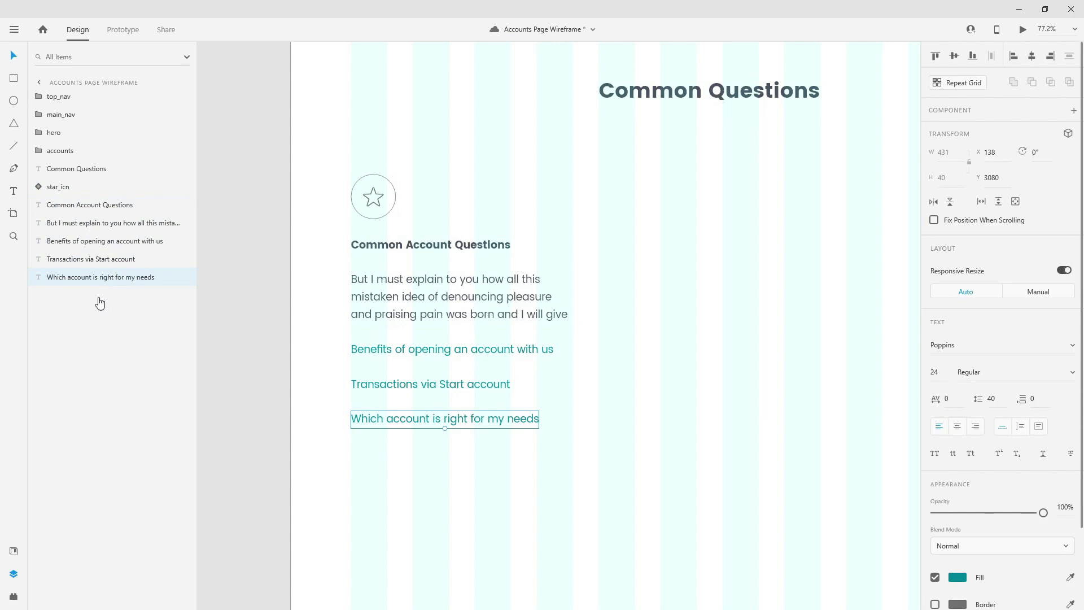
- Group the column's layers and name the group 'common account questions'
left_click(72, 189, "shift")
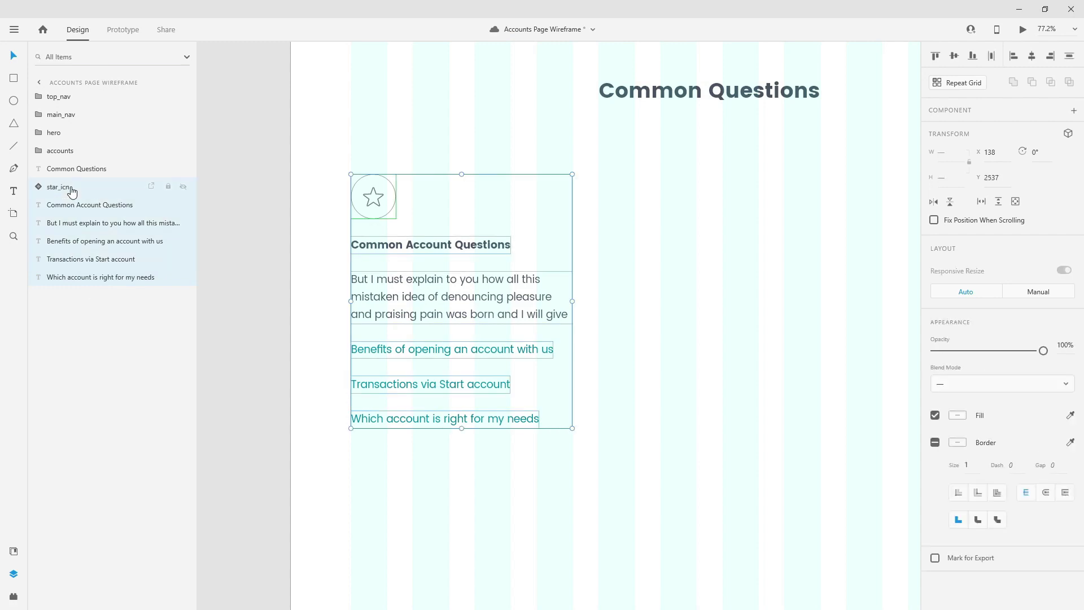
key("ctrl+g")
double_click(64, 191)
type("common account questions")
key("Return")
- Duplicate the column to the right and rename the copy 'common banking questions'
key("ctrl+d")
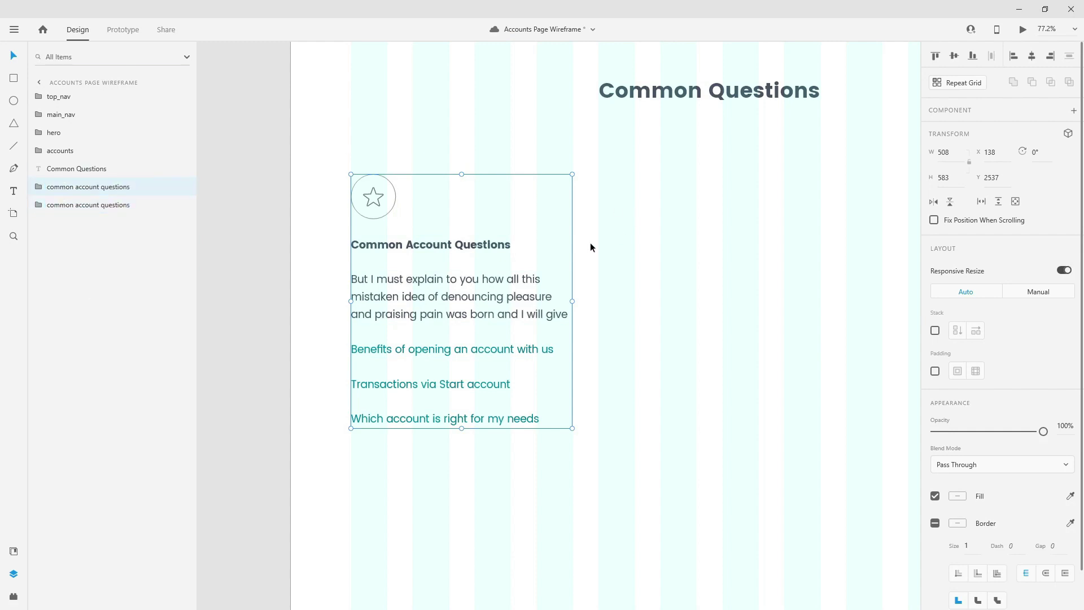
left_click_drag(484, 244, 731, 244)
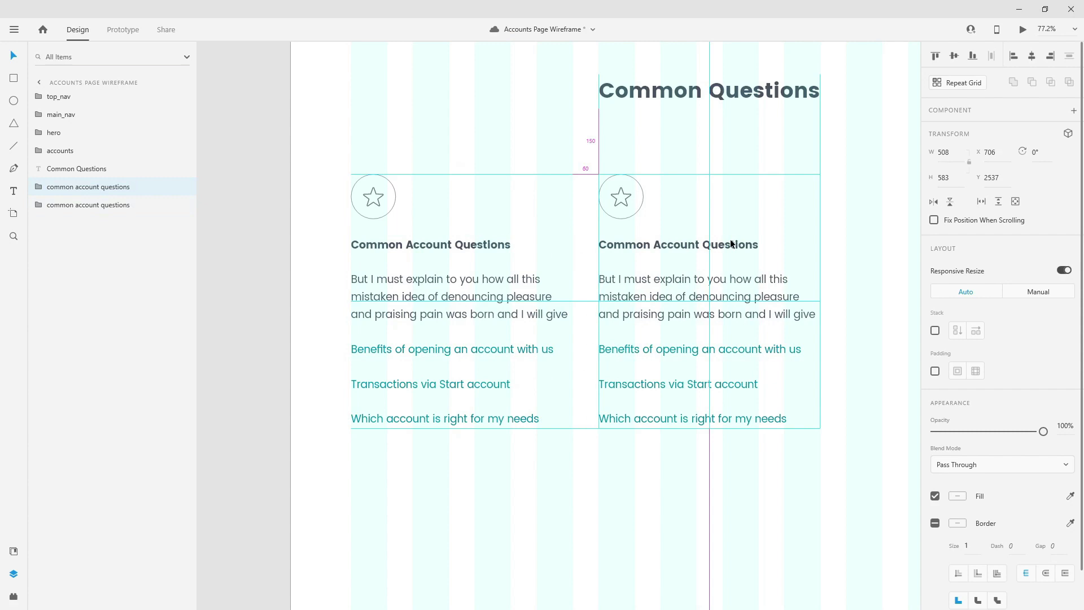
left_click_drag(57, 189, 63, 210)
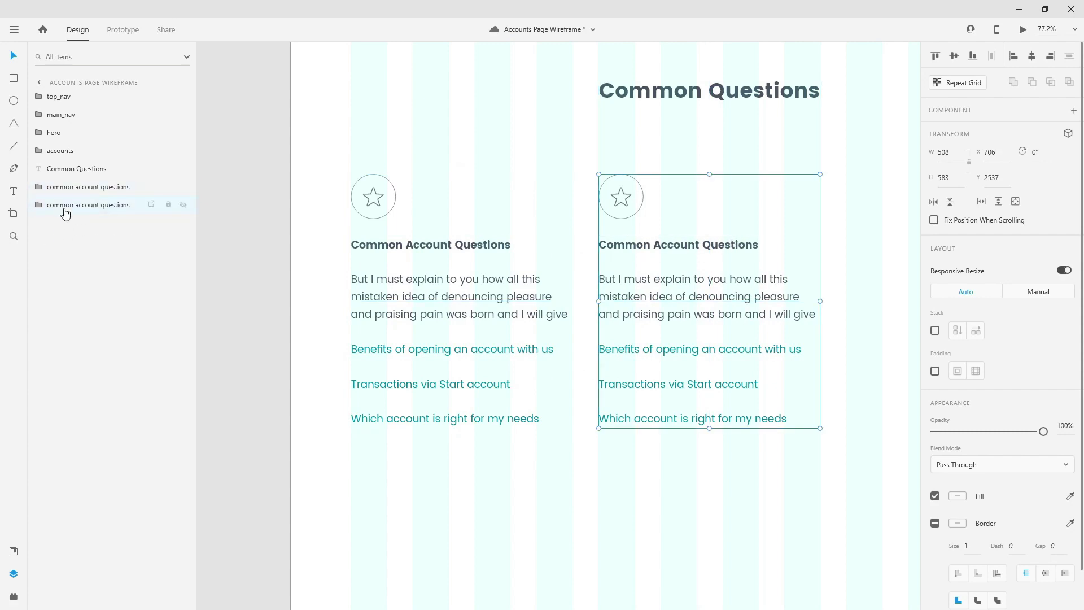
double_click(64, 208)
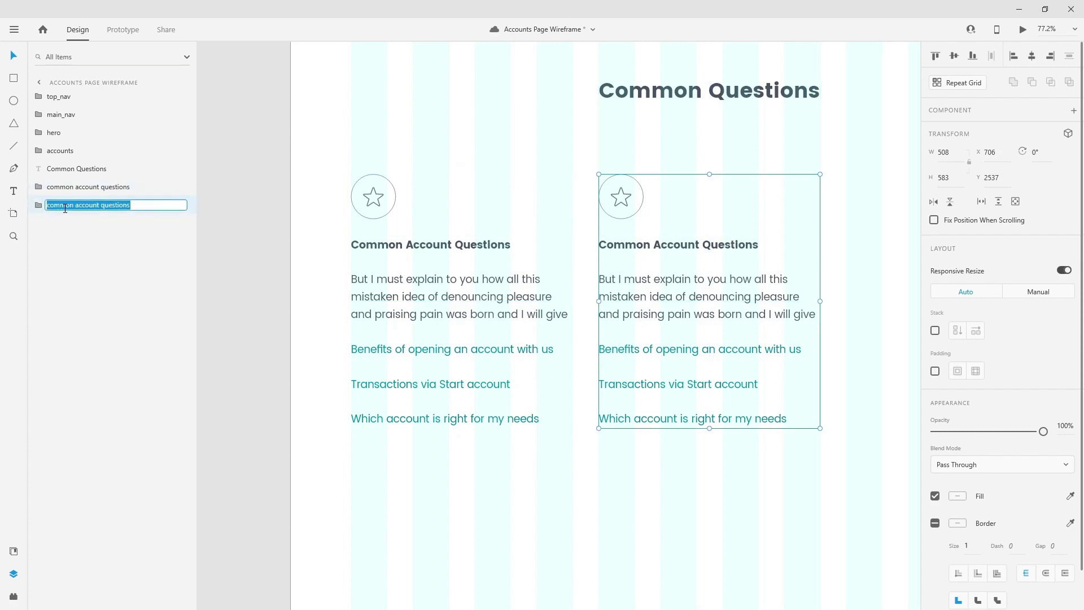
key("End")
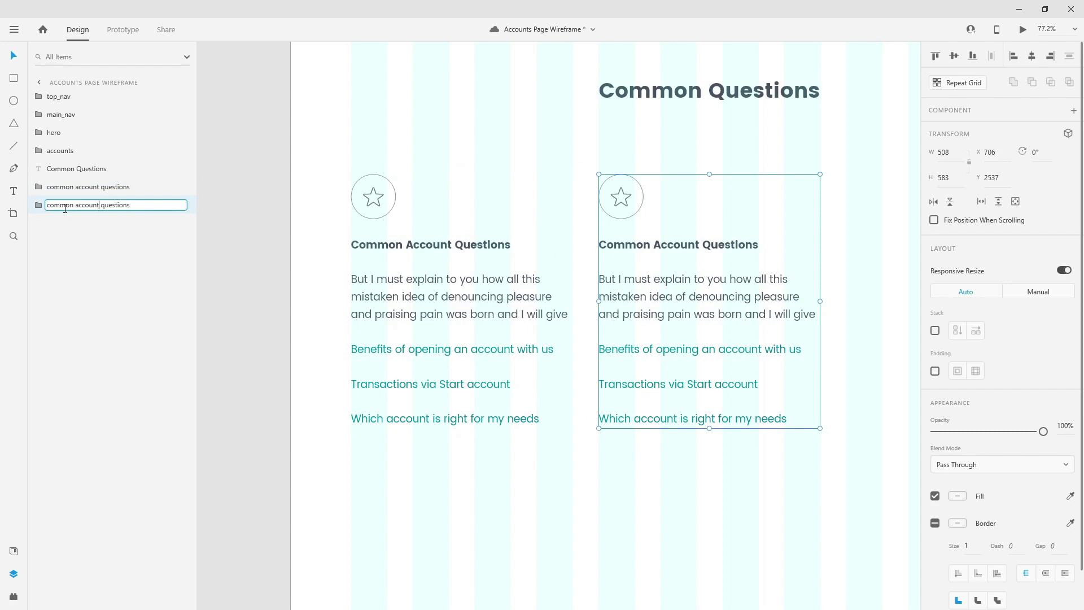
type("banking")
key("Return")
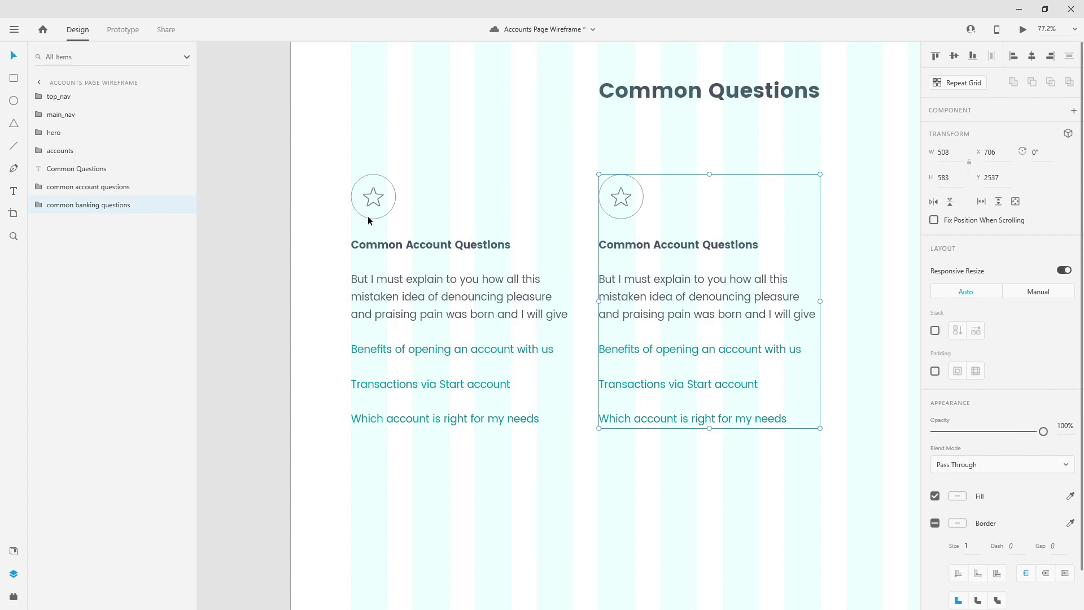
- Change the copied heading to 'Common Banking Questions'
double_click(684, 246)
double_click(683, 247)
left_click(665, 246)
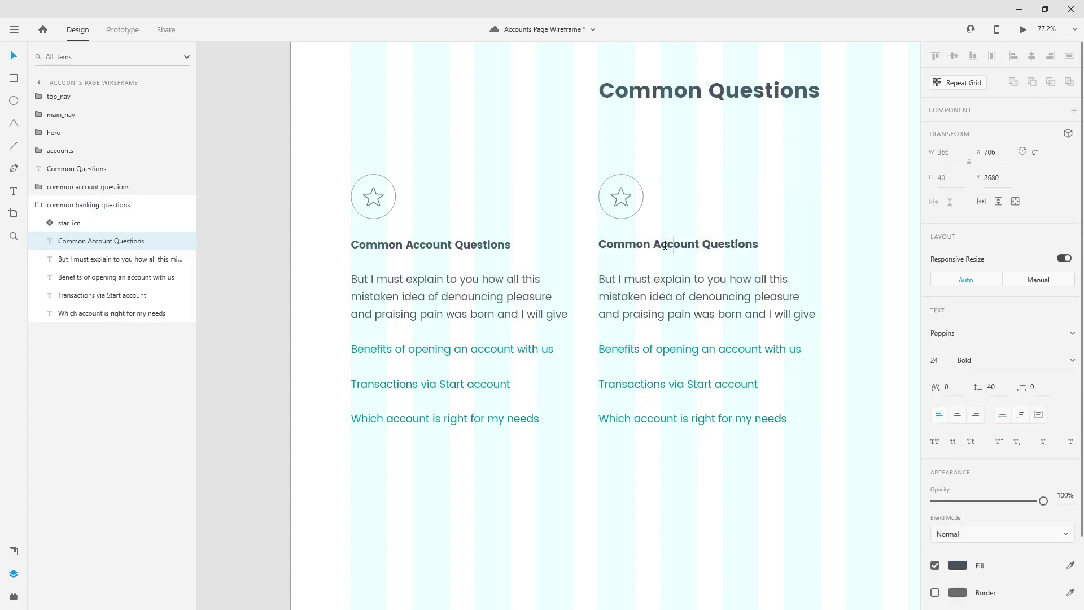
left_click_drag(655, 245, 700, 245)
type("Banking")
key("Escape")
key("Escape")
- Duplicate the banking column and place the copy further right as a third column
scroll(519, 195, "down", 2)
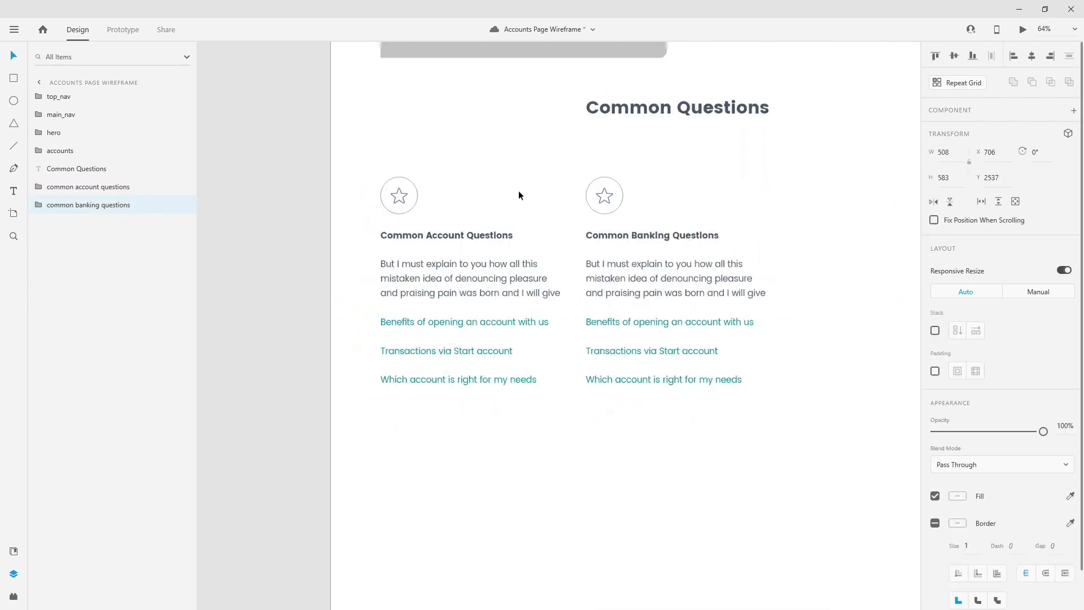
scroll(744, 228, "down", 3)
key("ctrl+d")
left_click_drag(504, 229, 655, 227)
- Move the third column's layer to the bottom and rename its group 'helpful tips'
left_click_drag(91, 210, 88, 252)
scroll(700, 219, "up", 2)
double_click(72, 227)
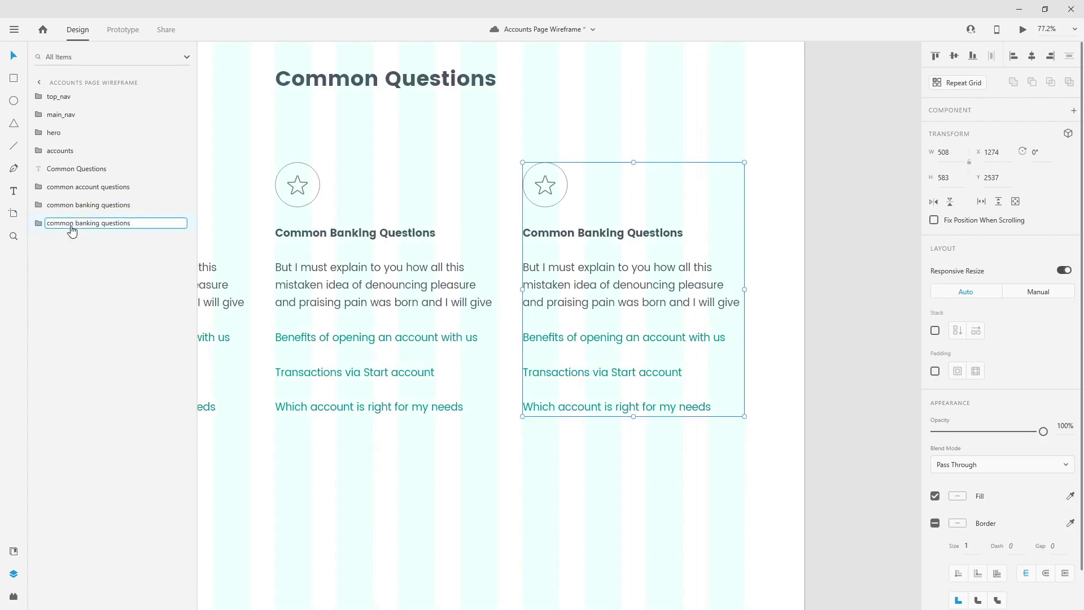
key("Home")
key("Right")
key("shift+Right")
key("shift+Right")
key("shift+Right")
key("shift+Right")
key("shift+Right")
key("ctrl+a")
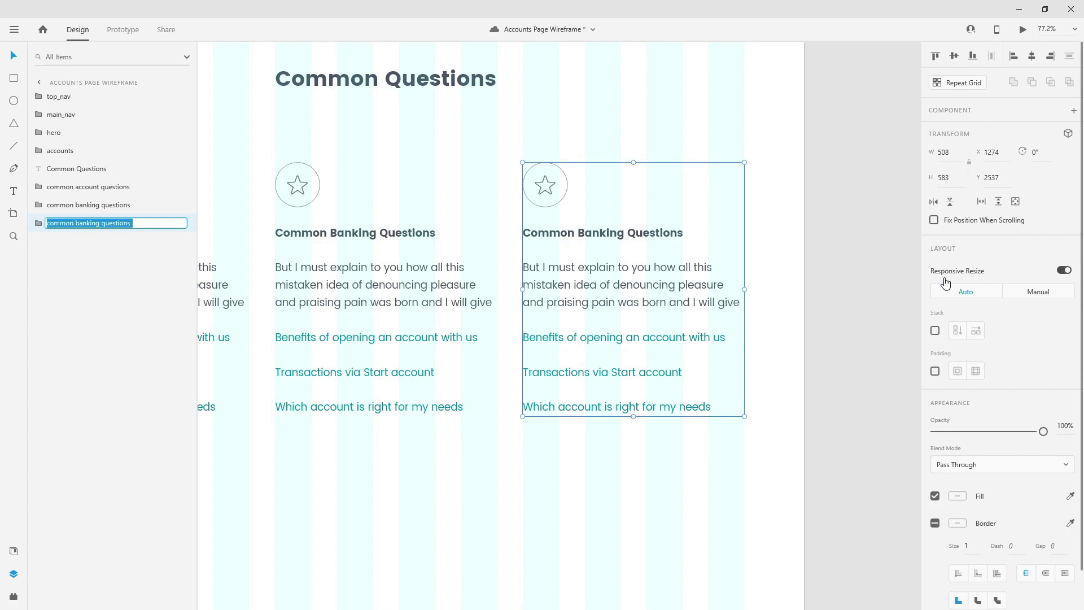
type("helpfu")
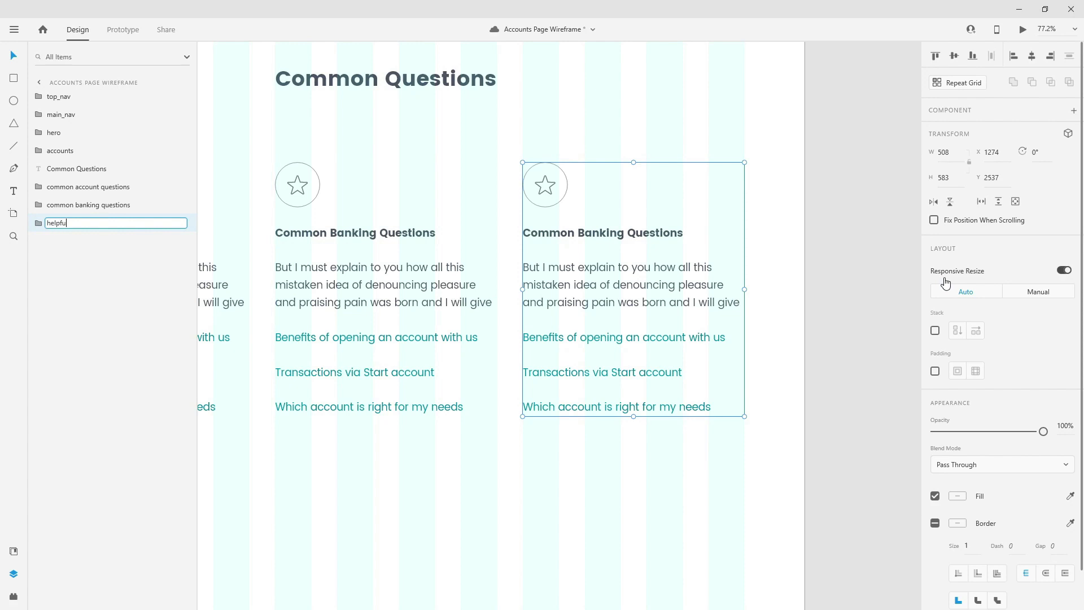
type("l tips")
key("Return")
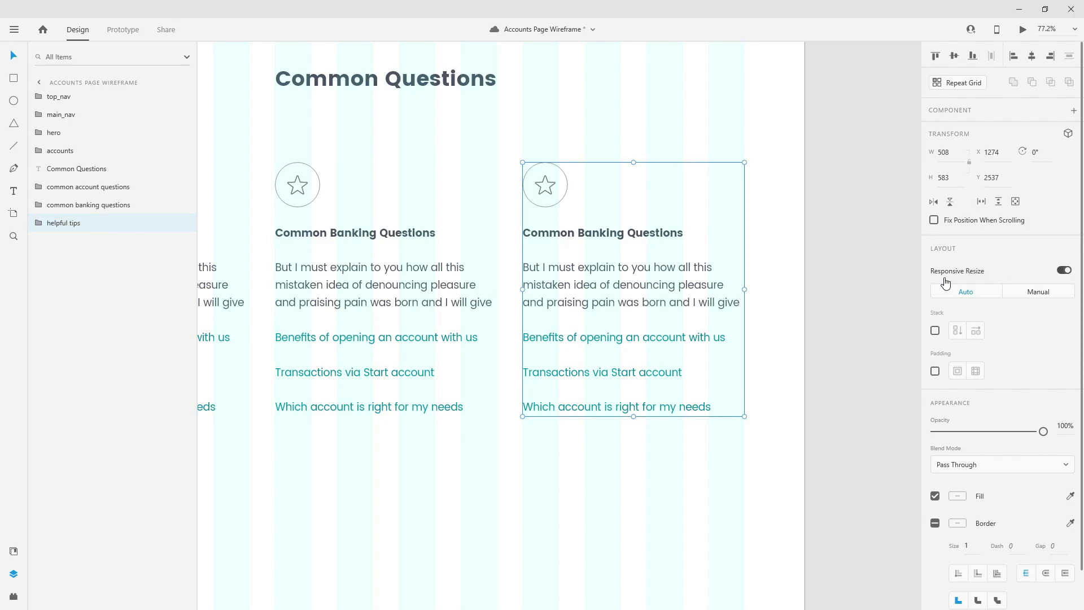
- Retype the third column's heading as 'Helpful Tips'
double_click(595, 243)
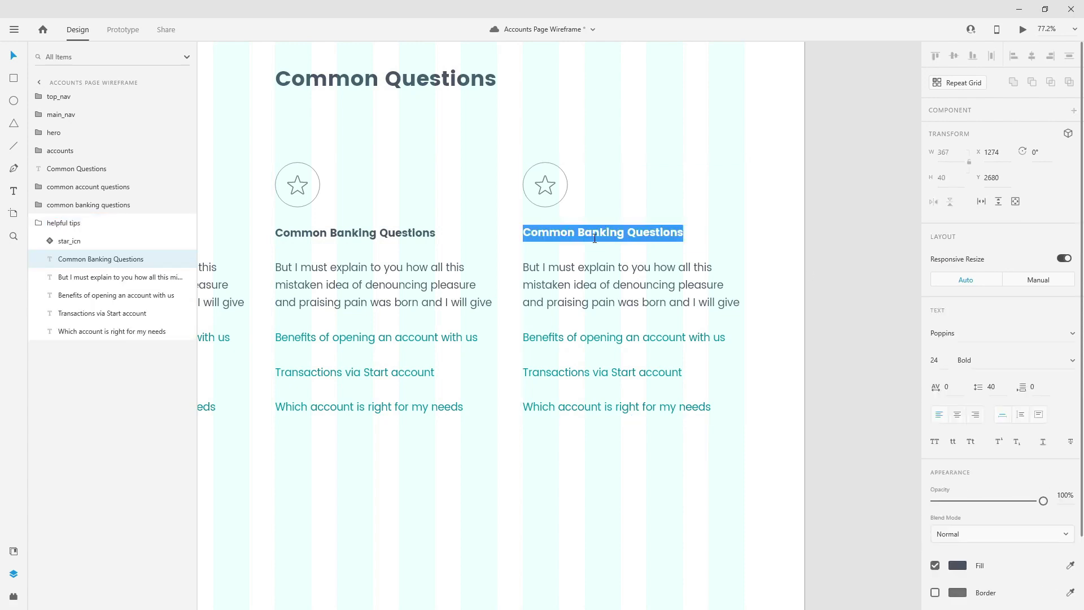
type("Helpful Tips")
key("BackSpace")
key("BackSpace")
key("BackSpace")
type("ips")
key("Escape")
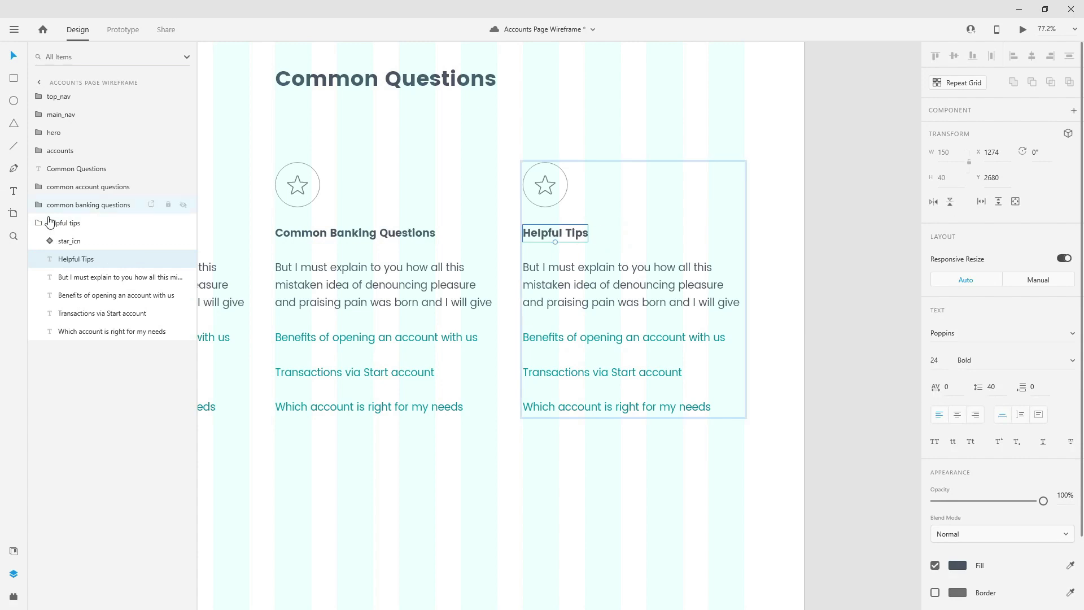
left_click(35, 225)
- Check spacing between the columns and the Common Questions title, then pick the Rectangle tool
scroll(790, 280, "down", 5)
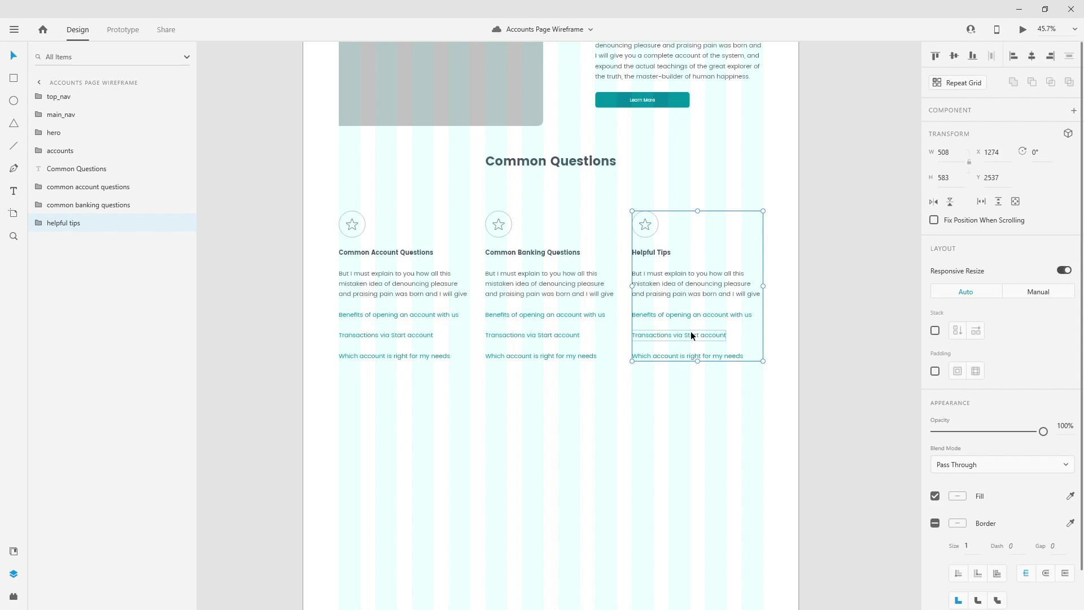
key("alt")
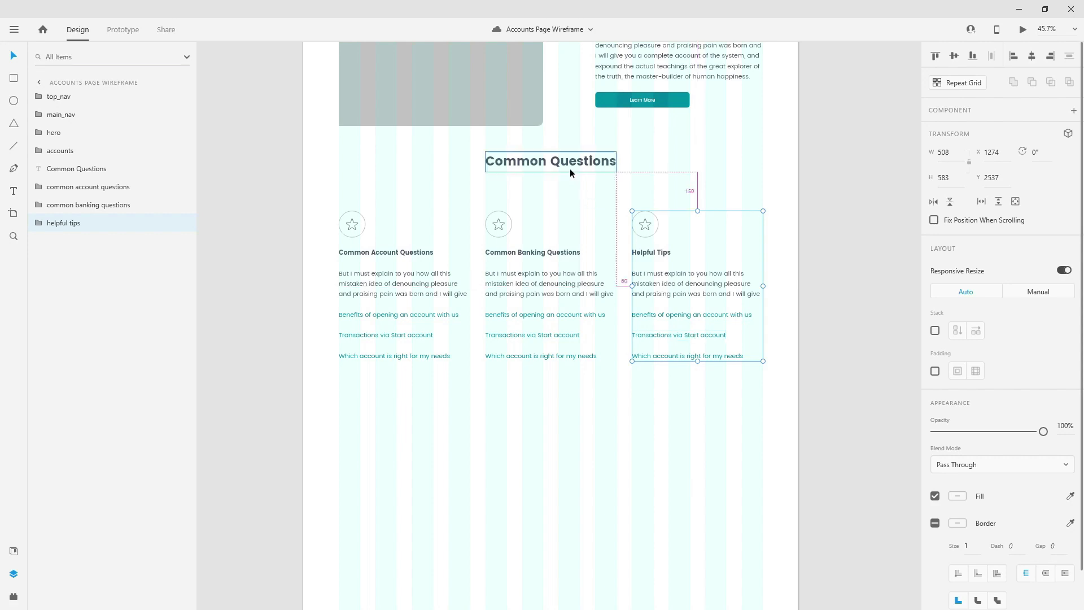
left_click(570, 165)
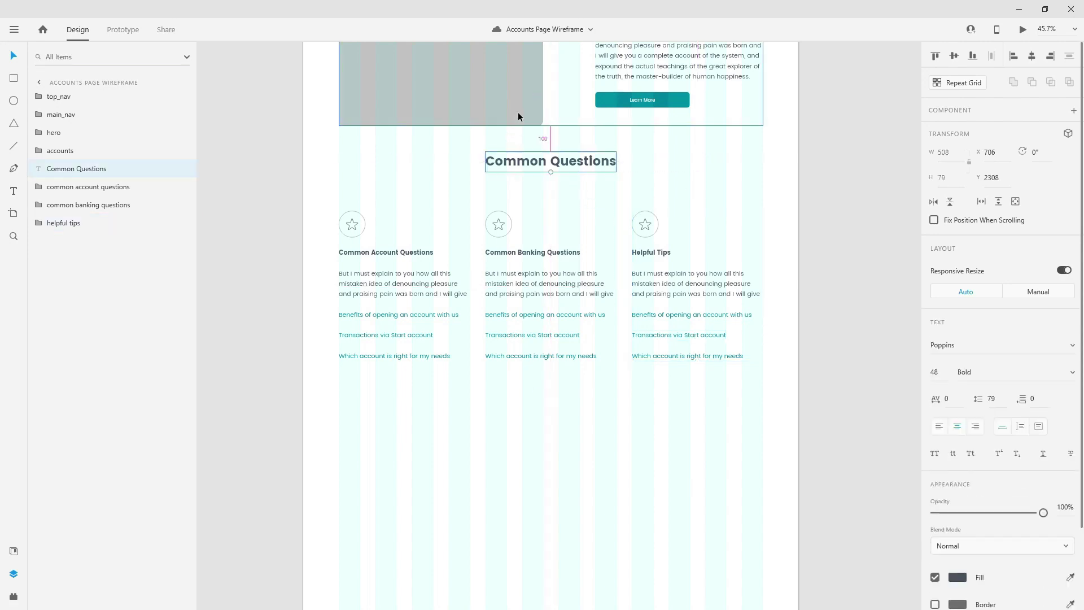
scroll(526, 308, "down", 6)
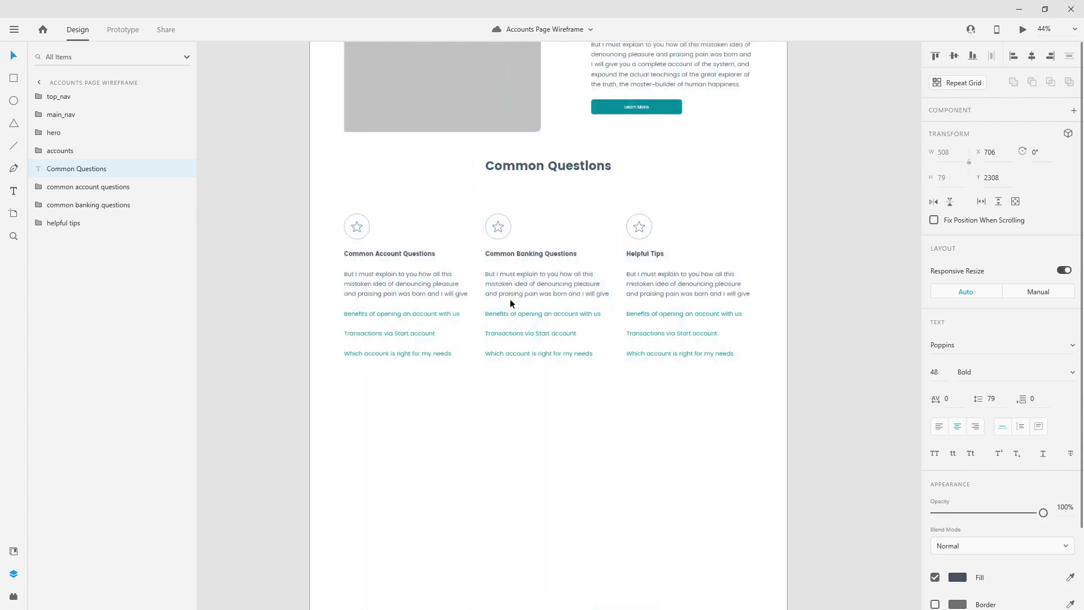
scroll(279, 101, "up", 10)
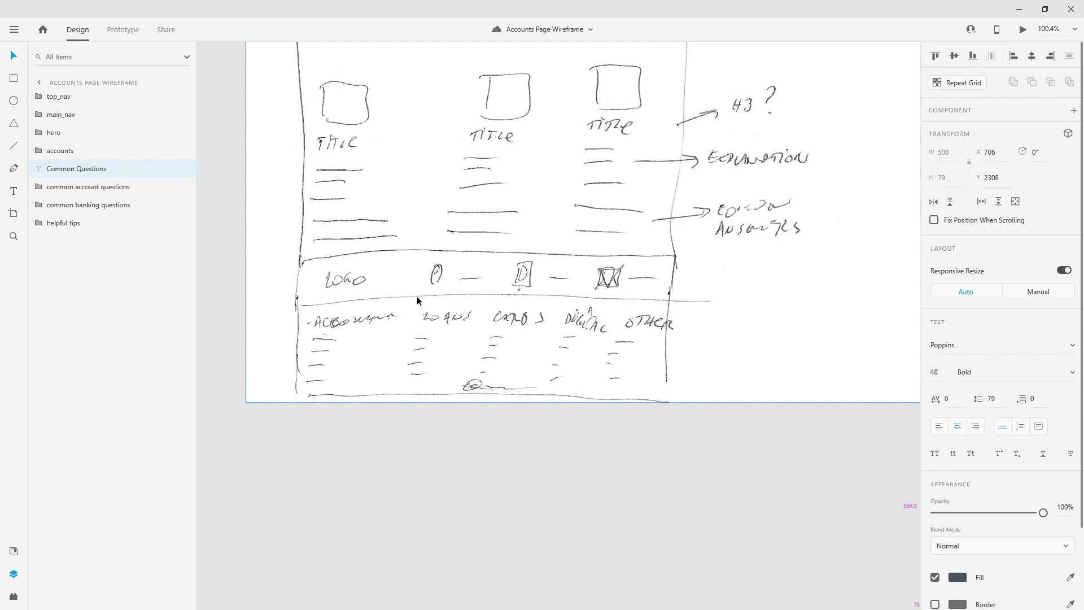
scroll(409, 298, "down", 5)
scroll(696, 411, "down", 3)
scroll(828, 388, "up", 3)
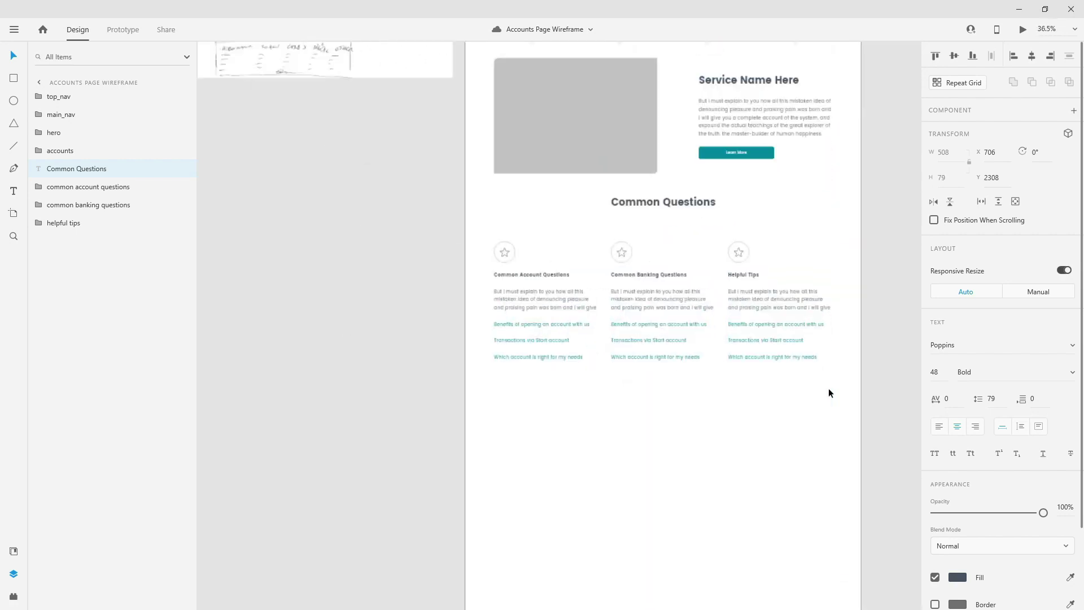
scroll(598, 381, "up", 2)
scroll(611, 327, "down", 3)
scroll(676, 304, "up", 3)
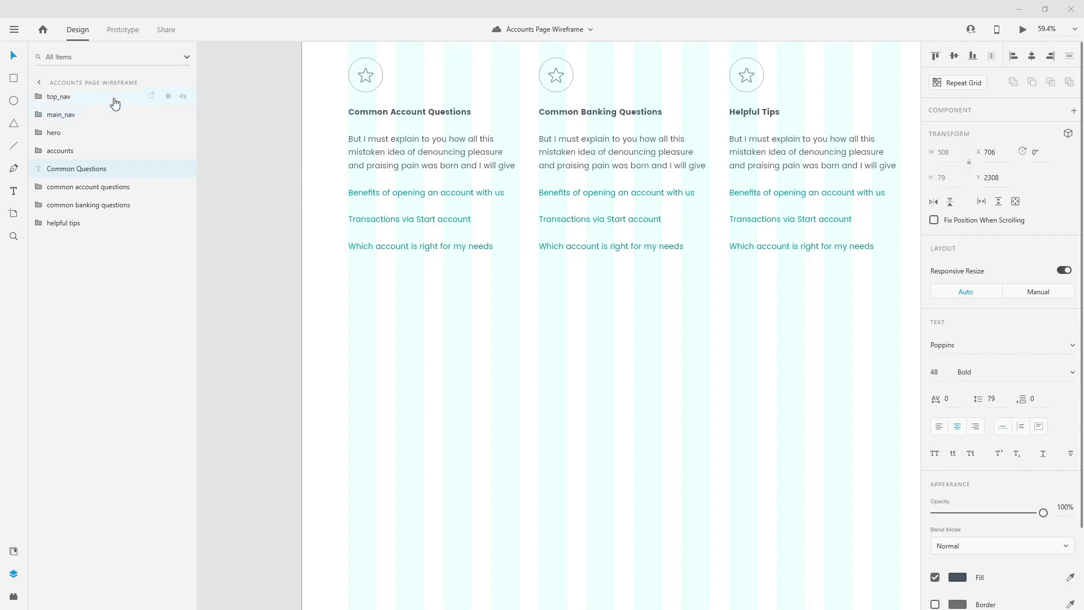
left_click(14, 78)
scroll(277, 260, "down", 2)
- Draw a full-width strip below the columns filled with the #495463 dark slate swatch
mouse_move(291, 268)
left_mouse_down()
mouse_move(344, 285)
mouse_move(786, 327)
left_mouse_up()
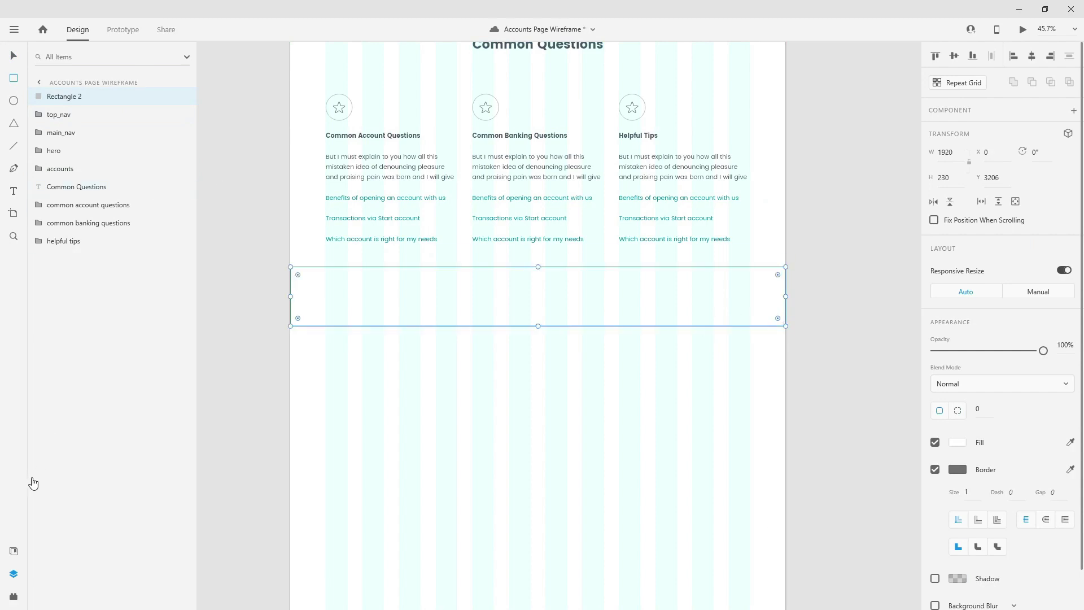
left_click(14, 551)
left_click(165, 136)
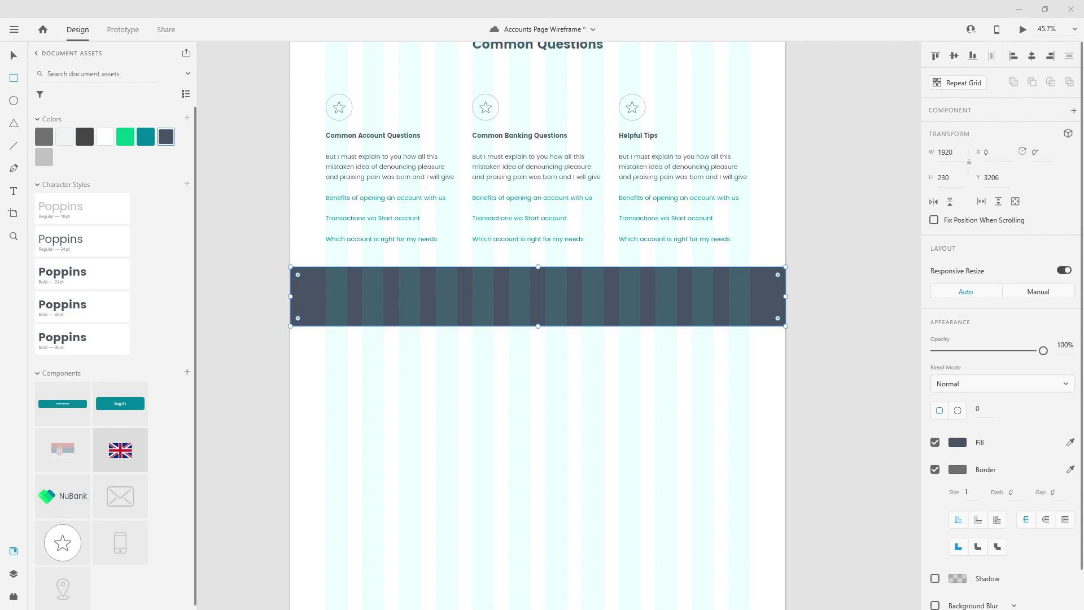
left_click(956, 444)
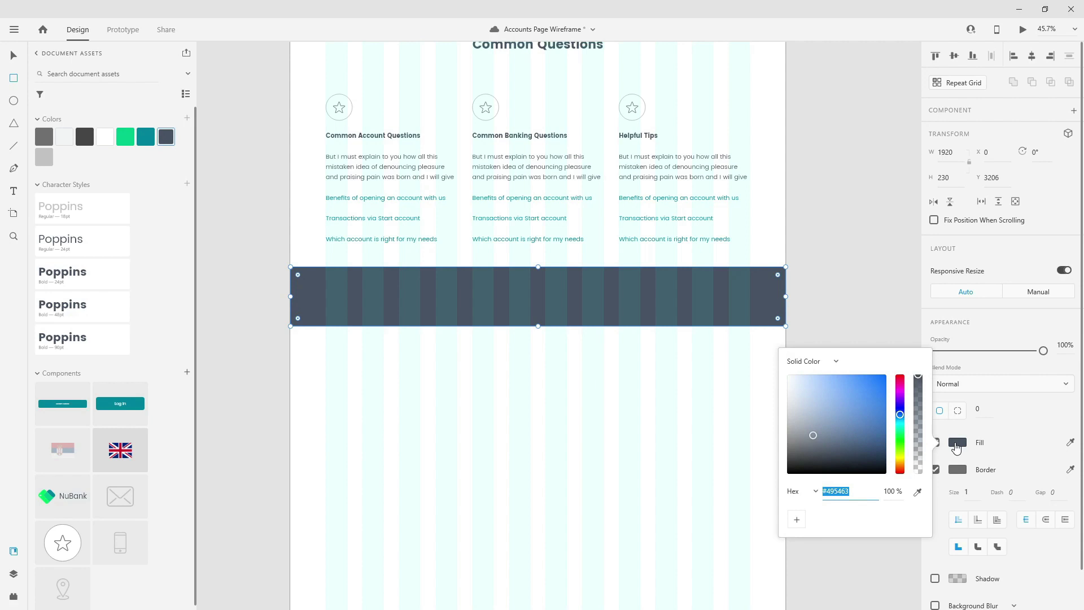
left_click(14, 54)
key("alt")
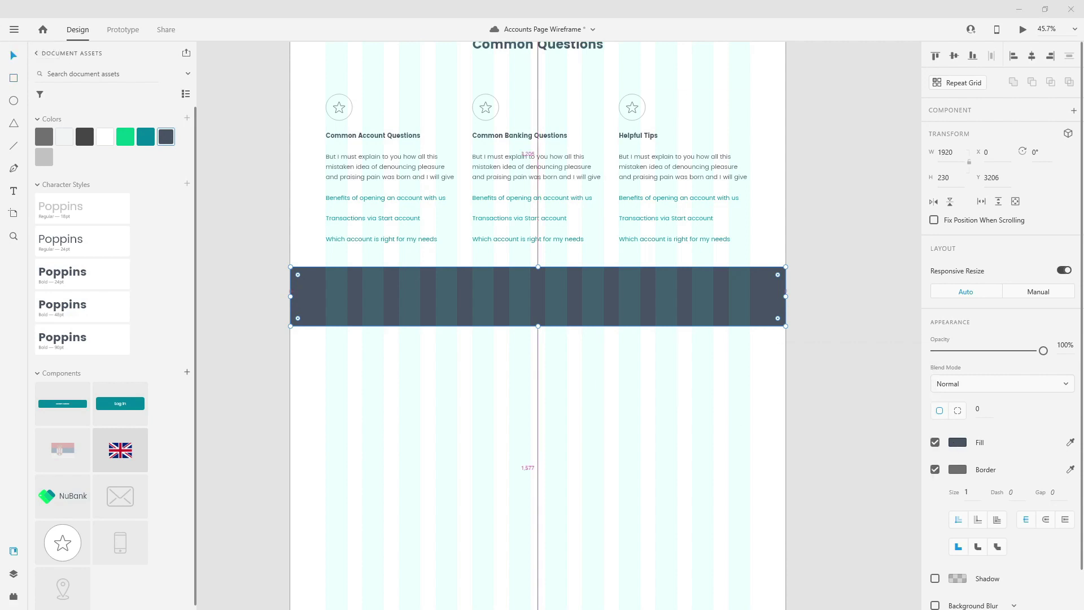
- Move the strip's layer to the bottom and rename it info_strip_bg
left_click(14, 572)
left_click_drag(75, 100, 77, 287)
double_click(65, 244)
type("info")
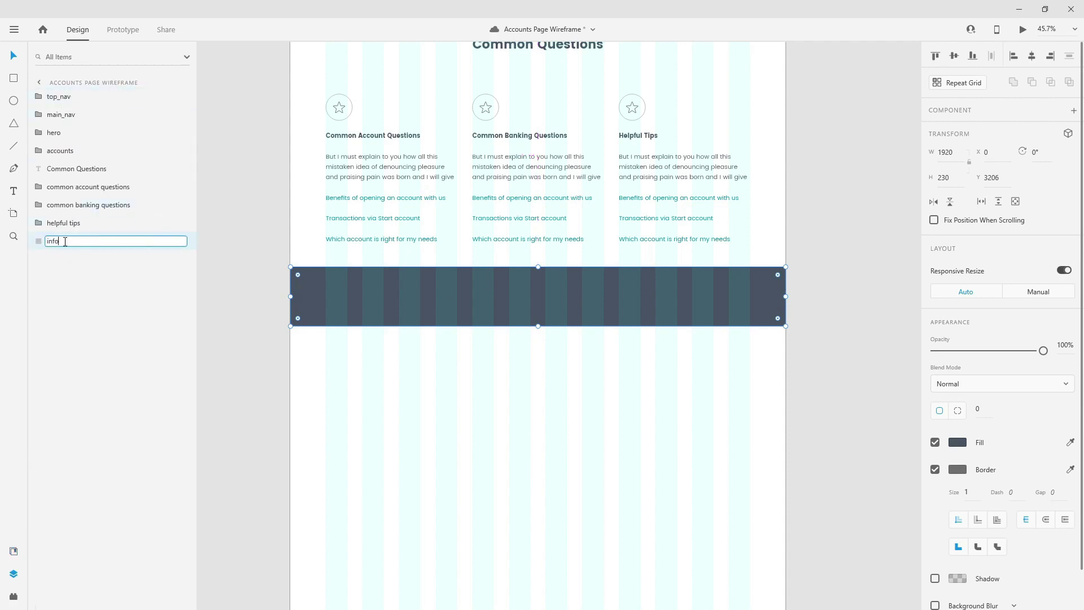
type("_strip_bg")
key("Return")
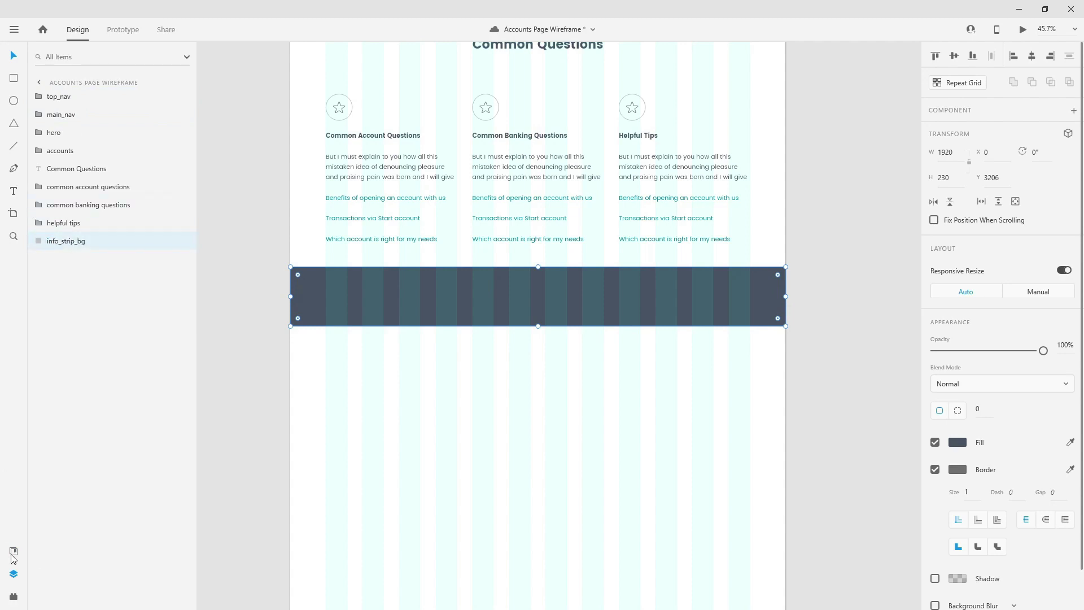
- Place the NuBank logo component on the strip
left_click(13, 552)
left_click_drag(65, 501, 365, 304)
scroll(273, 261, "up", 5)
- Position the green NuBank logo at the strip's left and make its lettering white
left_click_drag(460, 380, 450, 368)
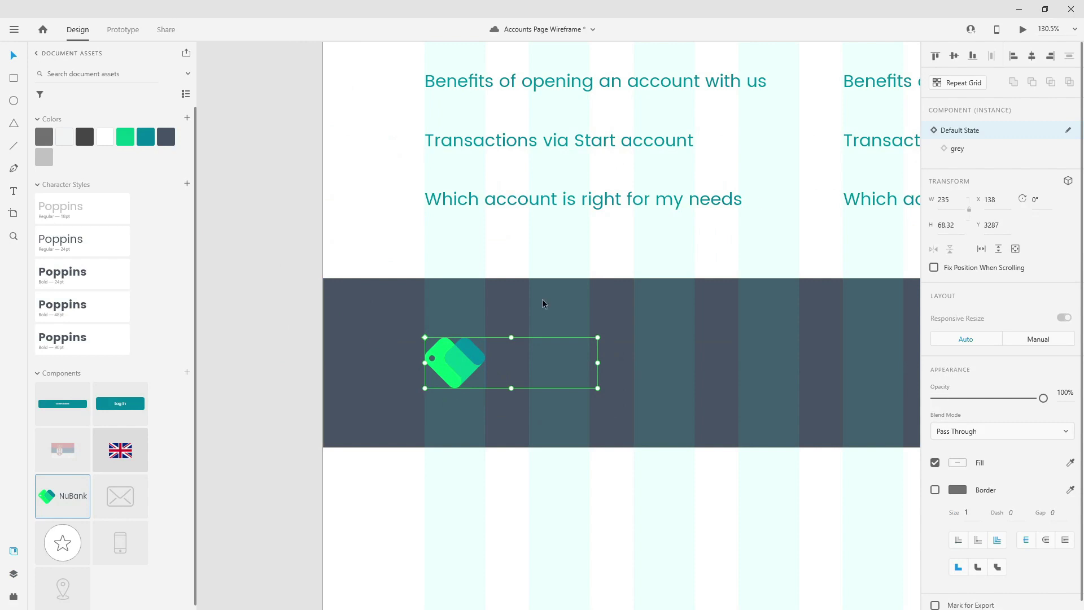
left_click(971, 148)
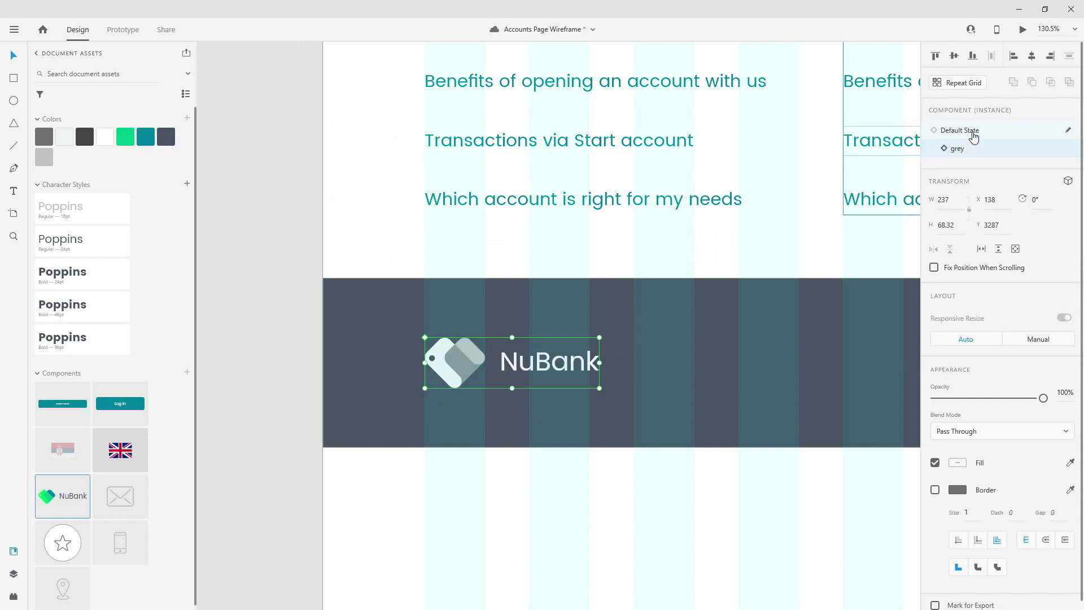
left_click(974, 136)
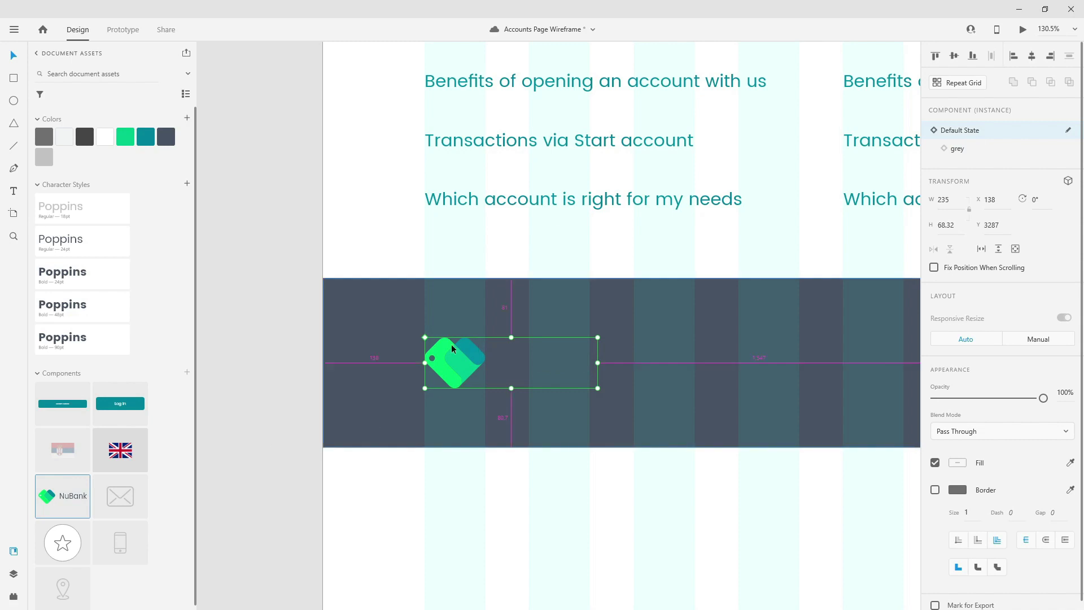
scroll(438, 350, "down", 3)
double_click(529, 371)
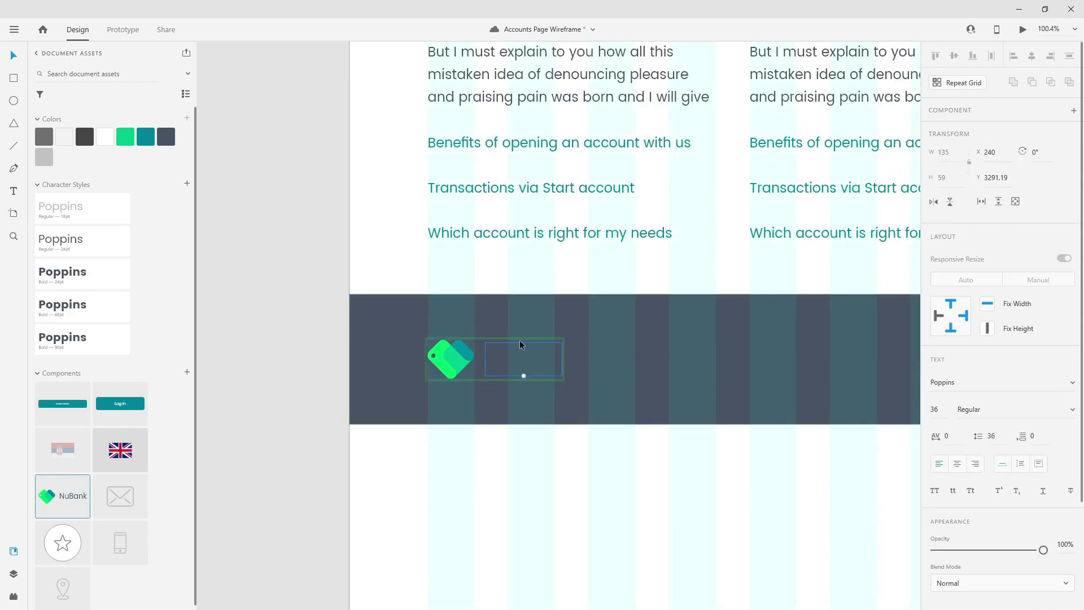
left_click(101, 142)
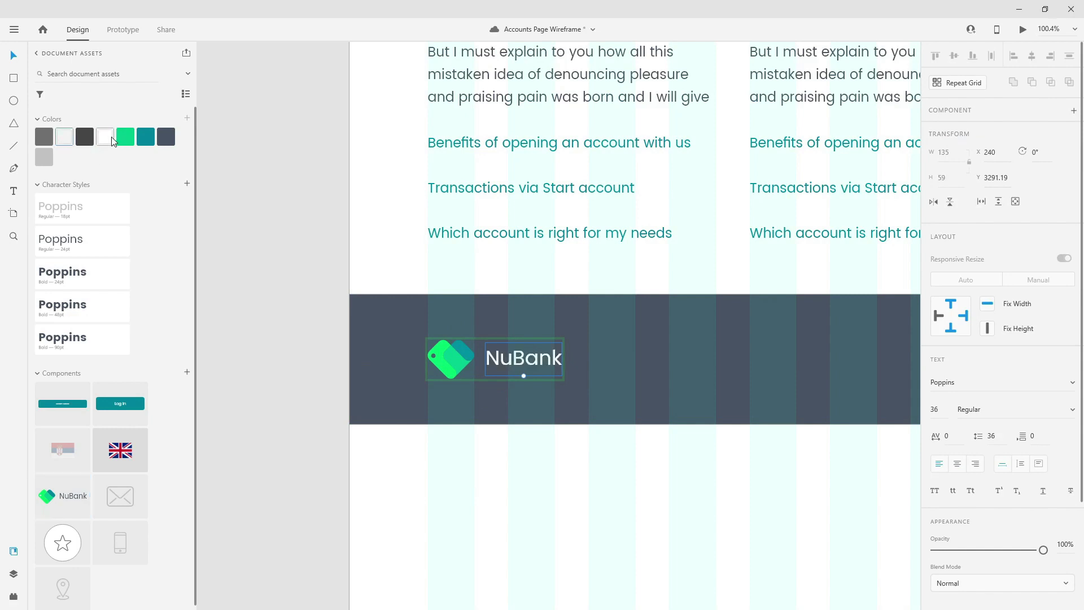
- Move the logo layer just above info_strip_bg
left_click(12, 575)
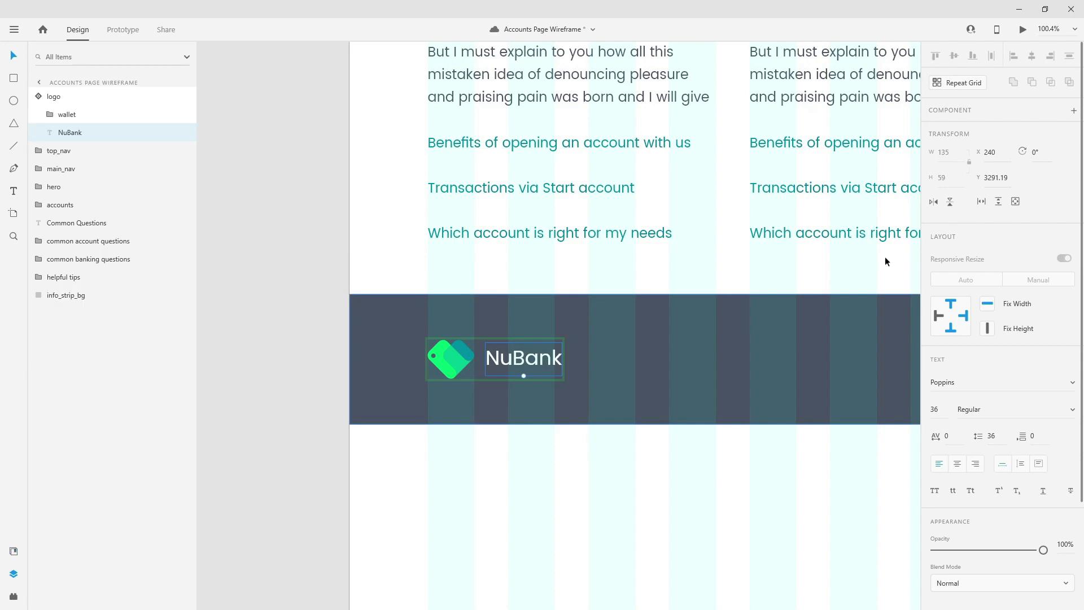
left_click(70, 96)
left_click_drag(70, 96, 84, 255)
scroll(410, 357, "down", 1)
scroll(351, 353, "down", 2)
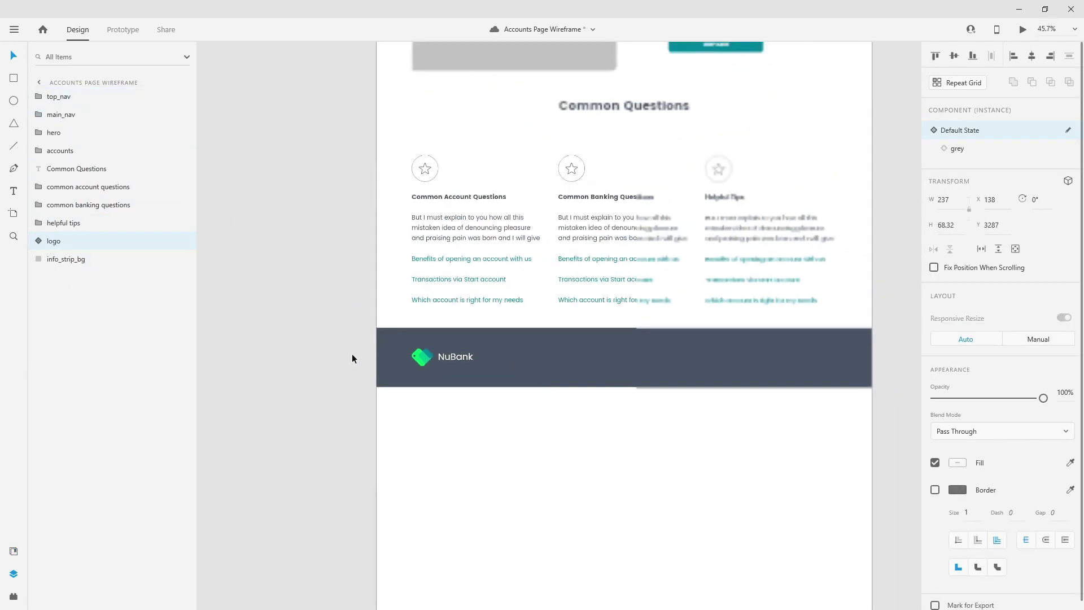
scroll(636, 345, "up", 1)
scroll(636, 346, "up", 1)
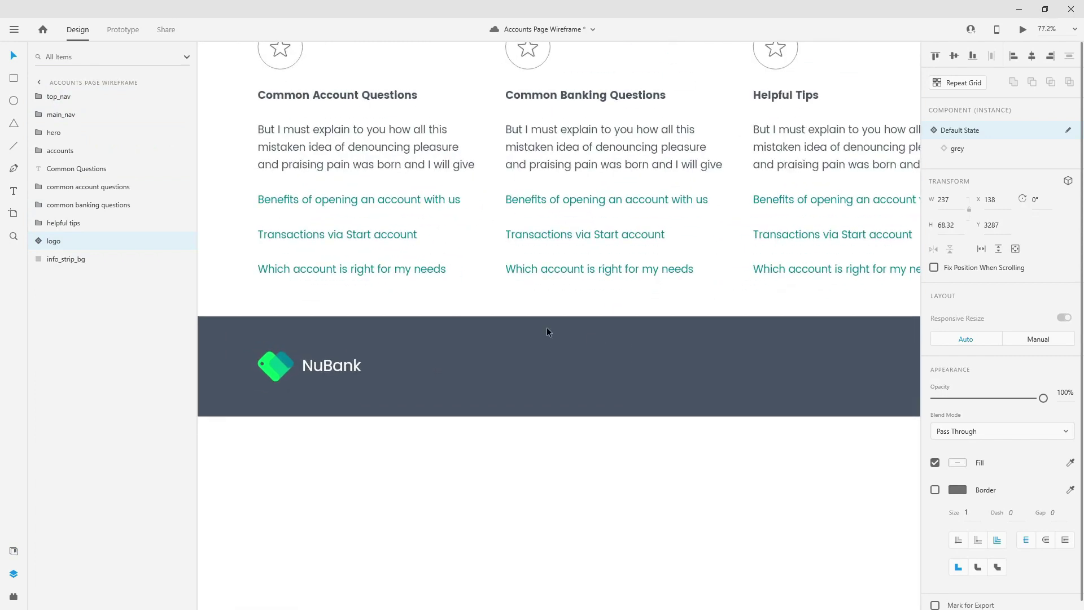
- Add location-pin, phone and mail icon components along the strip right of the logo
left_click(14, 551)
scroll(62, 542, "down", 1)
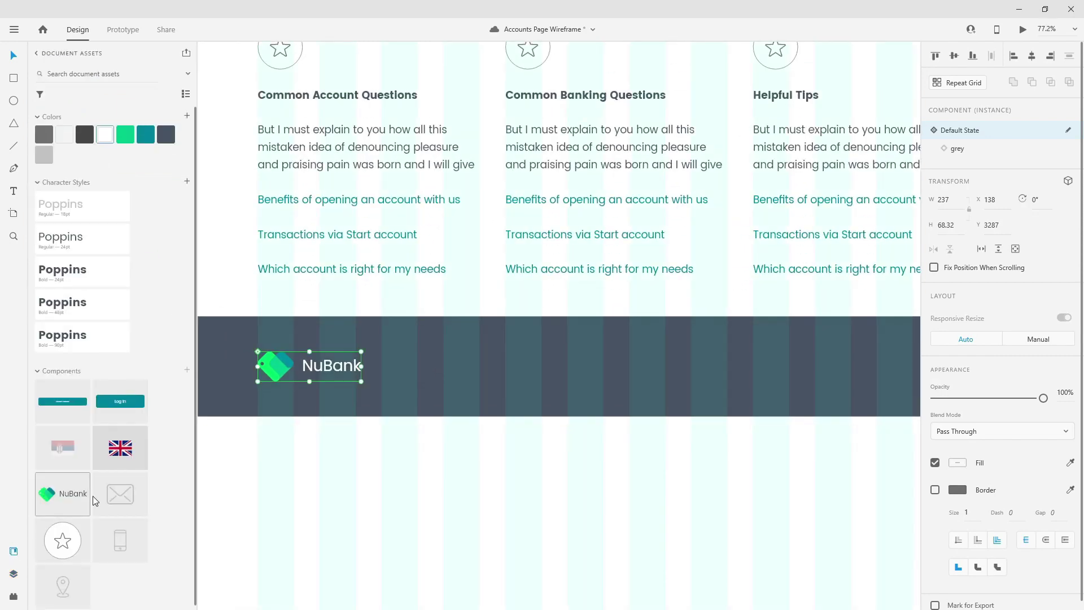
left_click_drag(63, 585, 500, 369)
left_click_drag(125, 541, 621, 368)
left_click_drag(113, 500, 781, 381)
scroll(700, 380, "down", 1)
scroll(700, 379, "down", 3)
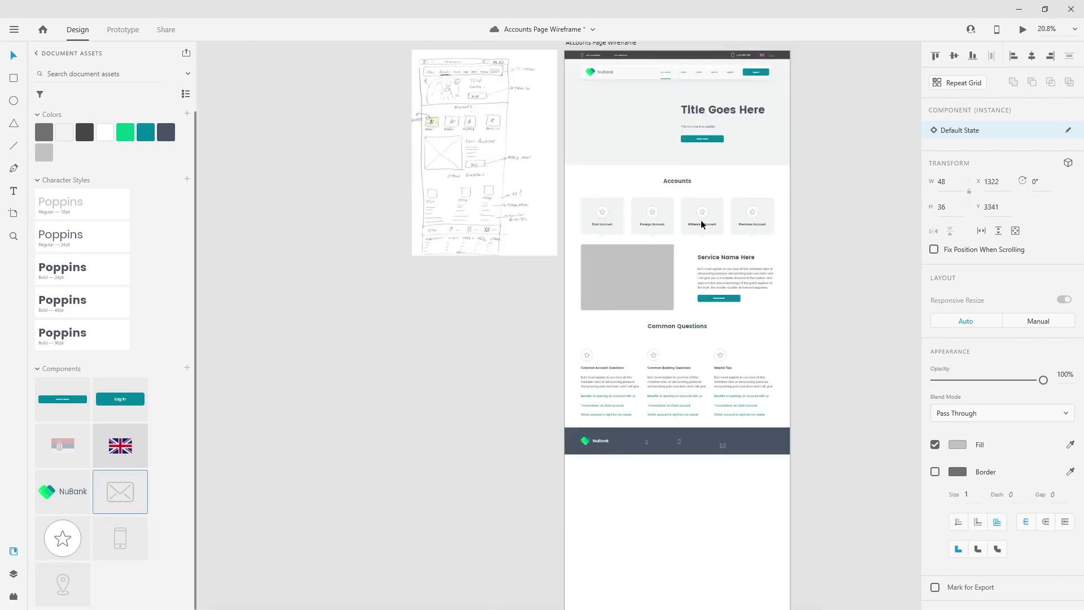
scroll(561, 248, "up", 8)
- Paste a copy of the header's Our Locations label into the footer info strip
left_click(585, 248)
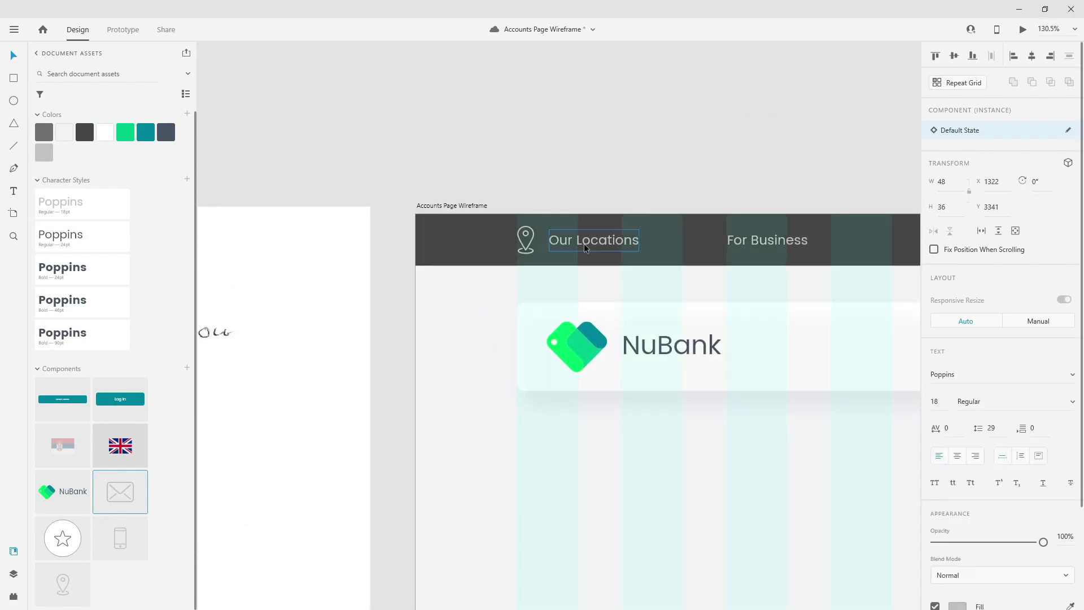
left_click(14, 572)
left_click(74, 156)
scroll(602, 271, "down", 5)
scroll(574, 297, "down", 10)
scroll(763, 123, "up", 2)
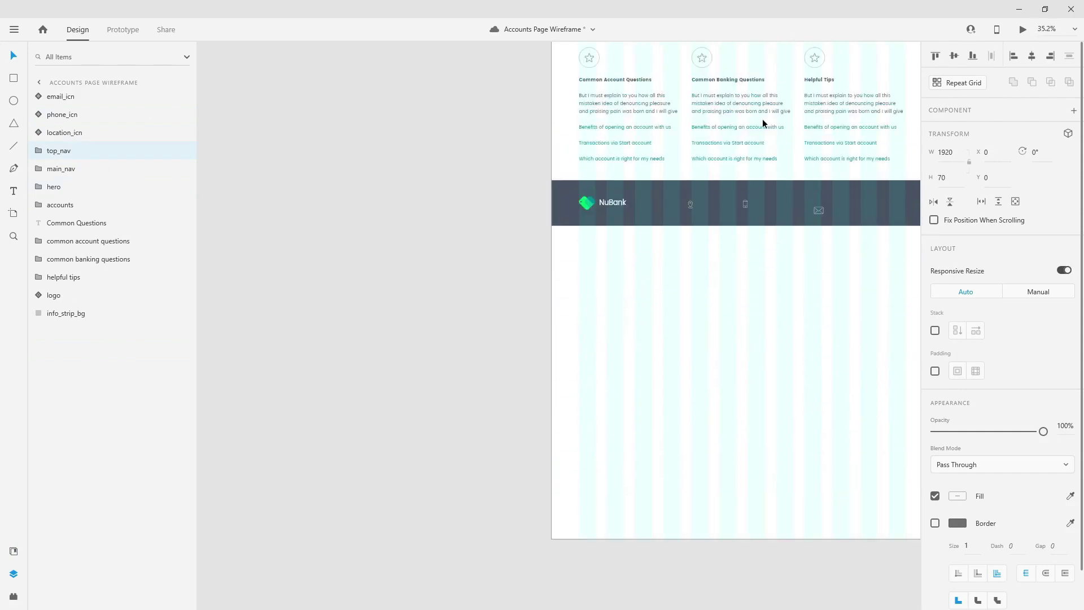
scroll(764, 123, "up", 1)
scroll(656, 238, "up", 4)
left_click(656, 236)
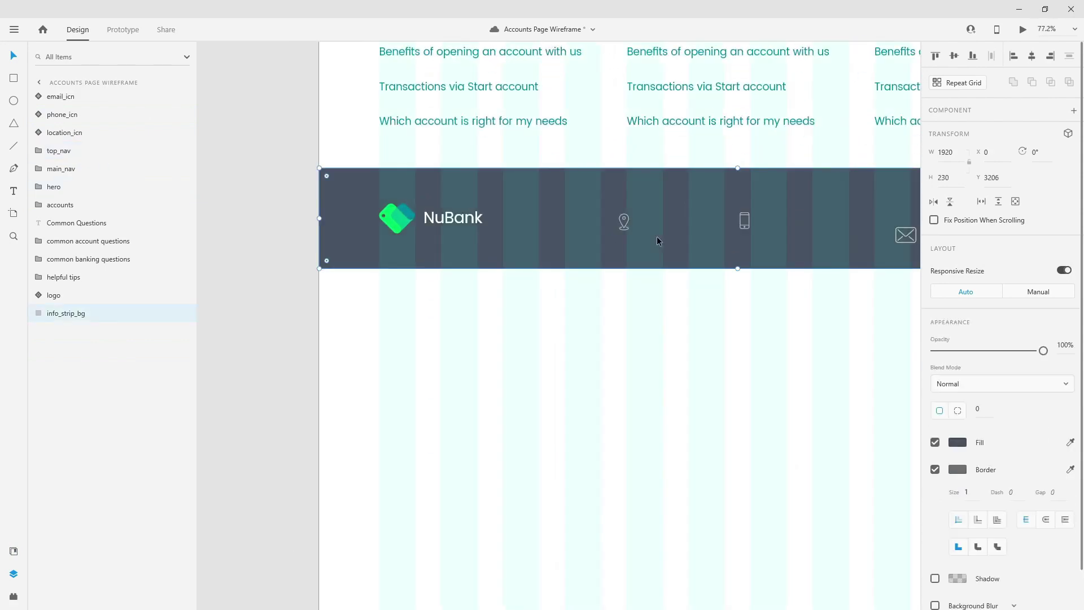
key("ctrl+v")
- Place the Our Locations label beside the pin icon, with Alt-drag copies beside the phone and mail icons
left_click_drag(79, 97, 79, 327)
left_click_drag(646, 322, 694, 224)
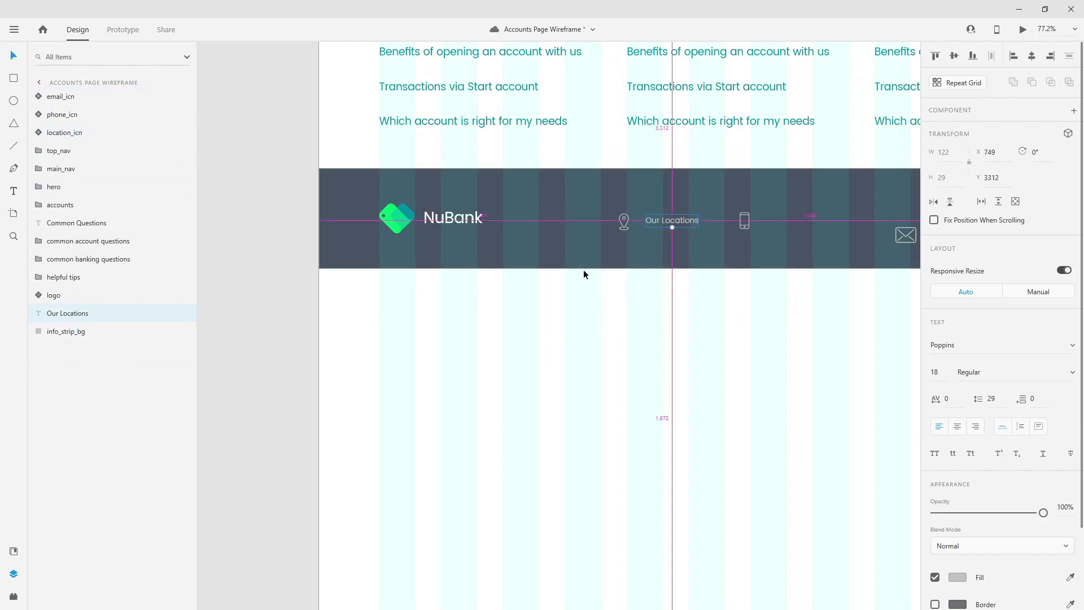
scroll(584, 271, "down", 3)
scroll(724, 220, "up", 4)
left_click_drag(376, 285, 569, 273, "alt")
left_click_drag(548, 280, 791, 282, "alt")
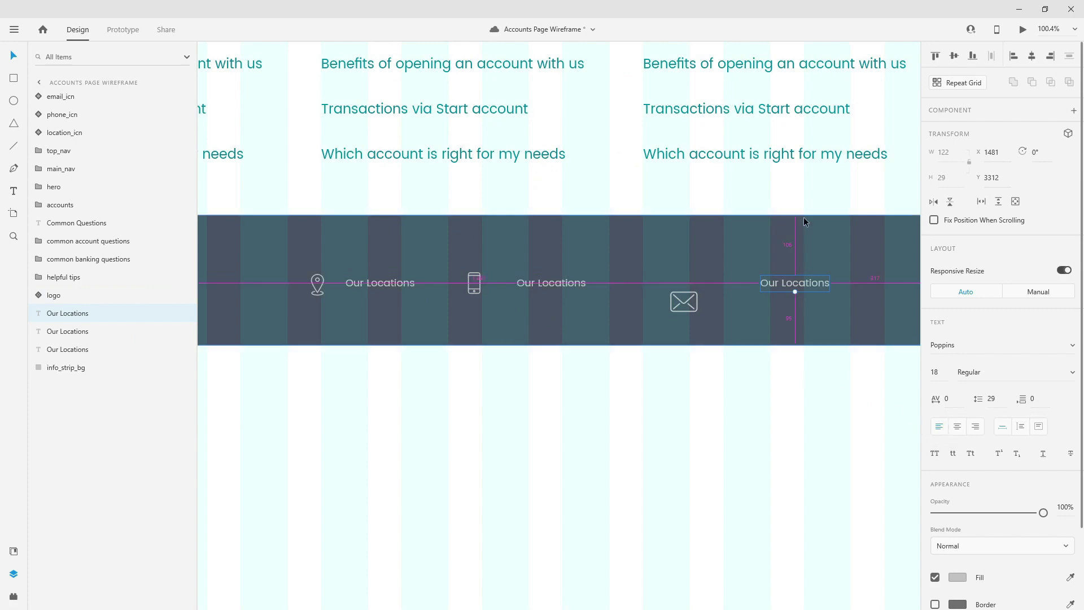
- Hide the layout grid and move the three icon layers down the layer stack
key("ctrl+shift+apostrophe")
scroll(806, 223, "up", 3)
scroll(787, 235, "down", 3)
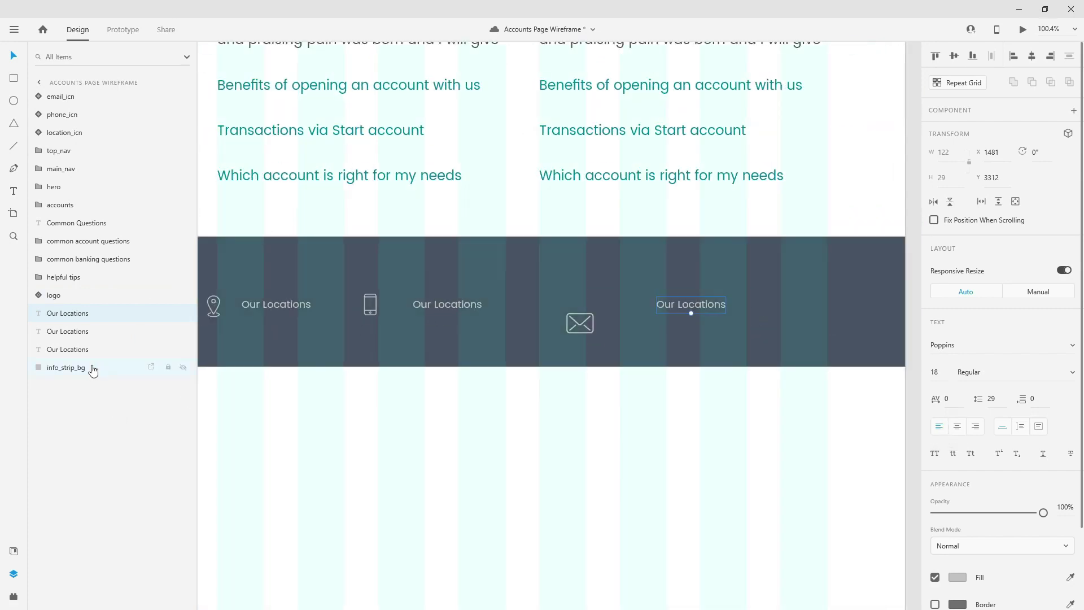
left_click(63, 97)
left_click(67, 130, "shift")
left_click_drag(67, 96, 79, 359)
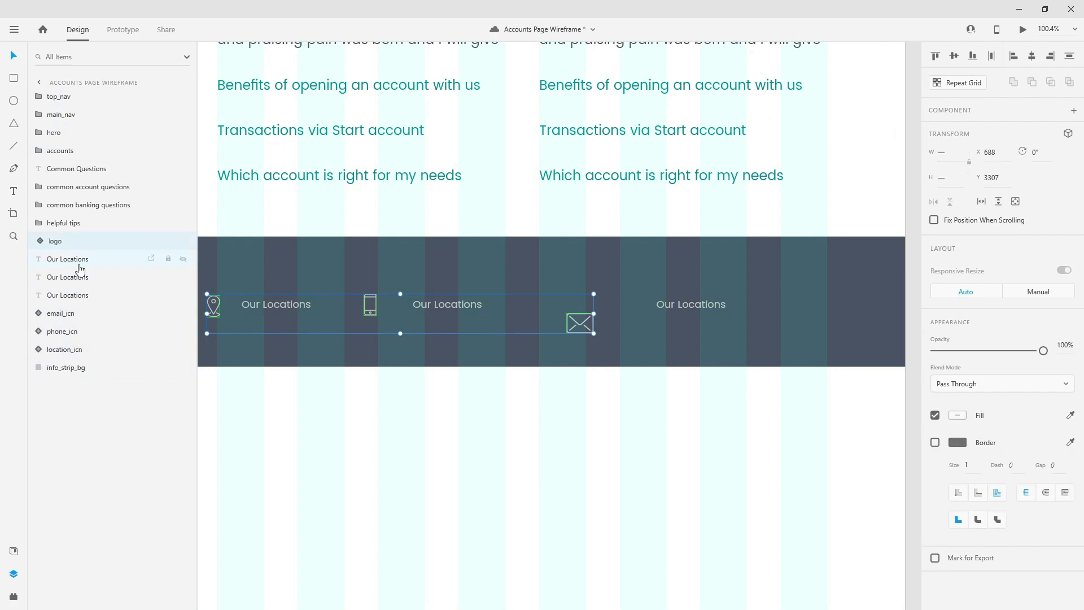
- Select all strip layers from logo to background and drag the strip down to Y 3270
left_click(79, 243)
left_click(81, 370, "shift")
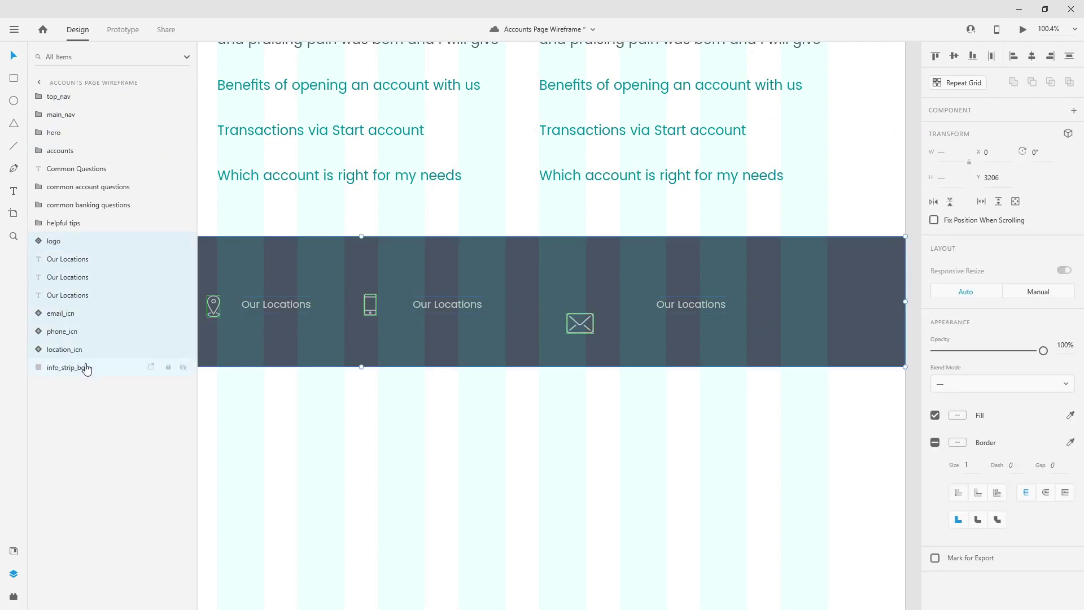
scroll(746, 272, "down", 1)
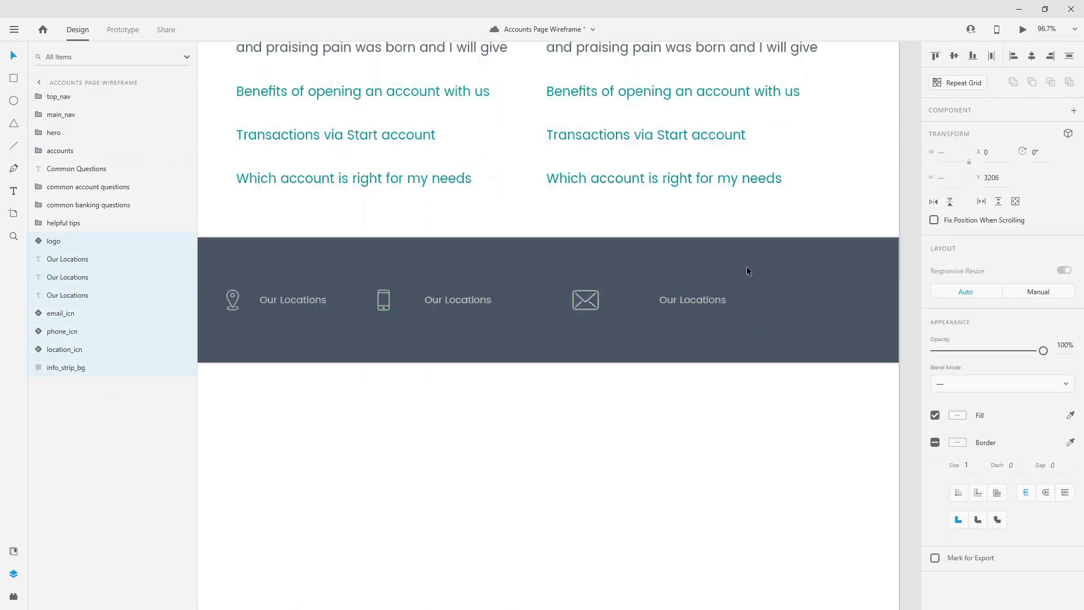
scroll(773, 280, "down", 4)
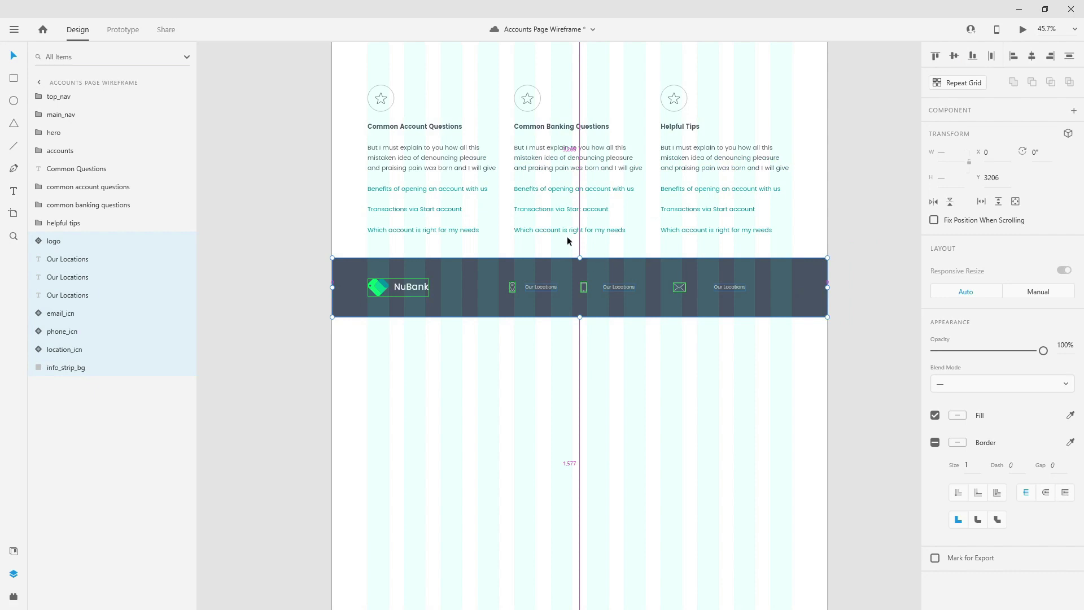
left_click_drag(518, 266, 518, 280)
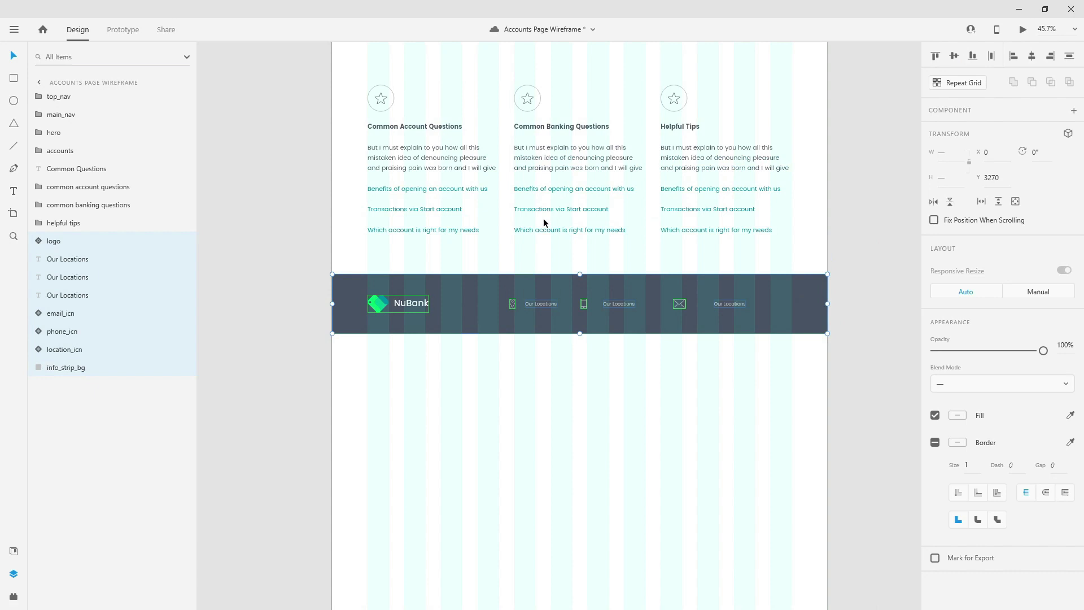
scroll(509, 316, "up", 4)
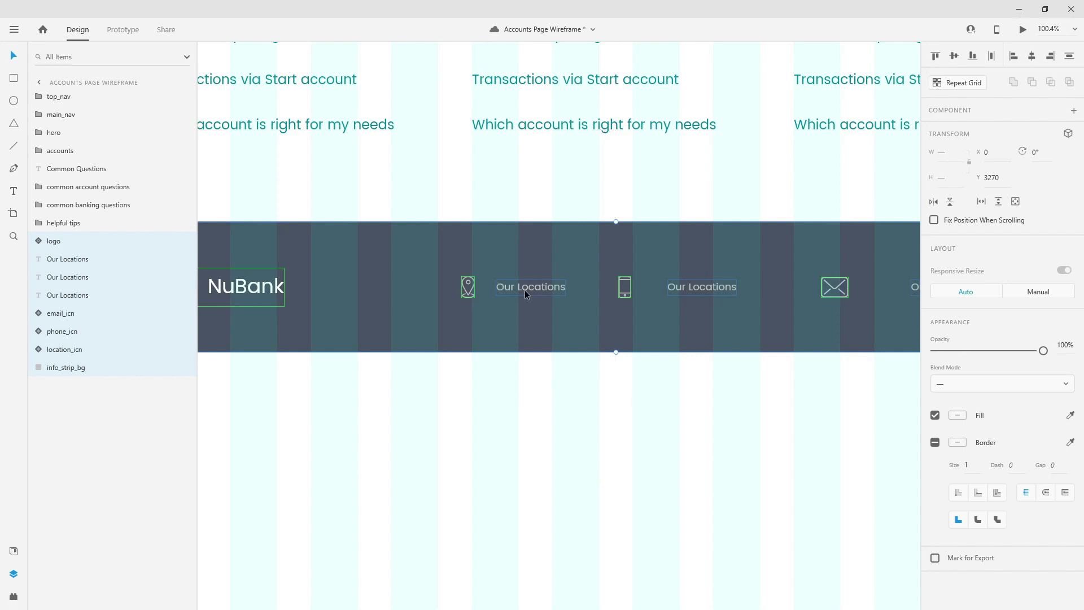
- Move the first Our Locations label next to the location icon and group them
double_click(506, 296)
double_click(506, 296)
key("Escape")
scroll(465, 283, "up", 5)
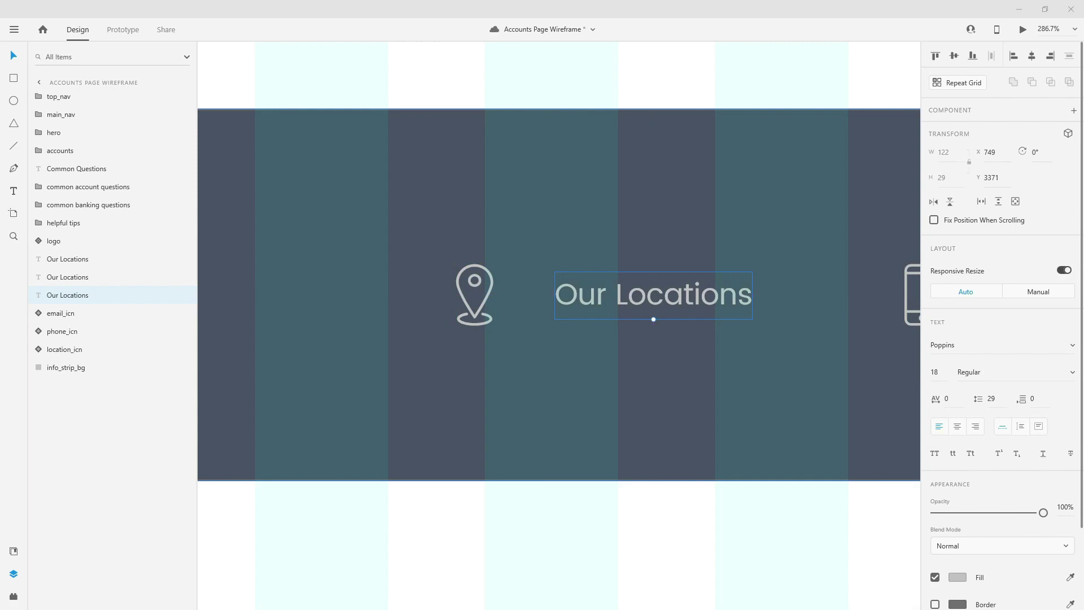
left_click_drag(642, 307, 578, 291)
left_click(489, 275, "shift")
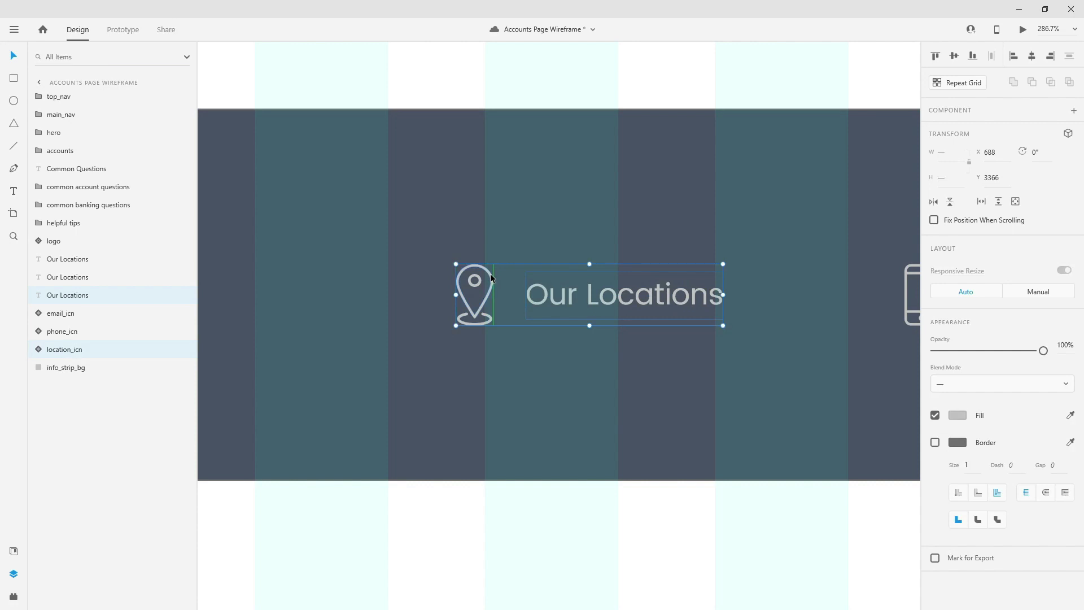
key("ctrl+g")
- Name the new group 'location' and shift it further left along the strip
left_click(56, 294)
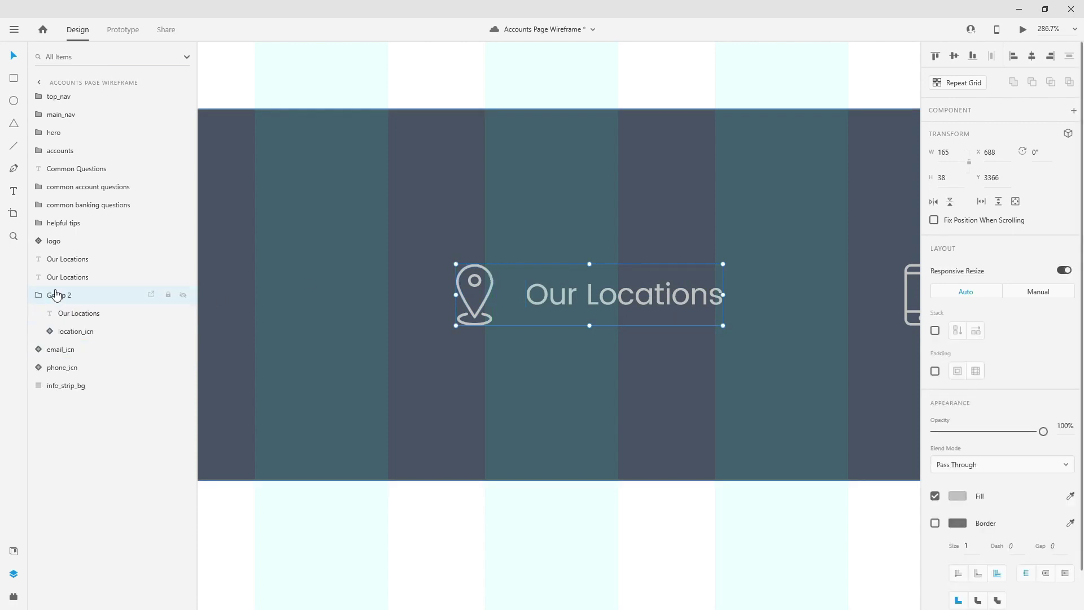
double_click(56, 294)
type("locations")
key("BackSpace")
key("Return")
scroll(369, 294, "down", 5)
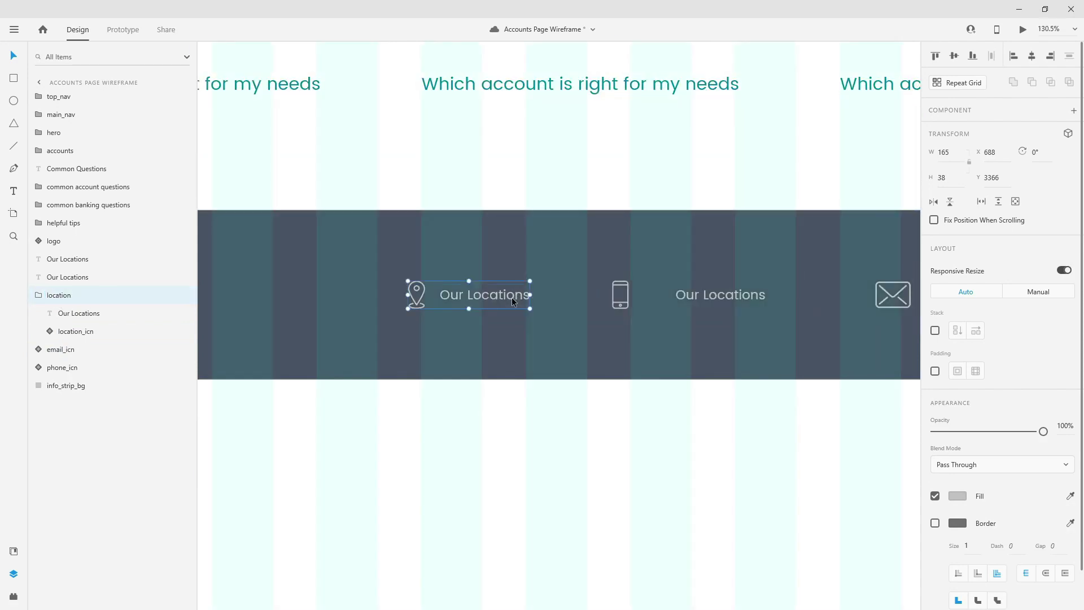
left_click_drag(512, 297, 422, 296)
- Group the phone icon with its label and name the group 'phone'
left_click(757, 295)
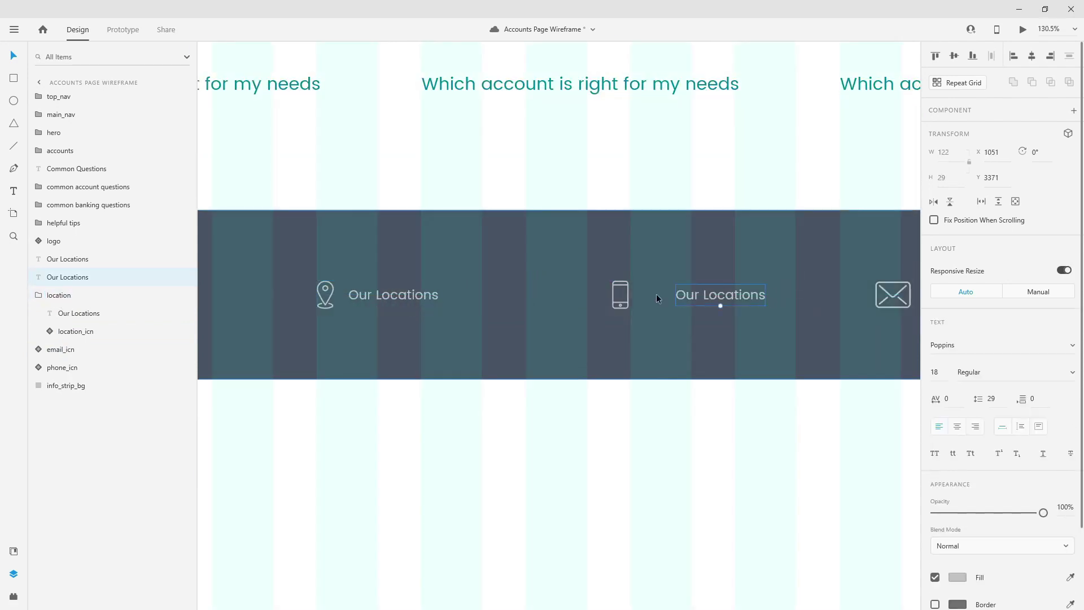
left_click(627, 300, "shift")
key("ctrl+g")
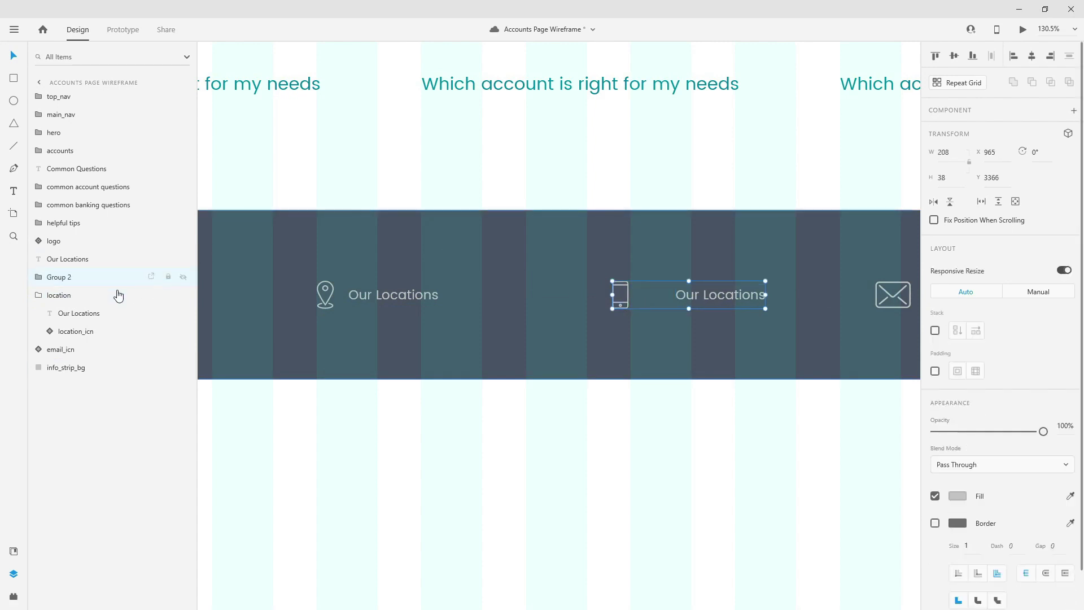
double_click(70, 282)
left_click(69, 283)
key("Return")
- Group the envelope icon with its label and name the group 'email'
scroll(689, 275, "right", 3)
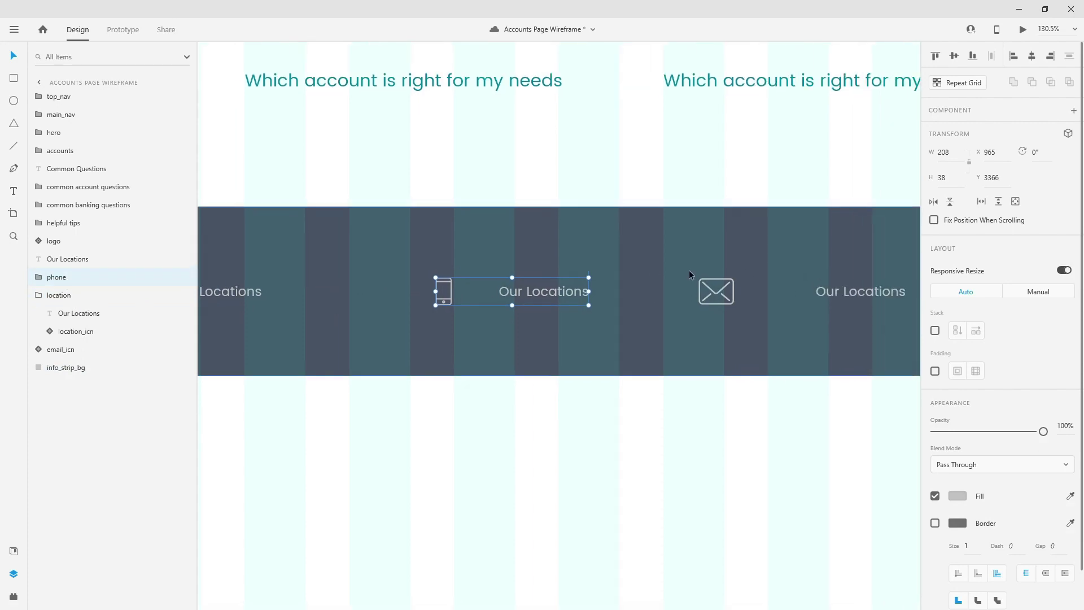
left_click(729, 292)
left_click(858, 292, "shift")
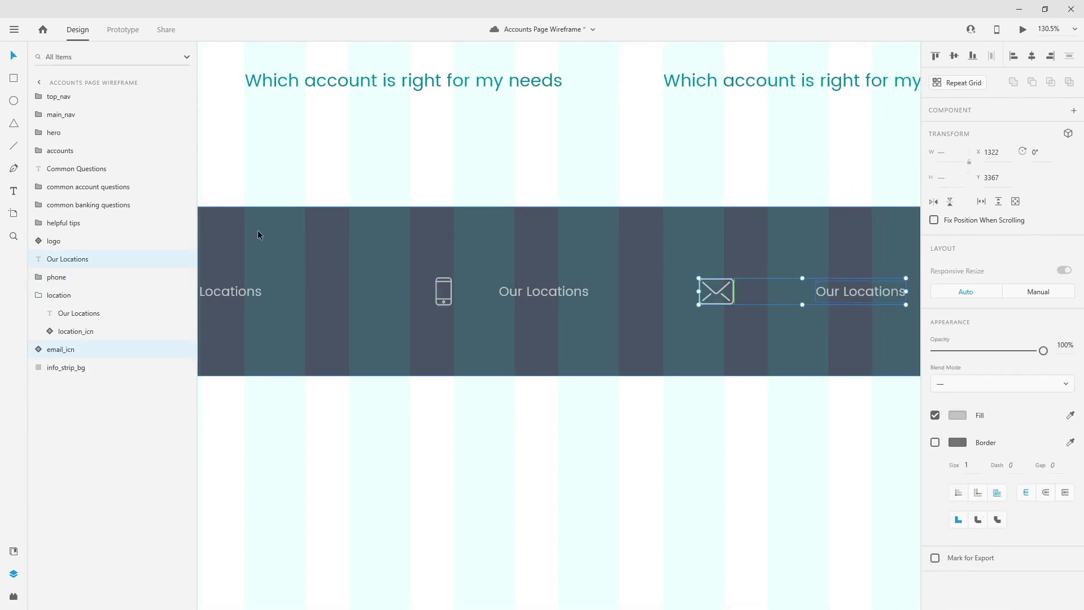
key("ctrl+g")
double_click(64, 260)
type("em")
key("Return")
- Place the phone and email labels beside their icons, with a 20 px gap for phone
left_click(530, 289)
double_click(540, 289)
left_click_drag(540, 289, 502, 290)
key("Right")
key("Right")
key("Right")
key("Right")
key("Right")
key("Right")
key("Right")
key("Right")
key("Right")
key("Right")
key("Right")
key("Right")
key("Right")
key("Right")
key("Right")
key("Right")
key("Right")
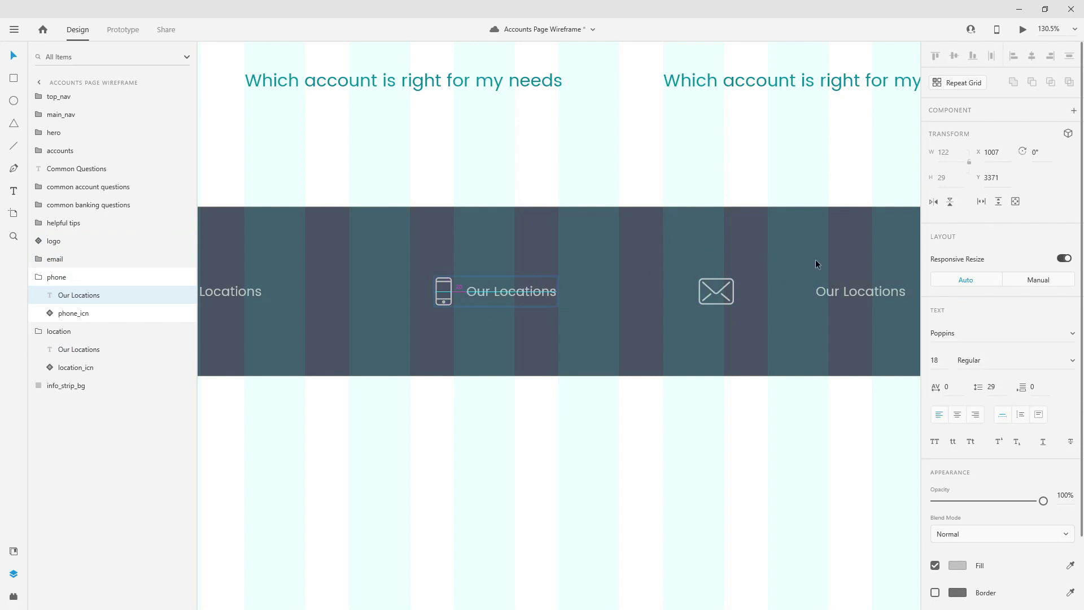
double_click(841, 292)
left_click_drag(841, 292, 769, 292)
key("Right")
key("Right")
key("Right")
key("Right")
key("Right")
key("Right")
key("Right")
key("Right")
key("Right")
key("Right")
key("Right")
key("Right")
key("Right")
key("Right")
key("Right")
key("Right")
key("Right")
key("Right")
key("Right")
key("Right")
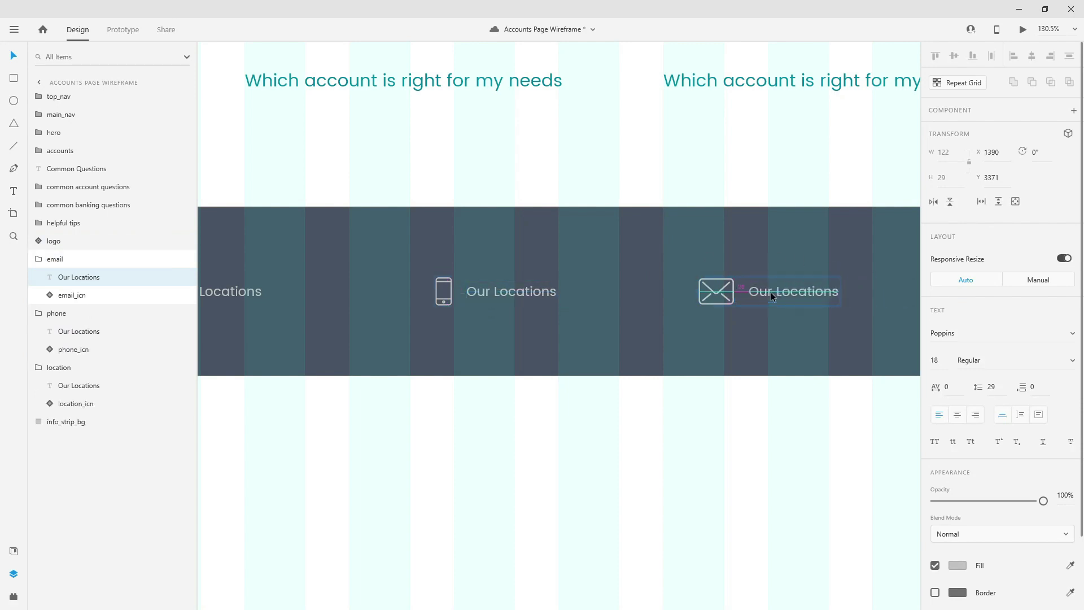
scroll(630, 293, "down", 3)
- Replace the email label text with the contact e-mail address
key("Return")
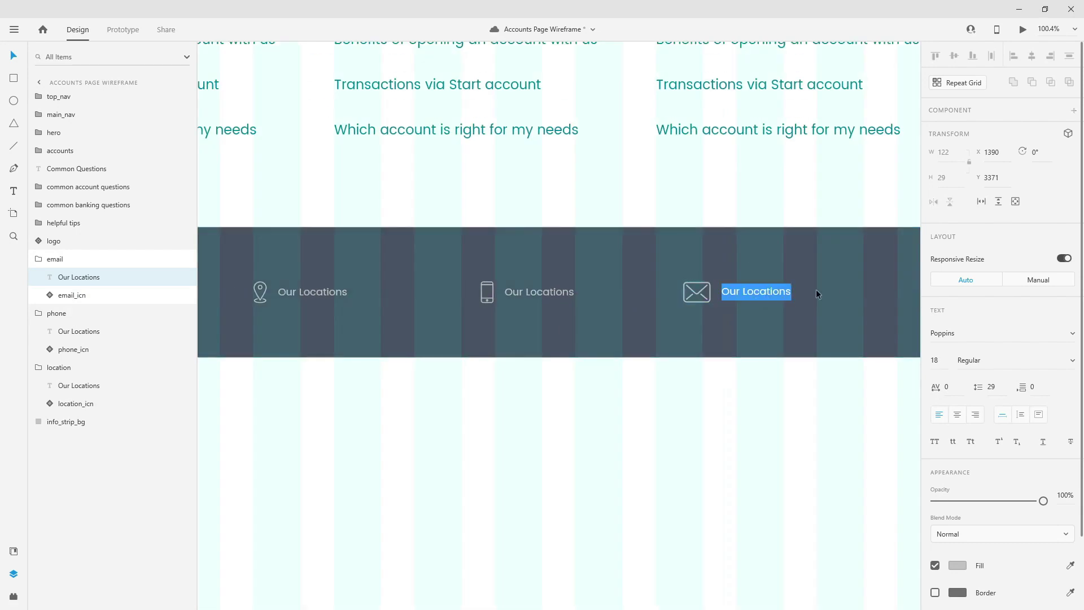
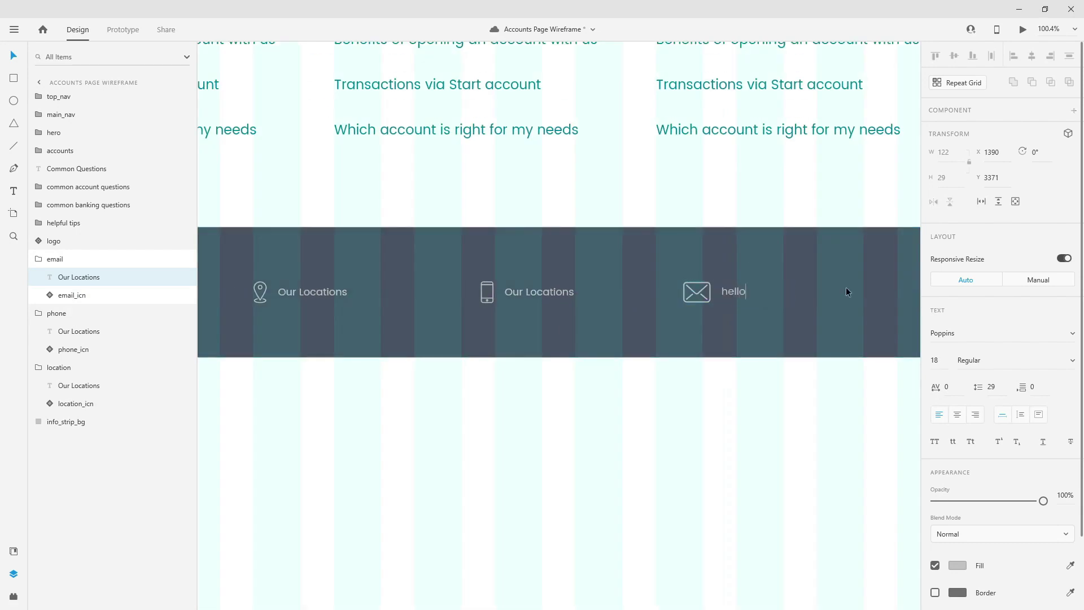
key("Escape")
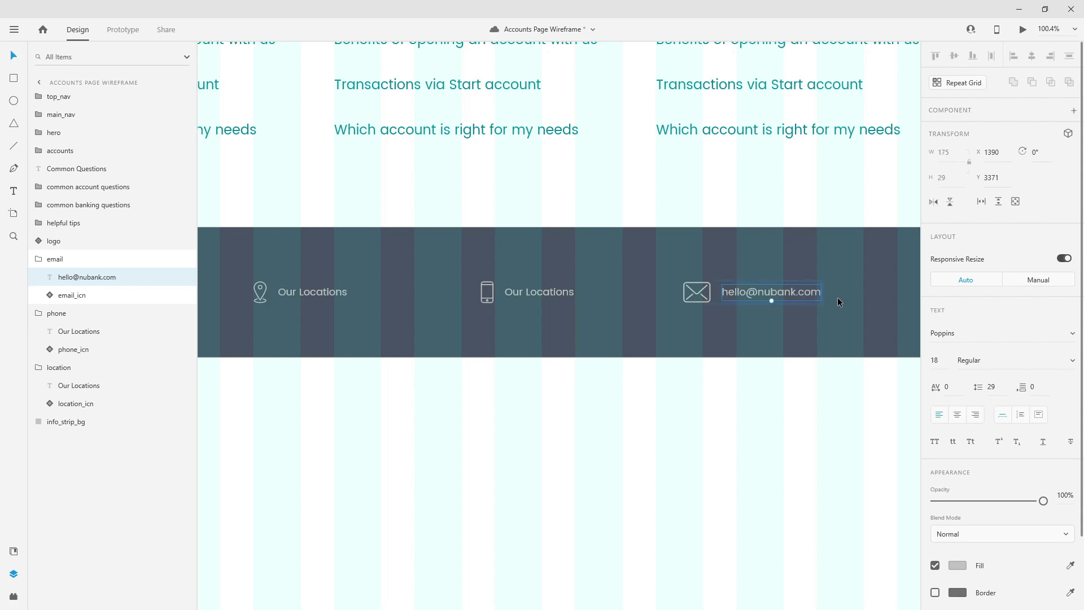
- Show the layout grid, reorder the email group below location, and move it right along the strip
scroll(838, 297, "down", 3)
key("ctrl+shift+apostrophe")
scroll(906, 306, "up", 5)
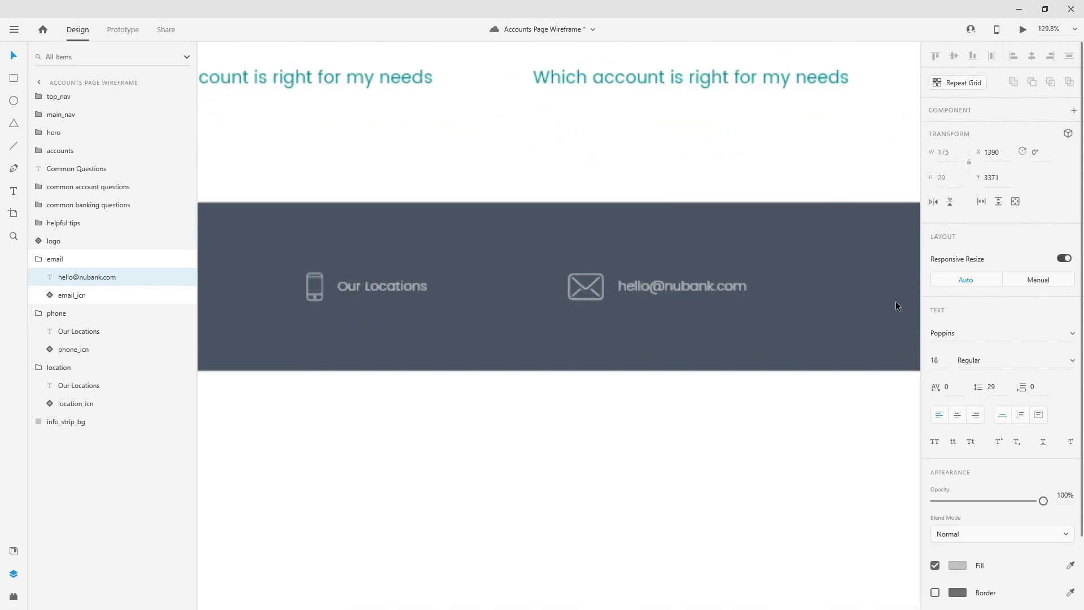
left_click_drag(70, 260, 80, 368)
left_click(37, 314)
key("ctrl+z")
left_click(38, 278)
left_click_drag(80, 259, 79, 308)
left_click_drag(621, 287, 842, 288)
left_click_drag(818, 242, 873, 238)
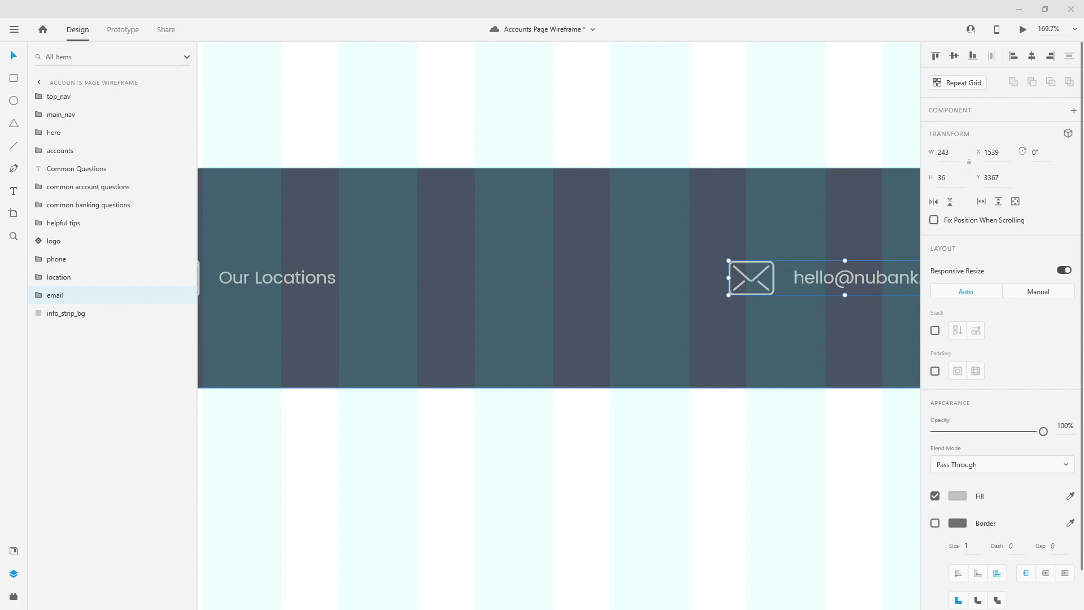
- Move the location group toward the NuBank logo, leaving a wider gap
scroll(617, 228, "down", 6)
left_click_drag(352, 284, 399, 300)
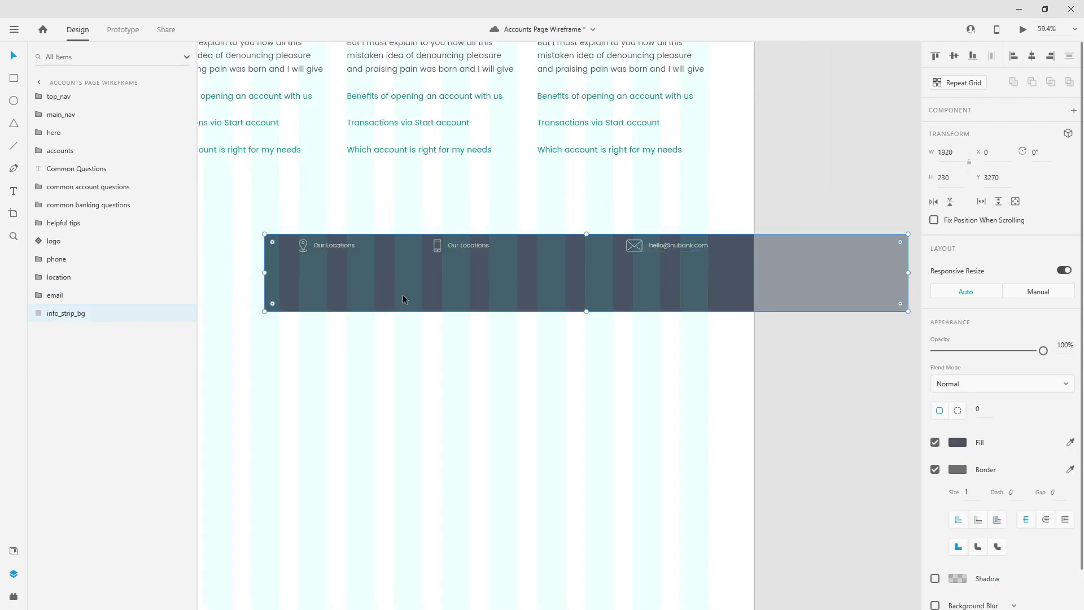
key("ctrl+z")
scroll(393, 247, "up", 4)
left_click(480, 253)
left_click_drag(479, 253, 335, 256)
key("shift+Right")
key("shift+Right")
key("shift+Right")
key("shift+Right")
key("shift+Right")
key("shift+Right")
key("shift+Right")
key("shift+Right")
key("shift+Right")
key("shift+Right")
key("shift+Right")
key("shift+Right")
key("shift+Right")
key("shift+Right")
key("shift+Right")
key("shift+Right")
key("shift+Right")
key("shift+Right")
key("shift+Right")
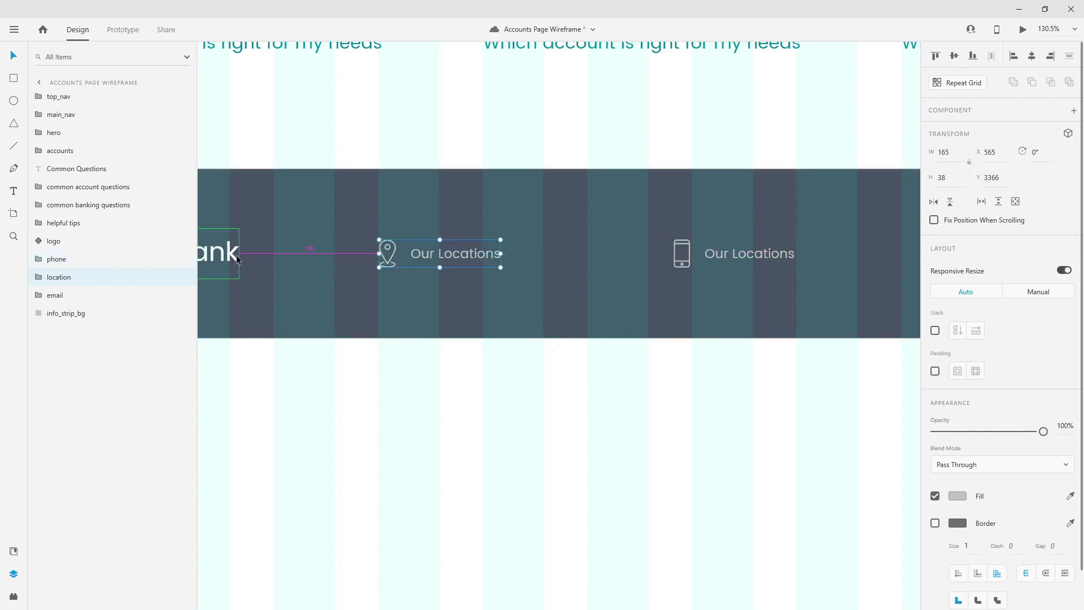
- Paste the street address into the location label
double_click(472, 254)
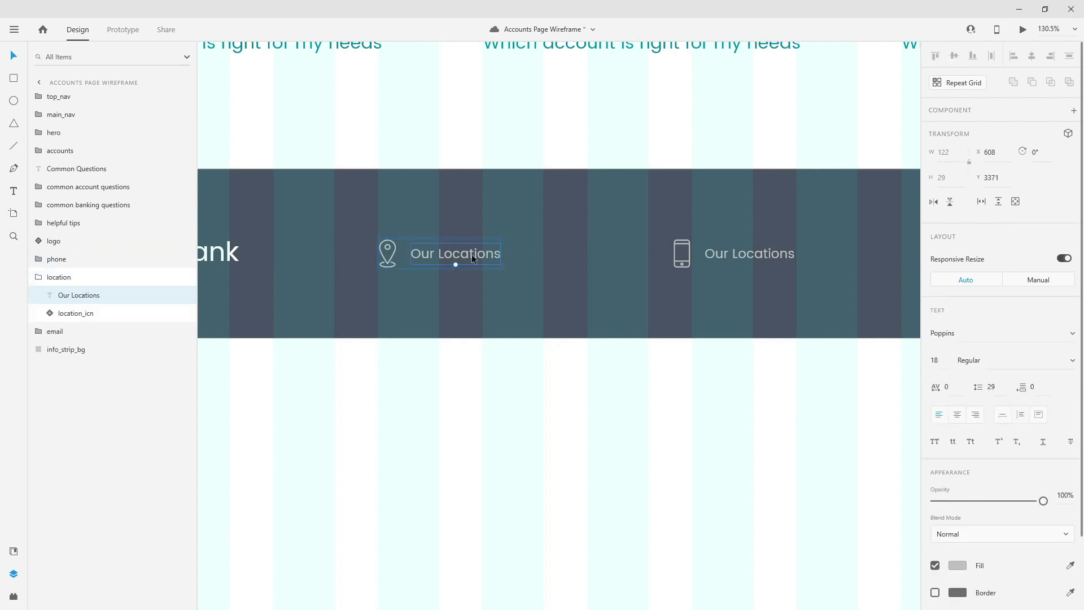
double_click(475, 254)
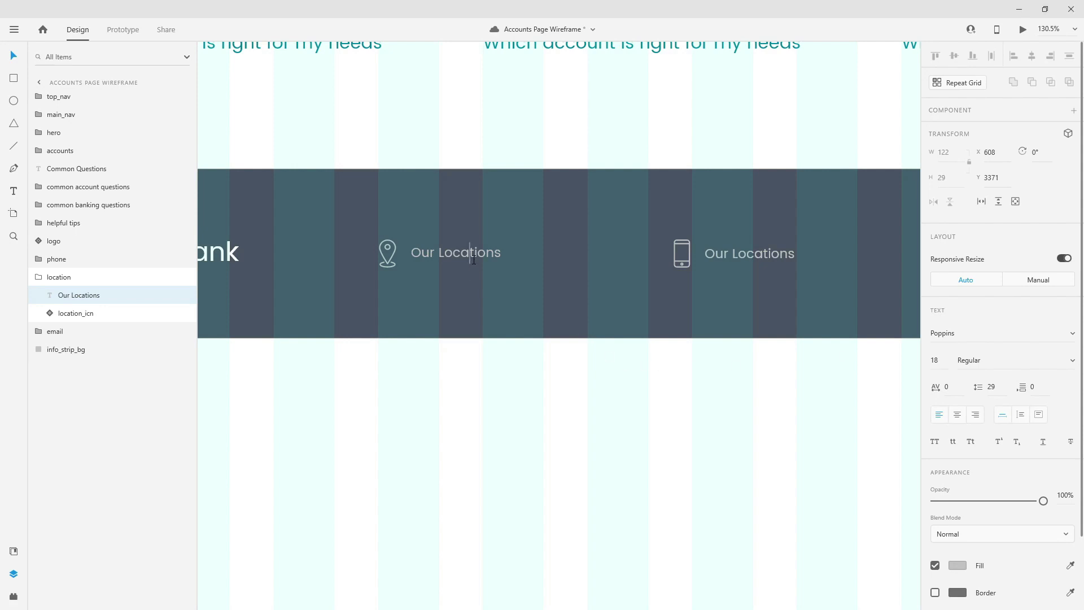
key("ctrl+a")
key("Escape")
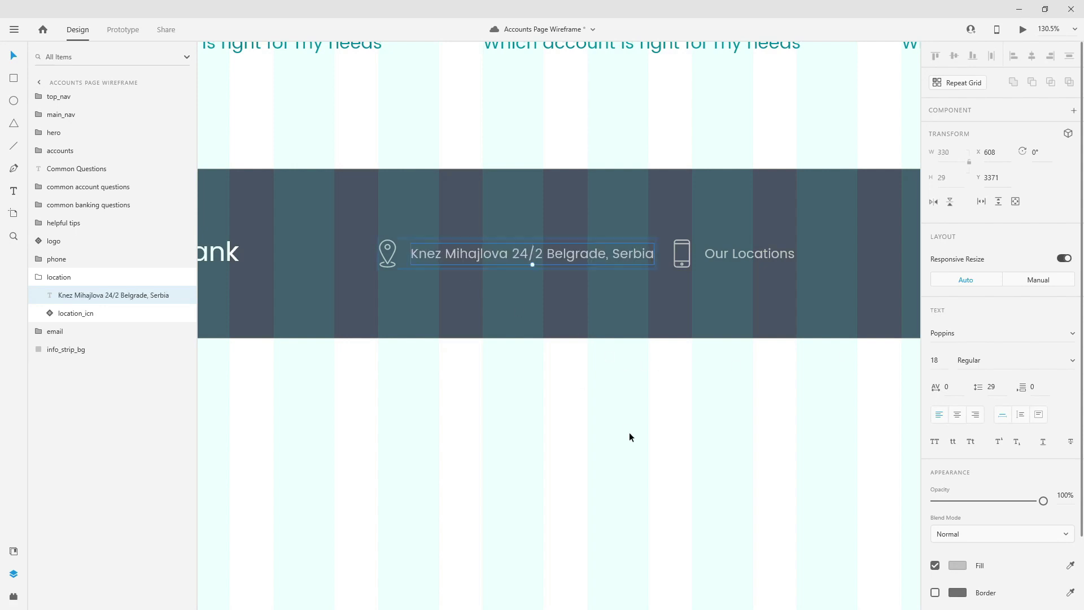
key("Escape")
- Enter the phone number into the phone label and select the phone group
double_click(770, 256)
double_click(770, 256)
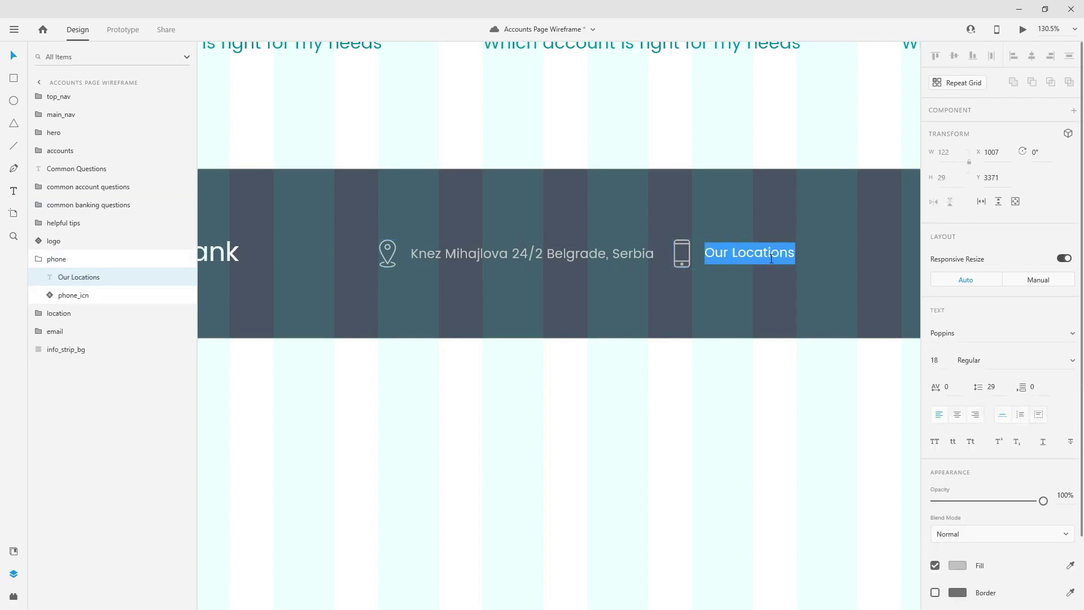
type("+123")
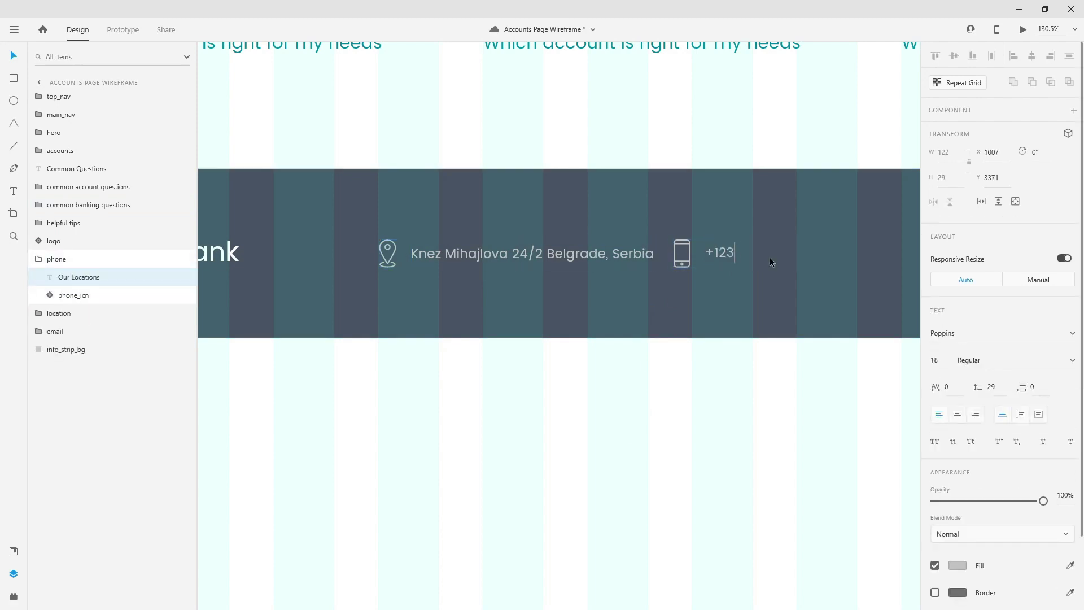
type(" 456 789")
key("Escape")
left_click(53, 259)
scroll(367, 238, "down", 3)
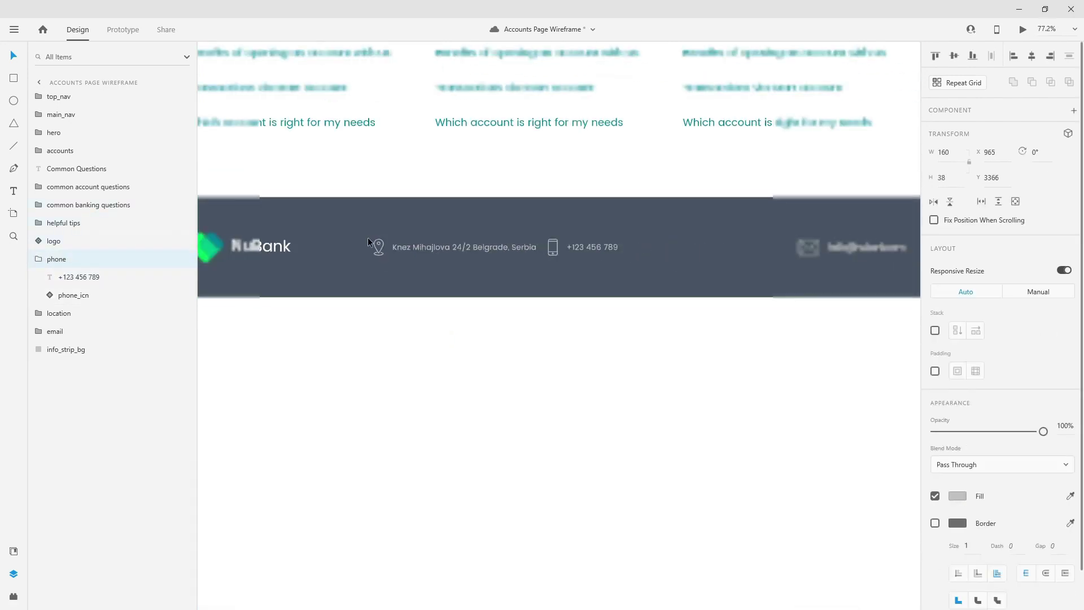
left_click(41, 258)
scroll(429, 220, "down", 3)
- Space the location, phone and email groups evenly across the footer strip
left_click_drag(519, 237, 553, 238)
left_click(479, 237, "shift")
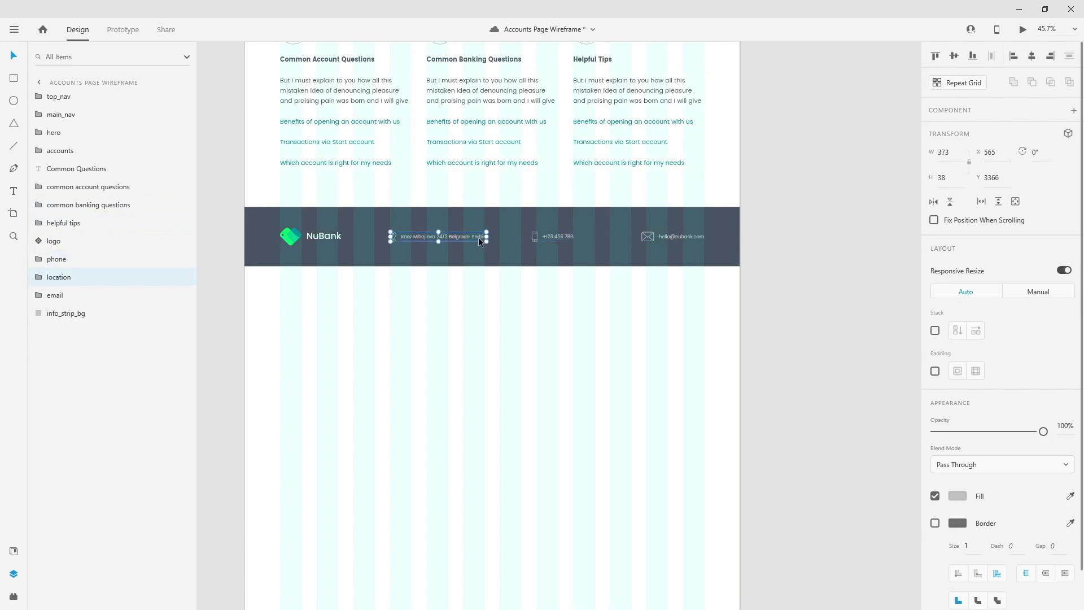
left_click(661, 236, "shift")
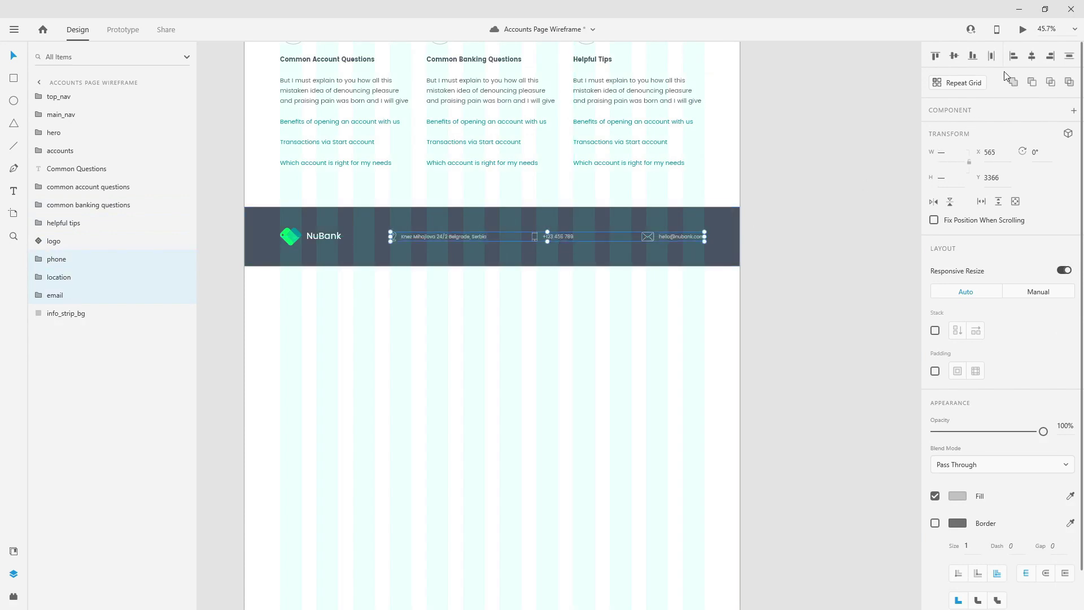
left_click(993, 56)
left_click(735, 231)
left_click(559, 236)
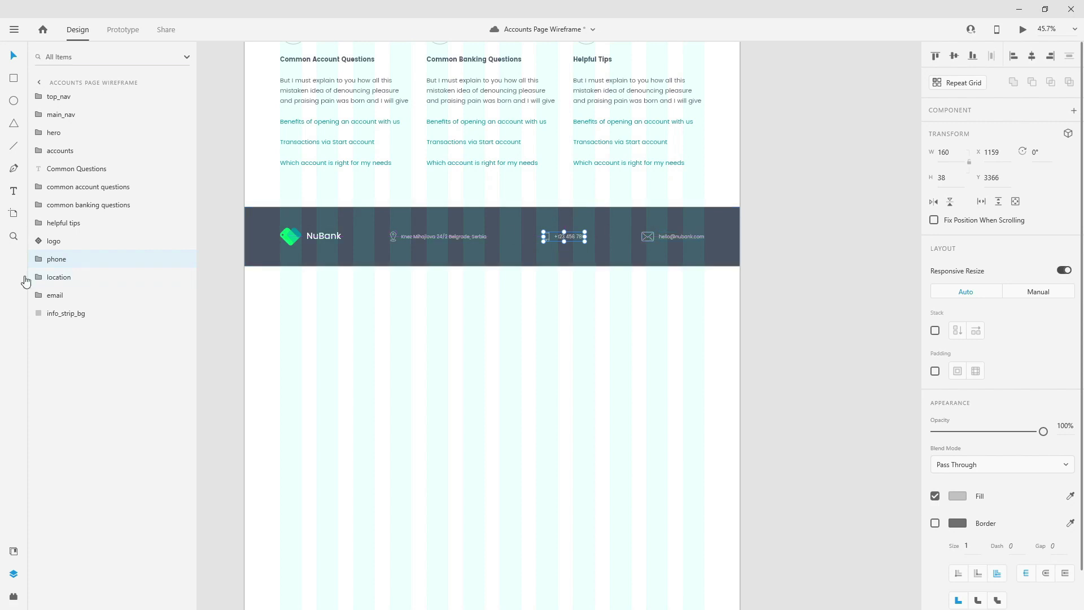
- Put location above phone, then group logo through strip background as 'info strip'
left_click_drag(73, 277, 79, 258)
left_click(70, 282)
left_click(70, 295)
left_click(73, 313)
left_click(70, 242, "shift")
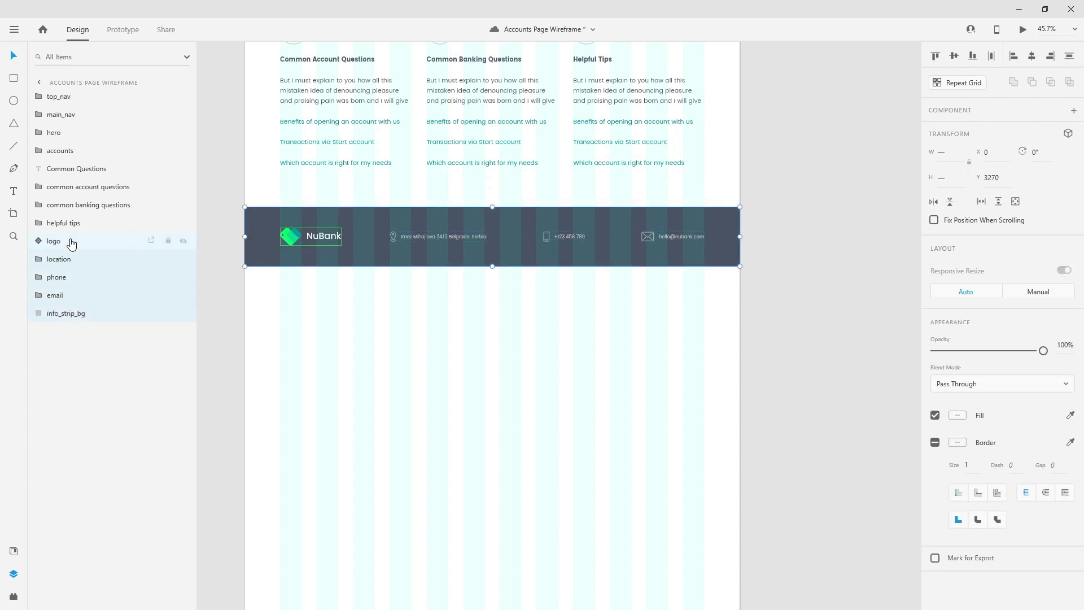
key("ctrl+g")
double_click(61, 241)
type("info_strip")
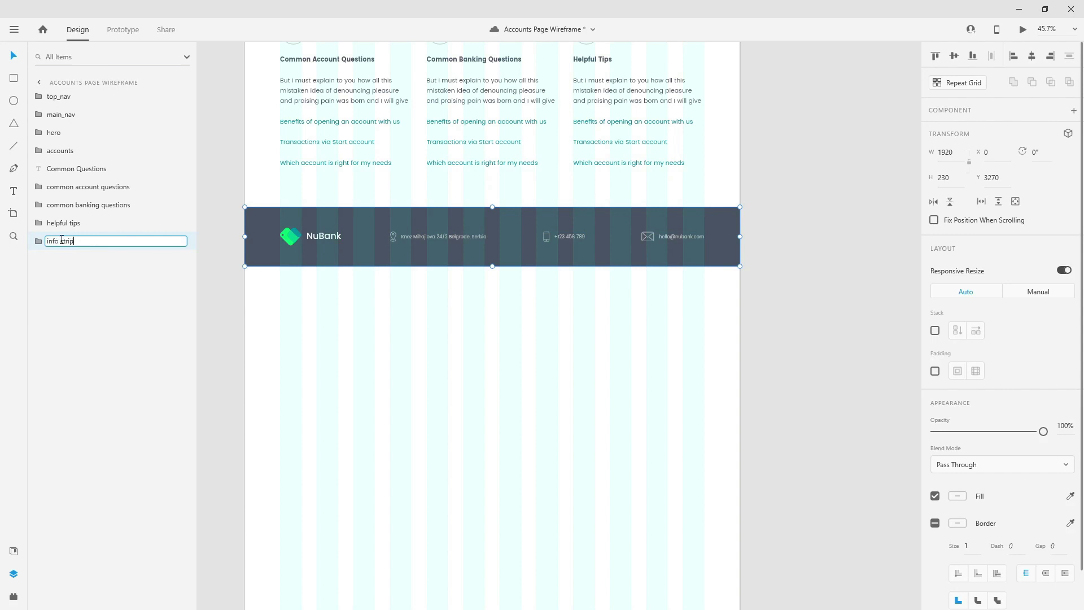
key("Return")
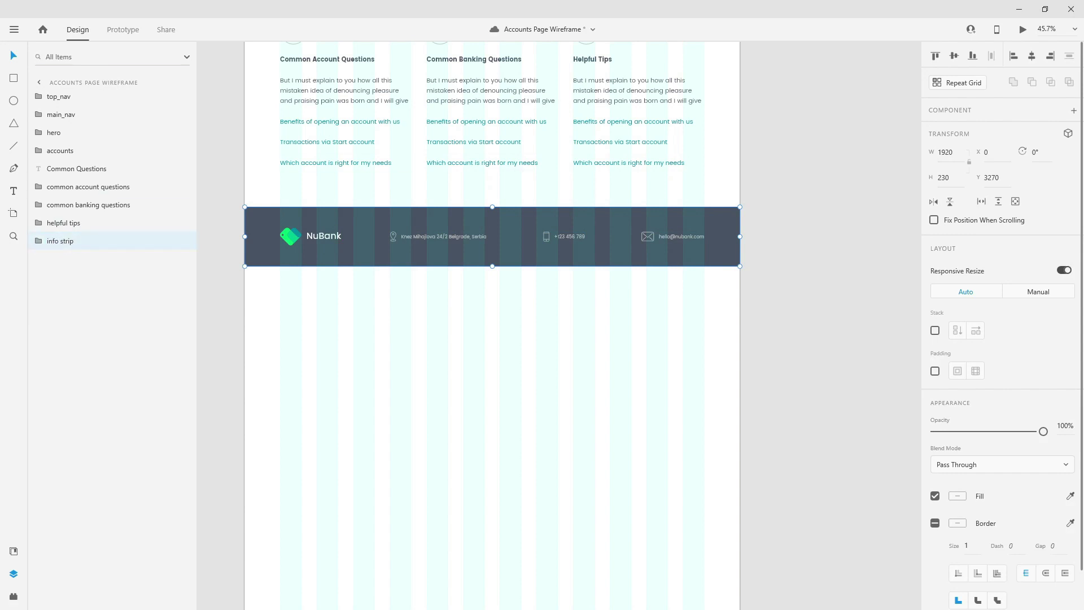
- Draw a large rectangle under the info strip, move it to the layer bottom, and name it footer_bg
left_click(13, 78)
scroll(287, 204, "down", 3)
left_click_drag(244, 213, 740, 411)
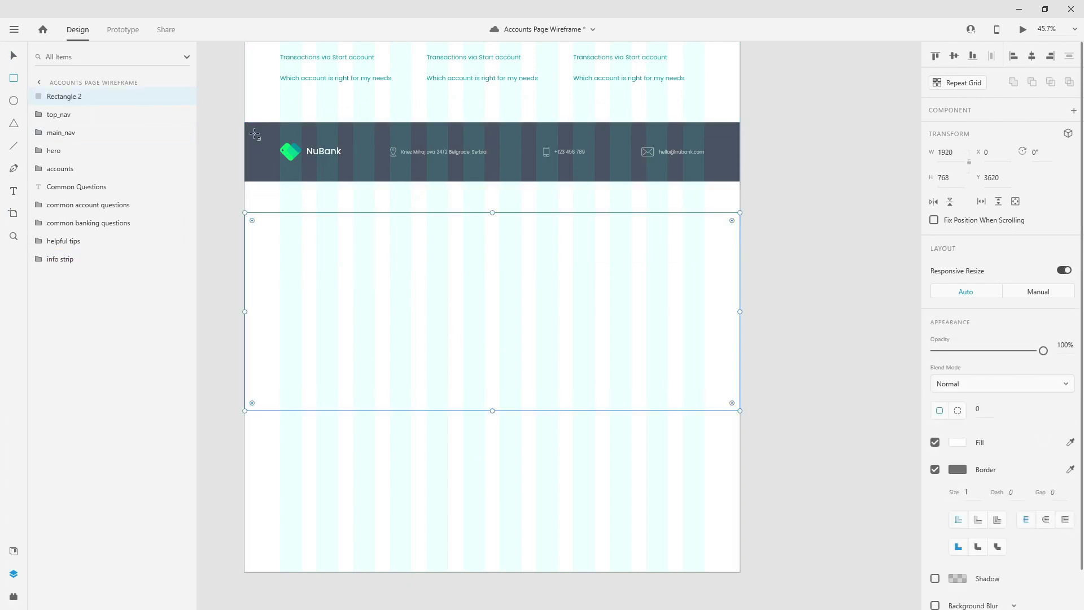
left_click_drag(76, 96, 66, 266)
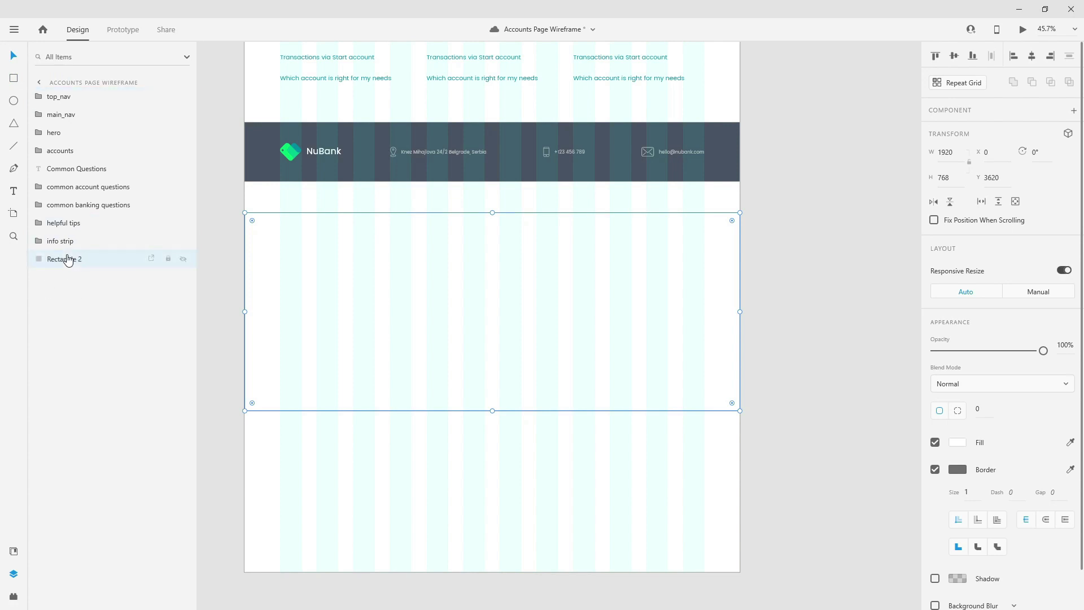
double_click(67, 260)
type("fo")
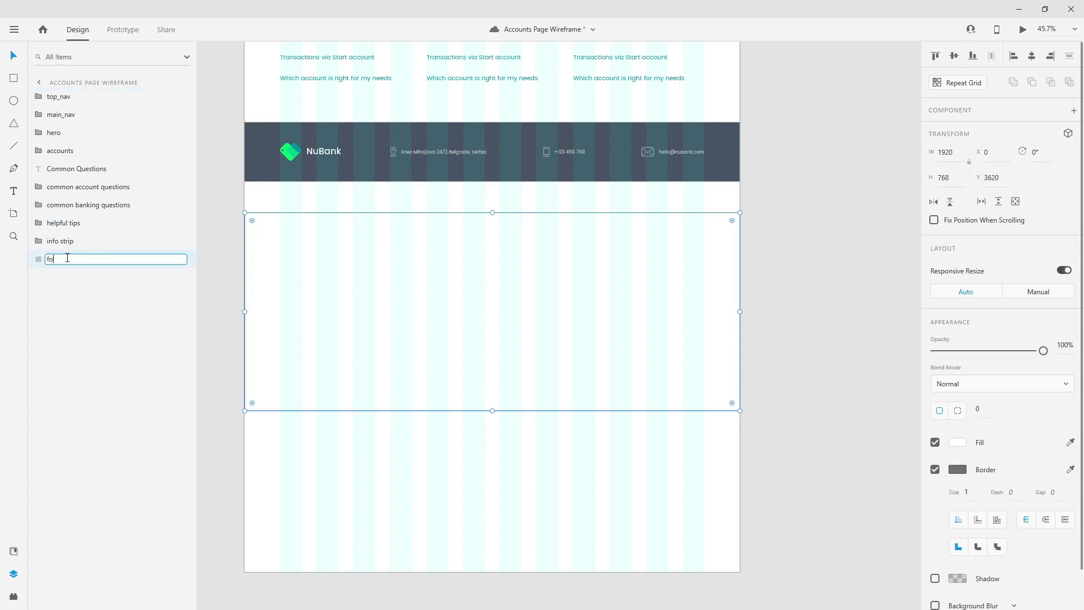
type("oter_bg")
key("Return")
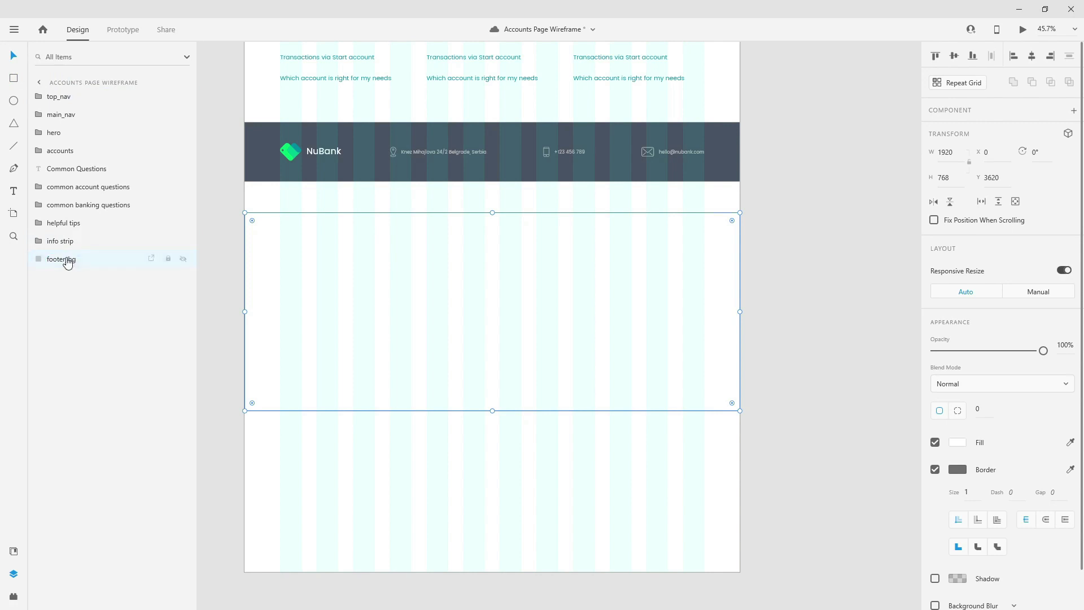
left_click_drag(571, 286, 574, 257)
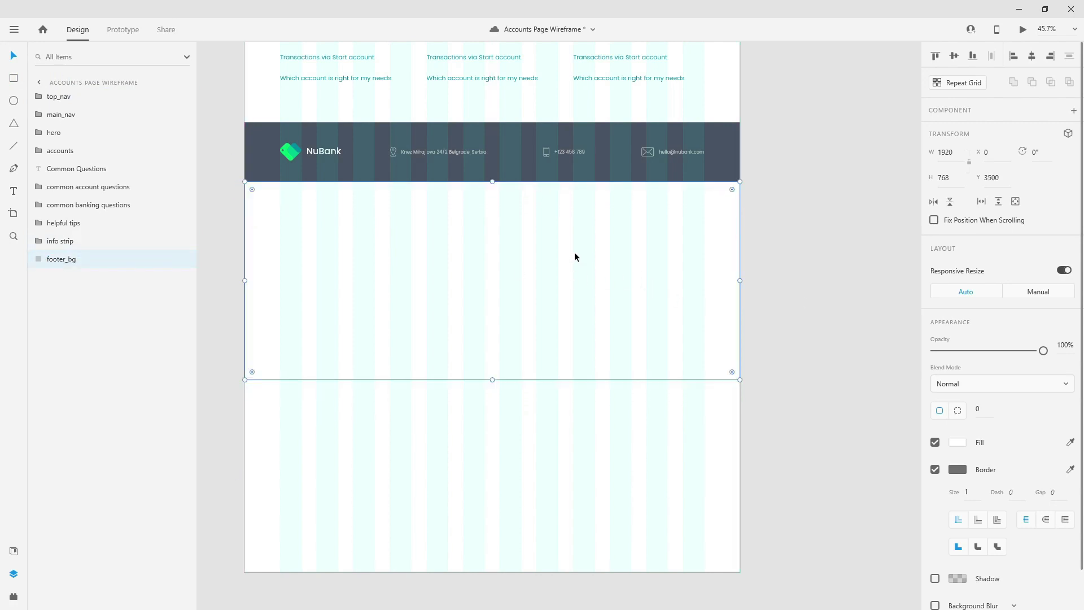
- Fill footer_bg with the dark grey swatch and remove the border
left_click(13, 551)
left_click(85, 133)
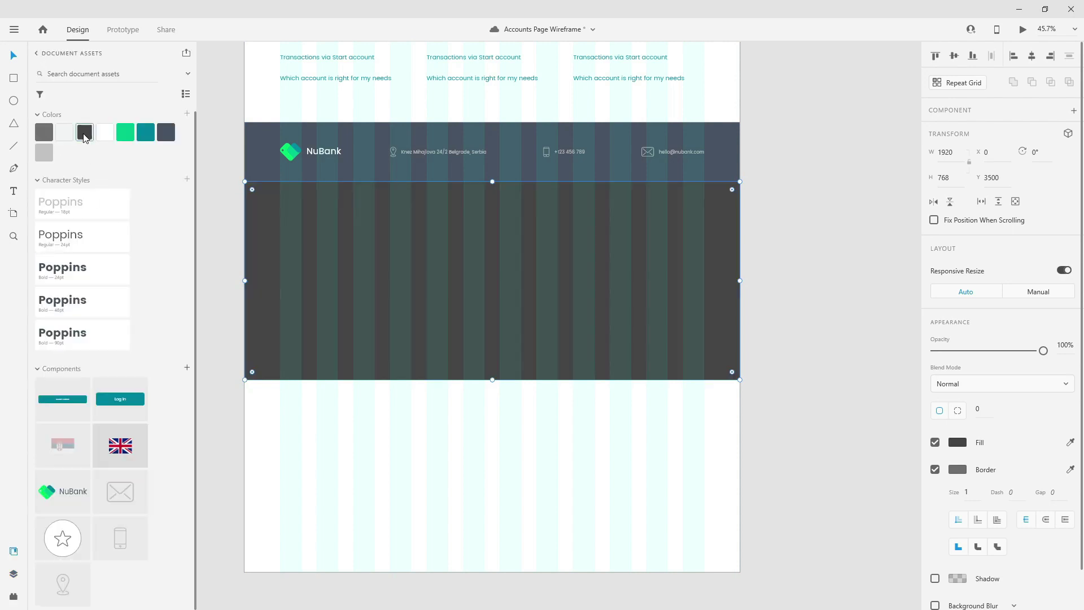
left_click(461, 442)
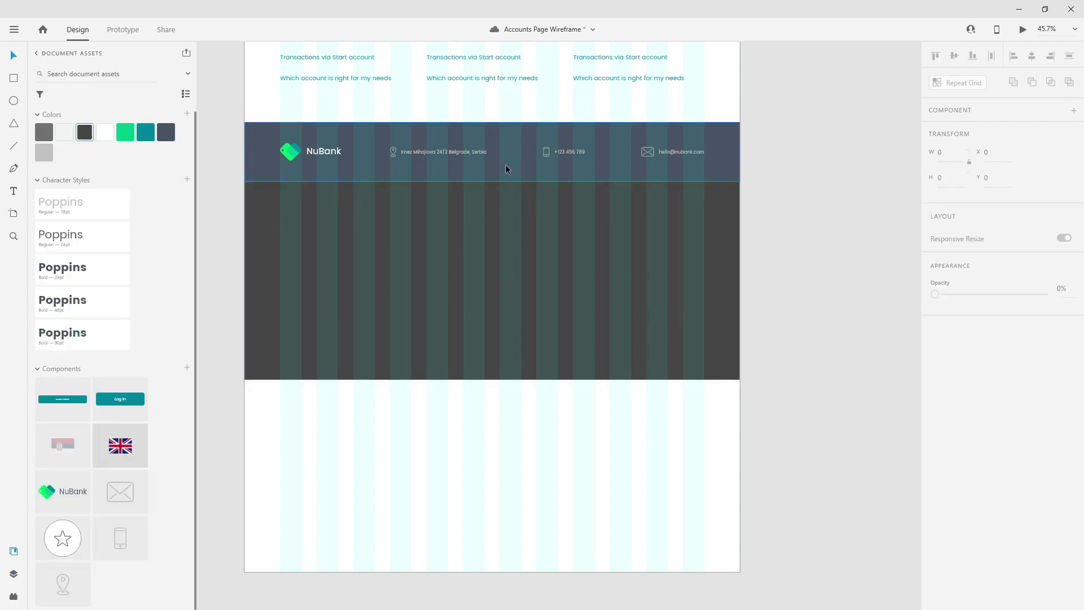
left_click(552, 233)
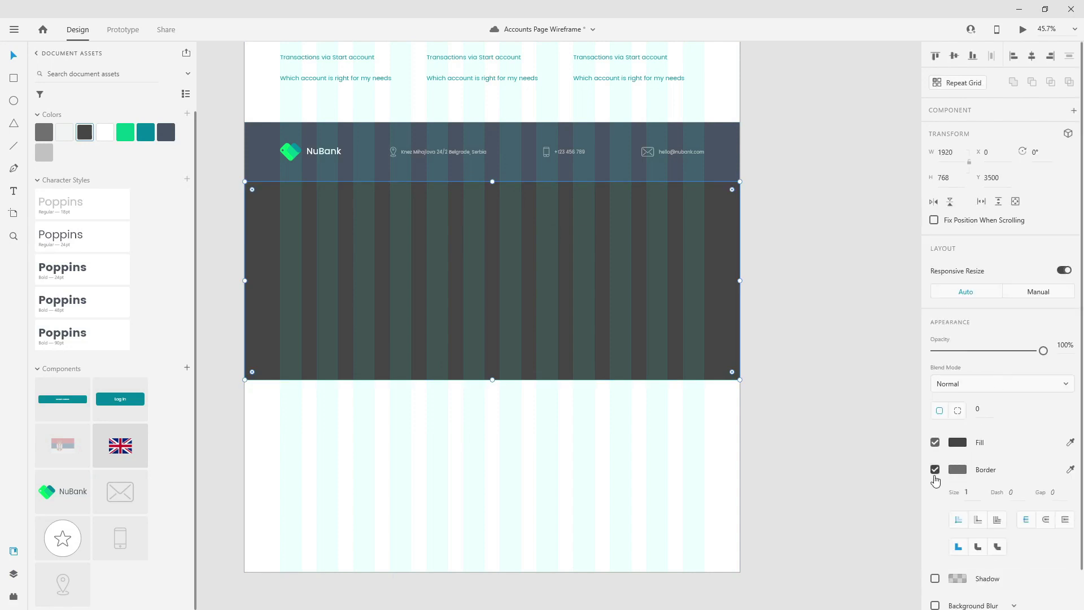
scroll(449, 195, "up", 10)
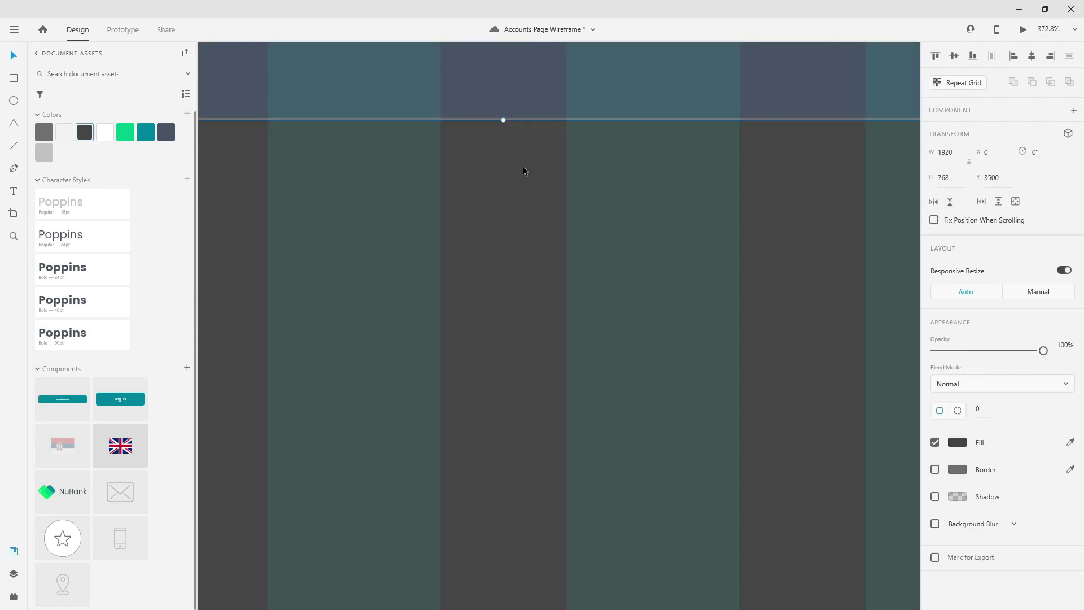
scroll(523, 166, "down", 6)
left_click(543, 122)
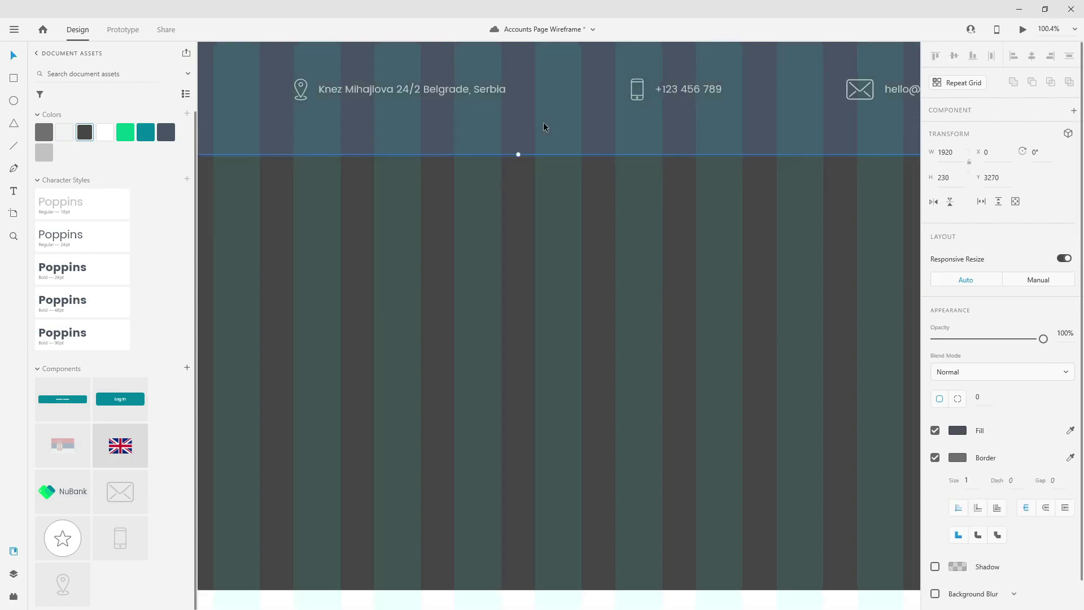
left_click(936, 458)
left_click(609, 233)
scroll(507, 148, "up", 3)
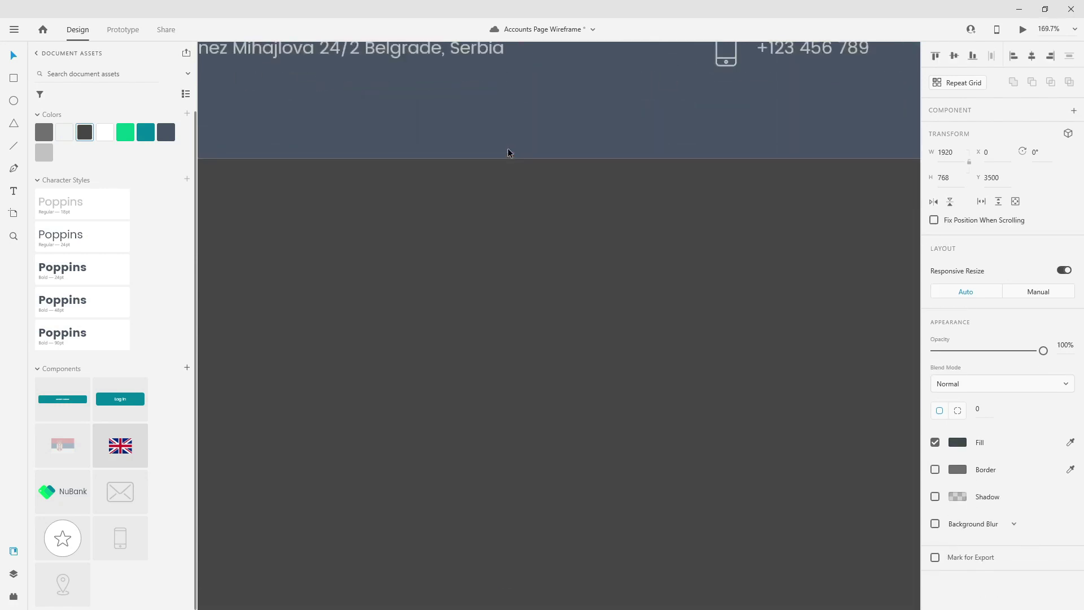
scroll(507, 148, "down", 5)
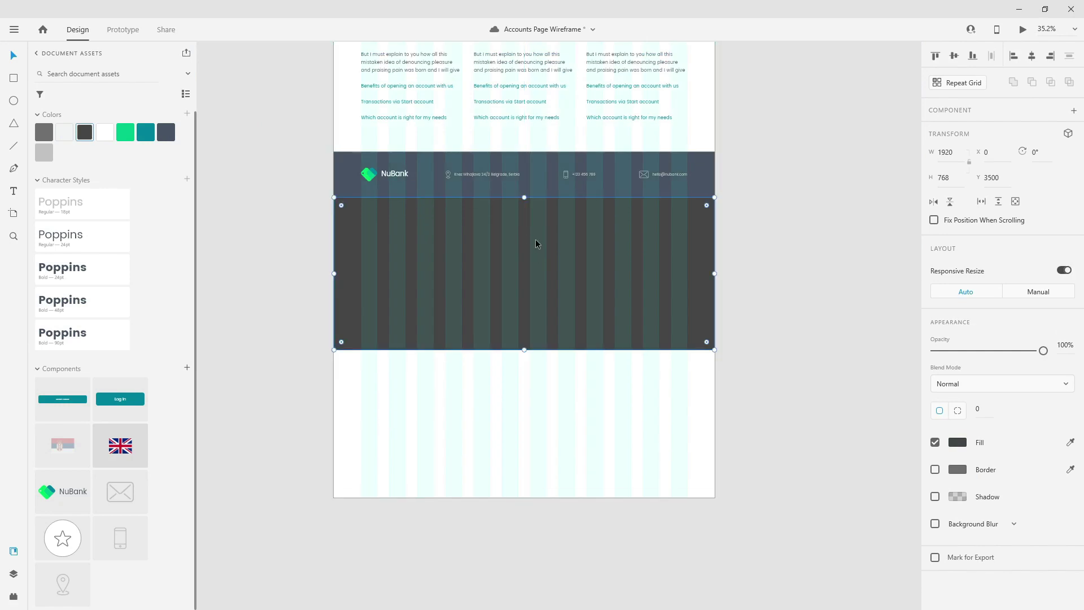
- Return to the Layers list and zoom around the hand-drawn sketch to review the footer layout
left_click(14, 574)
scroll(490, 324, "down", 3)
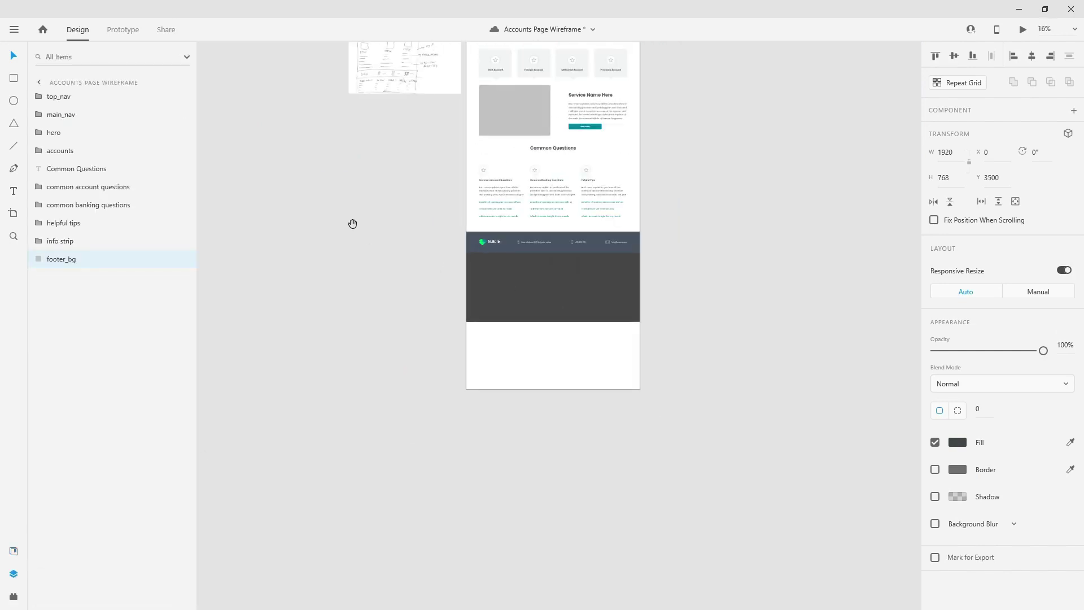
left_click_drag(351, 225, 480, 470)
scroll(501, 321, "up", 2)
scroll(502, 408, "up", 5)
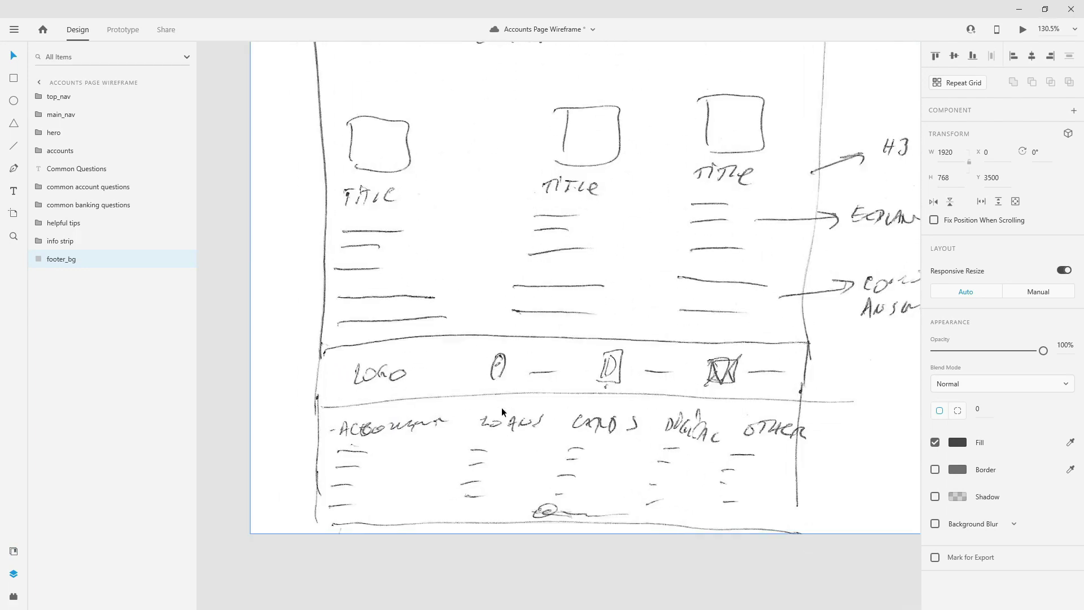
scroll(502, 408, "down", 2)
scroll(501, 407, "up", 1)
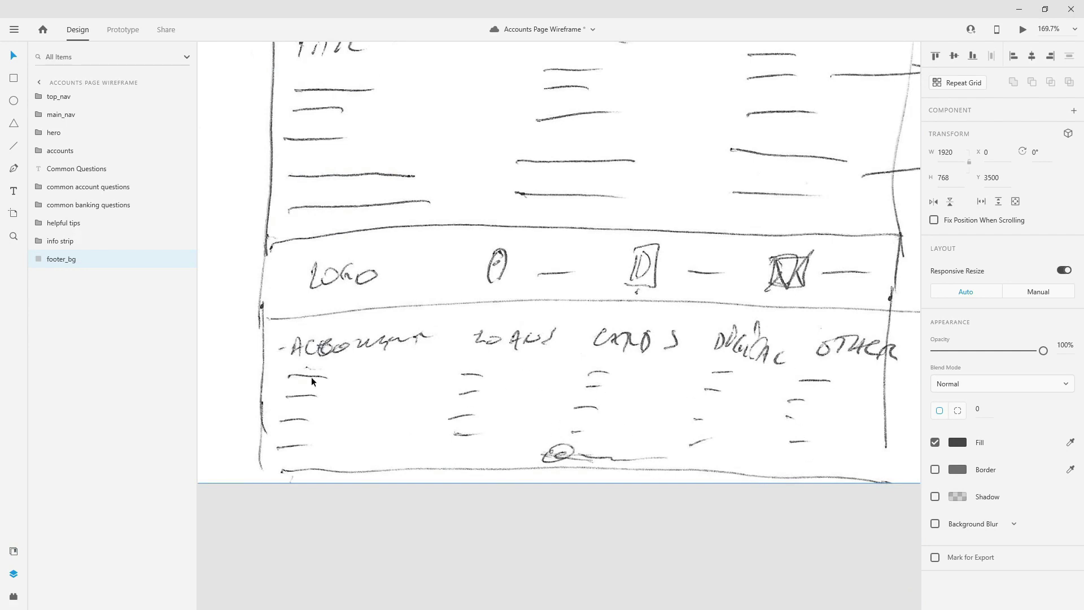
scroll(367, 303, "down", 8)
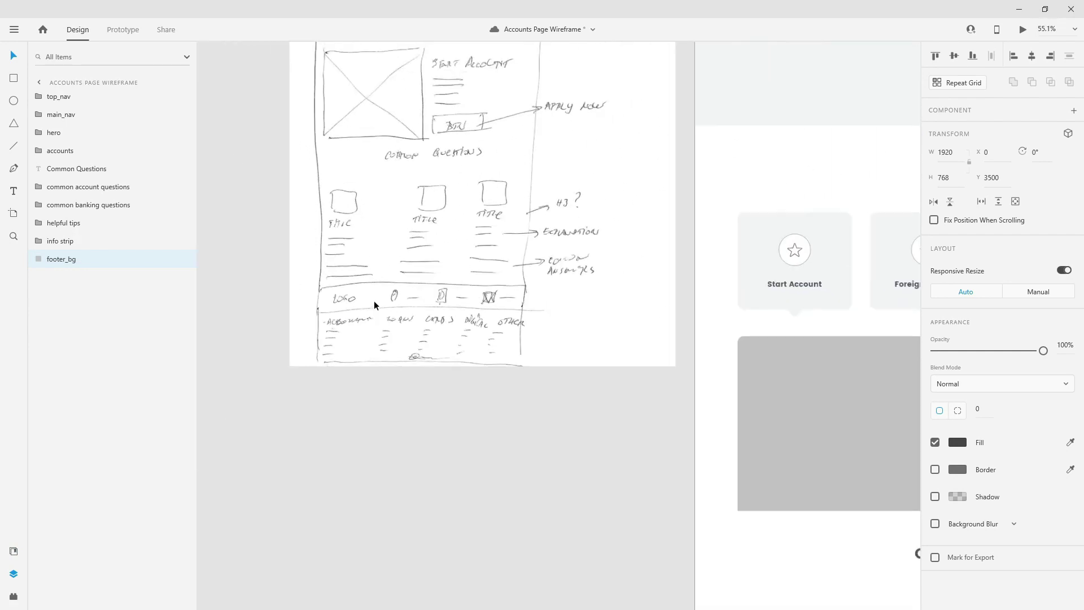
scroll(522, 341, "up", 4)
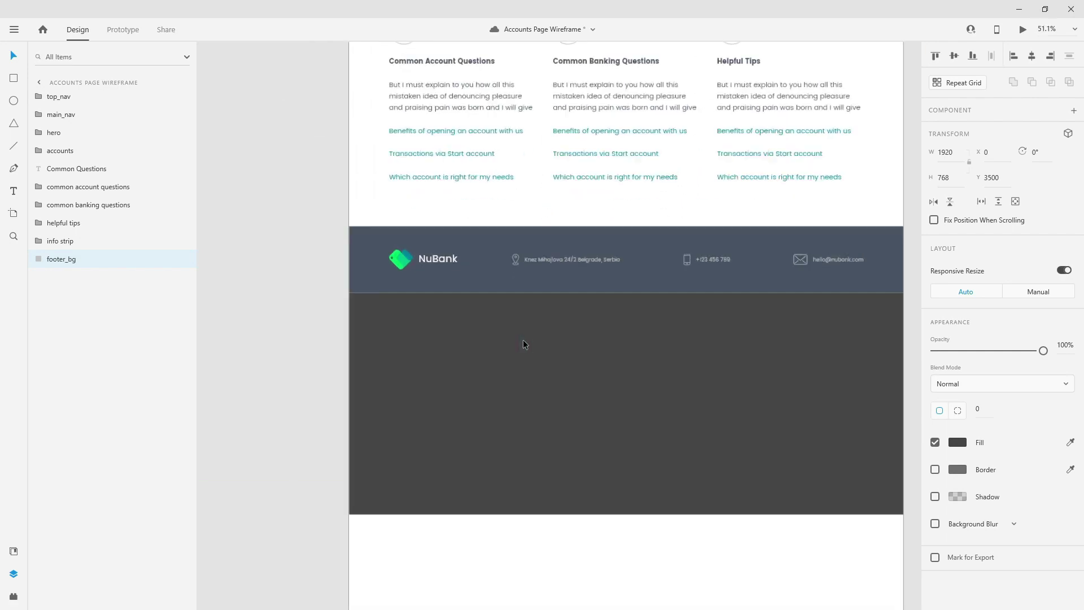
- Add an 'Accounts' text box inside the dark footer
key("t")
left_click(411, 356)
type("Accounts")
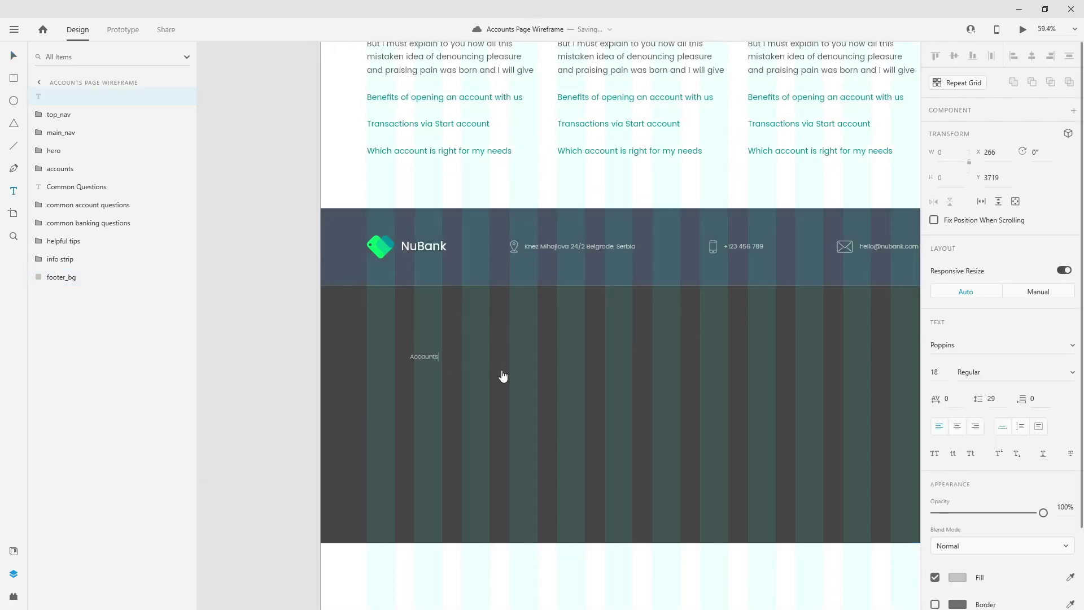
key("Escape")
- Style Accounts as white Poppins Bold 24 and place it at X 138, Y 3600
left_click(13, 551)
left_click(70, 139)
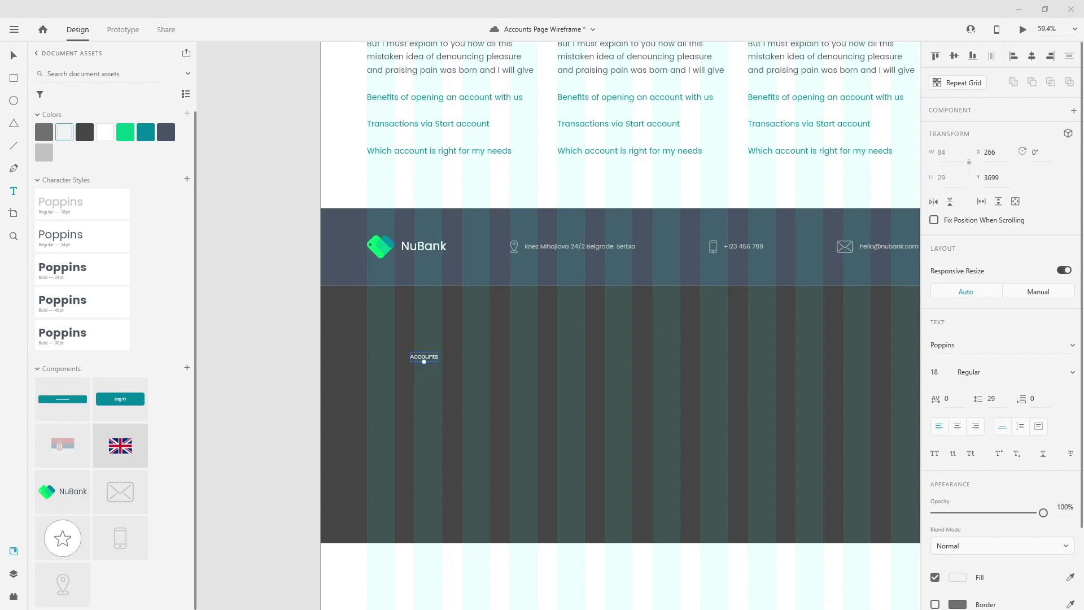
left_click(78, 272)
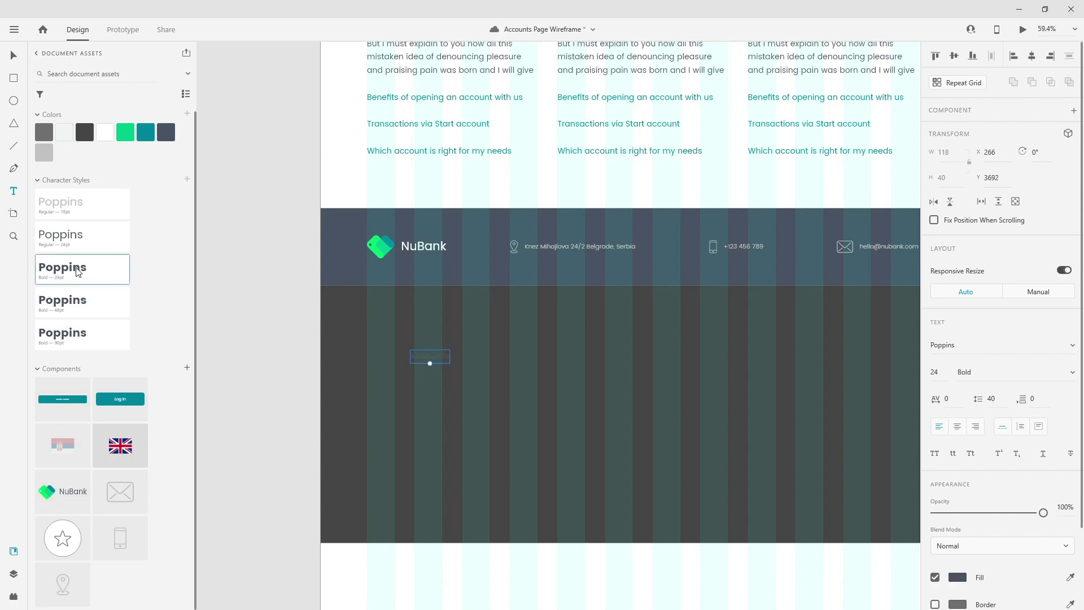
left_click(64, 136)
key("Escape")
left_click_drag(441, 359, 397, 298)
key("shift+Down")
key("shift+Down")
key("shift+Down")
key("shift+Down")
key("shift+Down")
key("shift+Down")
key("shift+Down")
key("shift+Down")
key("shift+Down")
key("shift+Down")
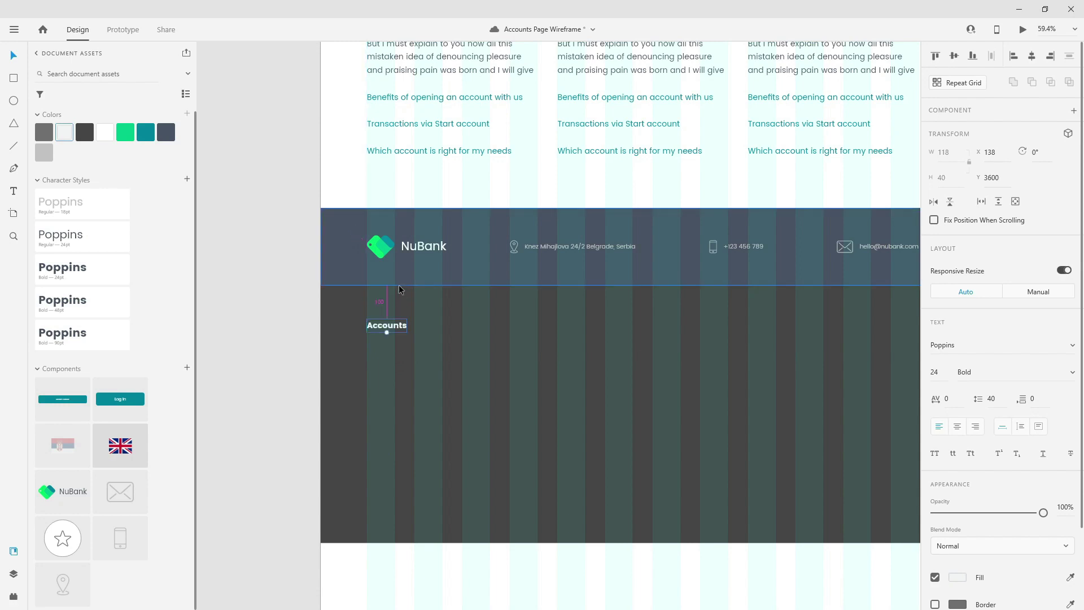
- Copy the Accounts heading into the next column and rename the copy Loans
left_click_drag(401, 325, 495, 326)
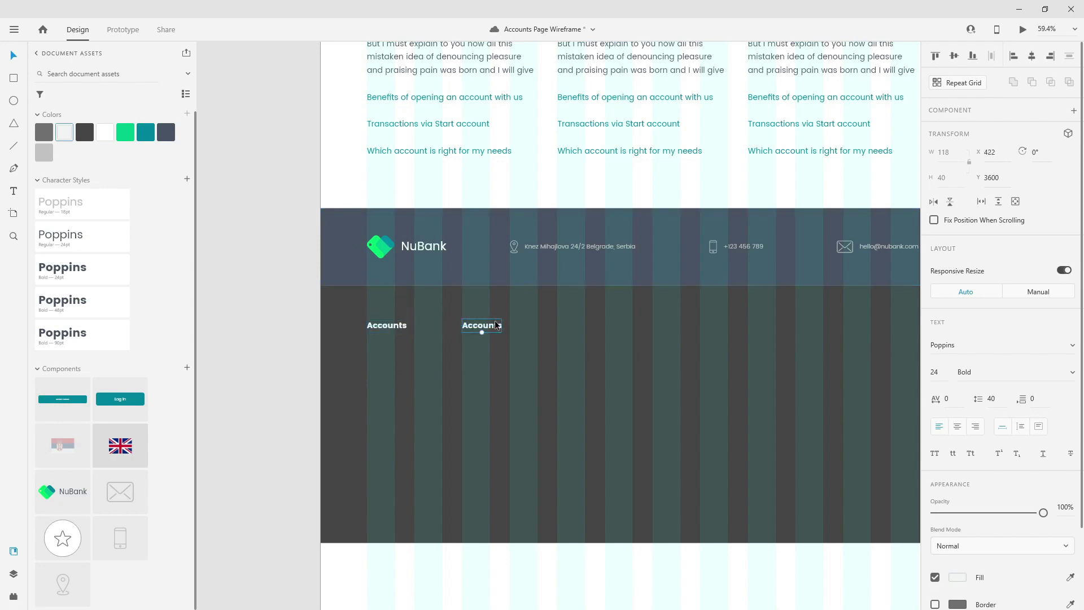
double_click(496, 325)
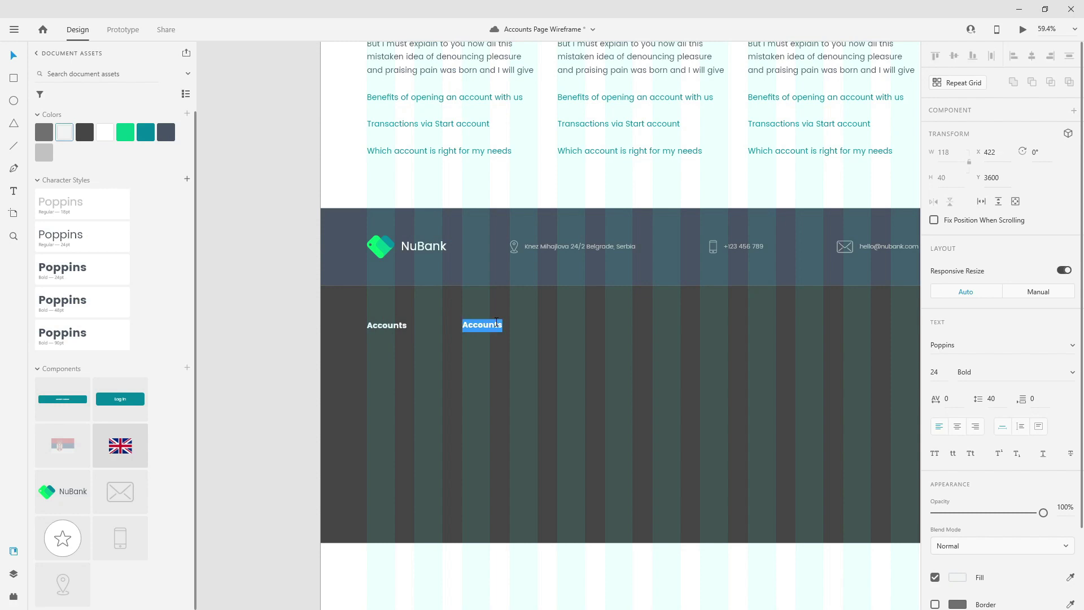
type("Loans")
key("Escape")
- Add Cards and Invest headings in the next two footer columns
left_click_drag(475, 325, 577, 326)
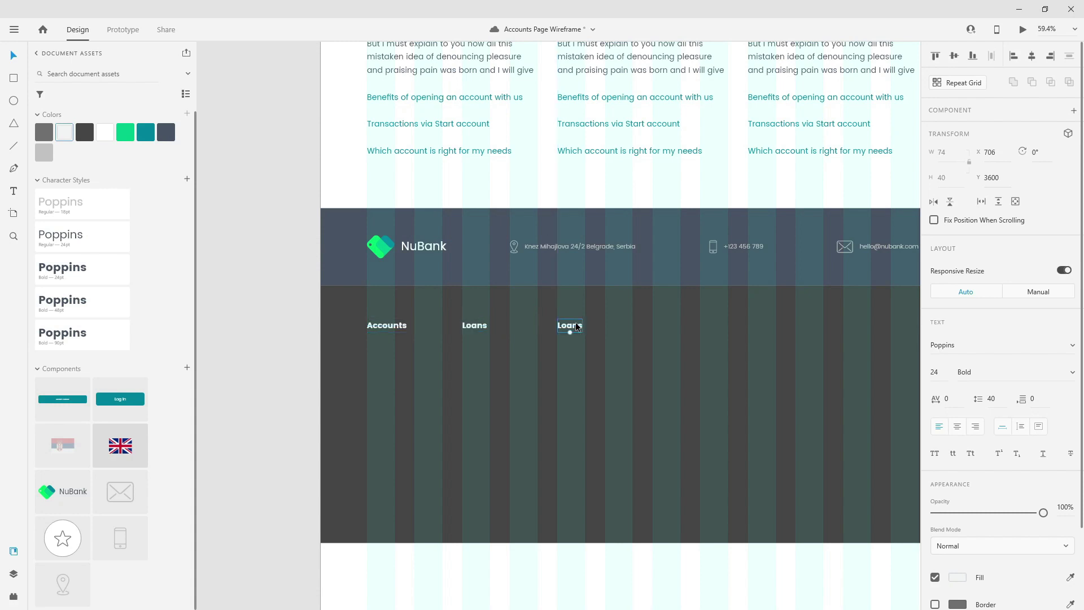
double_click(577, 326)
type("Car")
key("Escape")
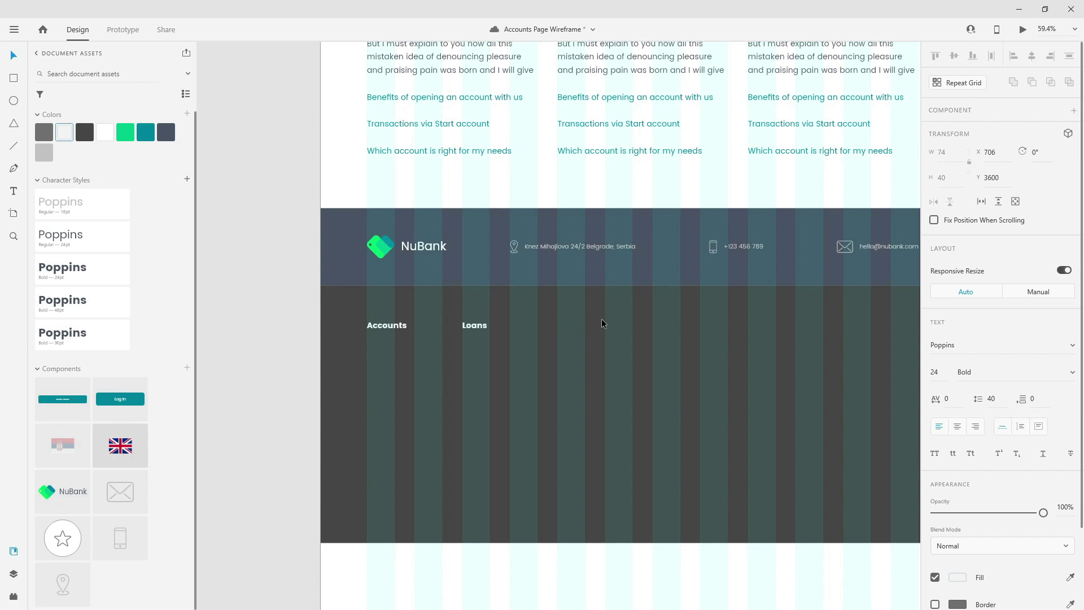
left_click_drag(569, 329, 668, 333)
double_click(669, 332)
type("Inves")
key("Escape")
- Add Digital and Other Links headings in the last two footer columns
left_click_drag(670, 329, 765, 328)
double_click(765, 326)
type("Digital")
key("Escape")
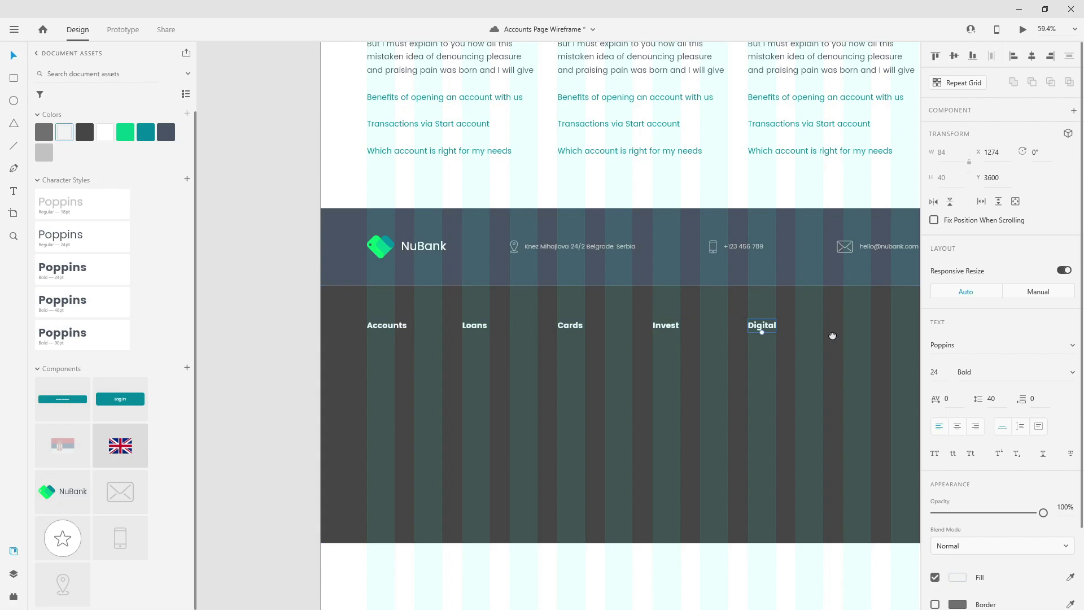
scroll(757, 332, "right", 3)
left_click_drag(669, 323, 767, 325)
double_click(768, 326)
type("Other Links")
key("Escape")
- Duplicate the Accounts heading and place the copy just below it
left_click(13, 574)
left_click(292, 323)
key("ctrl+d")
left_click_drag(299, 327, 292, 350)
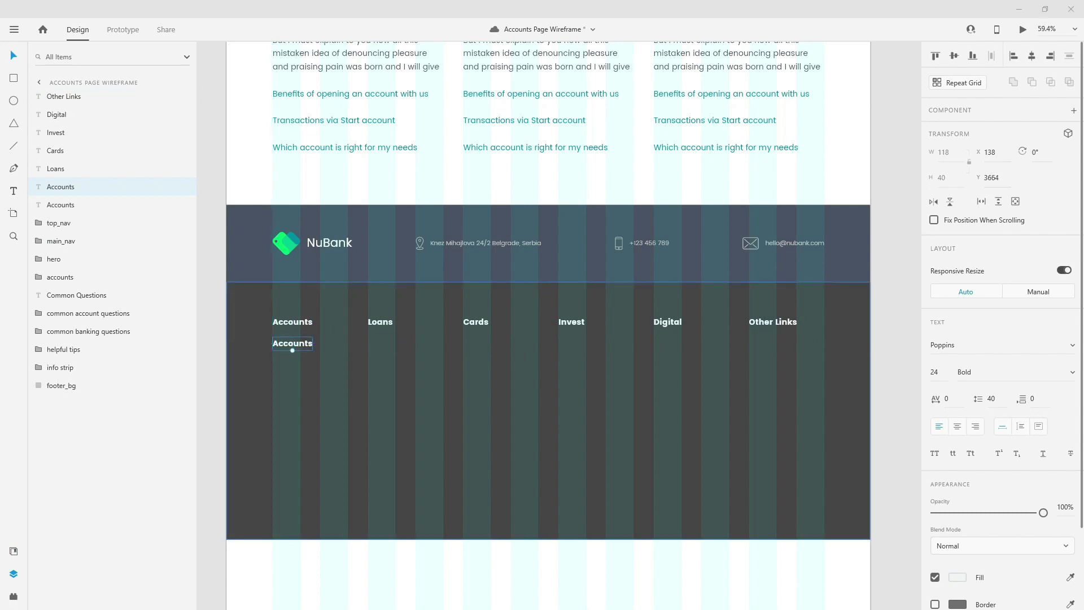
- Rename the duplicated heading to 'Accounts 1'
double_click(277, 342)
key("Right")
type("1")
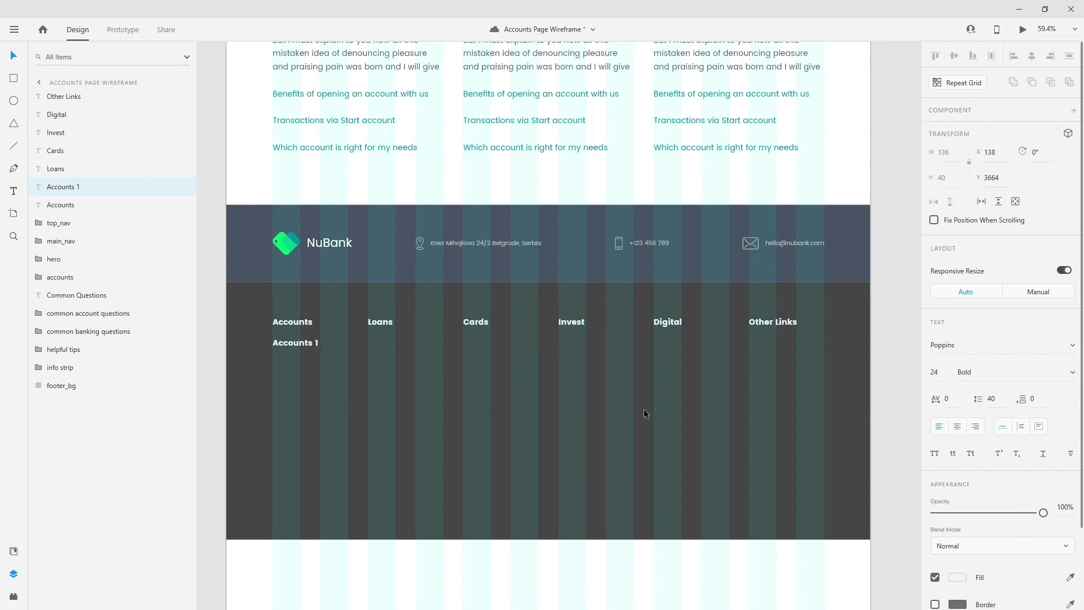
key("Escape")
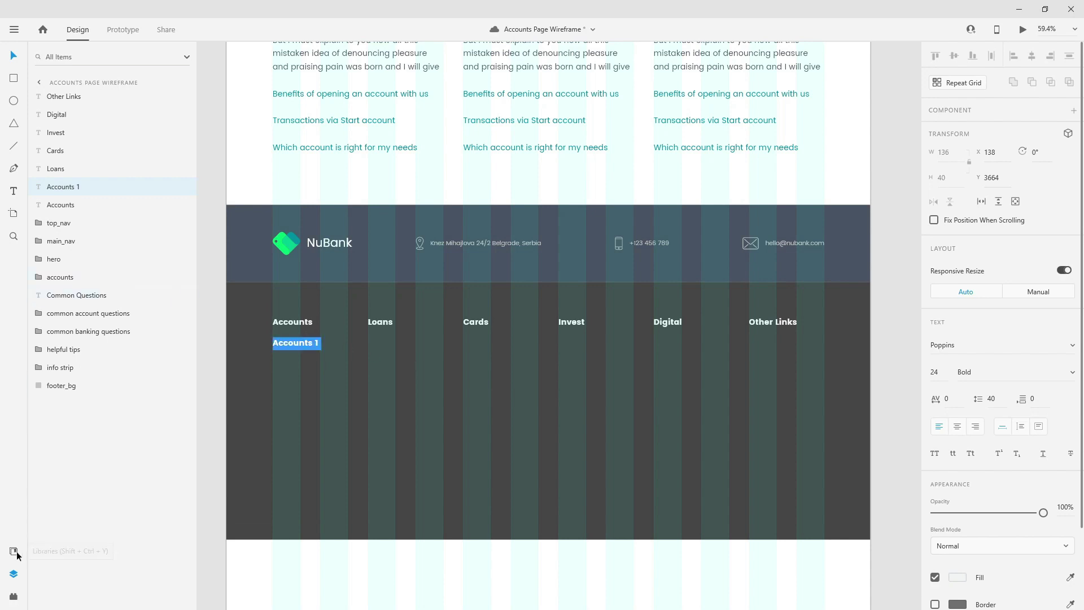
- Style 'Accounts 1' as white Poppins Regular 18, lower it, and make it a repeat grid
left_click(13, 550)
left_click(66, 216)
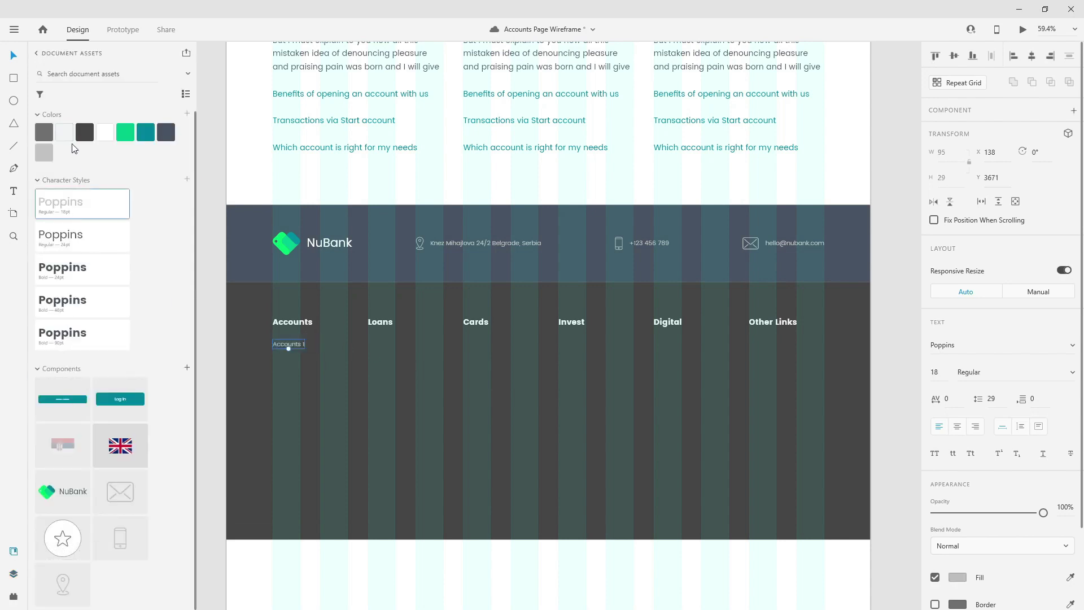
left_click(105, 133)
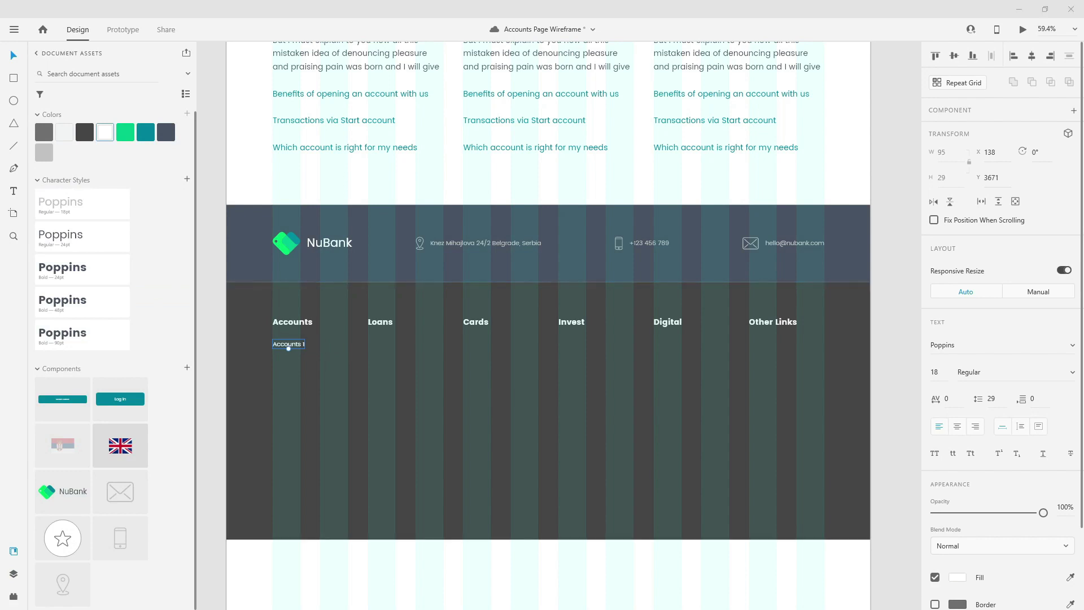
mouse_move(302, 346)
left_mouse_down()
mouse_move(288, 365)
mouse_move(290, 411)
mouse_move(294, 400)
left_mouse_up()
left_click(960, 82)
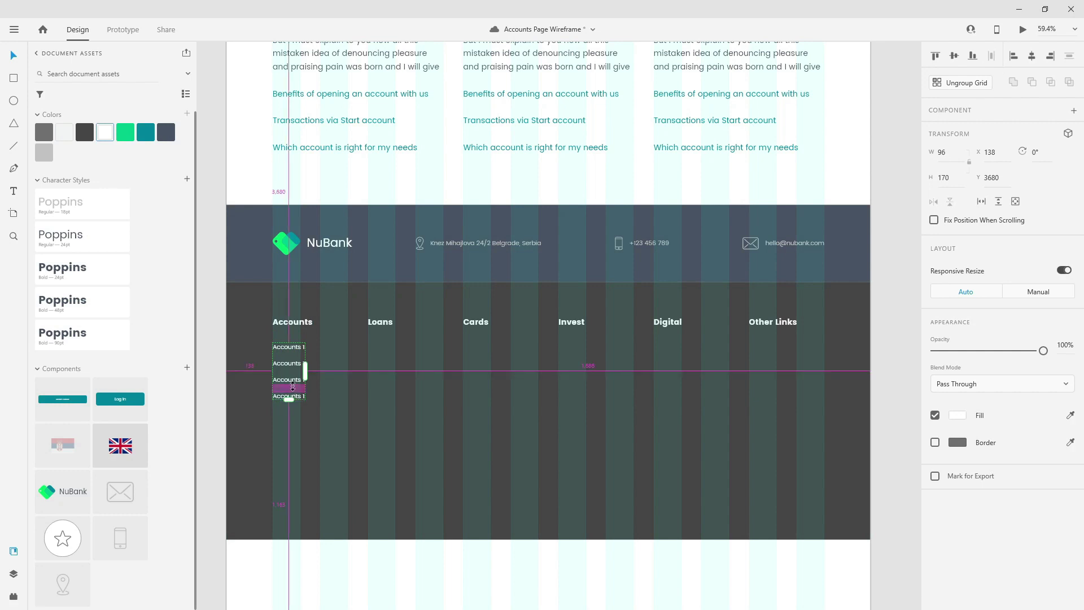
- Widen the gap between the repeated link rows and ungroup the grid
mouse_move(293, 387)
left_click_drag(293, 387, 294, 406)
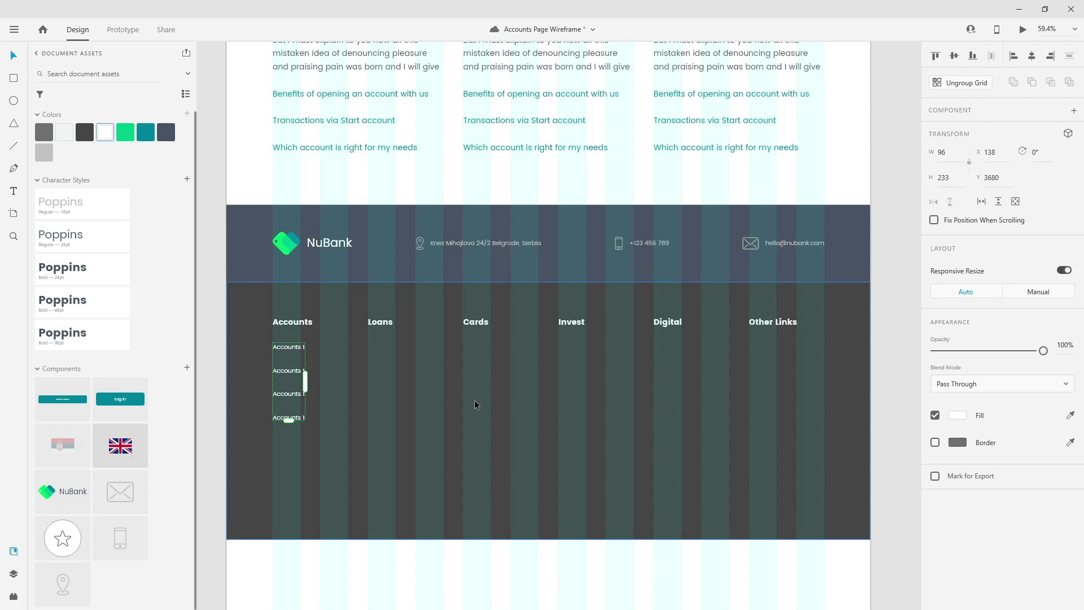
left_click(967, 82)
- Reorder the four 'Accounts 1' text layers to match their top-to-bottom order
left_click(14, 574)
left_click(82, 186)
left_click_drag(82, 185, 87, 188)
left_click_drag(77, 227, 88, 214)
left_click(85, 240)
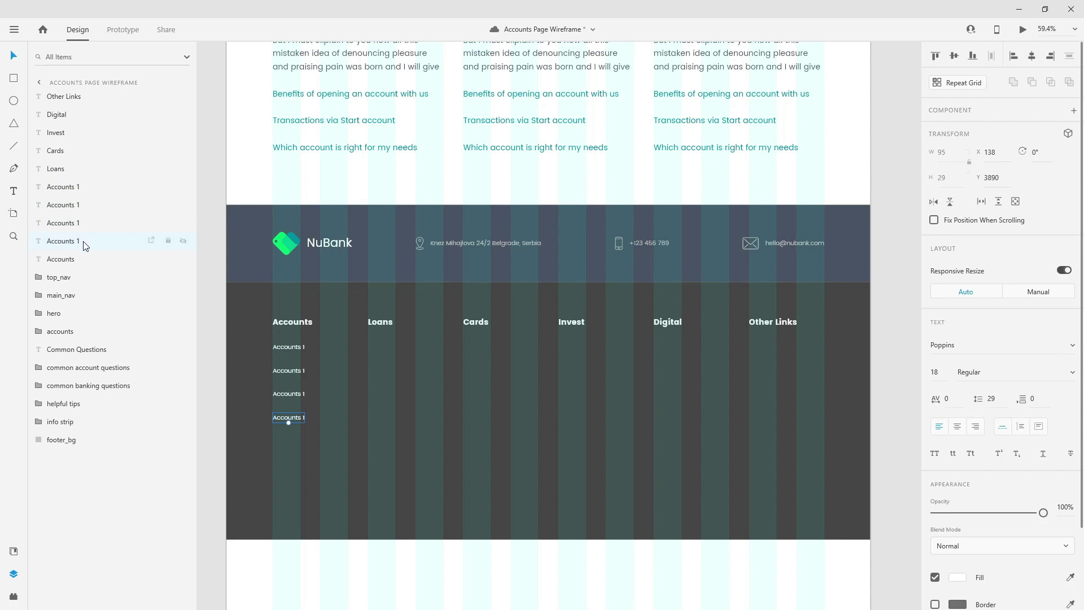
left_click(292, 353)
left_click(292, 374)
left_click(293, 397)
left_click(296, 350)
- Retype the first three links as Start Account, Foreign Account and Millennial Account
double_click(295, 348)
type("Start")
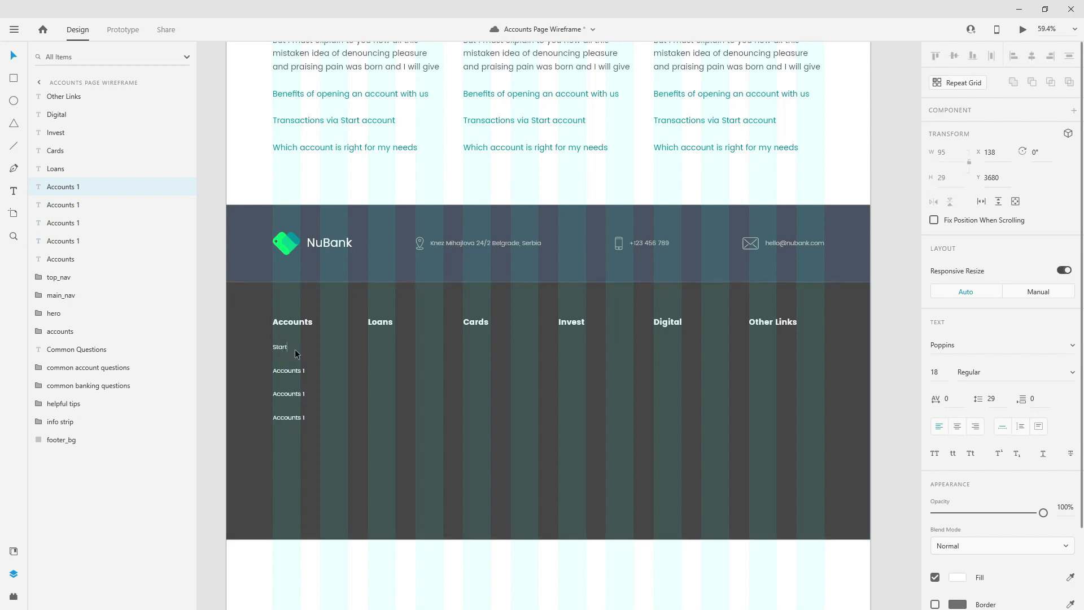
type(" Account")
double_click(297, 370)
type("F")
left_click(288, 395)
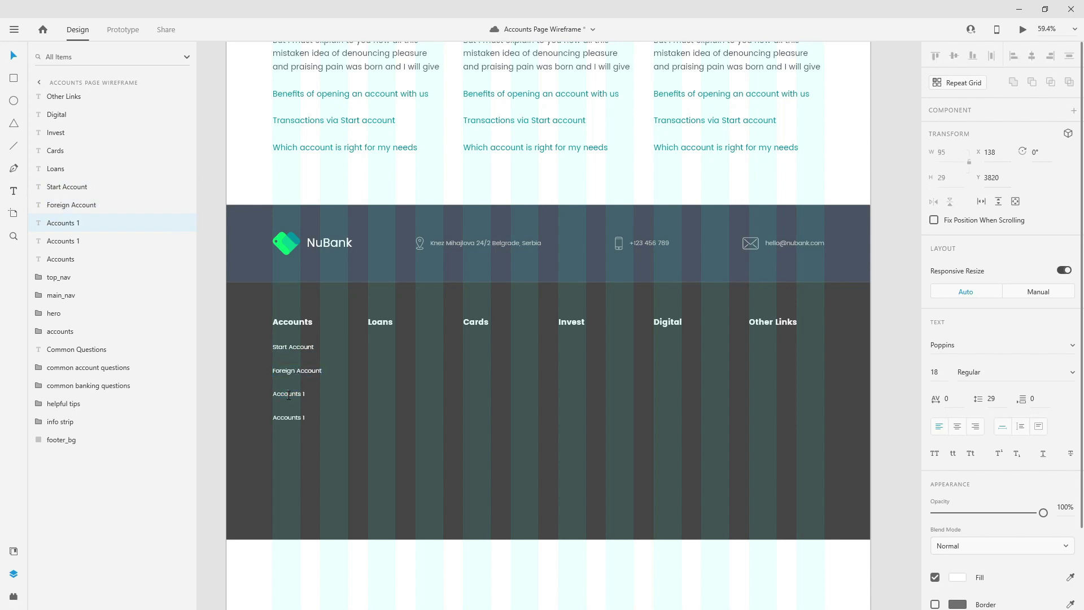
double_click(288, 394)
type("Millennial")
- Retype the fourth link as Premium Account and drag a copy toward the footer bottom
left_click(289, 417)
double_click(292, 418)
type("Premium")
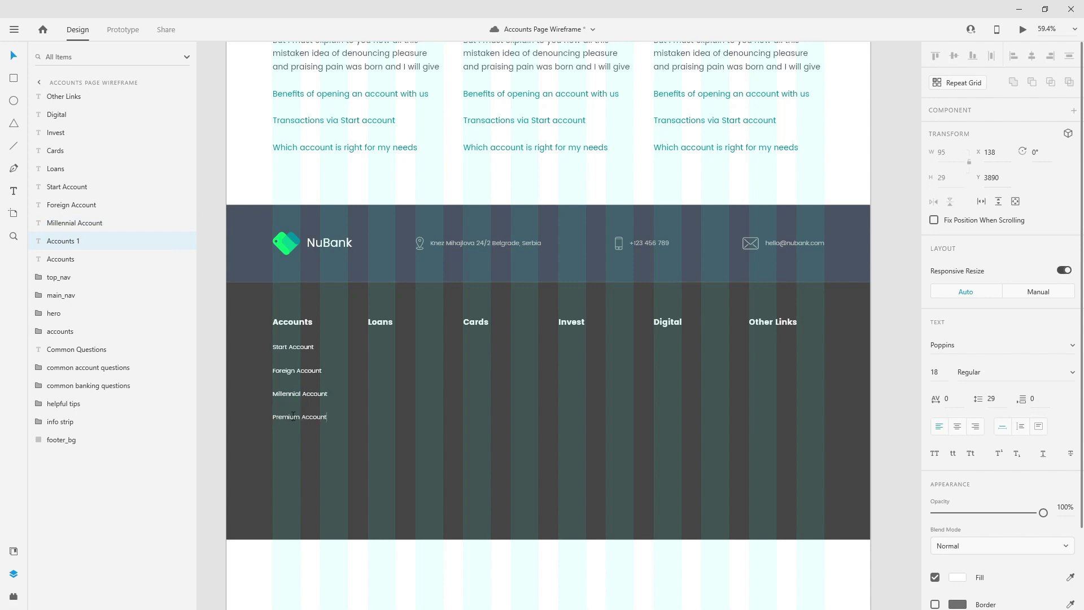
key("Escape")
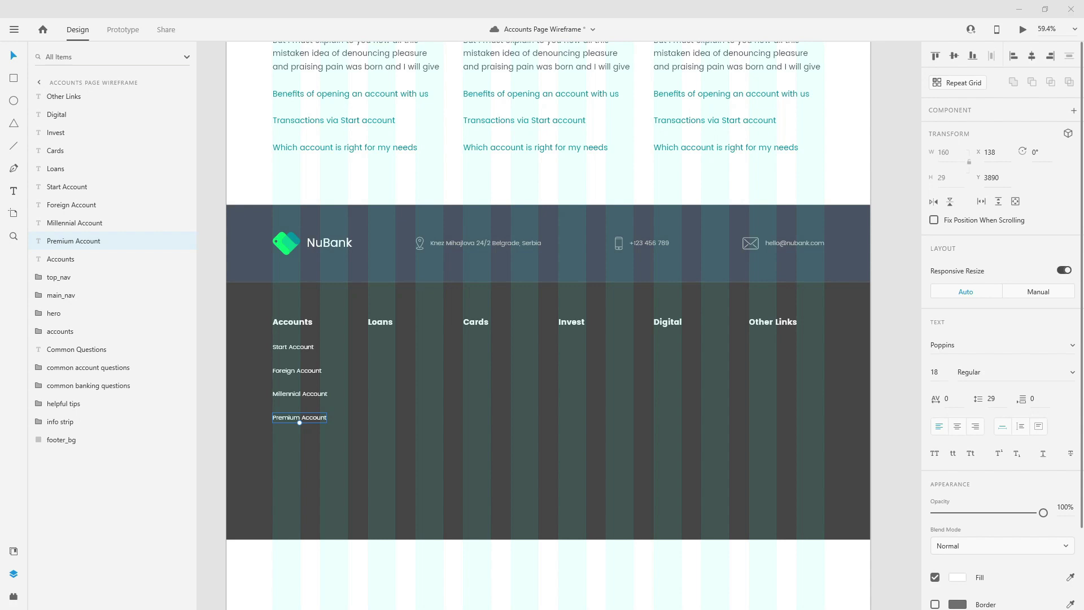
left_click_drag(319, 421, 569, 546)
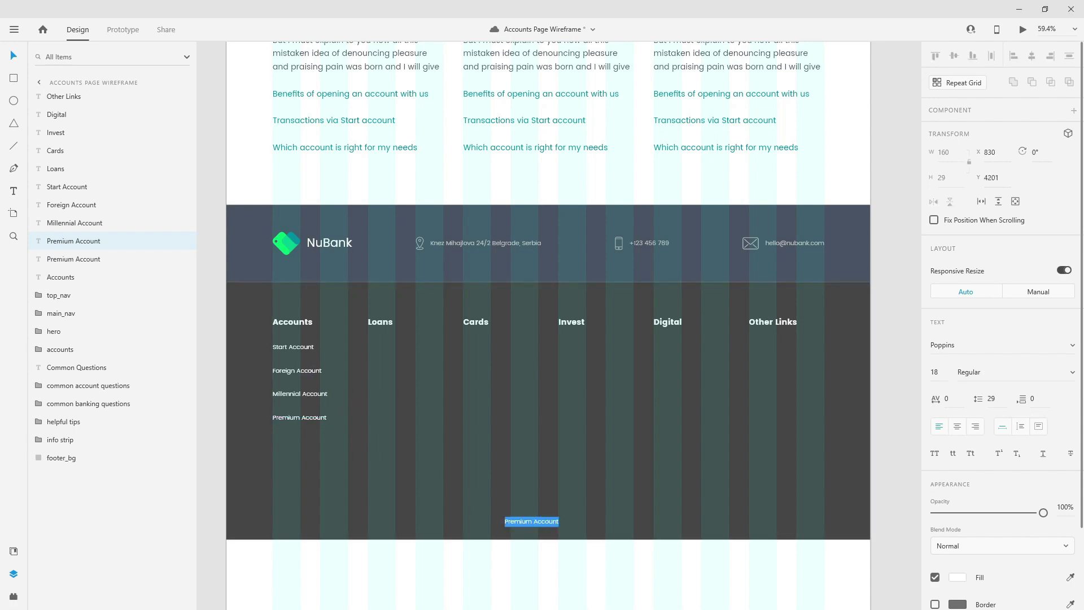
- Replace the copied text with '© NuBank Limited 2021' and move it up below the links
double_click(542, 520)
key("ctrl+a")
key("ctrl+v")
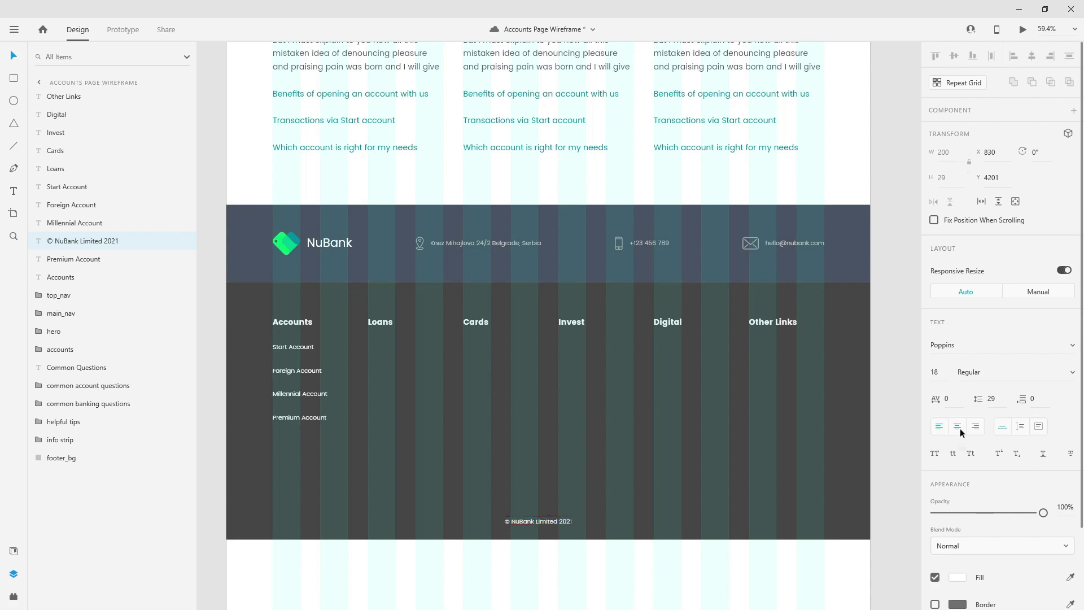
key("Escape")
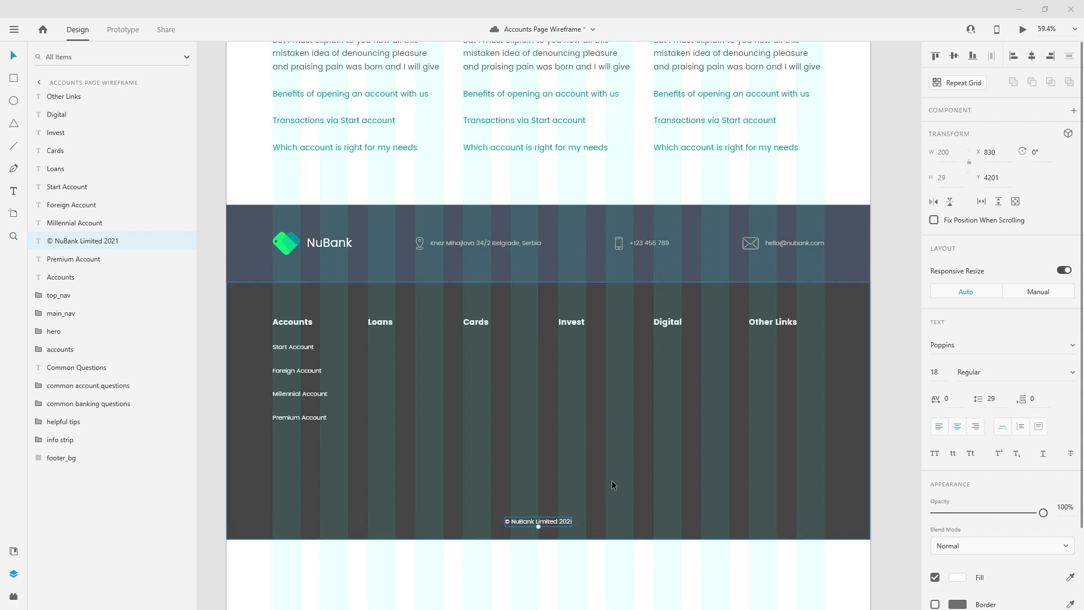
left_click_drag(563, 517, 563, 515)
left_click_drag(548, 453, 559, 449)
- Shorten the footer background rectangle and nudge the copyright line into place
left_click(571, 322)
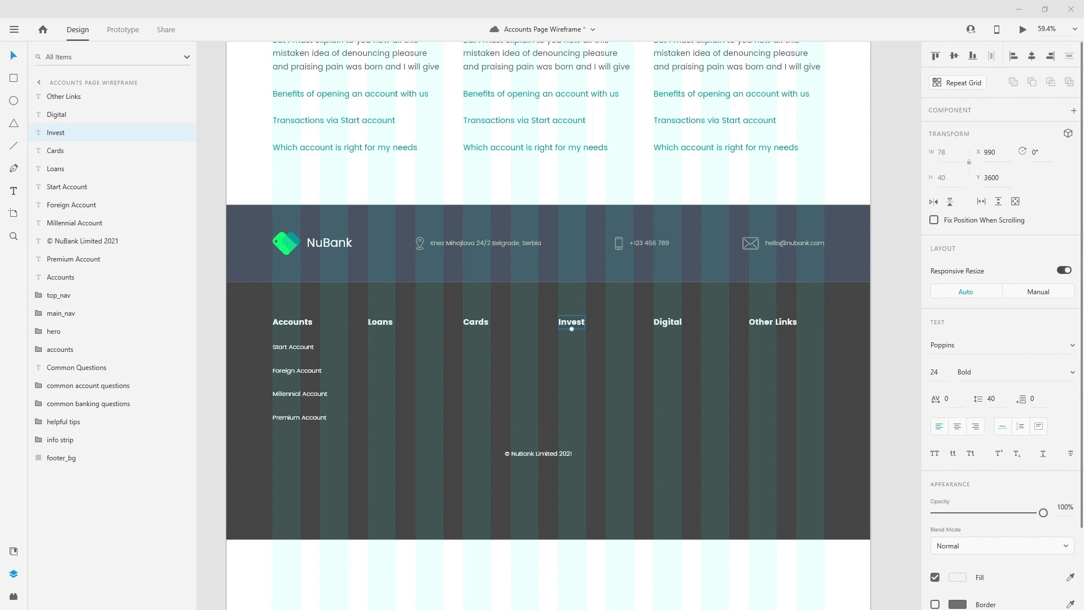
left_click(550, 454)
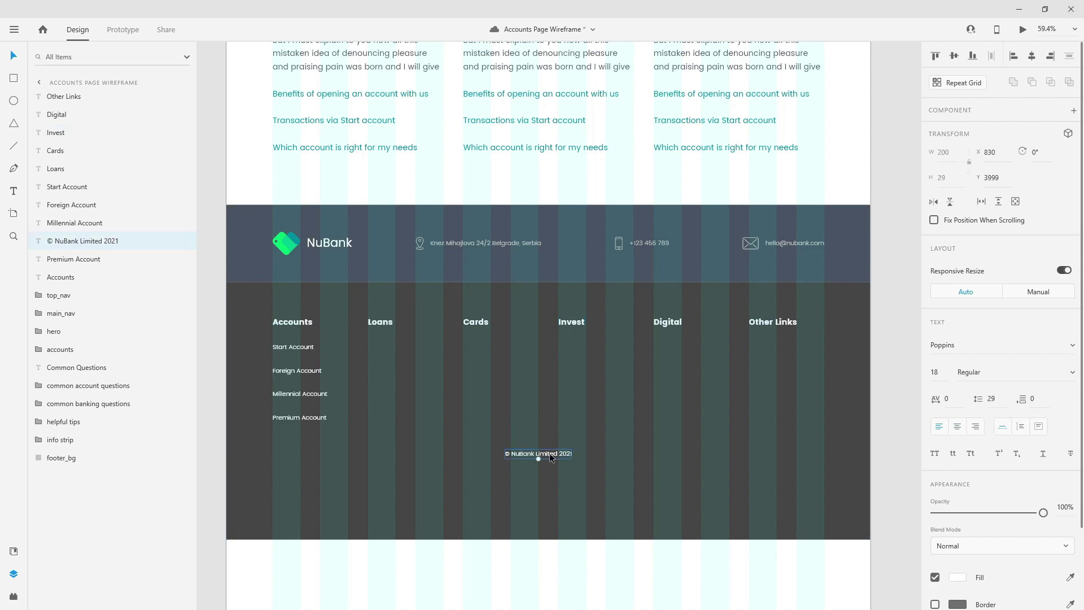
key("shift+Down")
key("shift+Down")
key("shift+Down")
key("shift+Down")
left_click(586, 490)
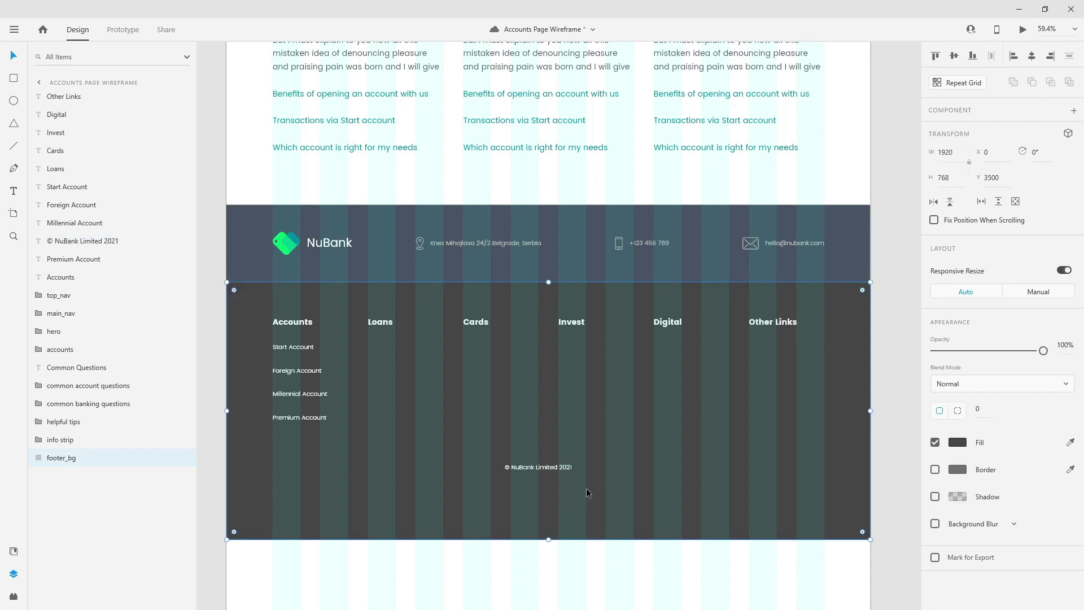
left_click_drag(548, 539, 569, 472)
left_click(569, 466)
key("shift+Up")
key("shift+Up")
key("shift+Up")
key("shift+Up")
- Trim the artboard's bottom edge to the footer's bottom, making it 4068 px tall
scroll(608, 469, "down", 3)
left_click(608, 514)
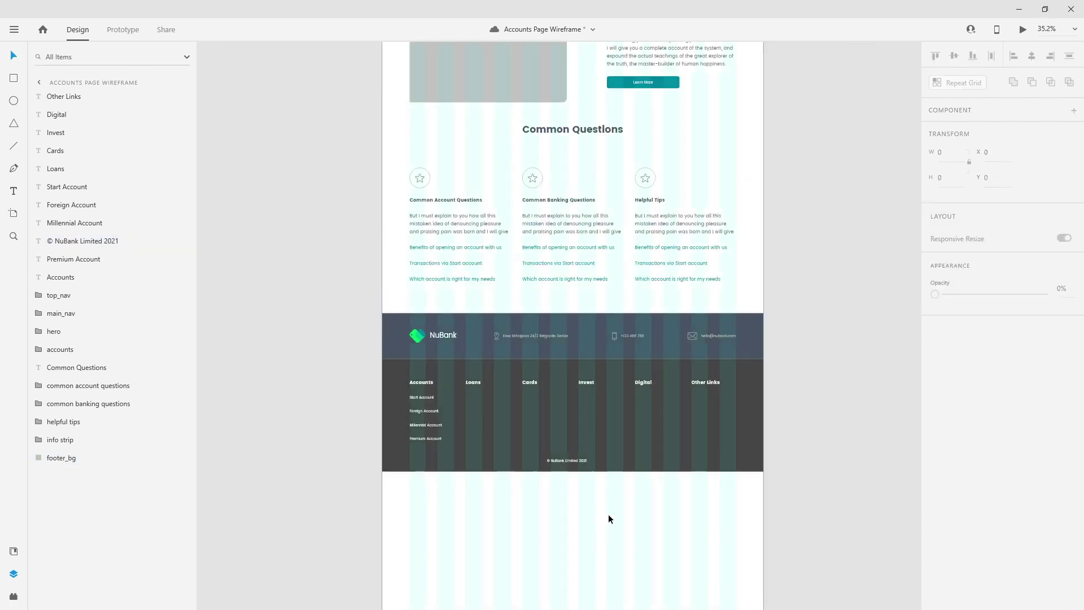
left_click(608, 514)
scroll(608, 514, "down", 3)
left_click_drag(571, 507, 567, 315)
scroll(567, 313, "up", 5)
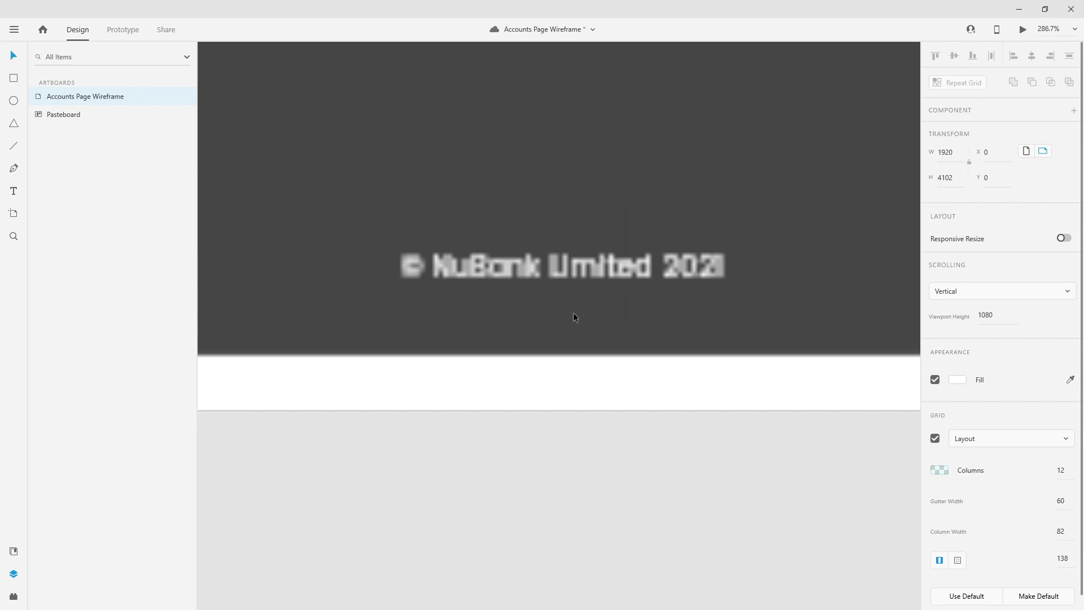
left_click_drag(612, 412, 613, 356)
scroll(608, 356, "up", 4)
left_click_drag(623, 436, 647, 381)
scroll(647, 381, "down", 5)
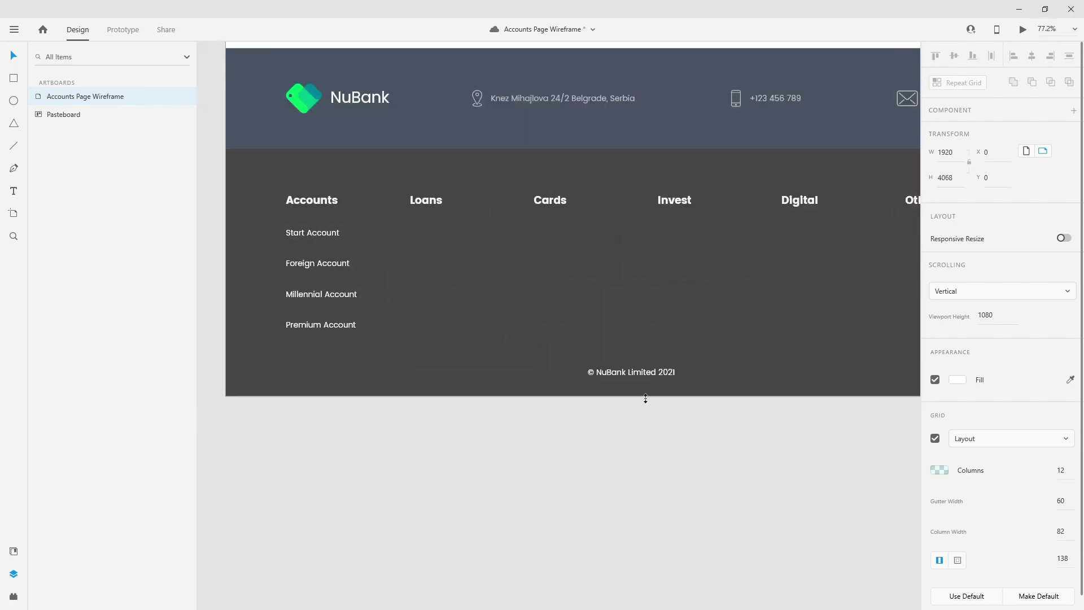
scroll(646, 401, "down", 3)
left_click(441, 279)
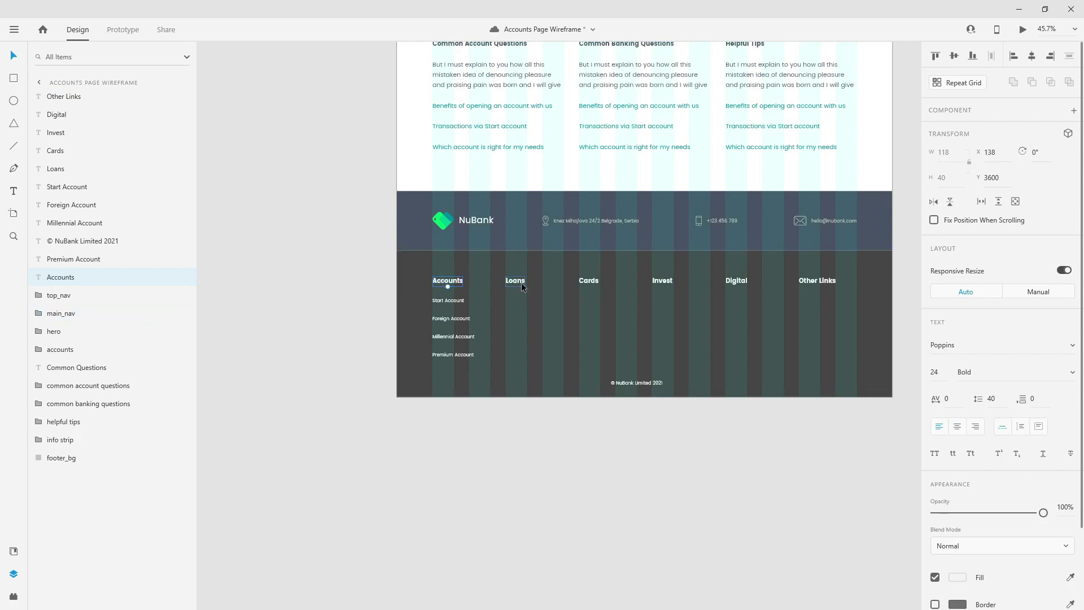
- Group the Accounts heading and its four links as 'accounts'
left_click(459, 303, "shift")
left_click(460, 319, "shift")
left_click(461, 339, "shift")
left_click(454, 354, "shift")
key("ctrl+g")
double_click(54, 192)
type("accounts")
key("Return")
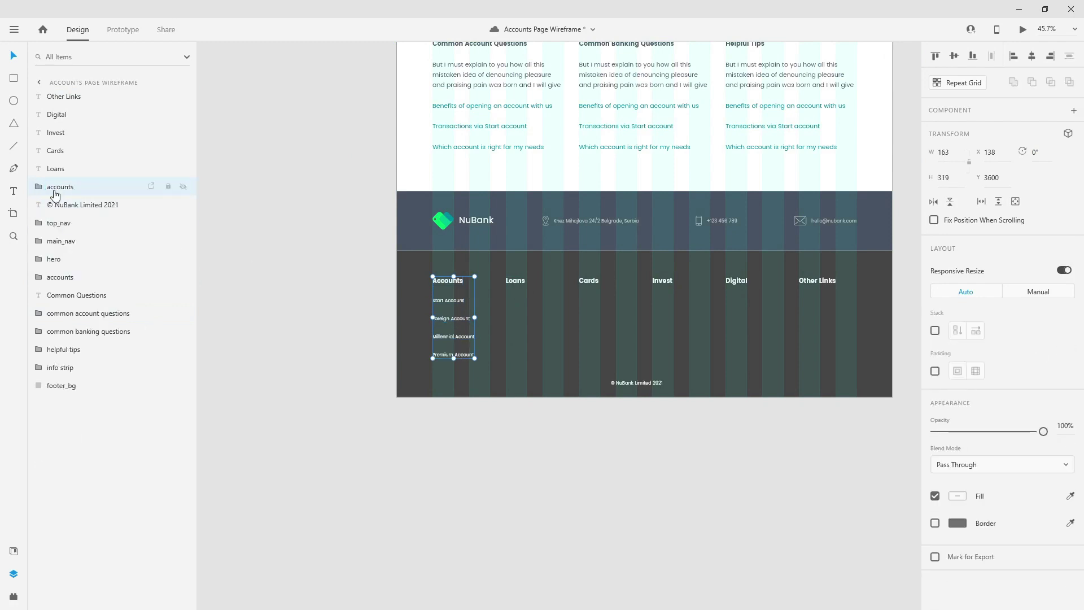
- Move the Accounts heading to the top of the accounts group's layers
left_click(33, 187)
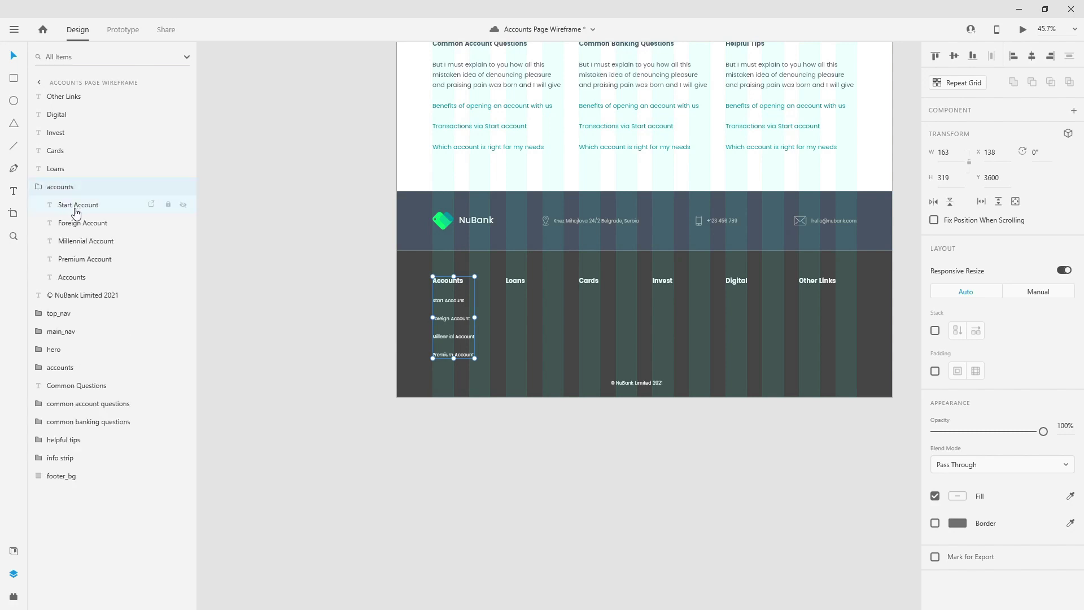
left_click_drag(70, 276, 96, 208)
left_click(88, 223)
left_click(90, 240)
left_click(93, 259)
left_click(86, 277)
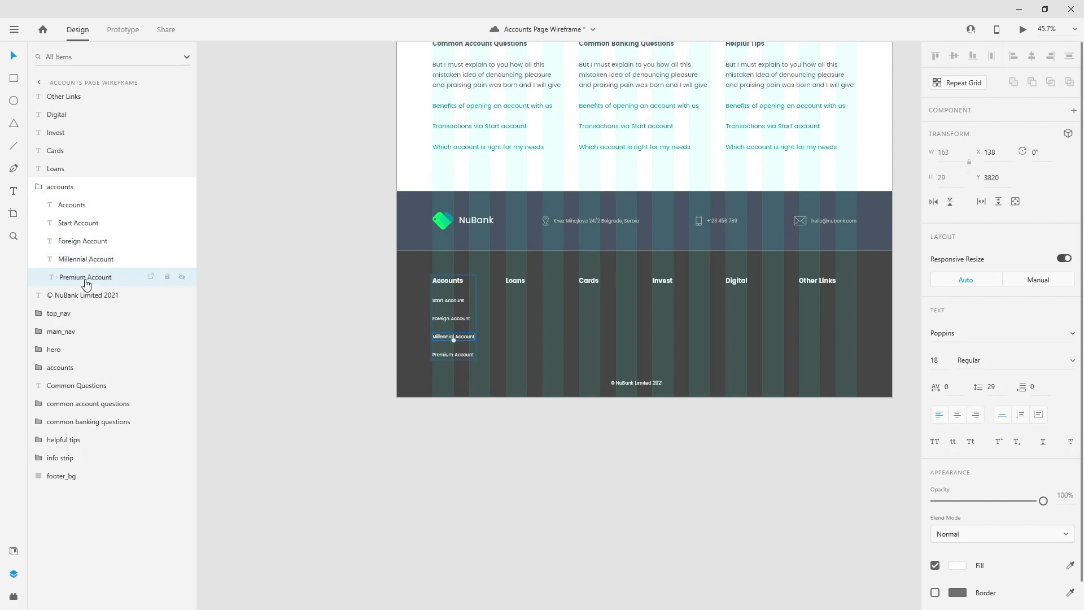
left_click(38, 187)
- Show the layout grid, save, and add link lists under Loans, Cards, Invest, Digital and Other Links
scroll(735, 314, "up", 3)
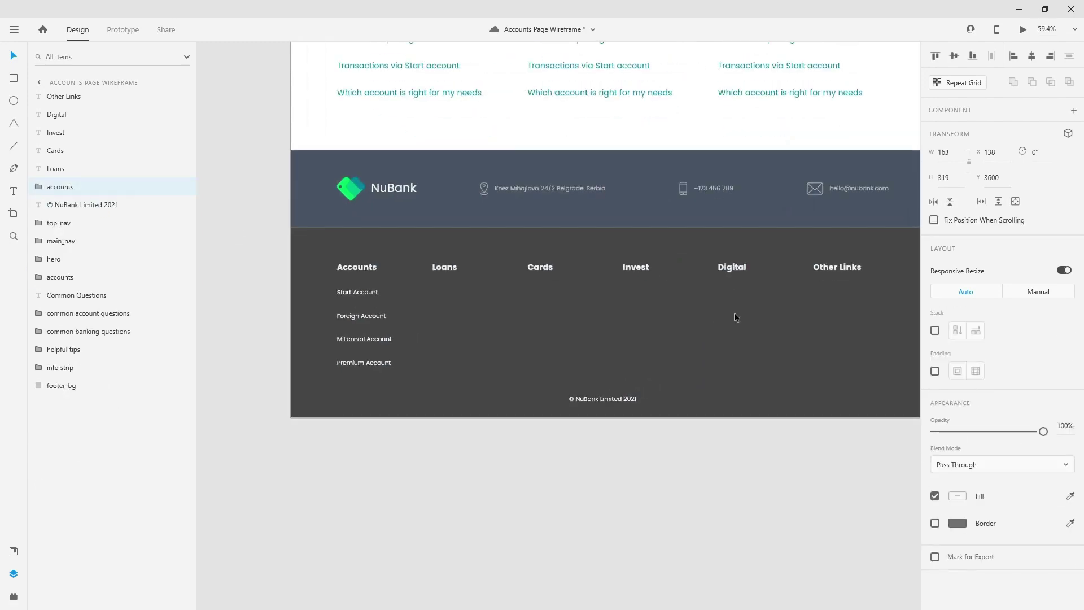
scroll(495, 313, "down", 1)
key("ctrl+shift+apostrophe")
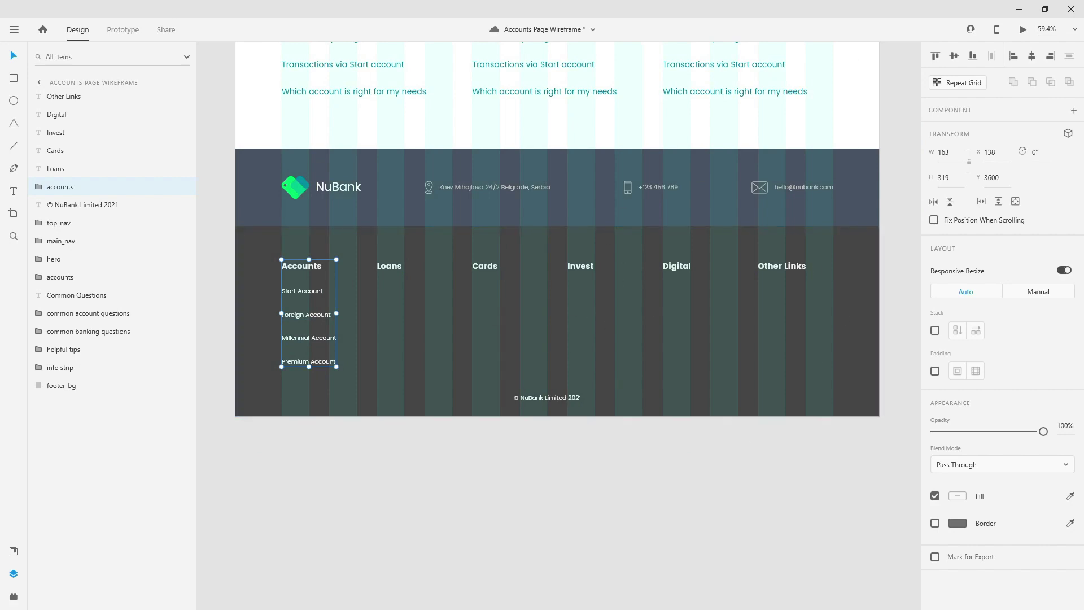
key("ctrl+s")
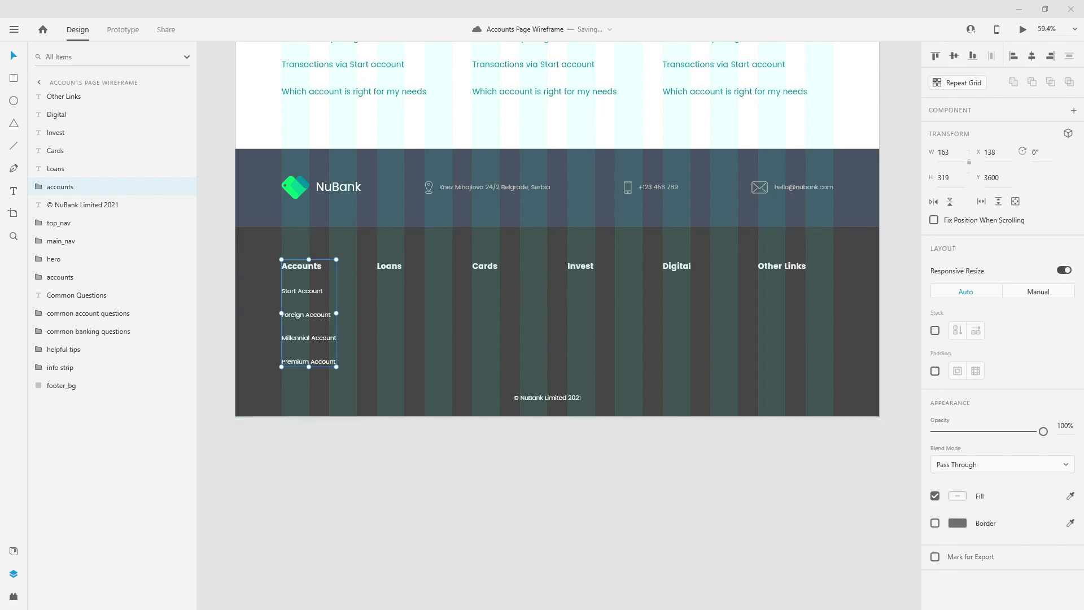
key("ctrl+z")
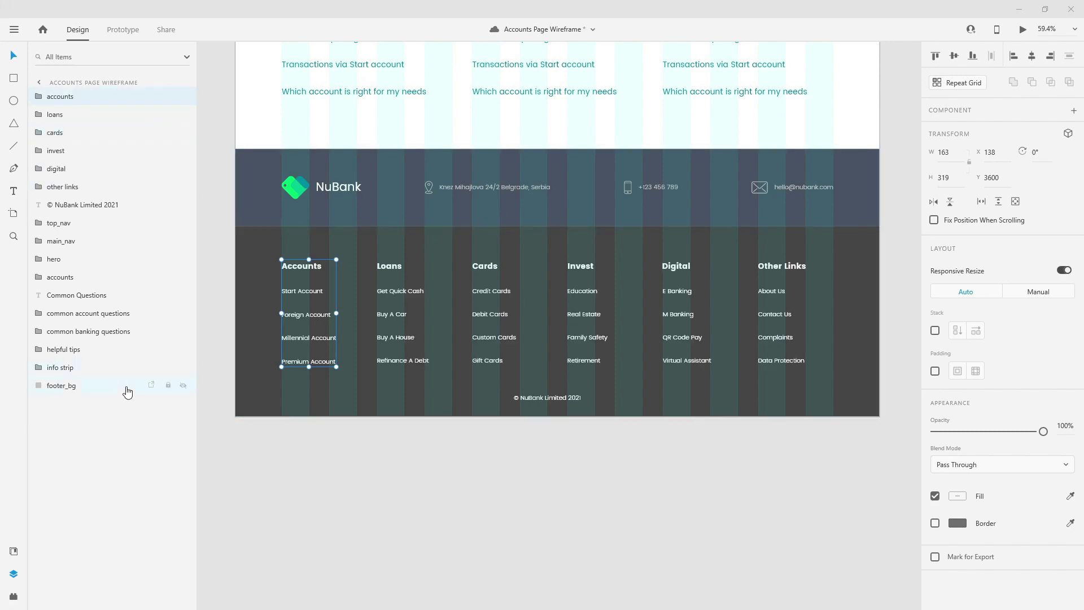
left_click(56, 385)
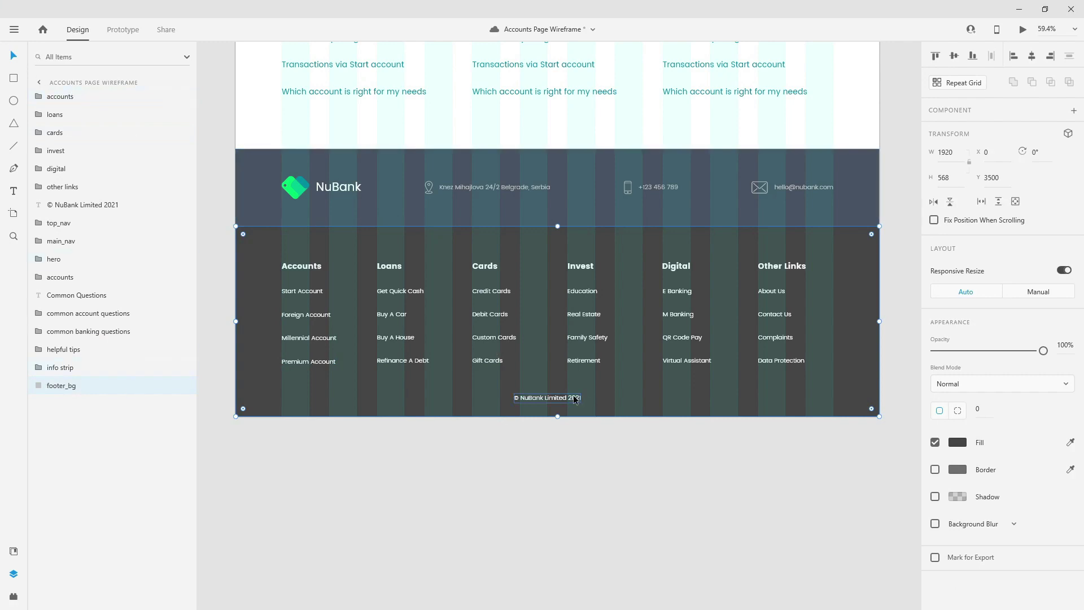
- Reorder the copyright text, six column groups and footer_bg together in the Layers panel
left_click(580, 399)
left_click_drag(69, 207, 79, 374)
left_click(76, 186)
left_click(73, 97, "shift")
left_click_drag(73, 97, 74, 507)
left_click(40, 223)
left_click(39, 223)
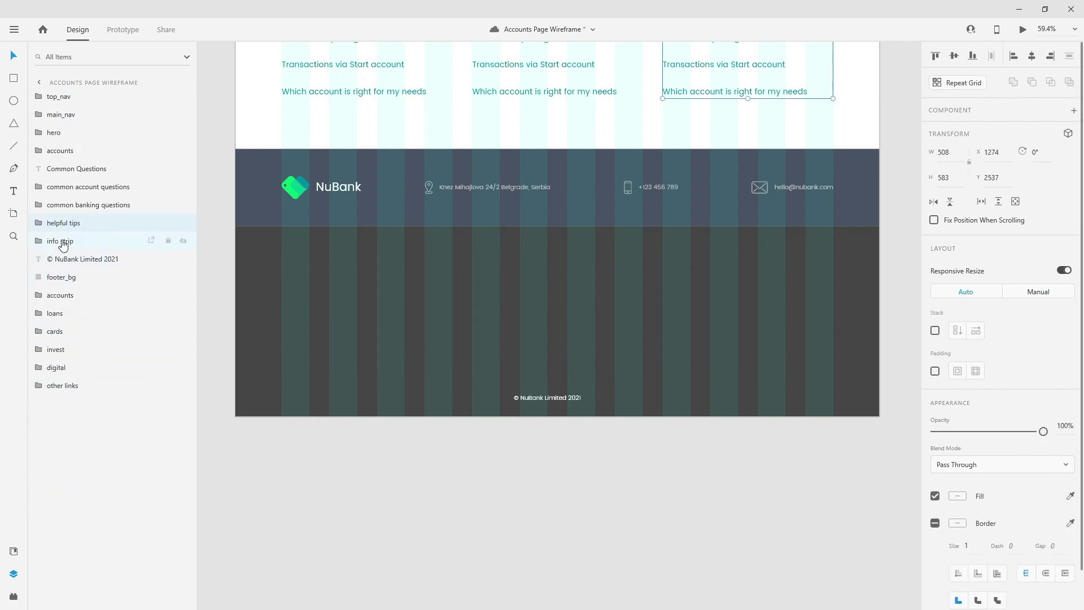
left_click(62, 242)
left_click_drag(65, 277, 74, 402)
- Group all footer layers as 'footer', make it a main component, and save
left_click(79, 260, "shift")
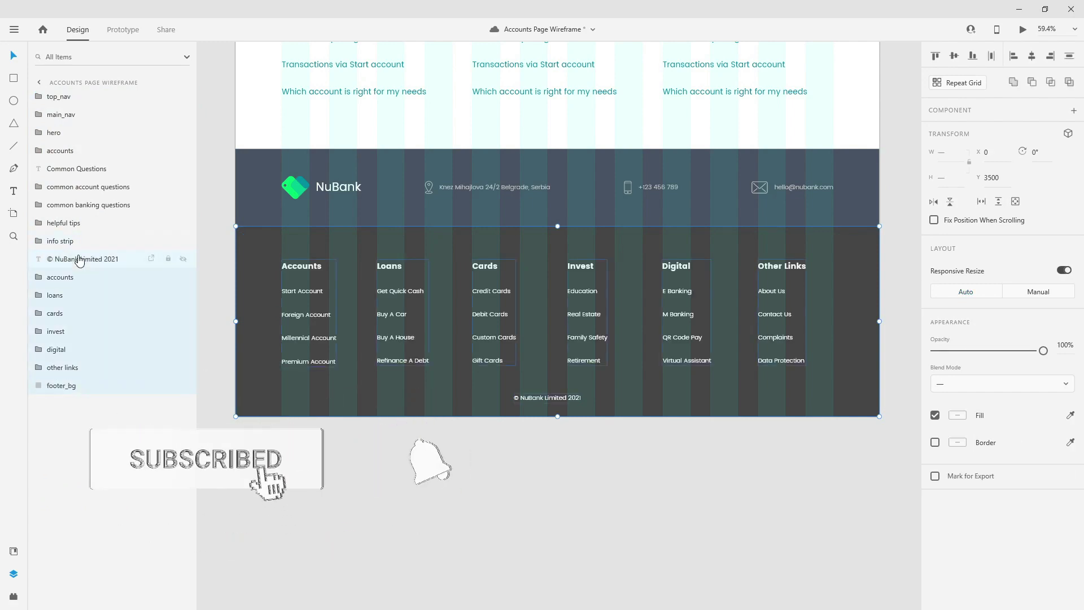
key("ctrl+g")
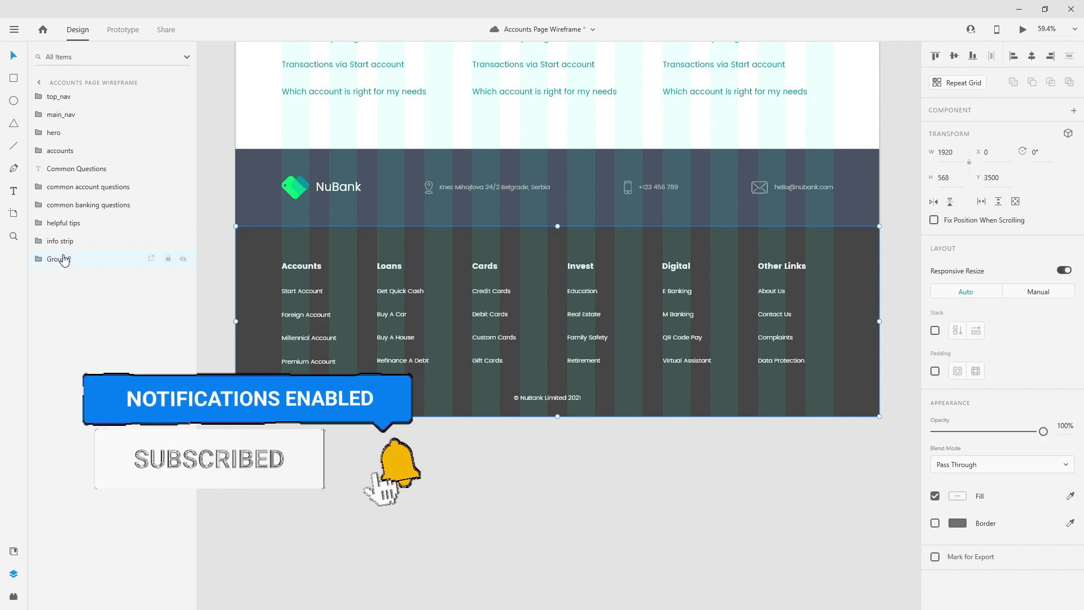
double_click(62, 258)
type("footer")
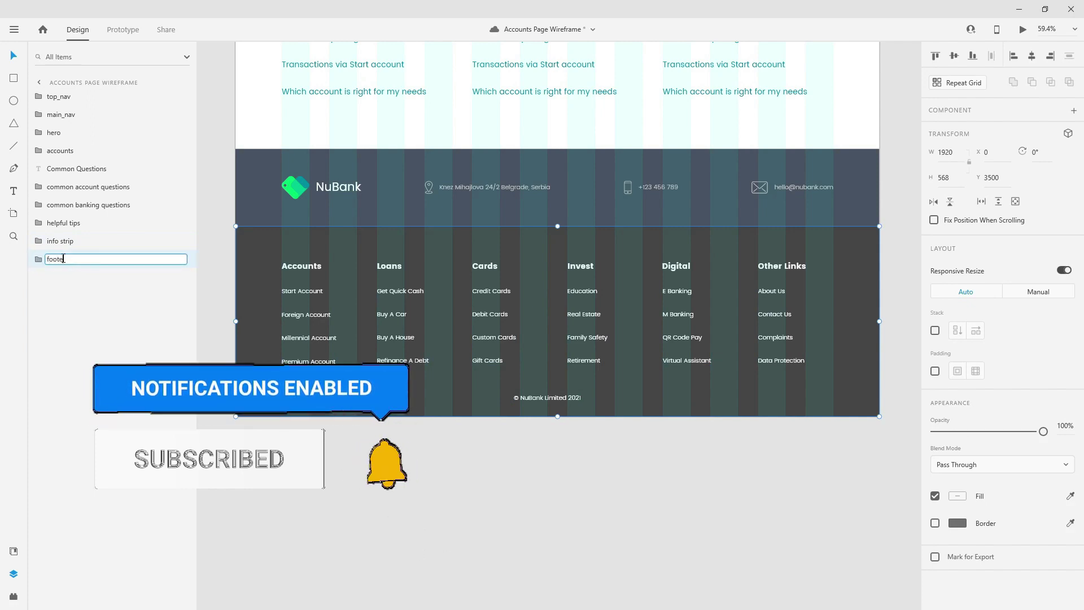
key("Return")
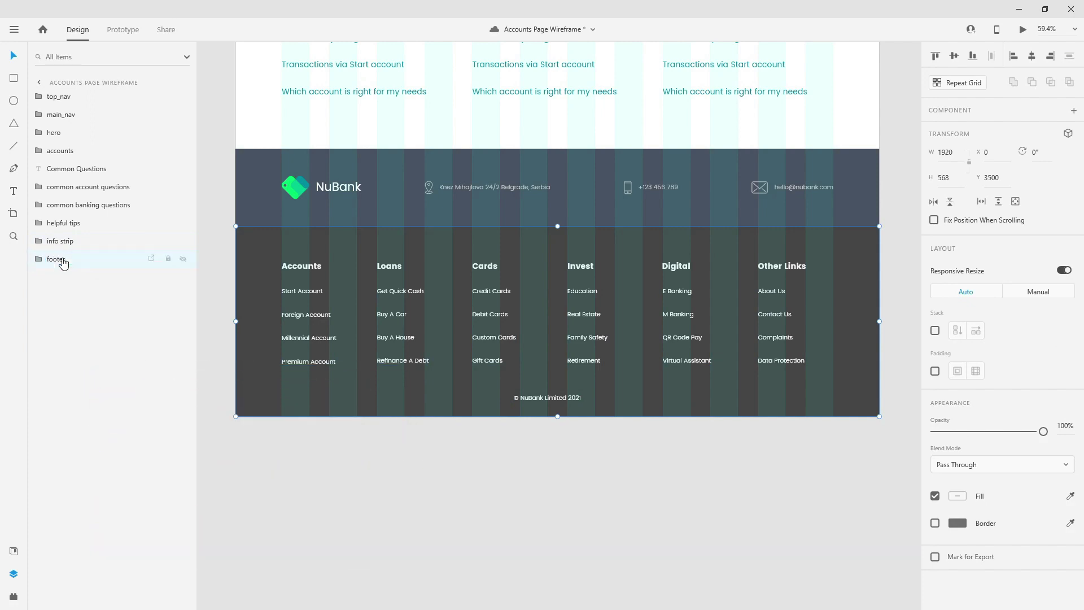
key("ctrl+k")
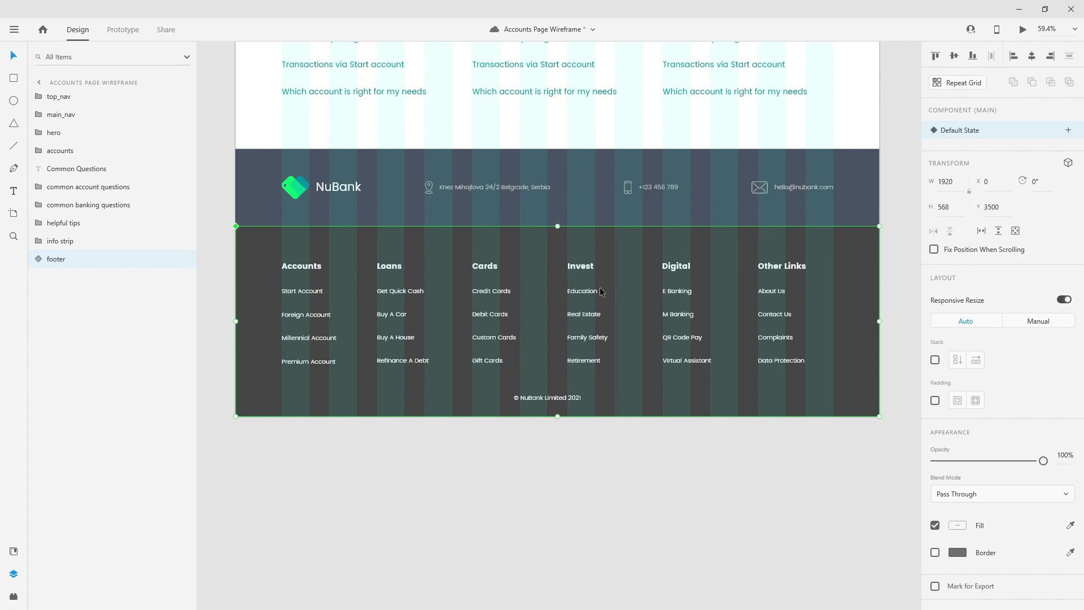
key("ctrl+s")
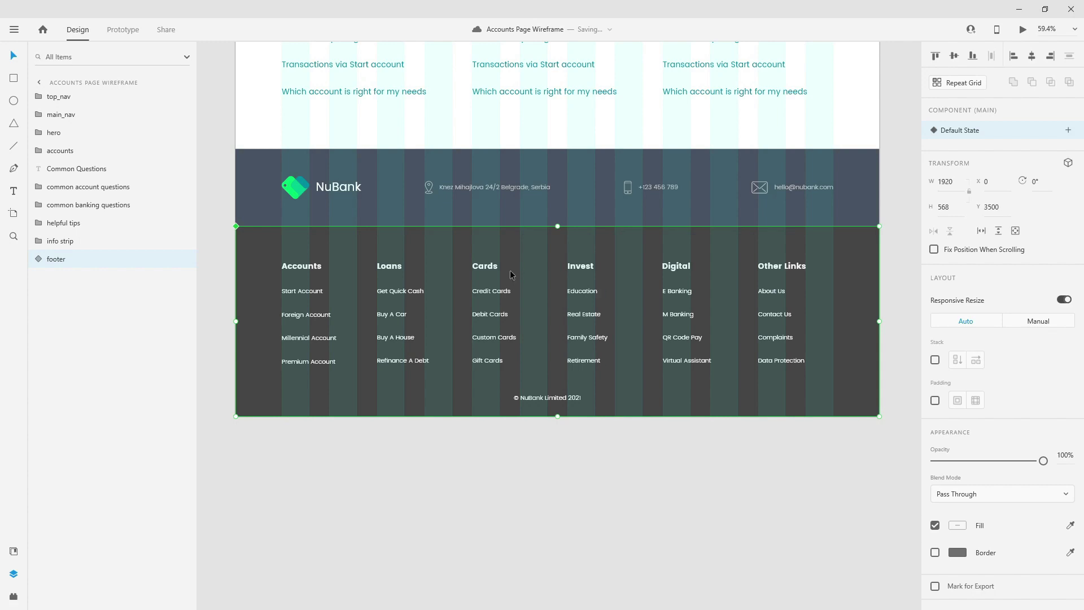
scroll(510, 270, "down", 5)
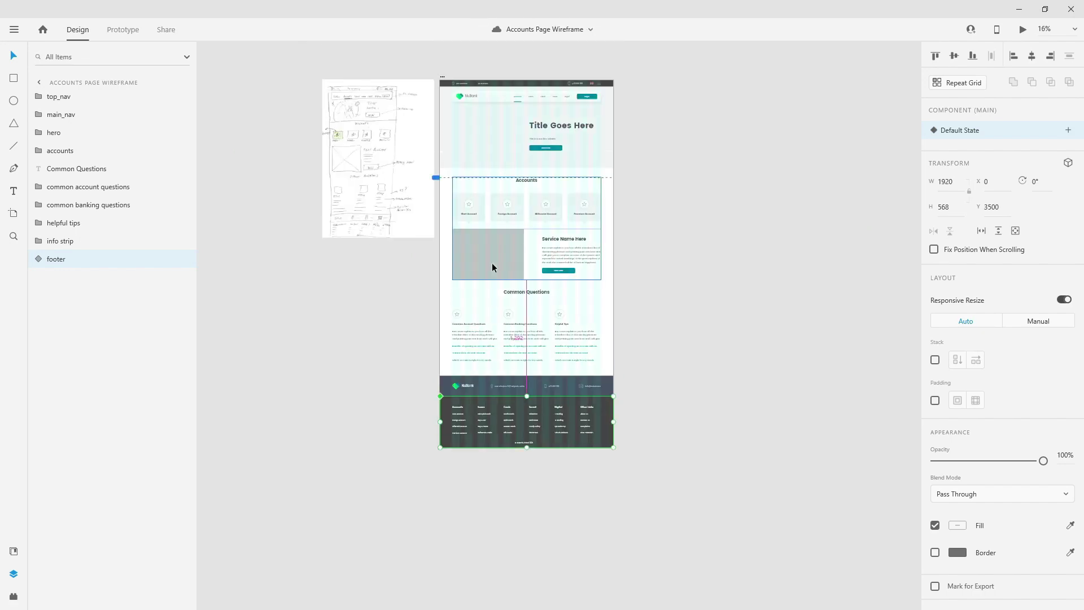
- Group Common Questions through the helpful tips columns as 'common questions'
scroll(493, 267, "up", 3)
left_click(548, 310)
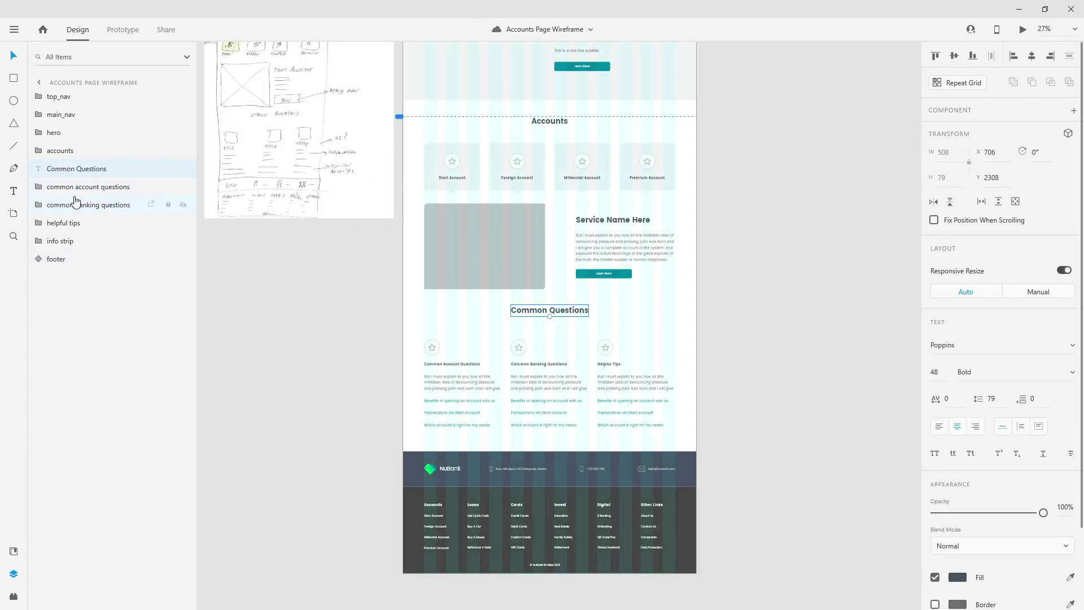
left_click(64, 223, "shift")
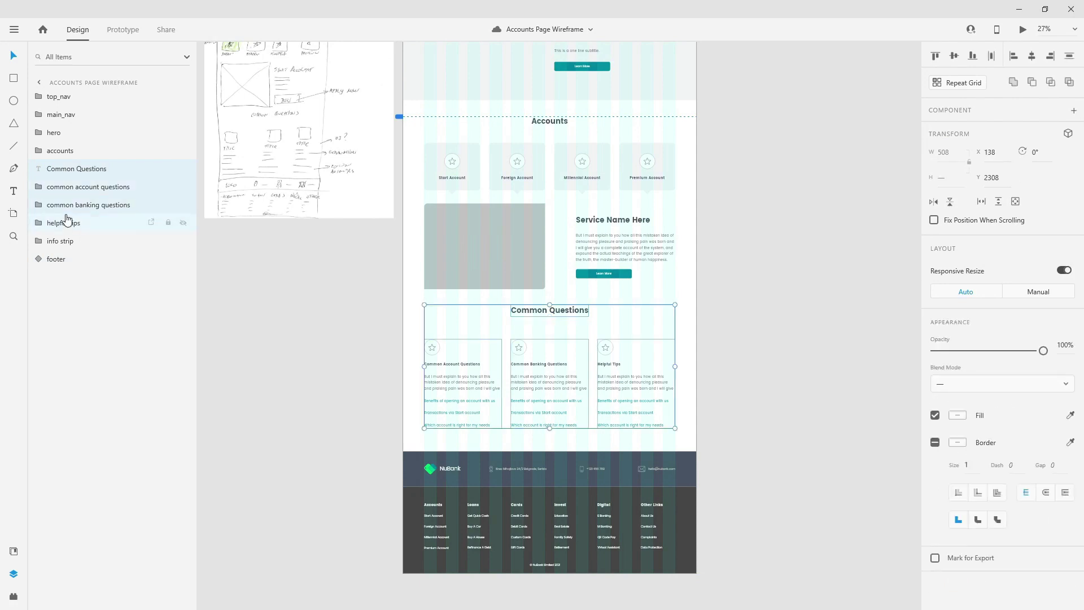
key("ctrl+g")
double_click(61, 169)
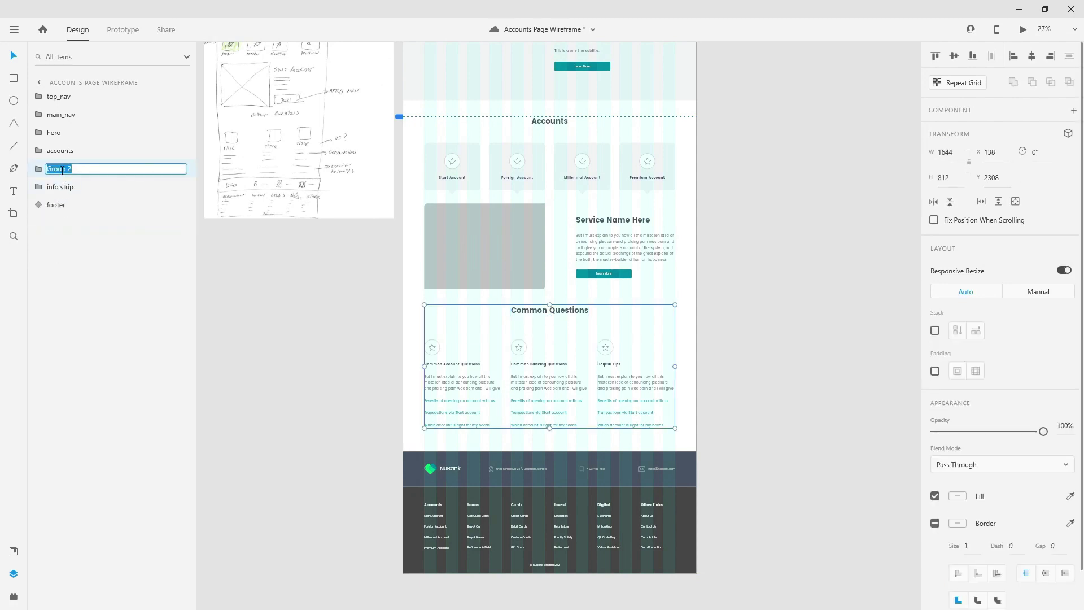
type("common questions")
key("Return")
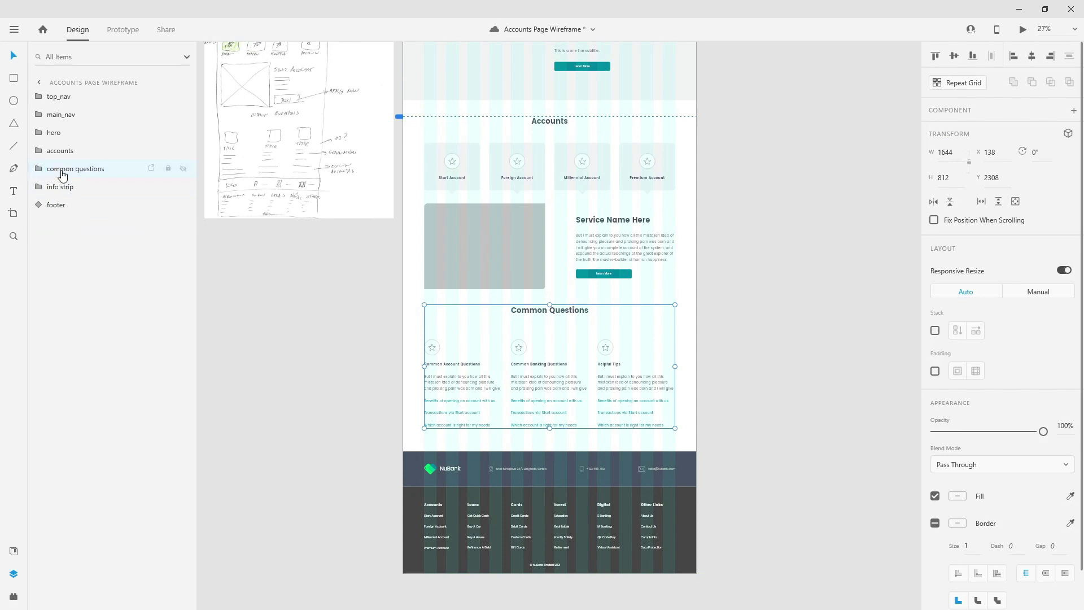
- Check the accounts, hero and navigation groups, then save the document
left_click(67, 156)
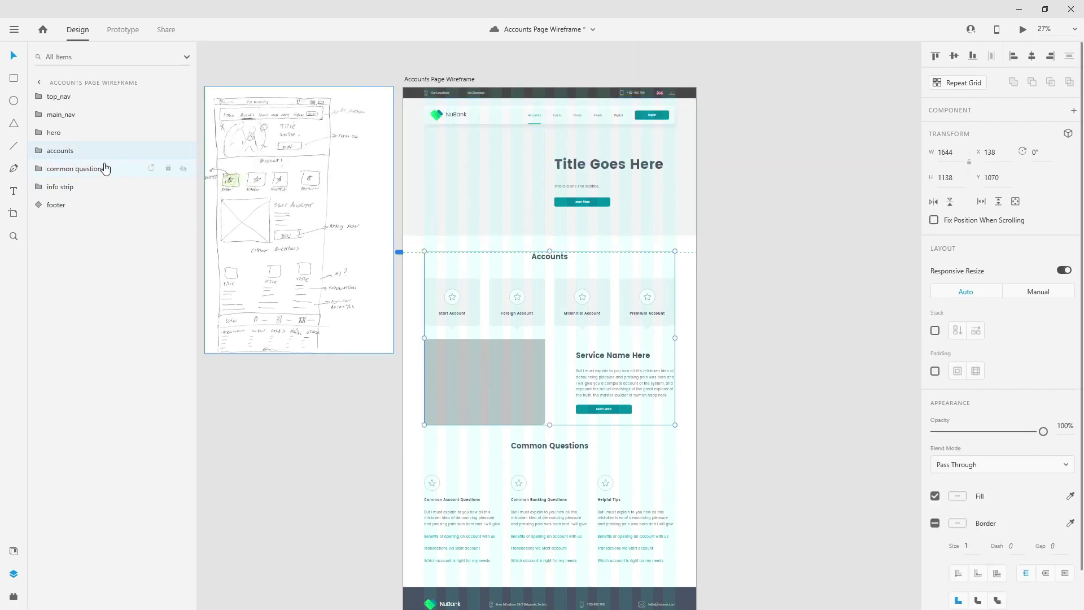
left_click(87, 135)
left_click(81, 115)
left_click(85, 102)
scroll(637, 142, "down", 2)
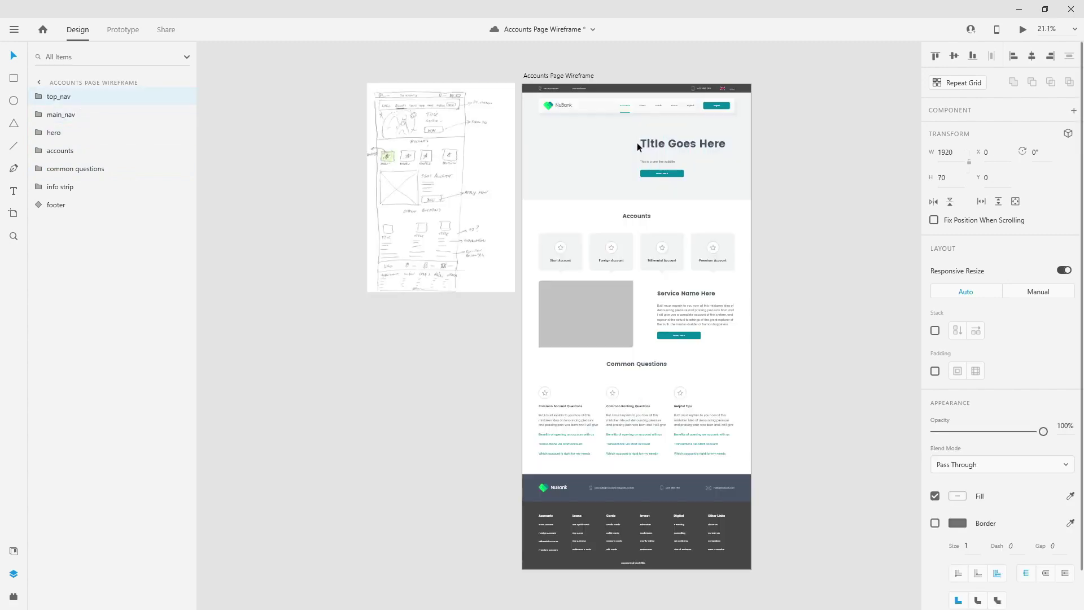
left_click(842, 272)
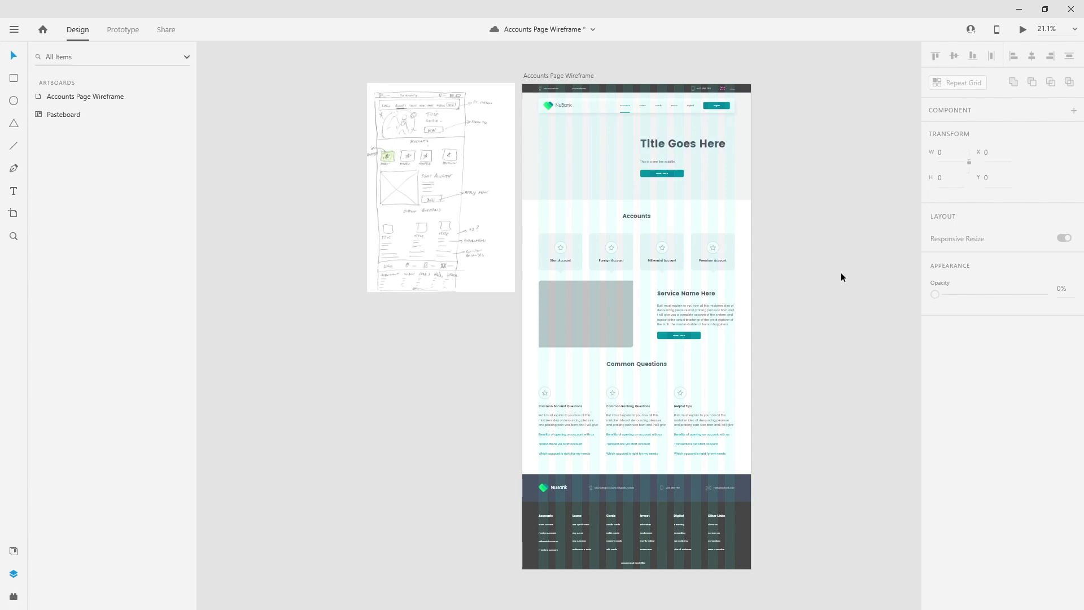
key("ctrl+s")
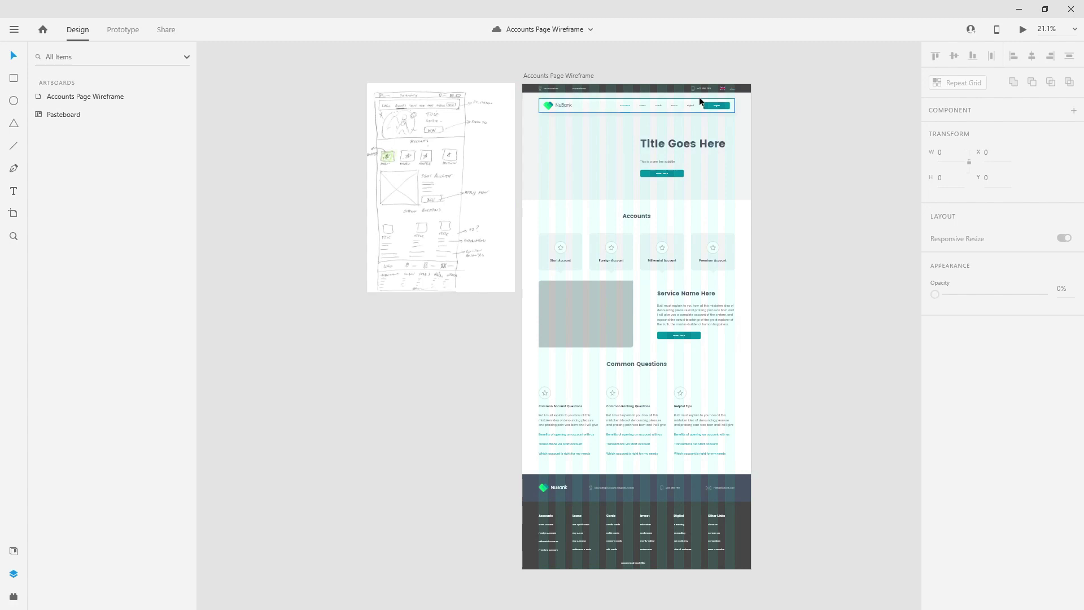
- Duplicate the Accounts Page Wireframe artboard, rename the copy 'Accounts Page Design', and save the document
left_click(589, 76)
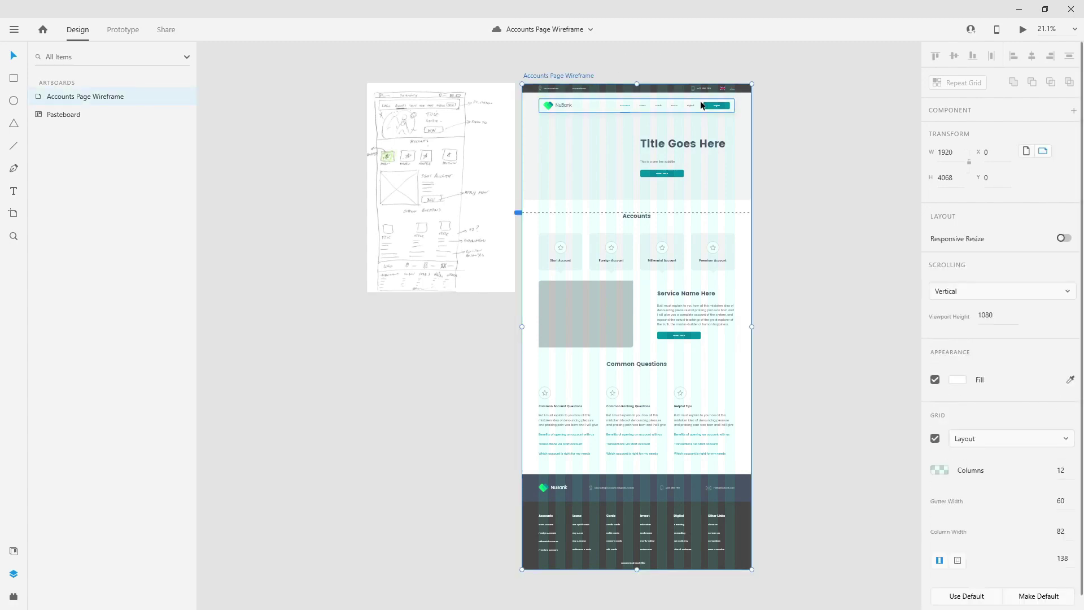
key("ctrl+d")
double_click(508, 75)
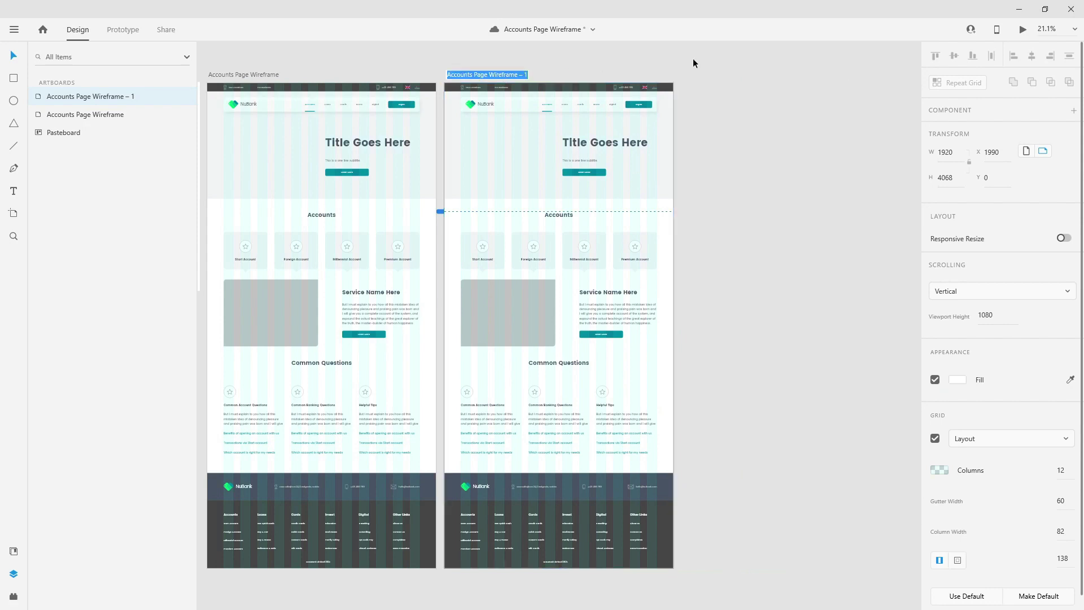
key("End")
key("BackSpace")
key("BackSpace")
key("BackSpace")
key("BackSpace")
key("BackSpace")
key("BackSpace")
key("BackSpace")
key("BackSpace")
key("BackSpace")
key("BackSpace")
key("BackSpace")
key("BackSpace")
key("BackSpace")
type("Design")
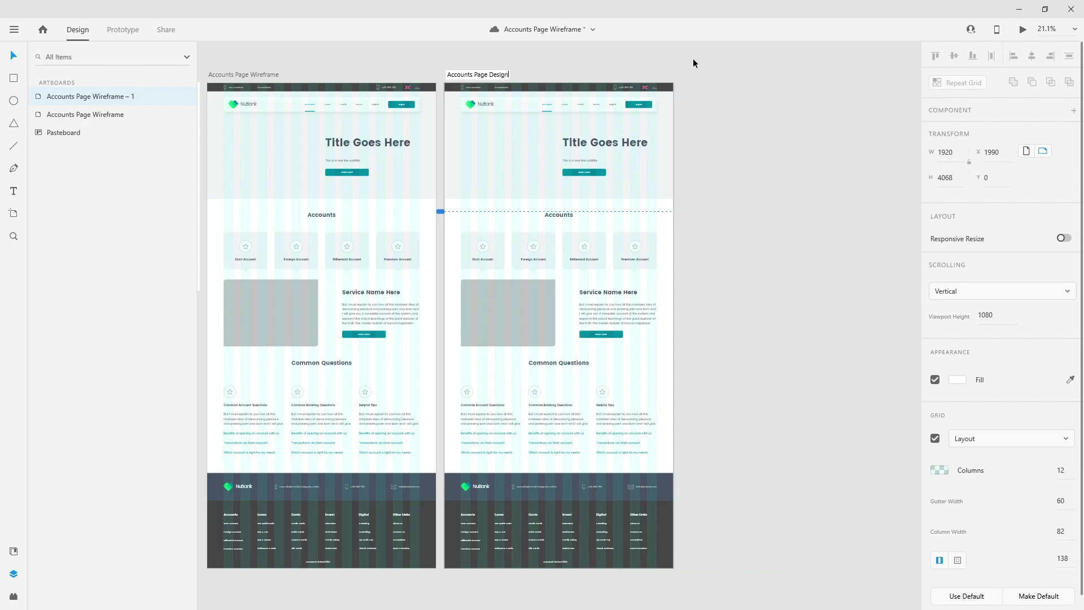
key("Return")
scroll(693, 59, "left", 4)
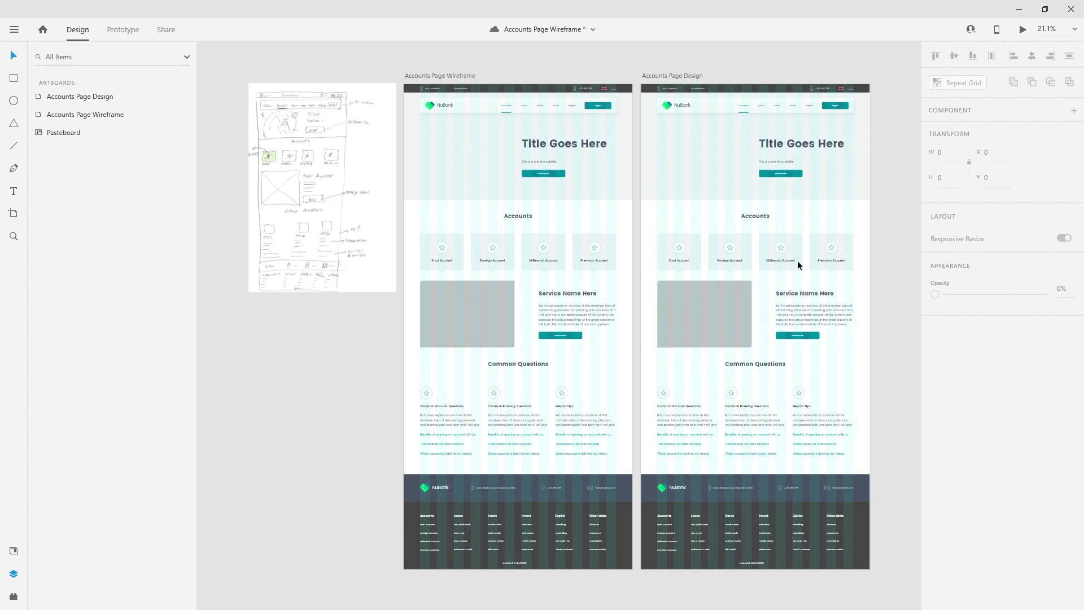
key("ctrl+s")
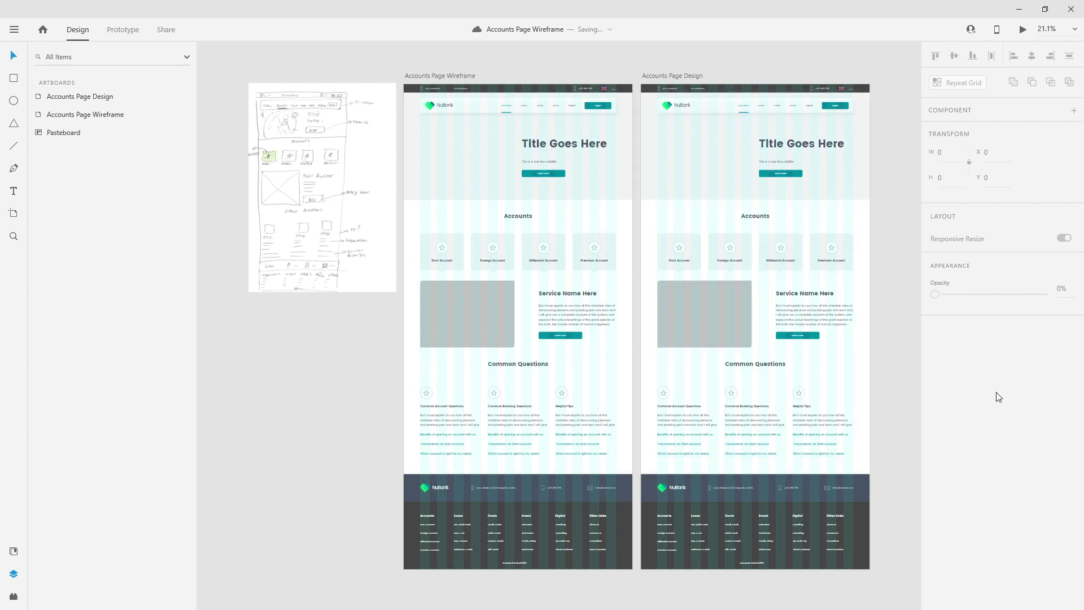